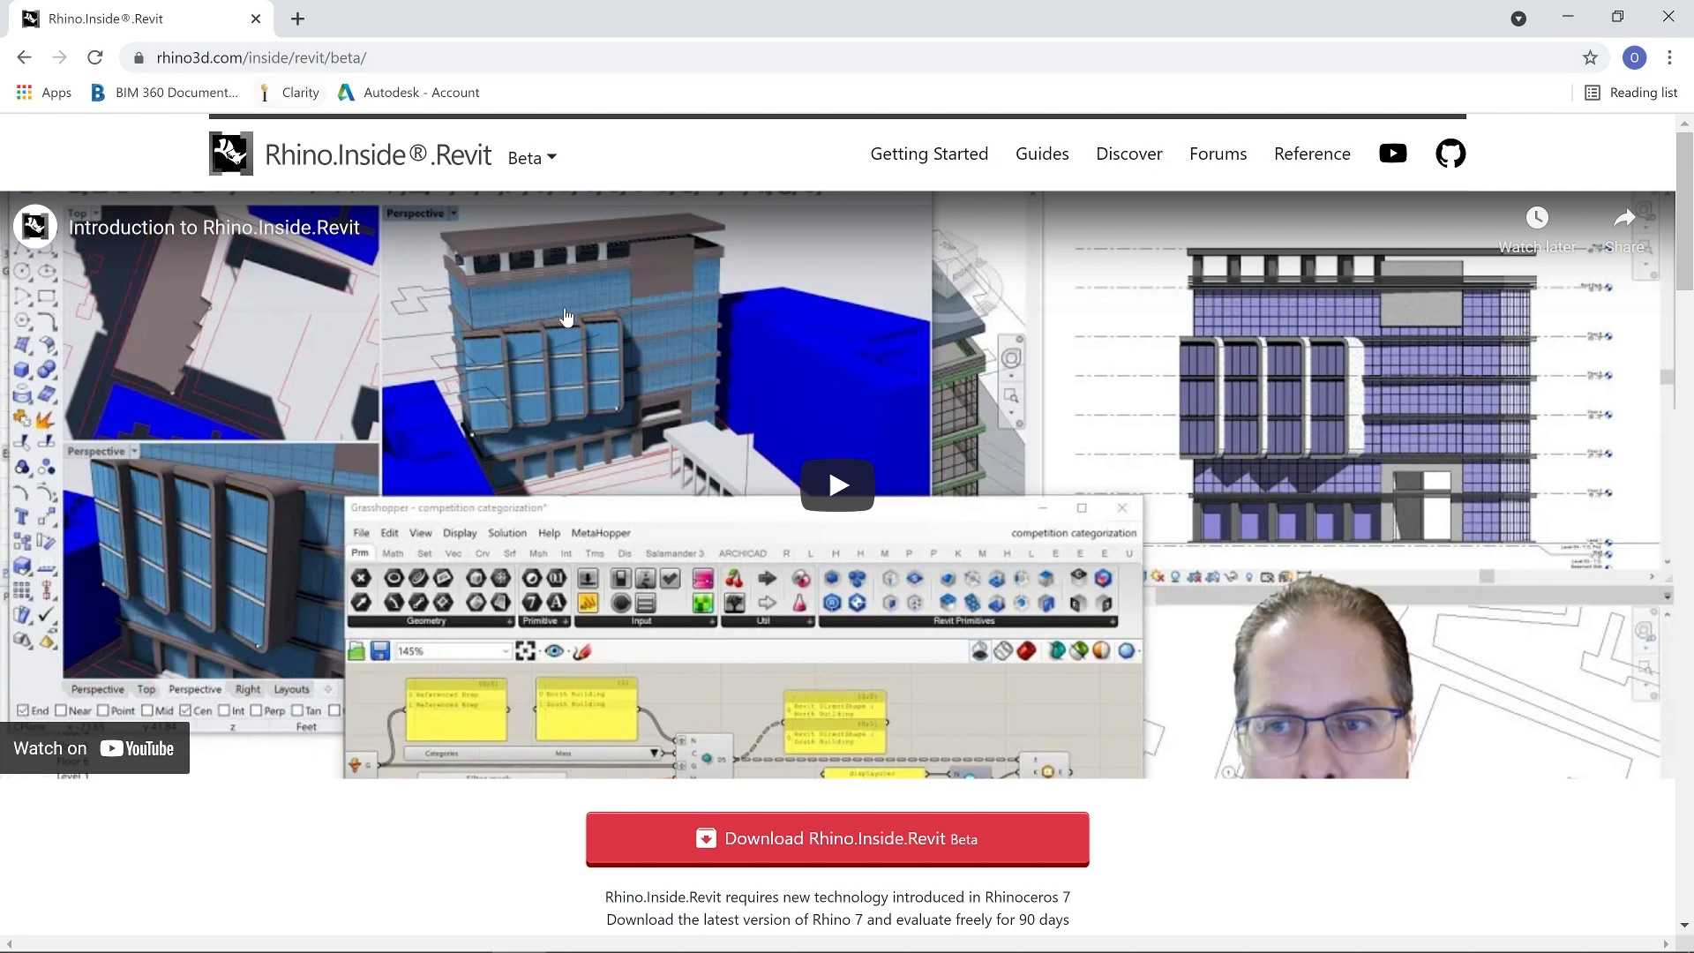
- Review the download options and product overview on the Rhino.Inside.Revit beta page
scroll(549, 300, down, 1)
scroll(549, 350, down, 2)
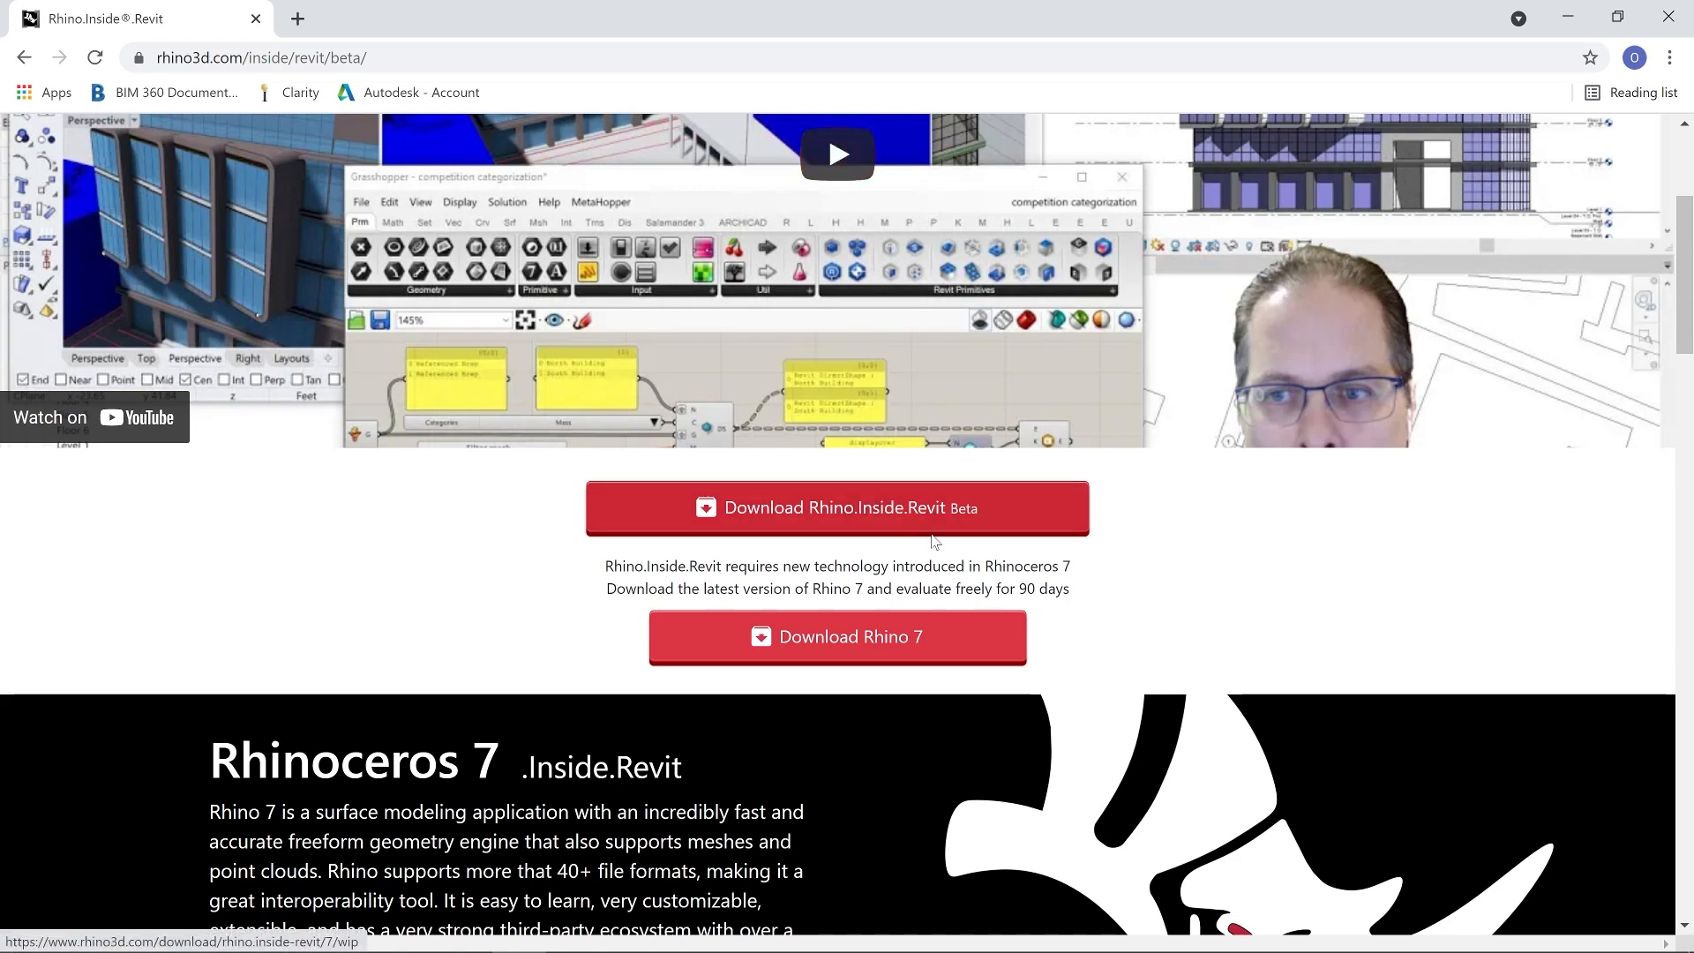
scroll(858, 505, down, 1)
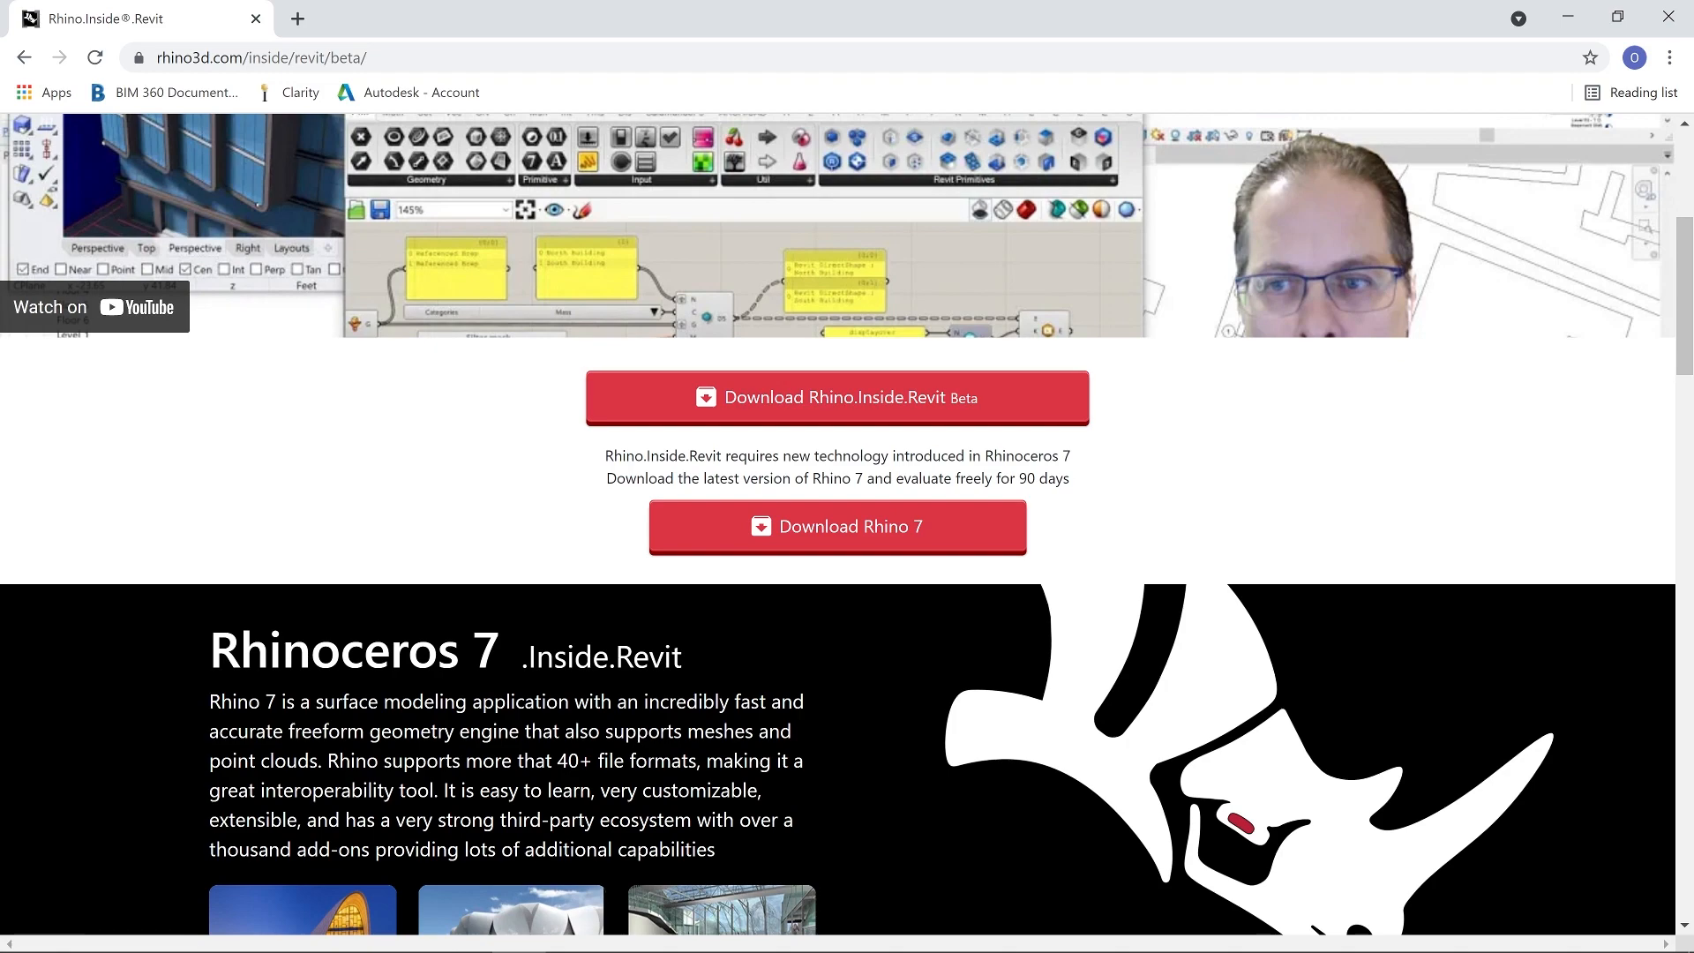
scroll(442, 446, down, 7)
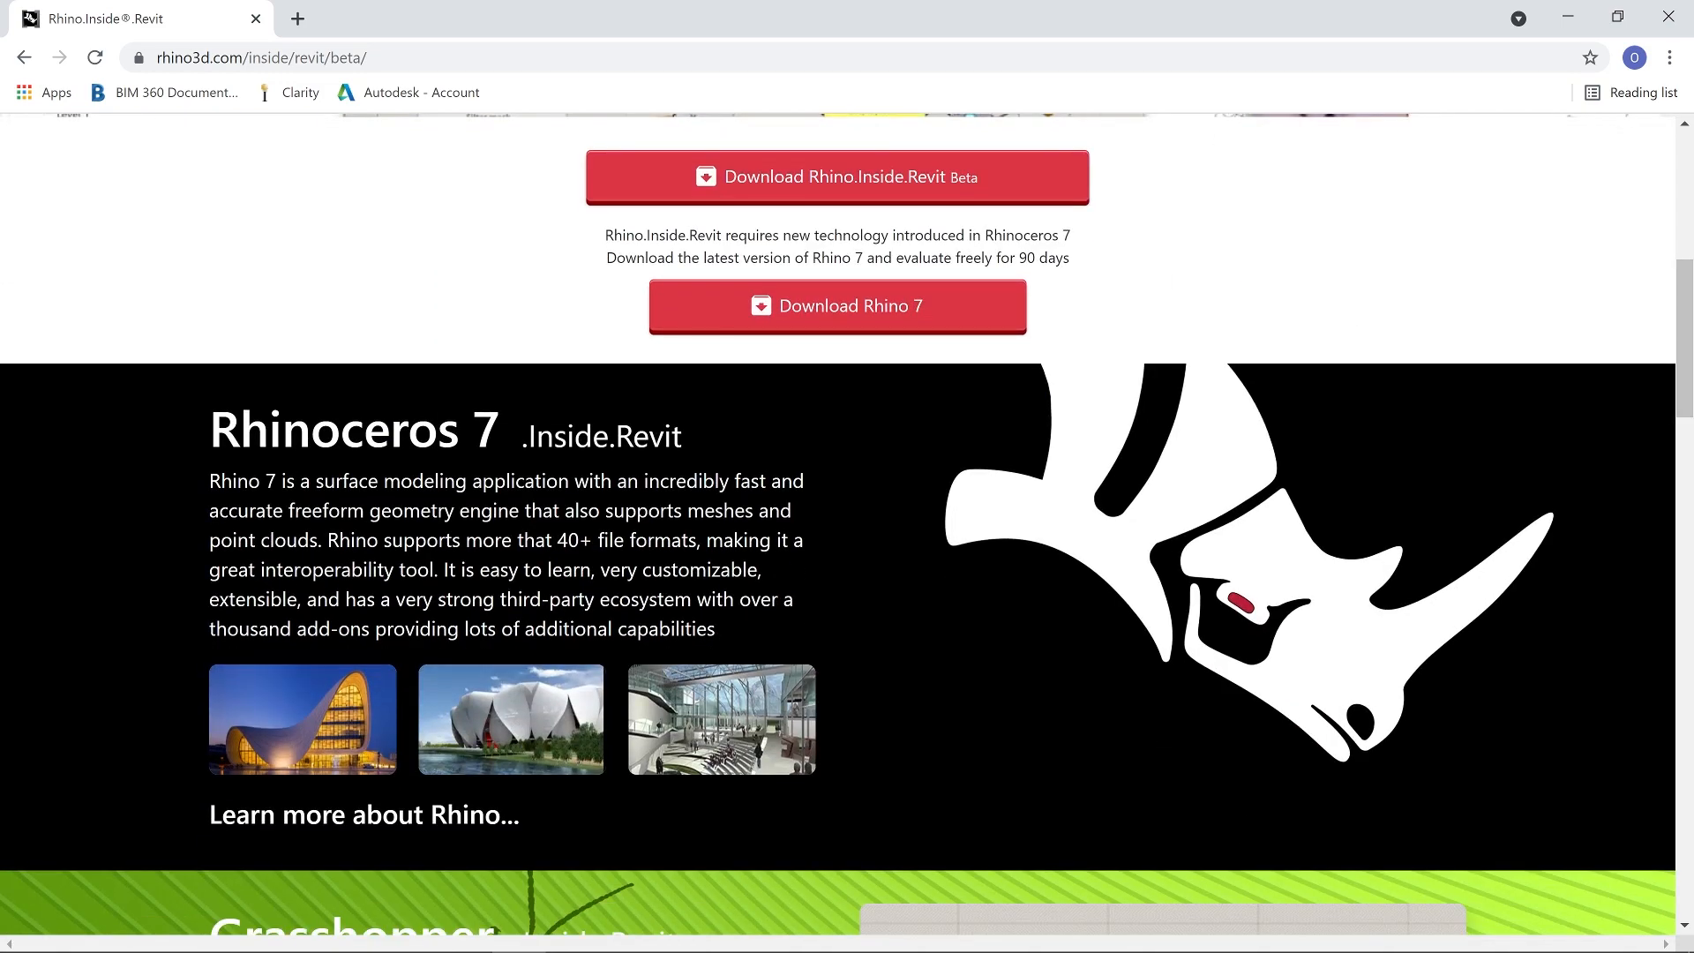
scroll(1321, 539, up, 8)
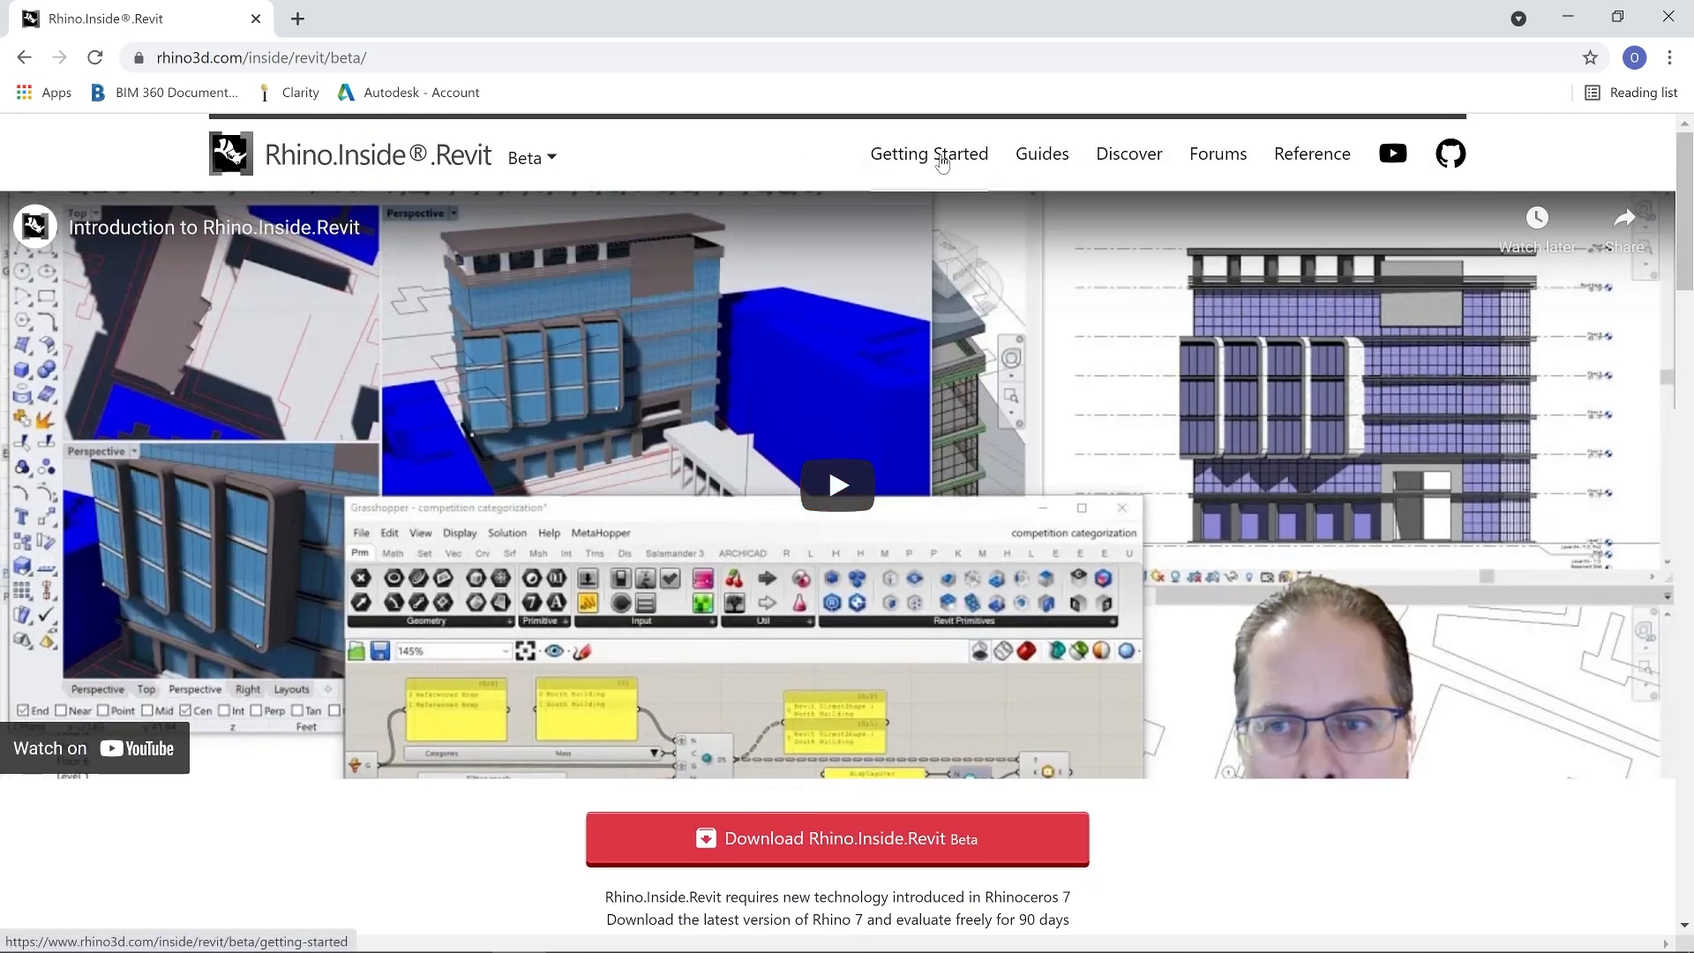
- Open the Rhino.Inside.Revit Guides and look through the Essentials, Modeling in Revit and Documentation in Revit topics
click(943, 164)
click(1040, 159)
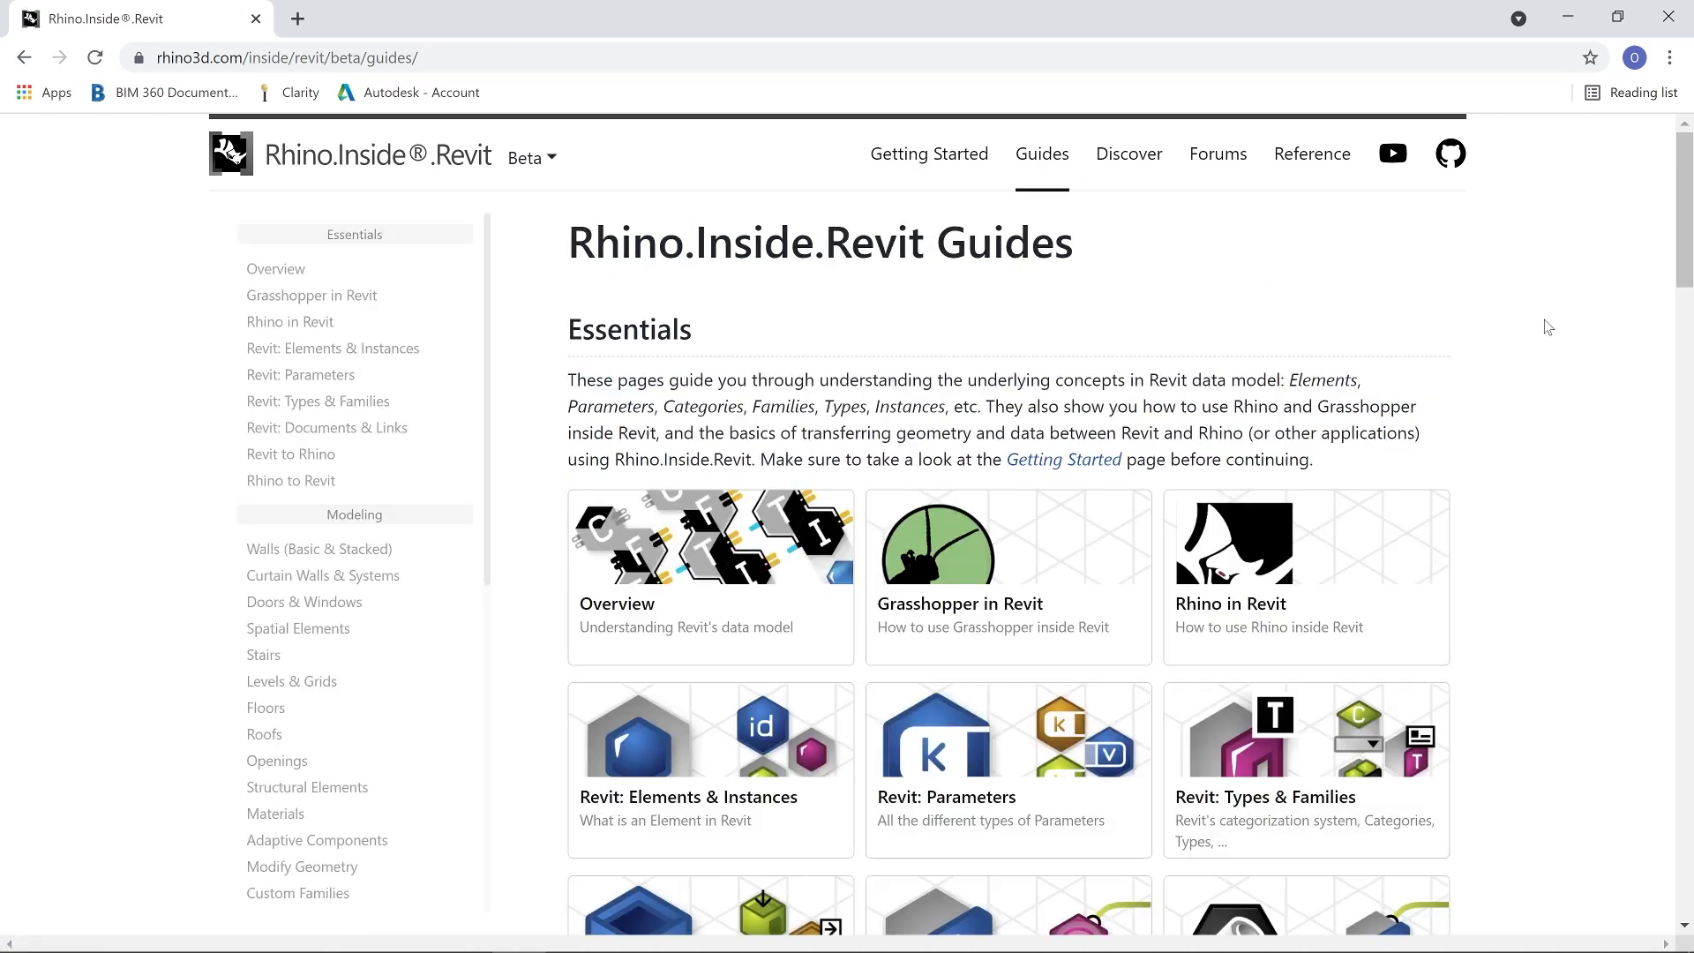
scroll(1218, 523, down, 3)
scroll(1121, 477, down, 9)
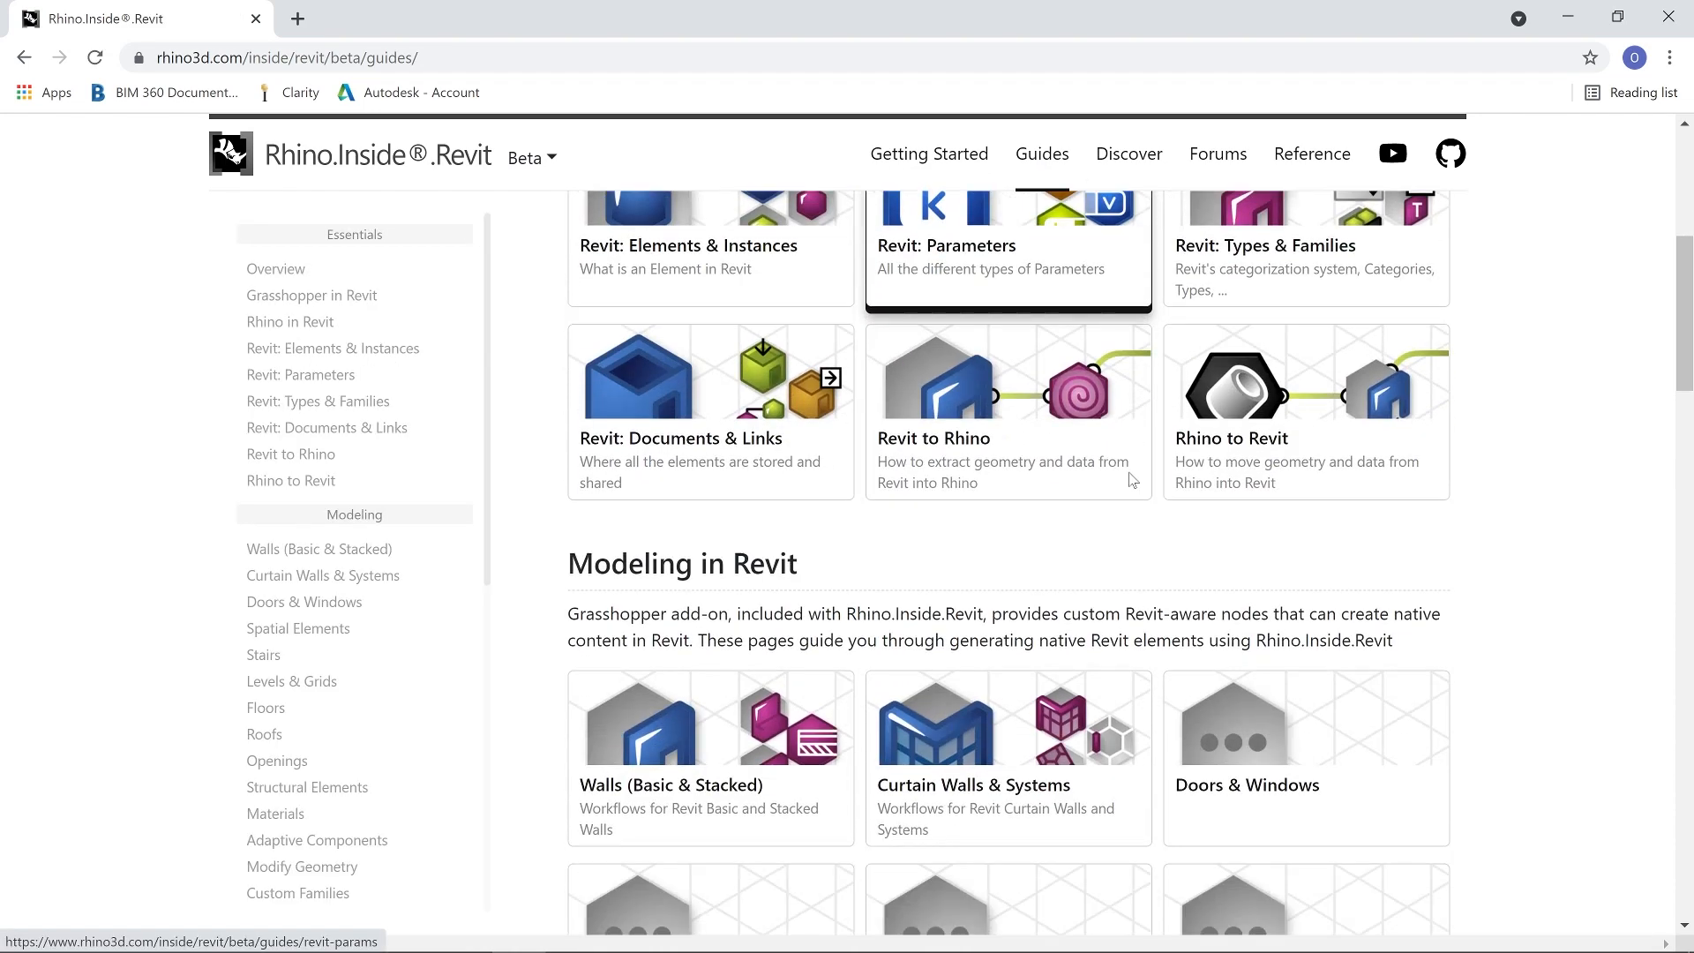
scroll(1131, 481, down, 9)
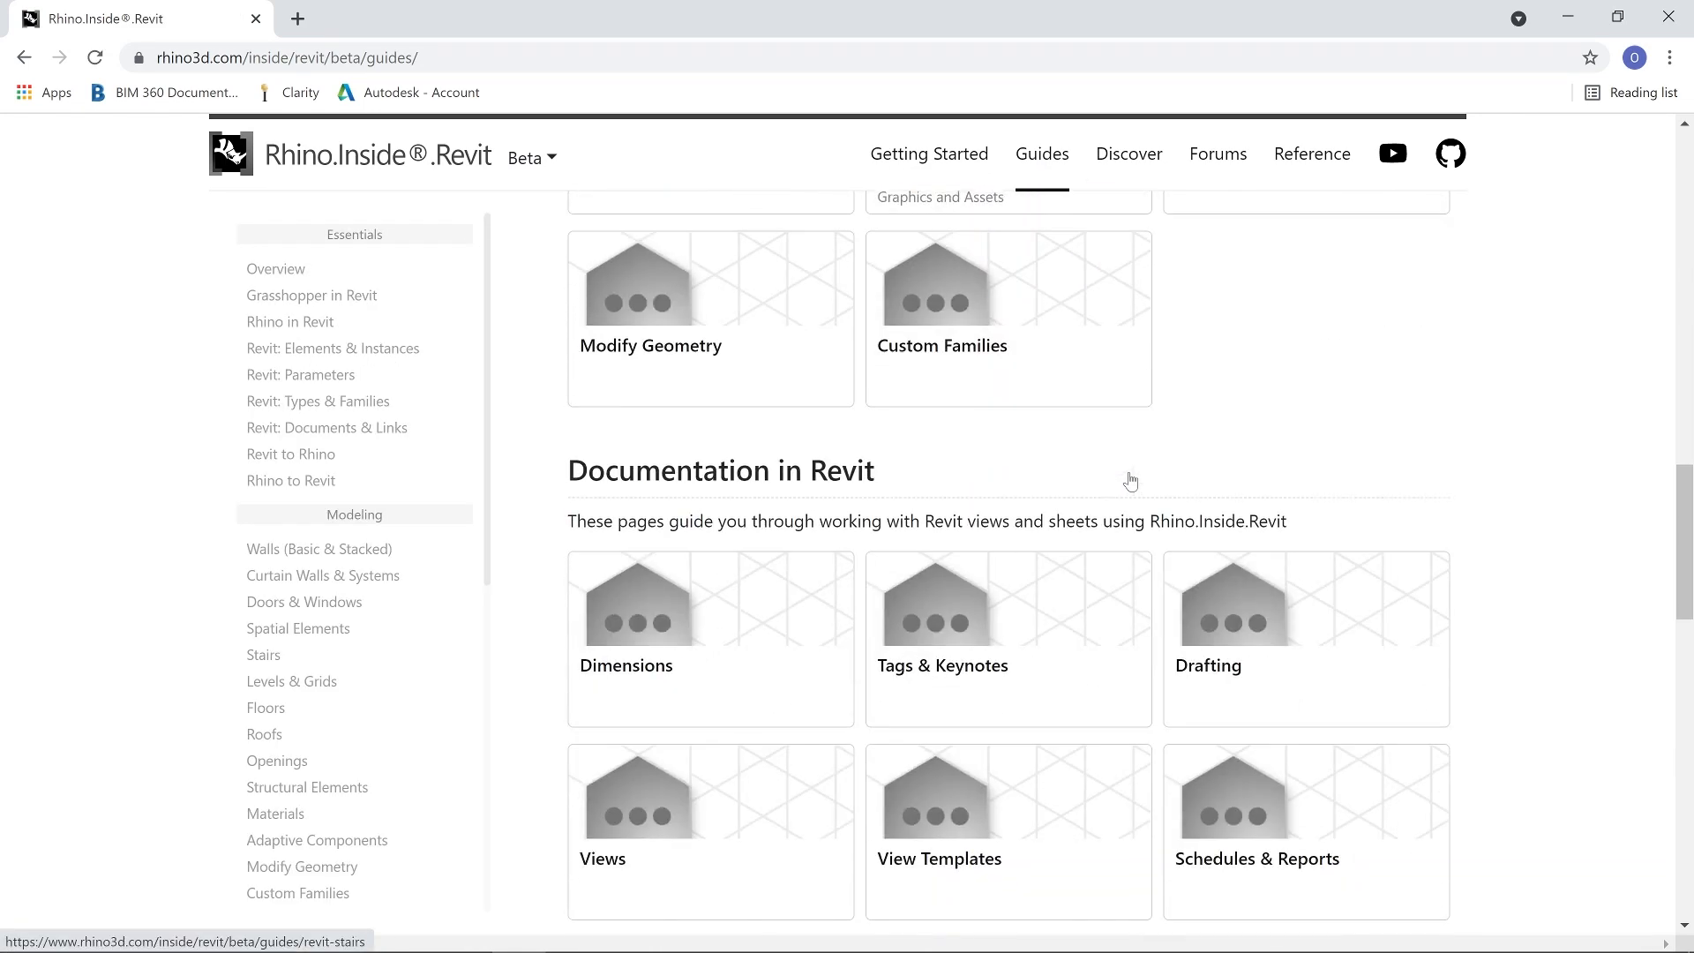
scroll(1133, 481, up, 8)
scroll(1121, 478, up, 10)
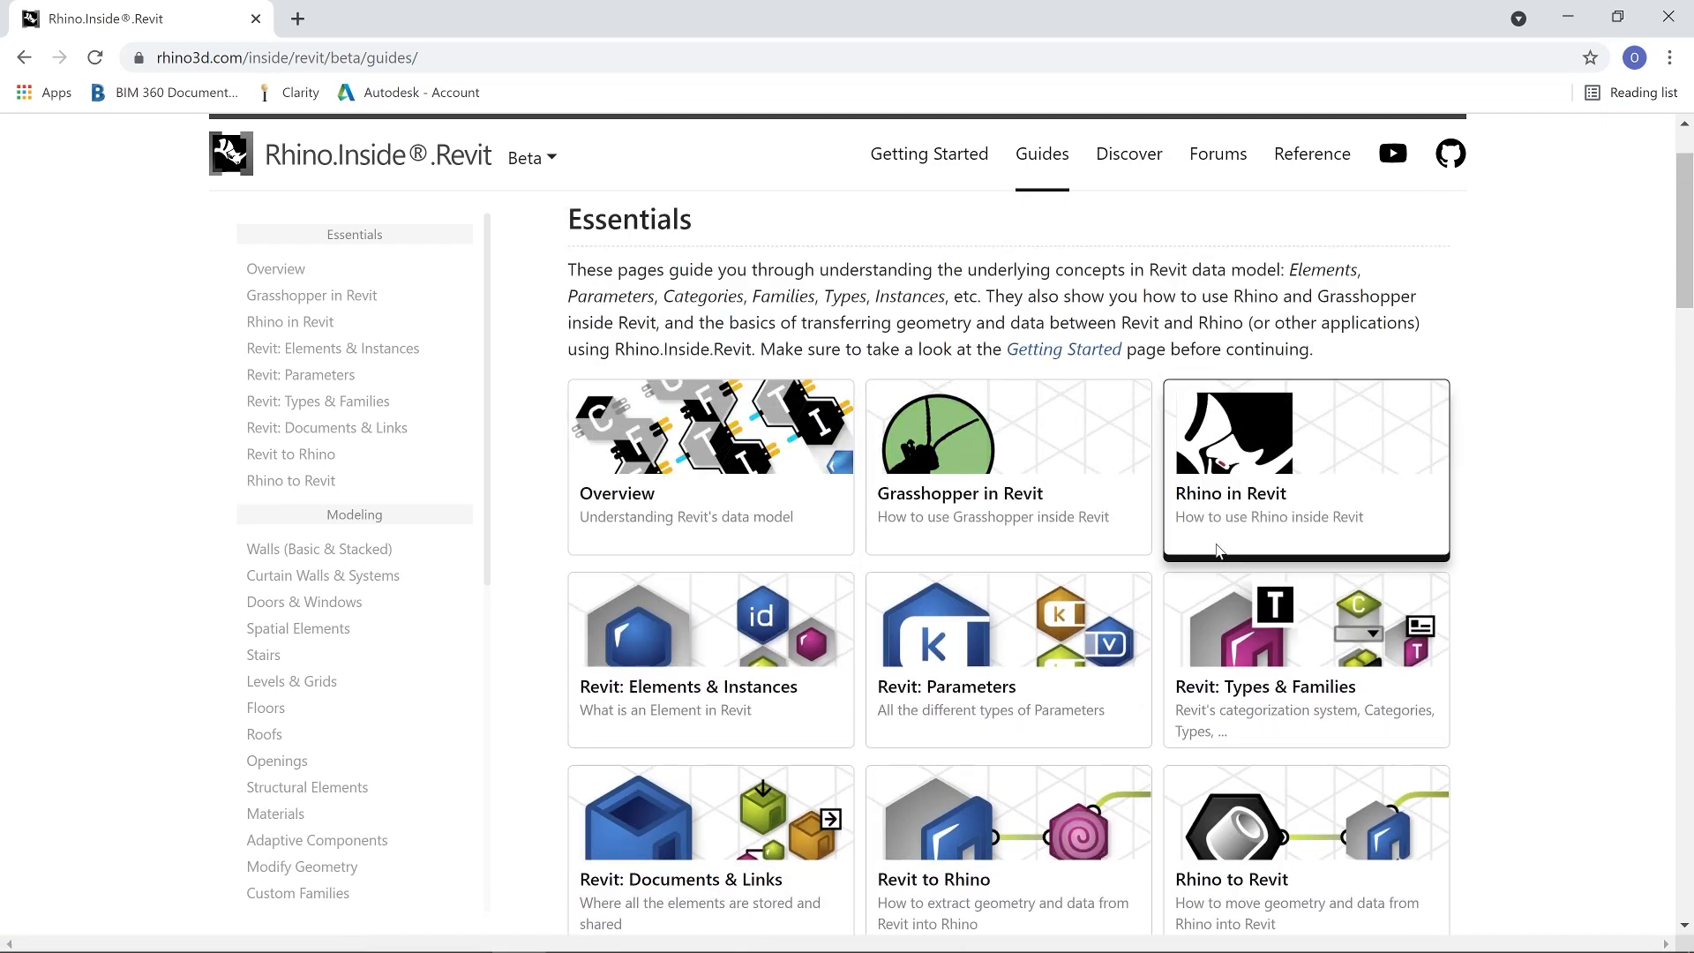
scroll(1219, 549, up, 2)
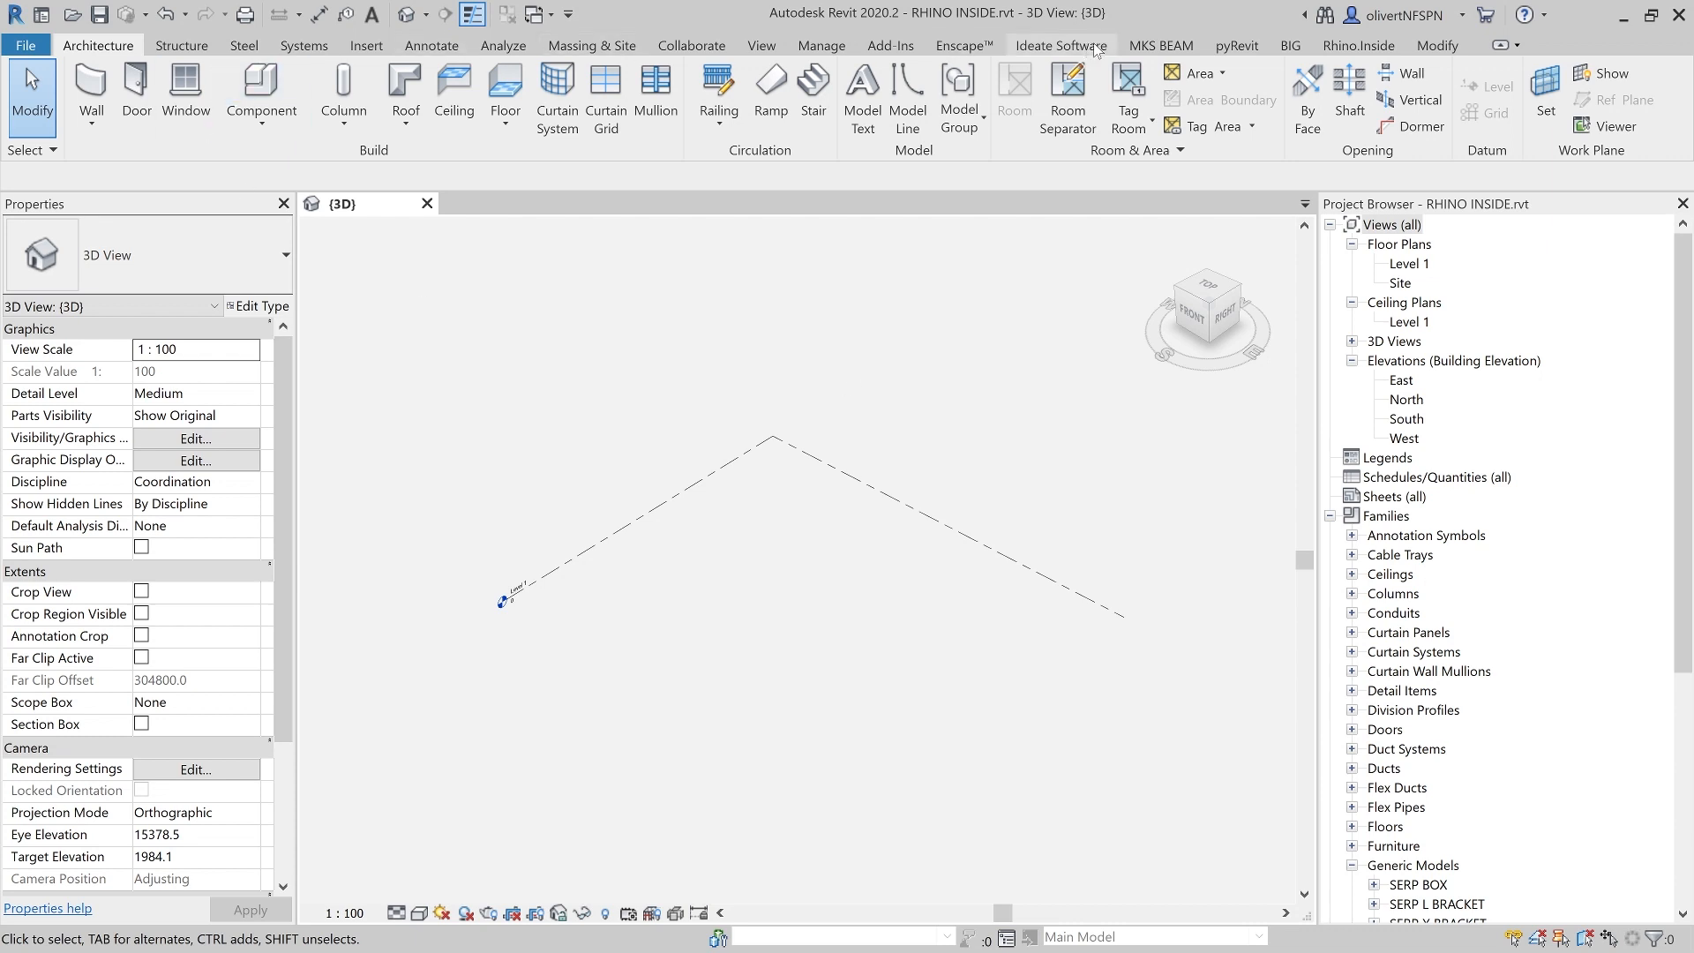
- Switch to the RHINO INSIDE.rvt project in Revit and start Rhino.Inside
click(1352, 48)
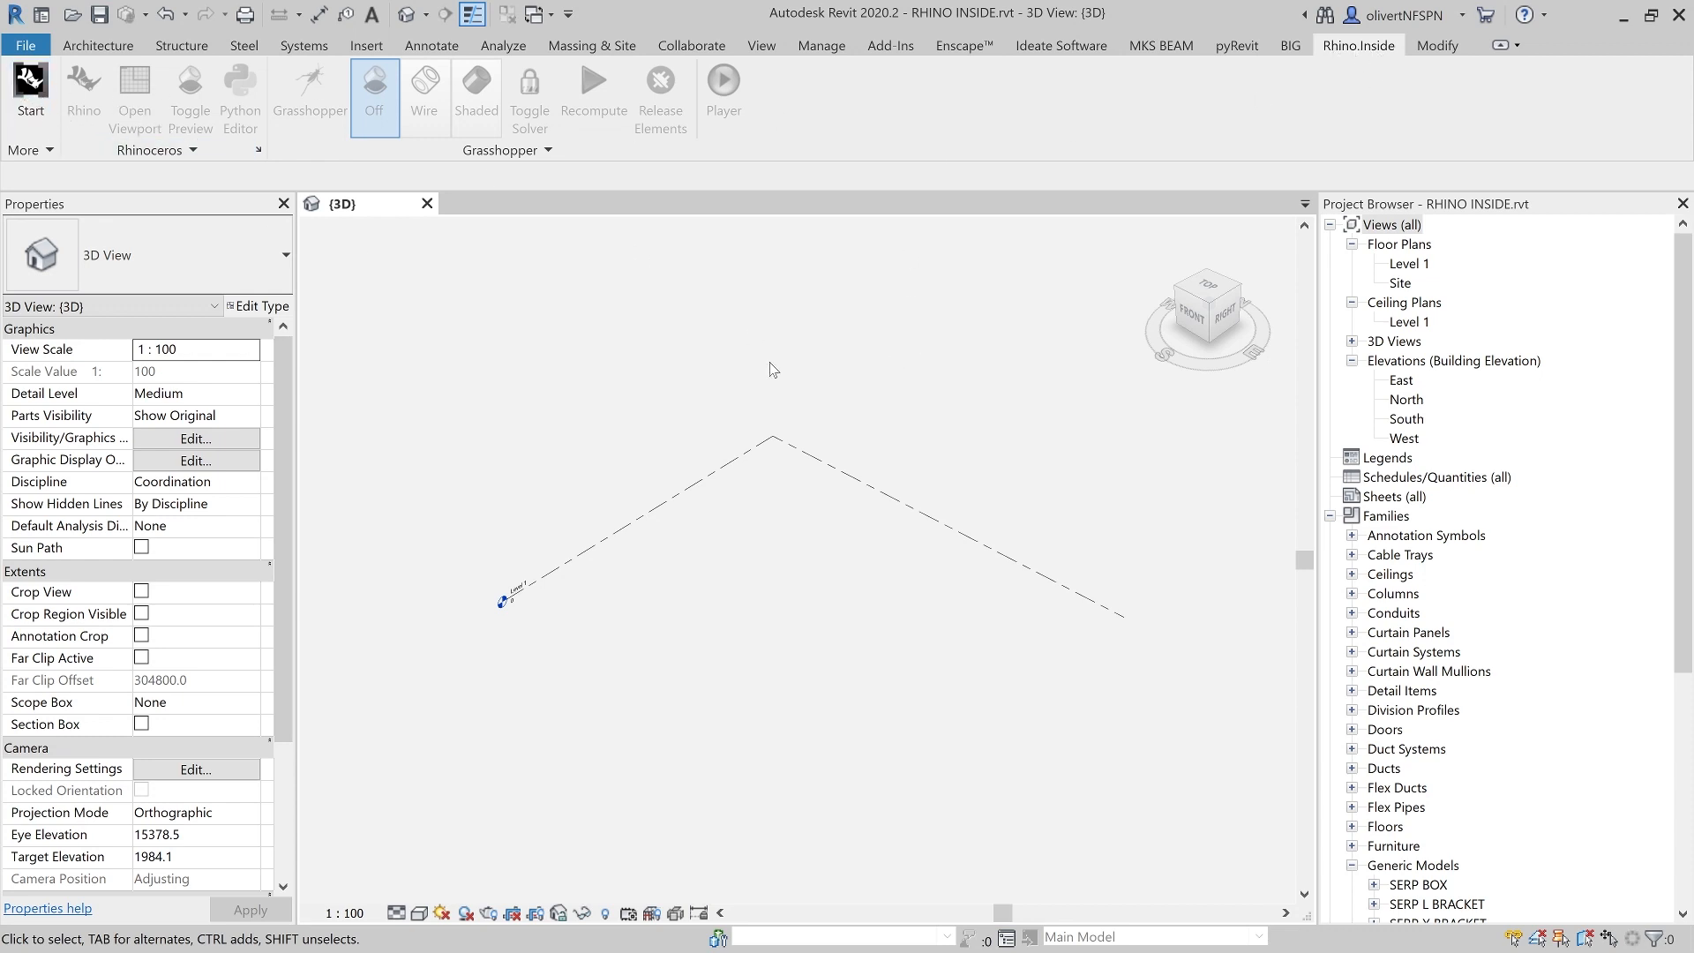
click(30, 97)
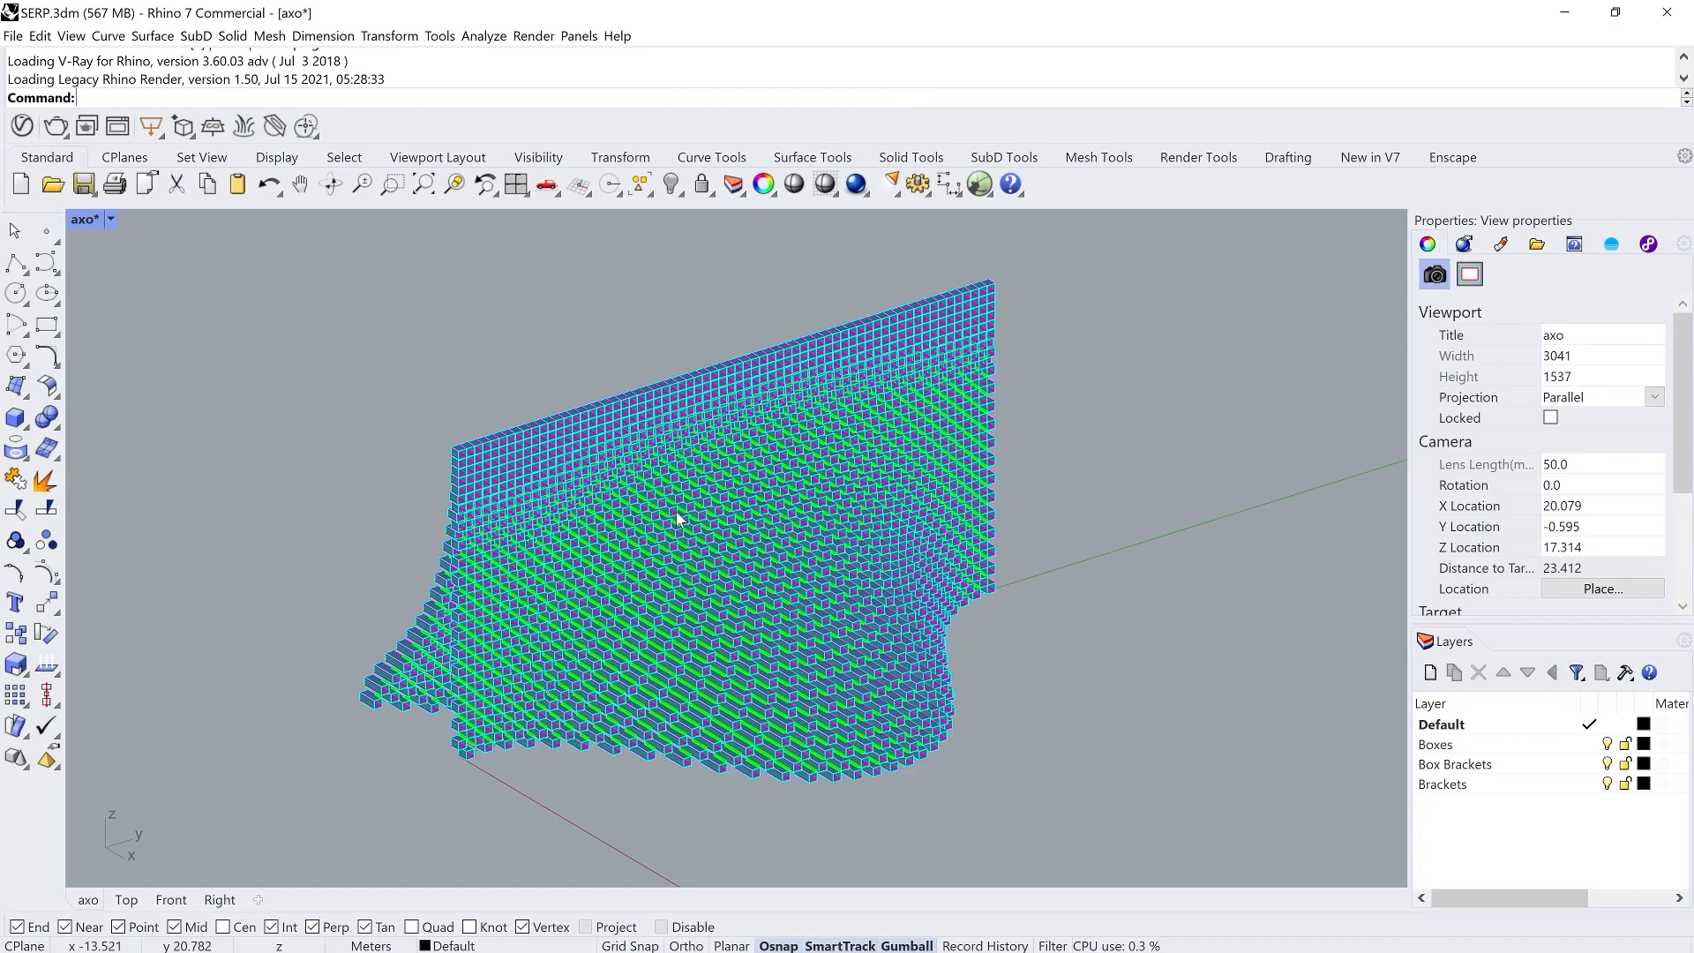
- In Rhino, inspect the SERP.3dm model up close and select one of the cyan boxes at its lower edge
right_drag(586, 628, 806, 606)
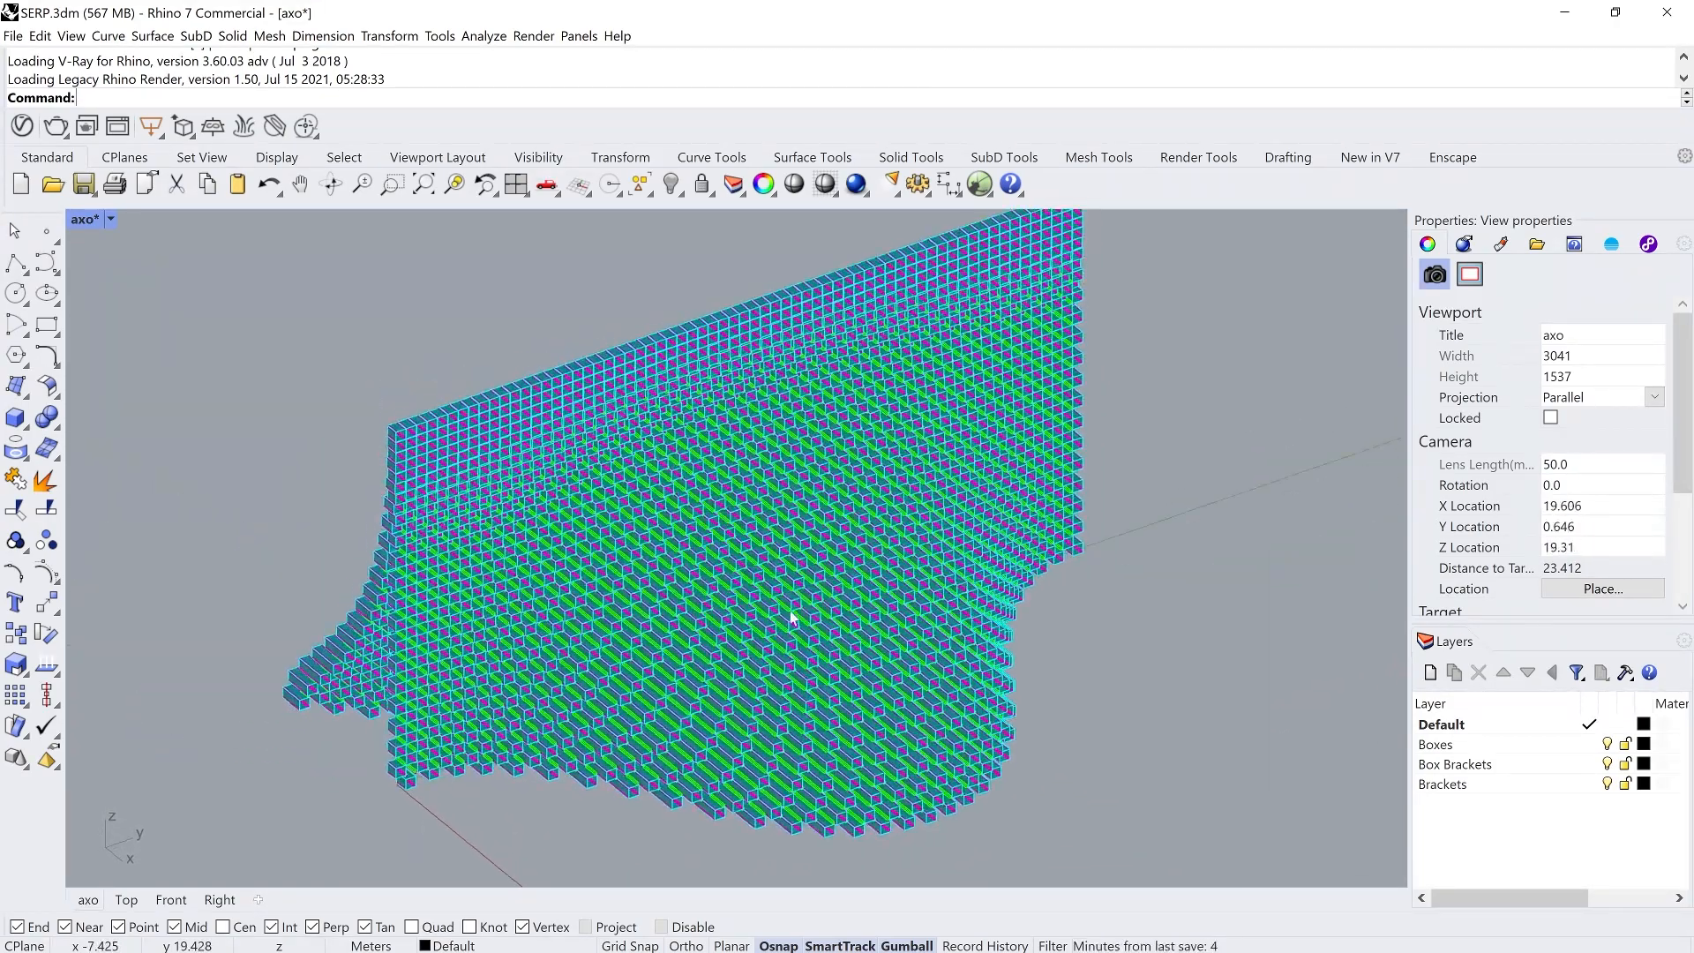
scroll(715, 670, up, 10)
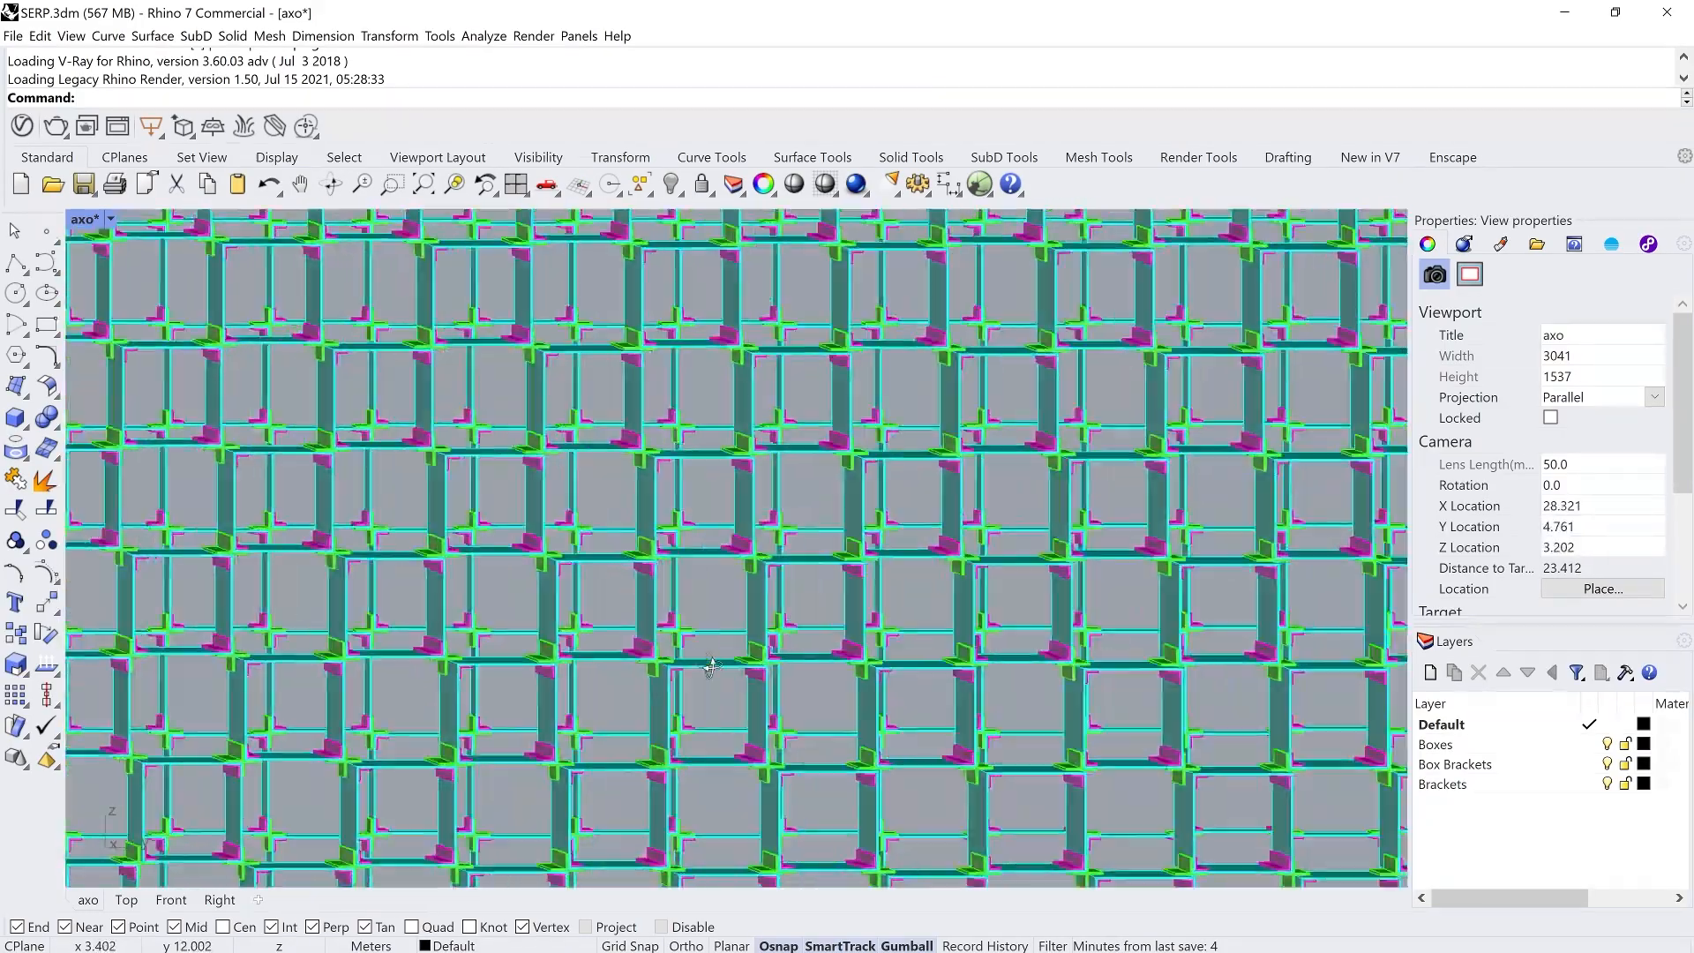
right_drag(711, 667, 836, 606)
click(837, 605)
click(887, 647)
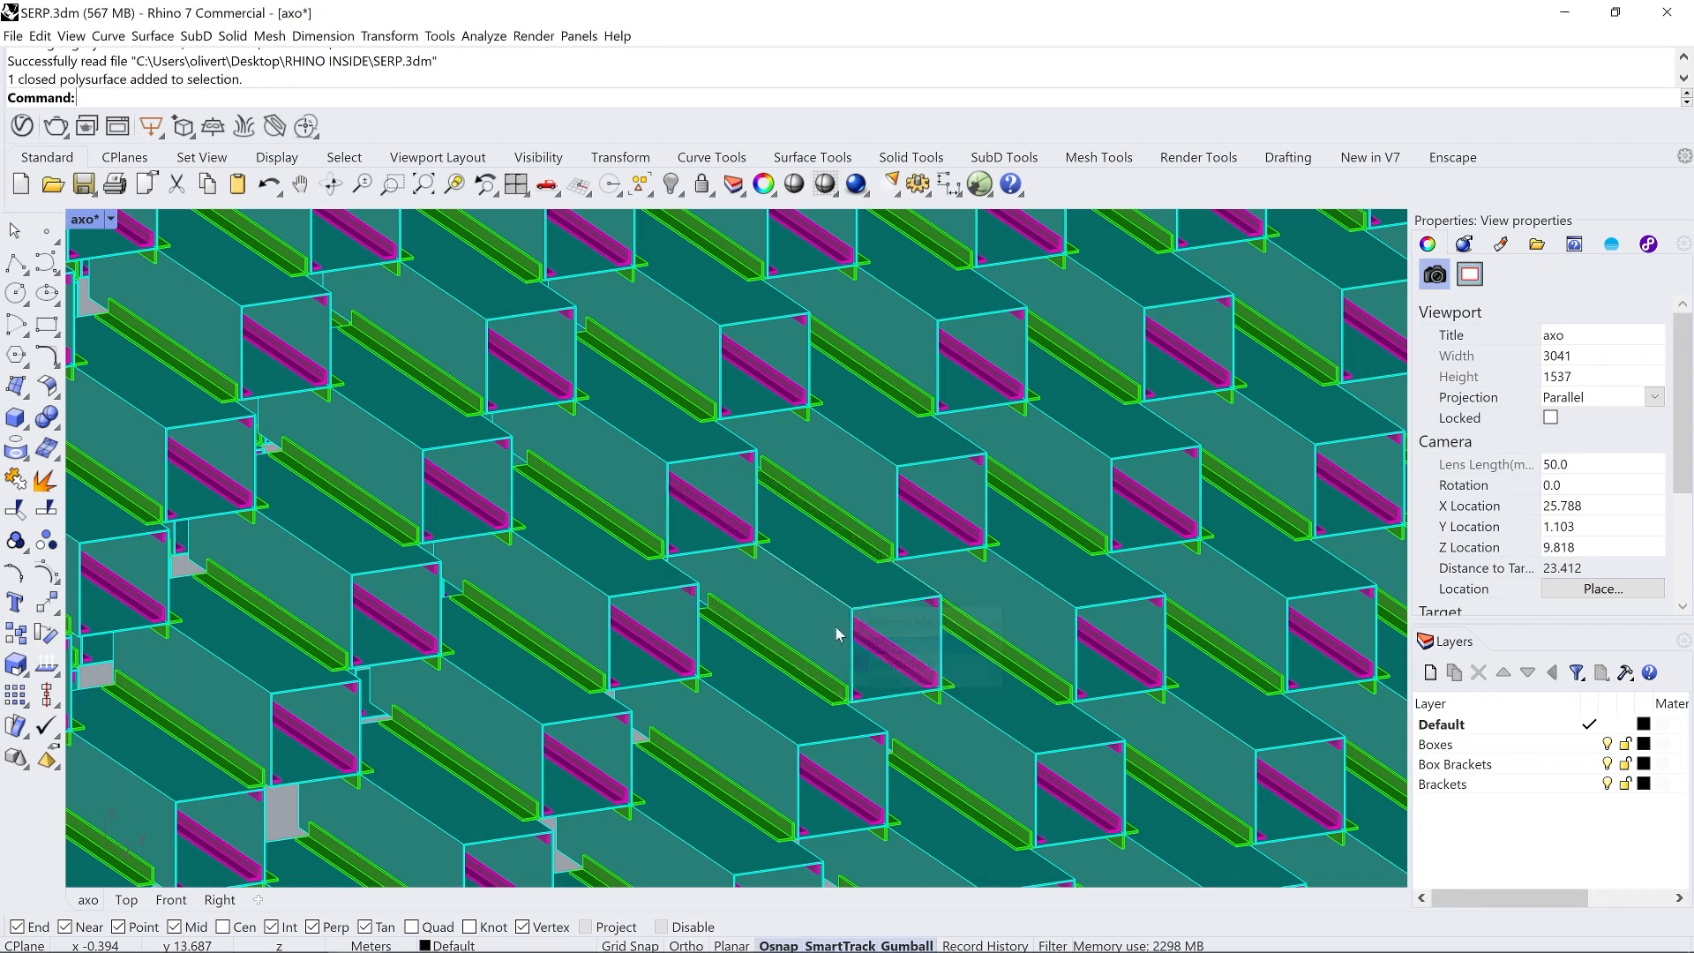
scroll(883, 653, down, 10)
click(486, 858)
- Inspect a green bracket between the boxes and a magenta box bracket by selecting each, and clear the selection
scroll(498, 812, up, 6)
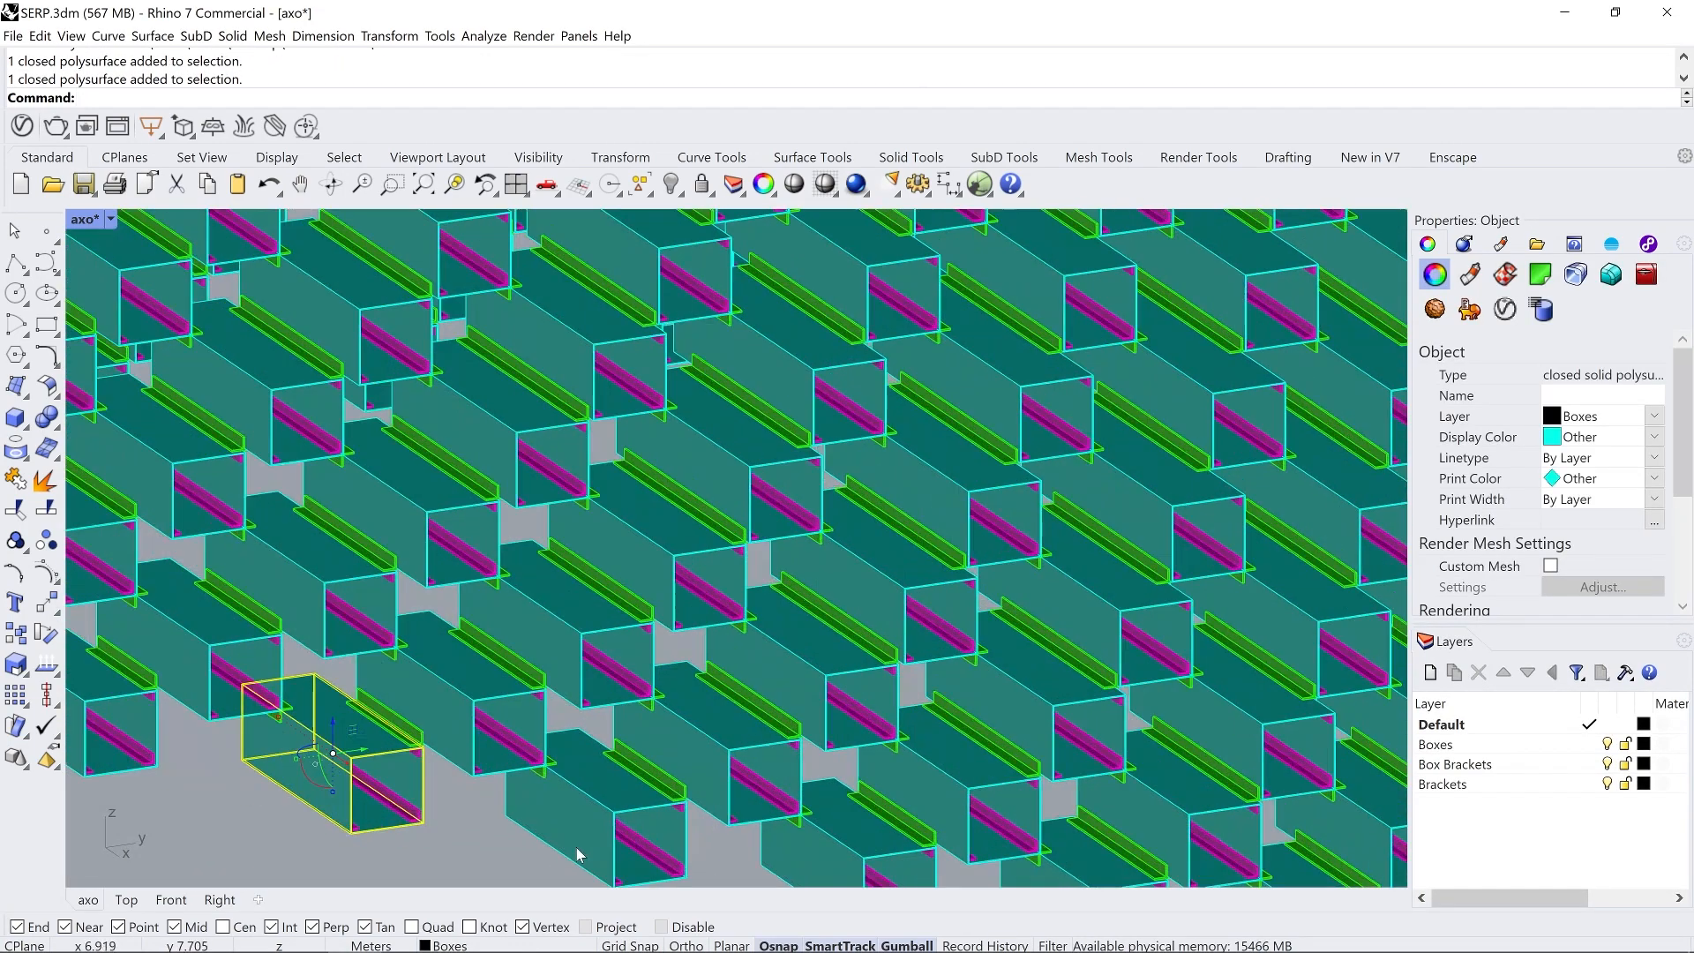
scroll(668, 746, up, 6)
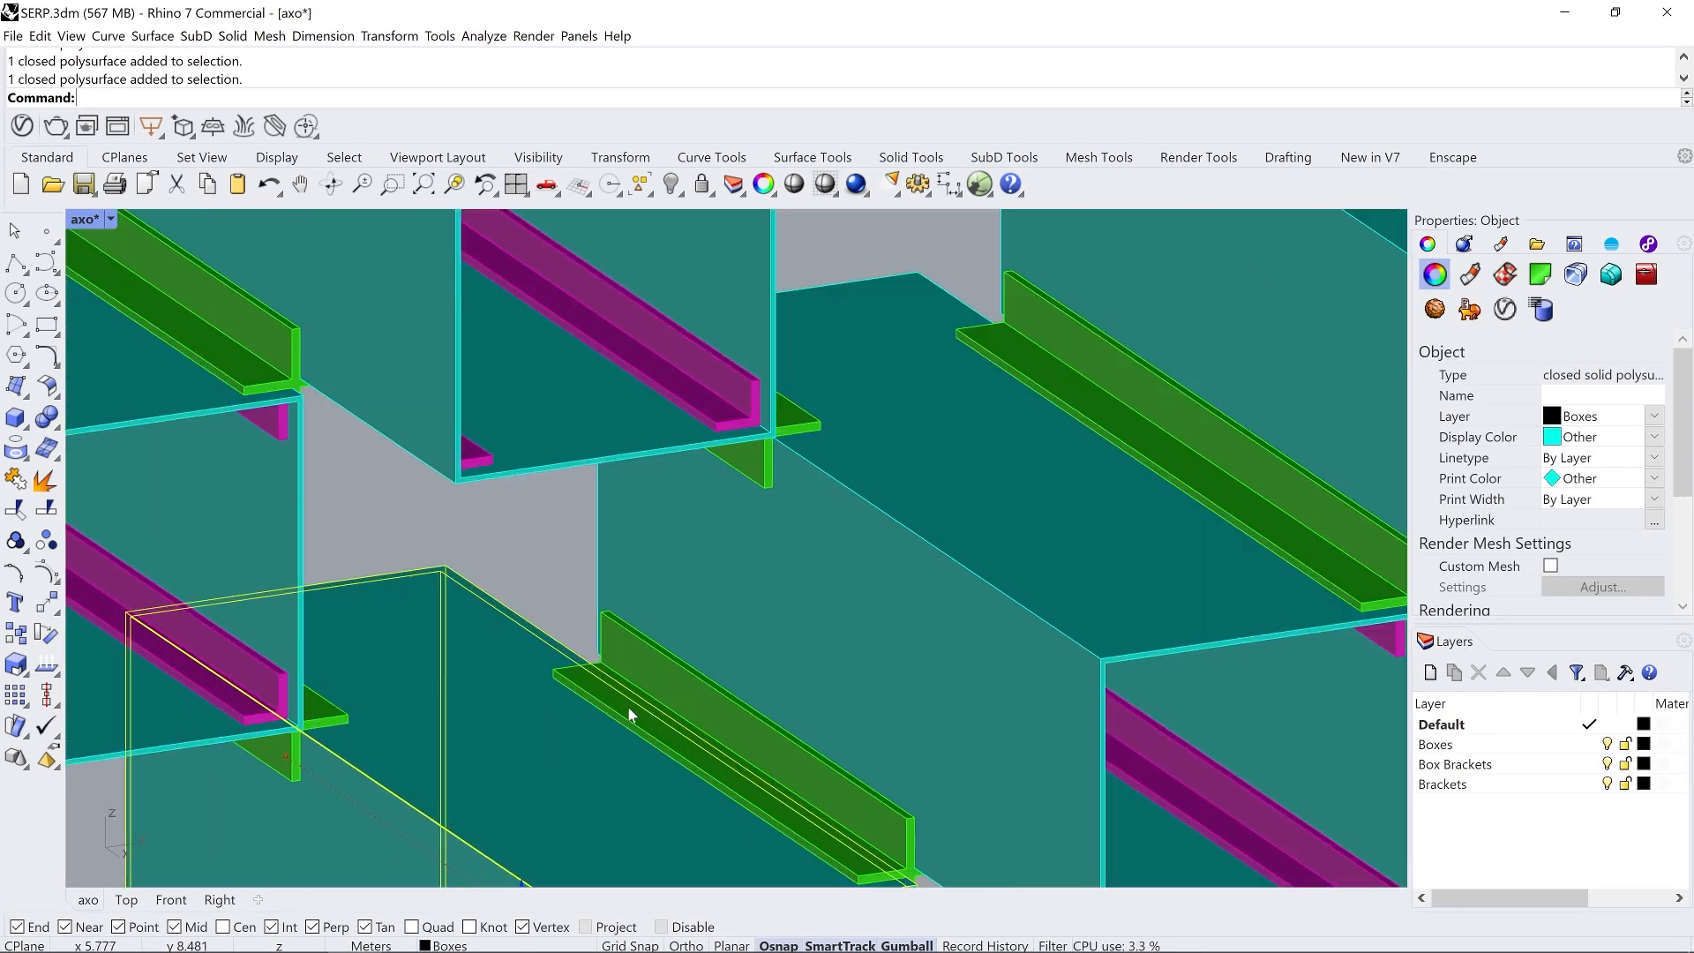
click(619, 666)
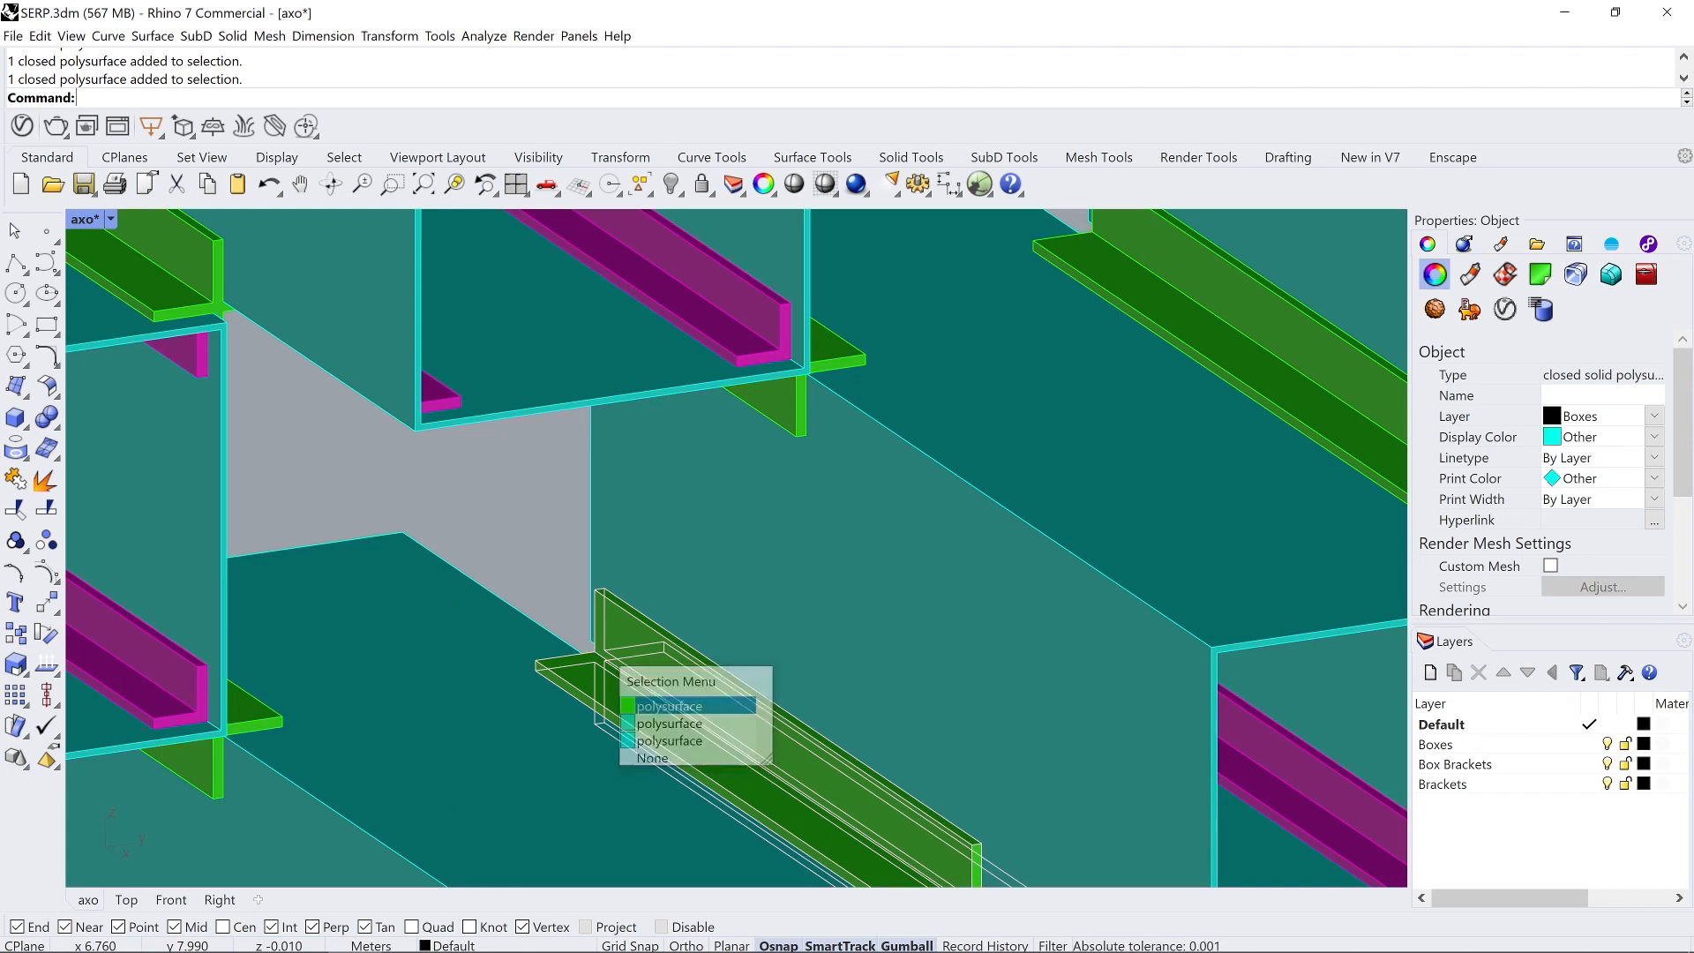
click(664, 705)
scroll(584, 621, down, 6)
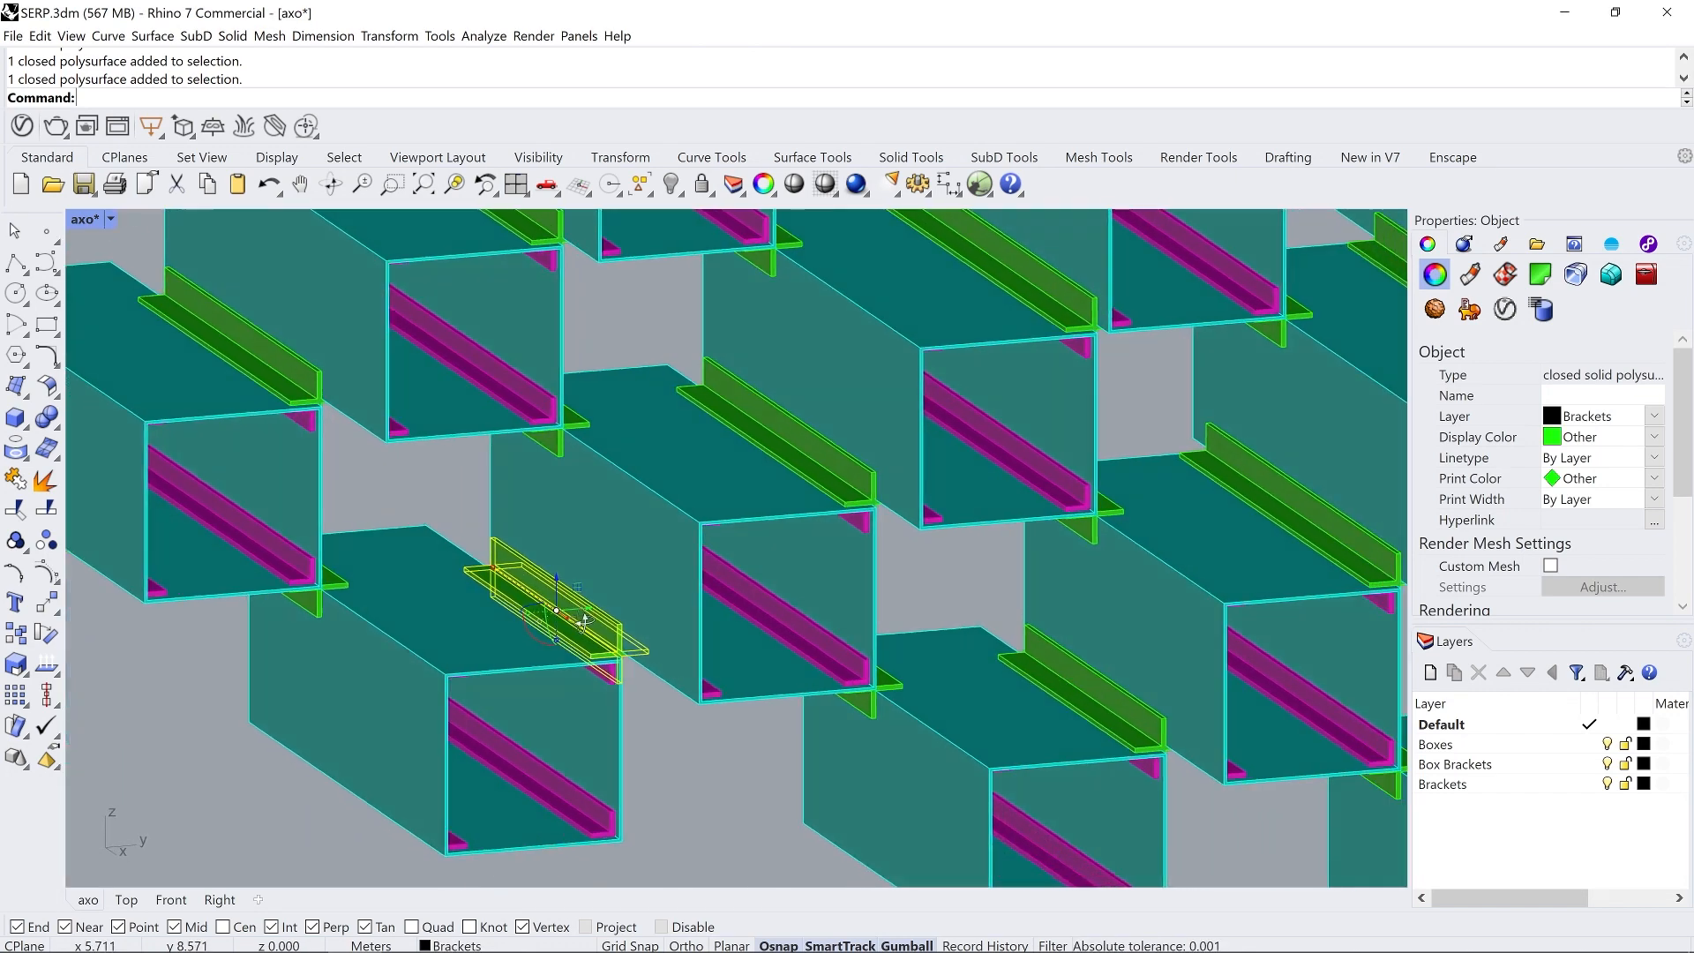
right_drag(585, 621, 578, 620)
click(603, 709)
click(651, 663)
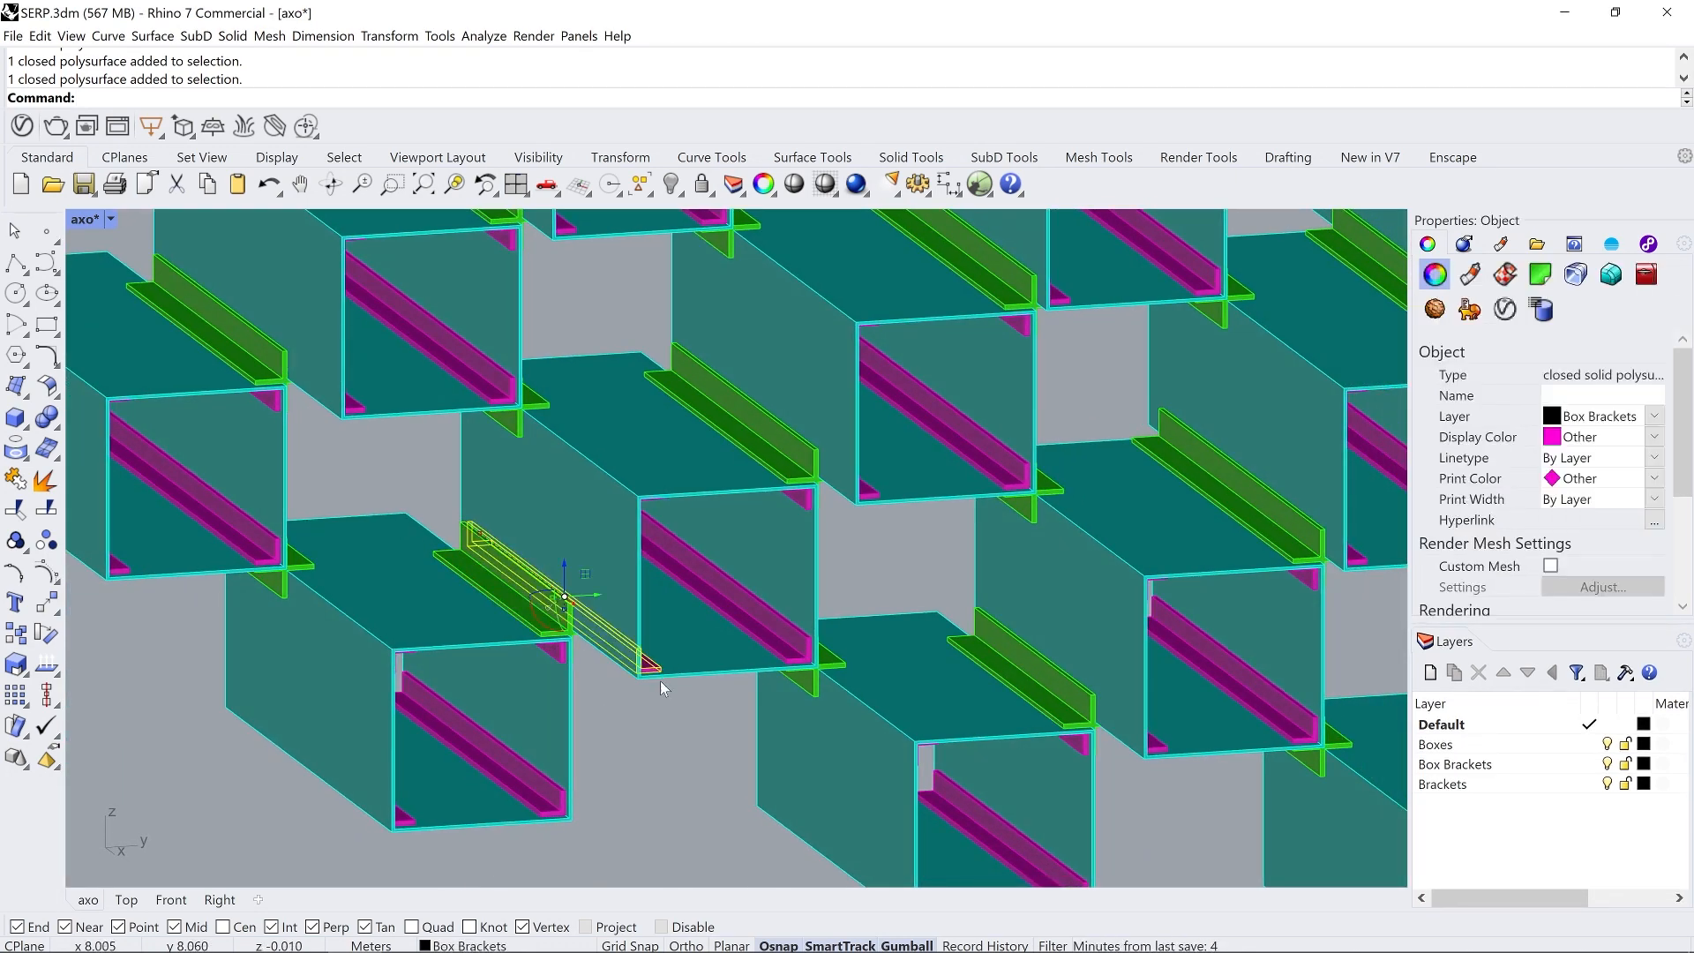
scroll(667, 743, down, 5)
click(666, 744)
scroll(665, 744, down, 8)
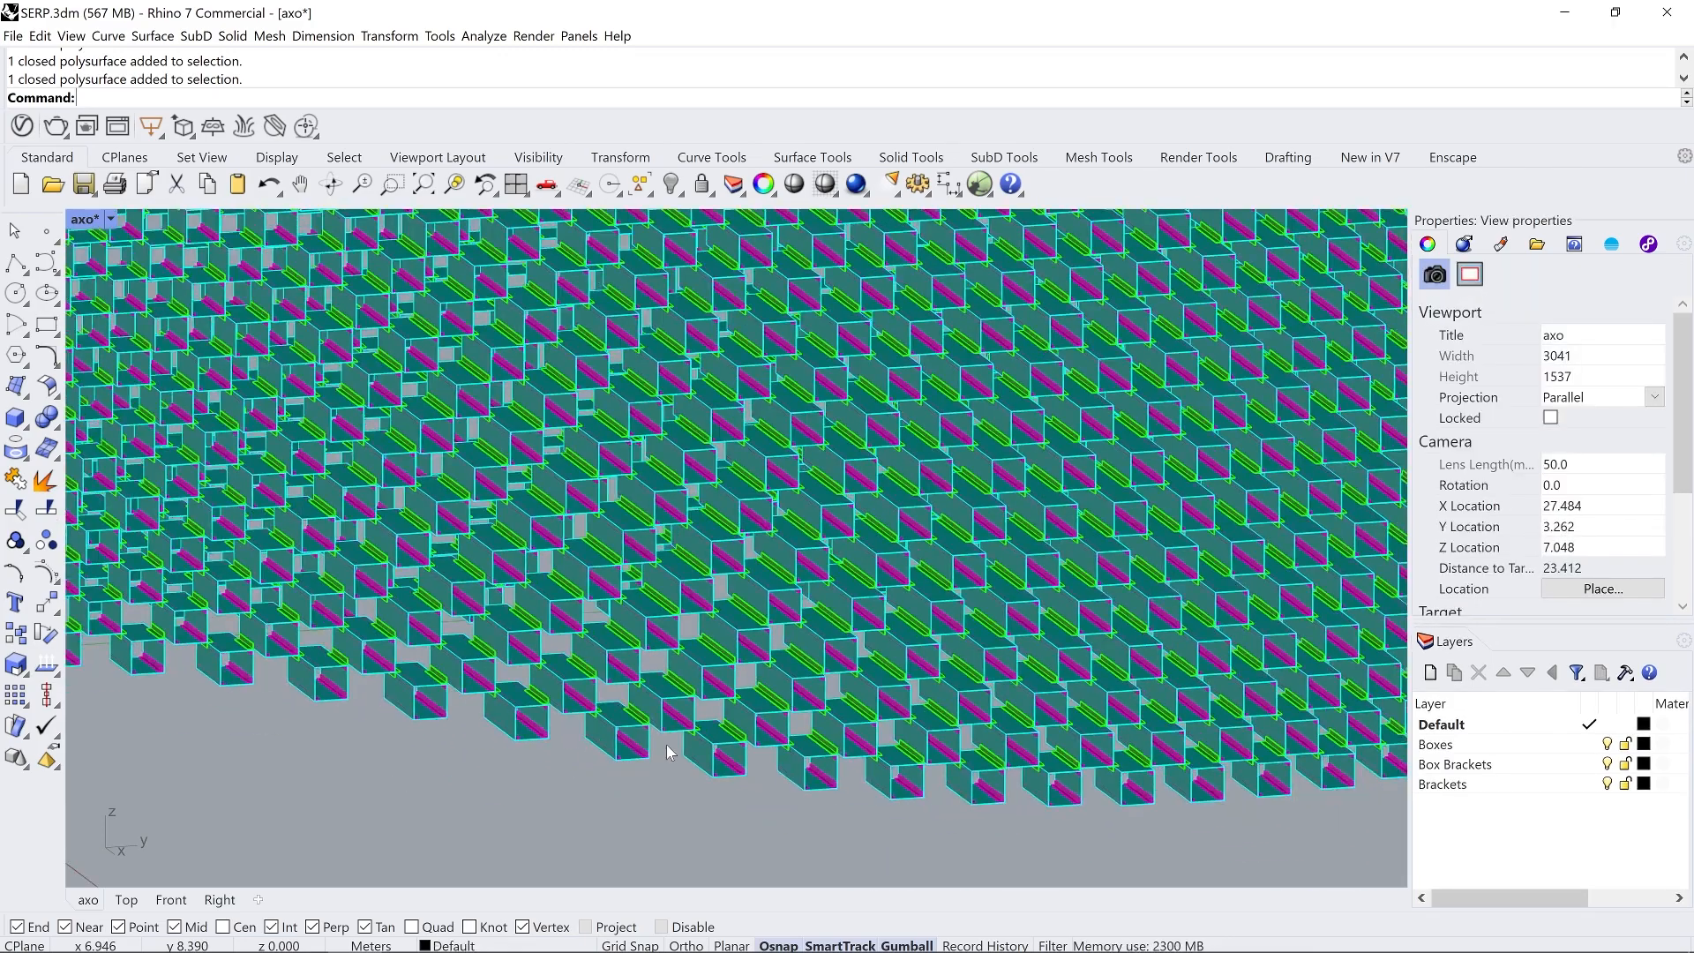
- Examine the whole SERP box assembly and its placement relative to the model origin from several angles
right_drag(757, 476, 481, 508)
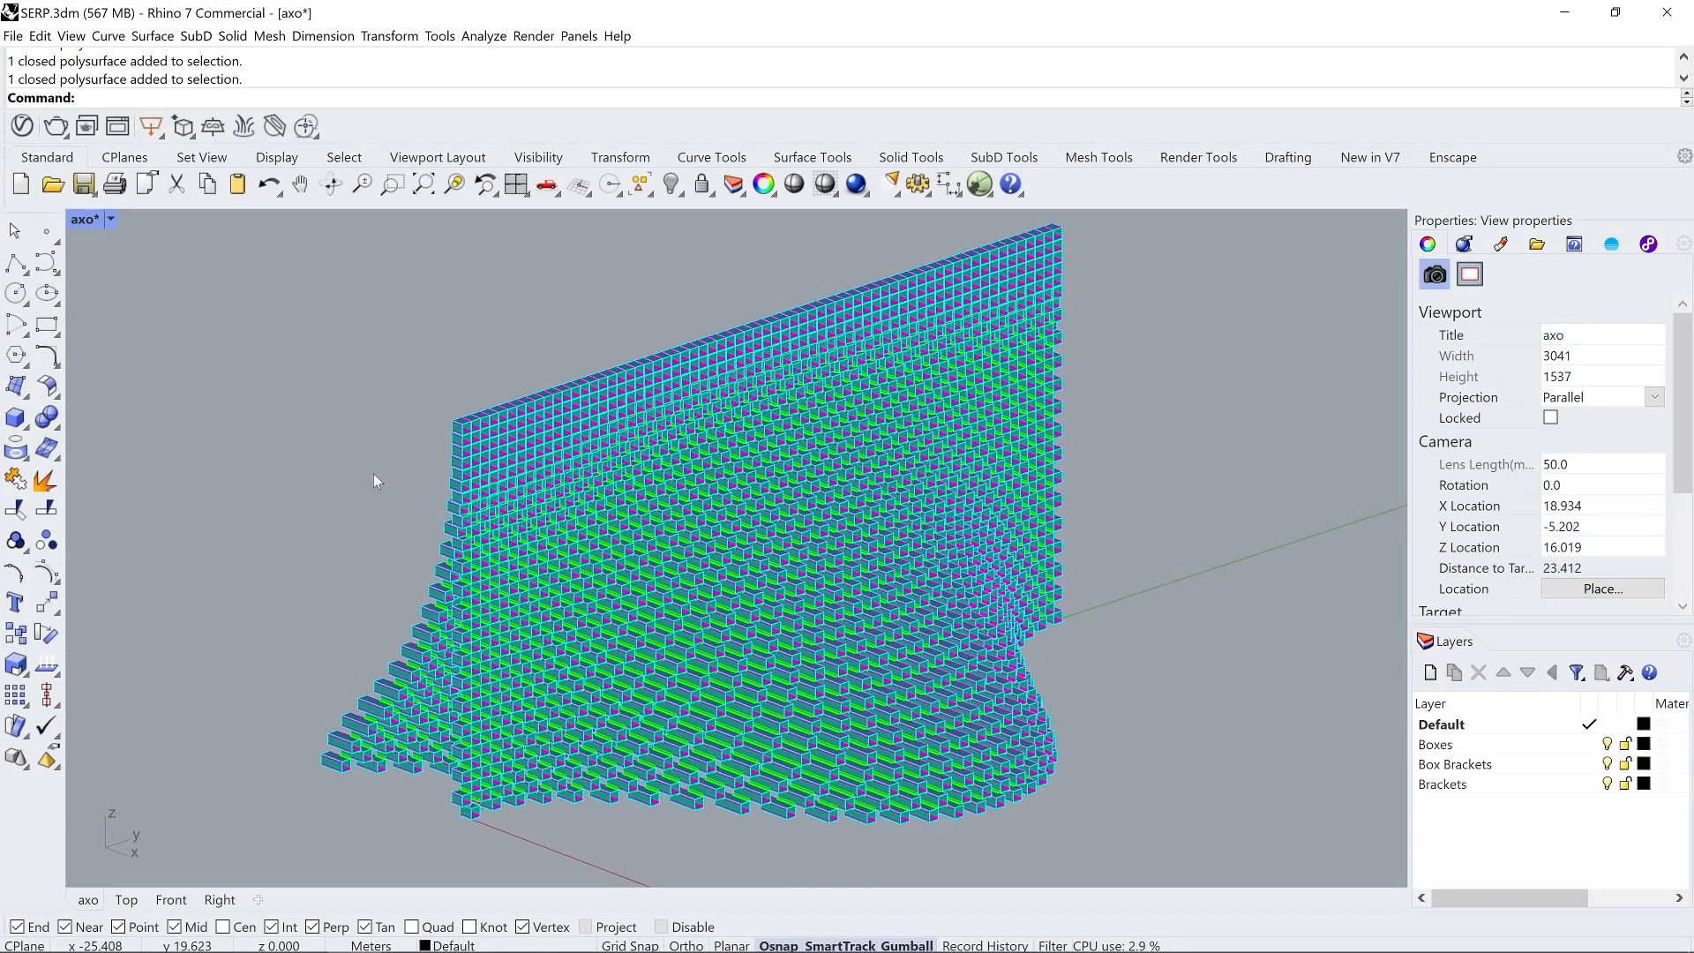
right_drag(374, 481, 391, 522)
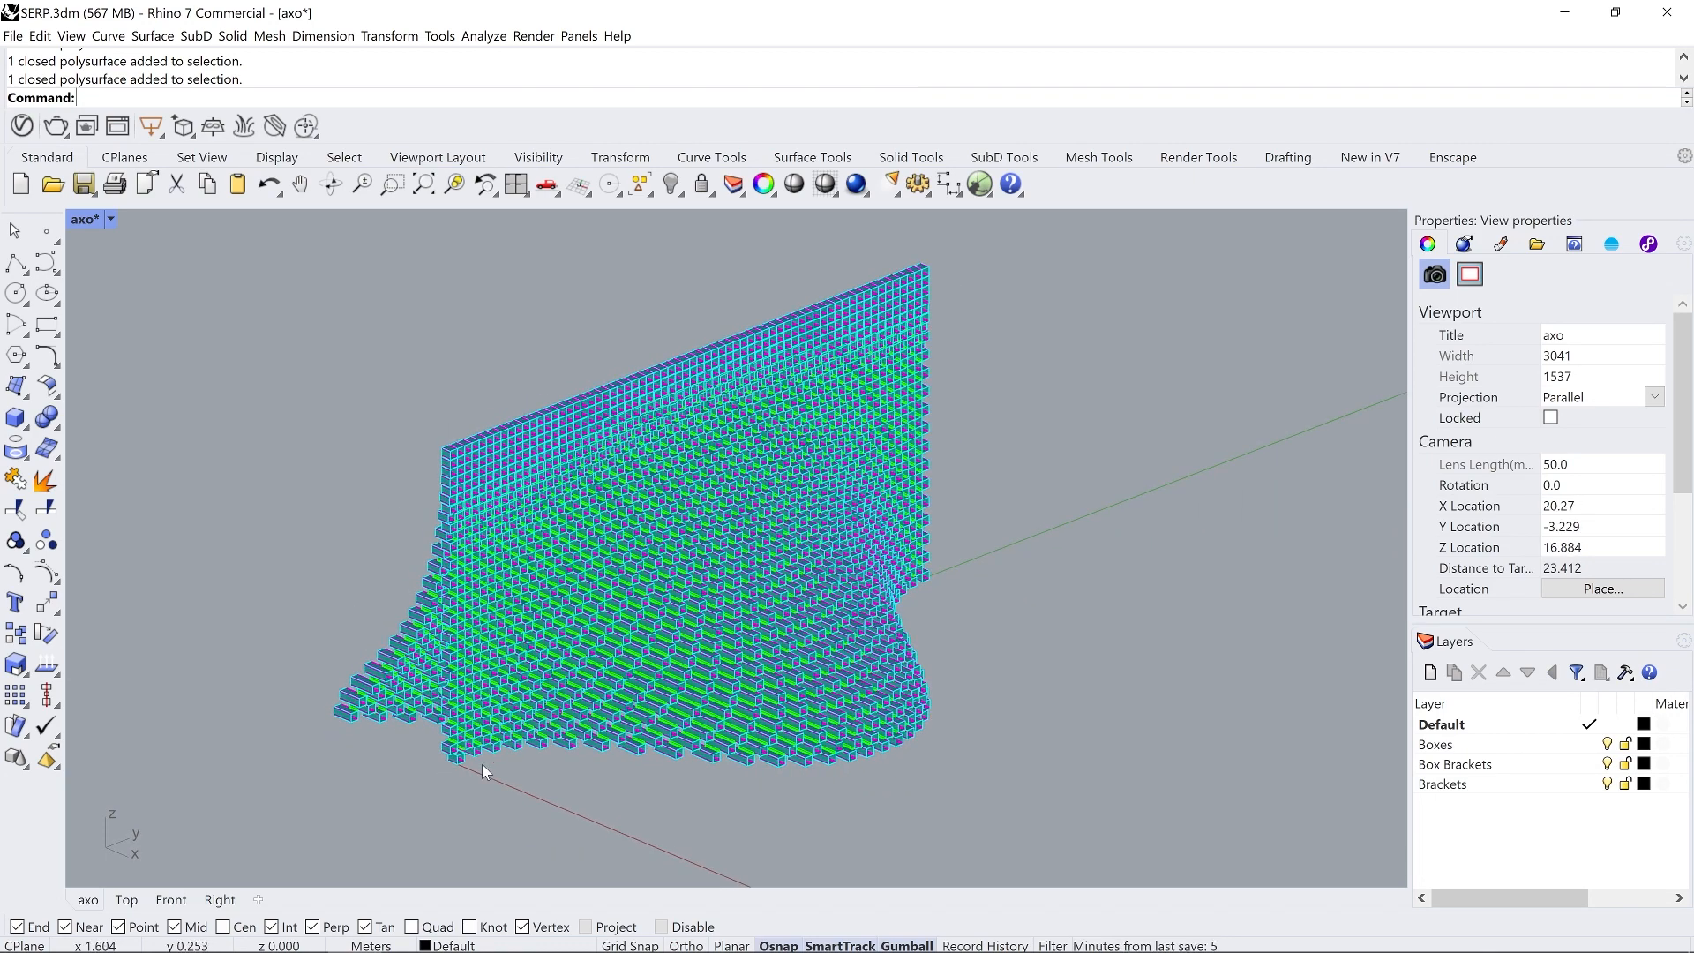
scroll(459, 760, up, 2)
right_drag(459, 767, 518, 751)
scroll(299, 586, up, 2)
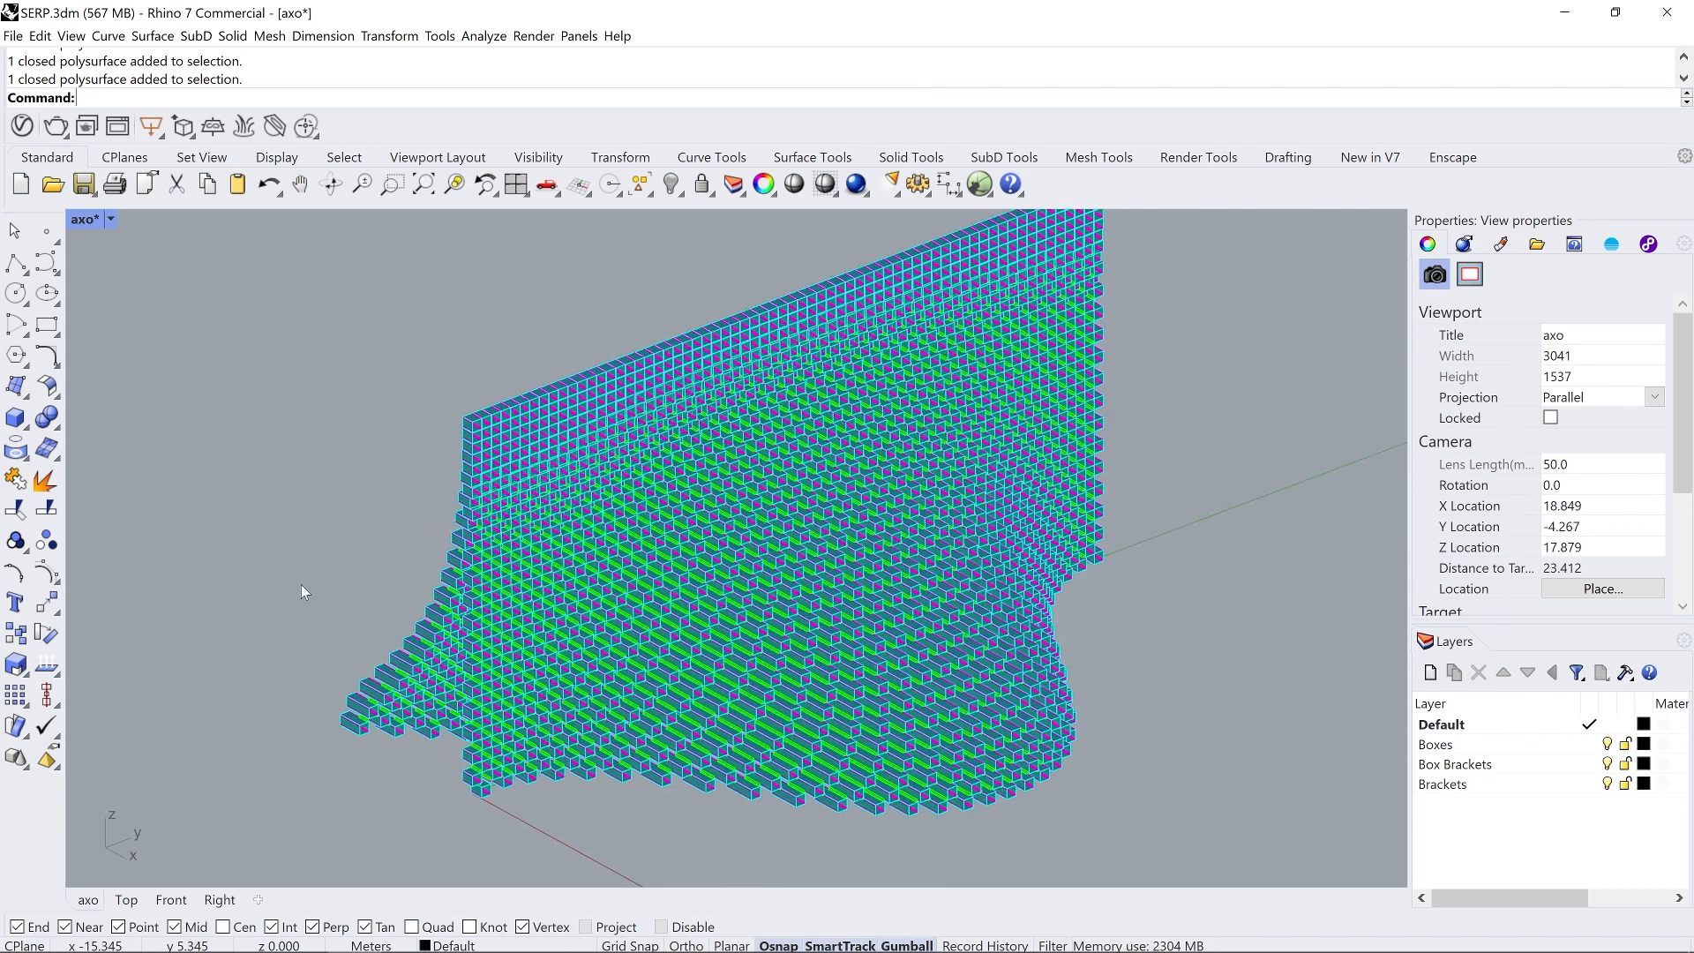
scroll(547, 669, down, 2)
right_drag(559, 674, 566, 671)
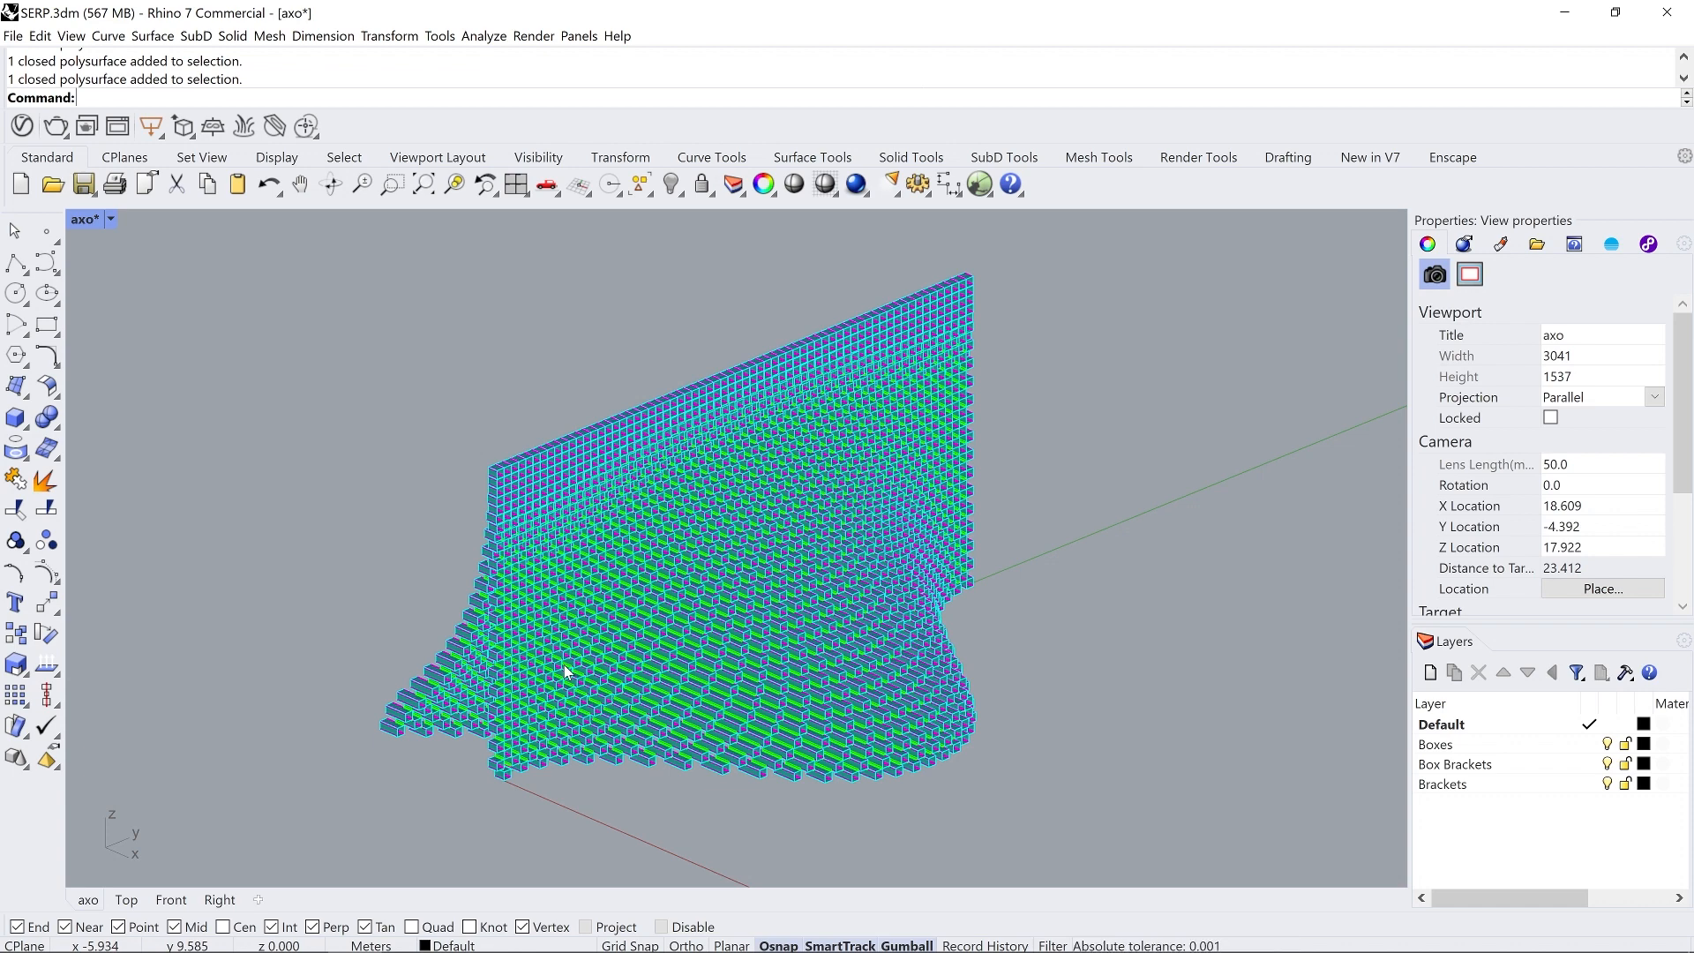
scroll(560, 668, up, 2)
scroll(560, 668, down, 2)
mouse_move(562, 659)
right_down()
mouse_move(688, 653)
mouse_move(548, 652)
right_up()
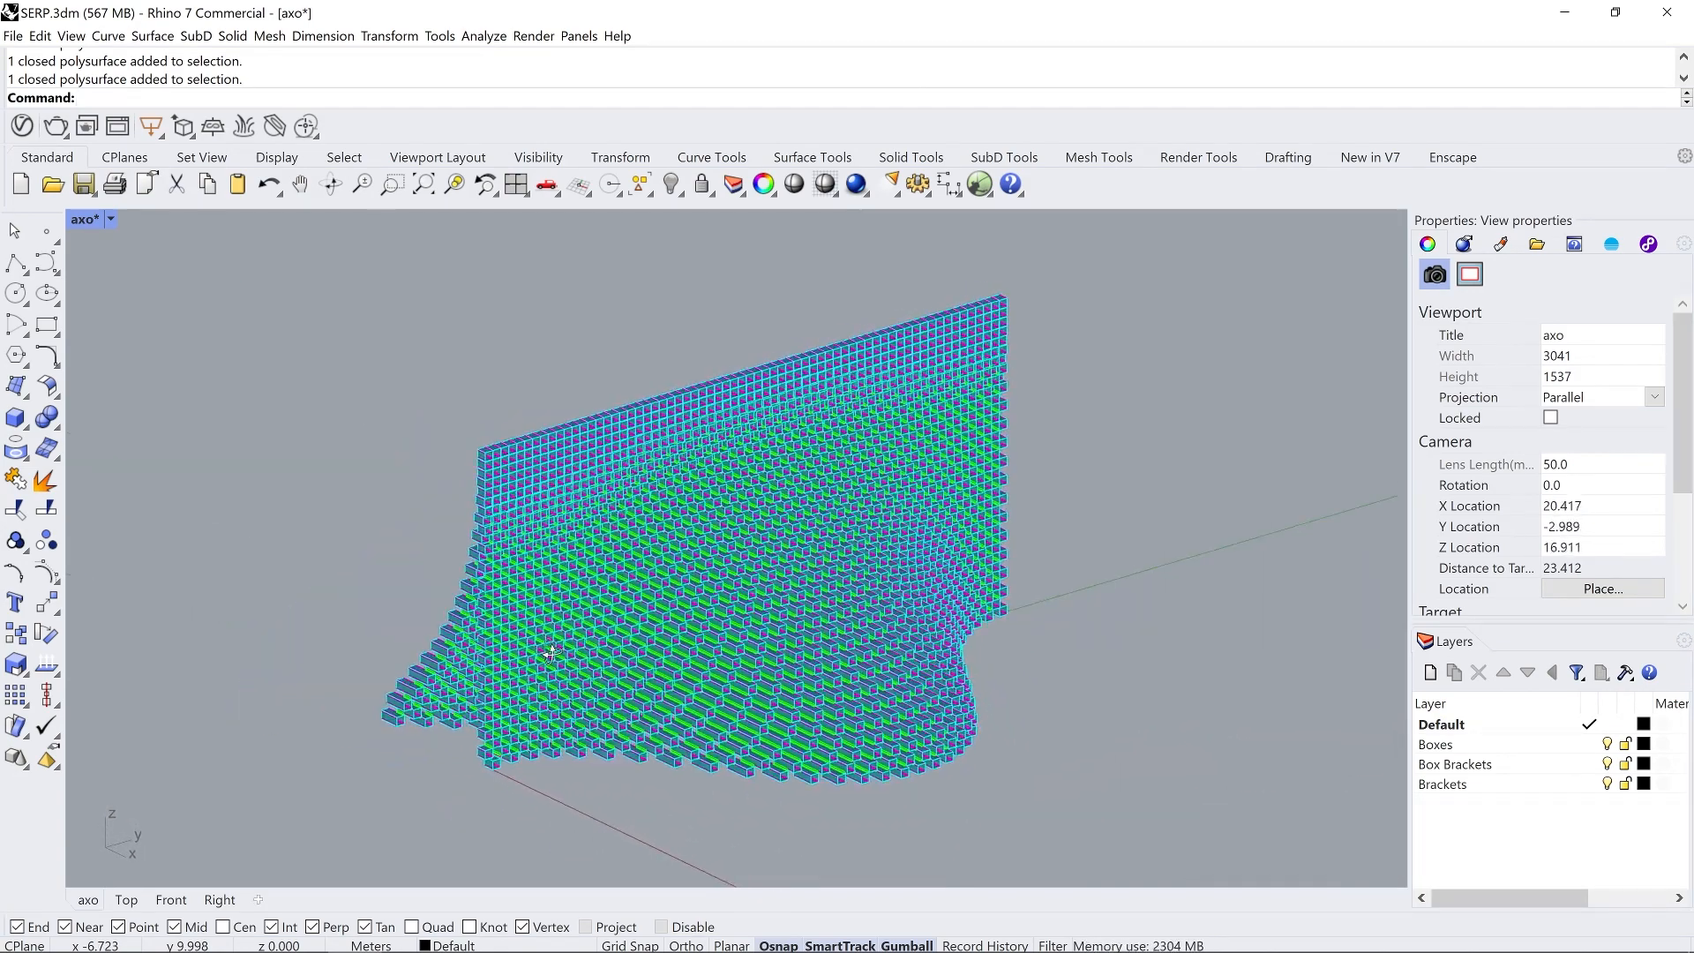
scroll(549, 653, up, 2)
scroll(549, 653, down, 2)
- Switch back to the Revit project and start the Import 3DM command of Rhino.Inside
drag(901, 17, 0, 115)
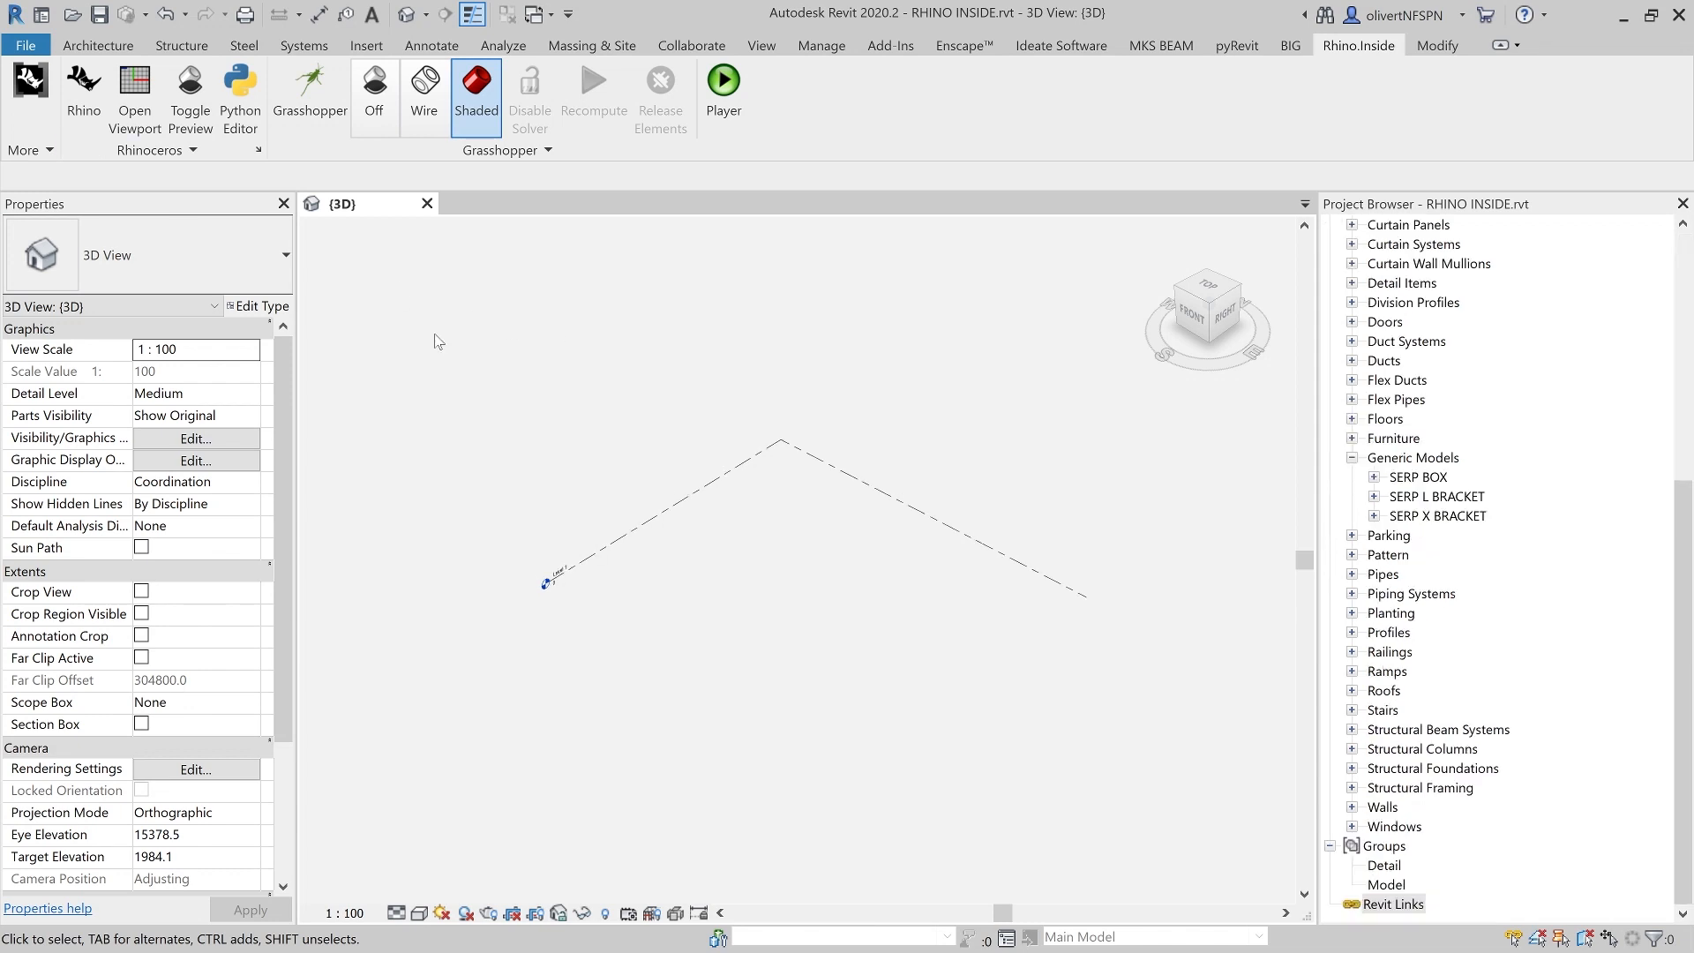
click(191, 153)
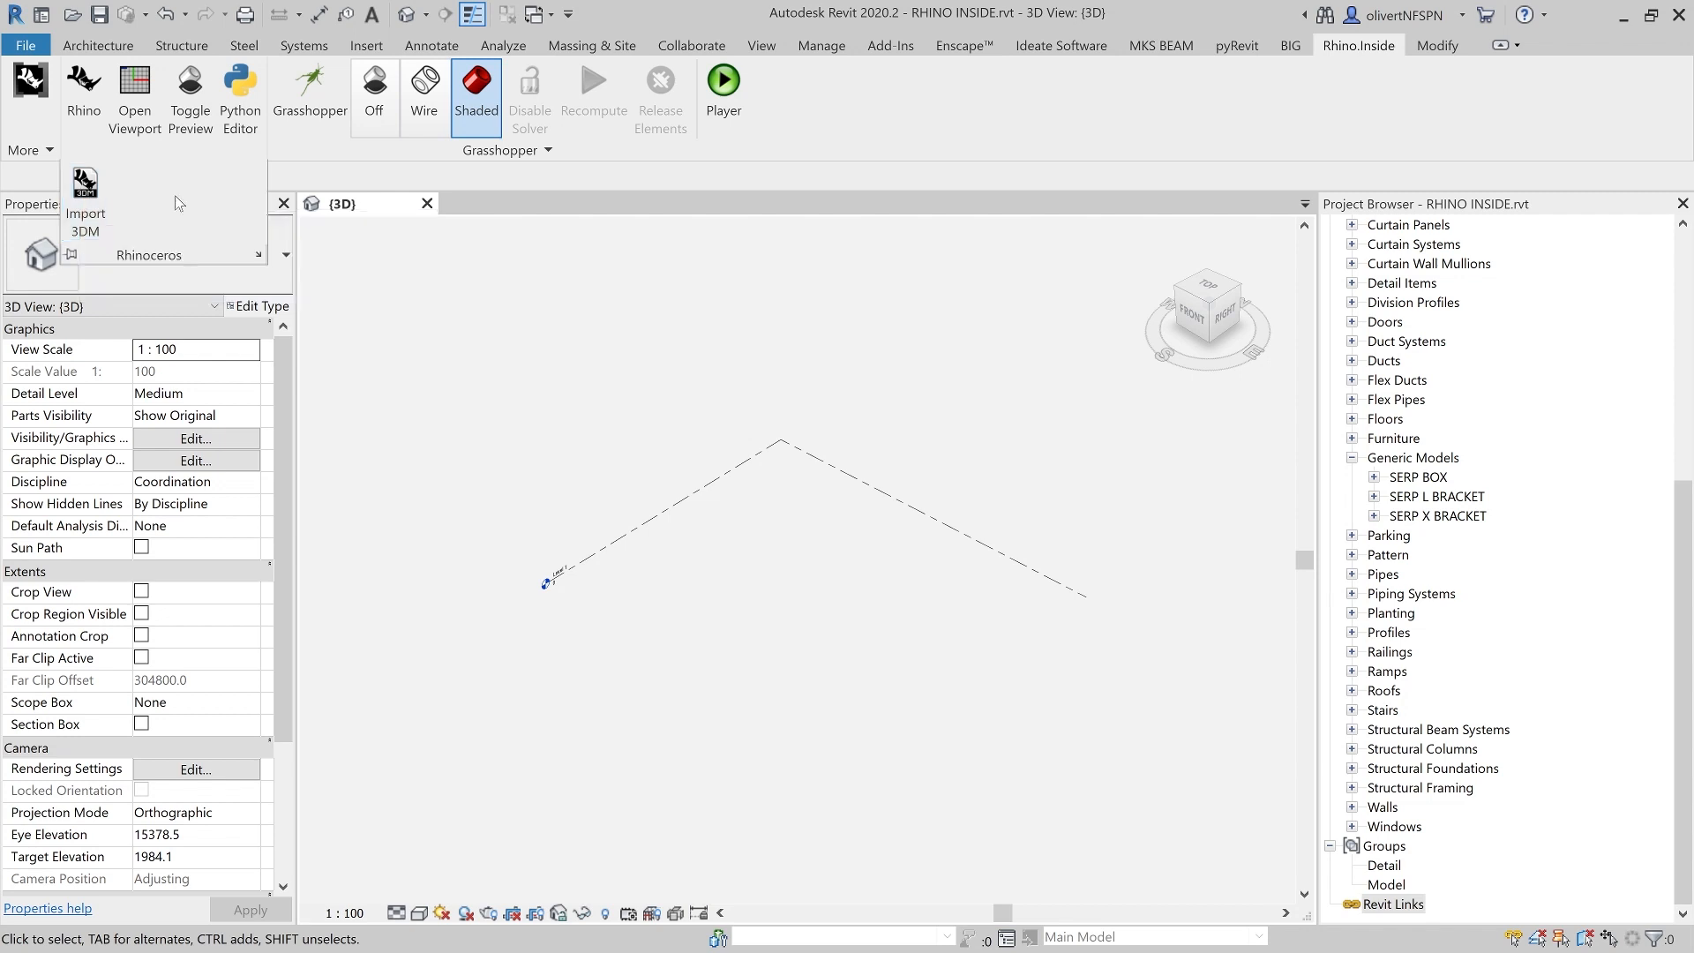
click(85, 194)
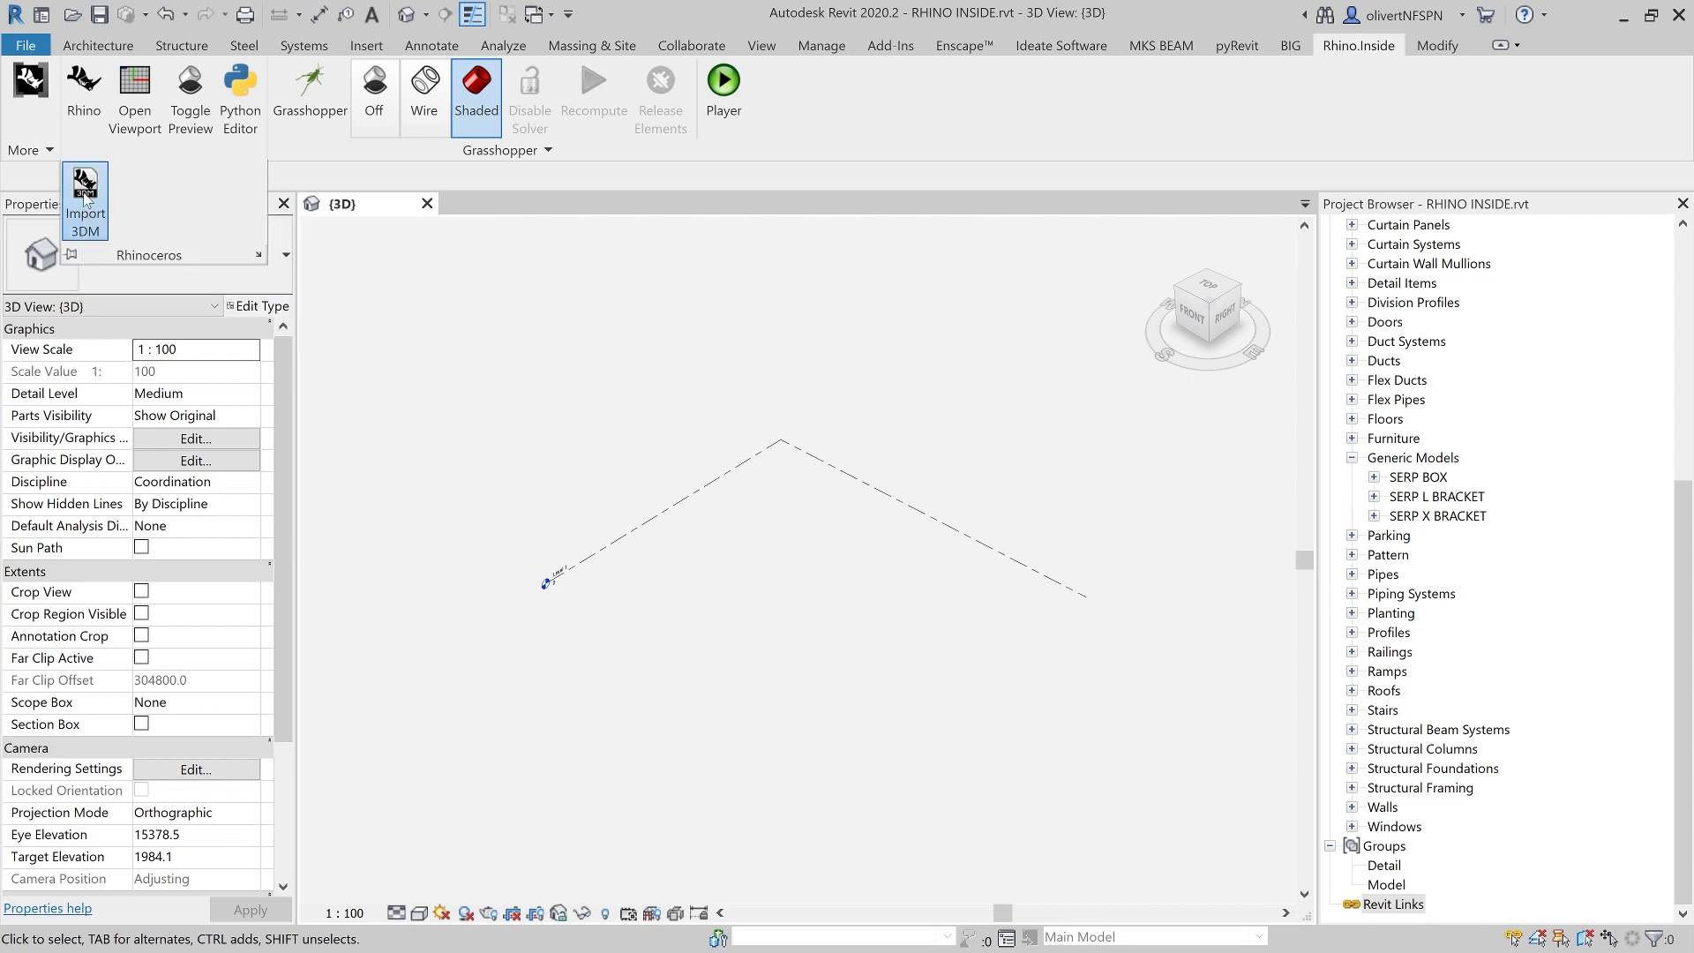
drag(759, 200, 751, 206)
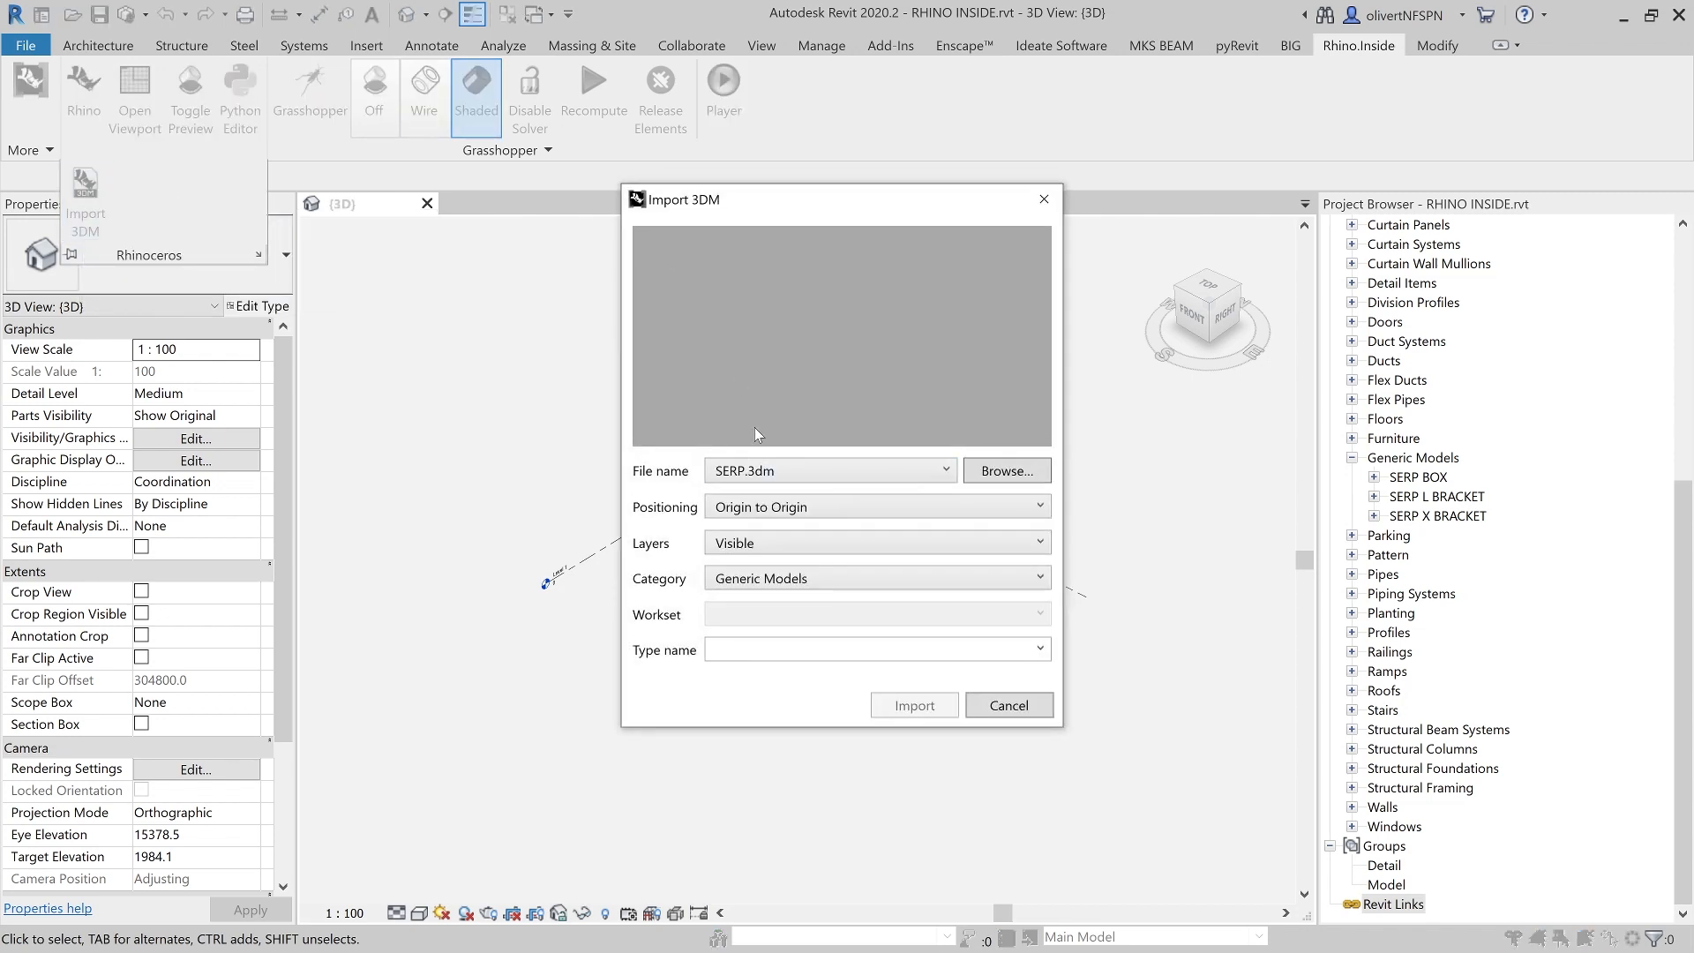
- Choose SERP.3dm as the import file and set its positioning to Origin to Origin
click(805, 478)
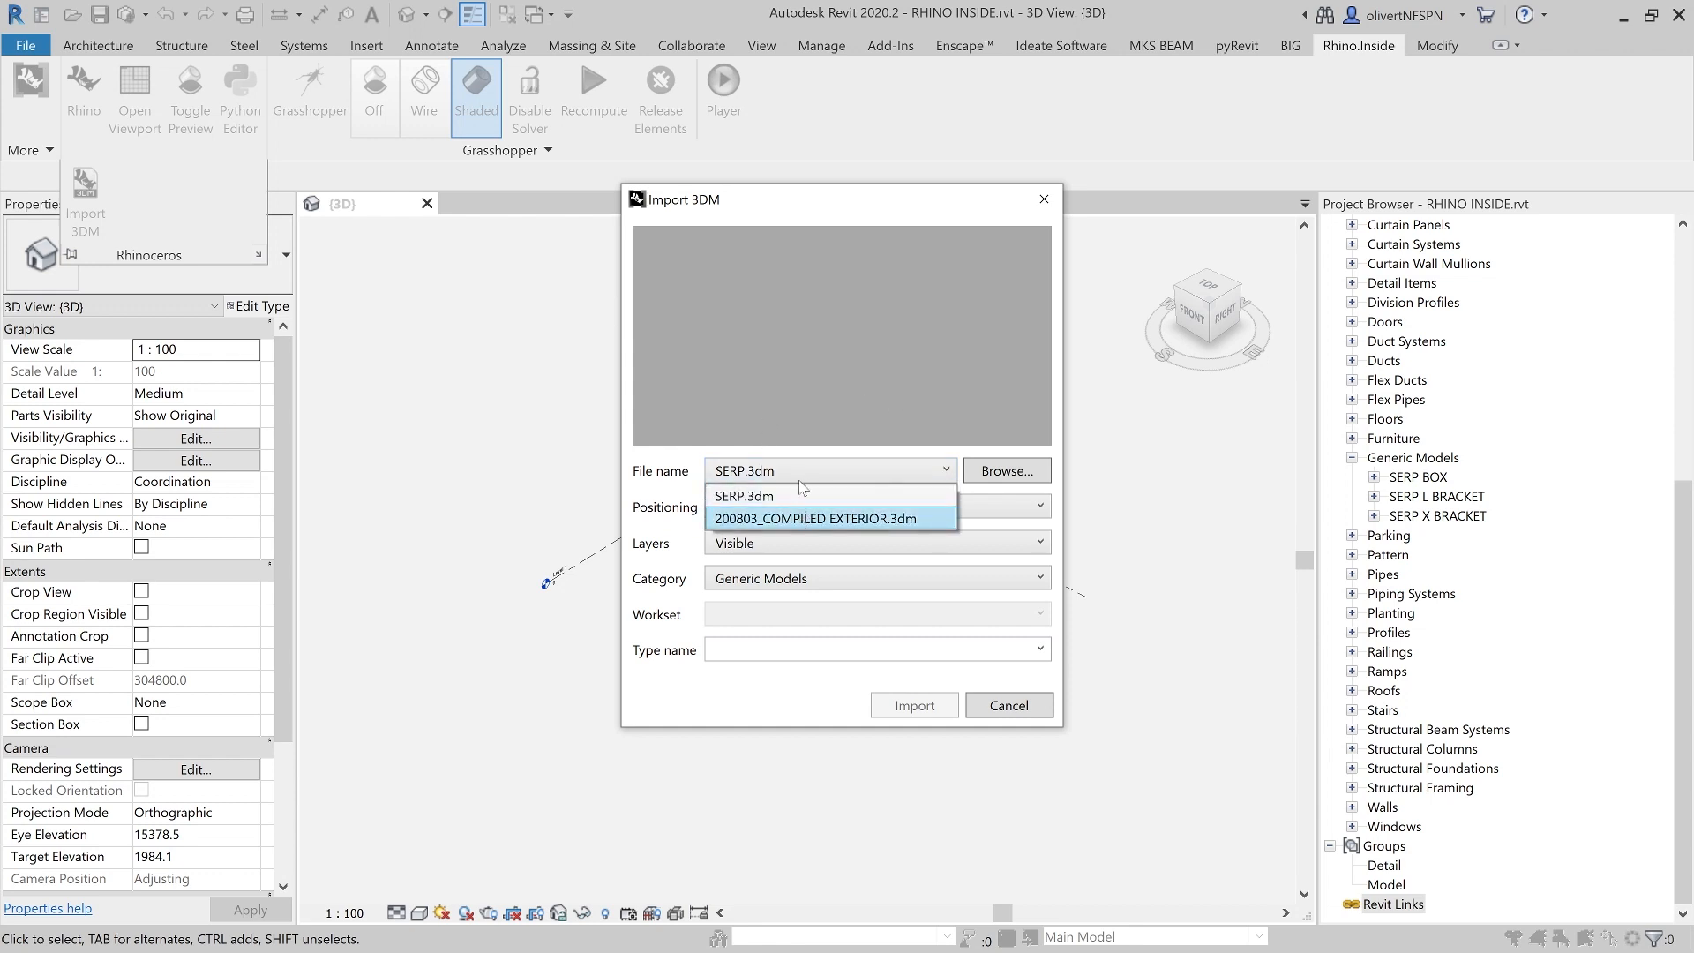
click(805, 521)
click(800, 473)
click(793, 513)
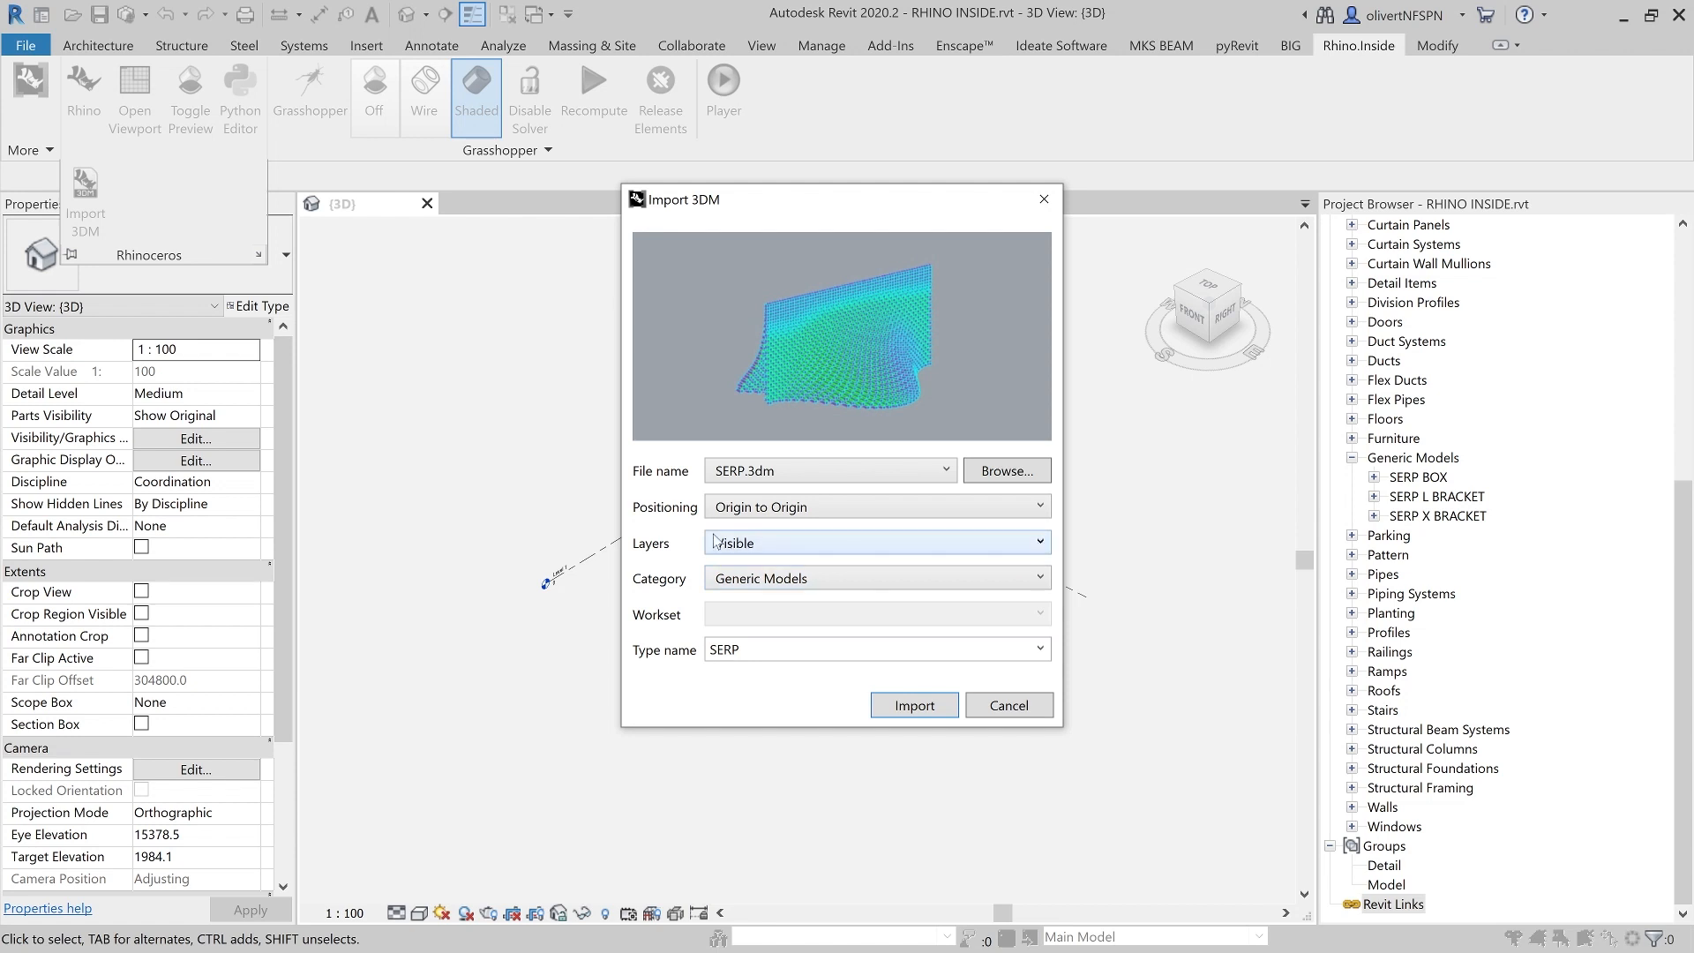
click(790, 512)
click(786, 529)
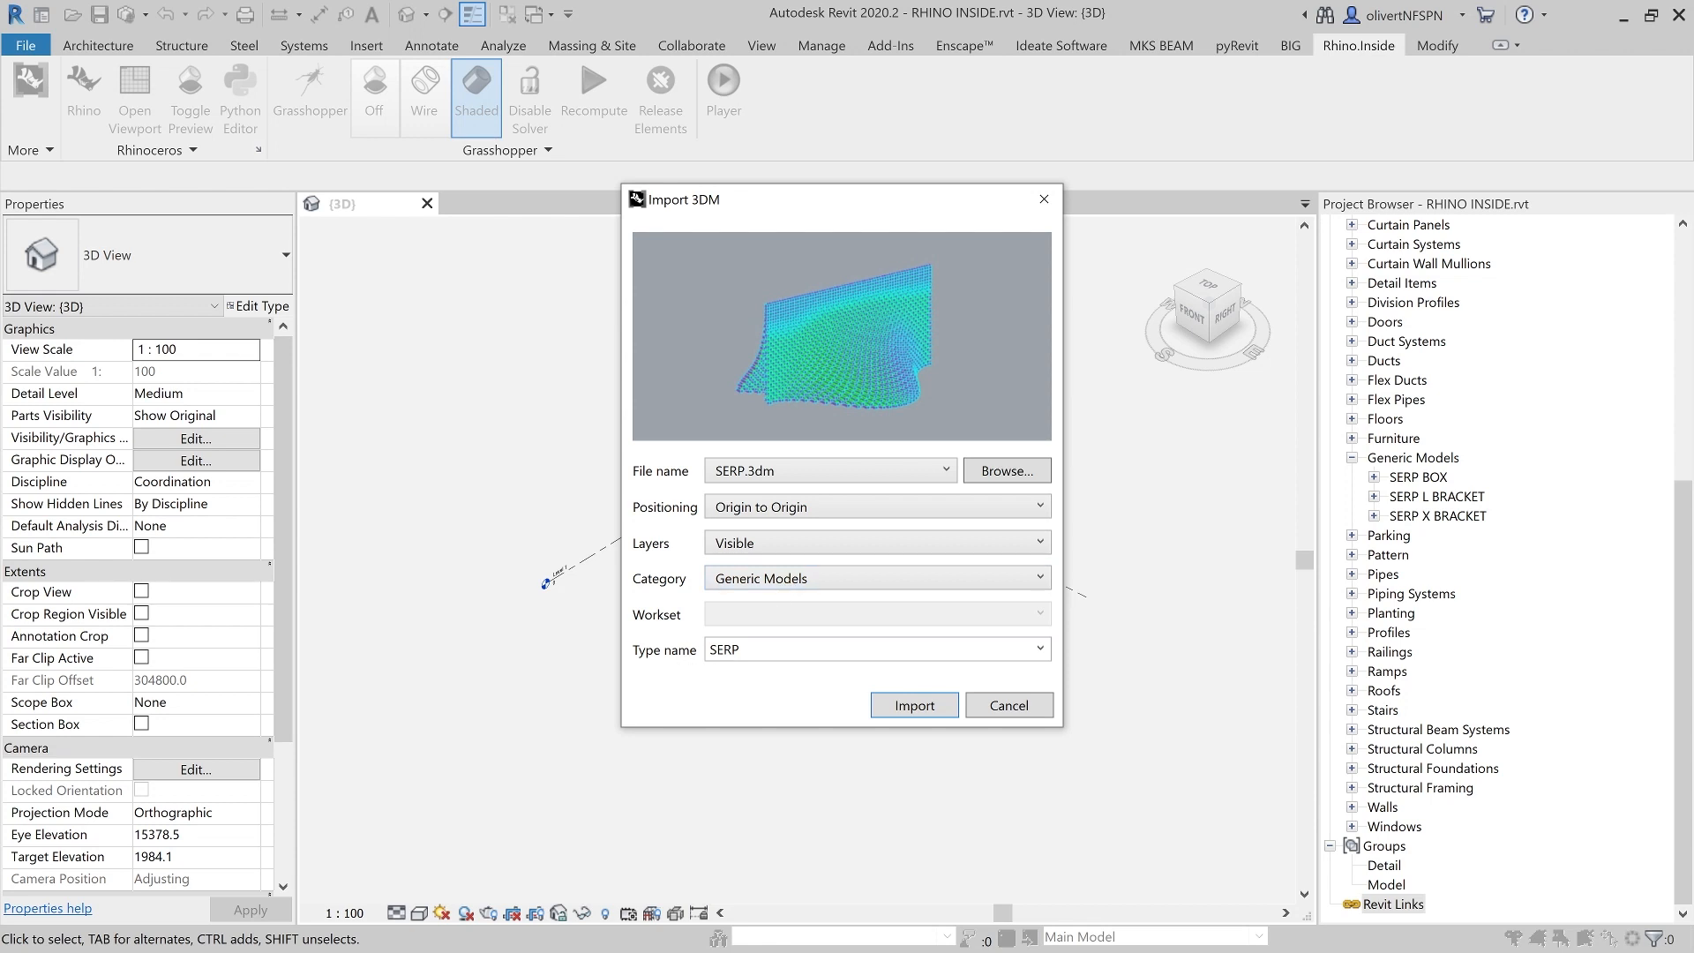
- Import the SERP model into the 3D view as Generic Models, overriding the existing SERP direct shape type
click(913, 704)
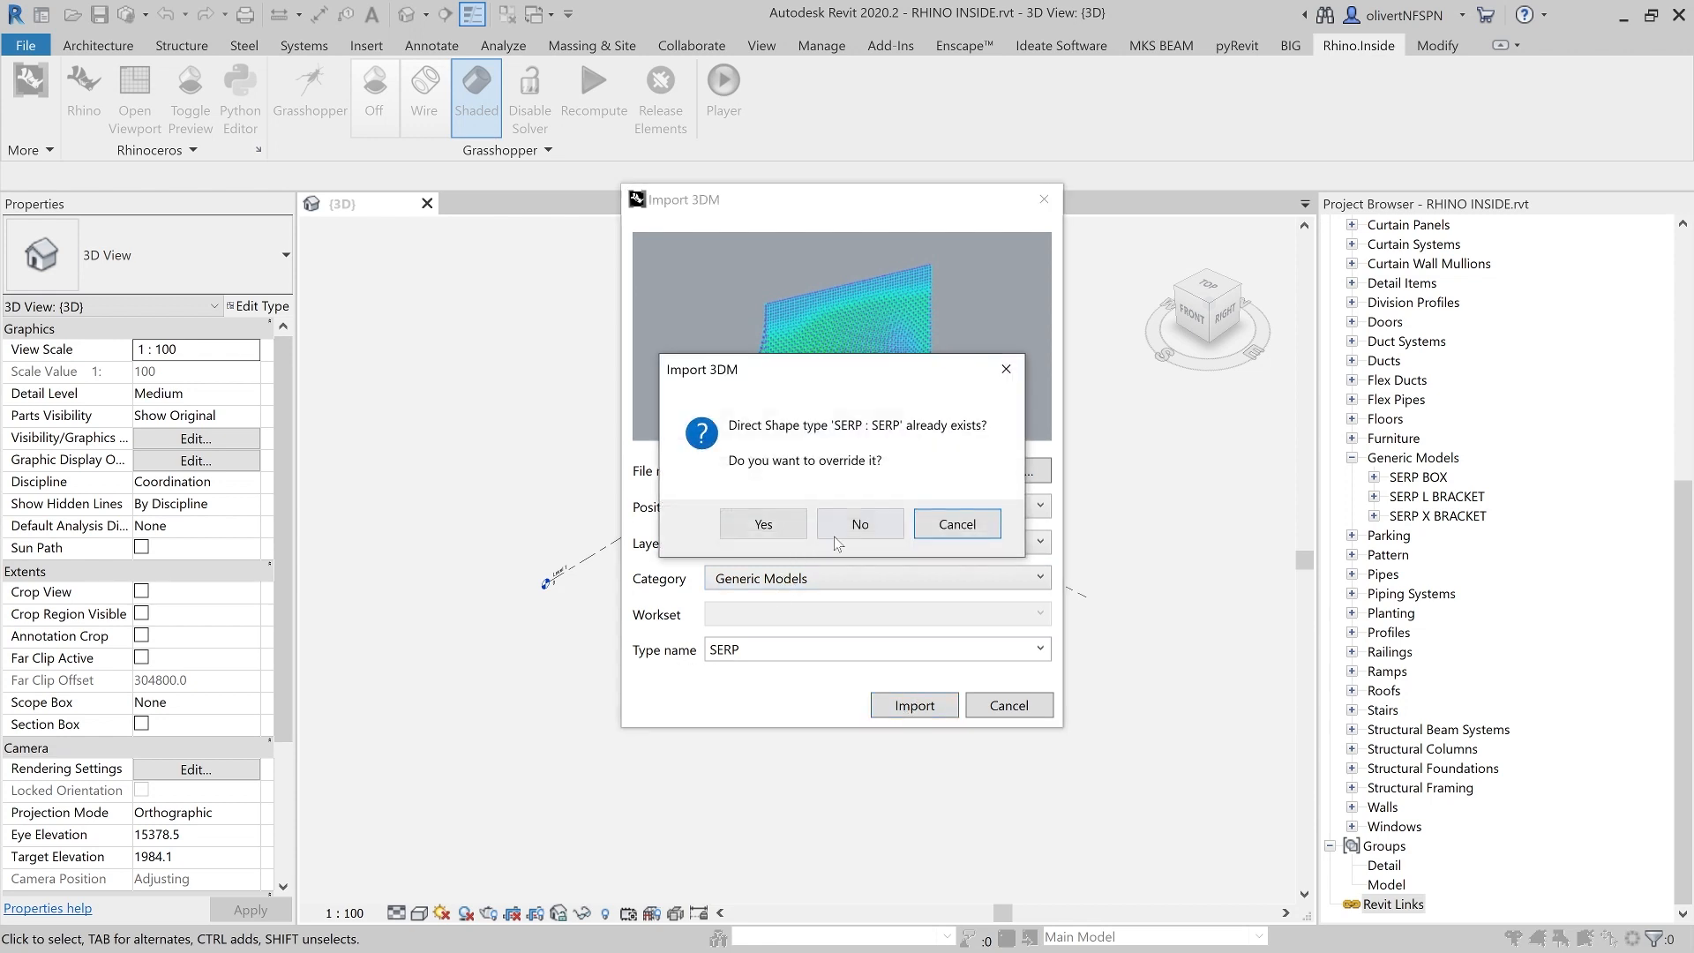
click(765, 525)
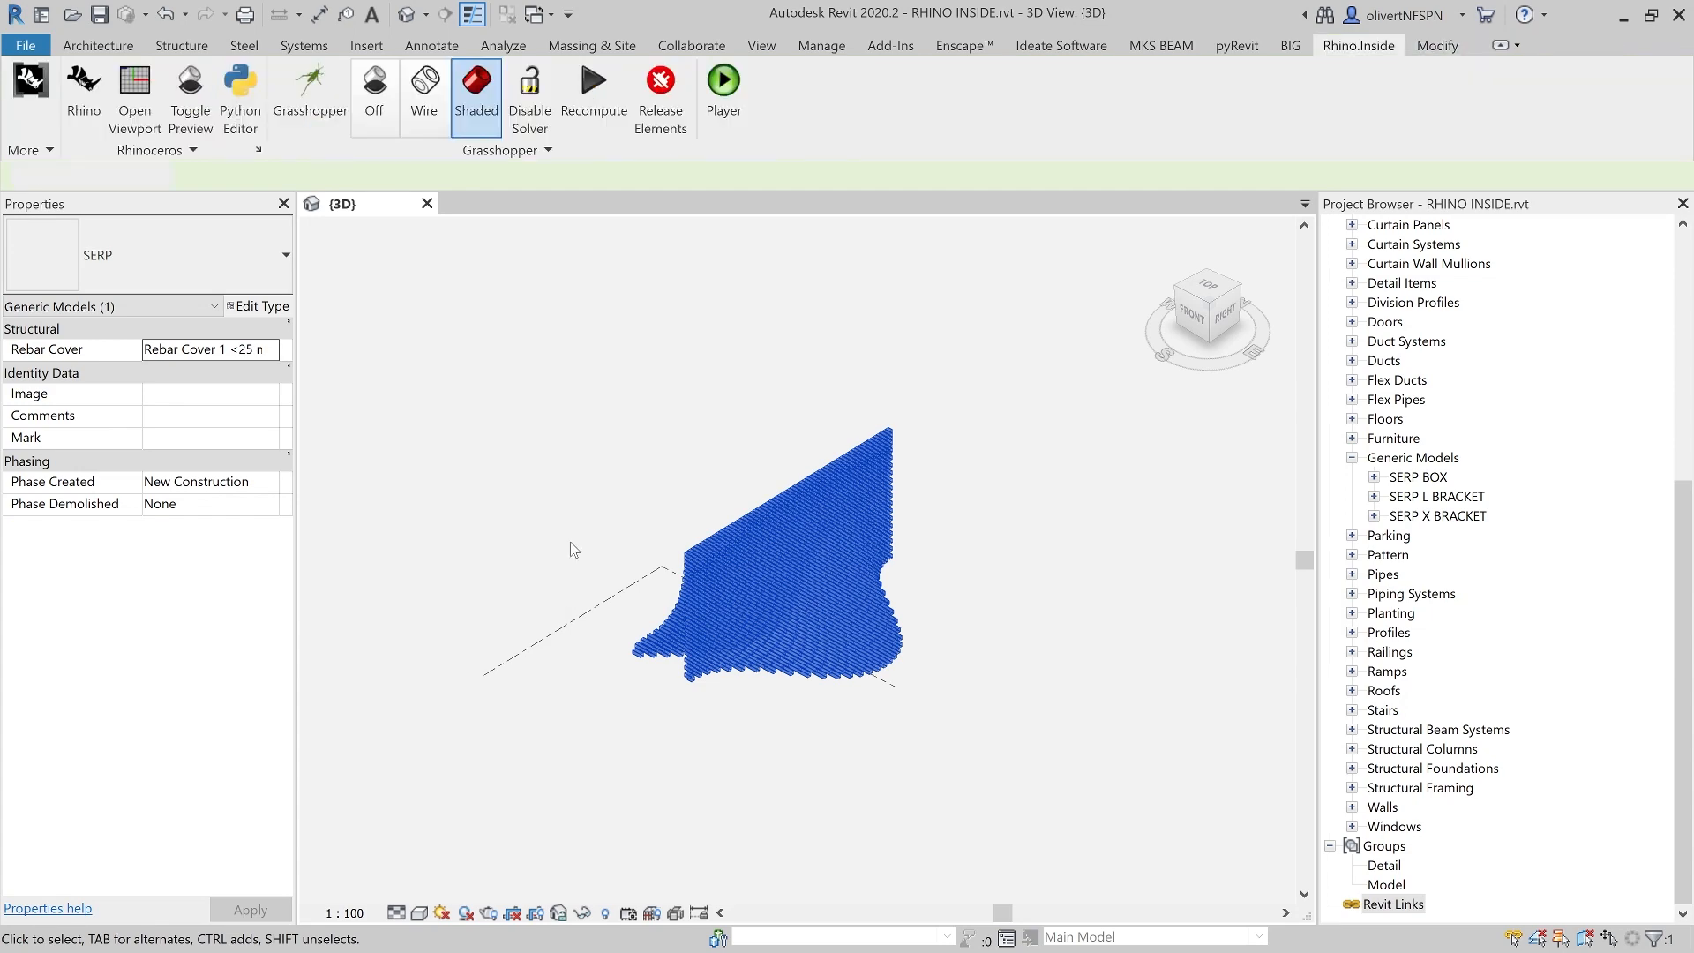
scroll(750, 715, up, 3)
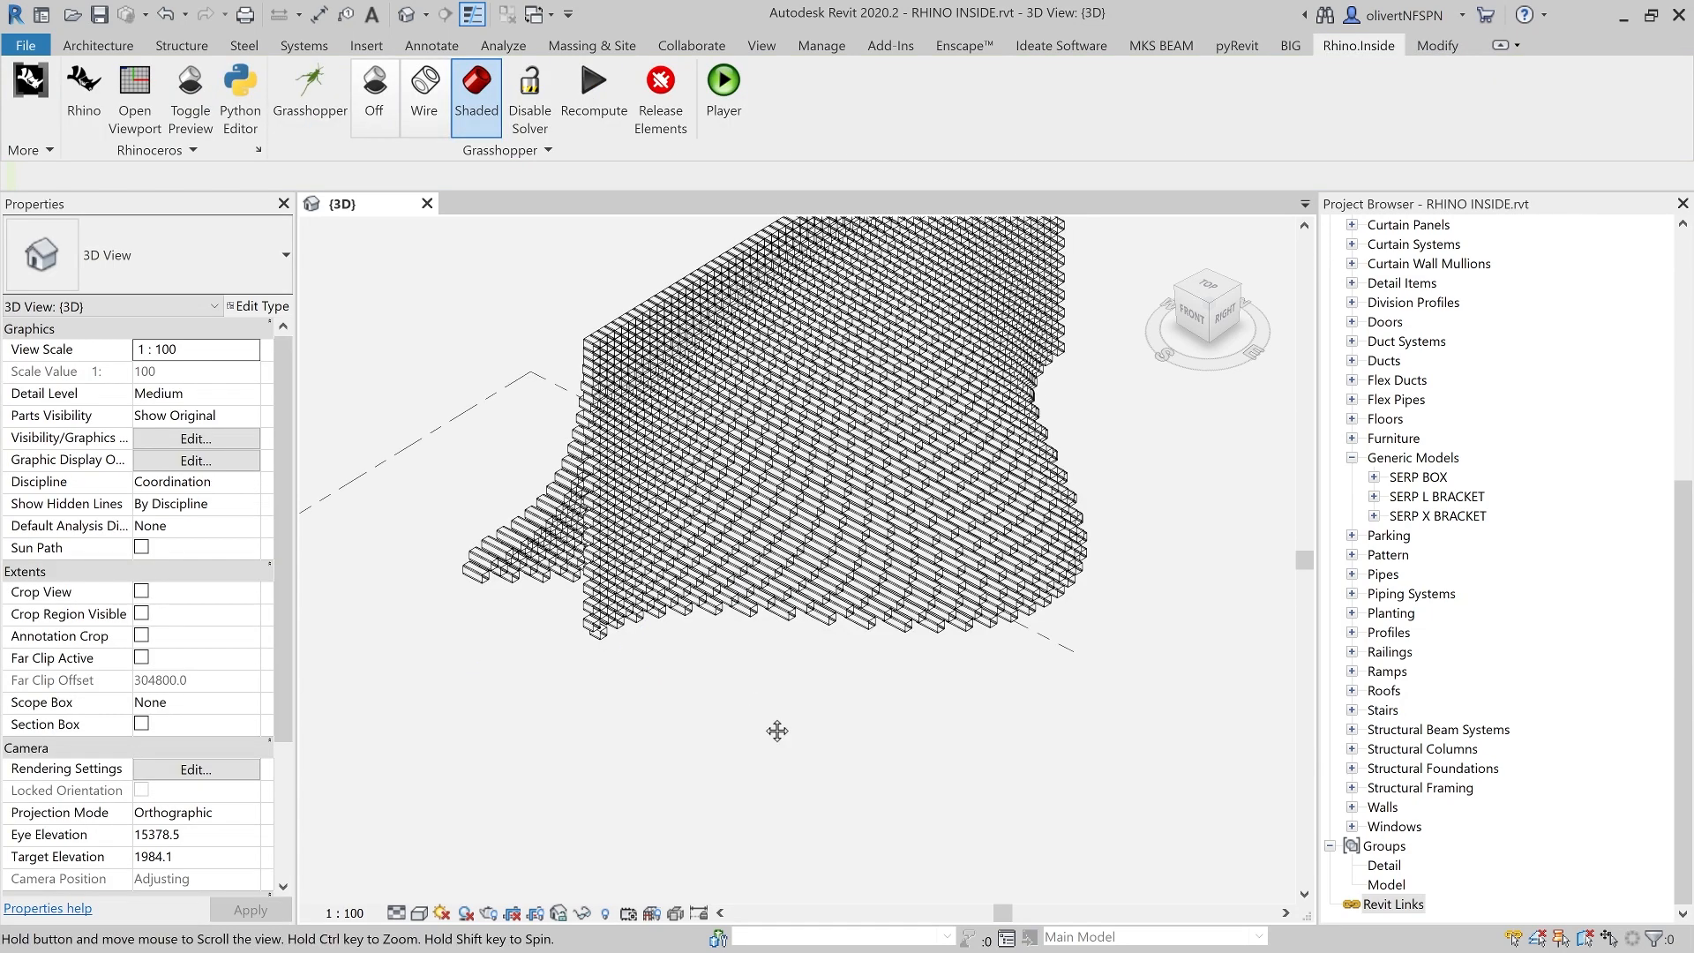
- Examine the imported SERP assembly in the 3D view, from the lower boxes and brackets up close to the whole wall
mouse_move(776, 726)
middle_down()
mouse_move(764, 750)
mouse_move(755, 705)
middle_up()
middle_drag(754, 705, 727, 732)
scroll(728, 727, up, 3)
scroll(750, 712, up, 5)
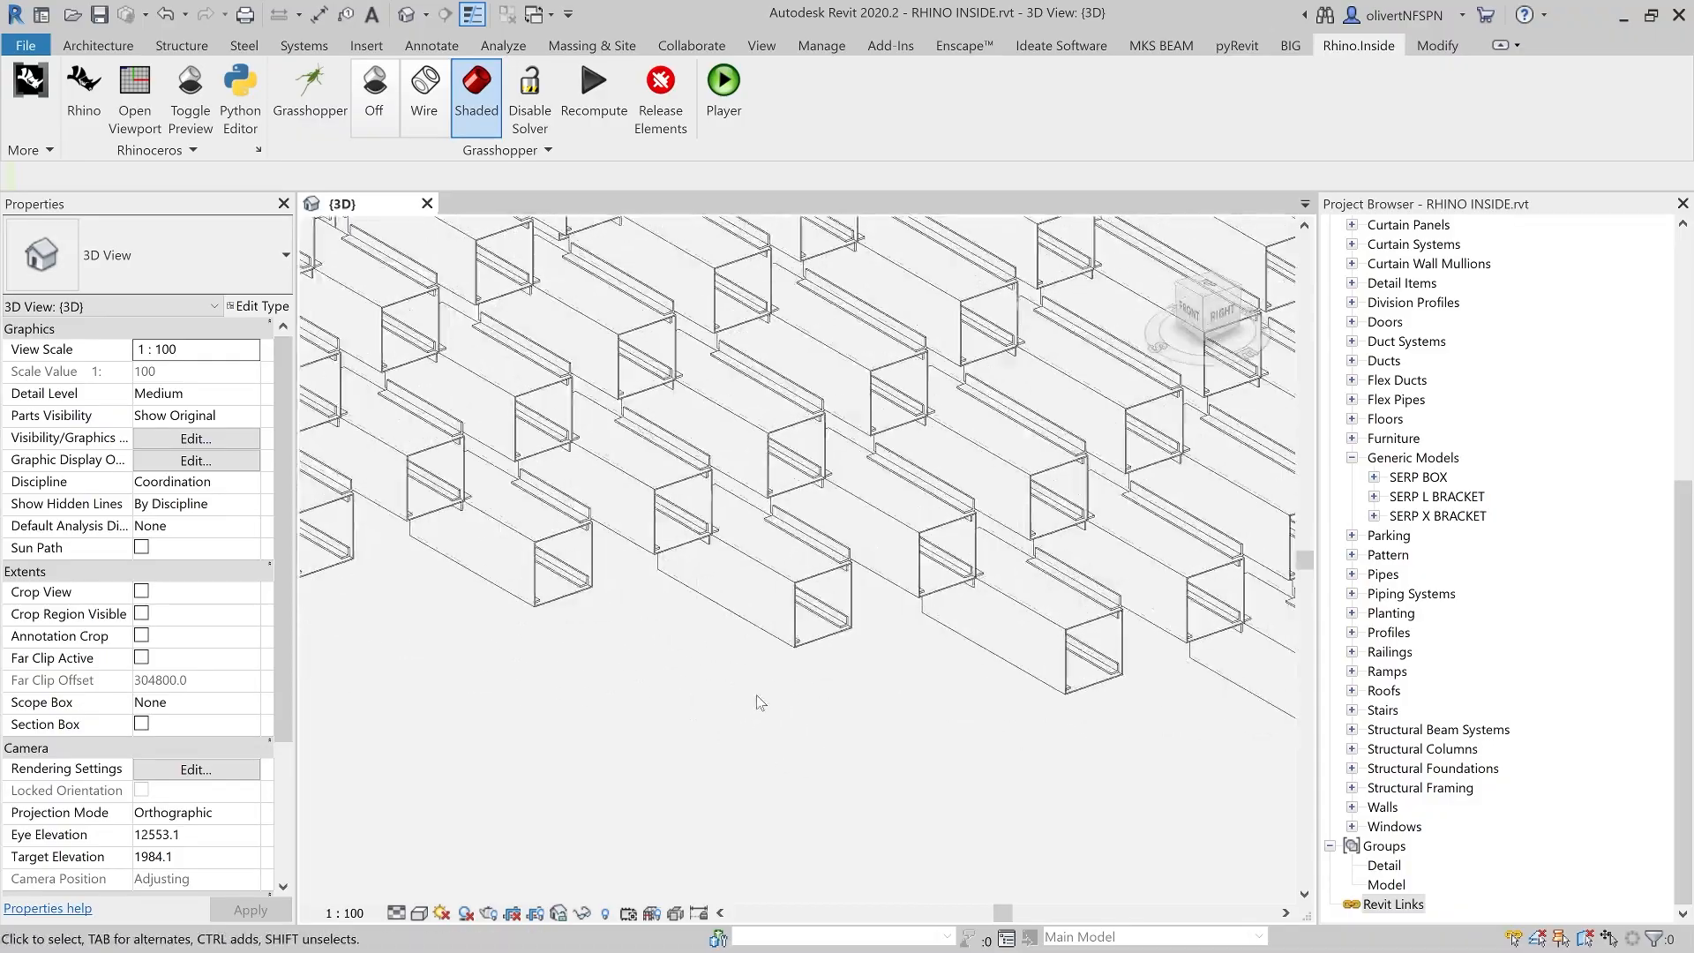
scroll(699, 734, down, 5)
scroll(788, 472, up, 8)
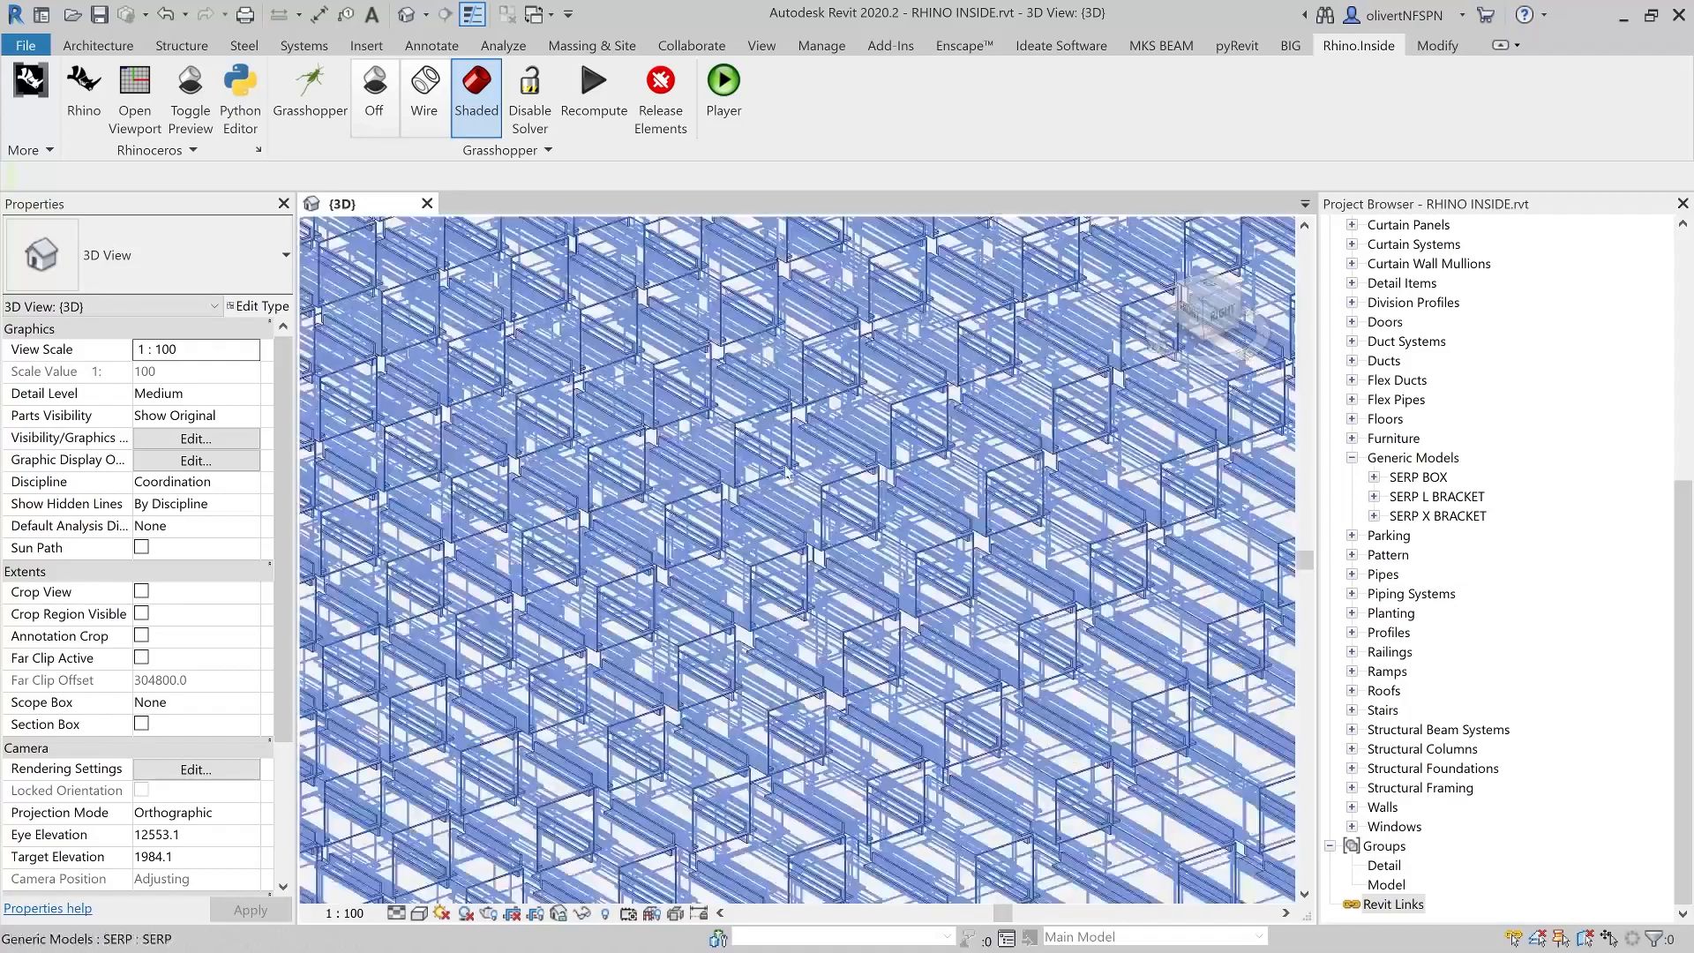
click(788, 472)
scroll(788, 472, down, 5)
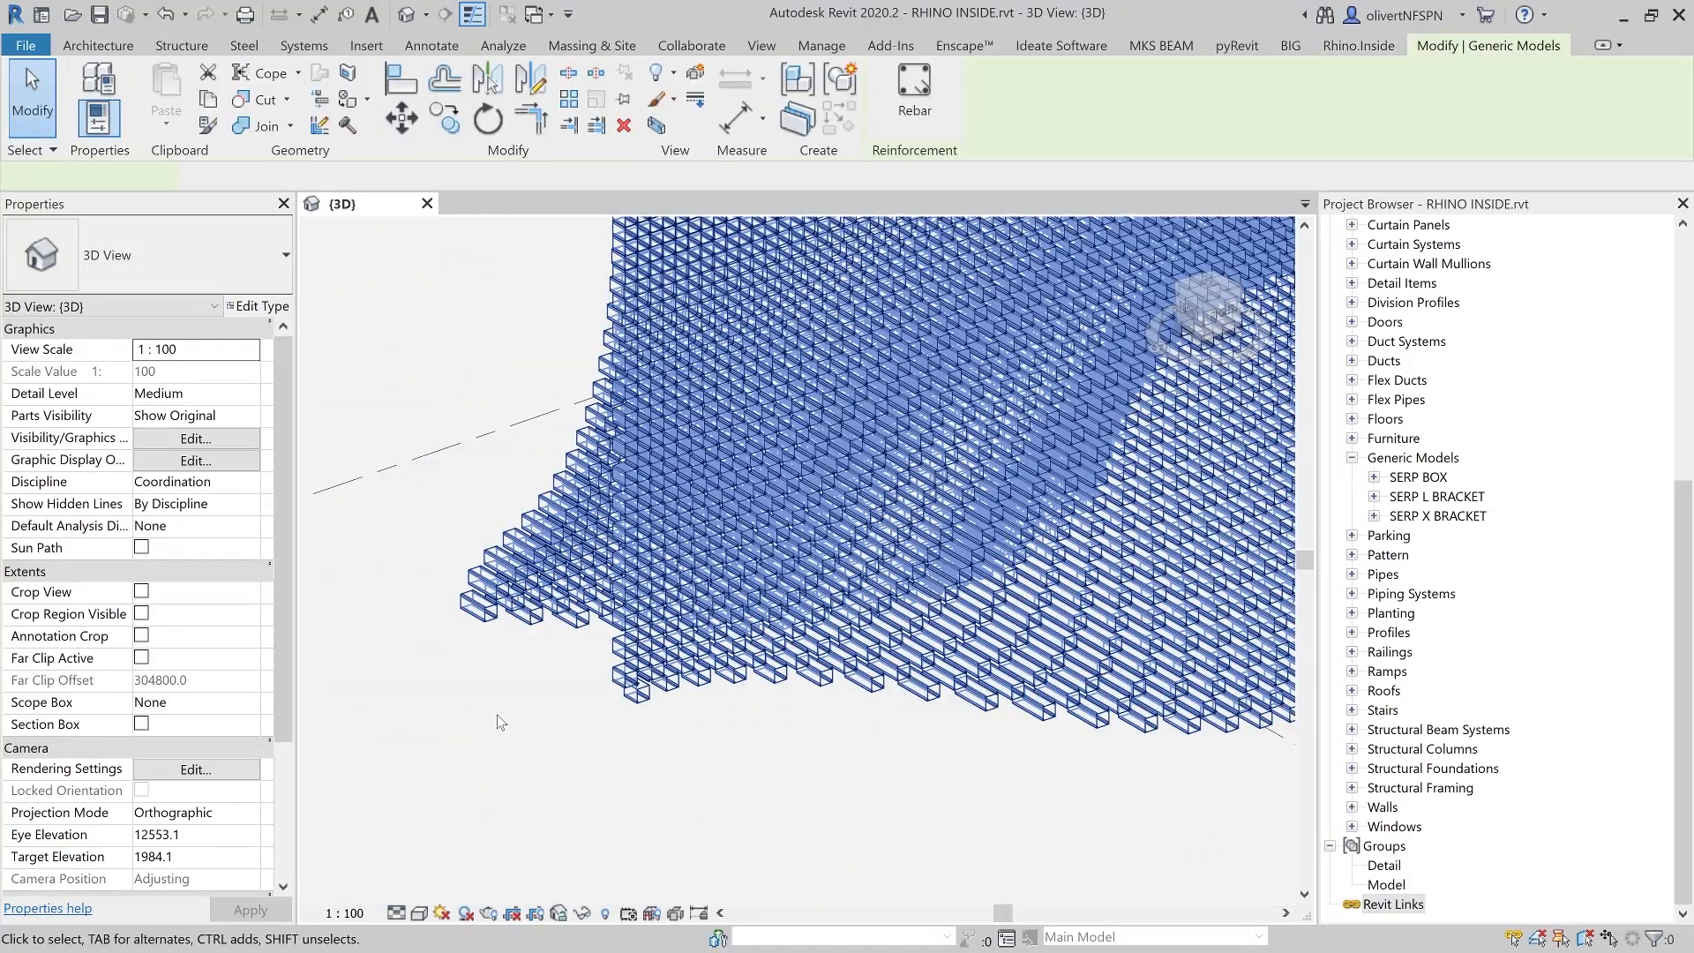
scroll(496, 714, down, 6)
scroll(450, 459, down, 2)
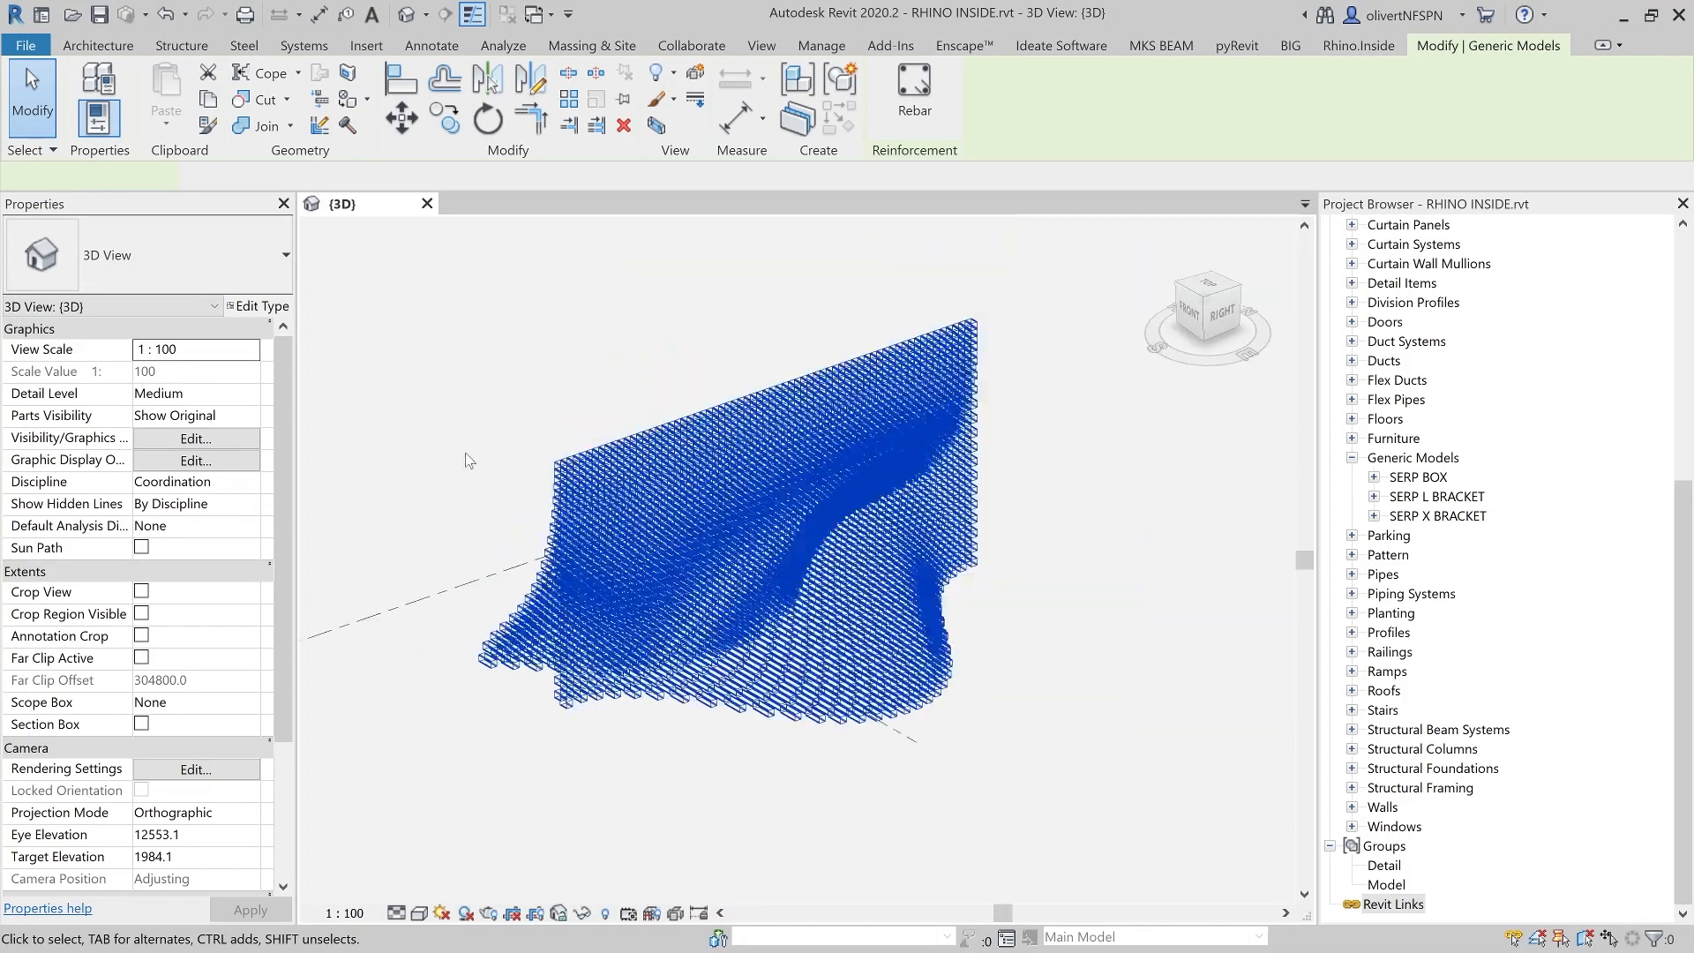
- Check the properties of the imported SERP element, then inspect its bracket details and its position relative to the project origin
click(585, 526)
scroll(586, 526, up, 1)
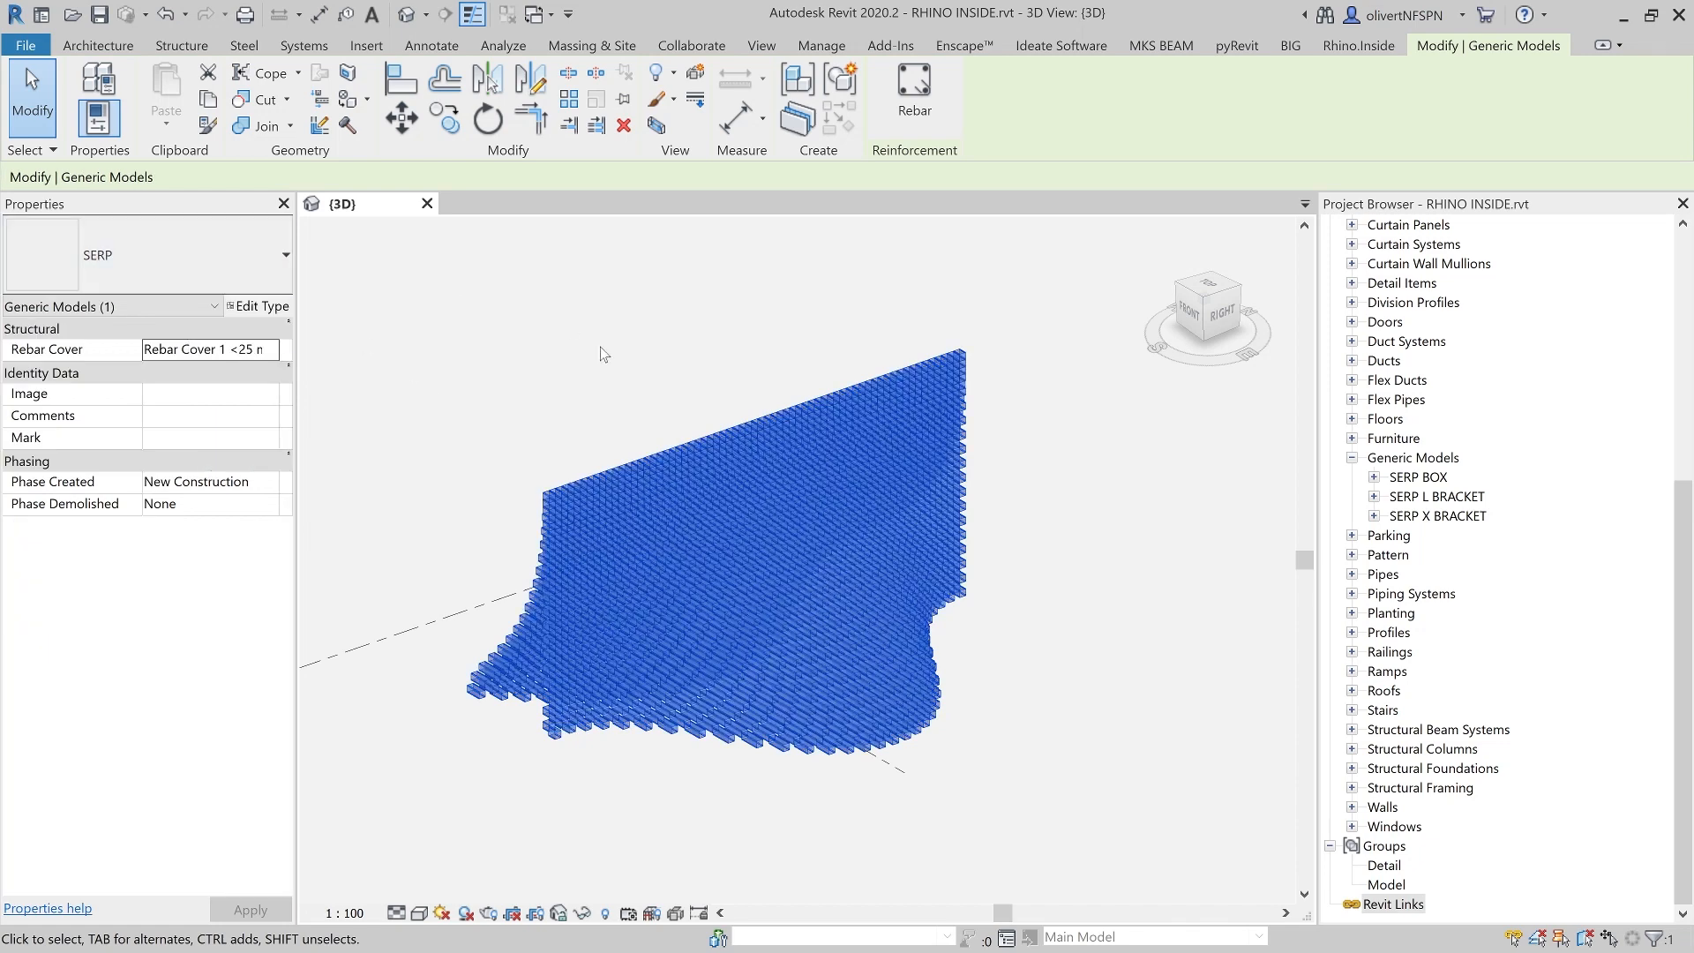
click(607, 799)
scroll(655, 799, up, 5)
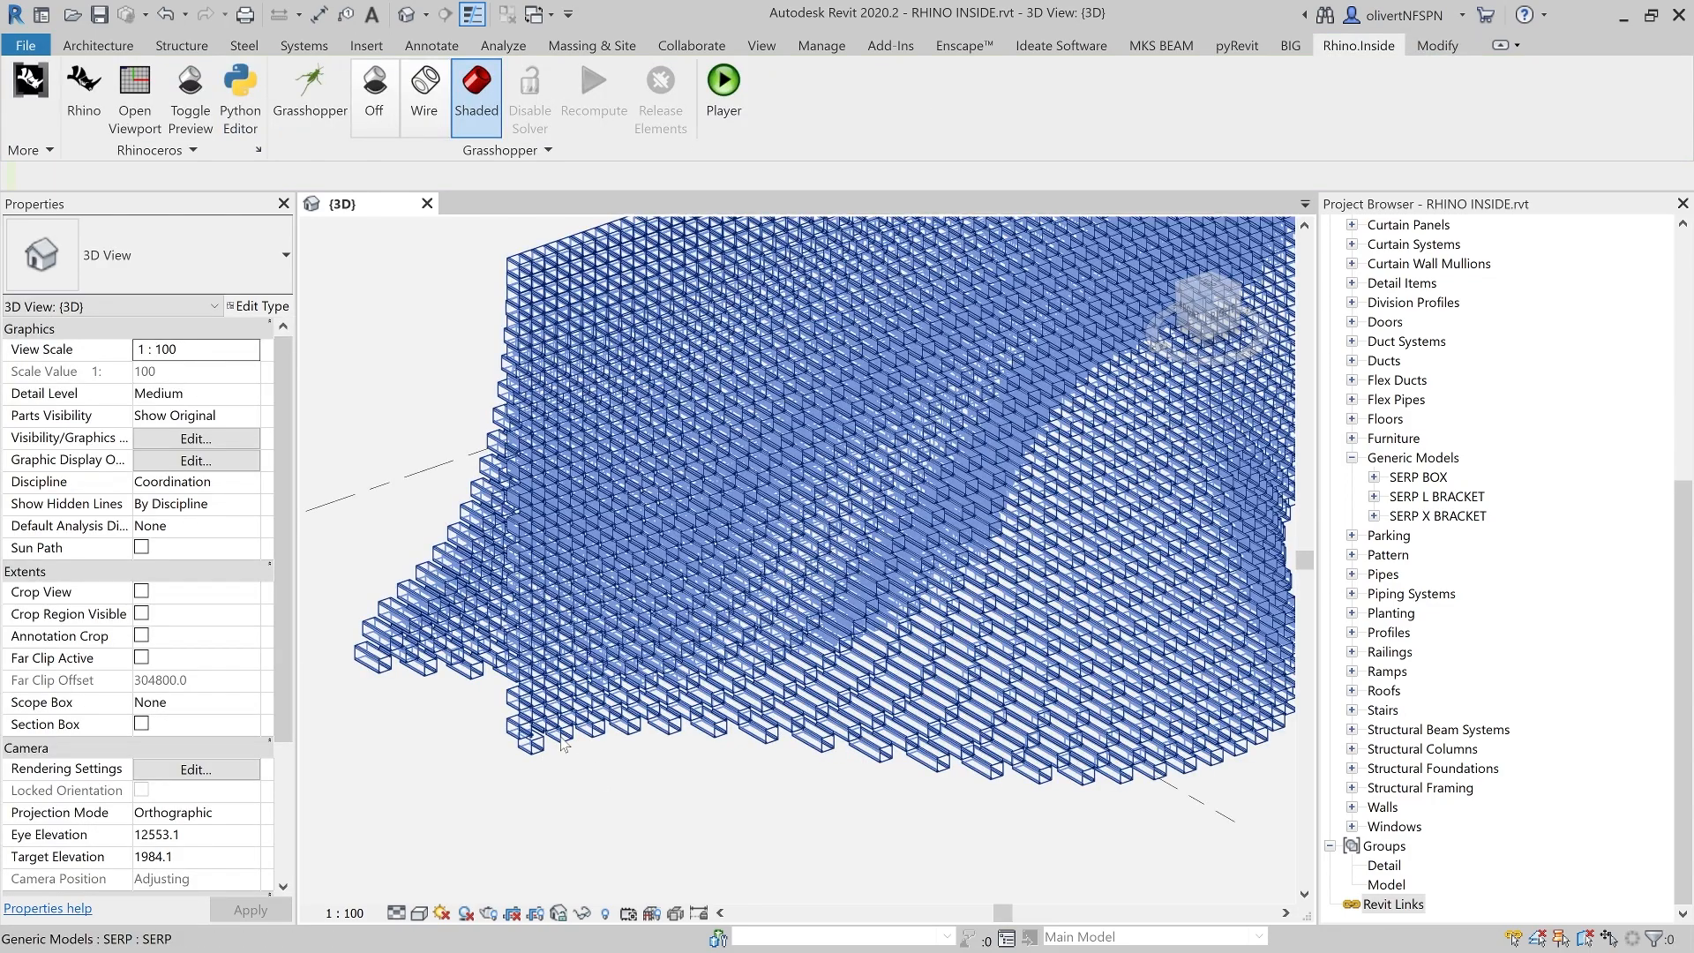
scroll(664, 750, up, 3)
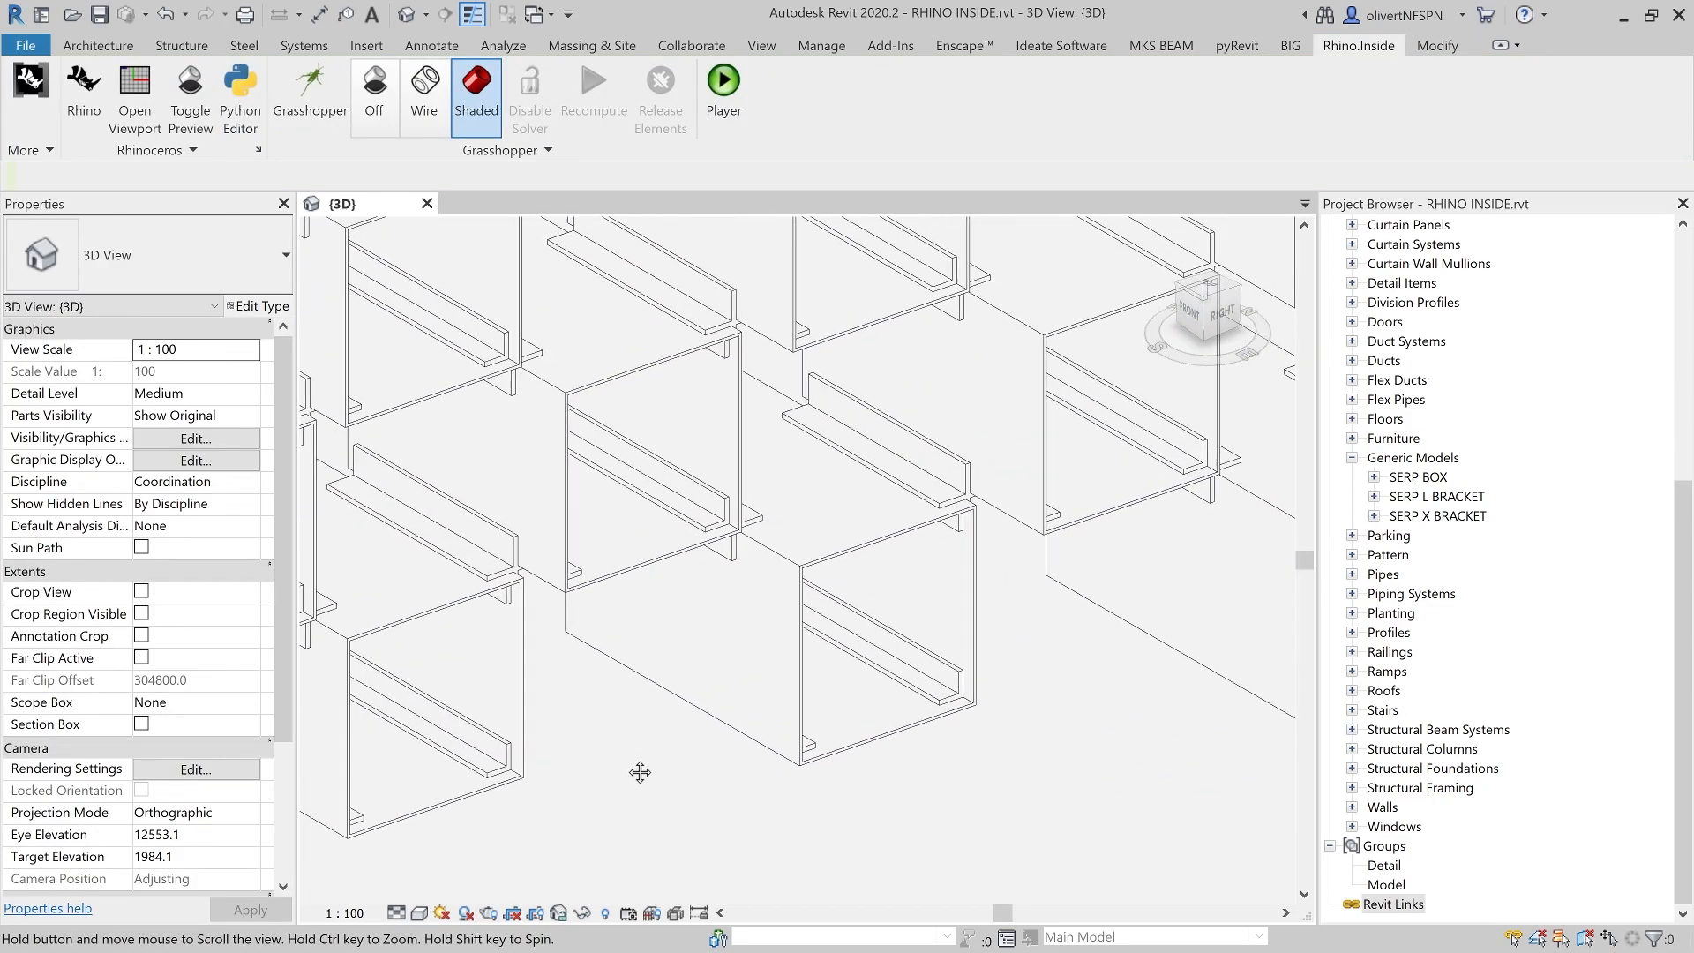
scroll(554, 748, down, 8)
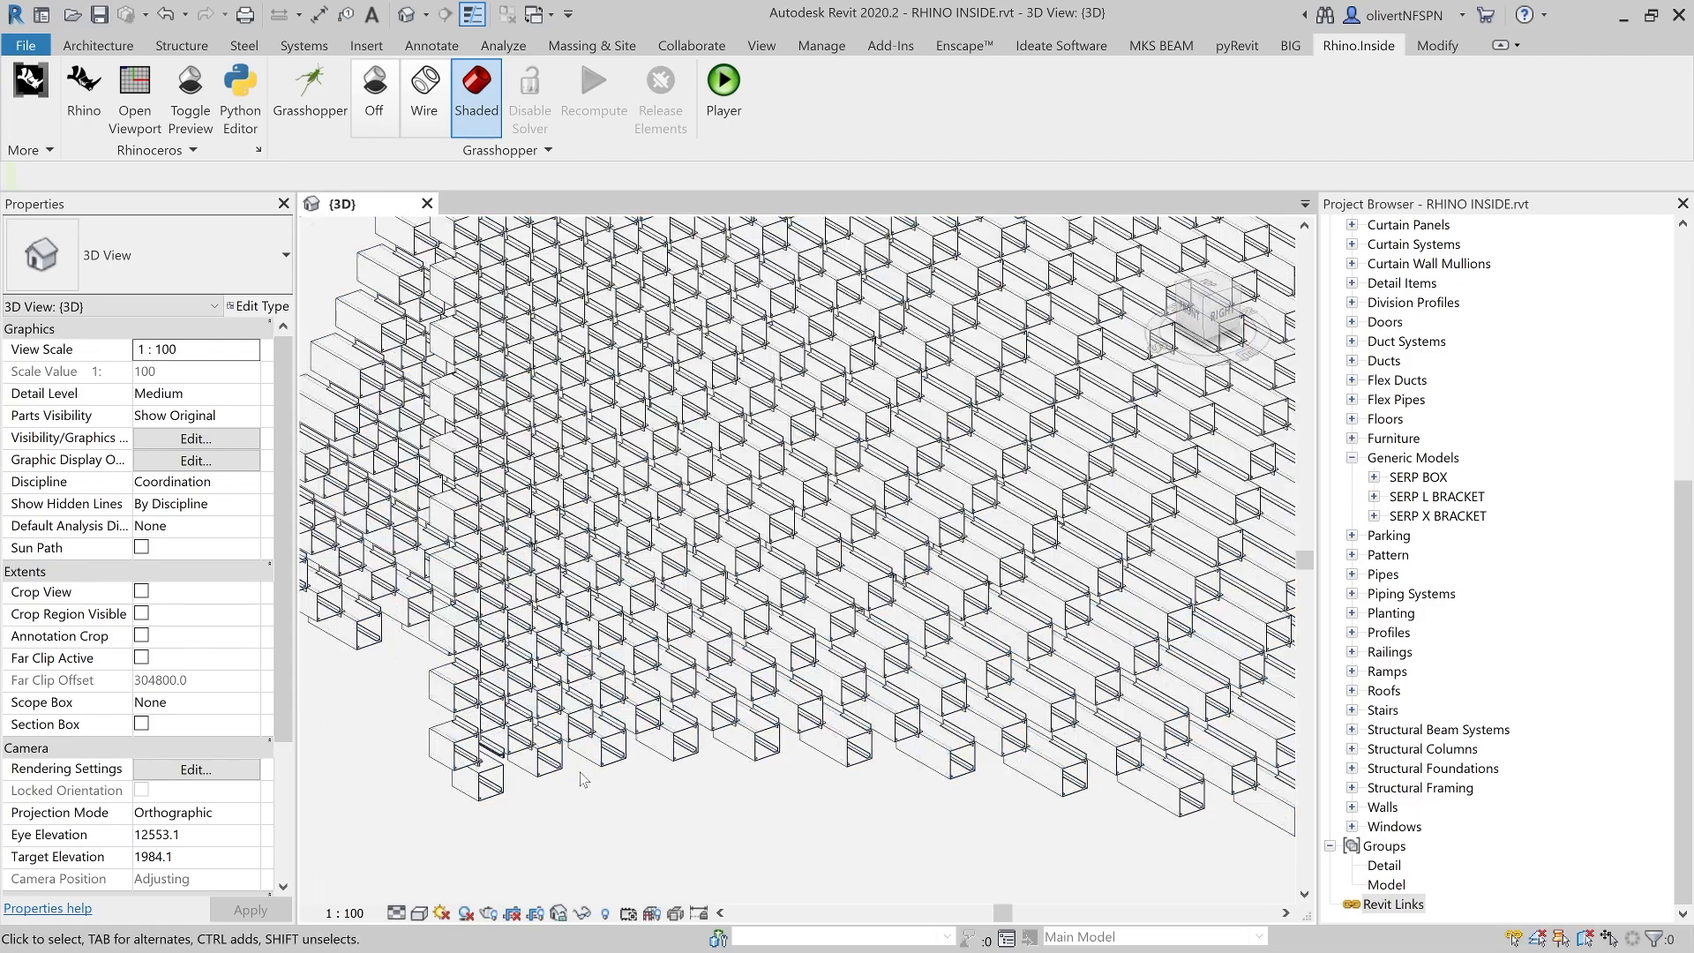
middle_drag(1110, 681, 1163, 694)
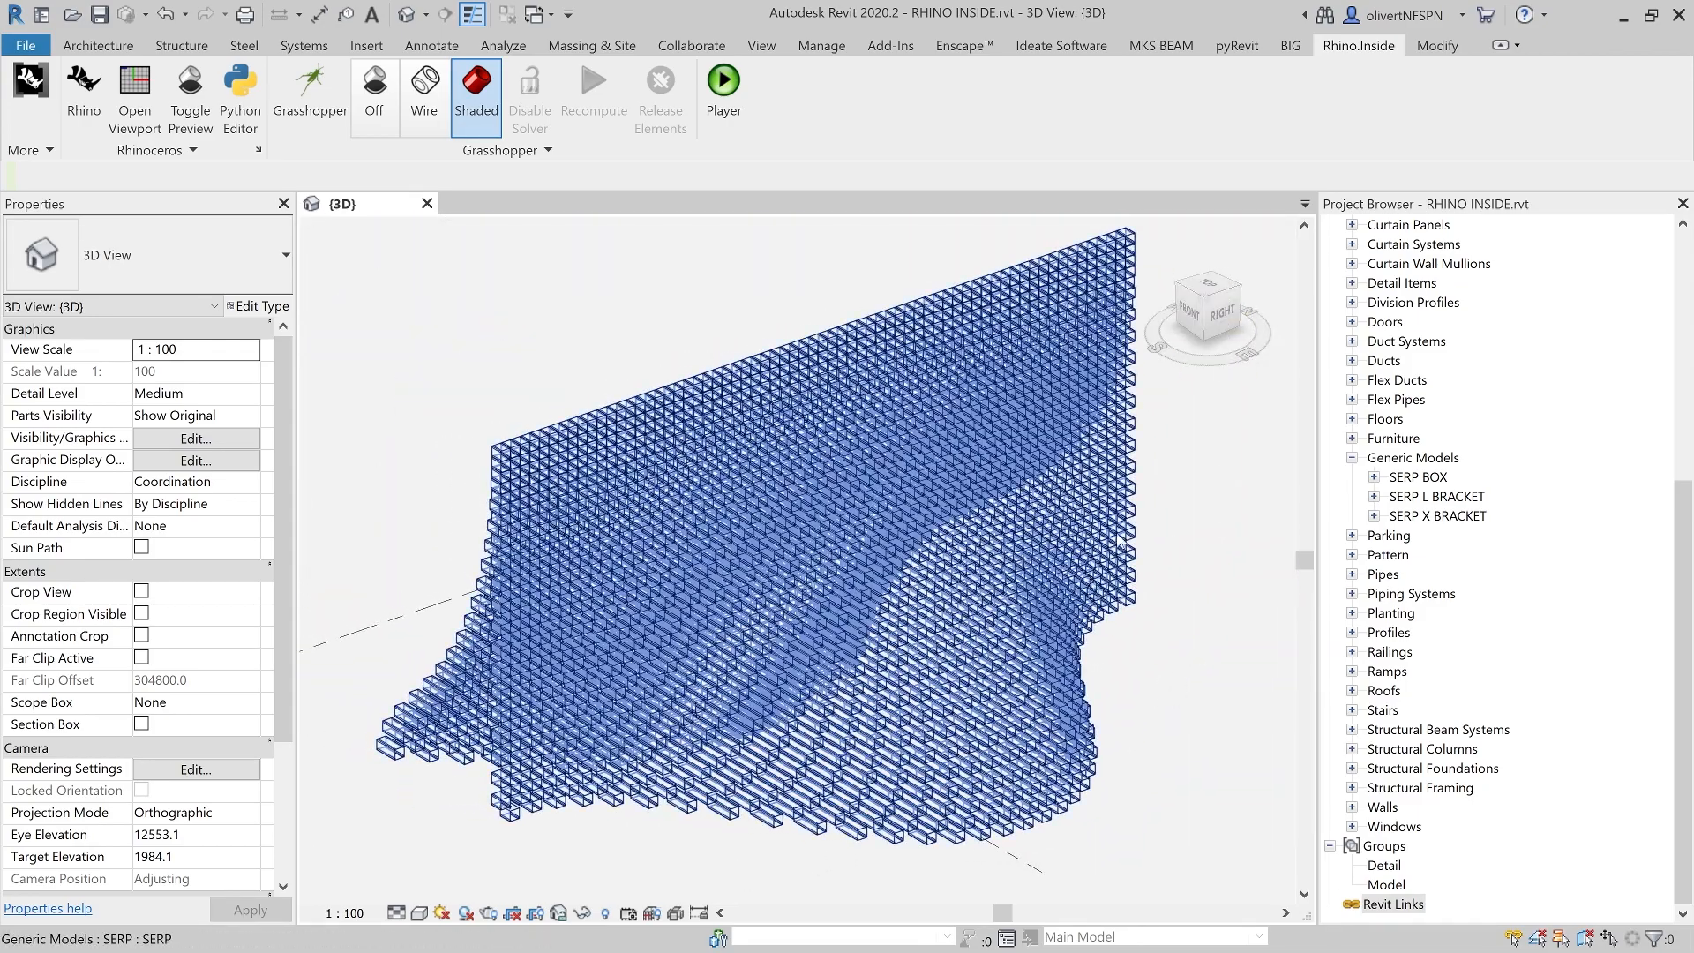
middle_drag(570, 845, 589, 855)
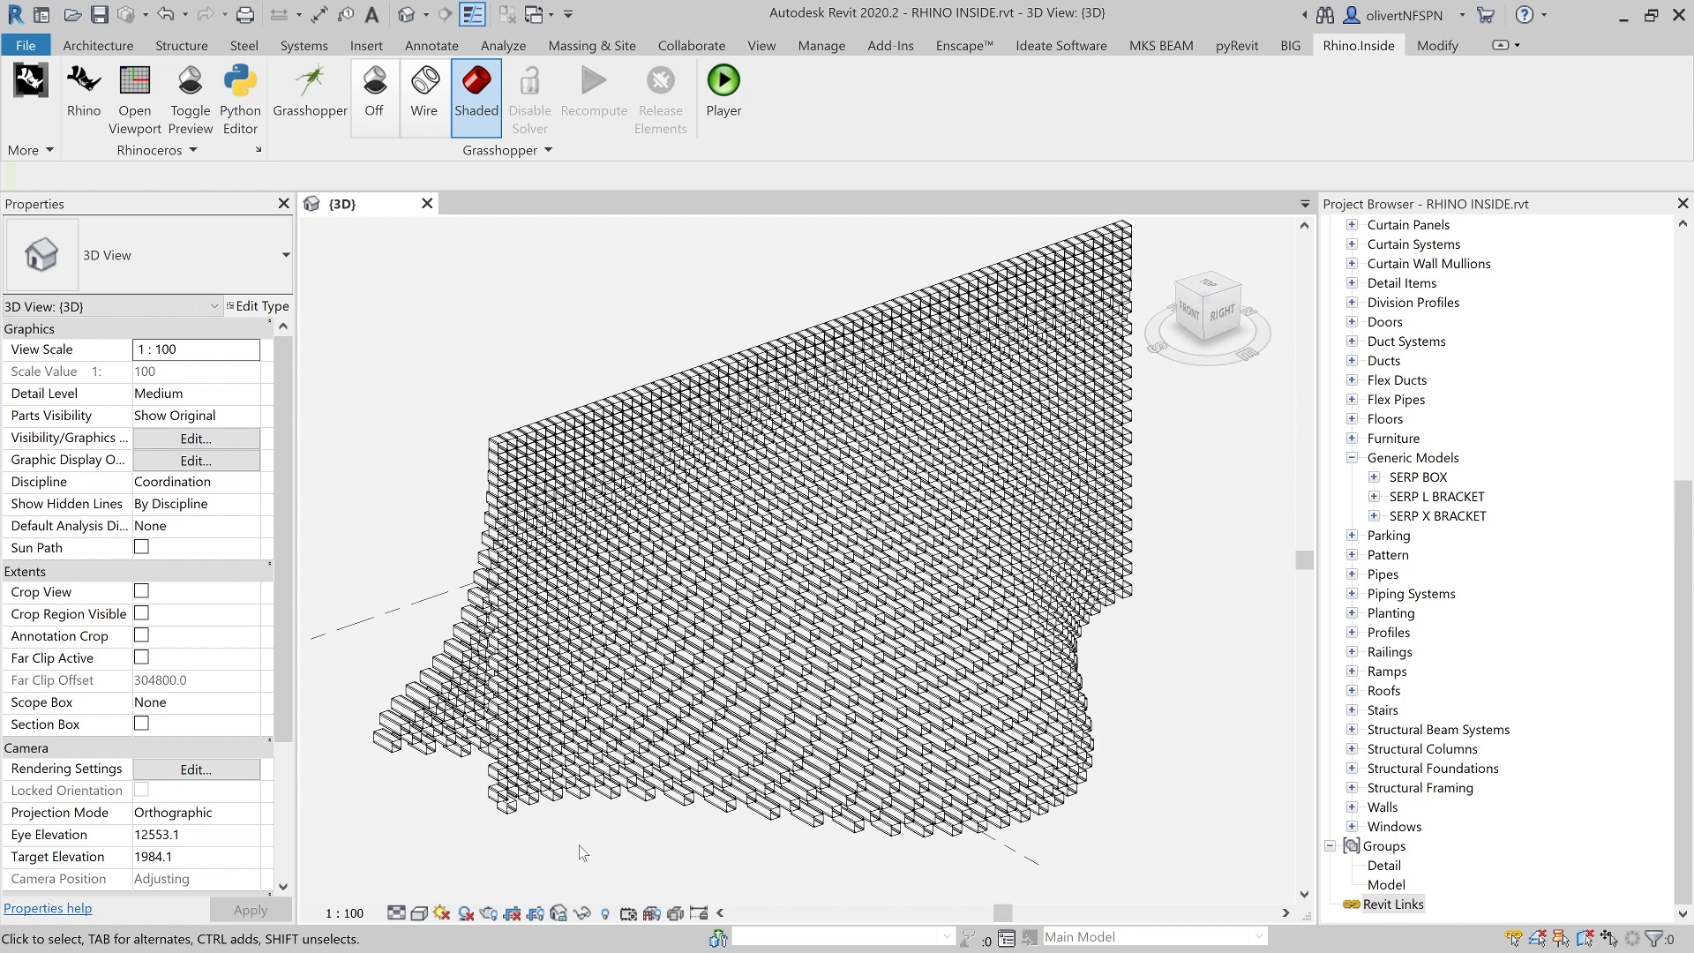
middle_drag(402, 554, 473, 538)
scroll(441, 530, down, 1)
scroll(486, 556, down, 2)
middle_drag(498, 569, 690, 607)
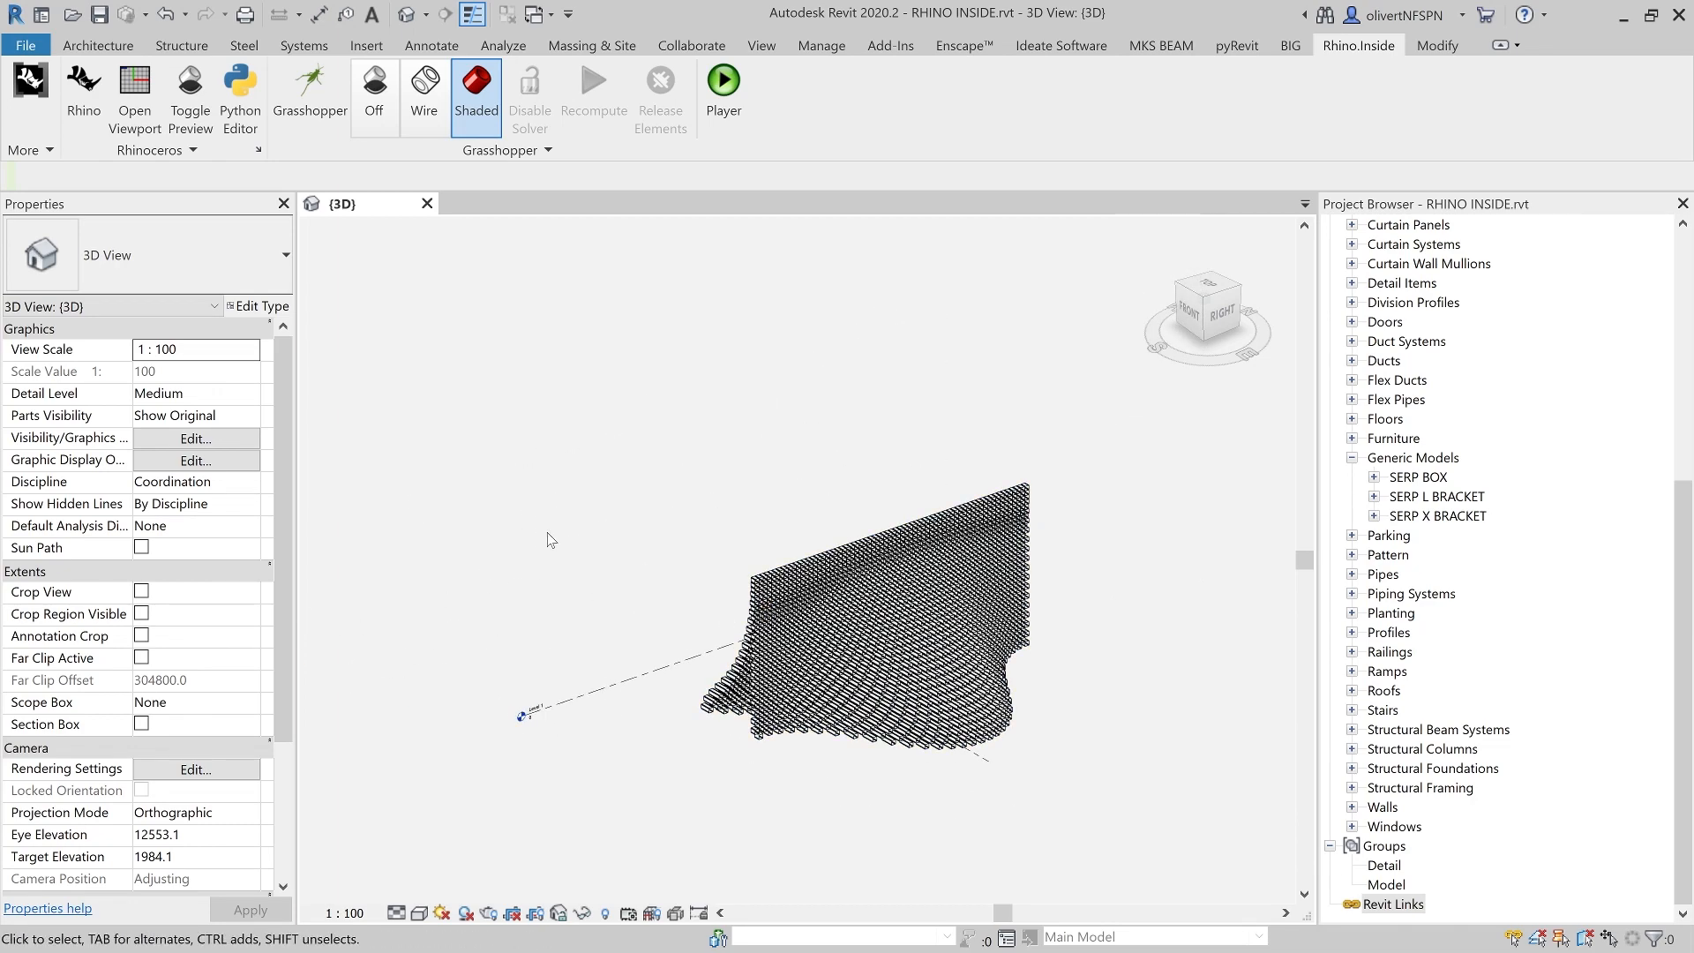
- Move the SERP generic model about 45000 mm horizontally away from the dashed reference lines and deselect it
click(769, 607)
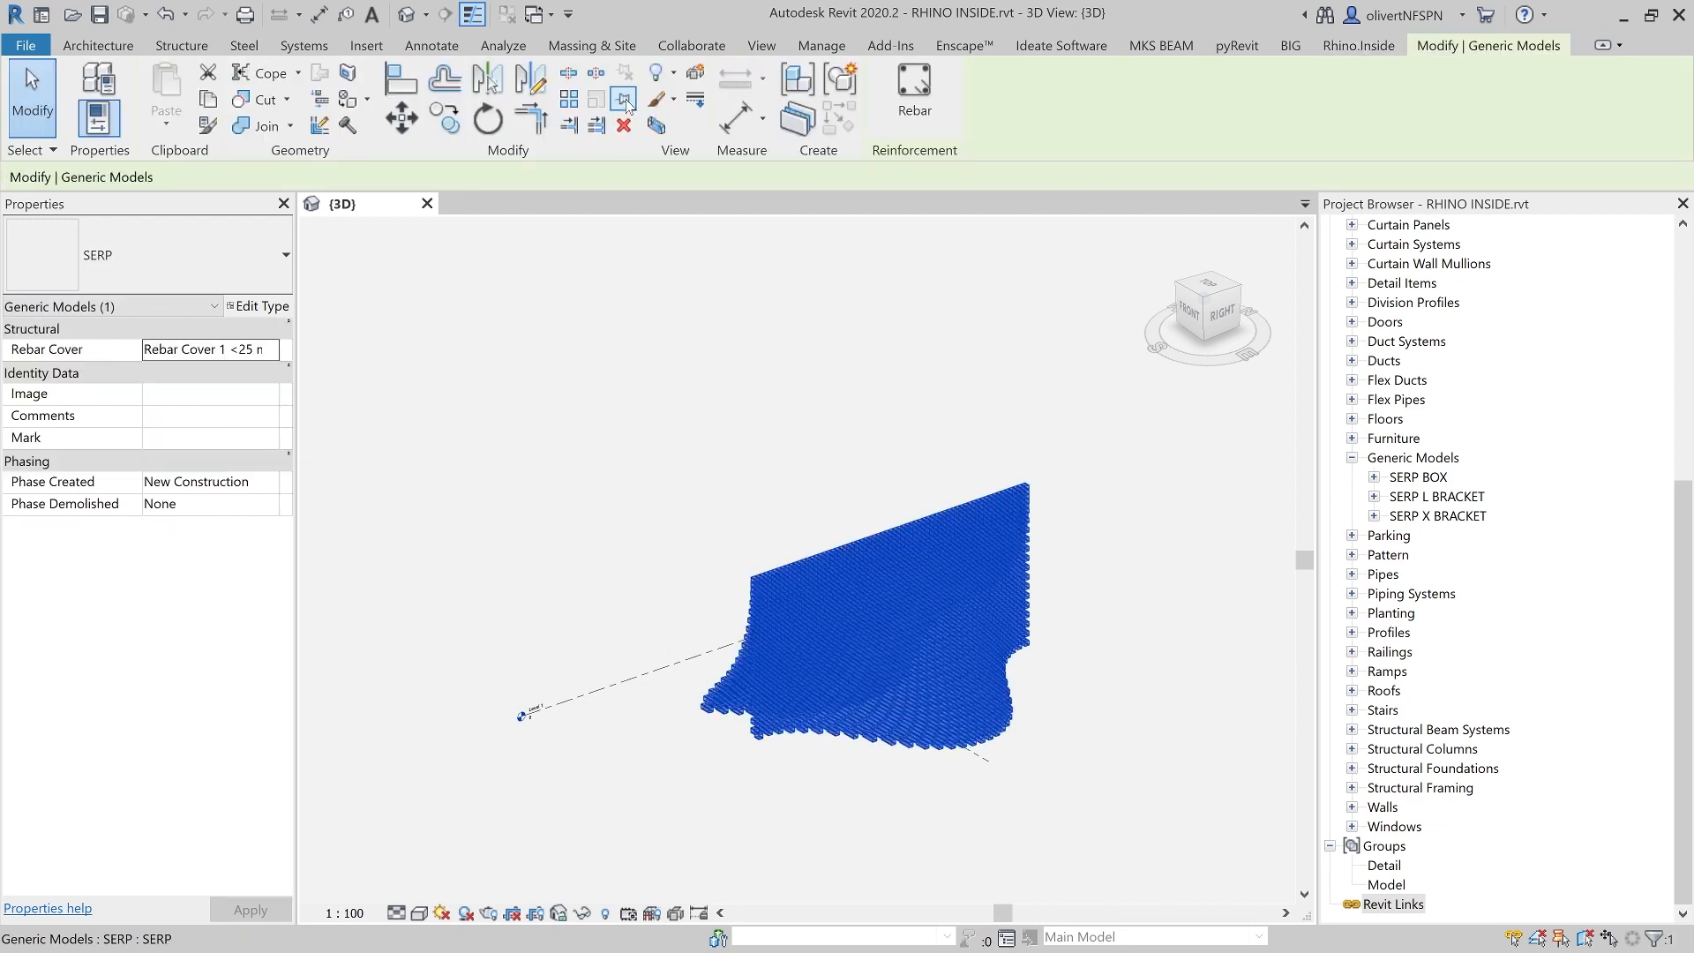
middle_drag(655, 651, 575, 471)
click(408, 115)
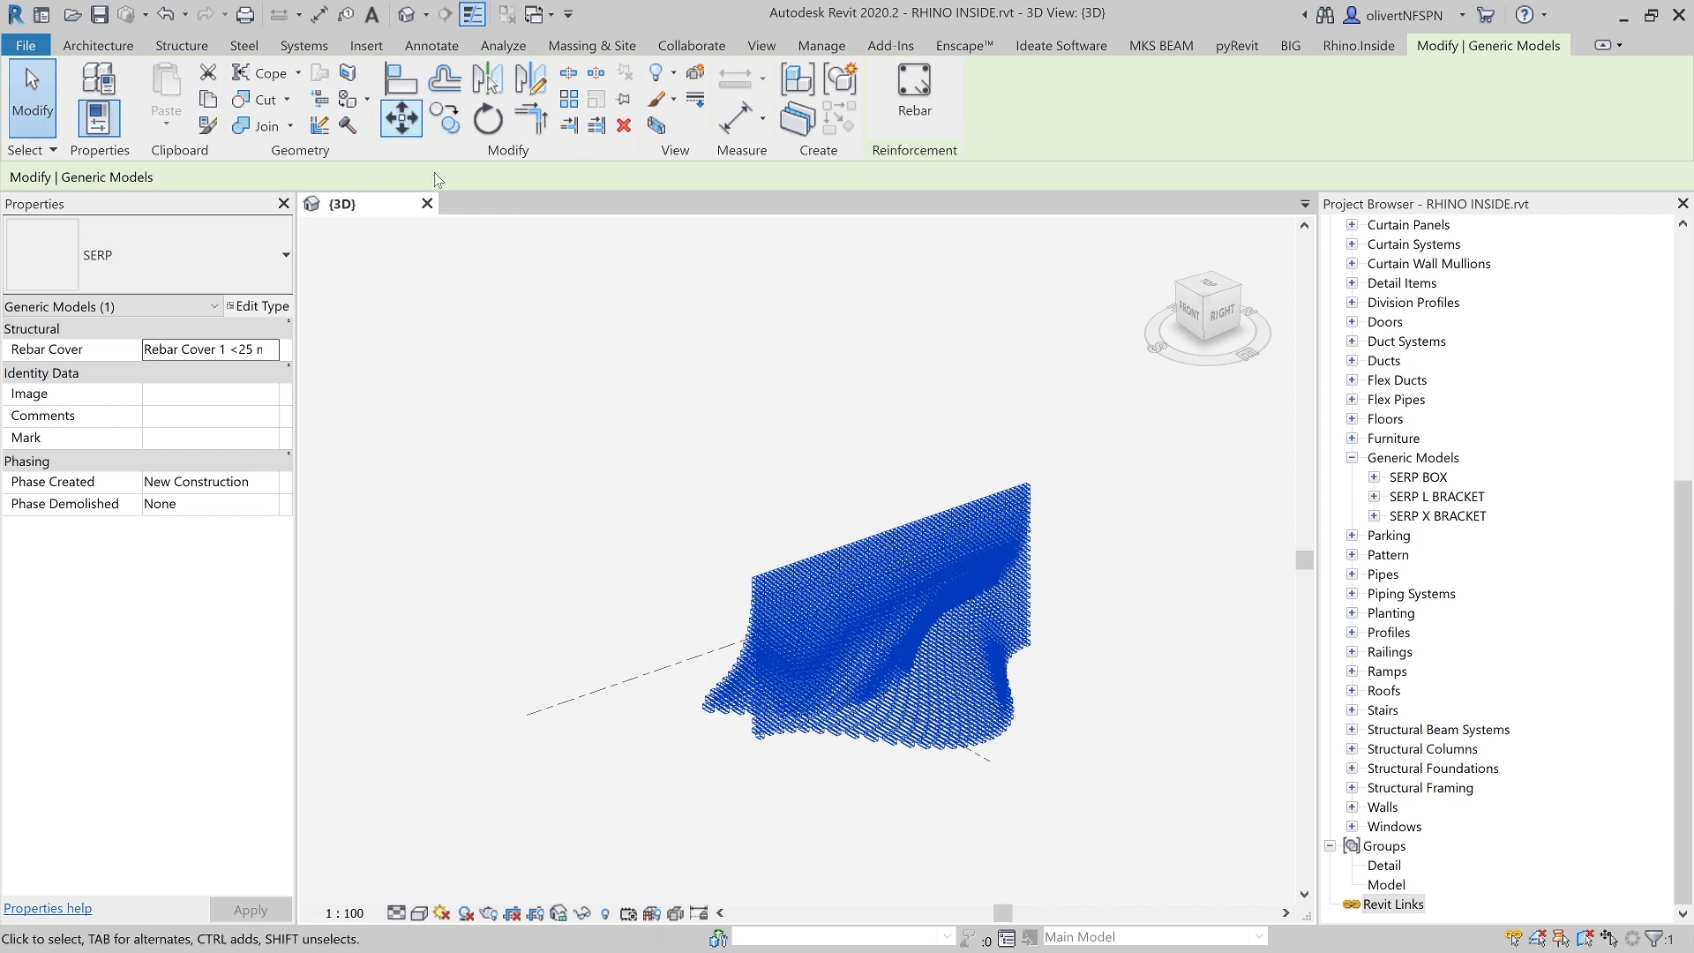
click(530, 597)
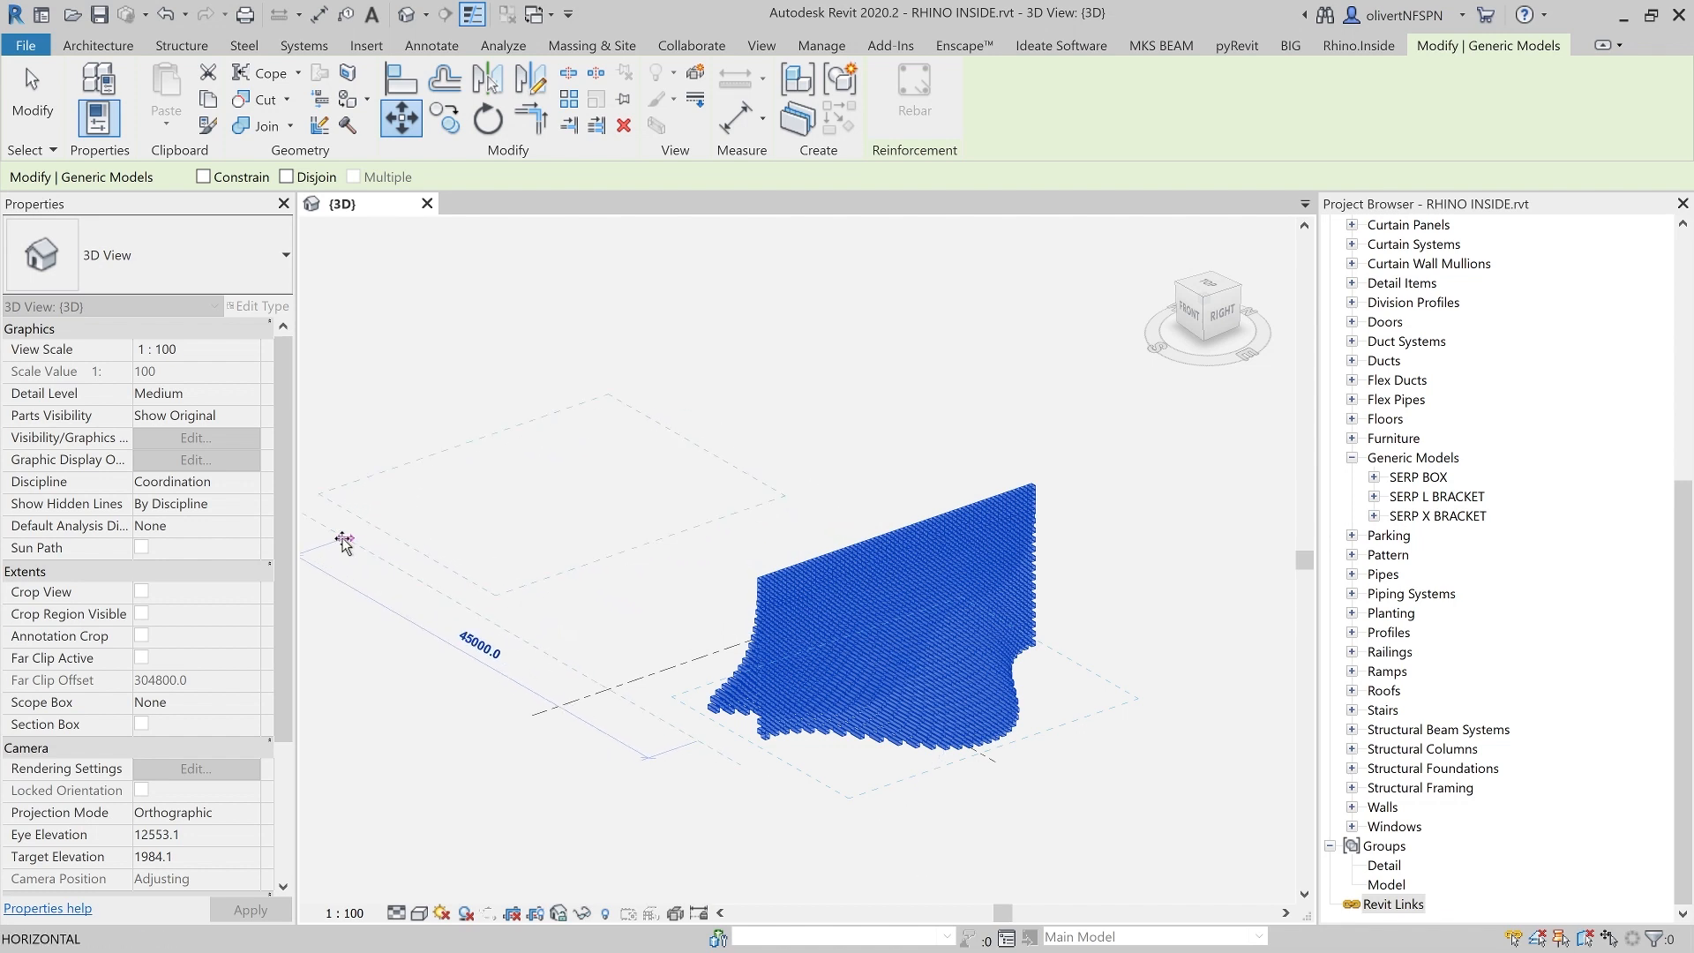
click(508, 615)
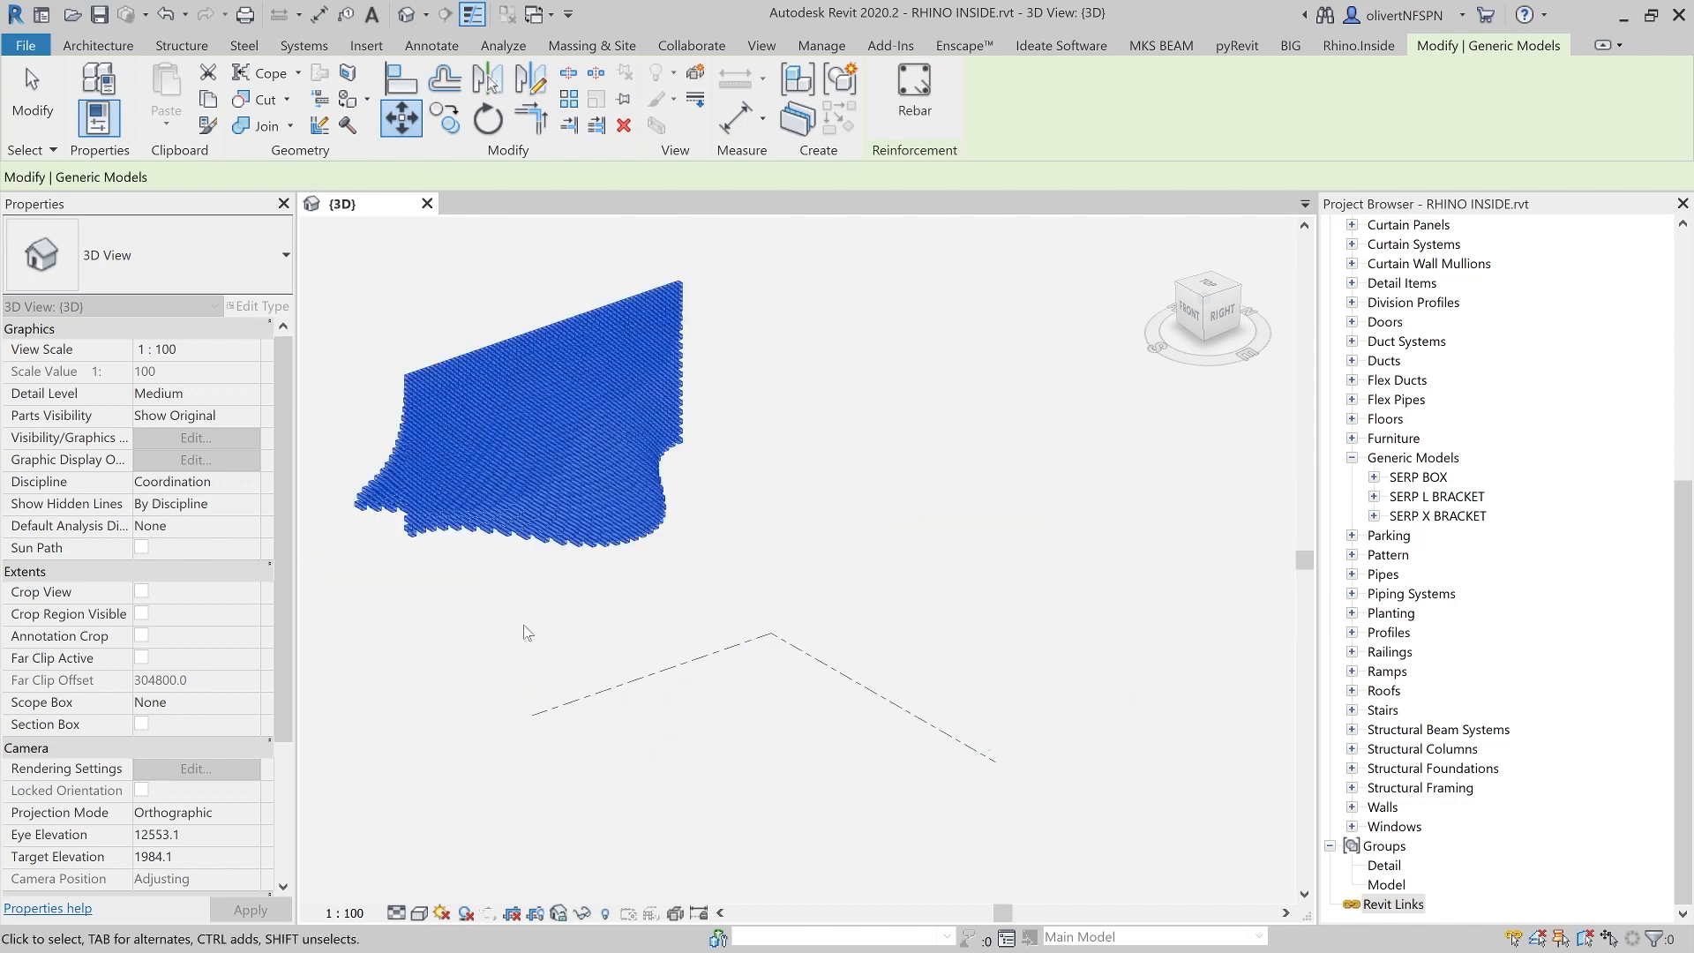
click(524, 626)
middle_drag(538, 632, 593, 648)
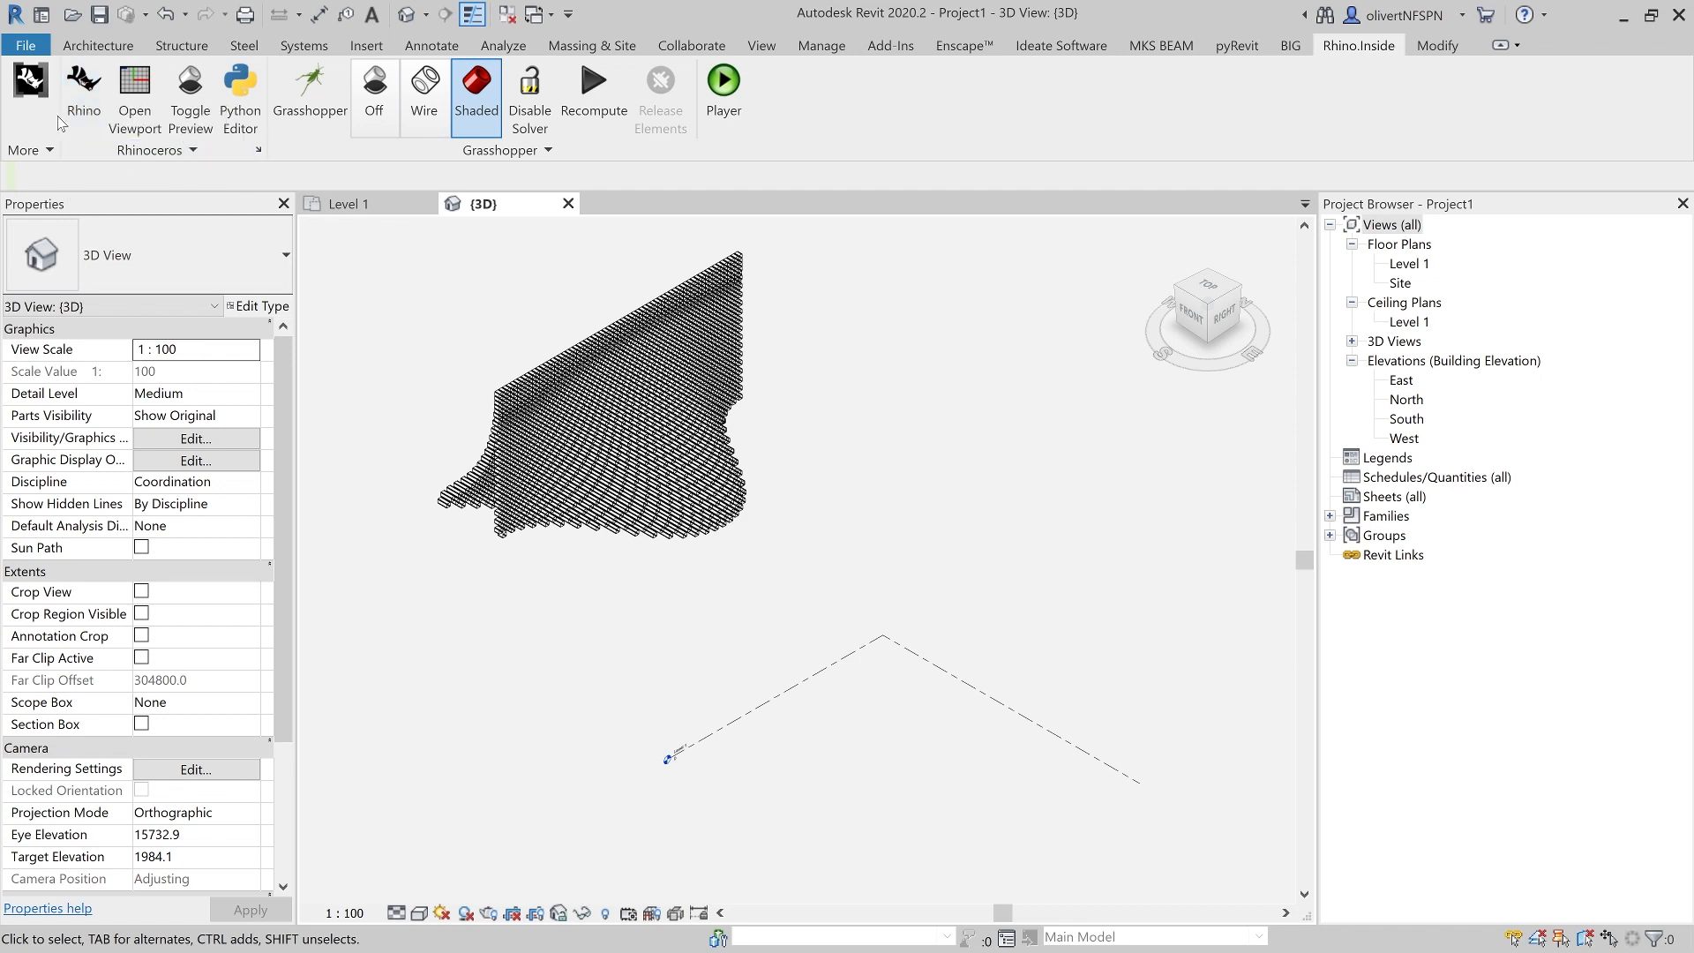
- Open the Rhino window from Rhino.Inside and launch Grasshopper with the Grasshopper command
click(78, 97)
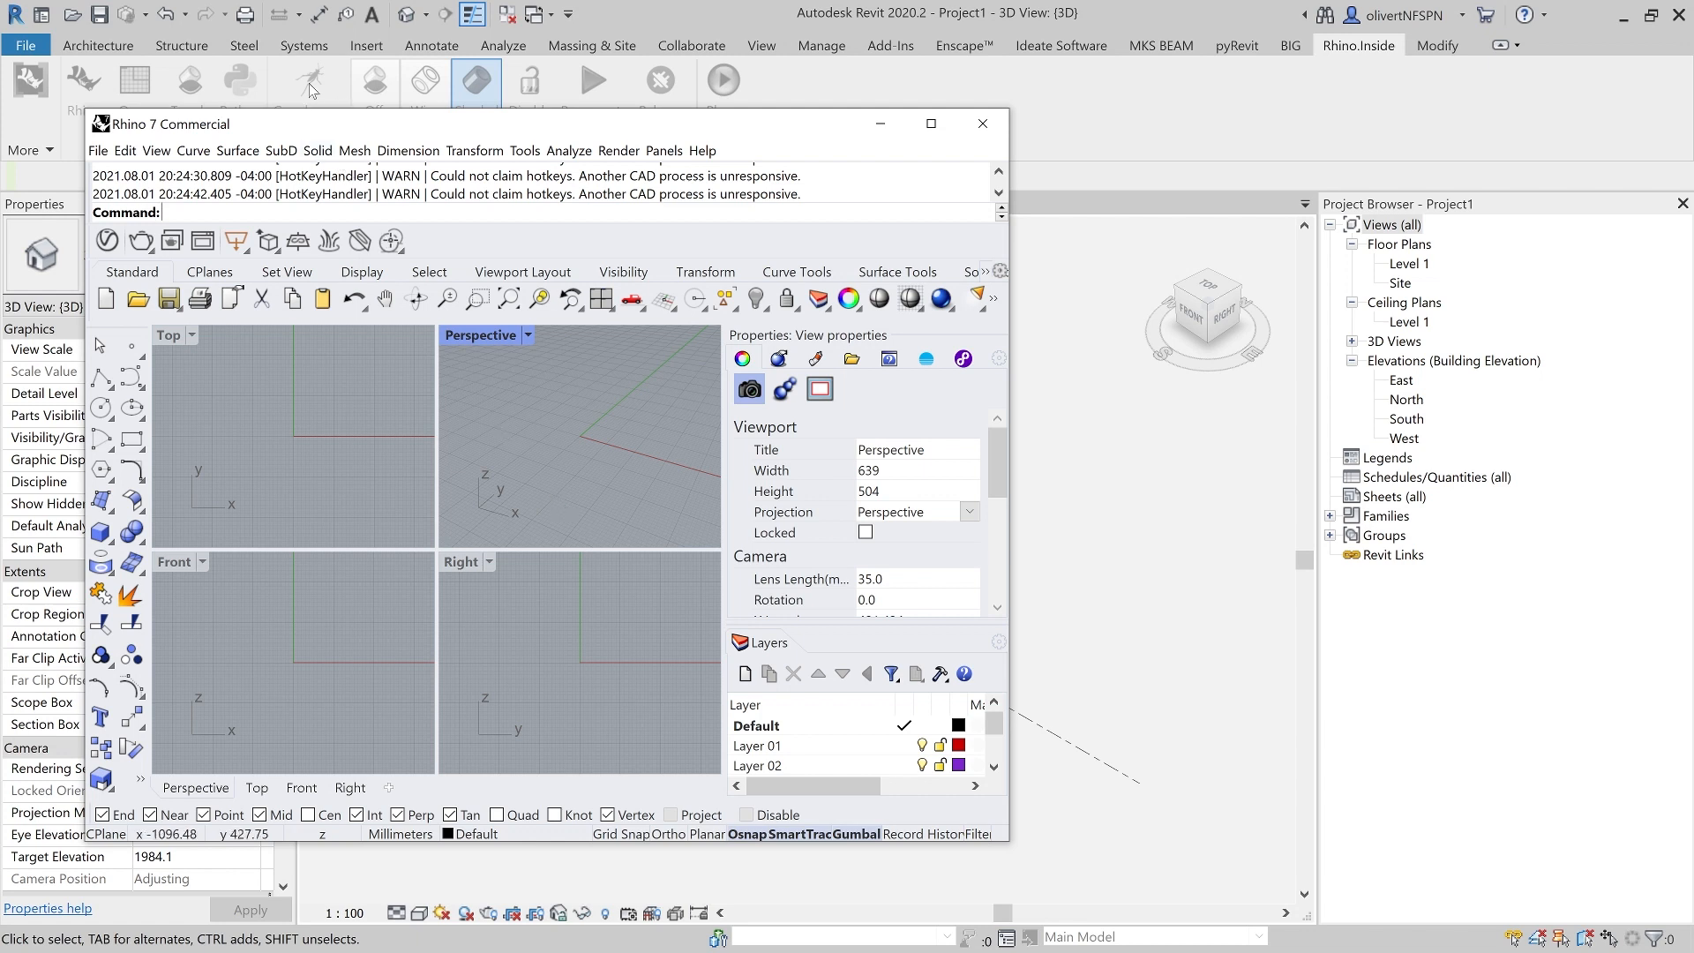
text(Grasshopper)
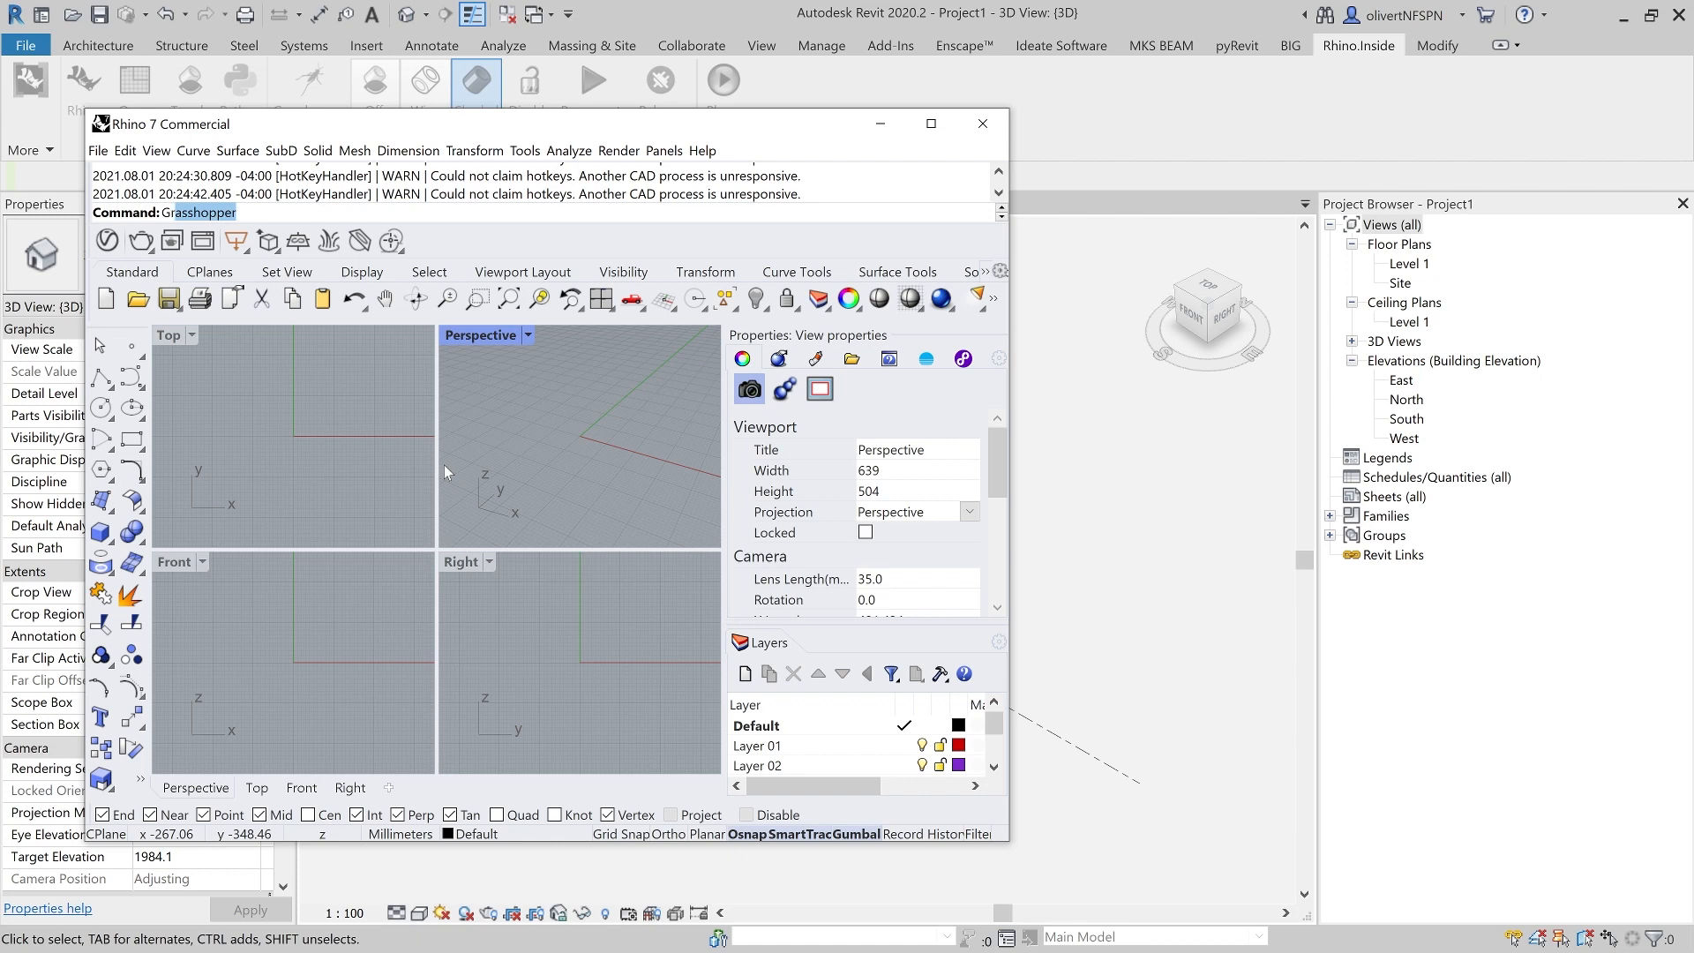
key(Return)
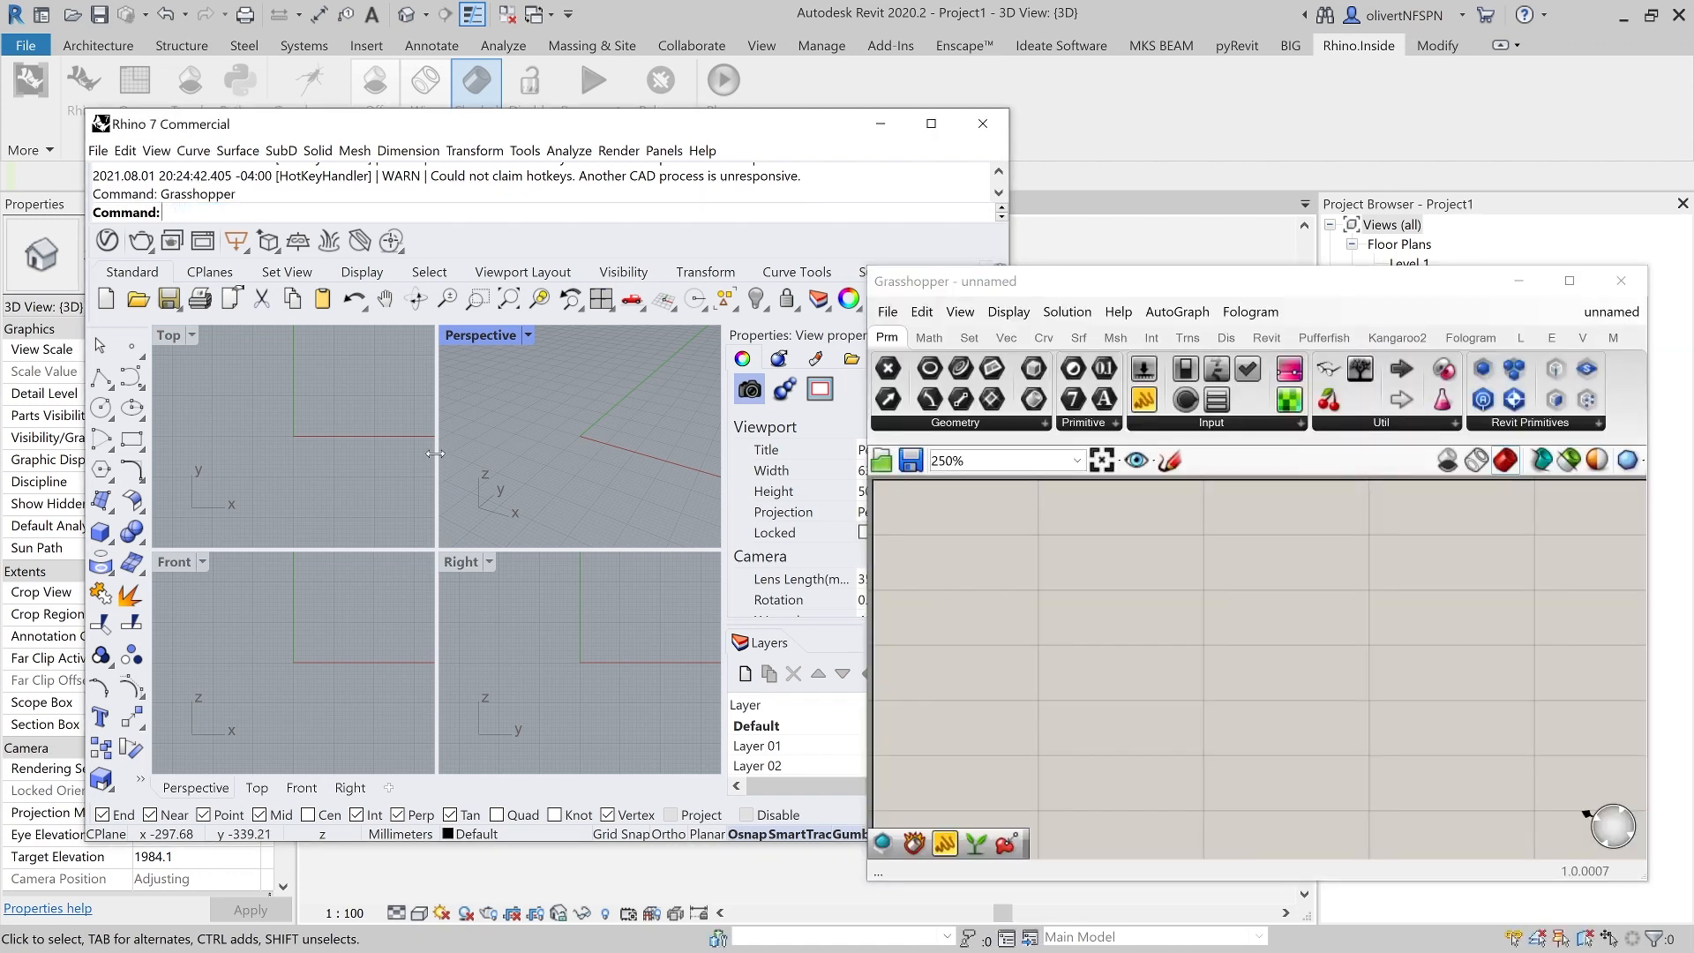
- Rearrange the Rhino and Grasshopper windows over Revit and enlarge Grasshopper until its component groups are fully shown
drag(941, 283, 921, 103)
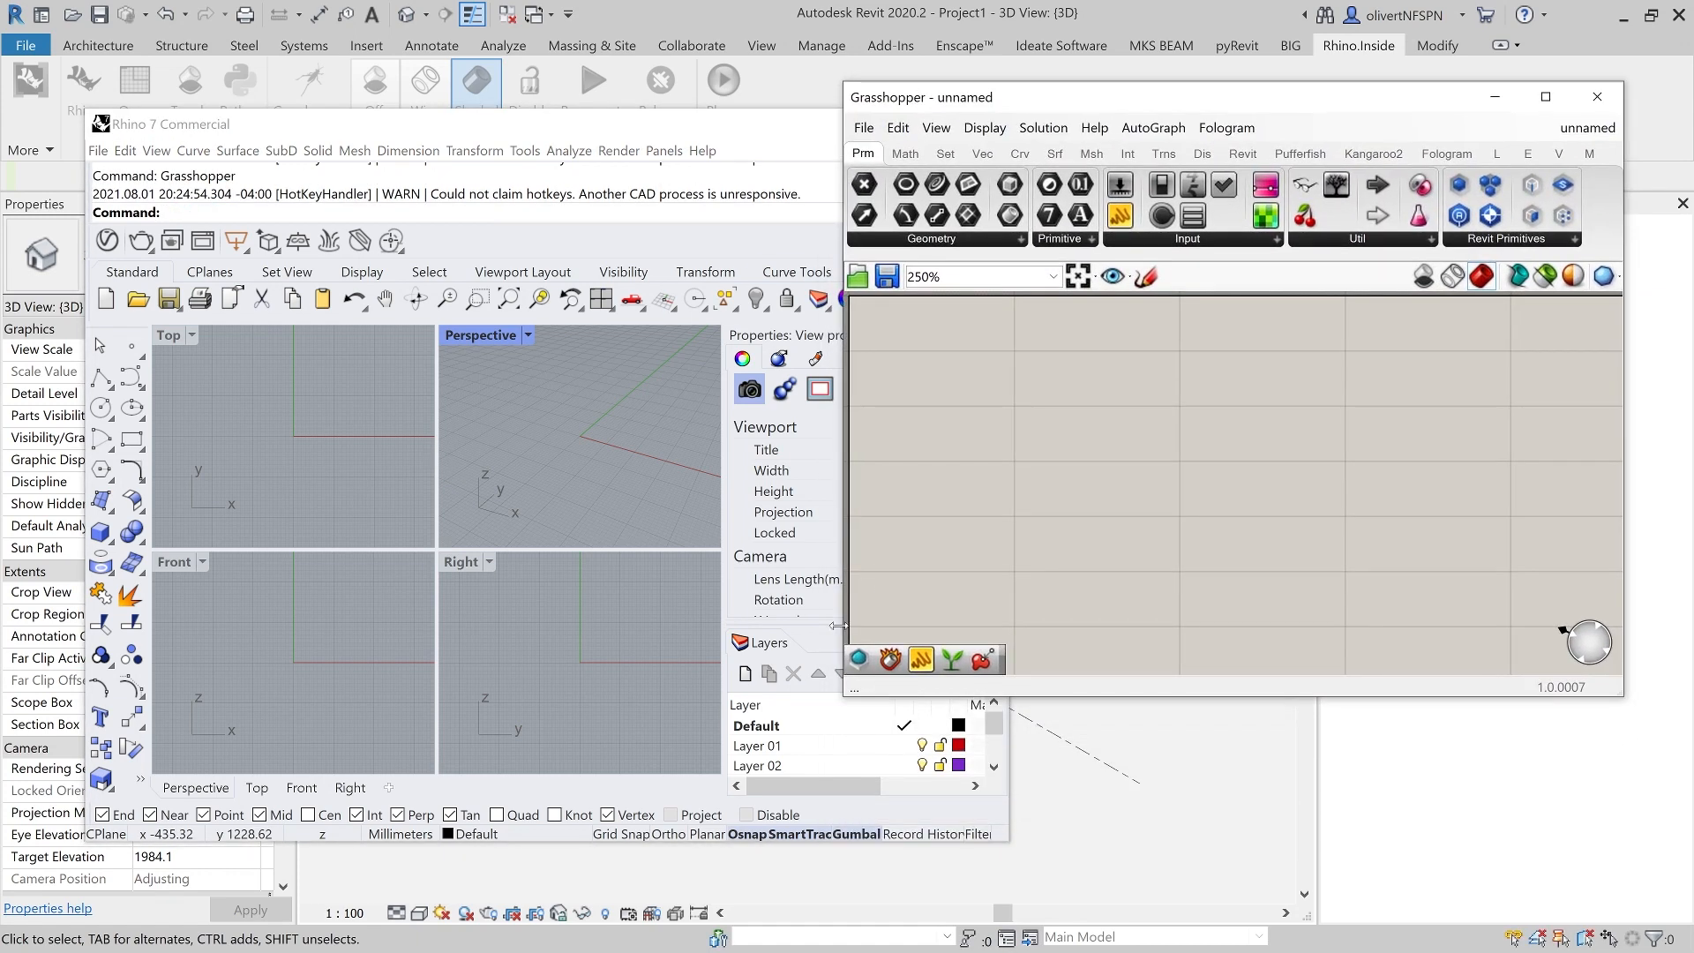
drag(508, 128, 495, 176)
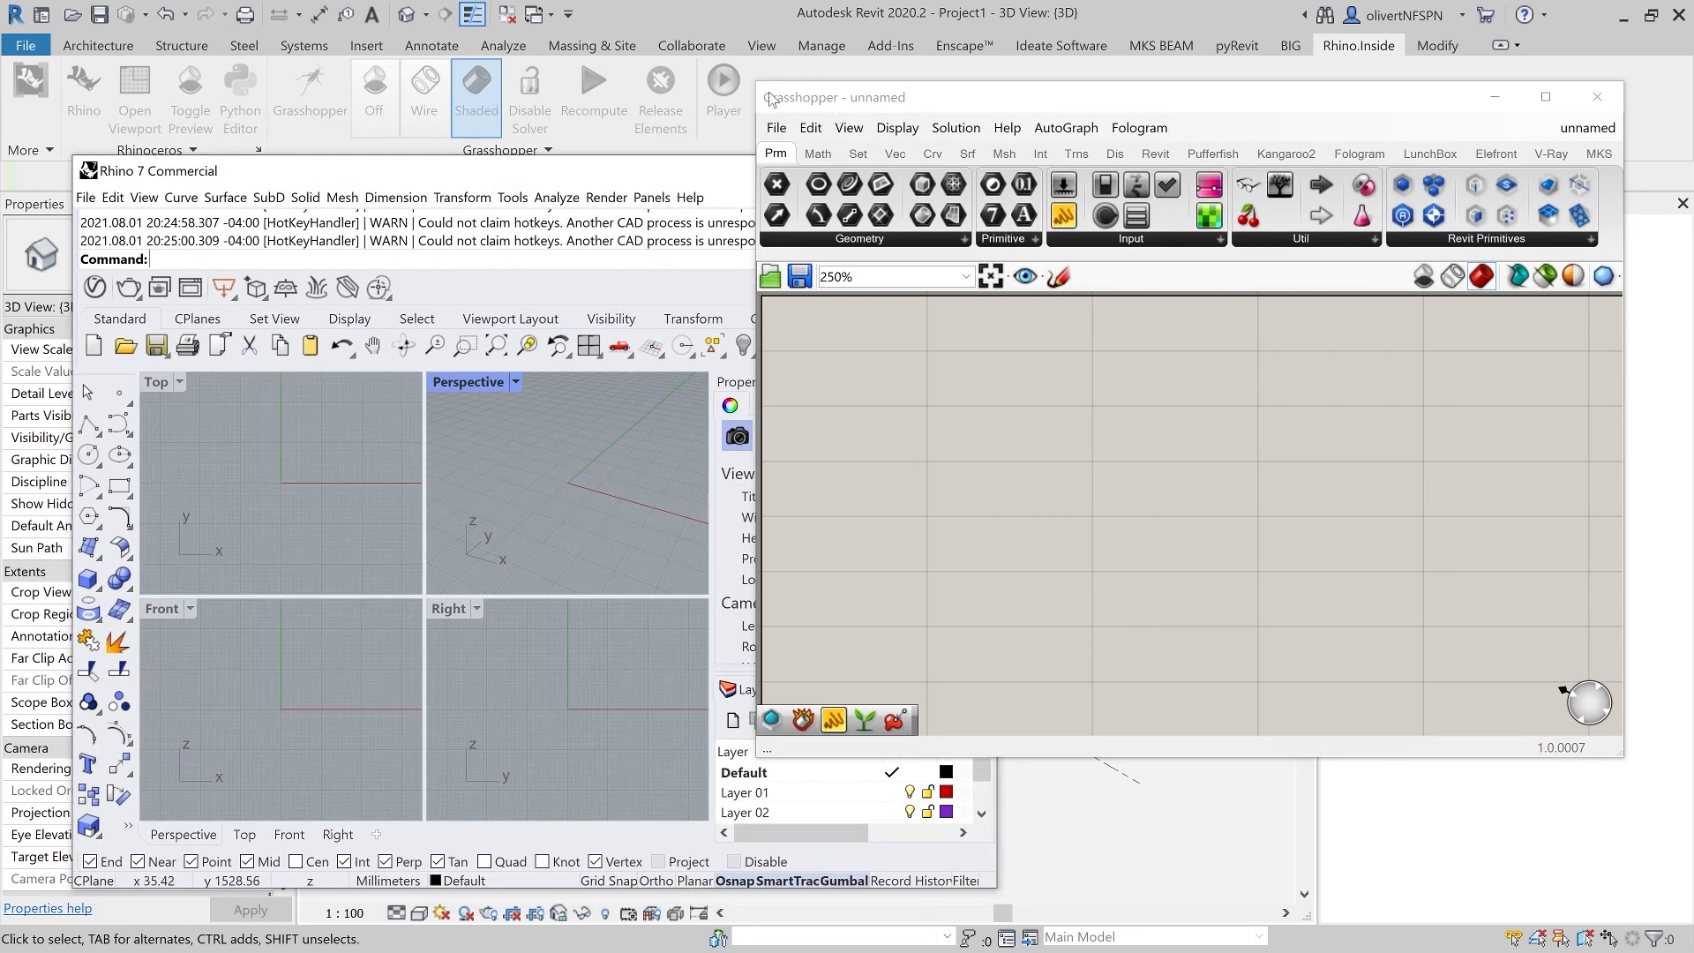
mouse_move(873, 100)
mouse_down()
mouse_move(866, 133)
mouse_move(850, 87)
mouse_up()
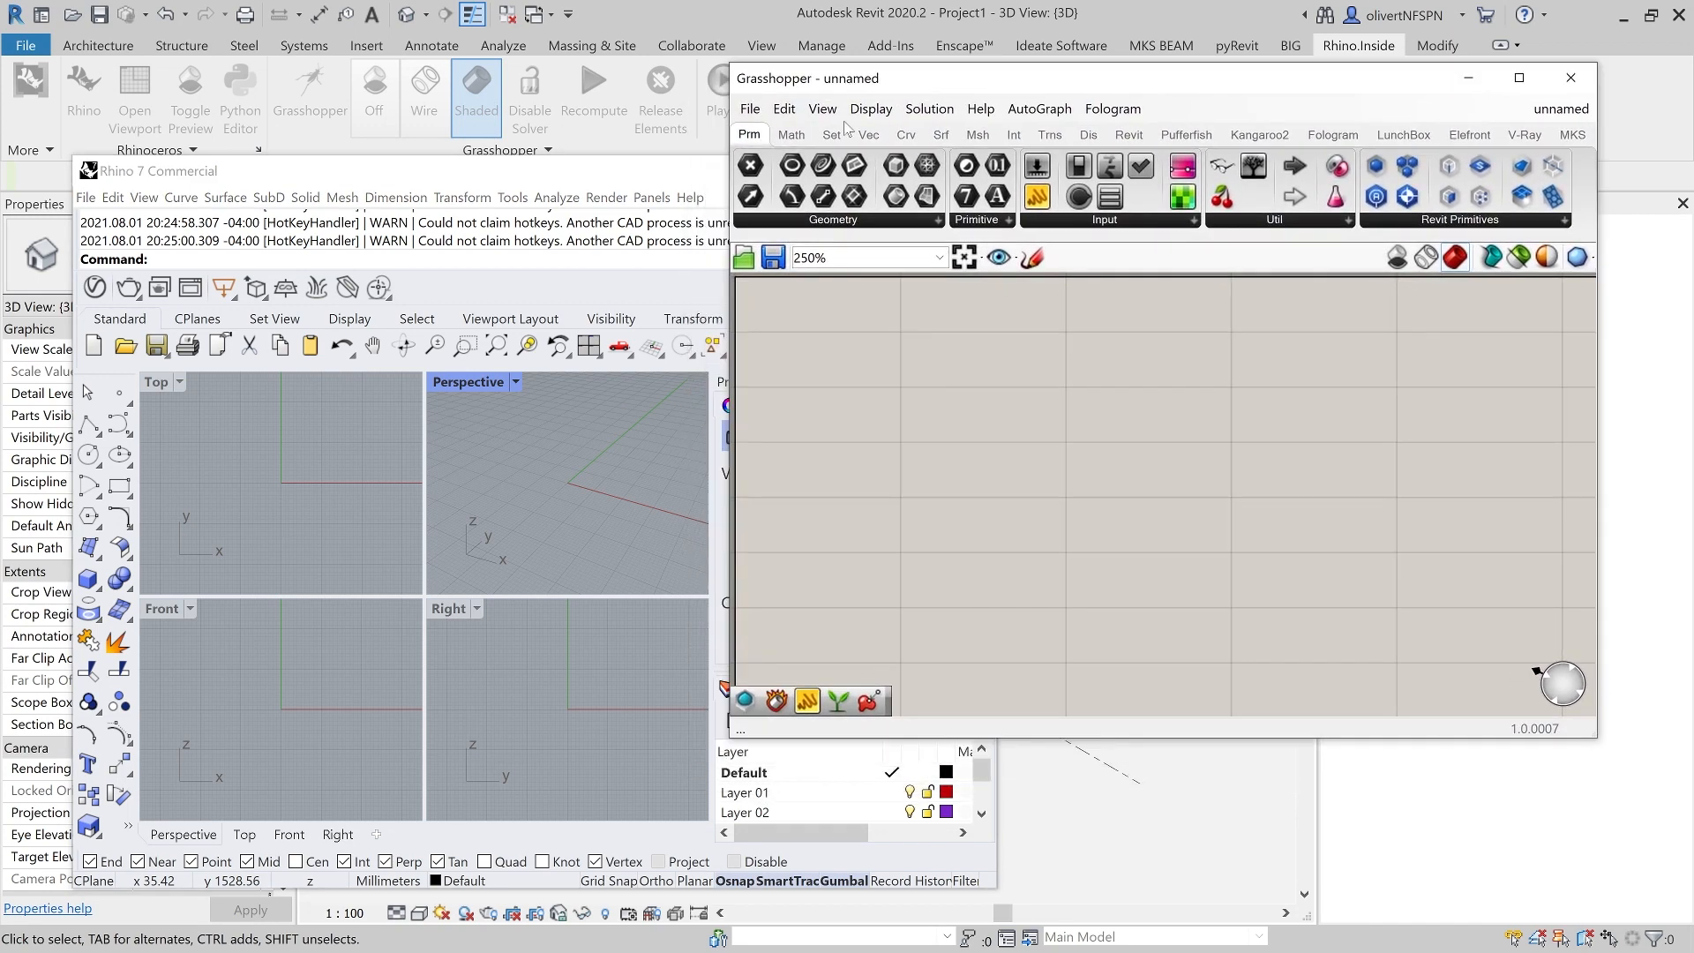
drag(735, 735, 294, 864)
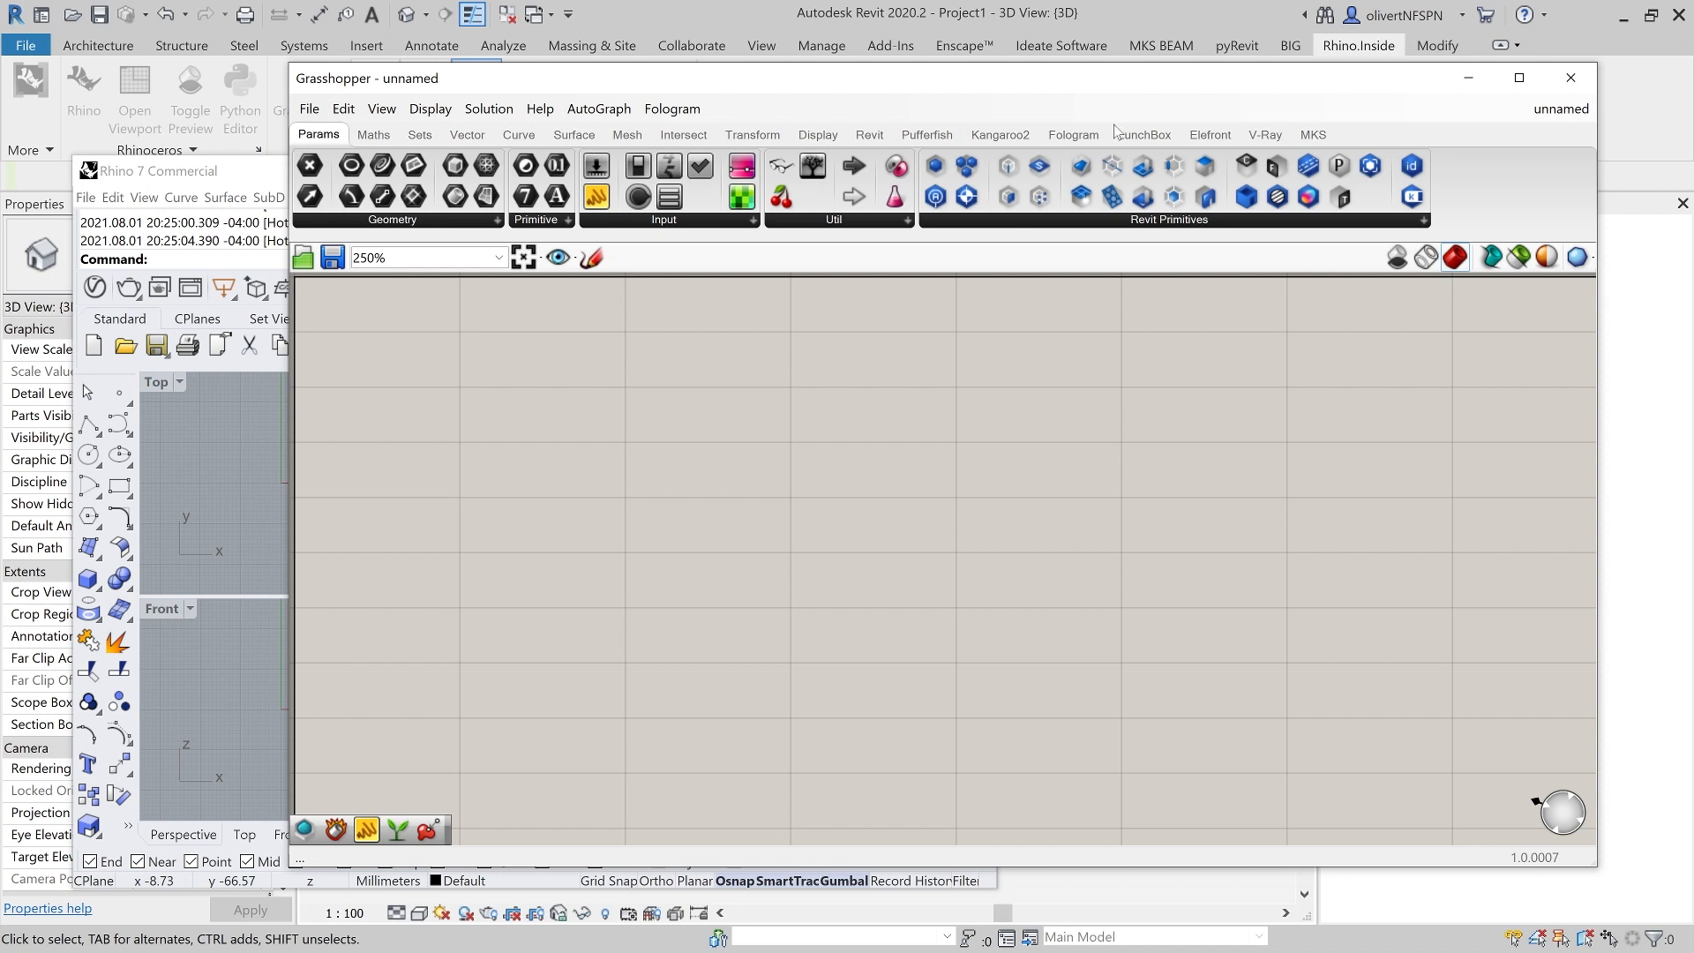
- Examine Grasshopper's Revit Primitives parameters and its Revit components for building, DirectShape, documents, elements, families, materials and walls, with the window maximized
click(1181, 221)
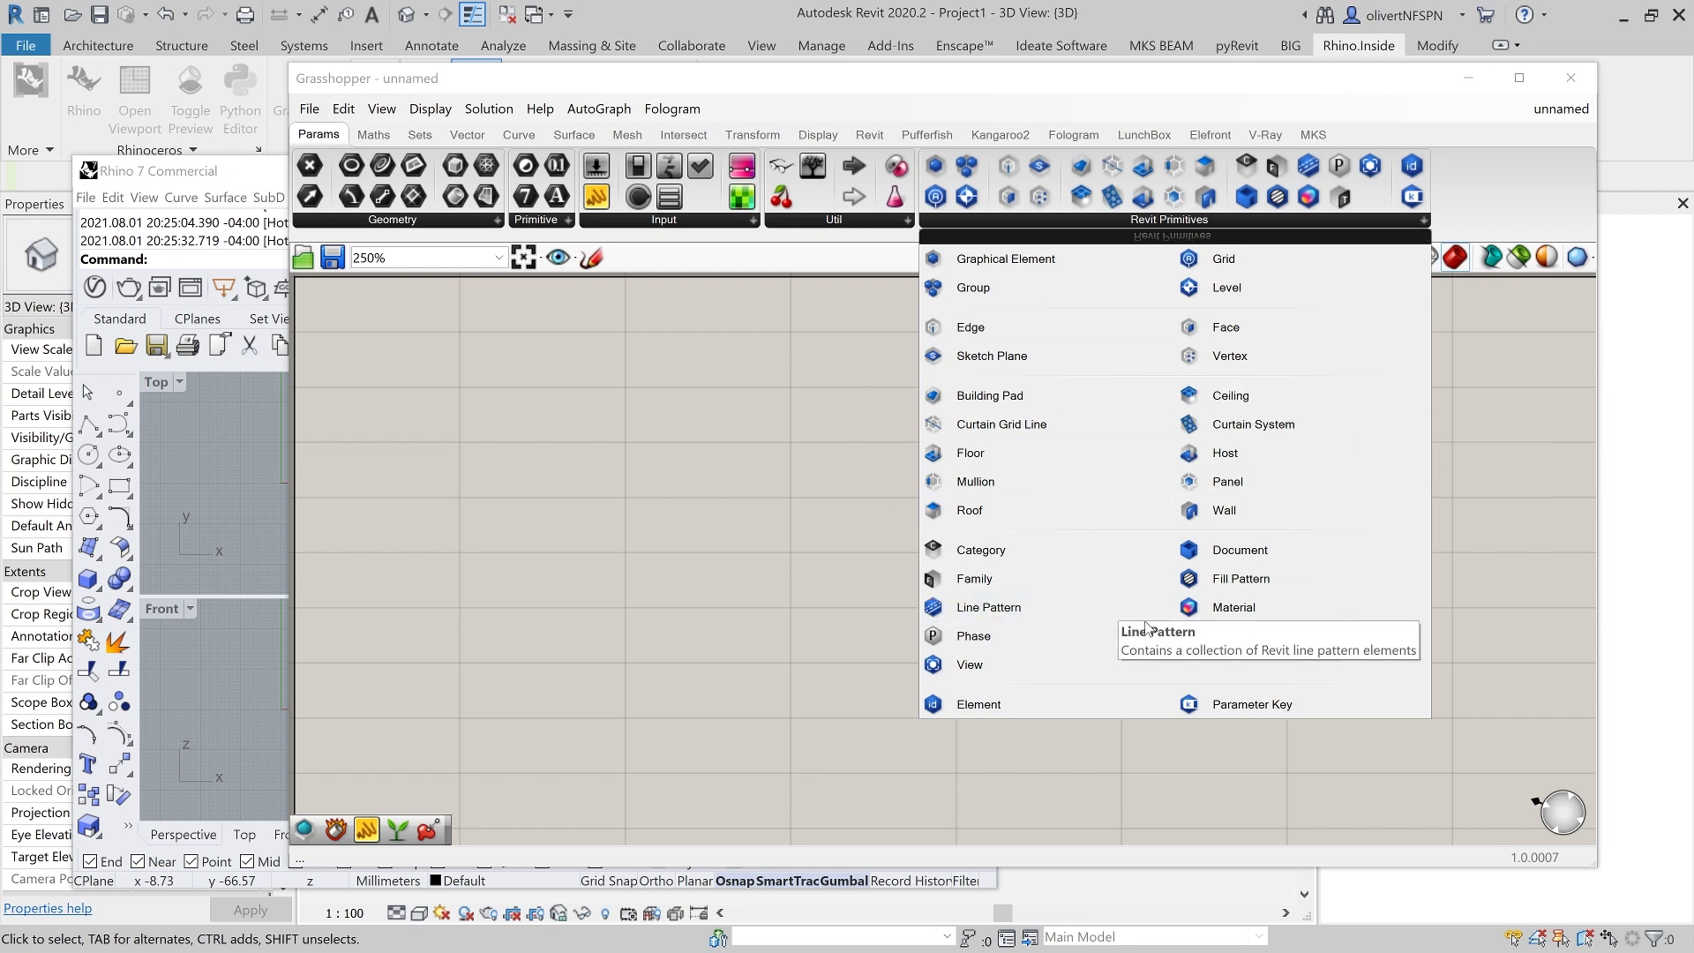
click(842, 466)
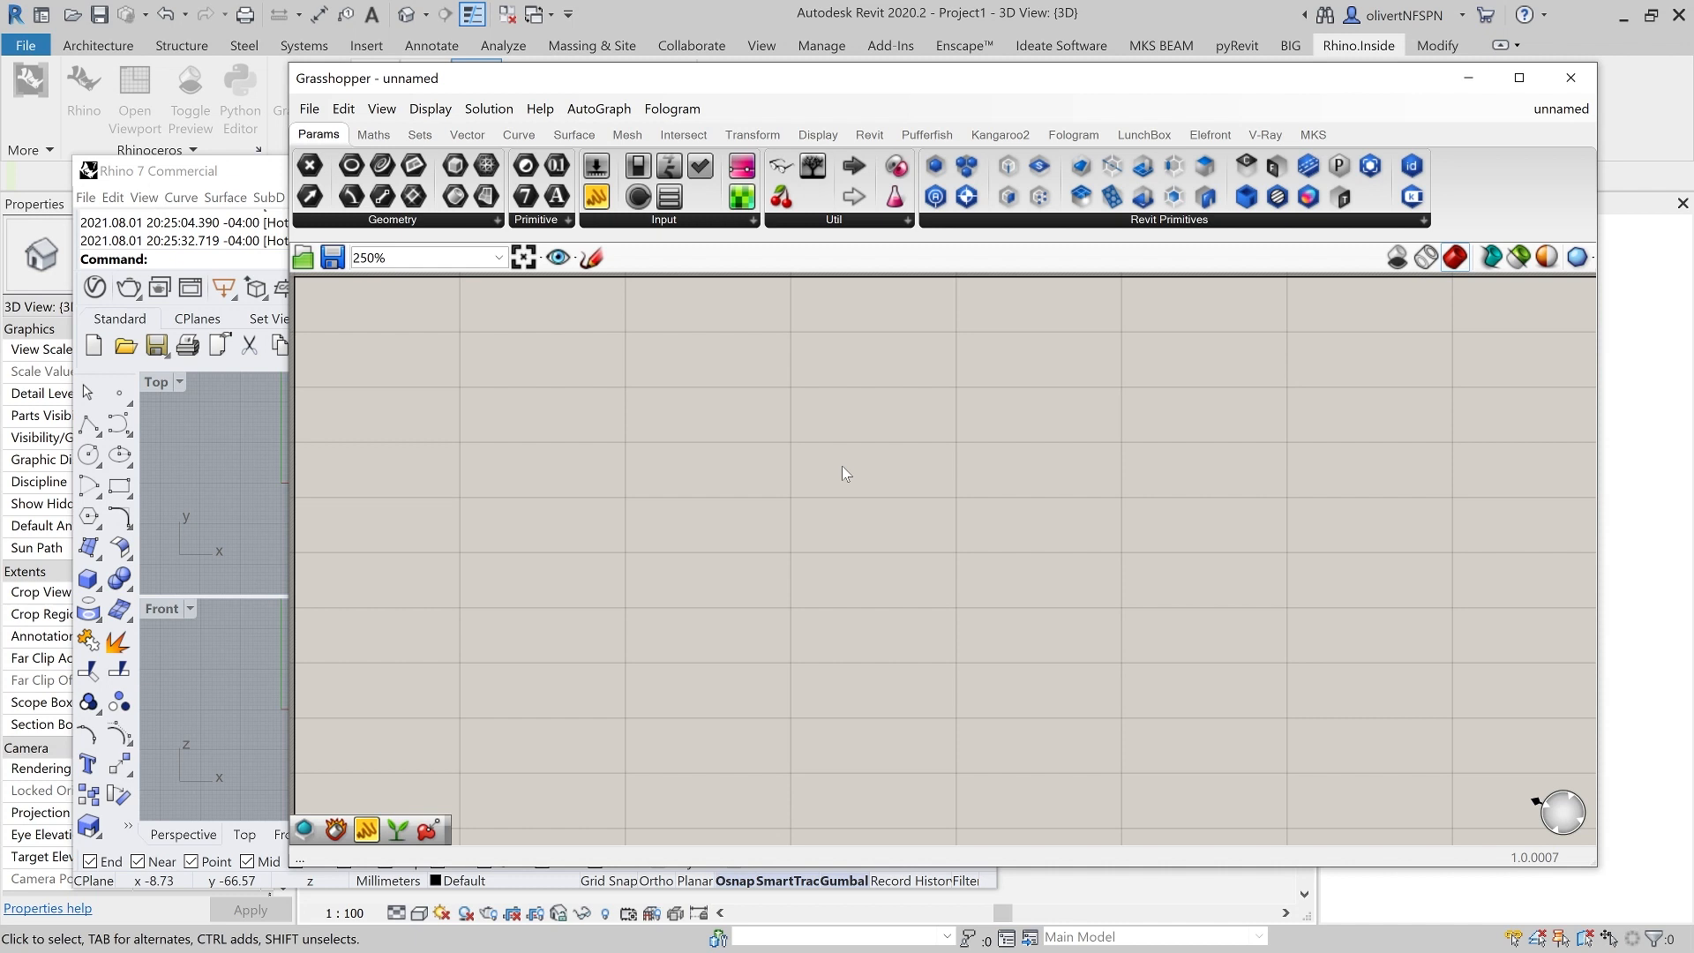
click(874, 137)
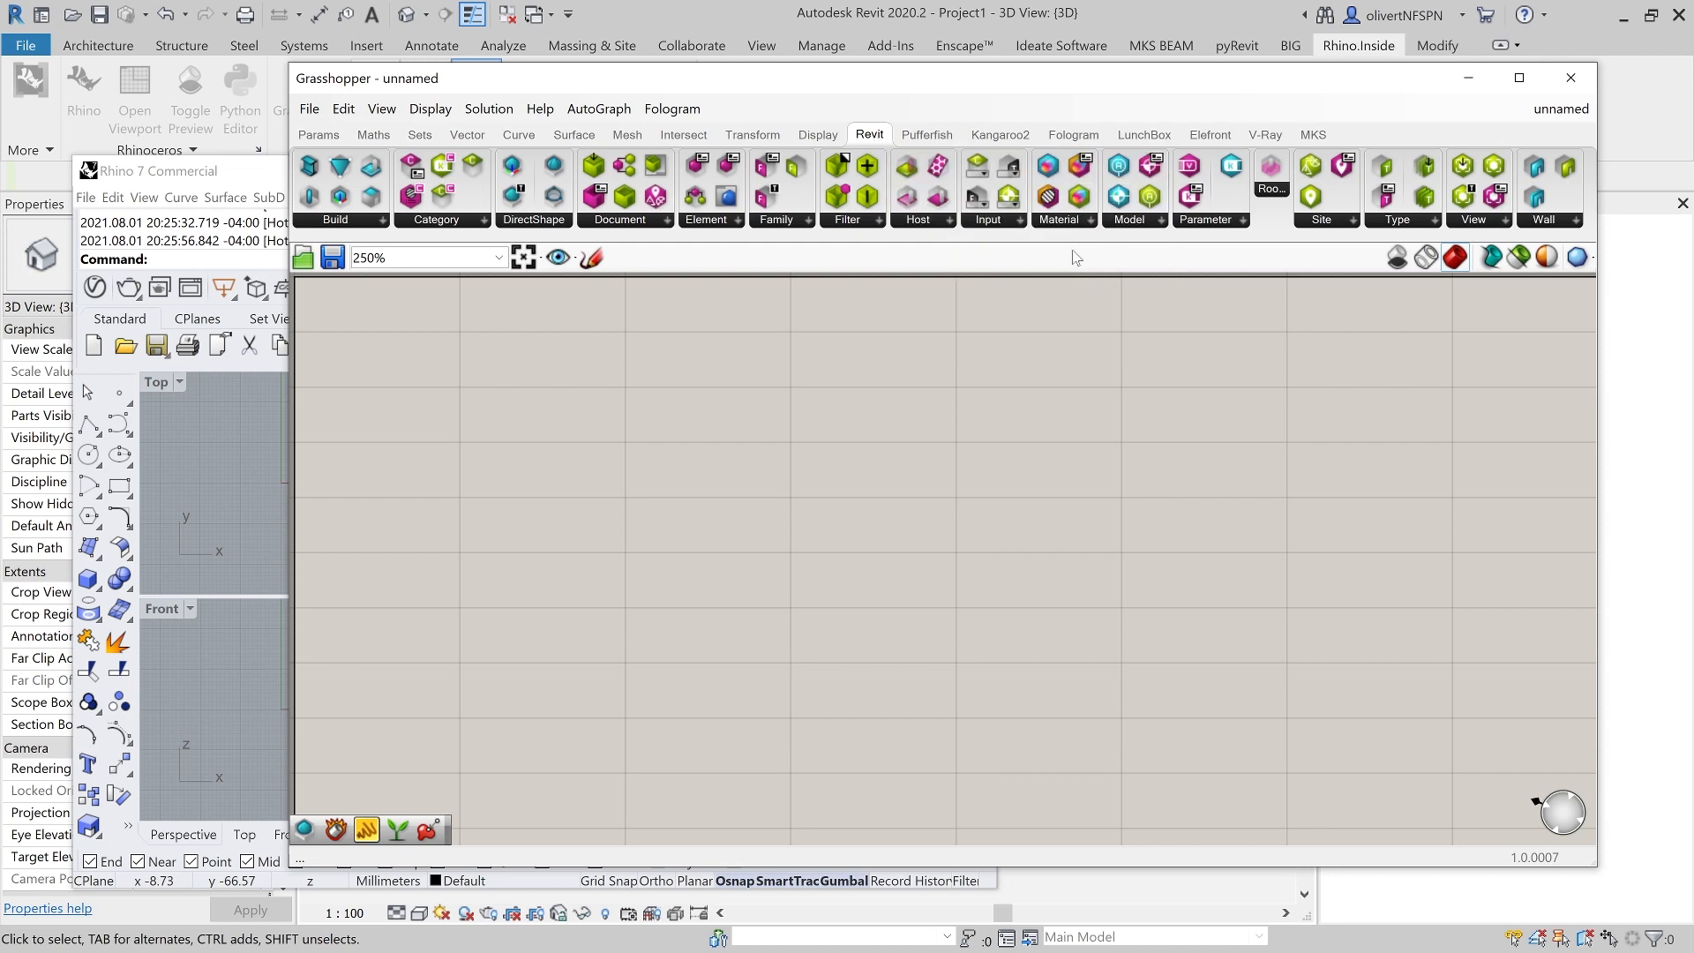
click(1519, 78)
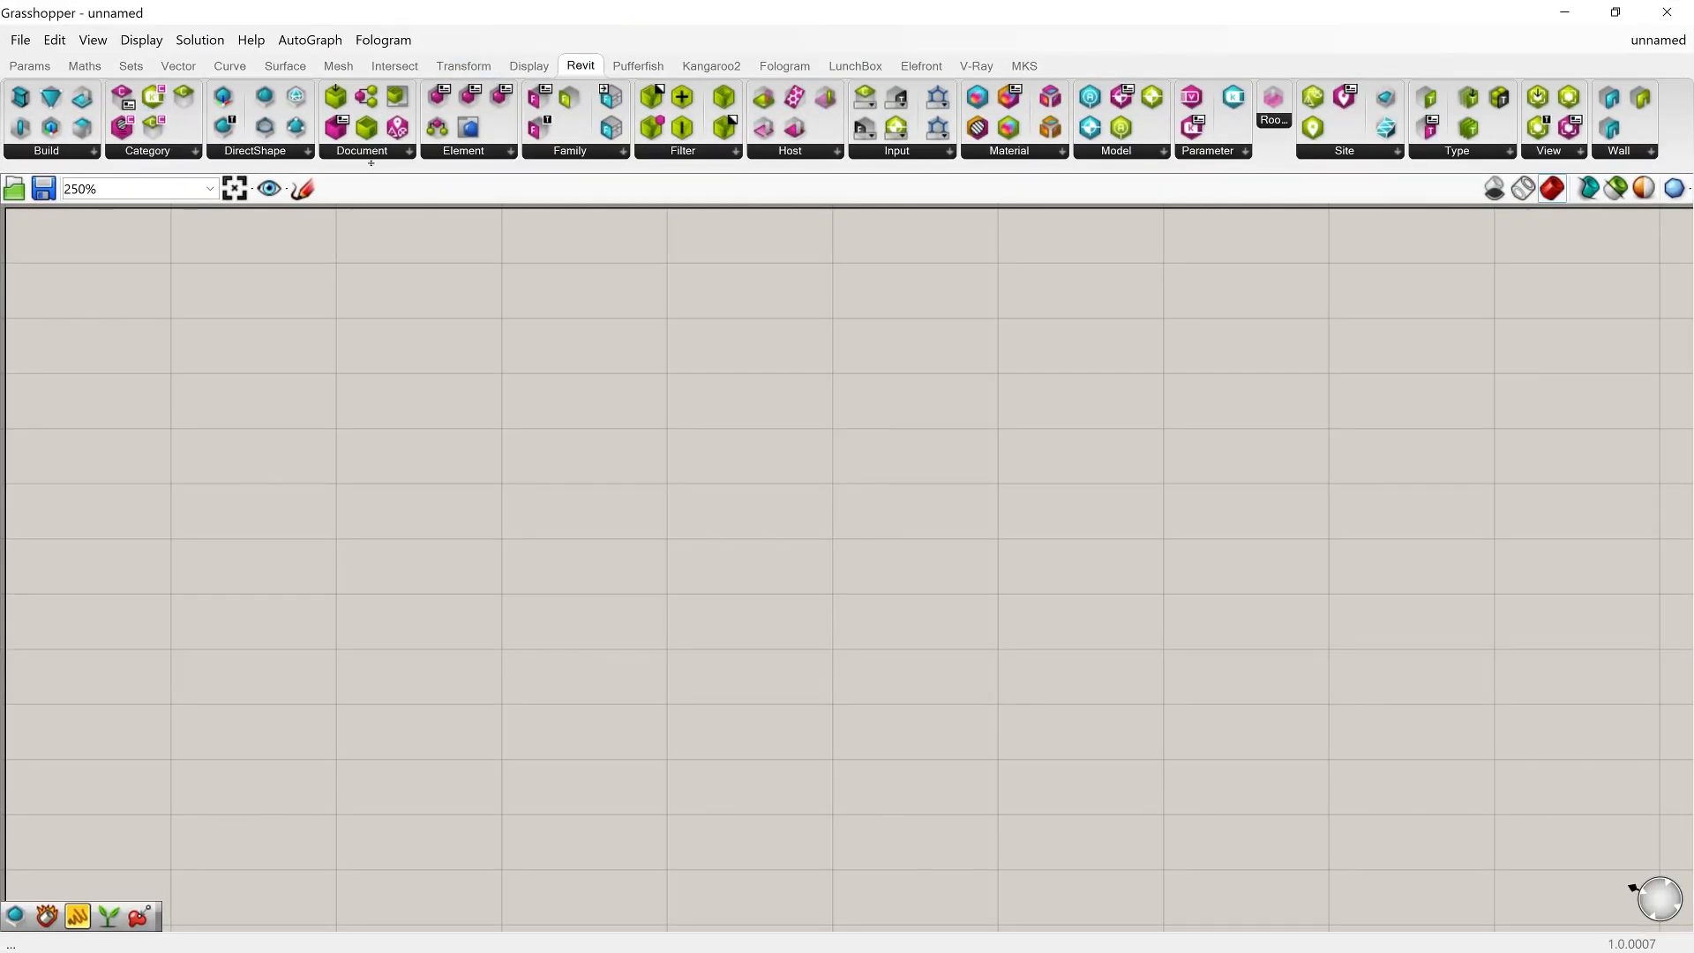
click(67, 151)
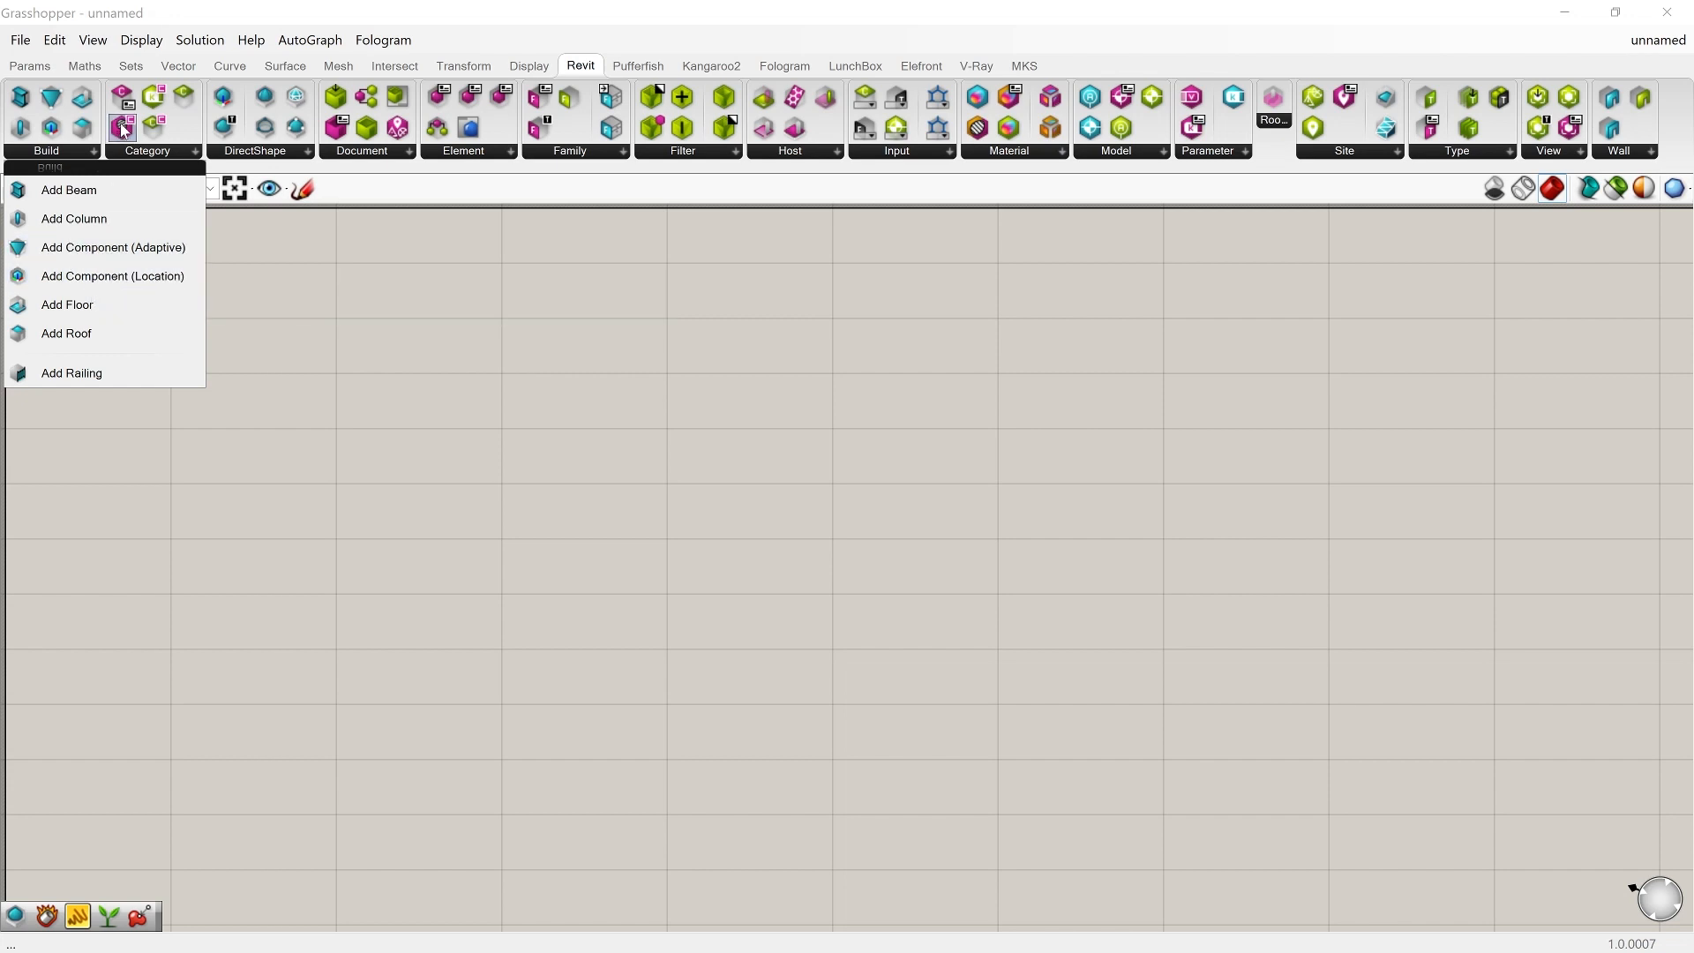
click(231, 155)
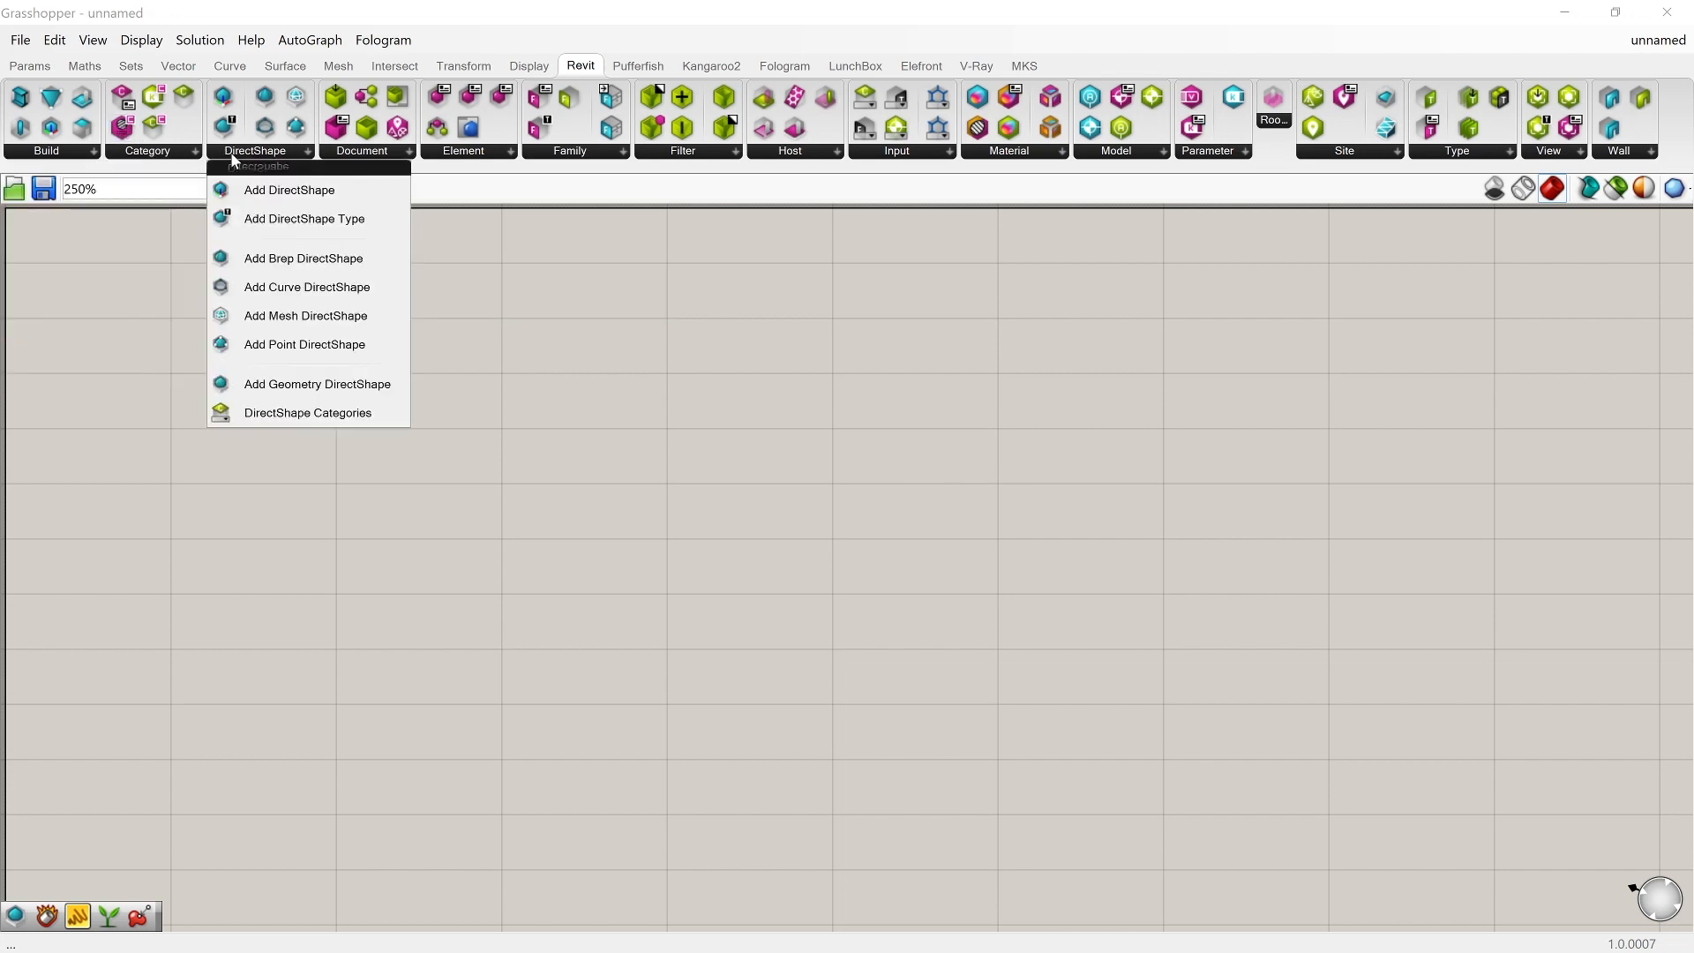
click(384, 159)
click(458, 156)
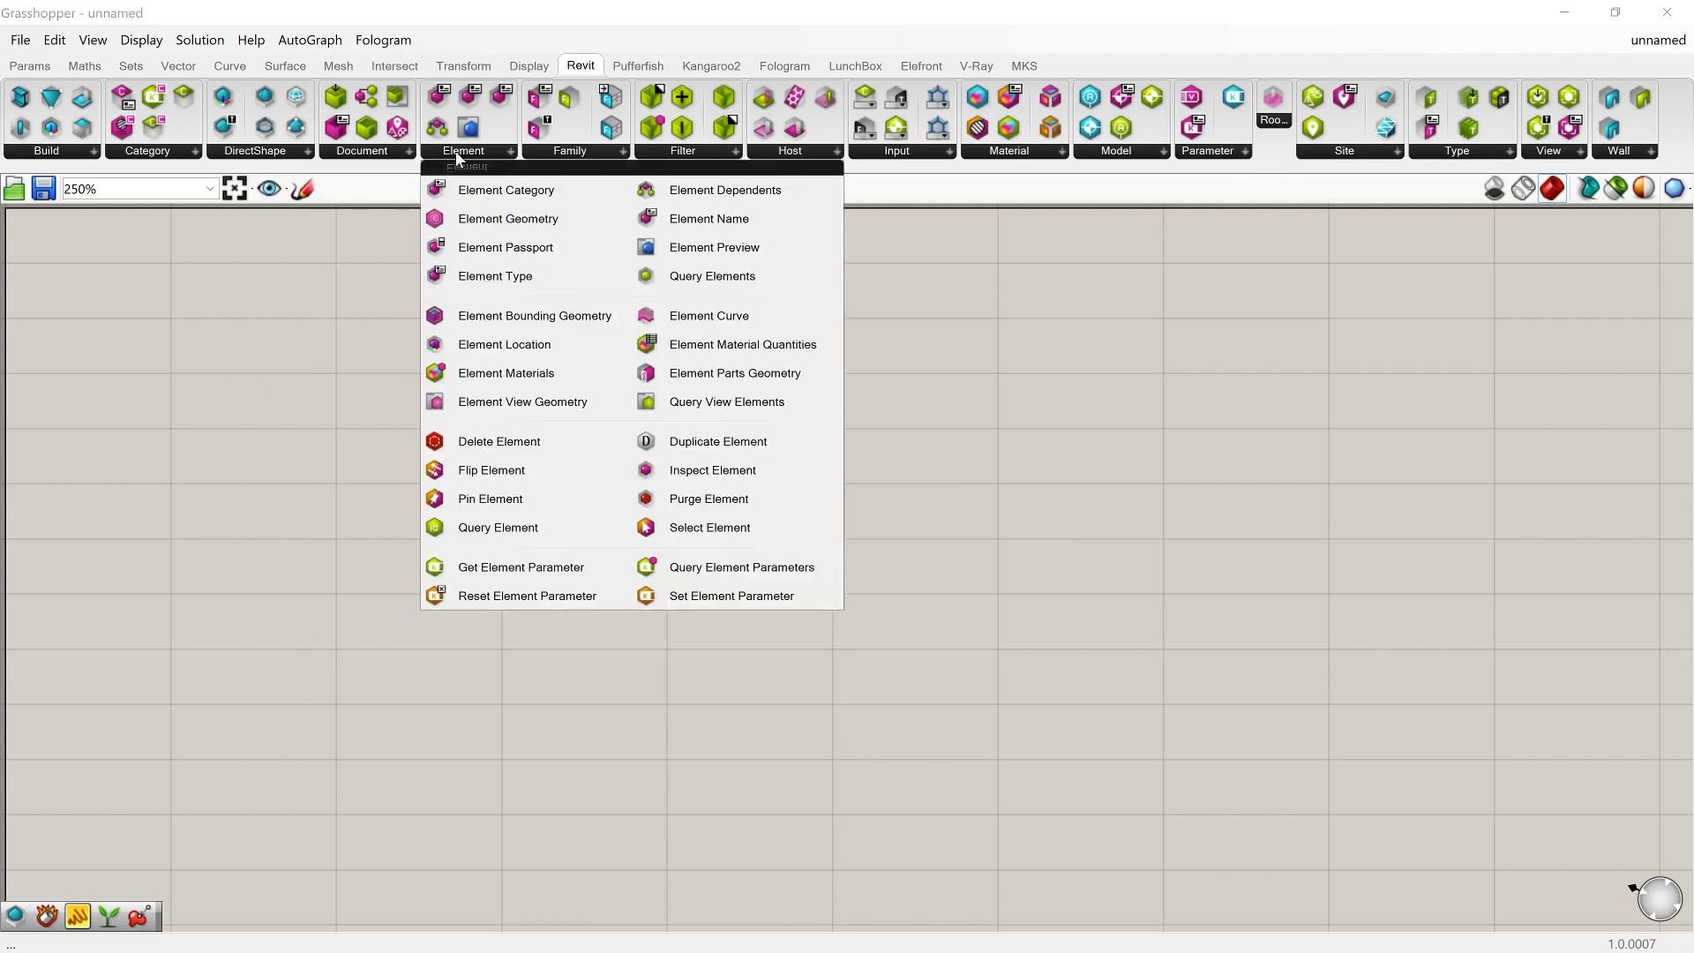
click(586, 155)
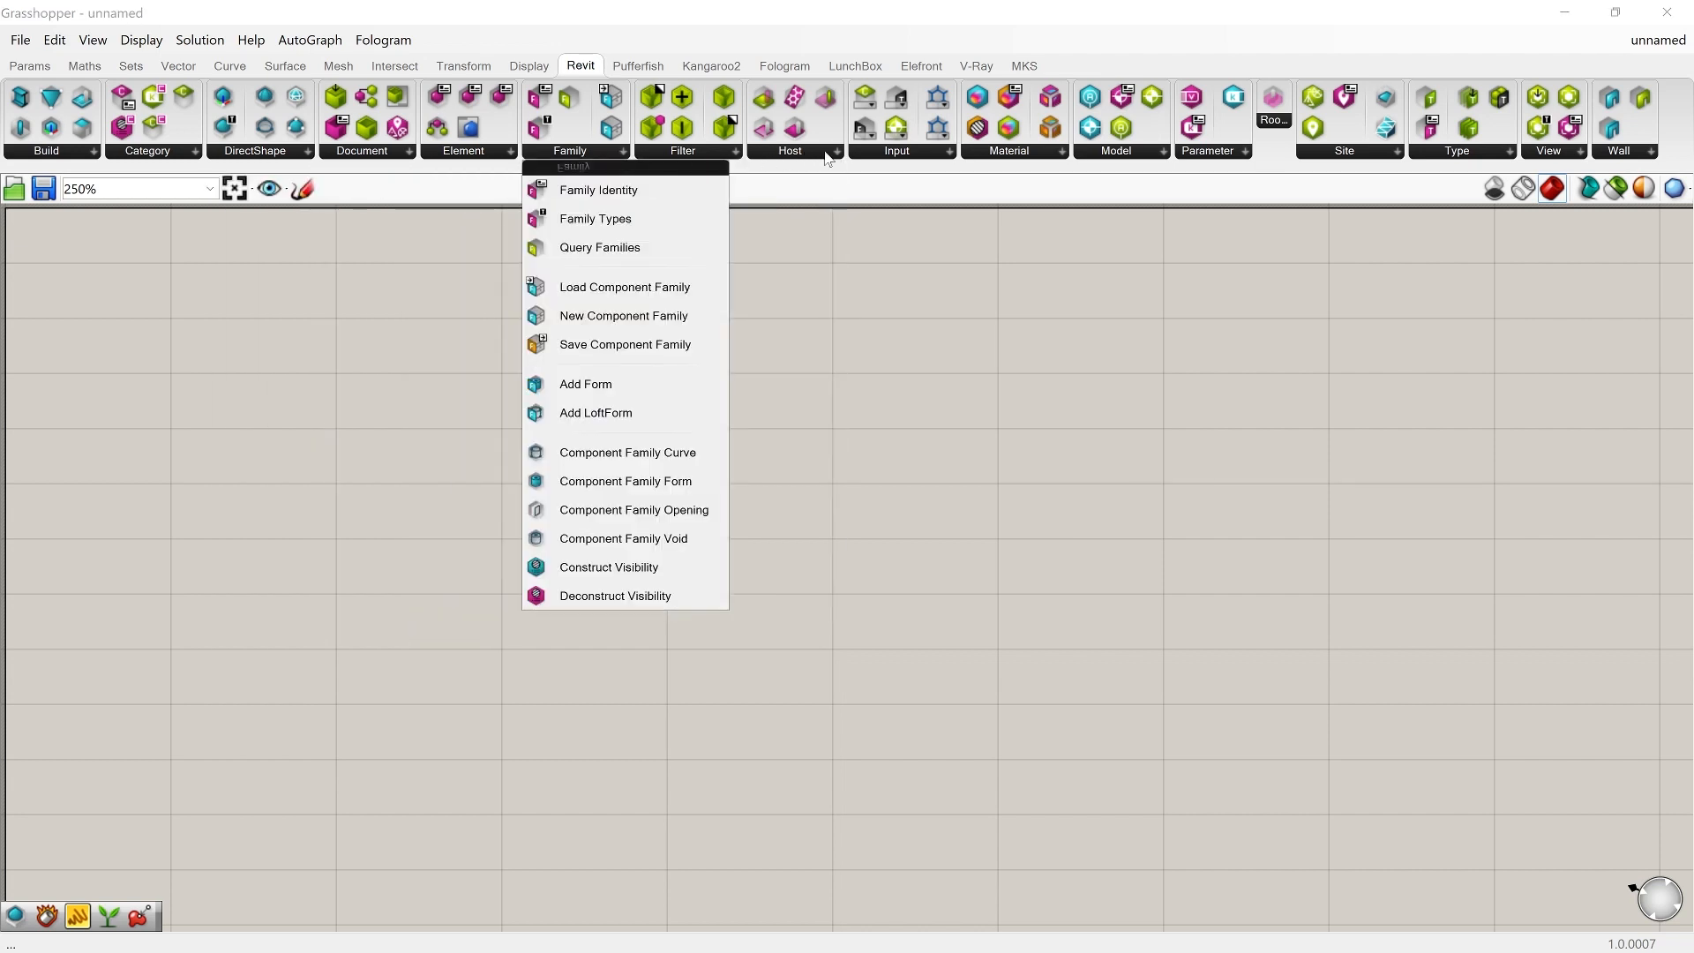
click(992, 153)
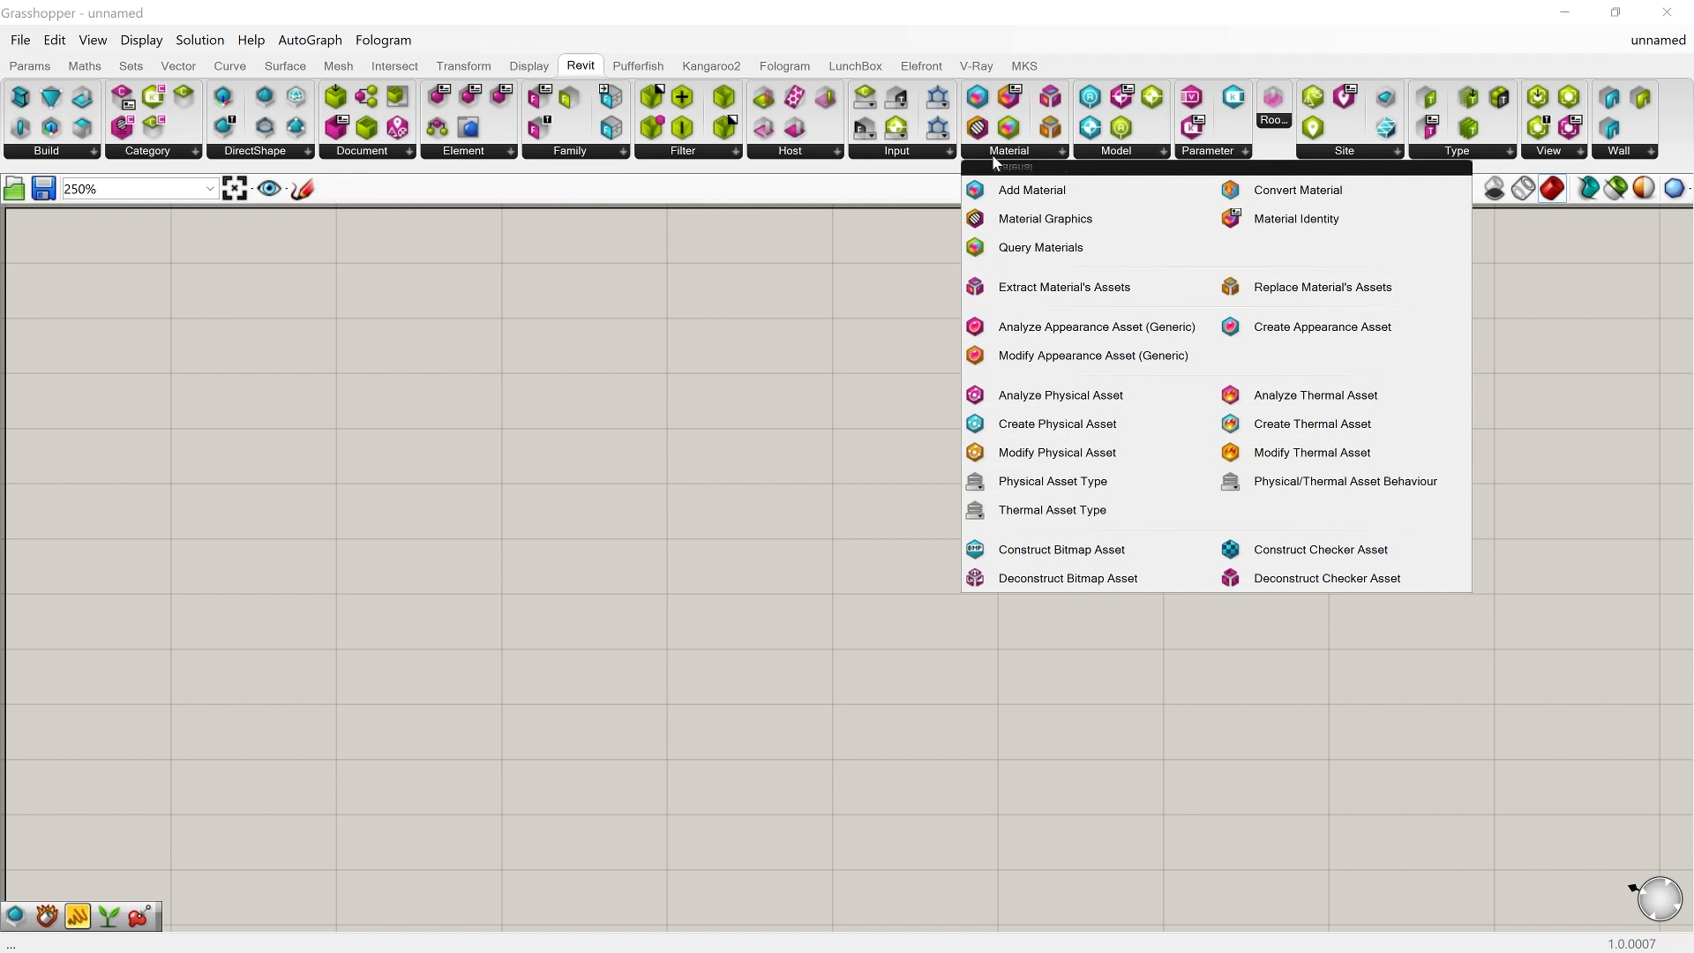
click(1618, 153)
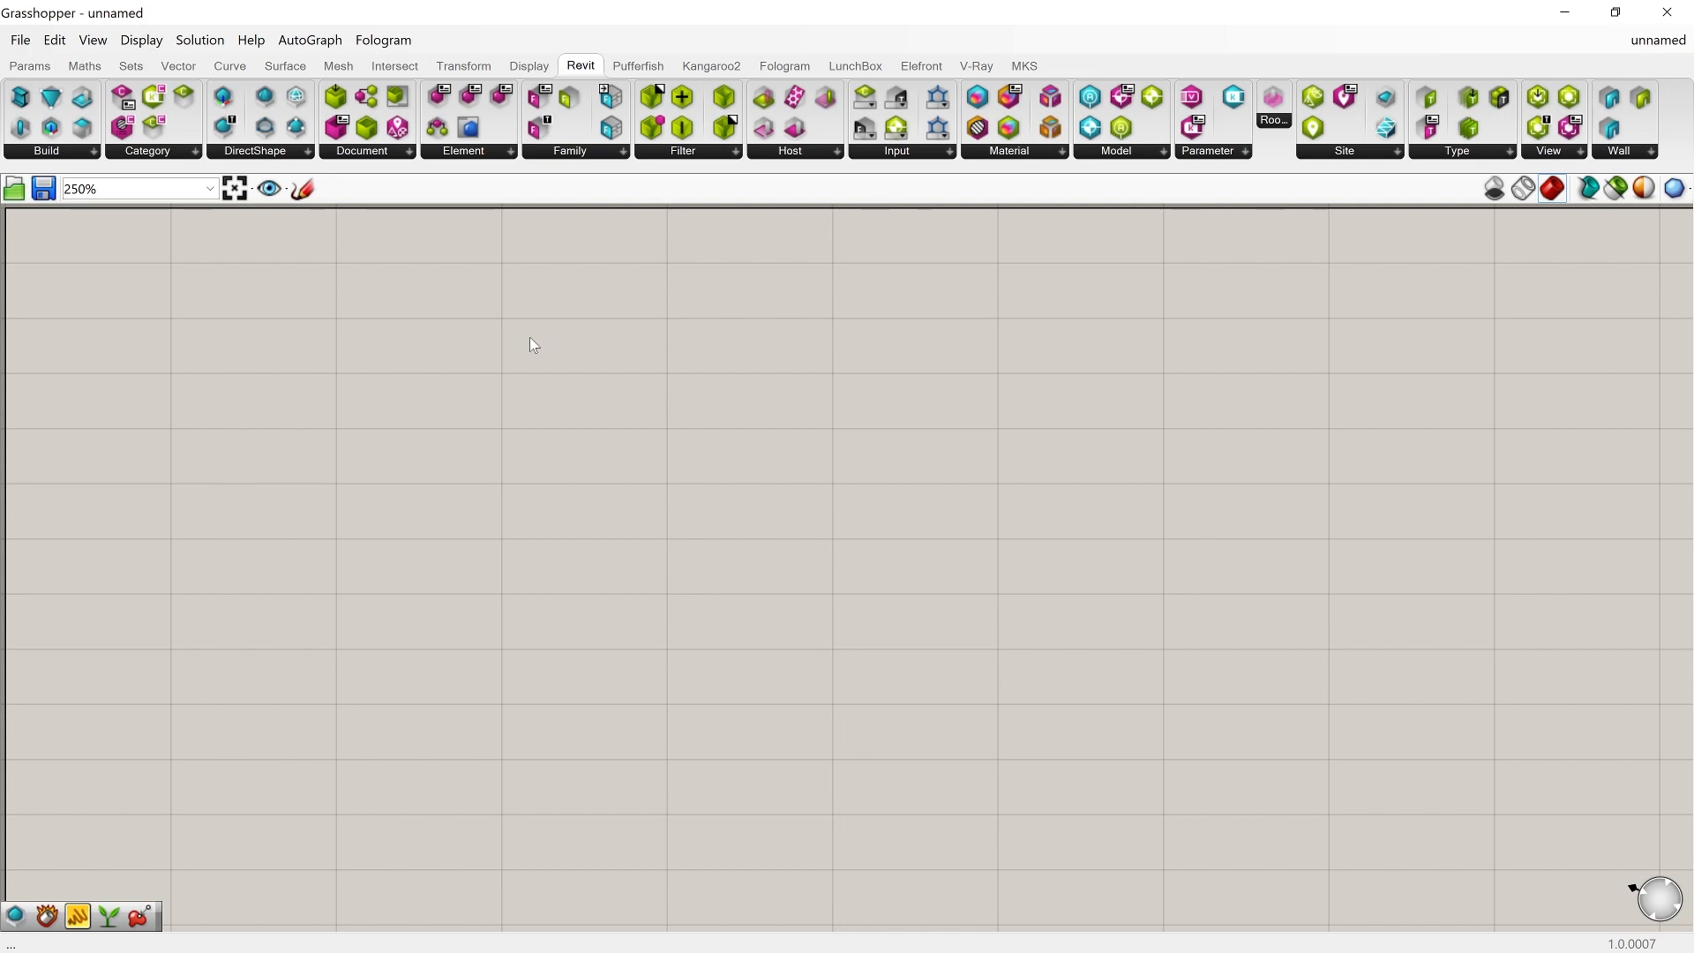
- Restore the Grasshopper window and shrink it so it sits beside the Rhino viewports
drag(595, 5, 860, 34)
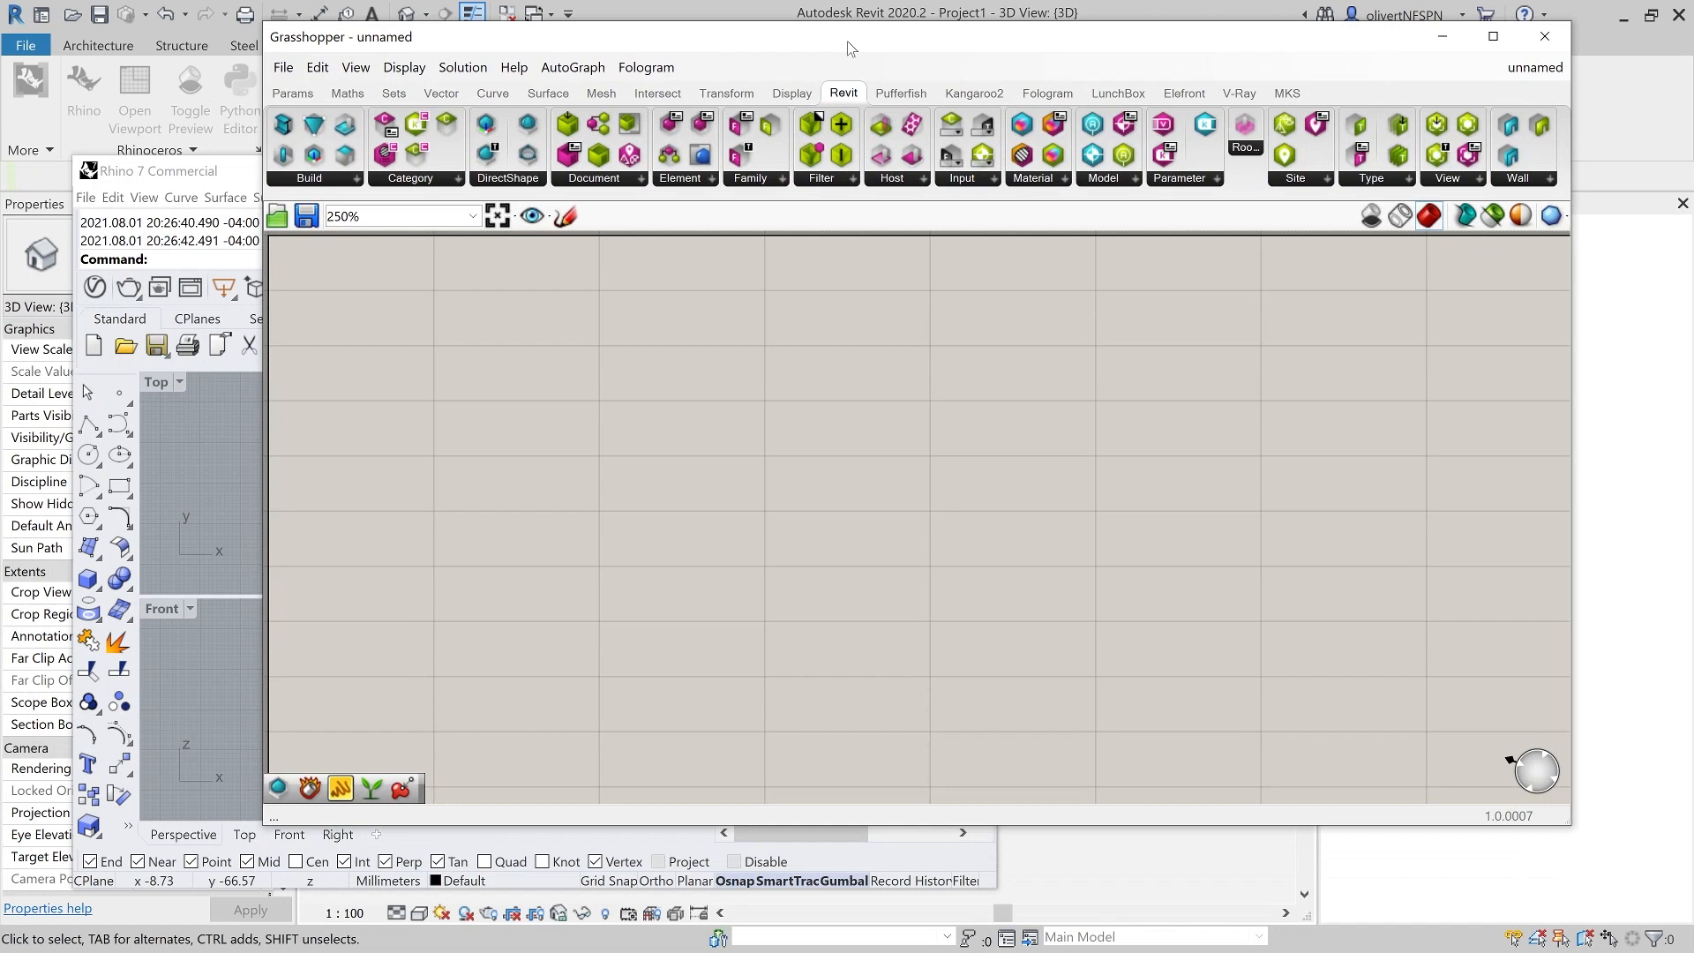
drag(257, 20, 797, 99)
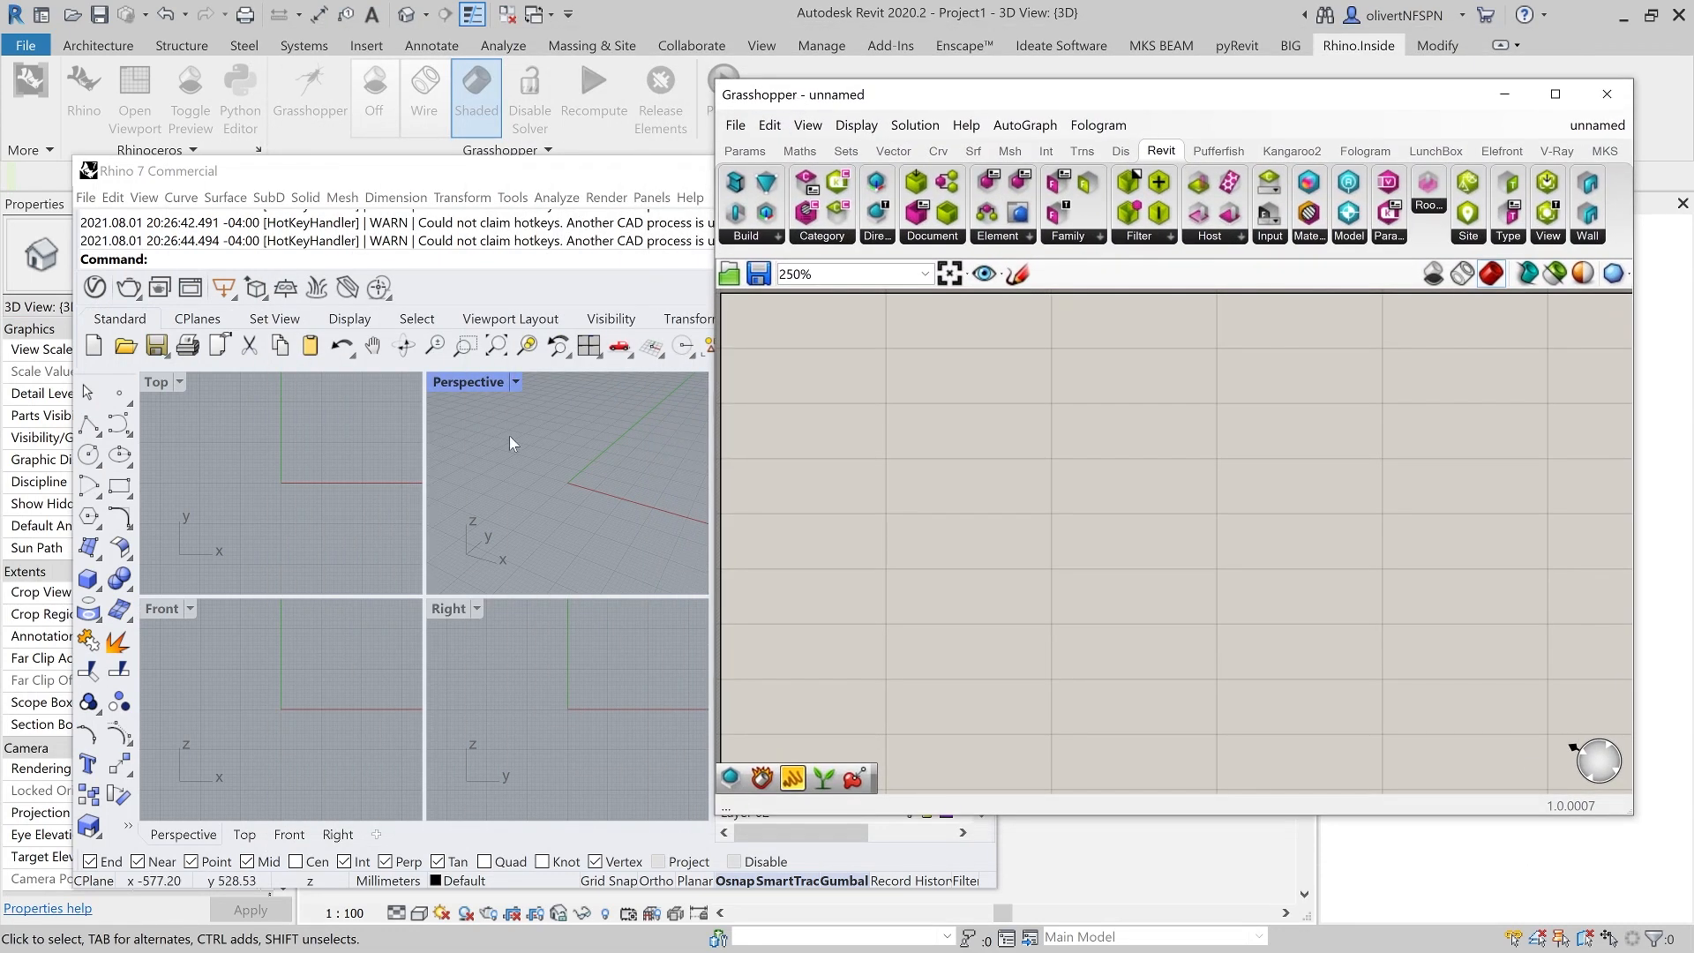
- Open the recent file SERP.3dm from the Desktop's RHINO INSIDE folder in the Rhino window
drag(487, 169, 463, 154)
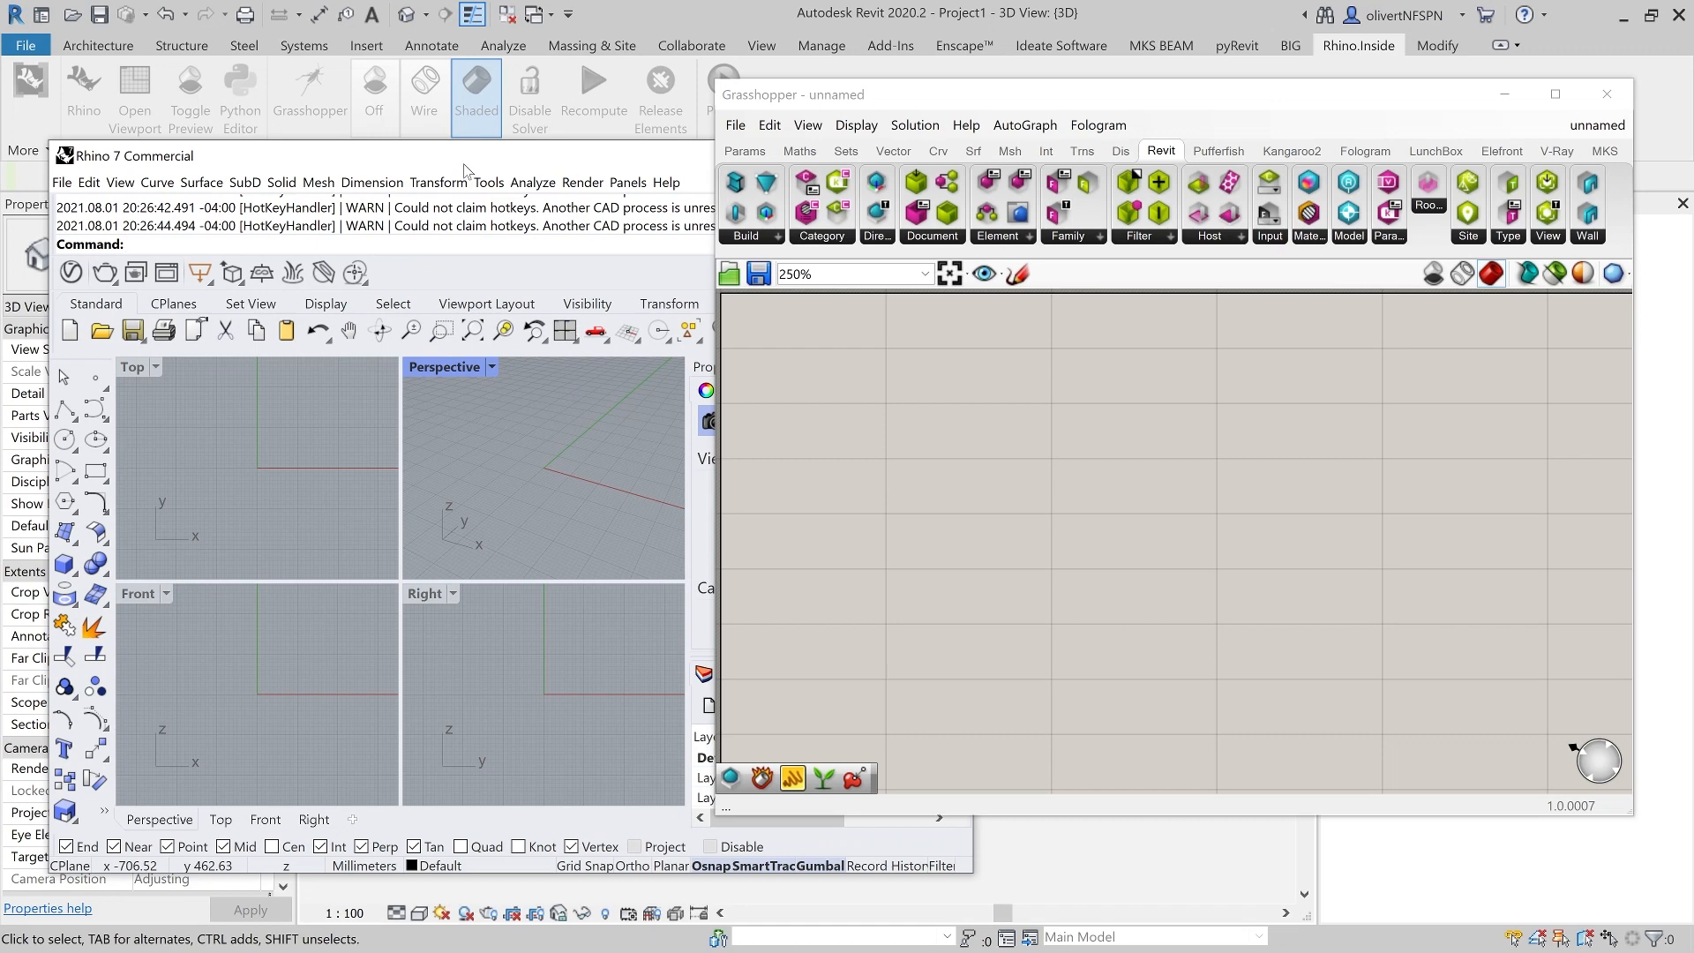
double_click(442, 371)
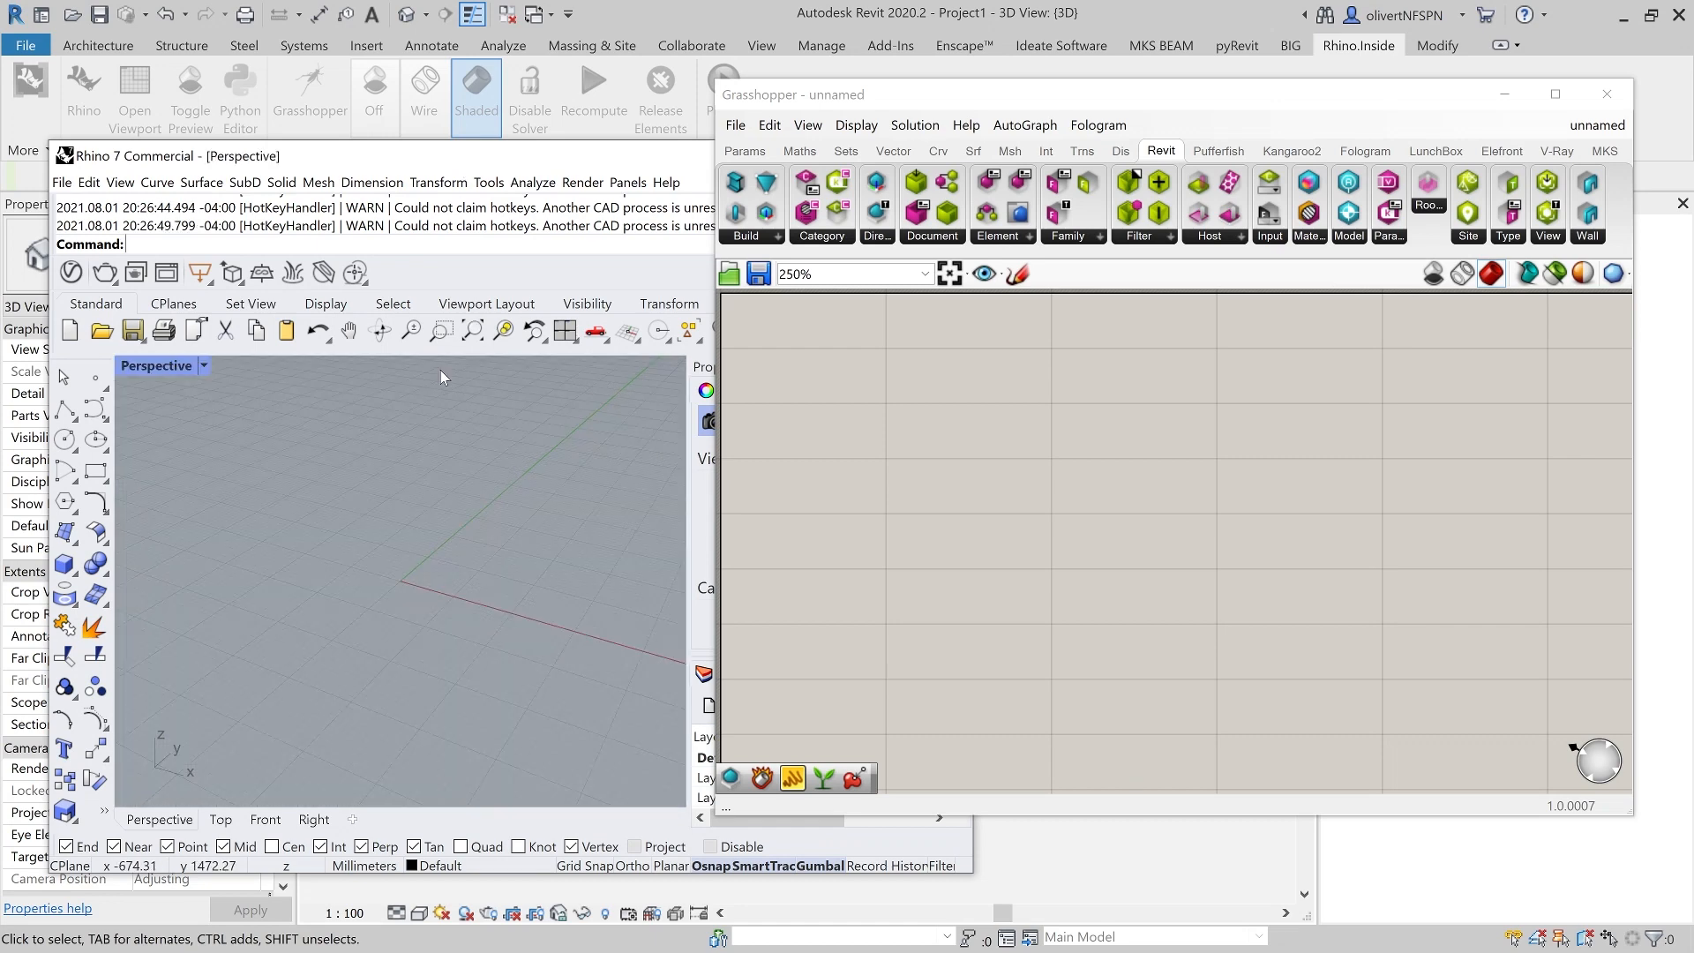
double_click(170, 368)
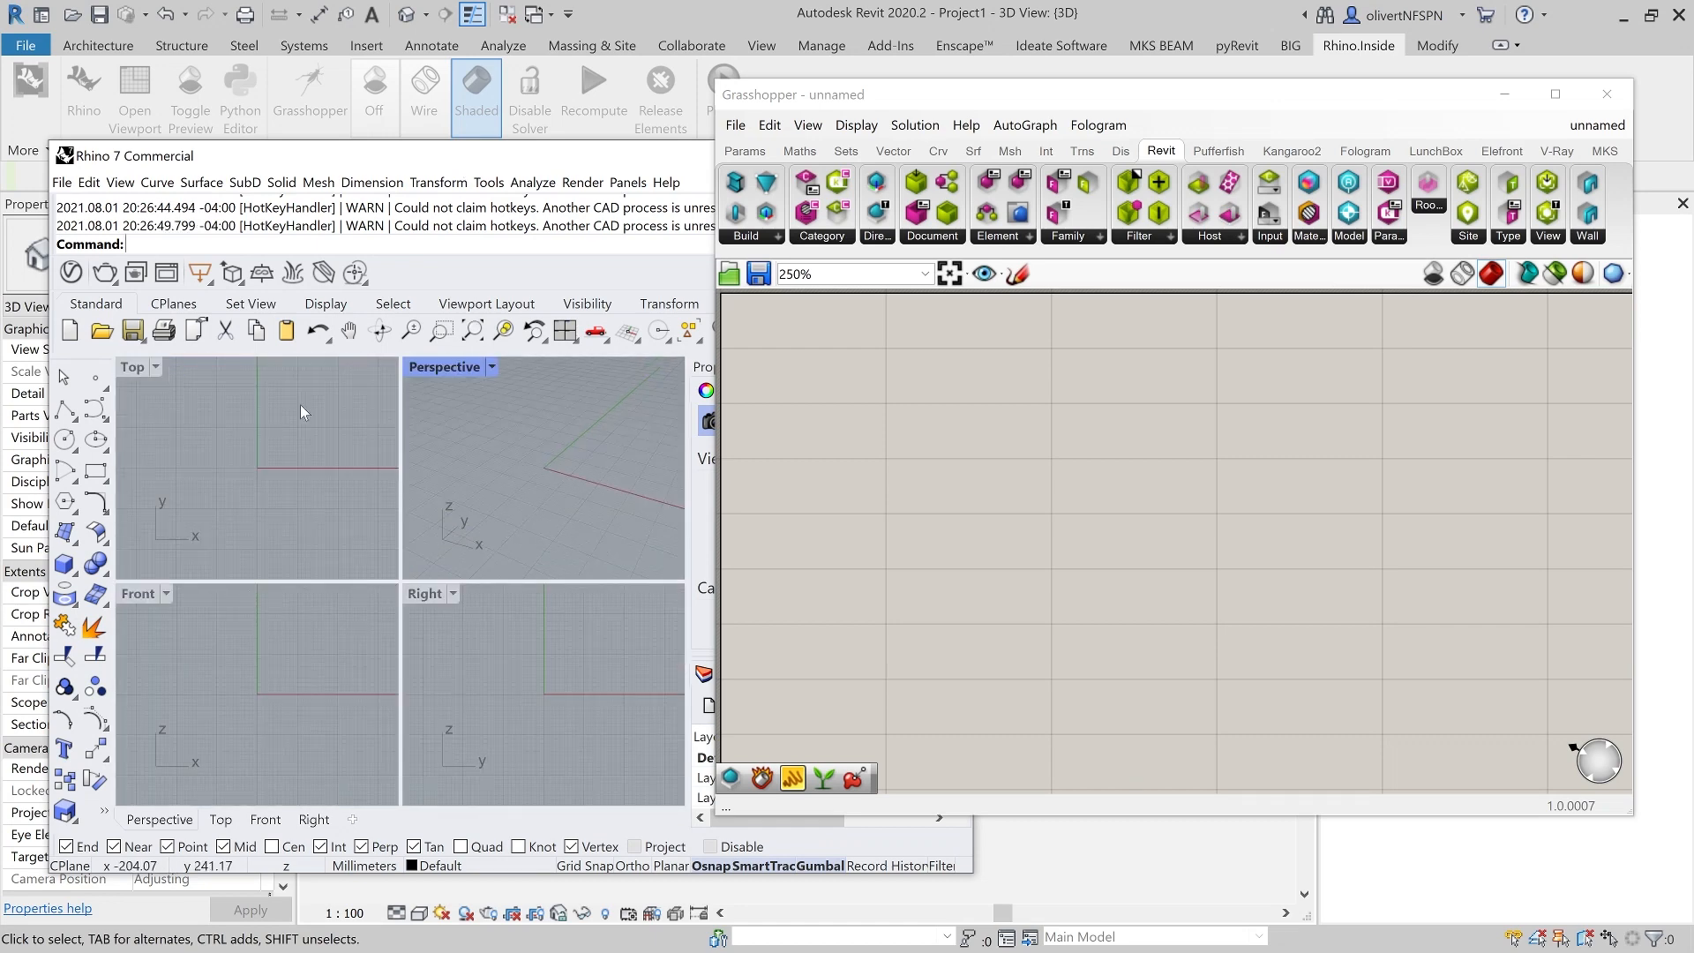
click(62, 181)
mouse_move(89, 181)
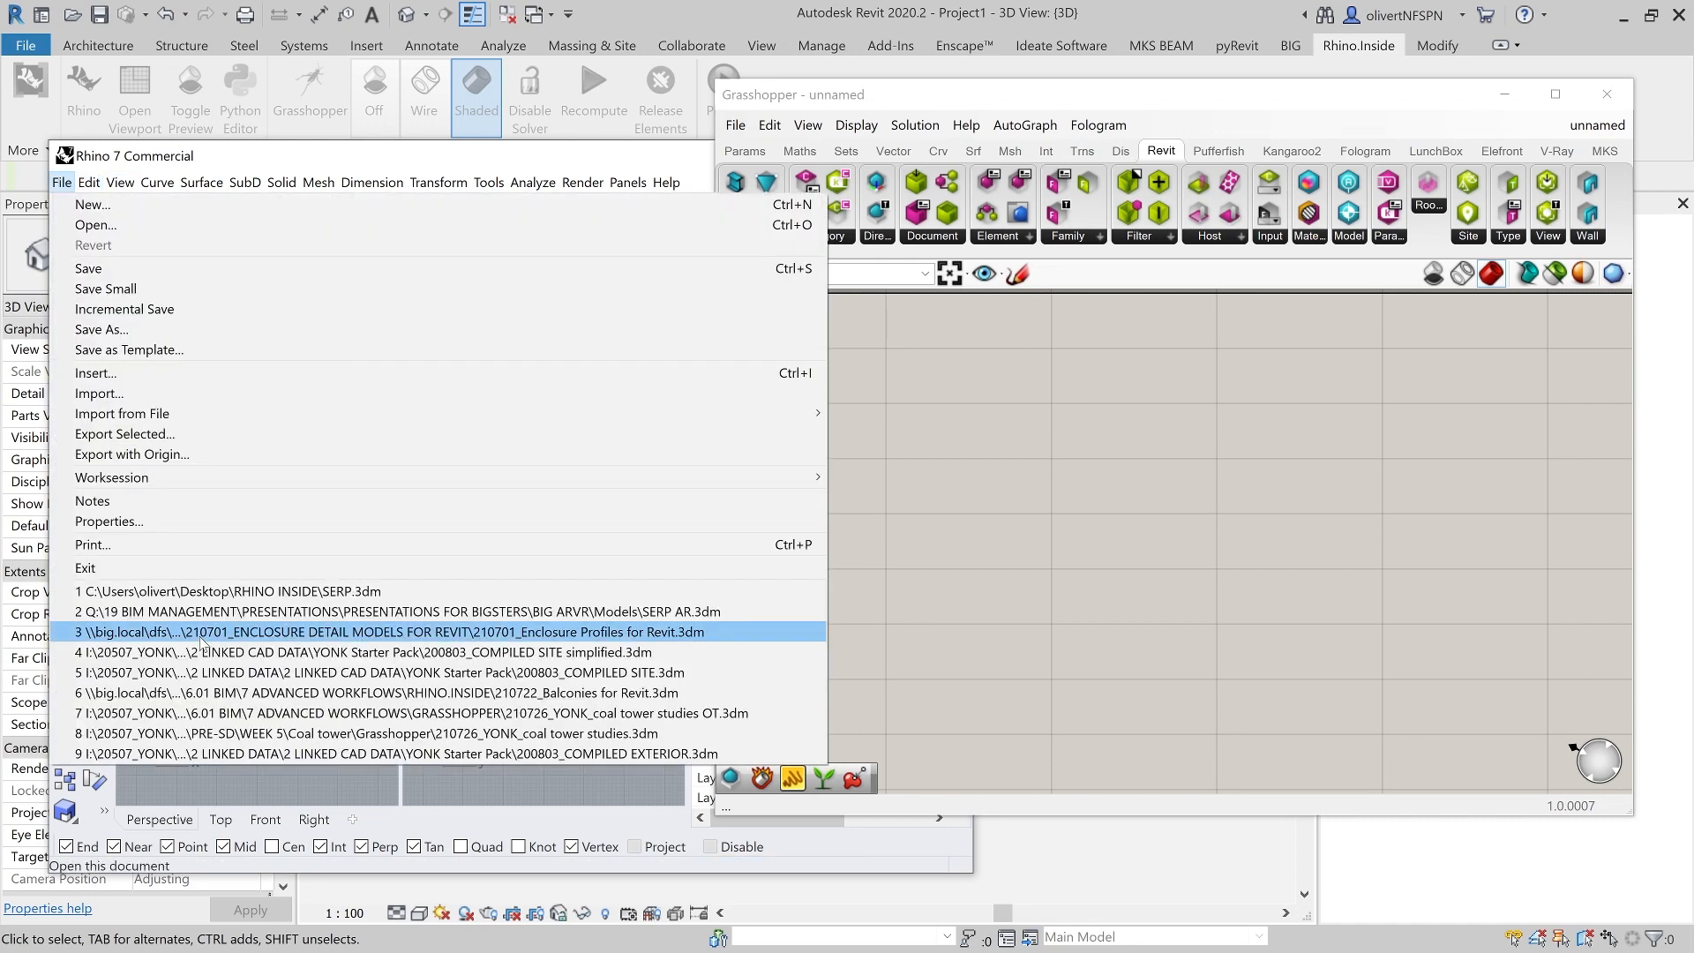
click(262, 591)
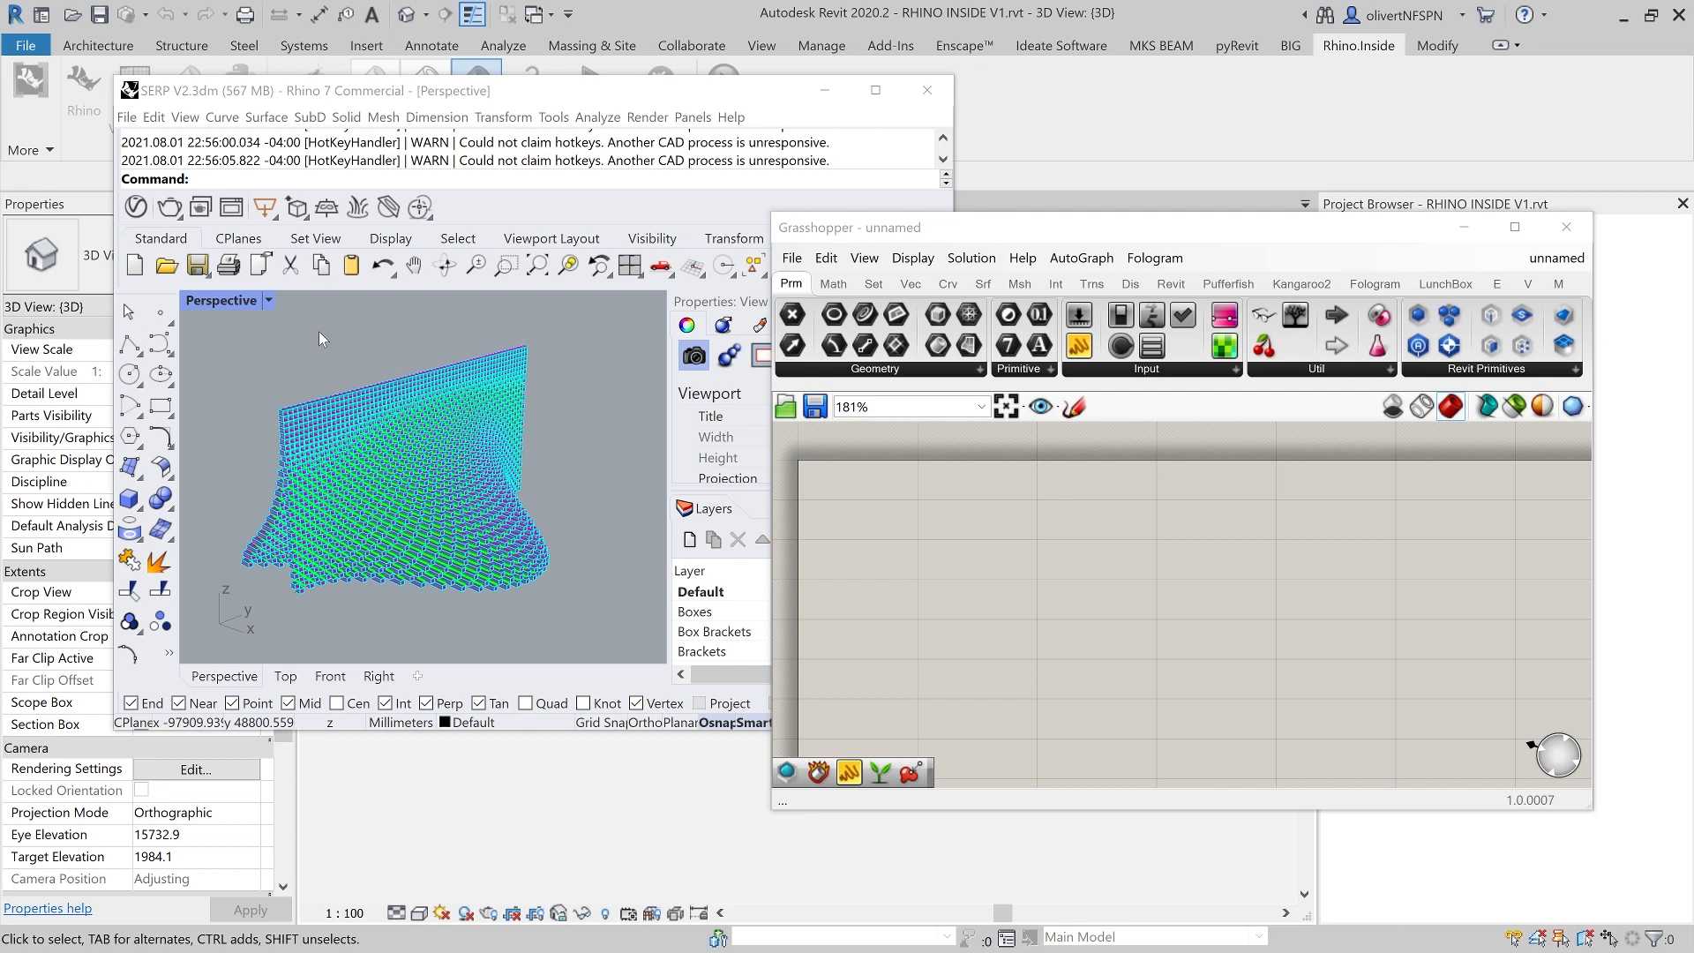
- Check the SERP model in Rhino's Perspective viewport and enlarge the Grasshopper window beside it
click(1113, 550)
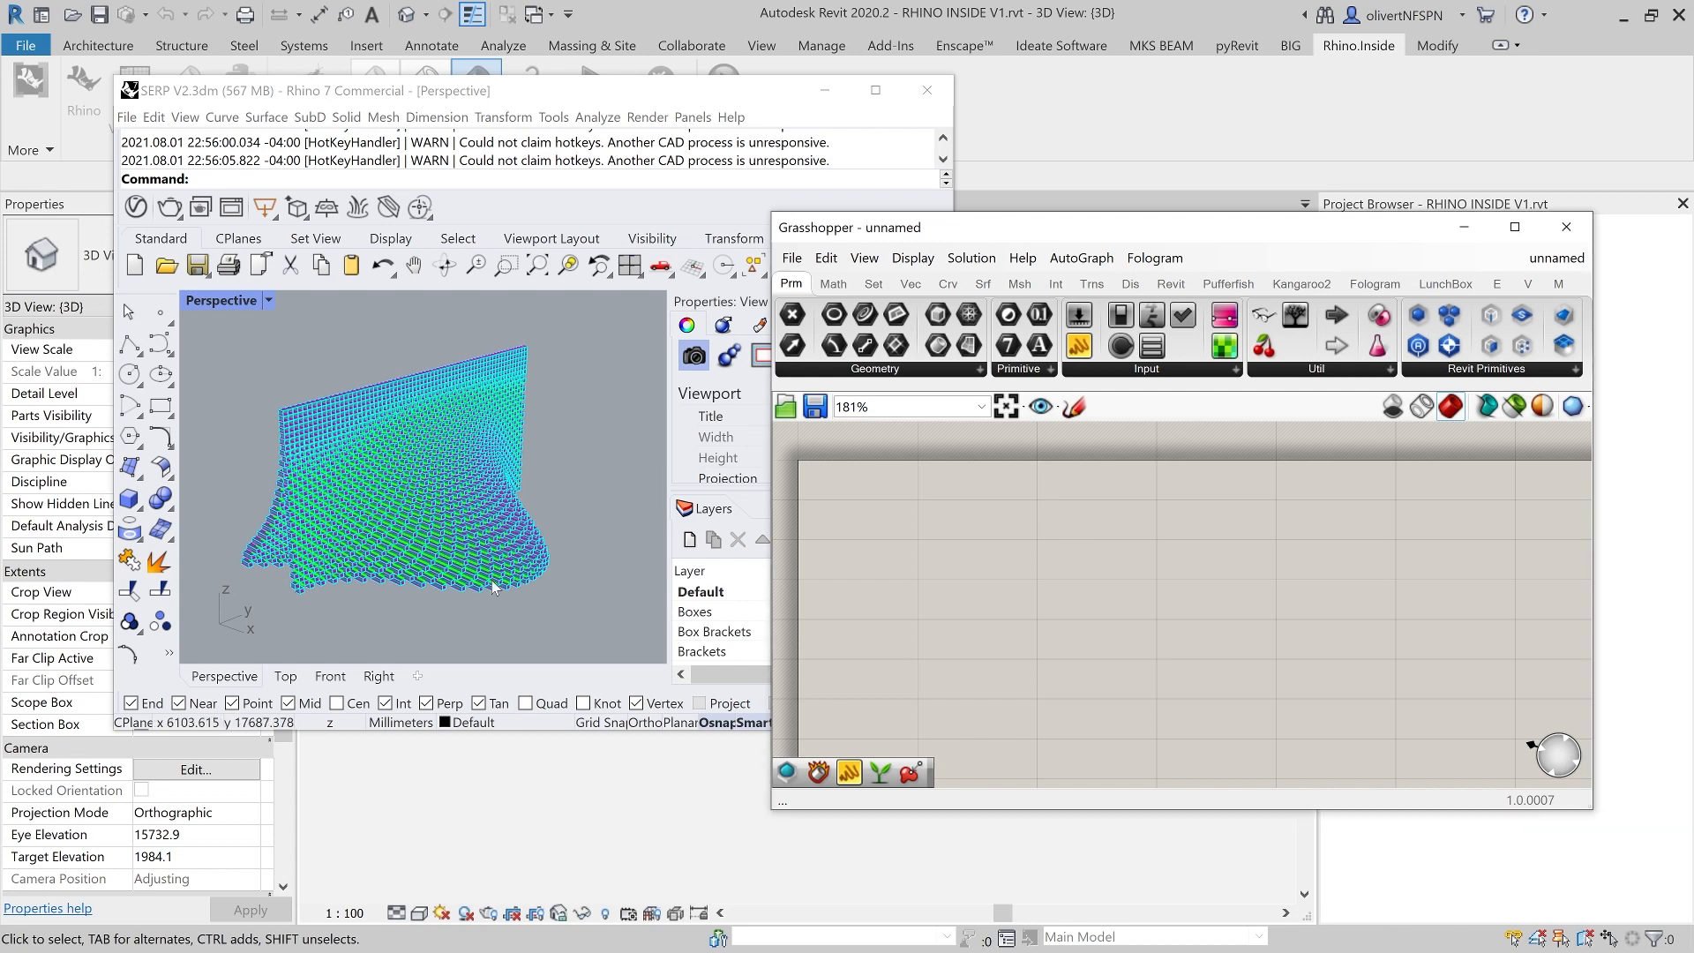
right_drag(470, 575, 500, 574)
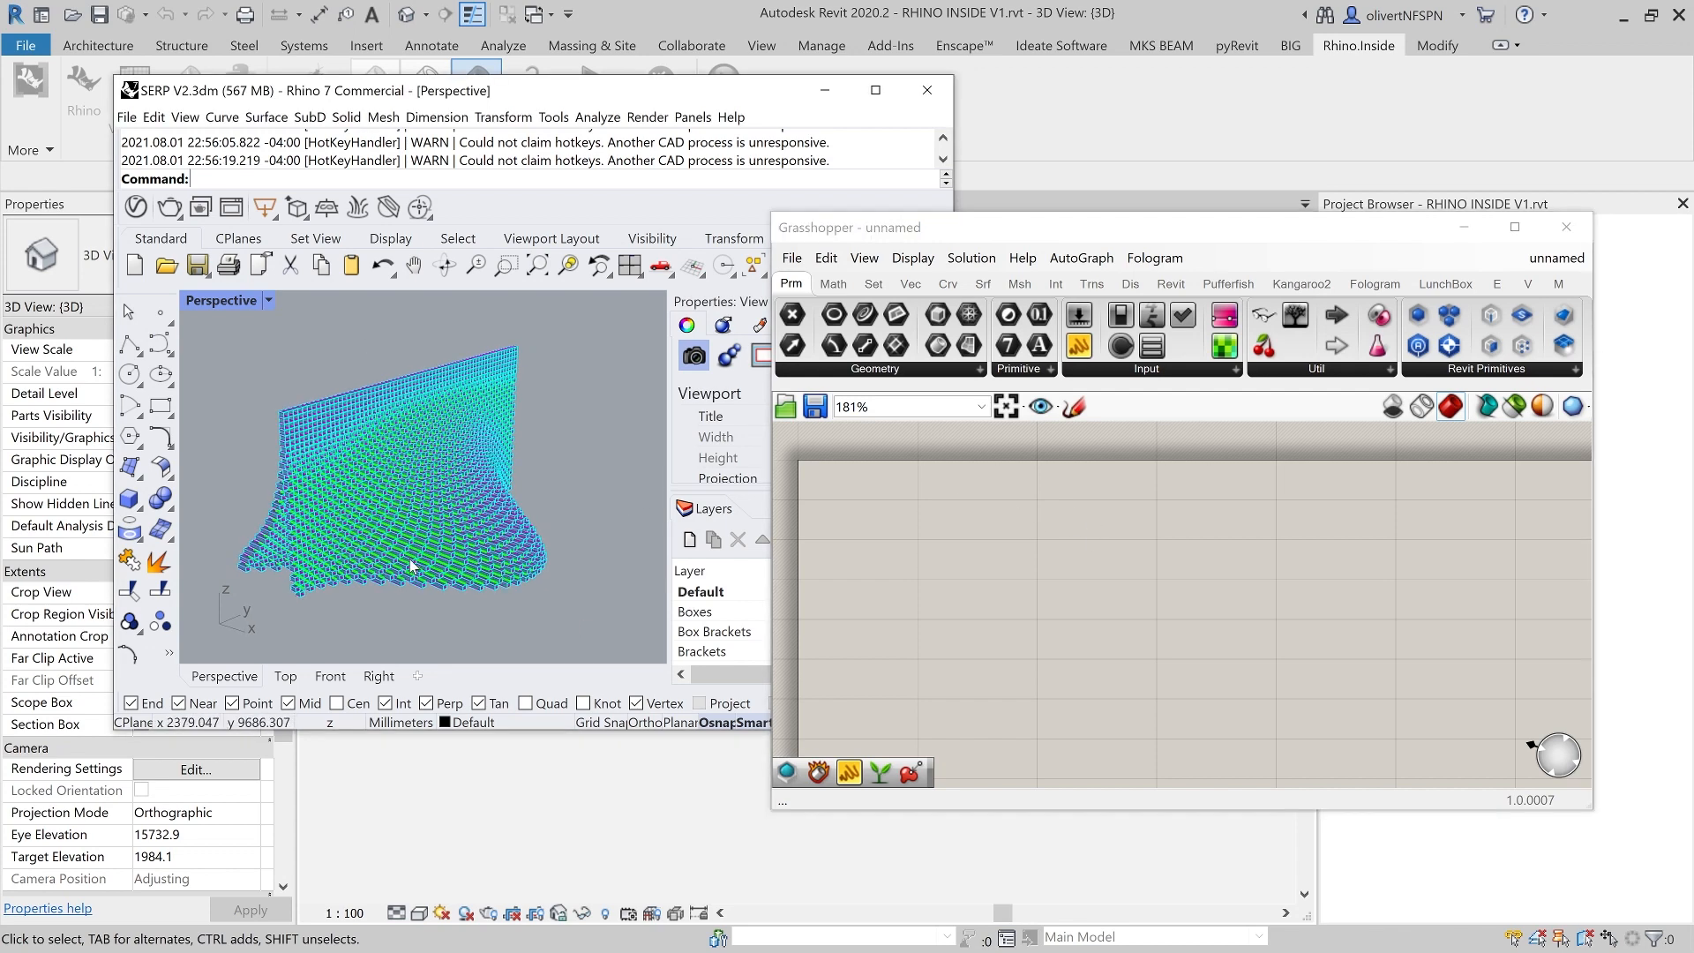
click(1080, 559)
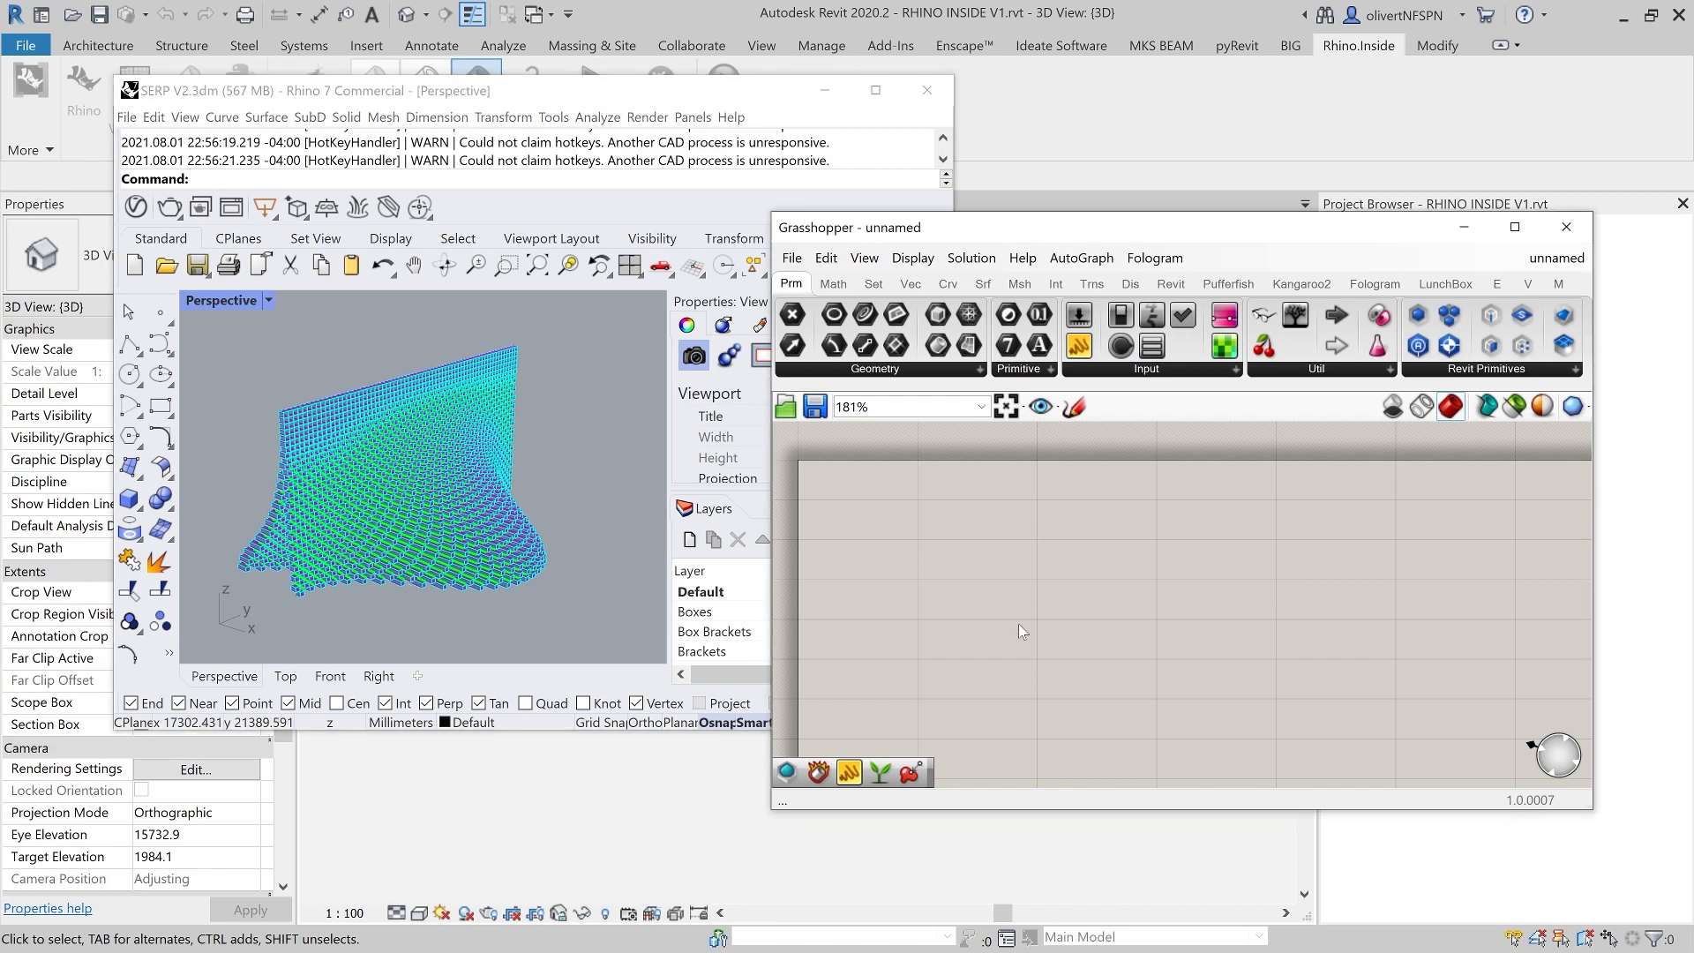
drag(775, 815, 754, 880)
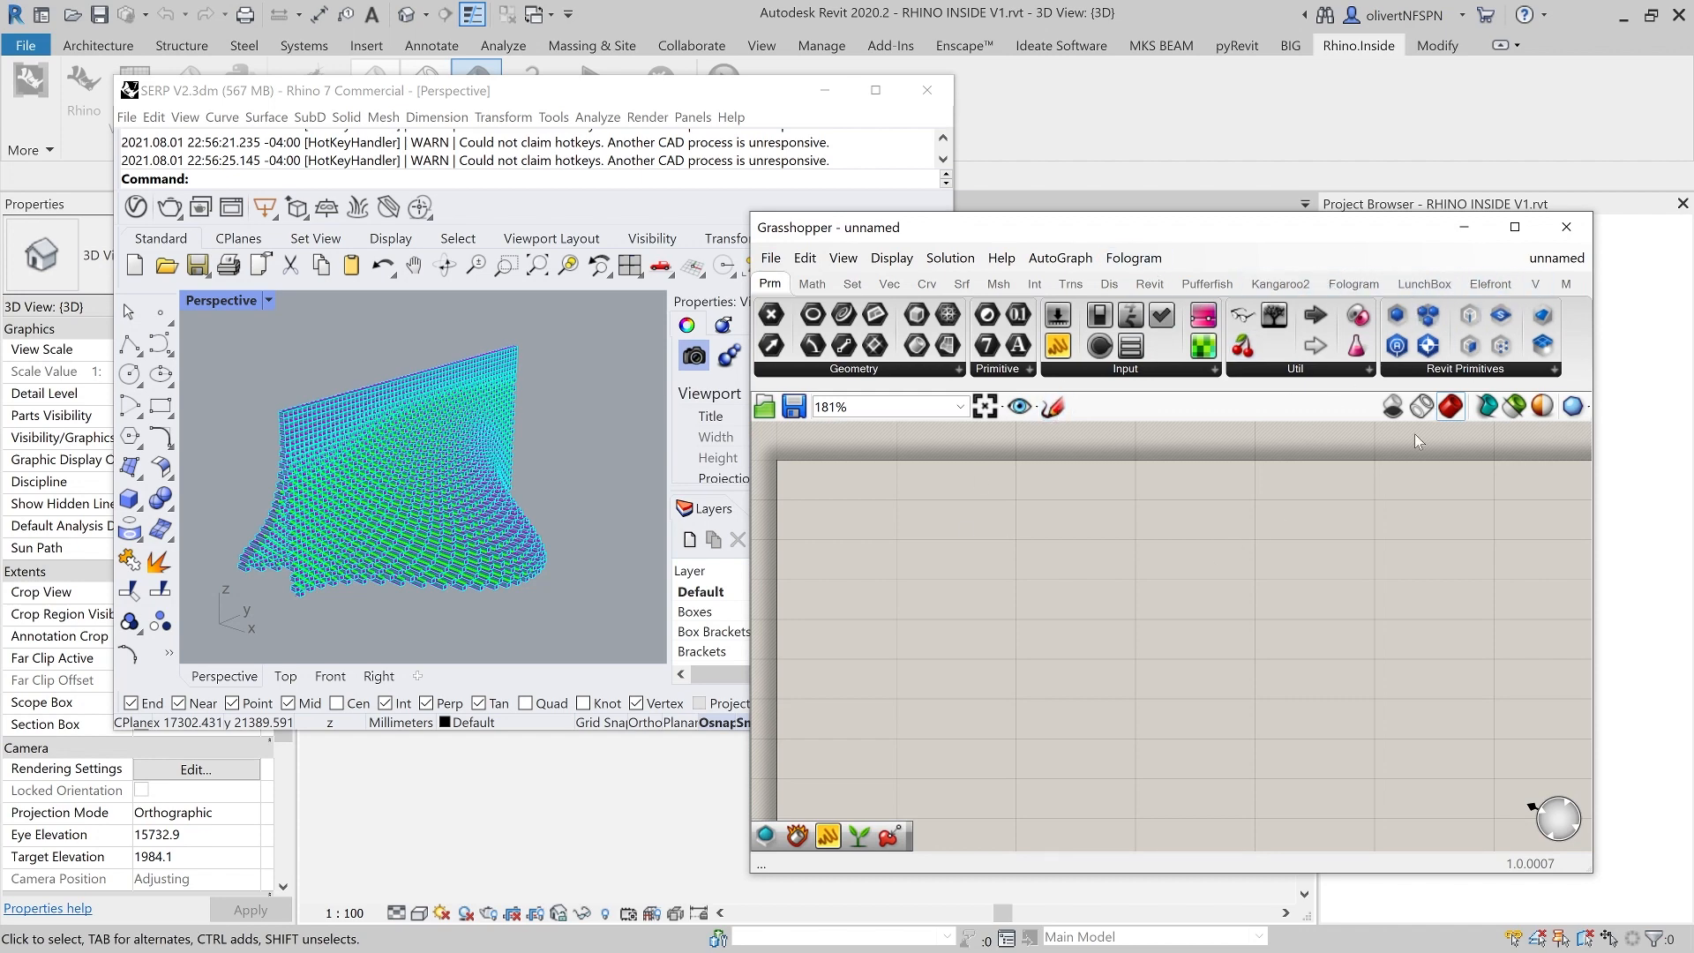
drag(1124, 237, 1127, 226)
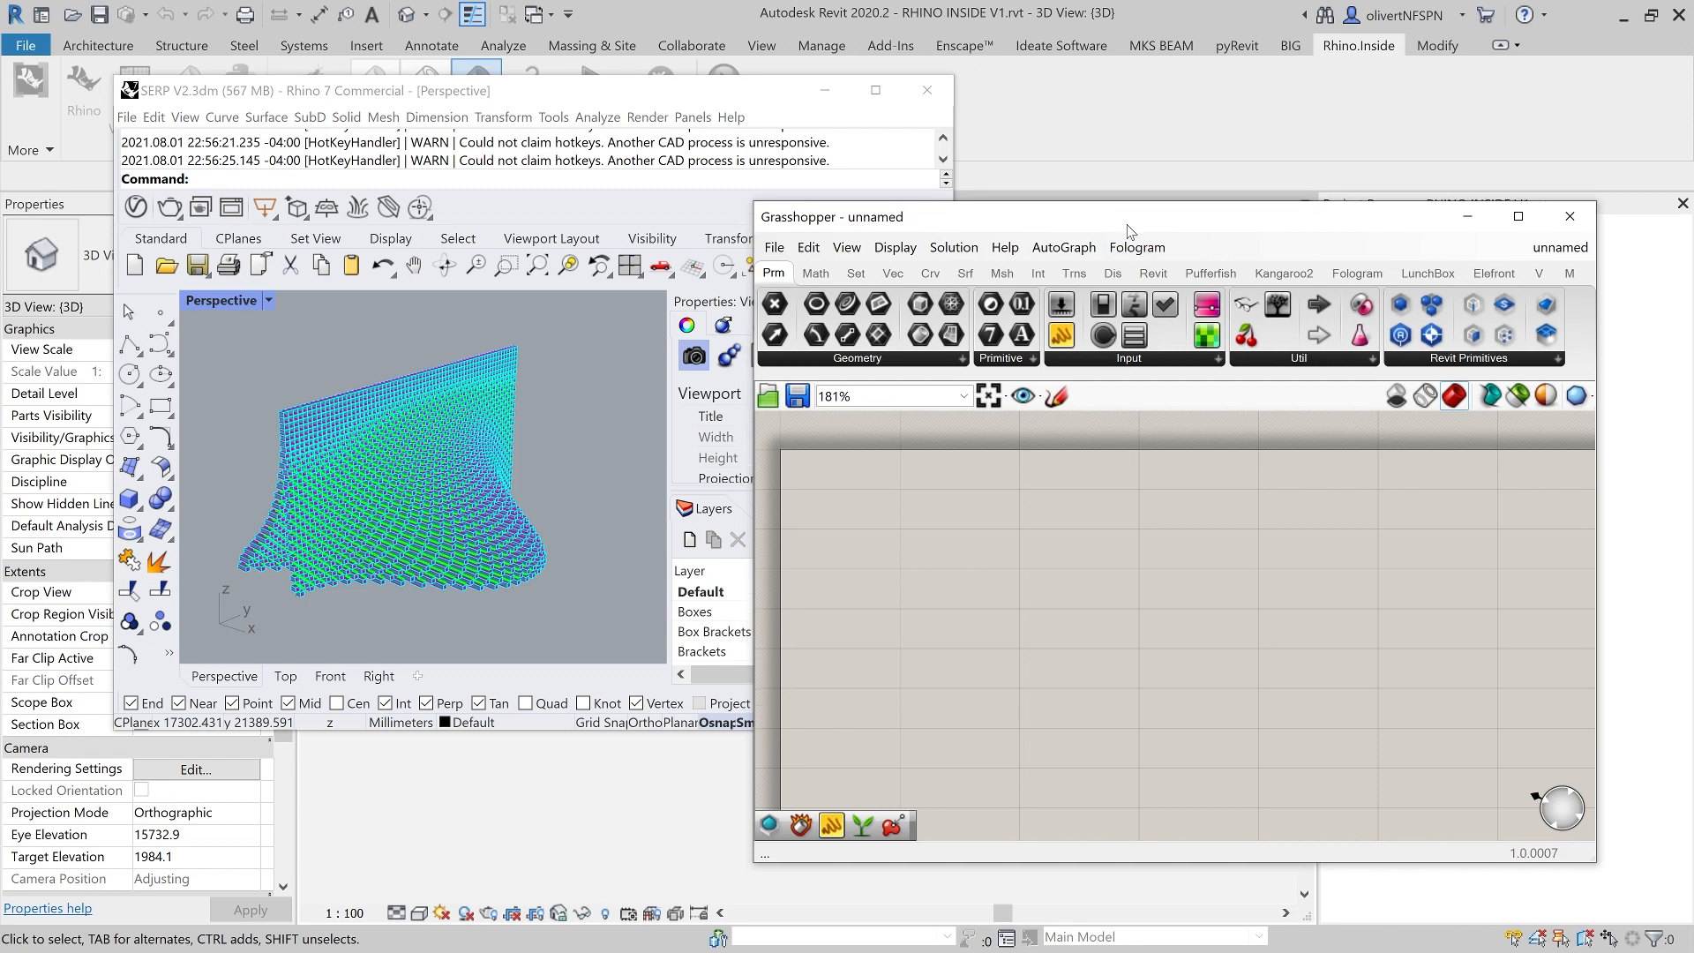
- Add a Reference by Layer component to the middle of the Grasshopper canvas
double_click(1047, 619)
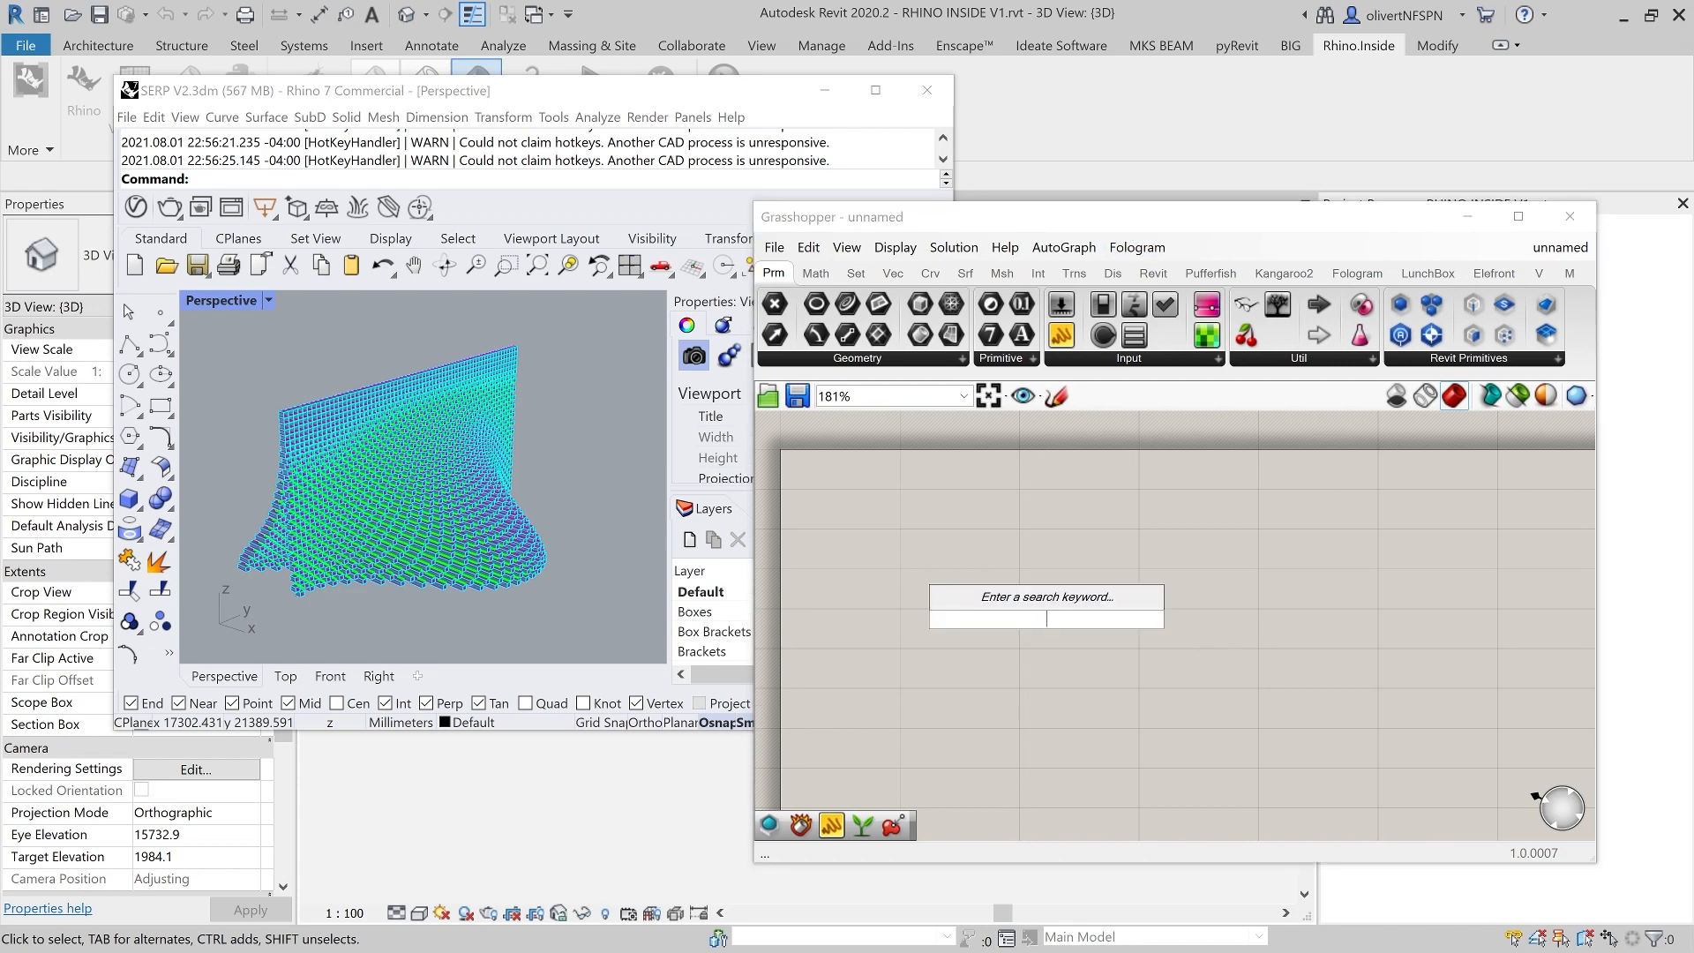
text(ref)
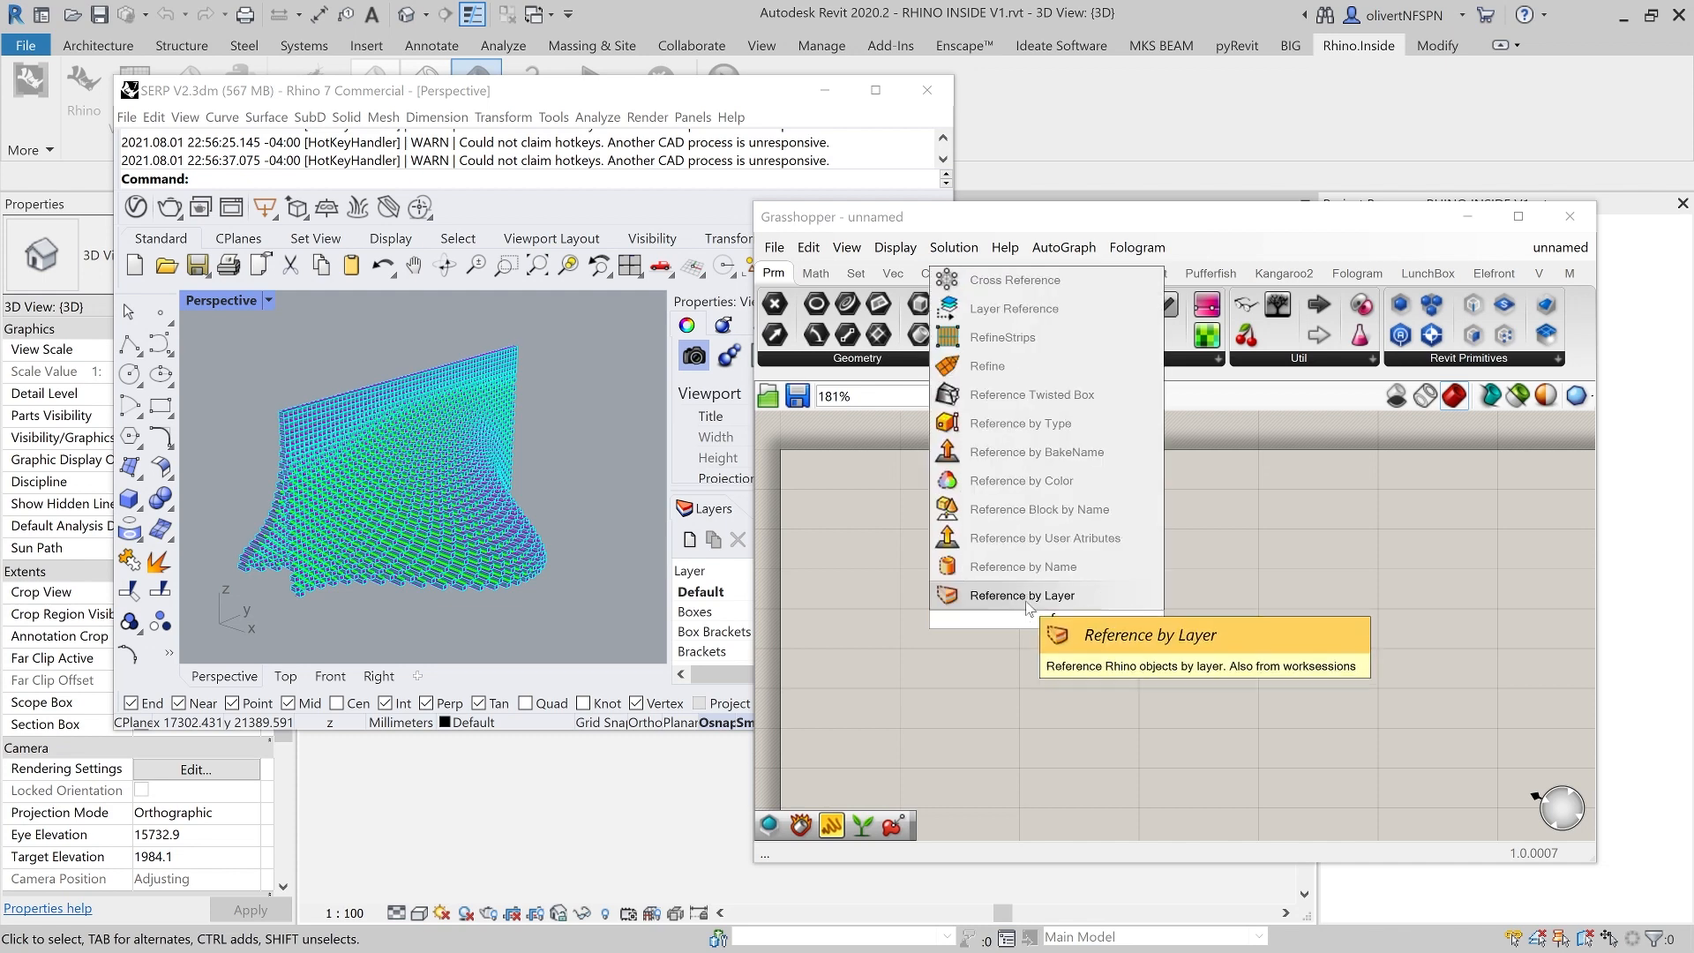
click(1074, 598)
drag(1055, 616, 1111, 605)
click(1072, 551)
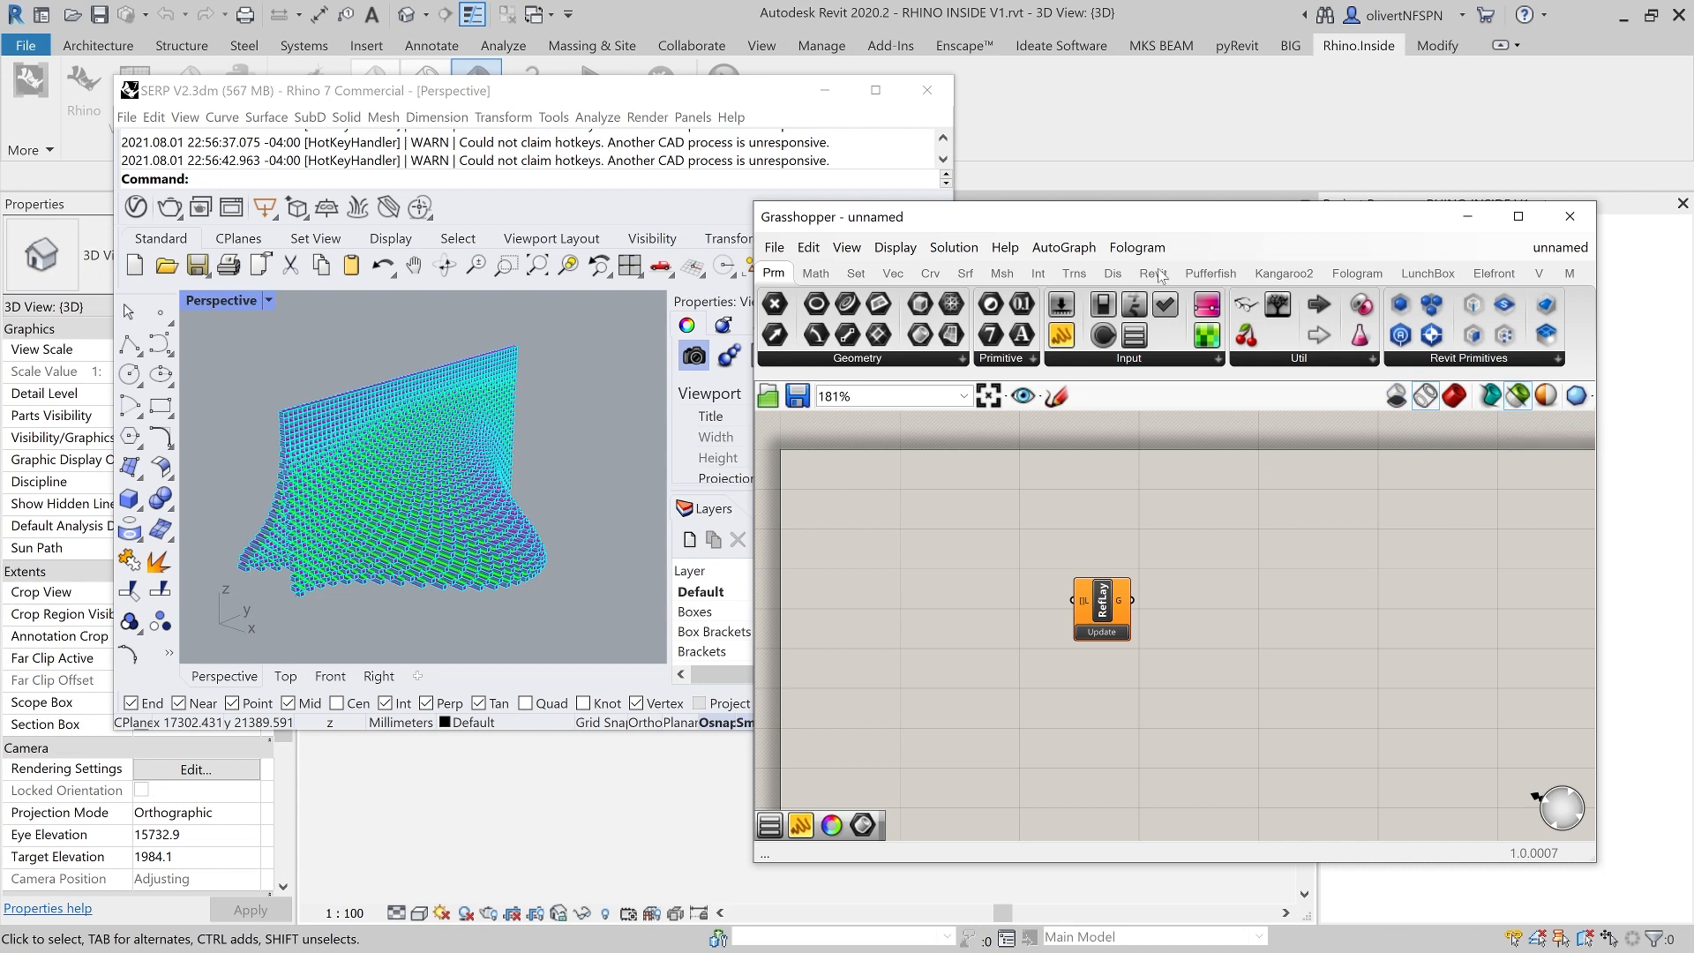
- Set Revit's Grasshopper preview to Wire and bring the Grasshopper and Rhino windows back to the front
click(1069, 144)
click(426, 99)
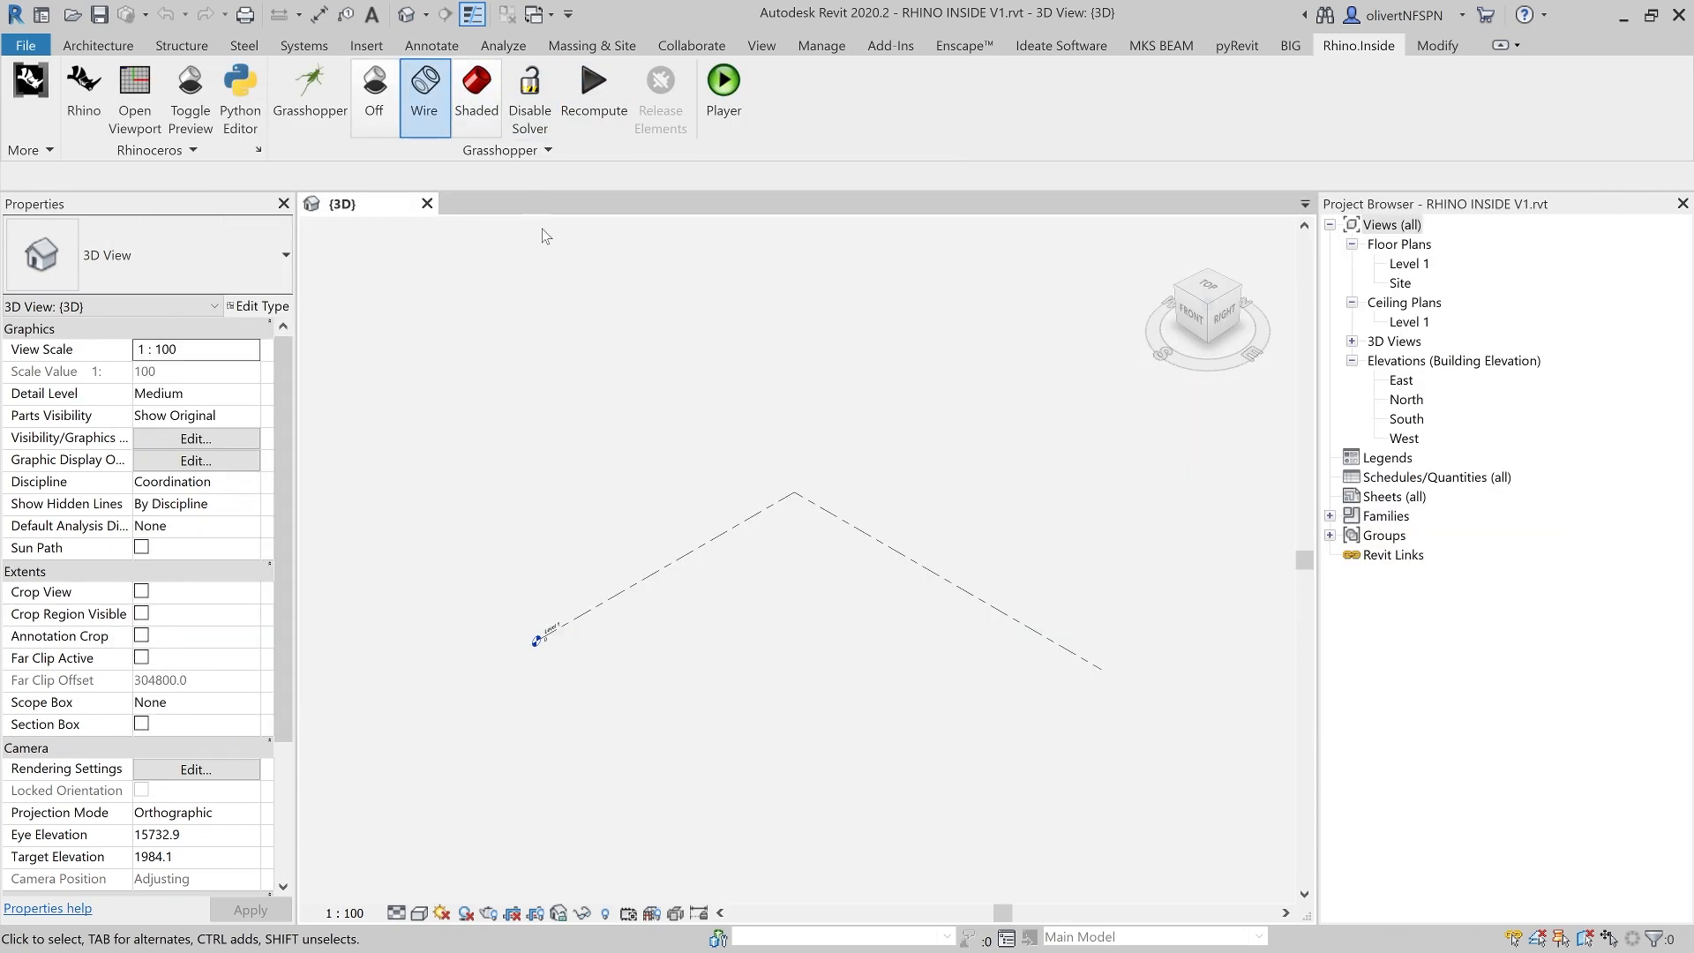
click(309, 92)
right_drag(601, 443, 487, 506)
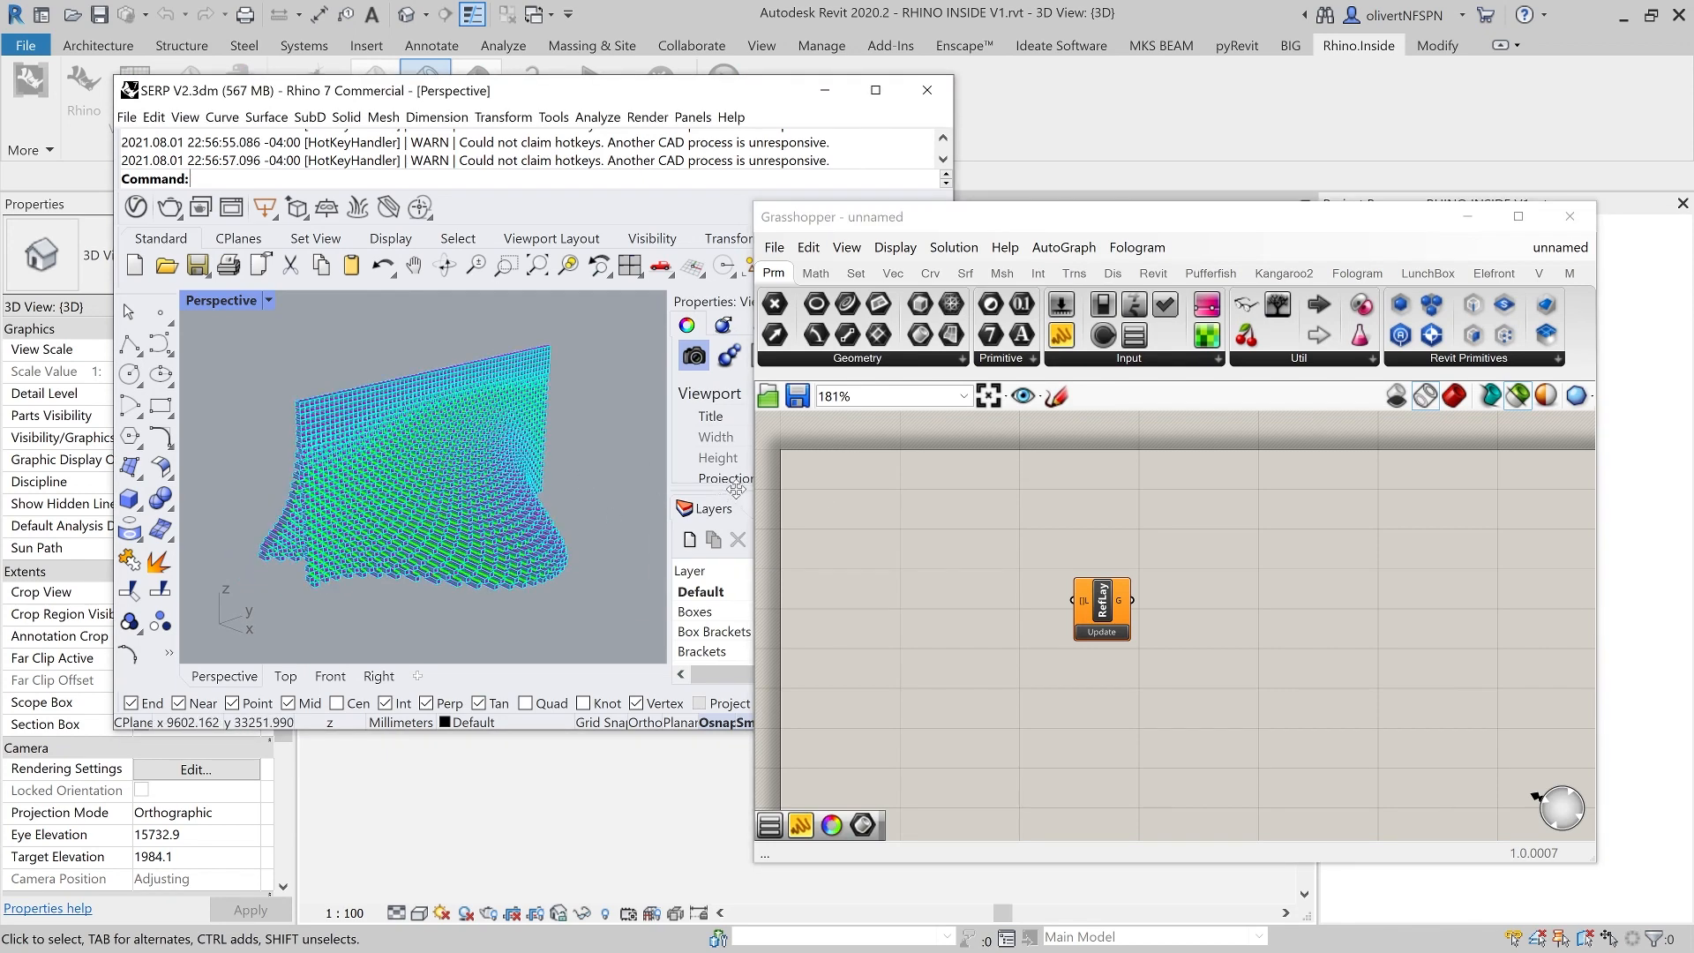
- Move the Rhino and Grasshopper windows apart to expose the layer names in Rhino
click(715, 615)
drag(871, 223, 914, 263)
drag(660, 95, 637, 80)
drag(899, 248, 896, 253)
- Add a Bifocals component near the canvas corner to label components, and move Reference by Layer slightly lower
drag(1287, 352, 902, 529)
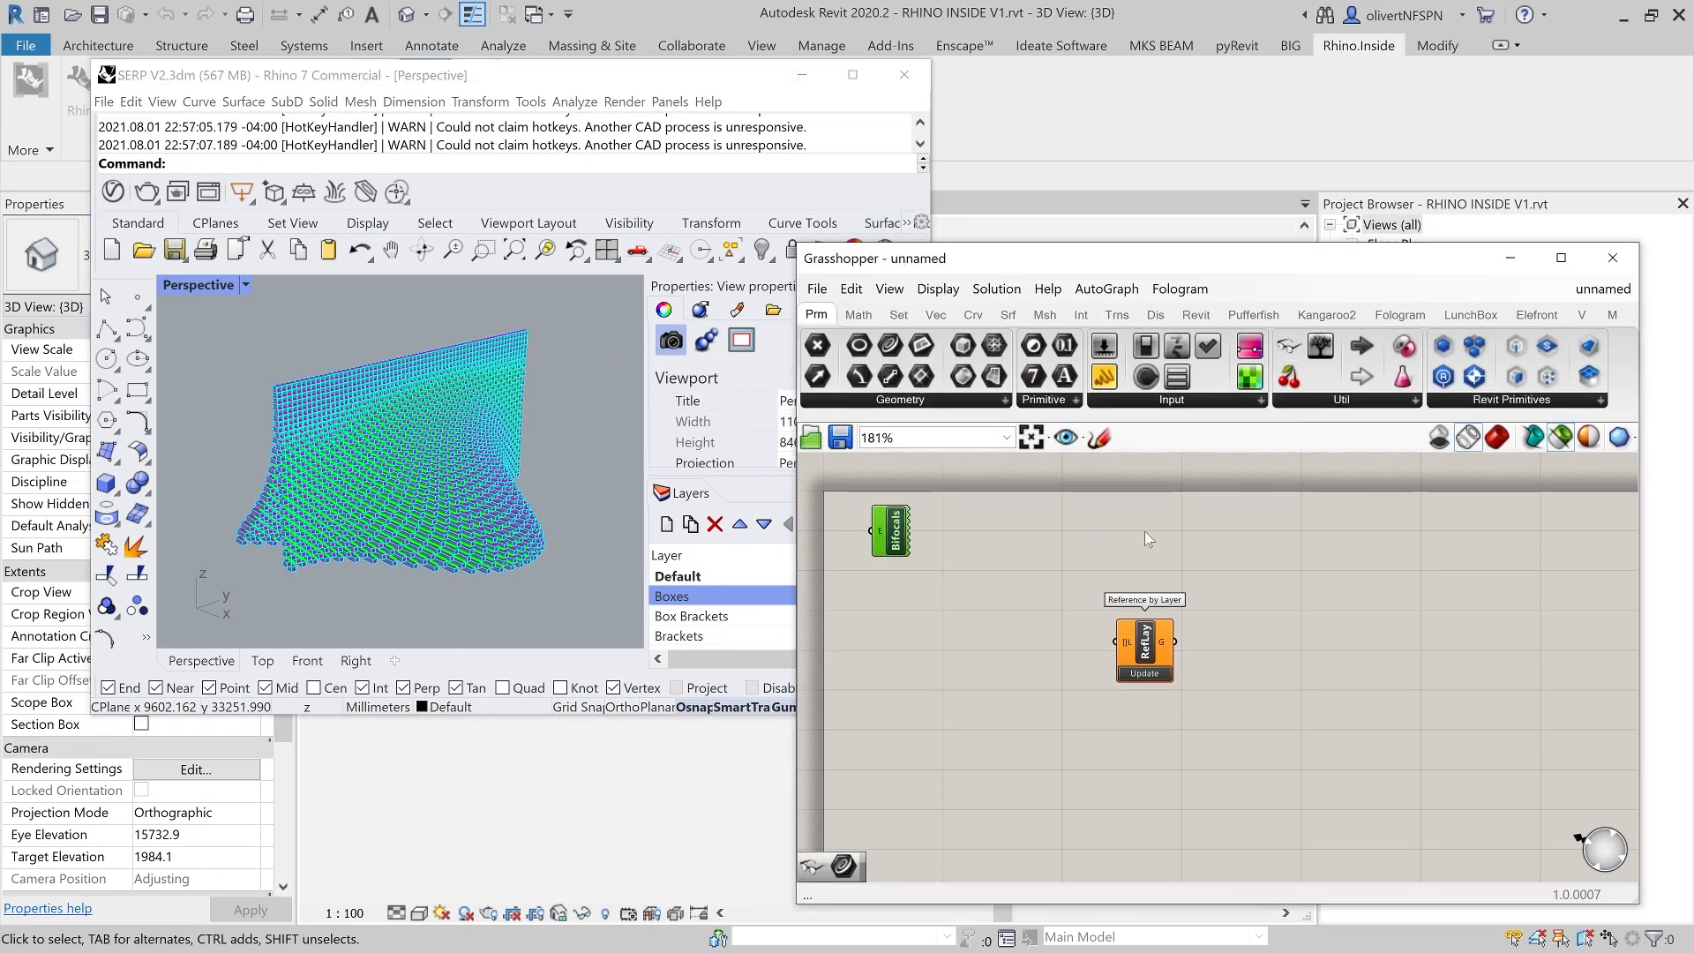
drag(1152, 642, 1139, 675)
click(579, 576)
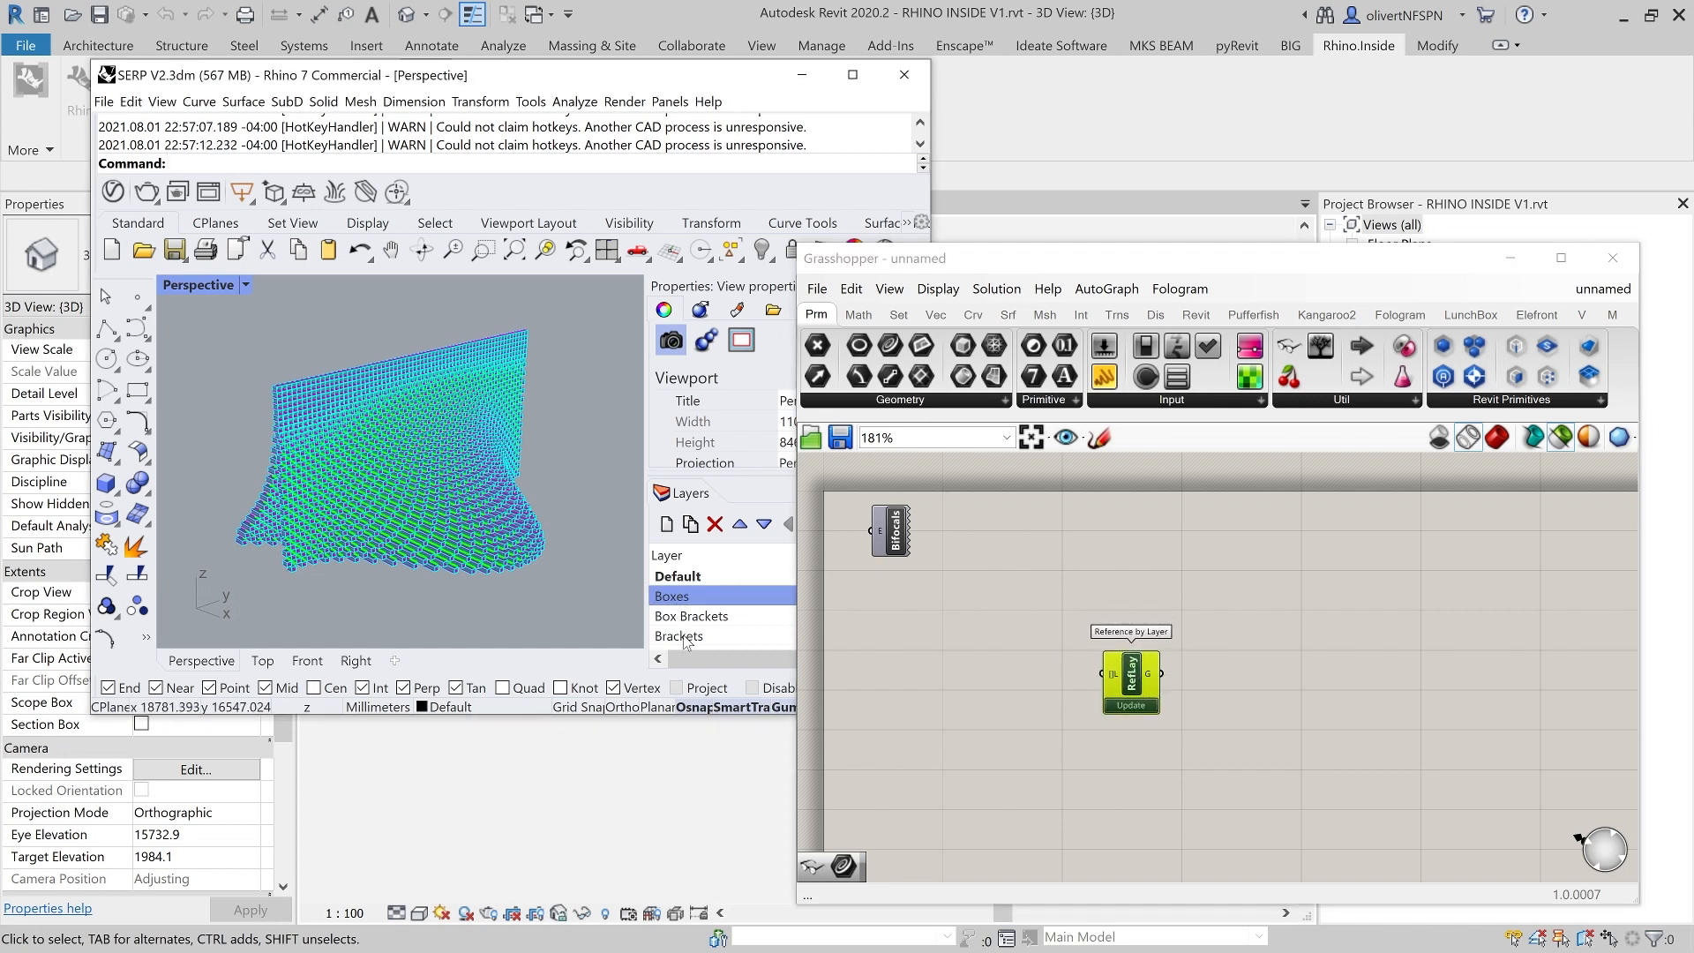
double_click(972, 672)
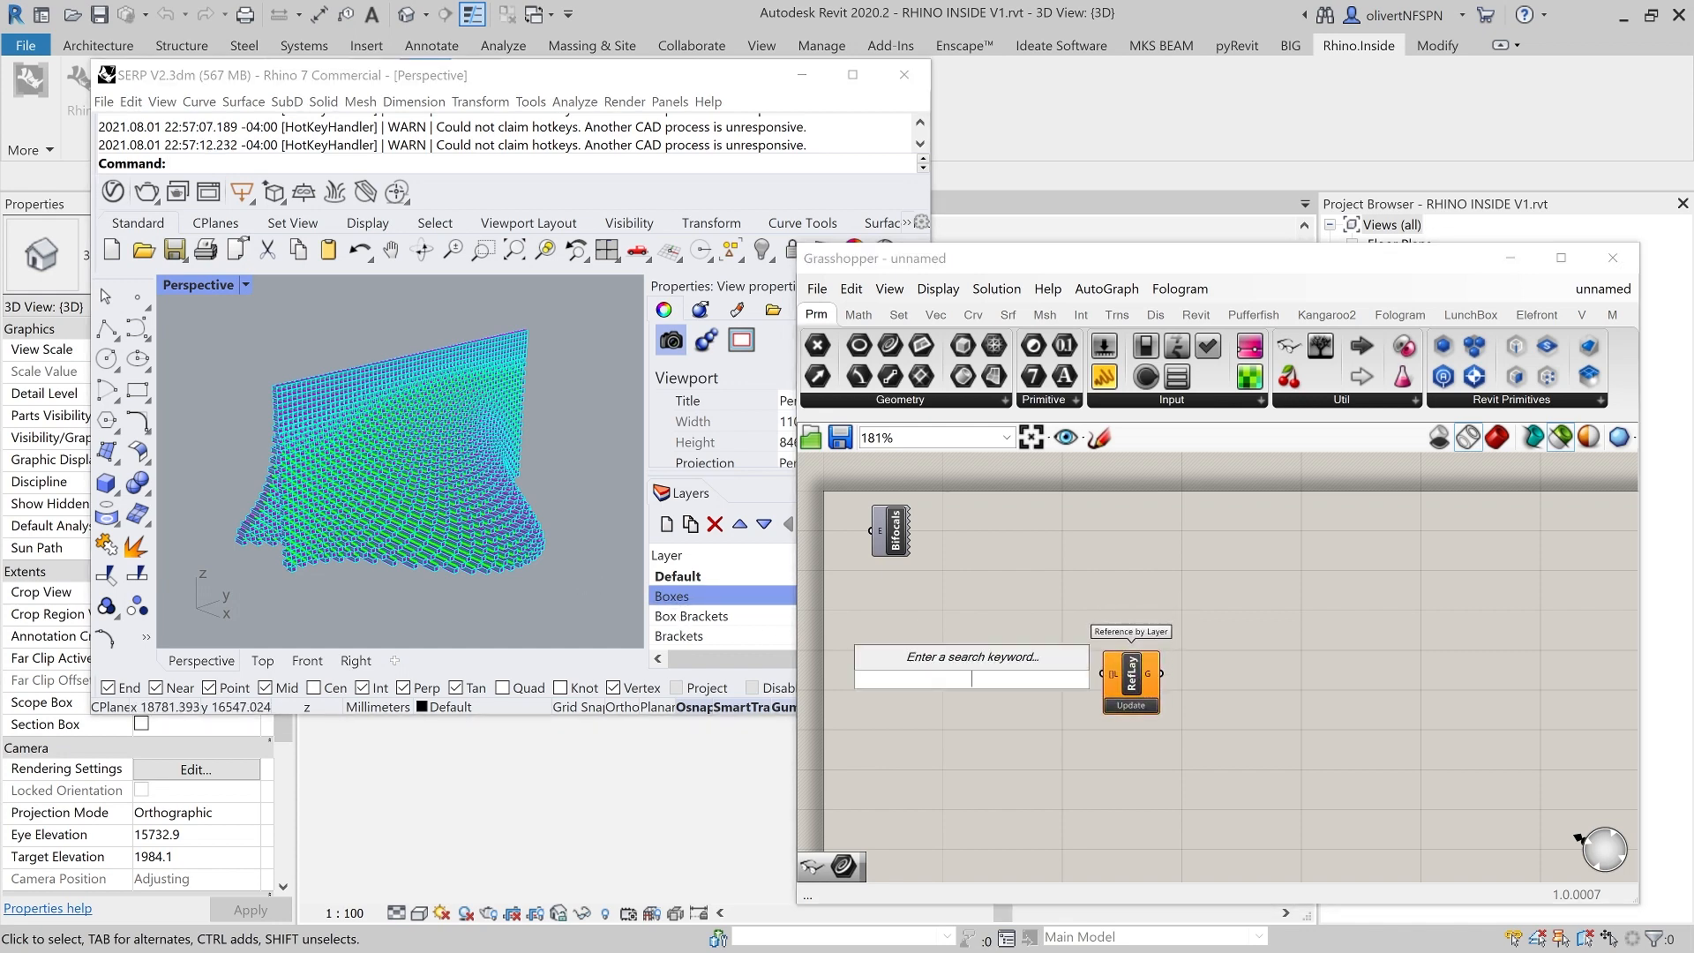
text(val)
click(919, 656)
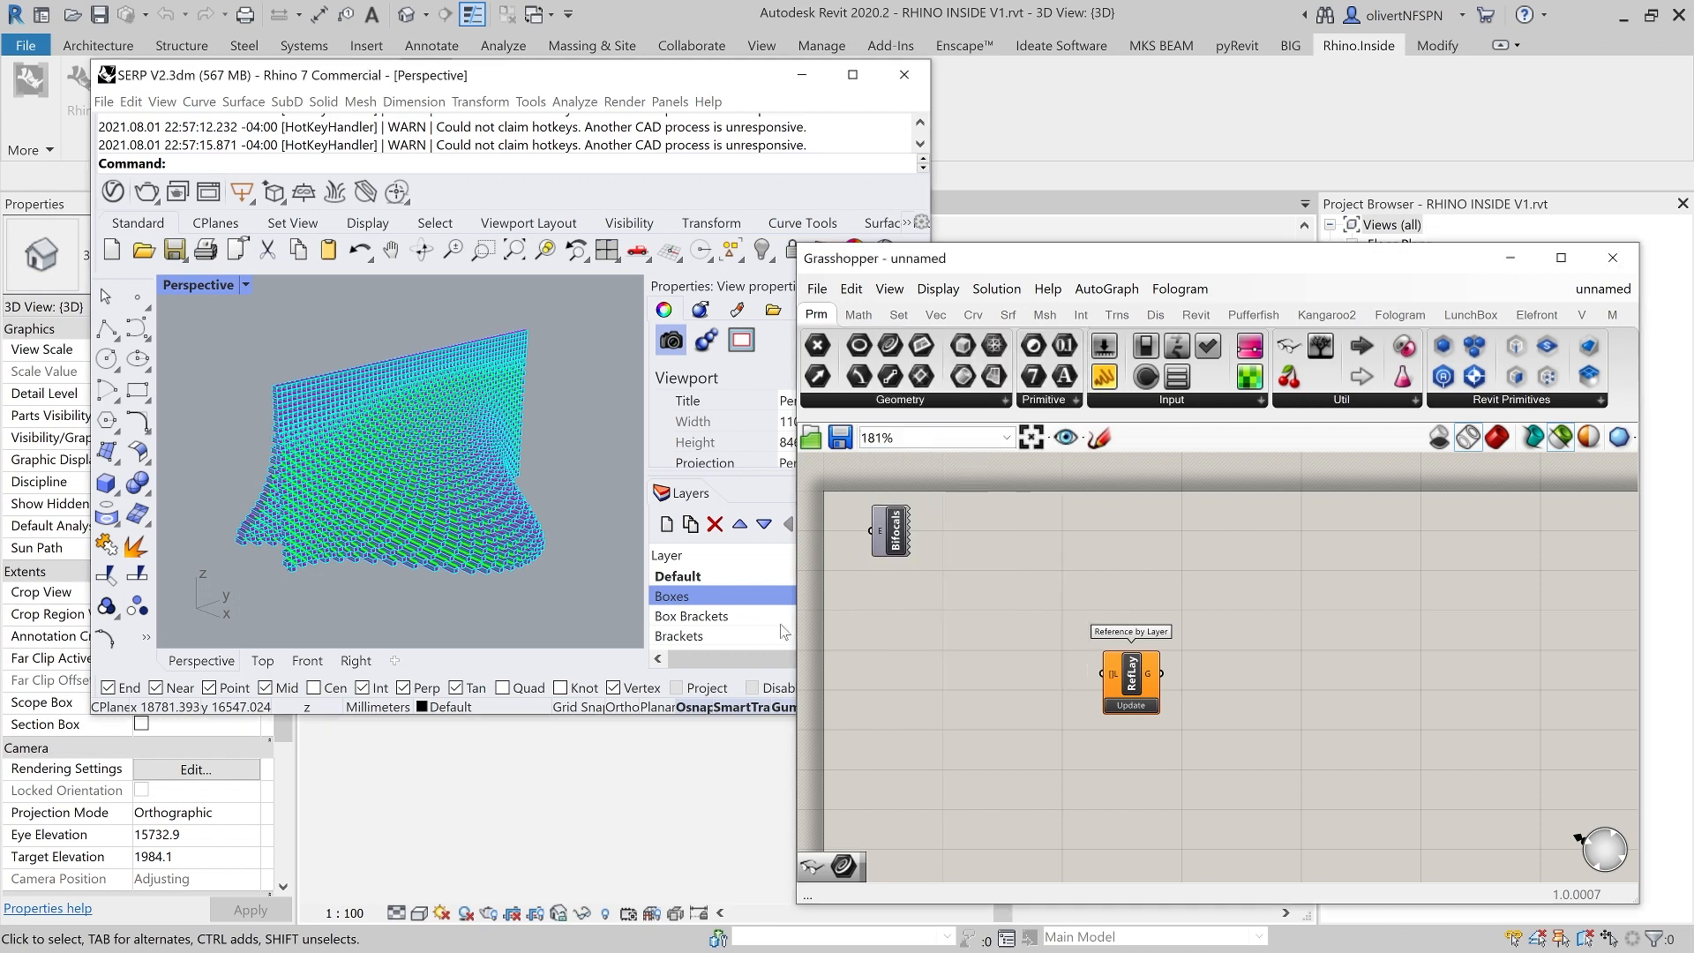
- Add a Value List and connect it to the layer input of Reference by Layer
double_click(953, 629)
text(val)
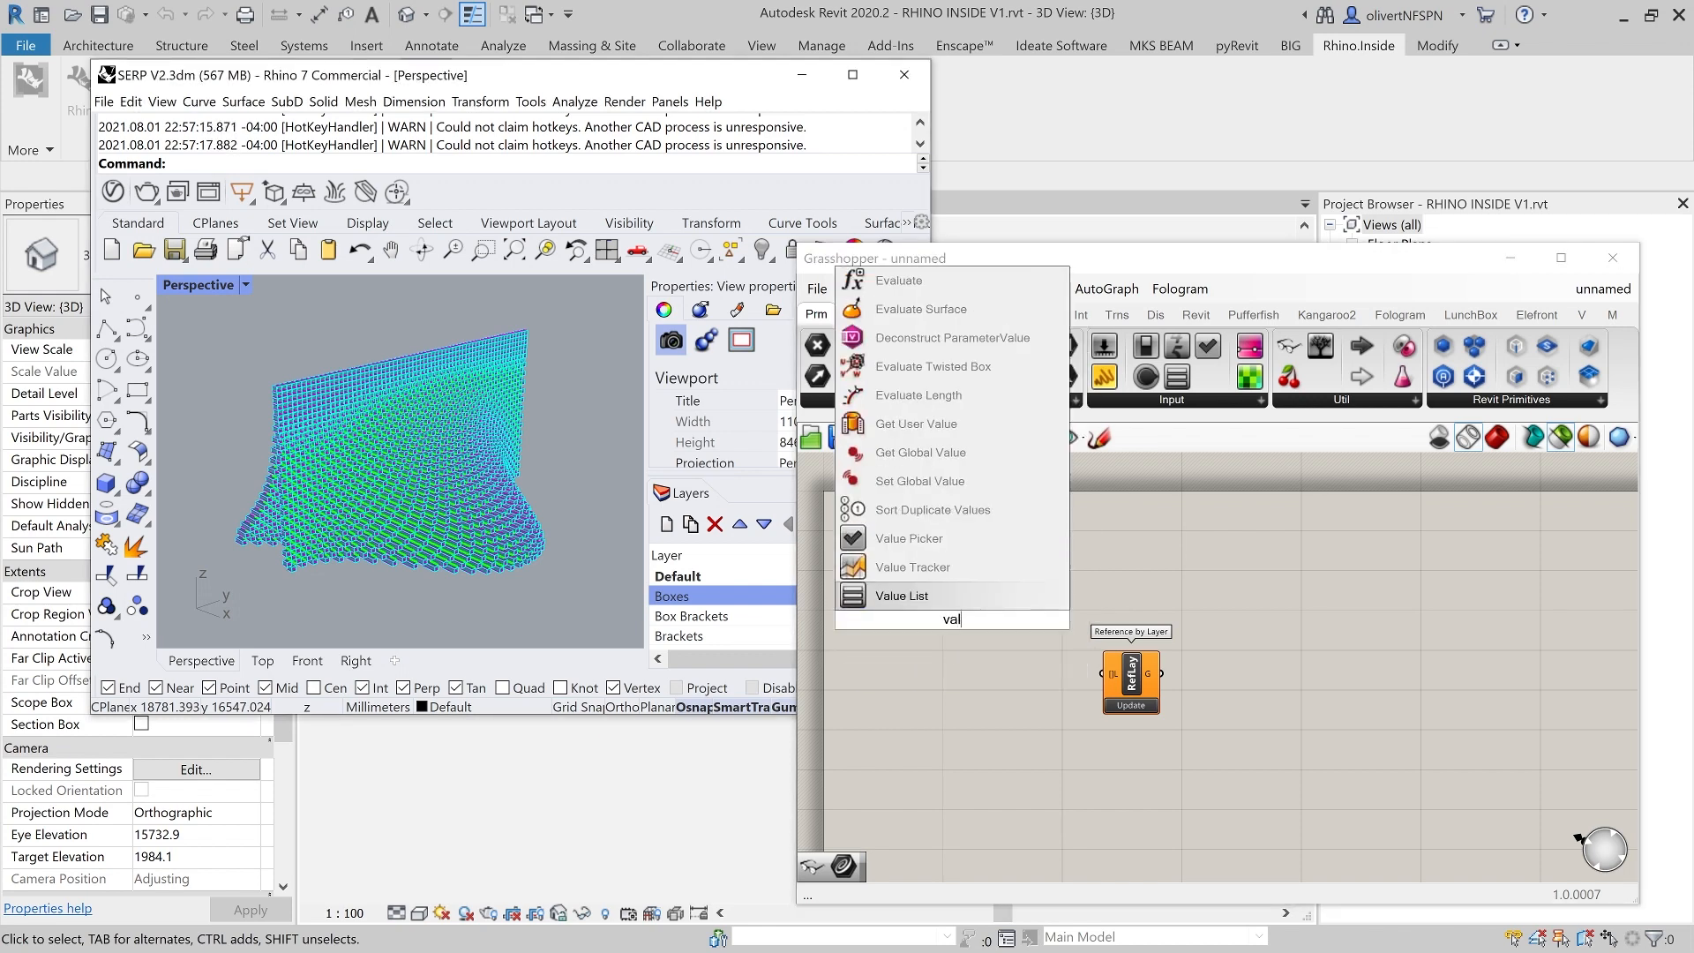
key(Return)
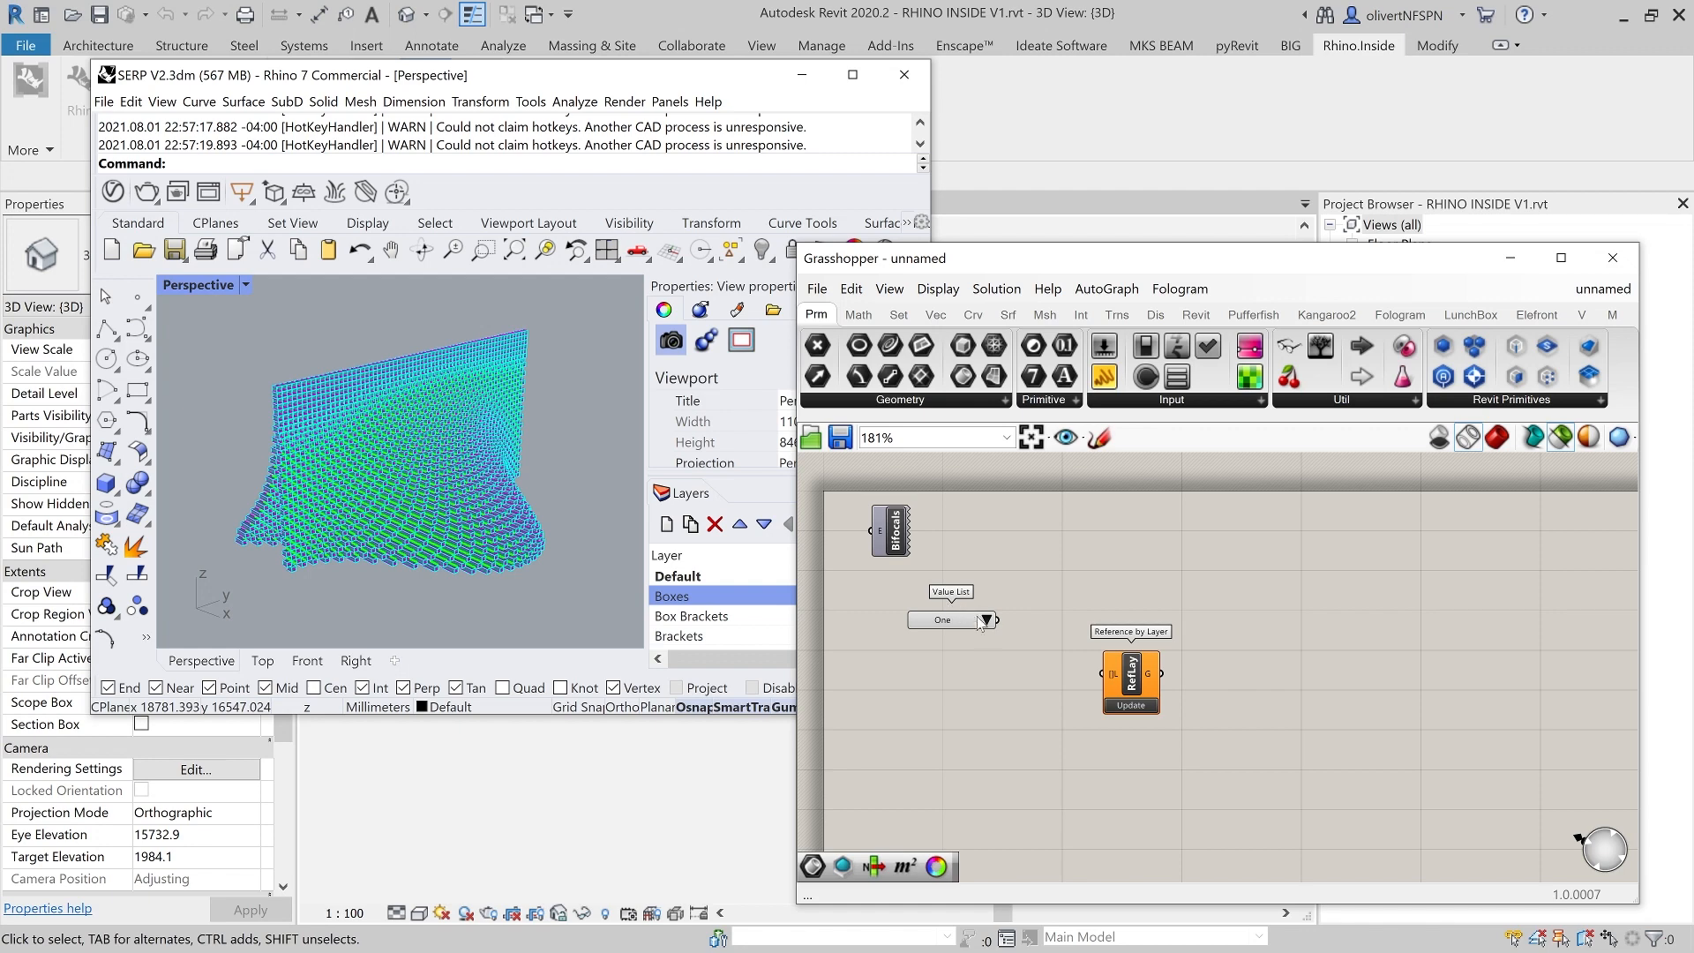
drag(998, 621, 1103, 674)
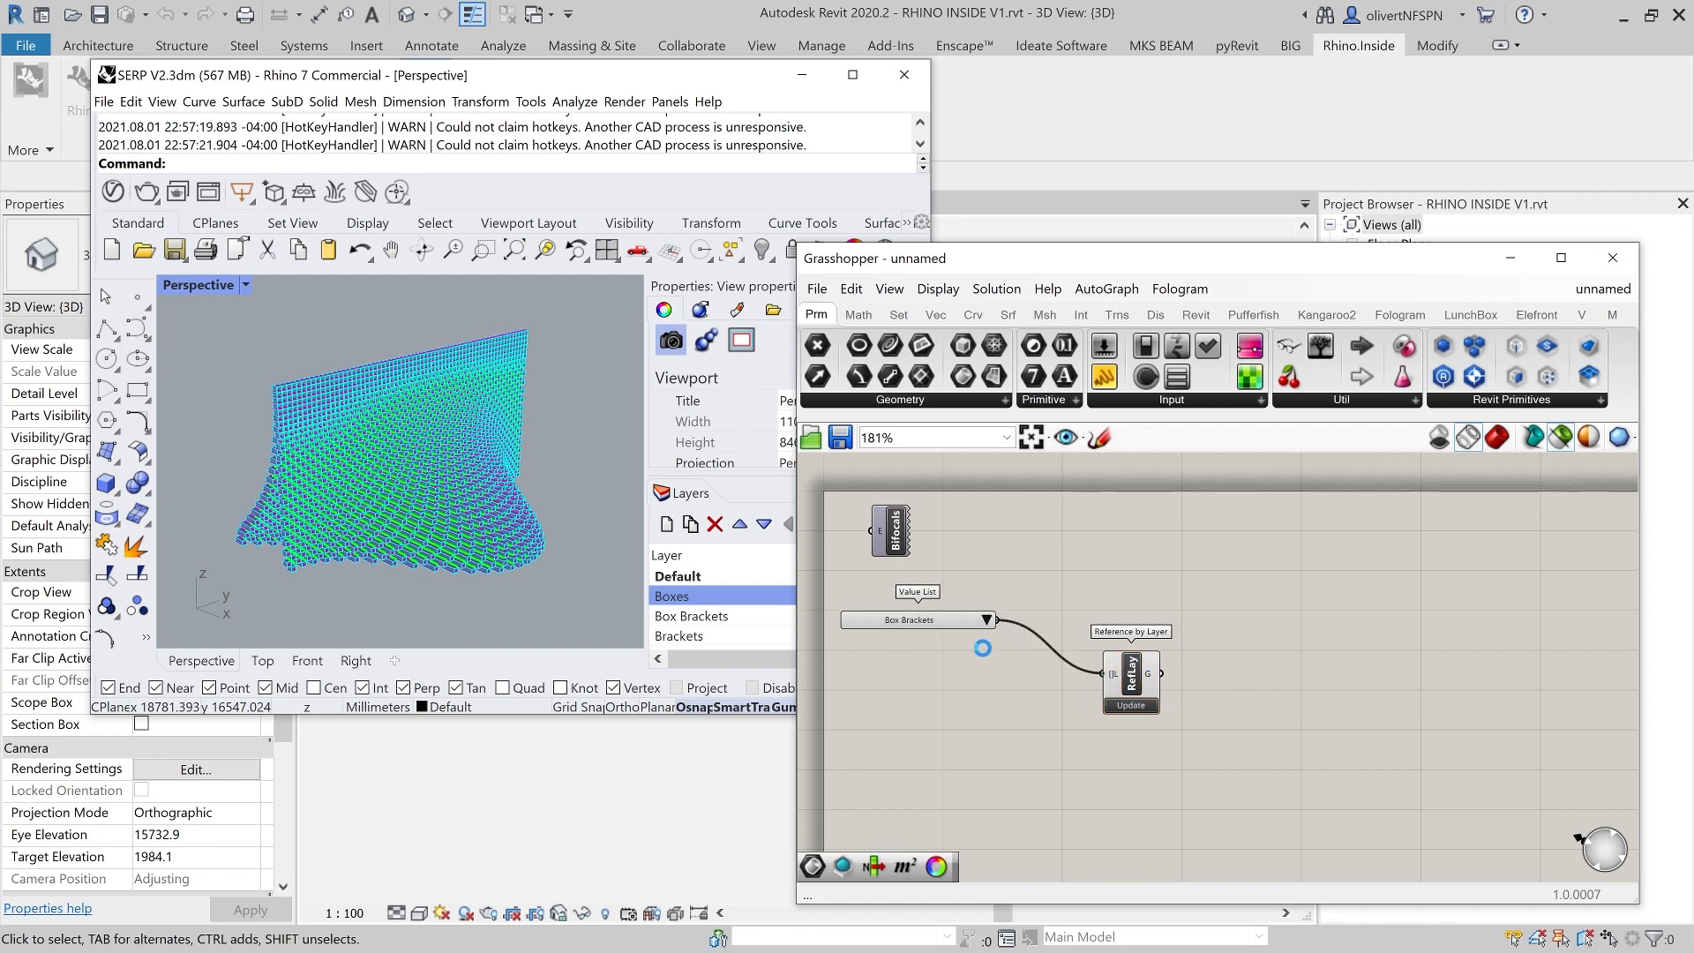
- Align the Value List with the Reference by Layer component and choose the Boxes layer in it
drag(960, 620, 982, 660)
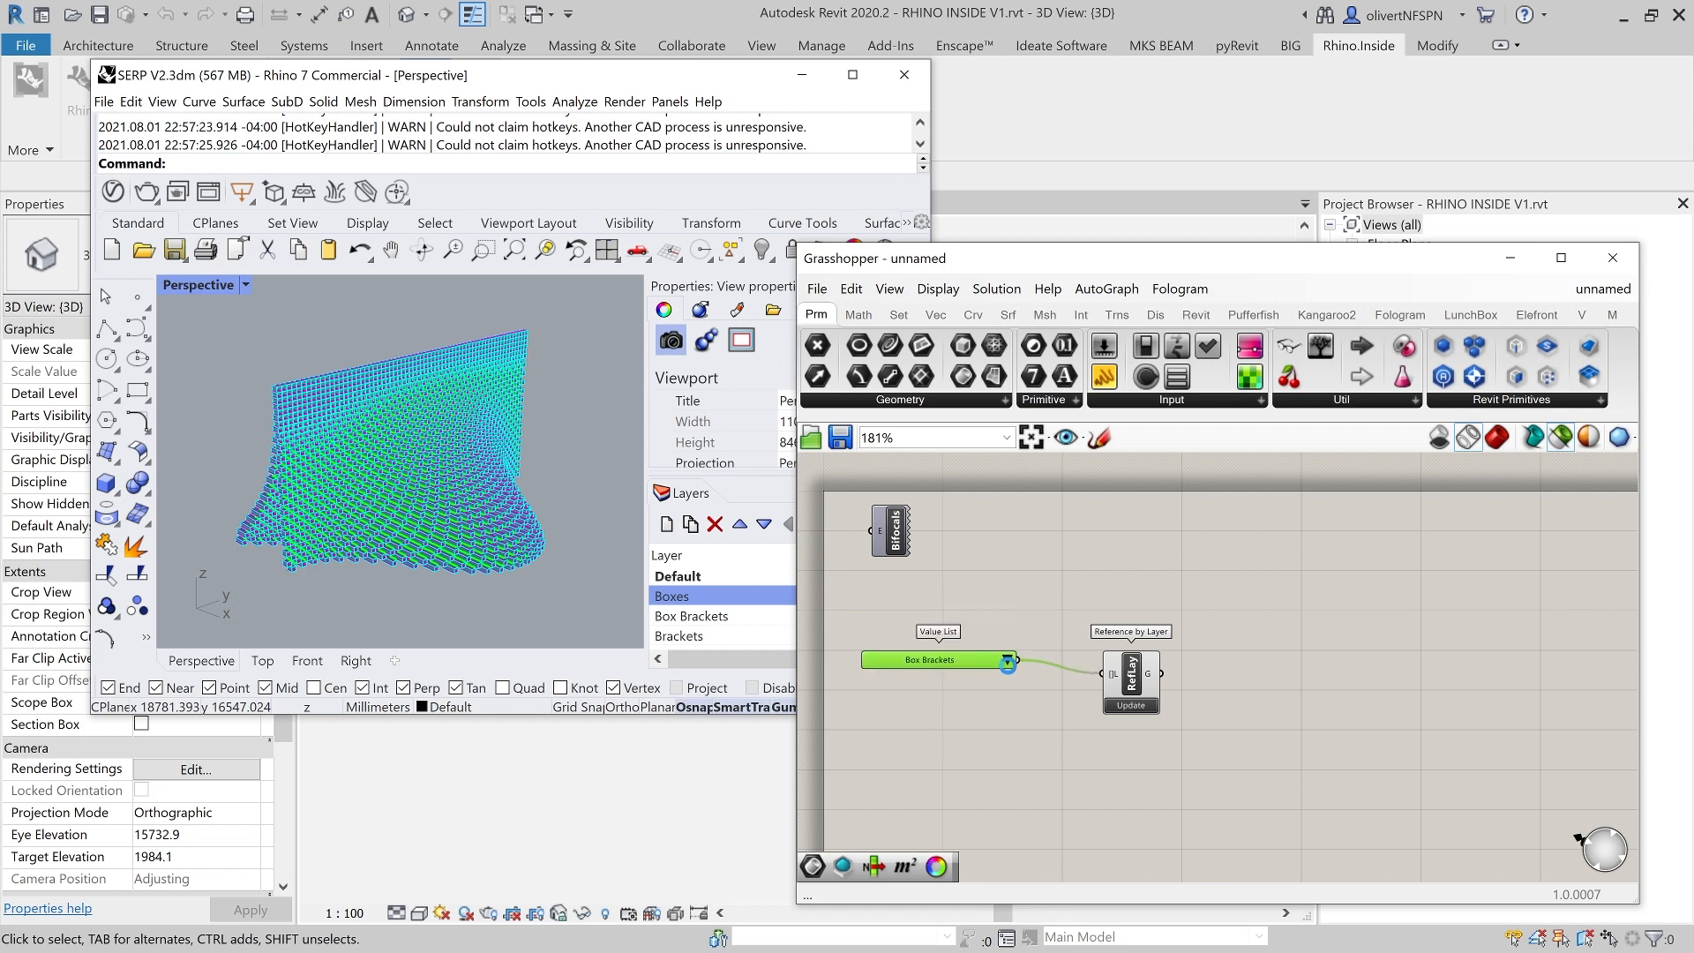
drag(996, 663, 1009, 665)
click(1021, 664)
click(1048, 693)
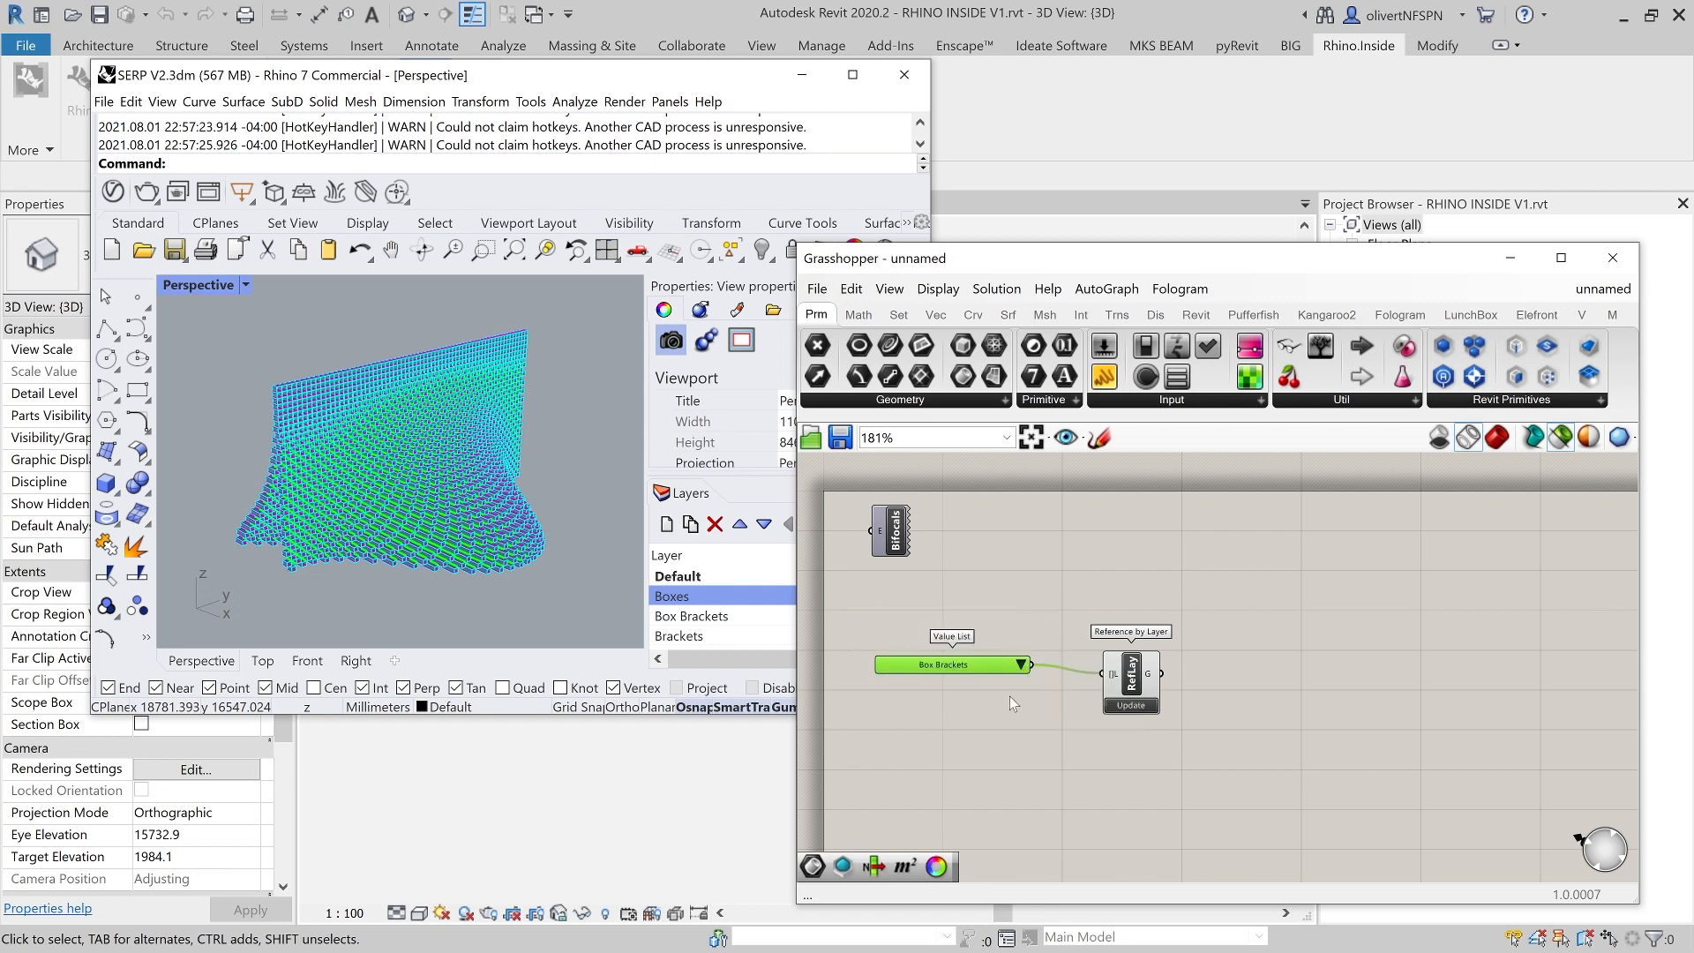
drag(996, 675, 1001, 684)
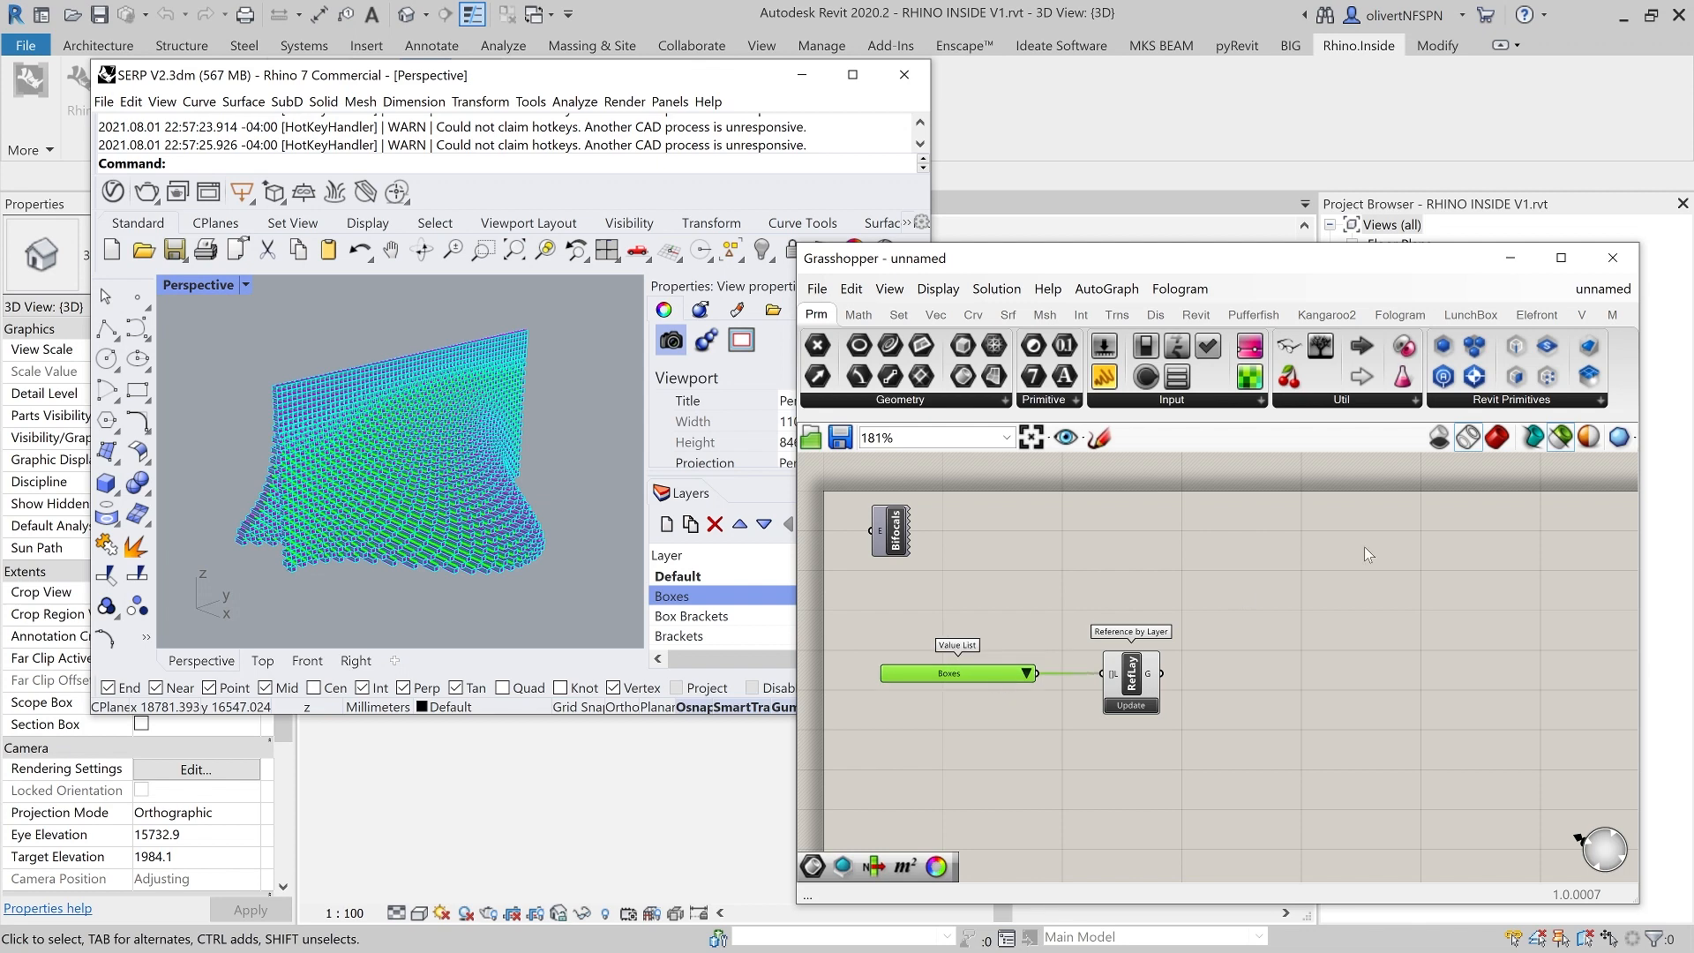
- Select the Reference by Layer component and inspect the geometry it references in Rhino's Perspective viewport
click(1119, 670)
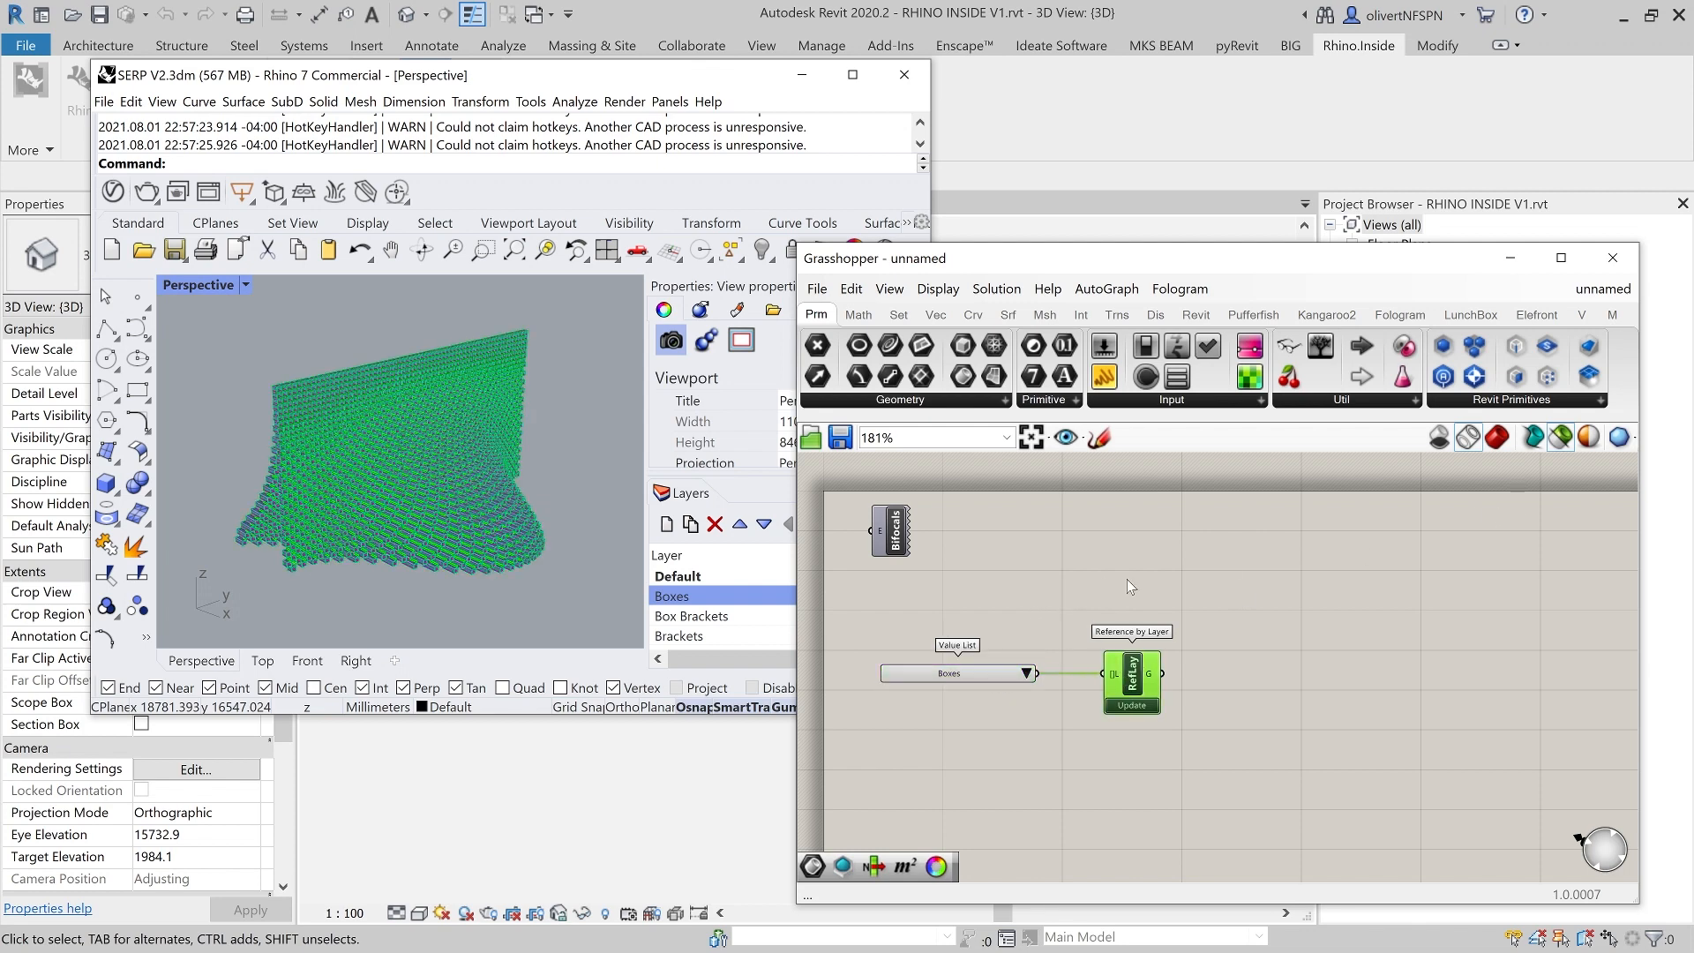
scroll(434, 518, up, 4)
scroll(436, 517, down, 6)
right_drag(438, 517, 472, 552)
scroll(473, 552, up, 4)
scroll(448, 544, down, 3)
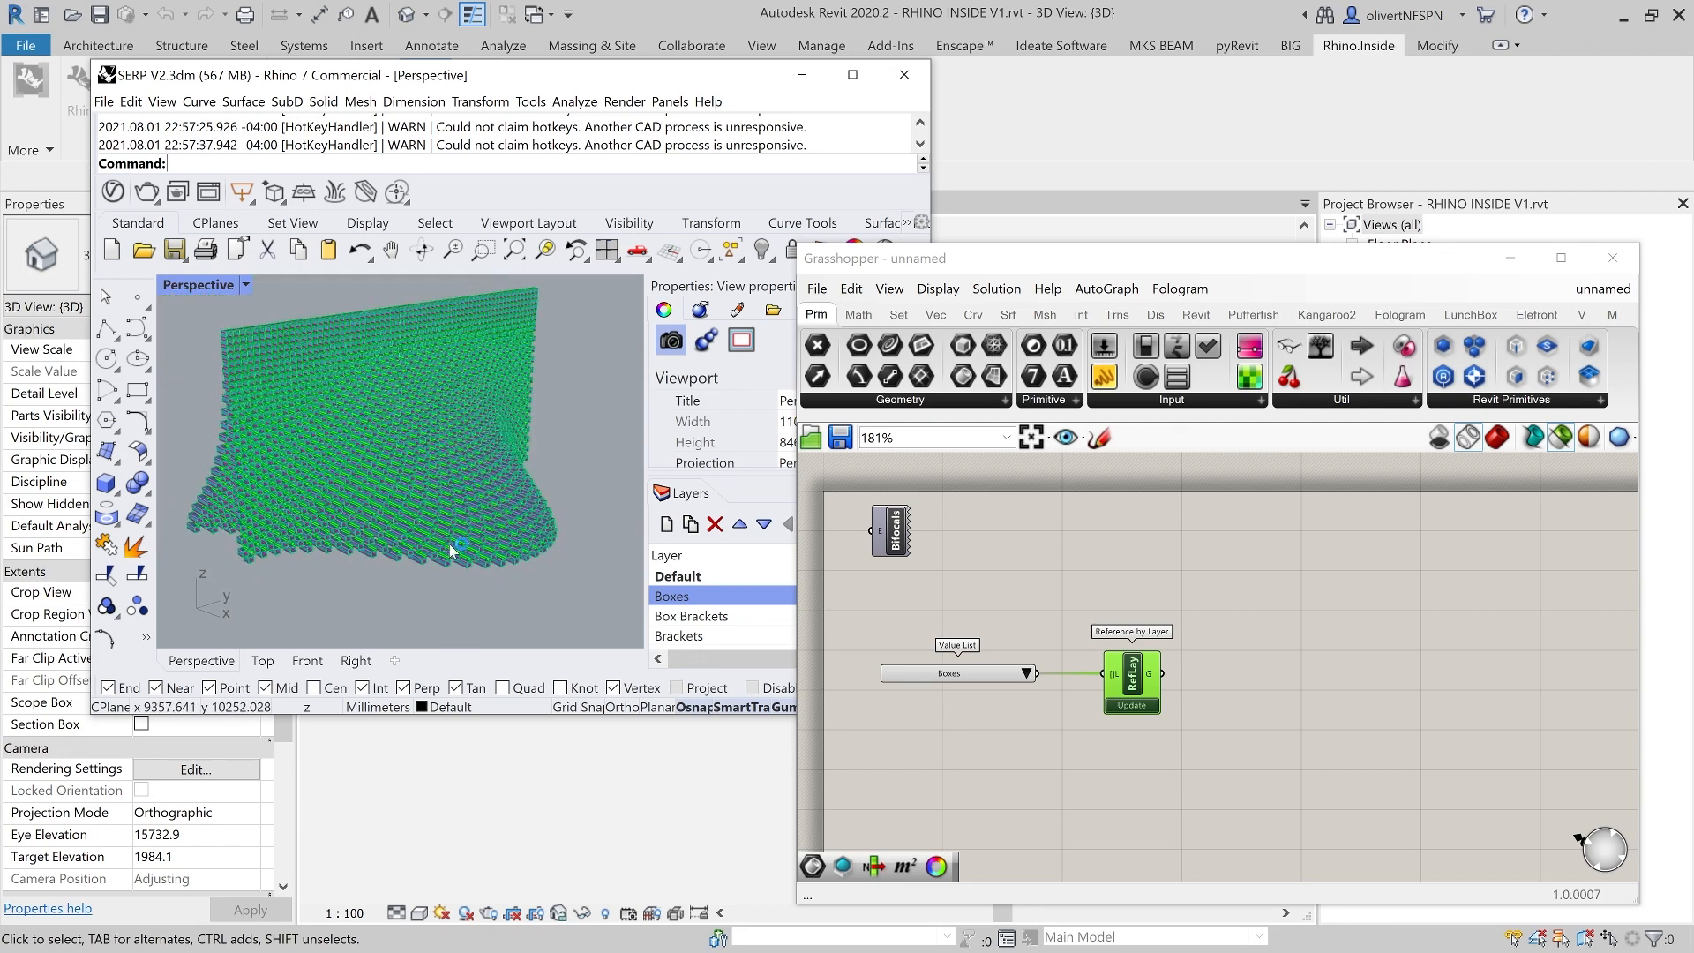
click(1077, 540)
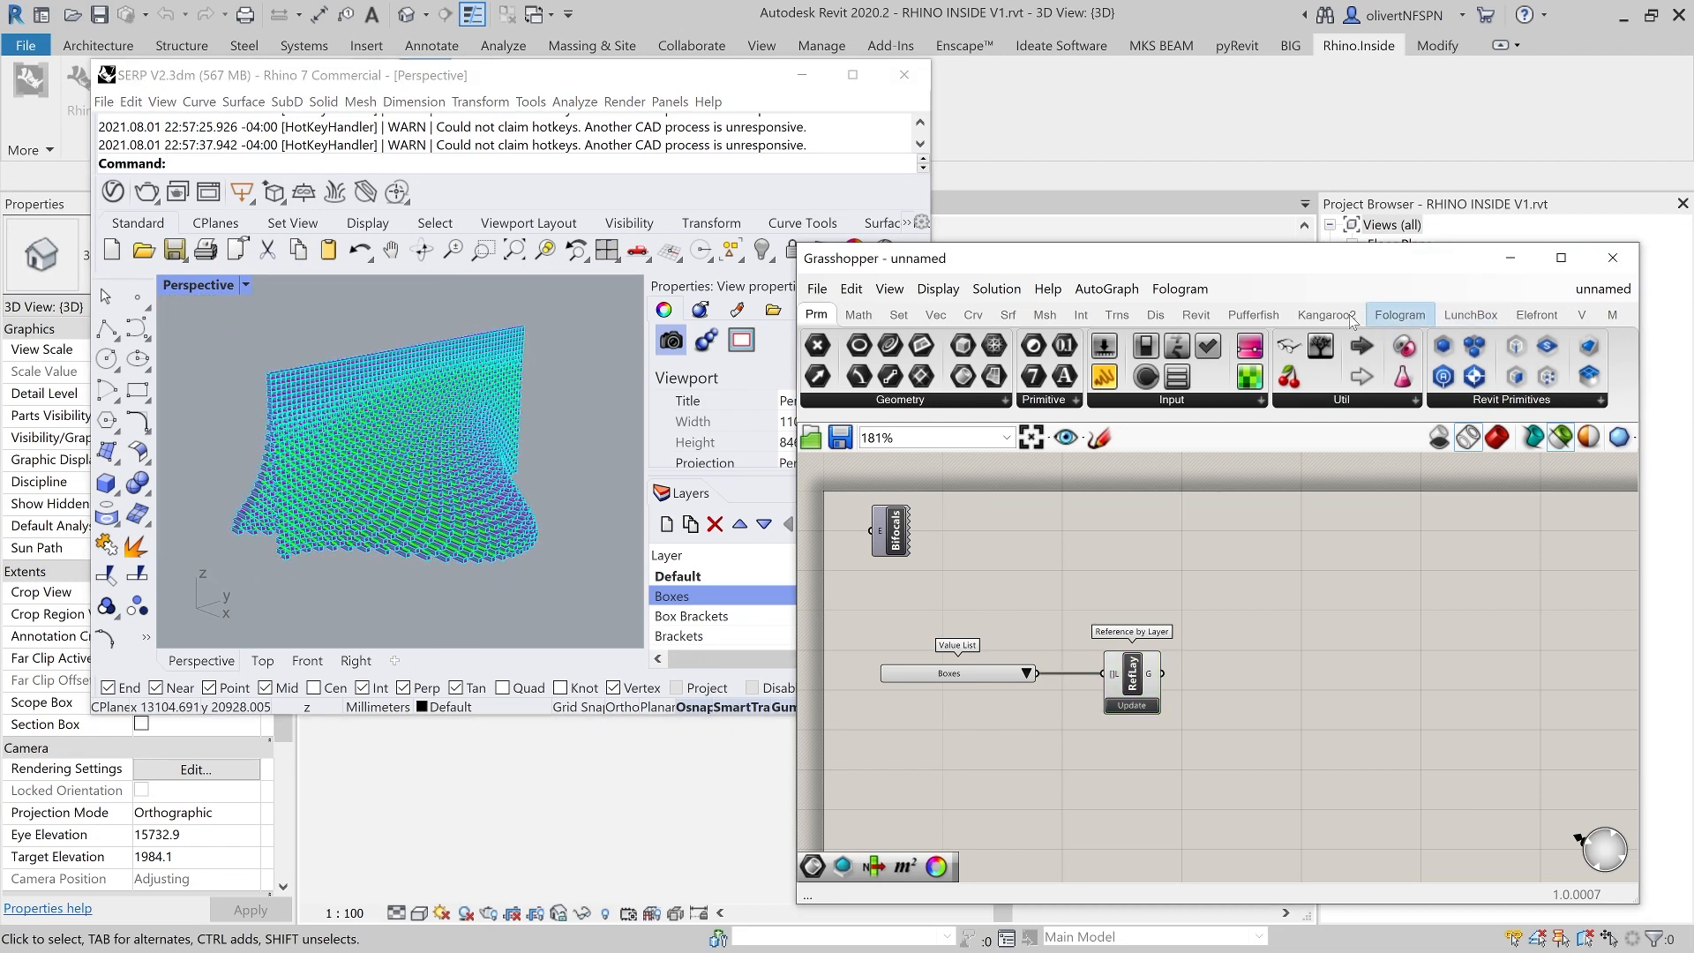
- Examine Grasshopper's Revit DirectShape and Build components, including Add Geometry DirectShape and Add Floor
click(1193, 317)
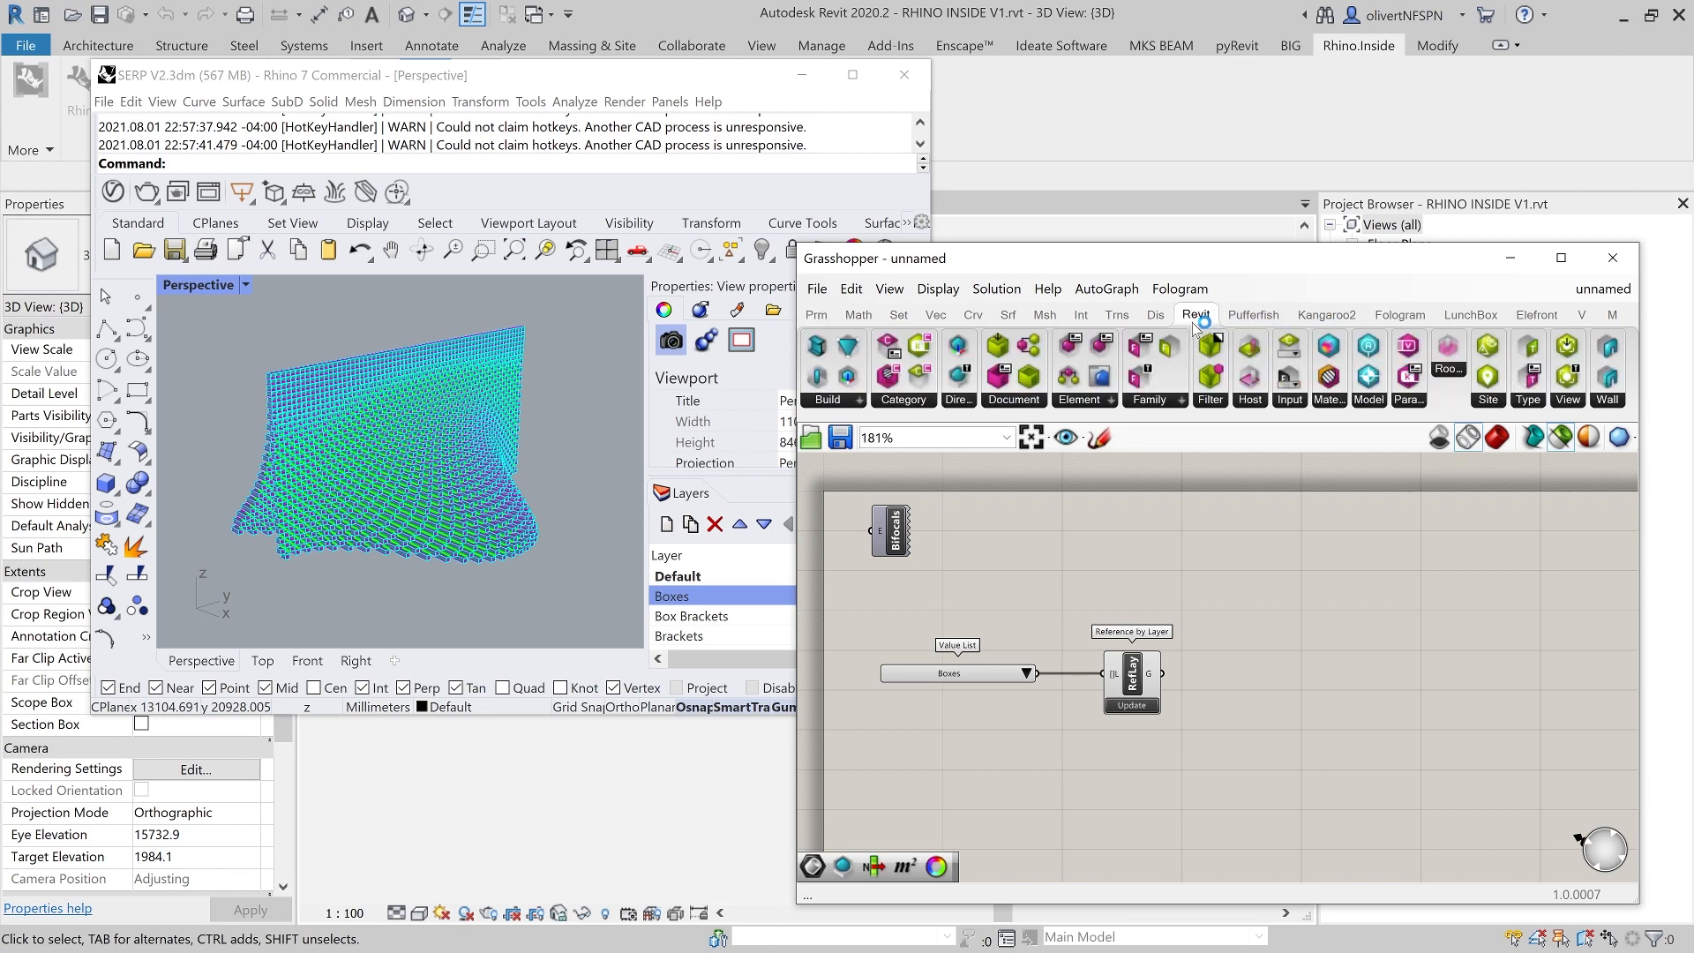
click(960, 402)
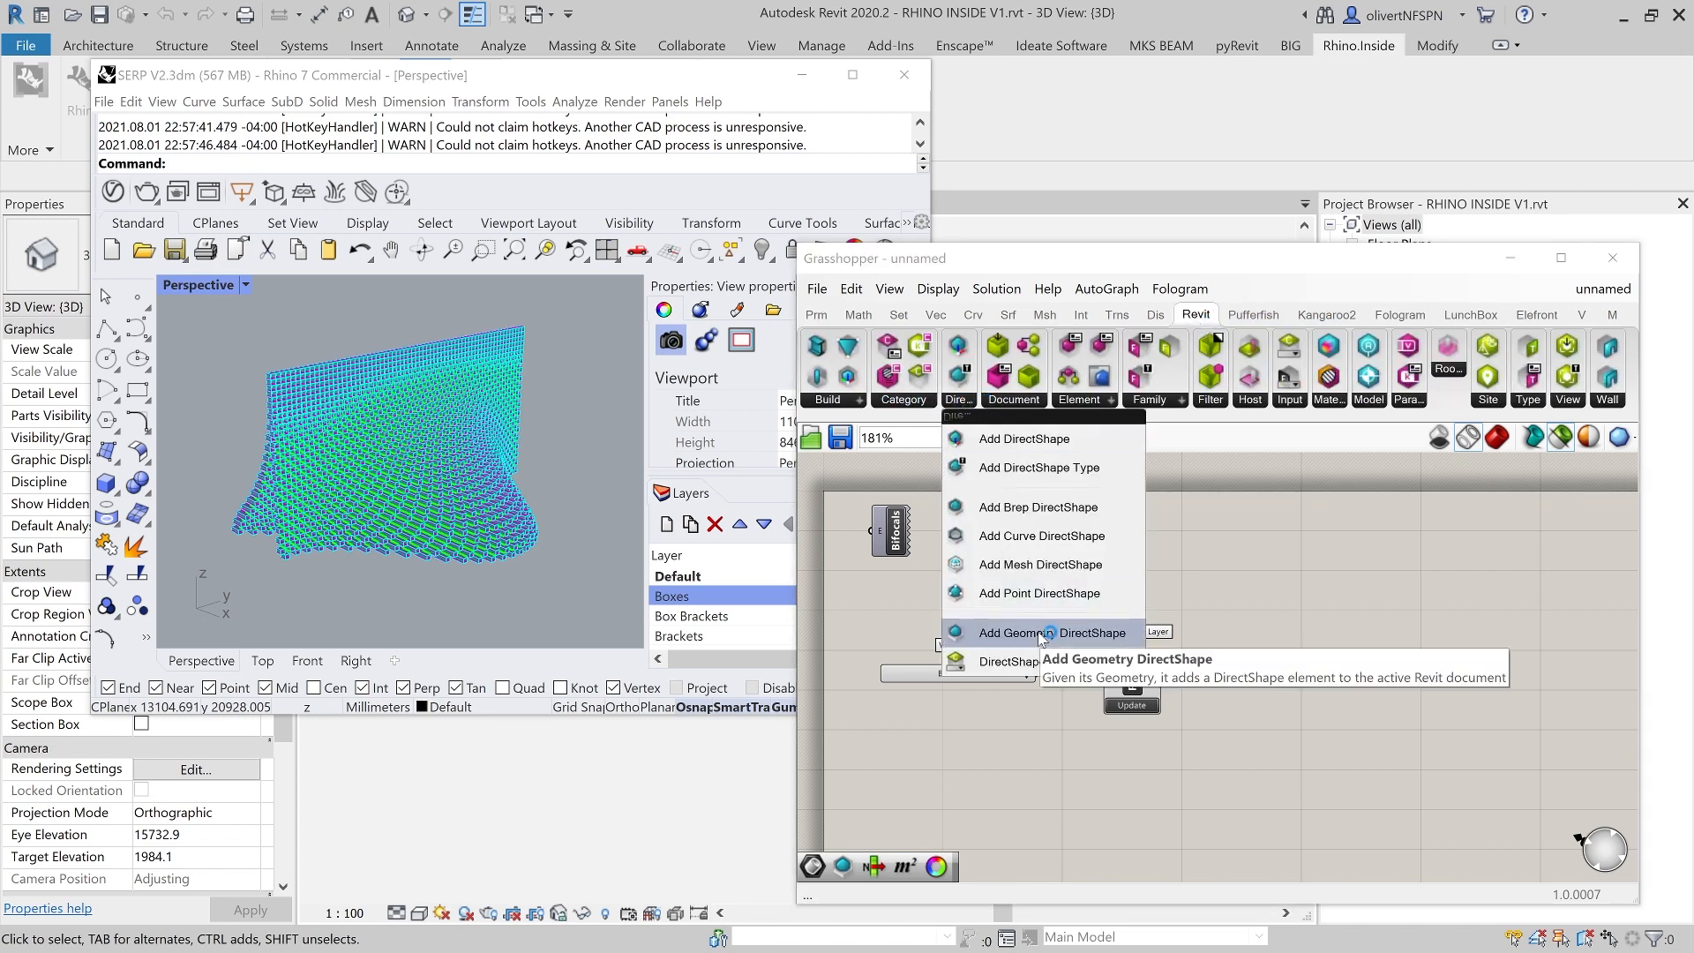
click(845, 402)
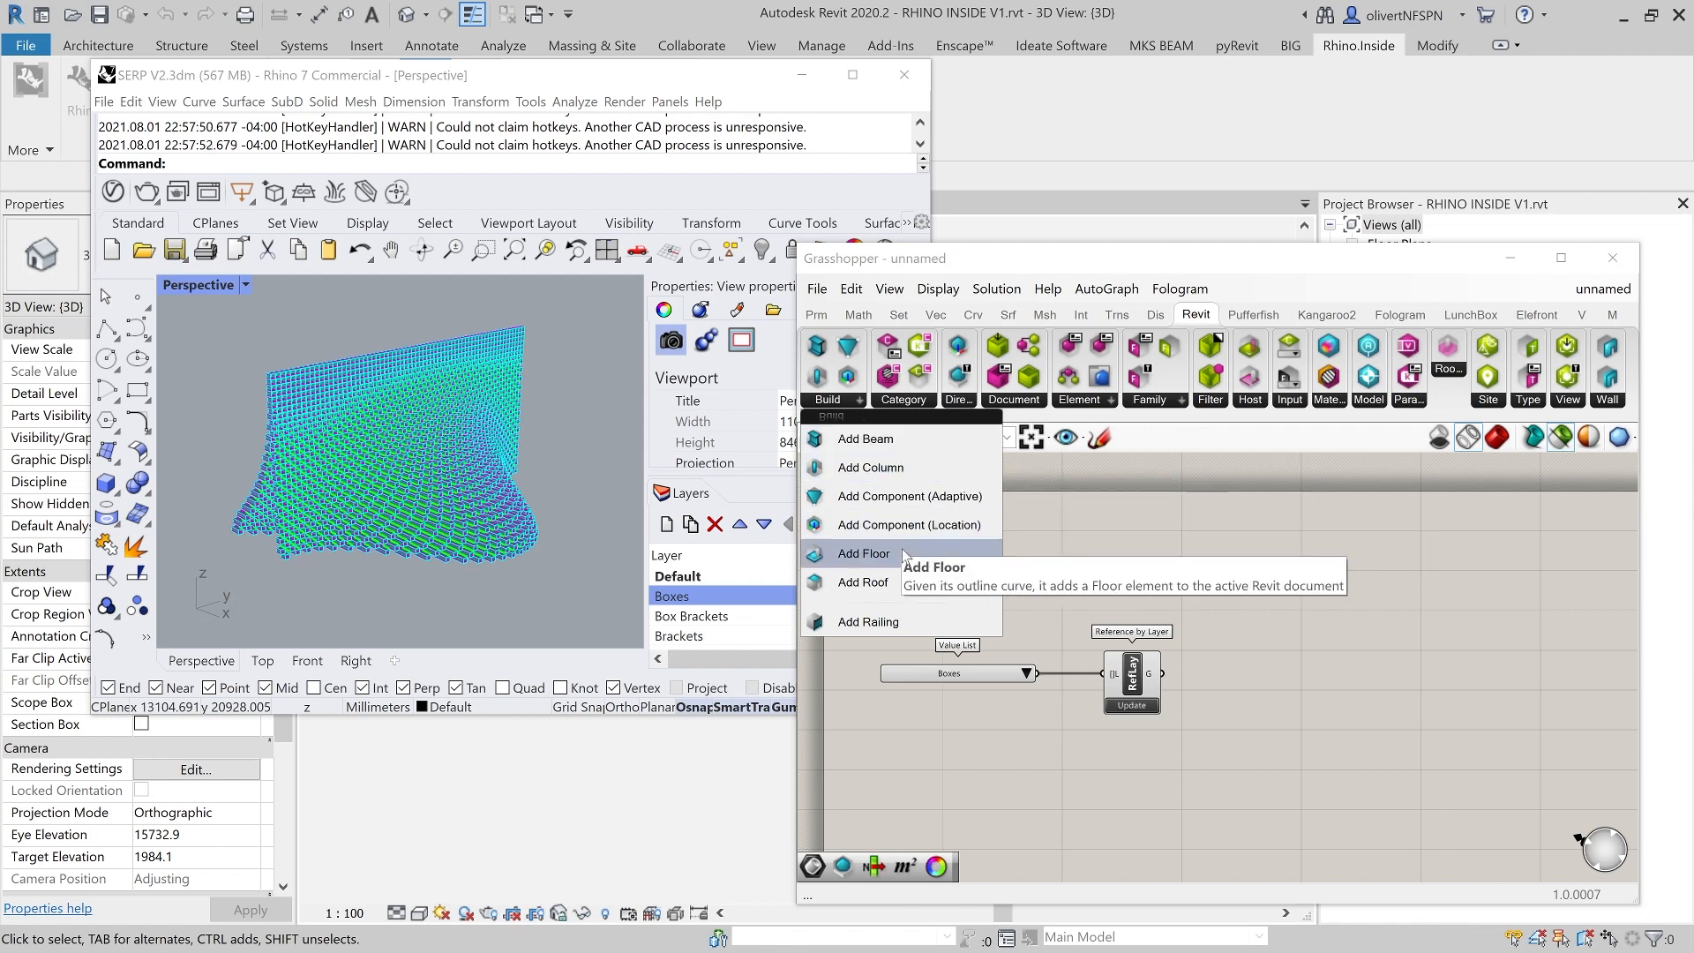
click(869, 553)
click(815, 405)
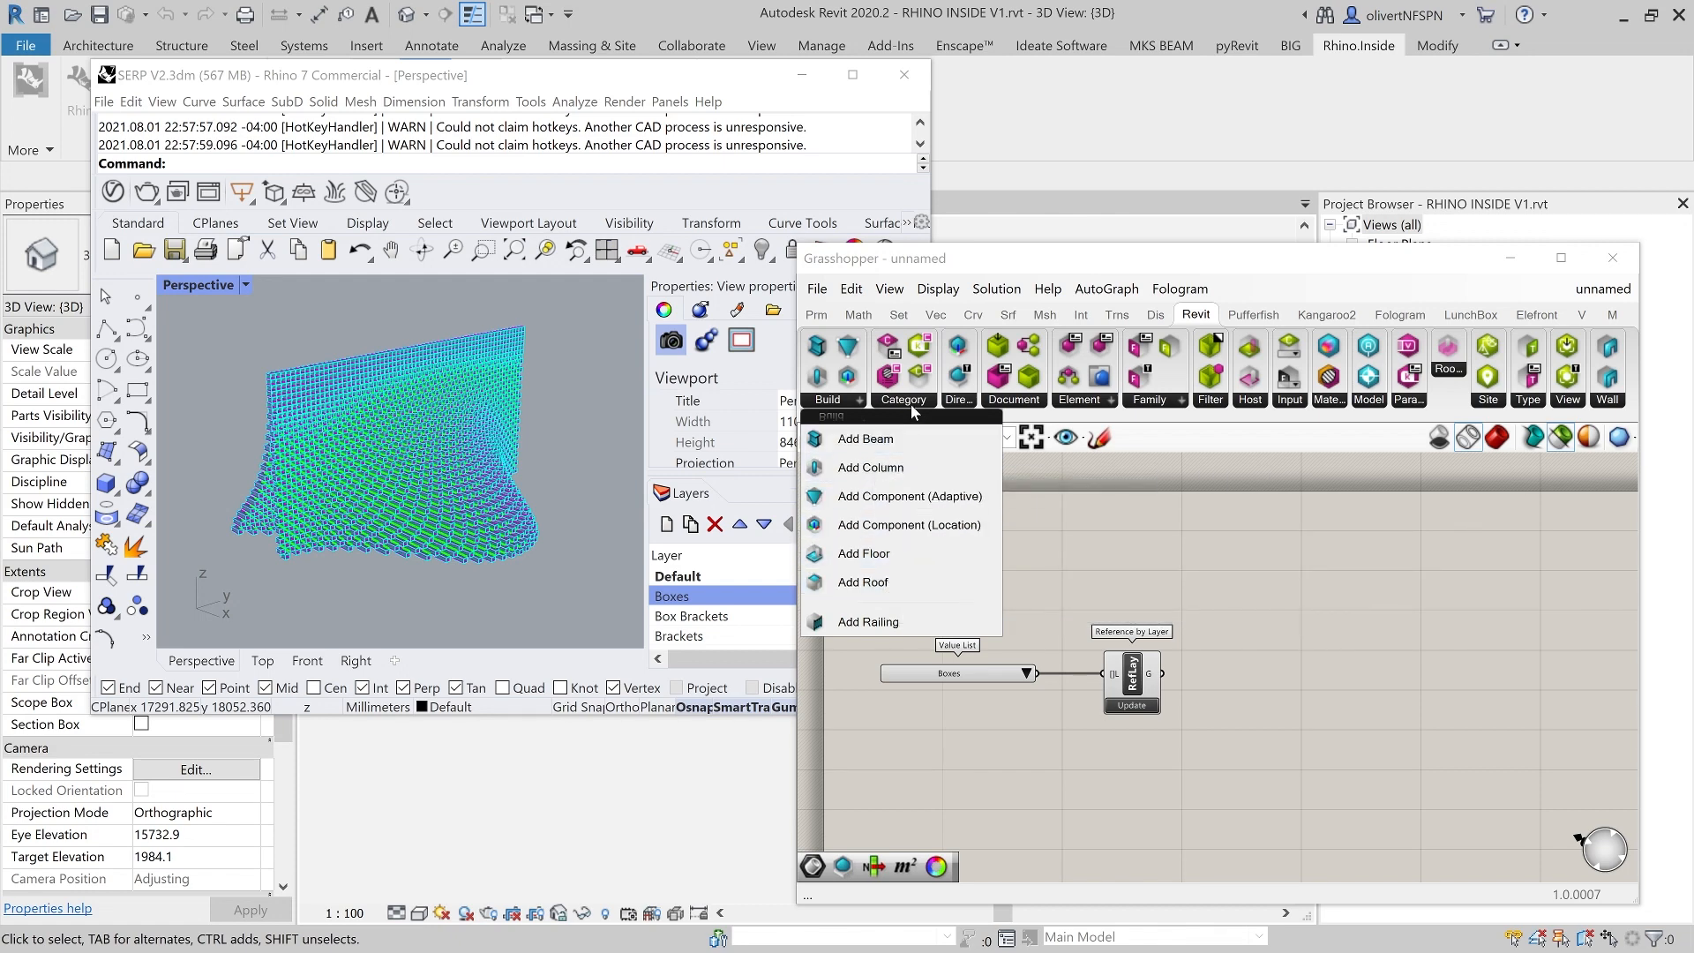
- Place an Add Geometry DirectShape component on the canvas to the right of Reference by Layer
click(959, 399)
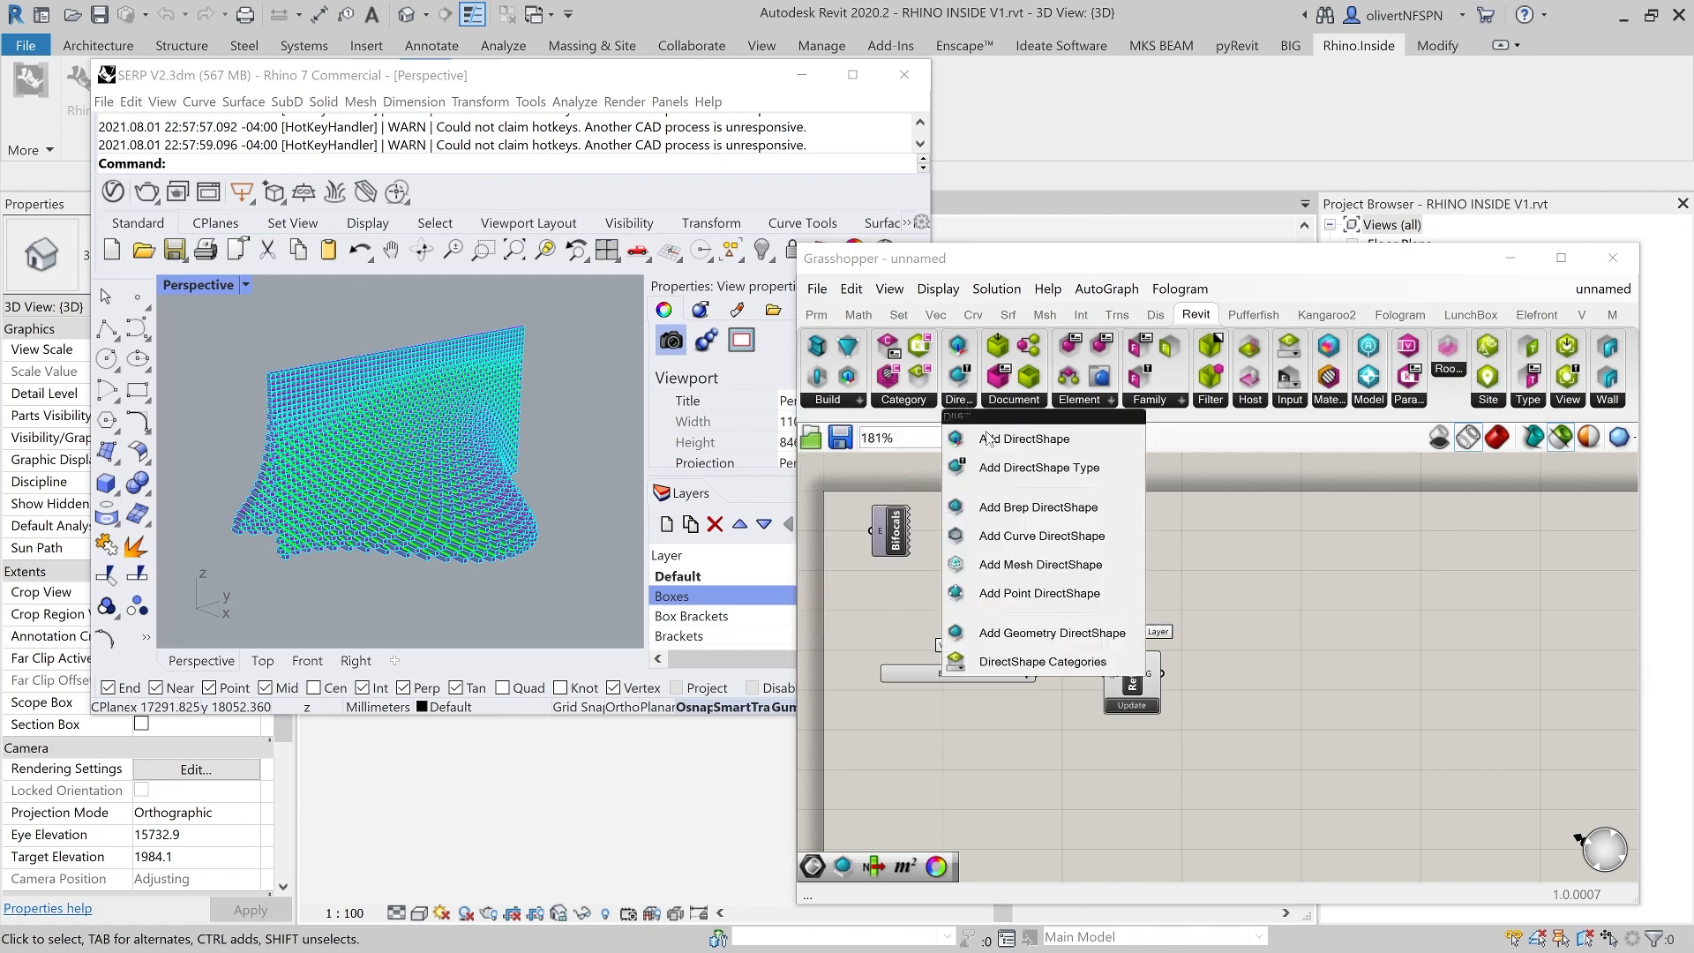
click(1044, 634)
click(1343, 654)
drag(1348, 660, 1384, 681)
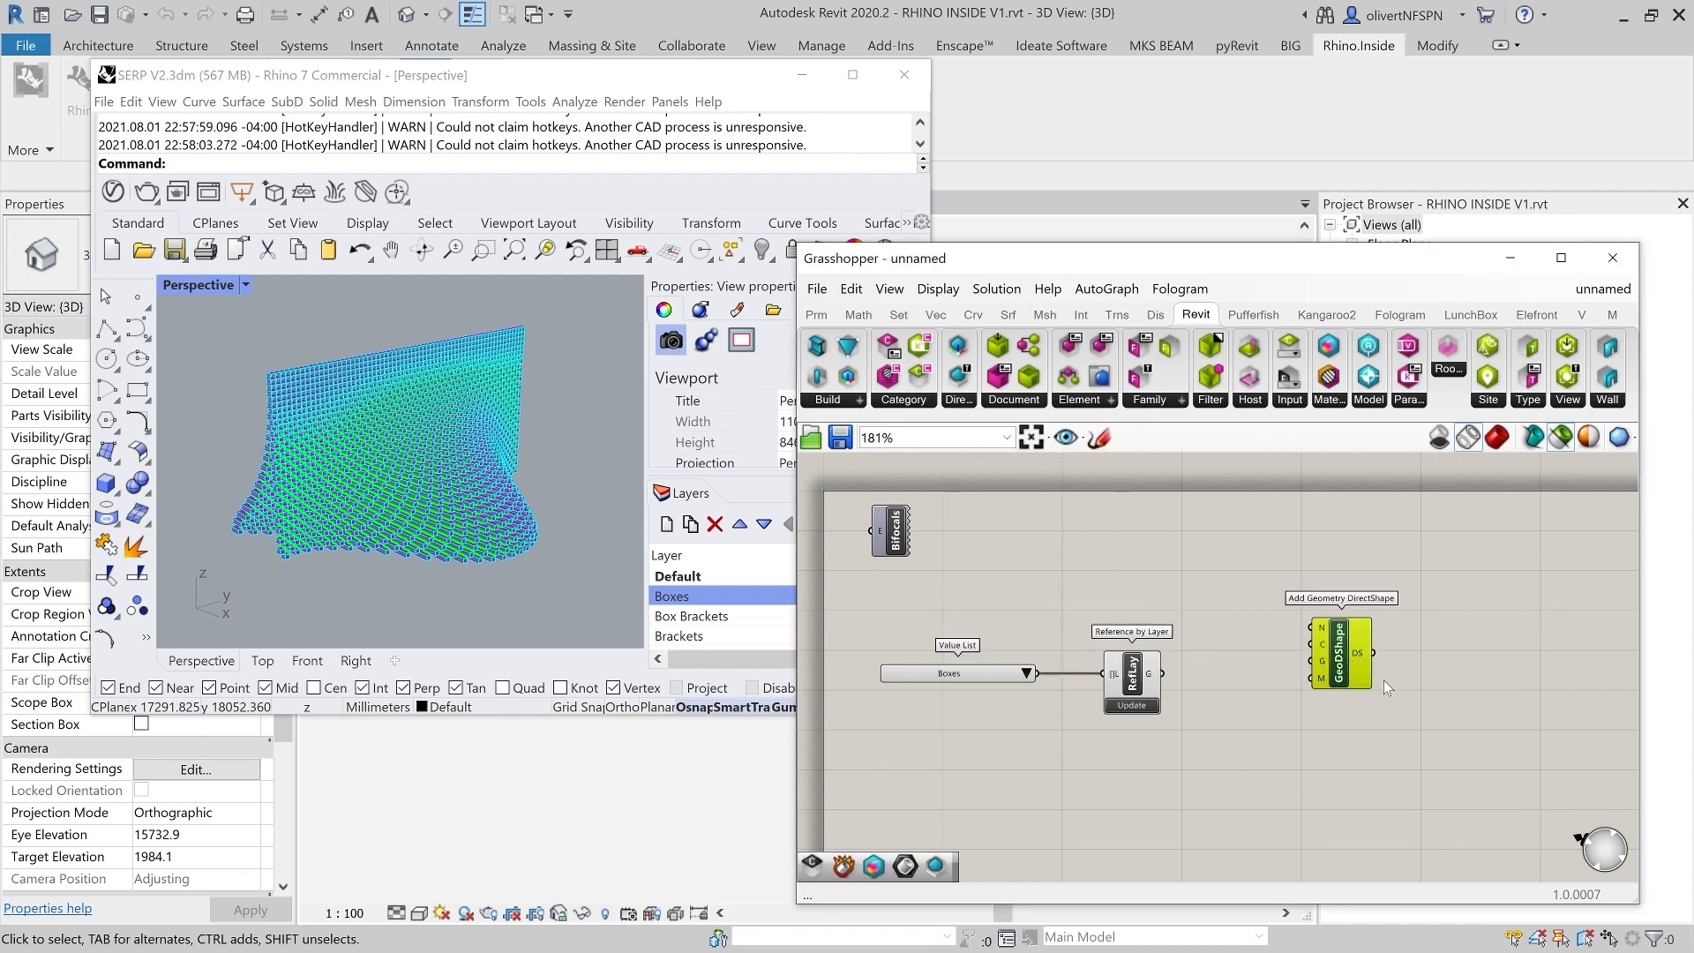
drag(1381, 664, 1401, 655)
right_drag(1403, 662, 1338, 630)
click(1074, 647)
click(1135, 631)
scroll(1059, 565, down, 2)
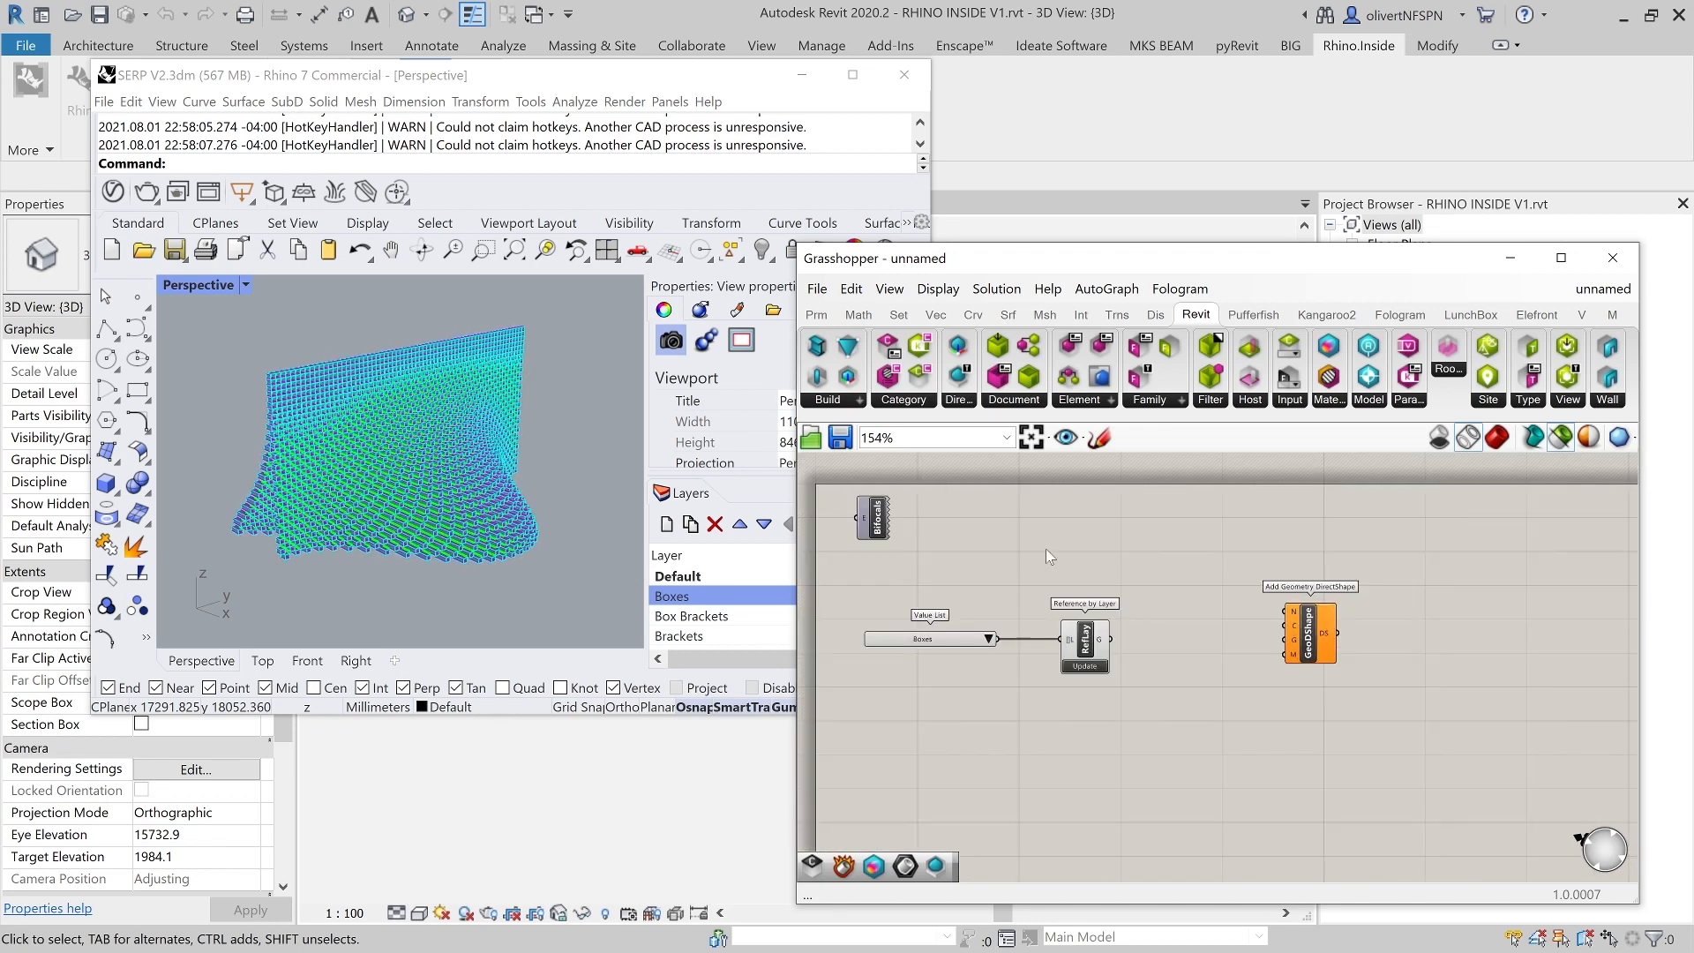
- Space the Add Geometry DirectShape component away from Reference by Layer and connect the latter's geometry output to its Geometry input
right_drag(1095, 583, 1117, 596)
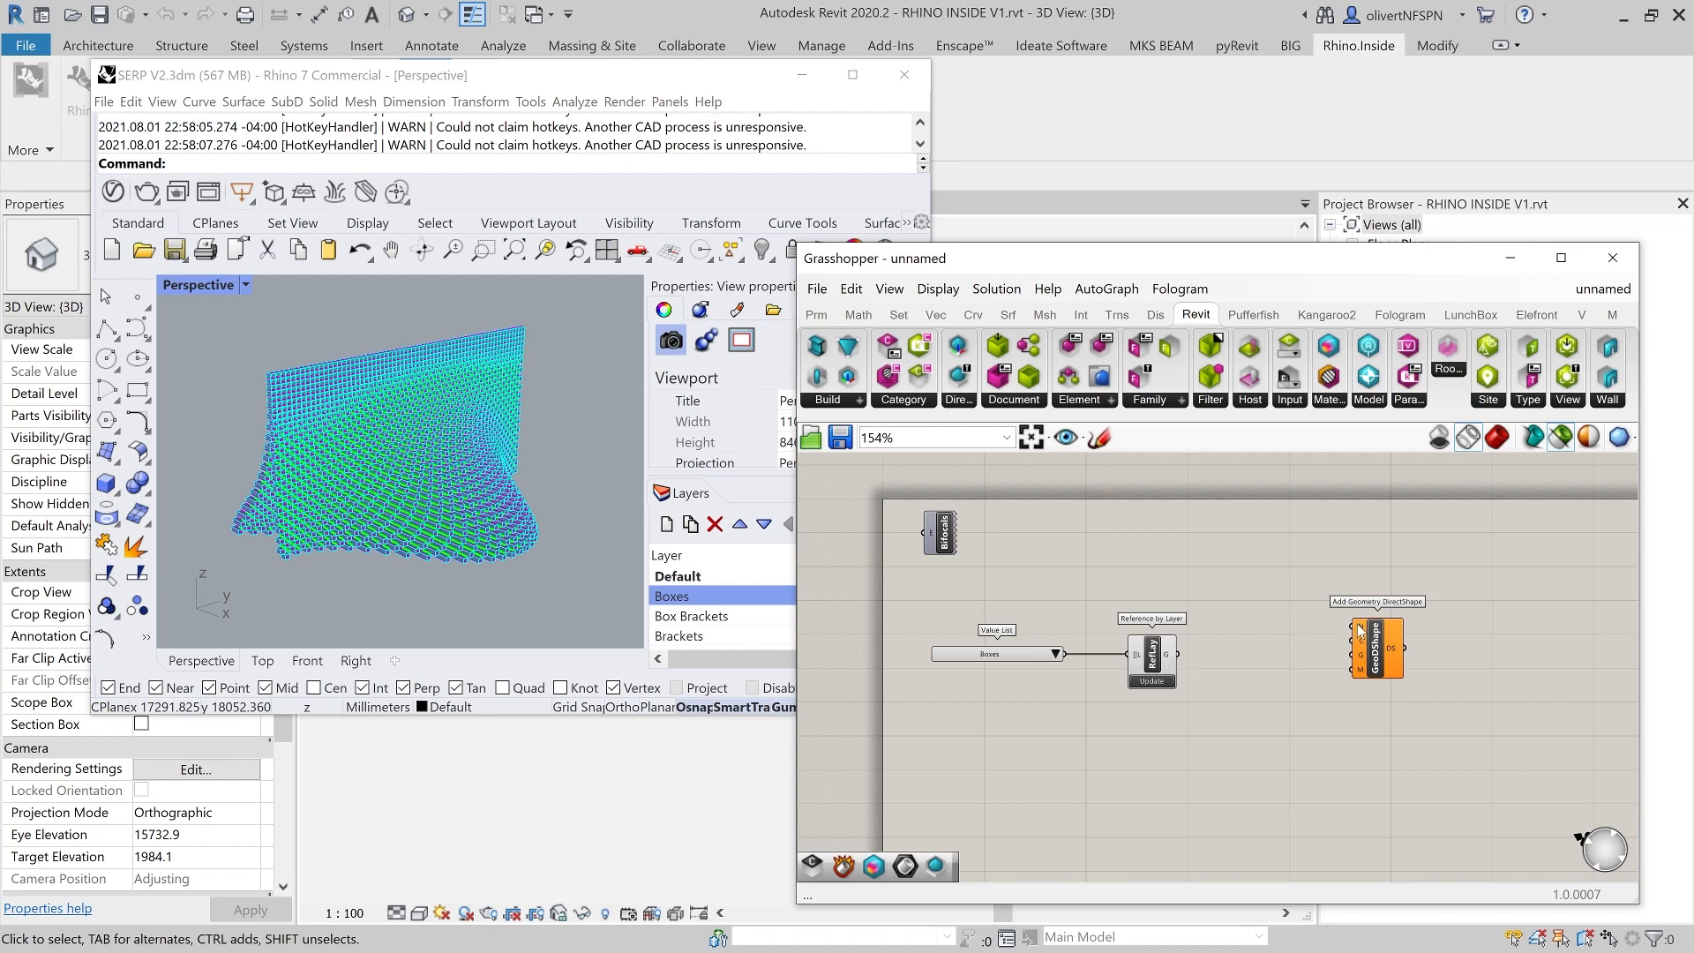
drag(1366, 662, 1416, 652)
click(1344, 634)
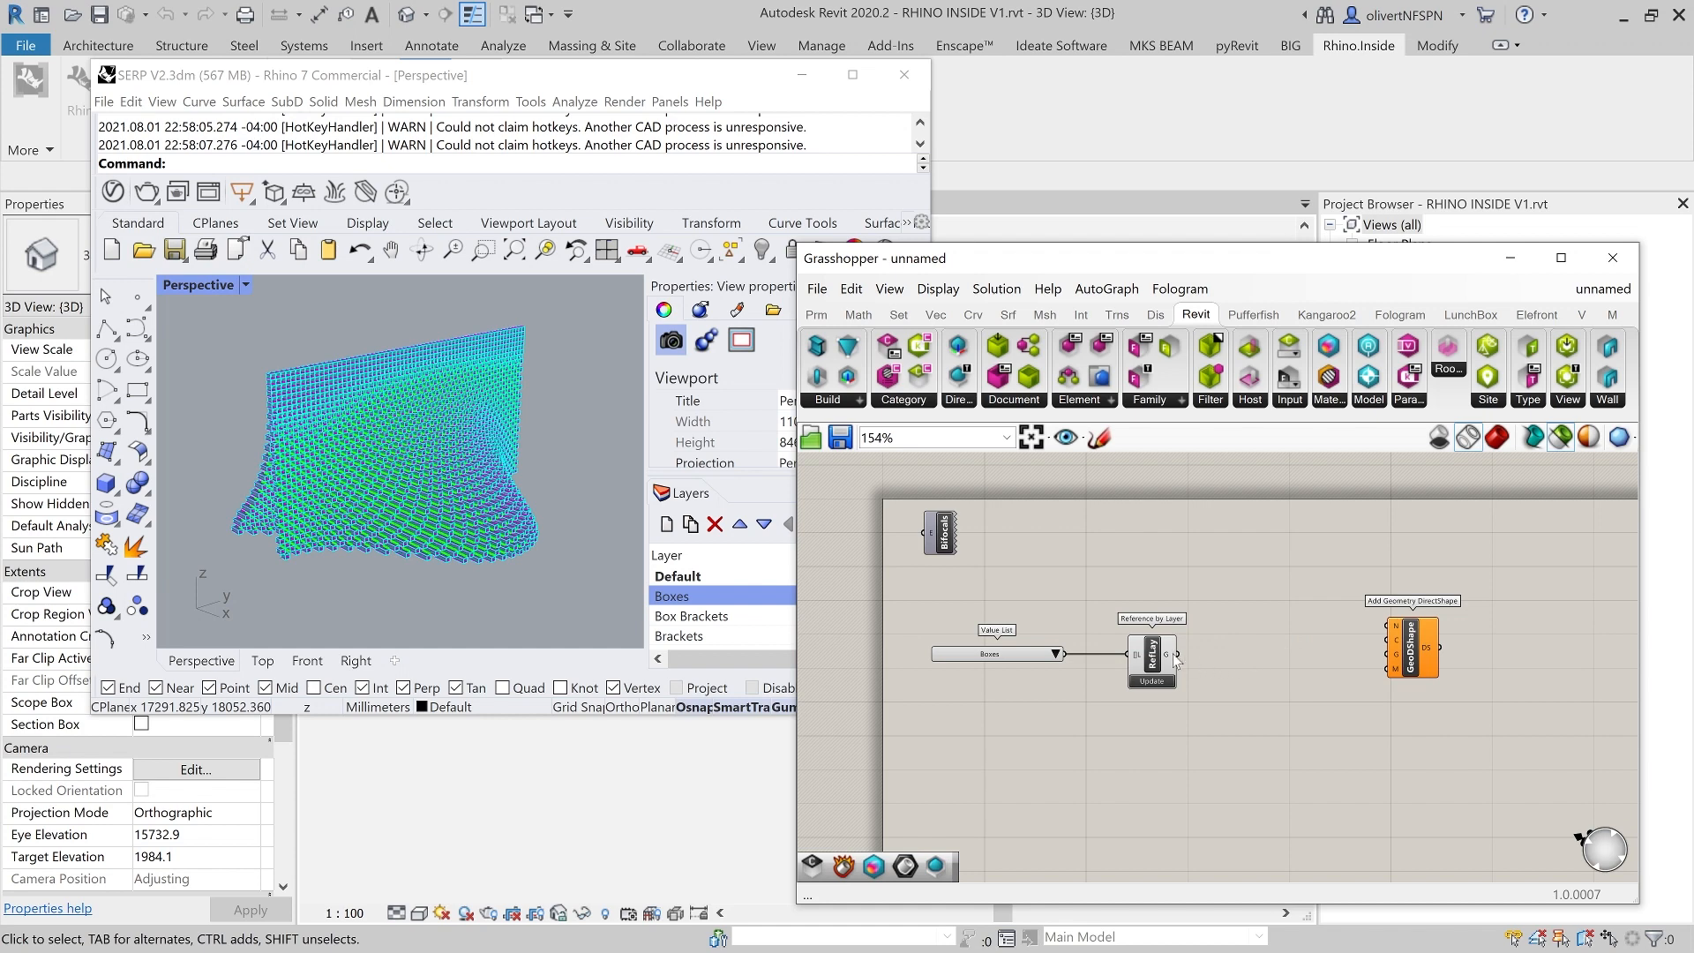
drag(1178, 653, 1392, 657)
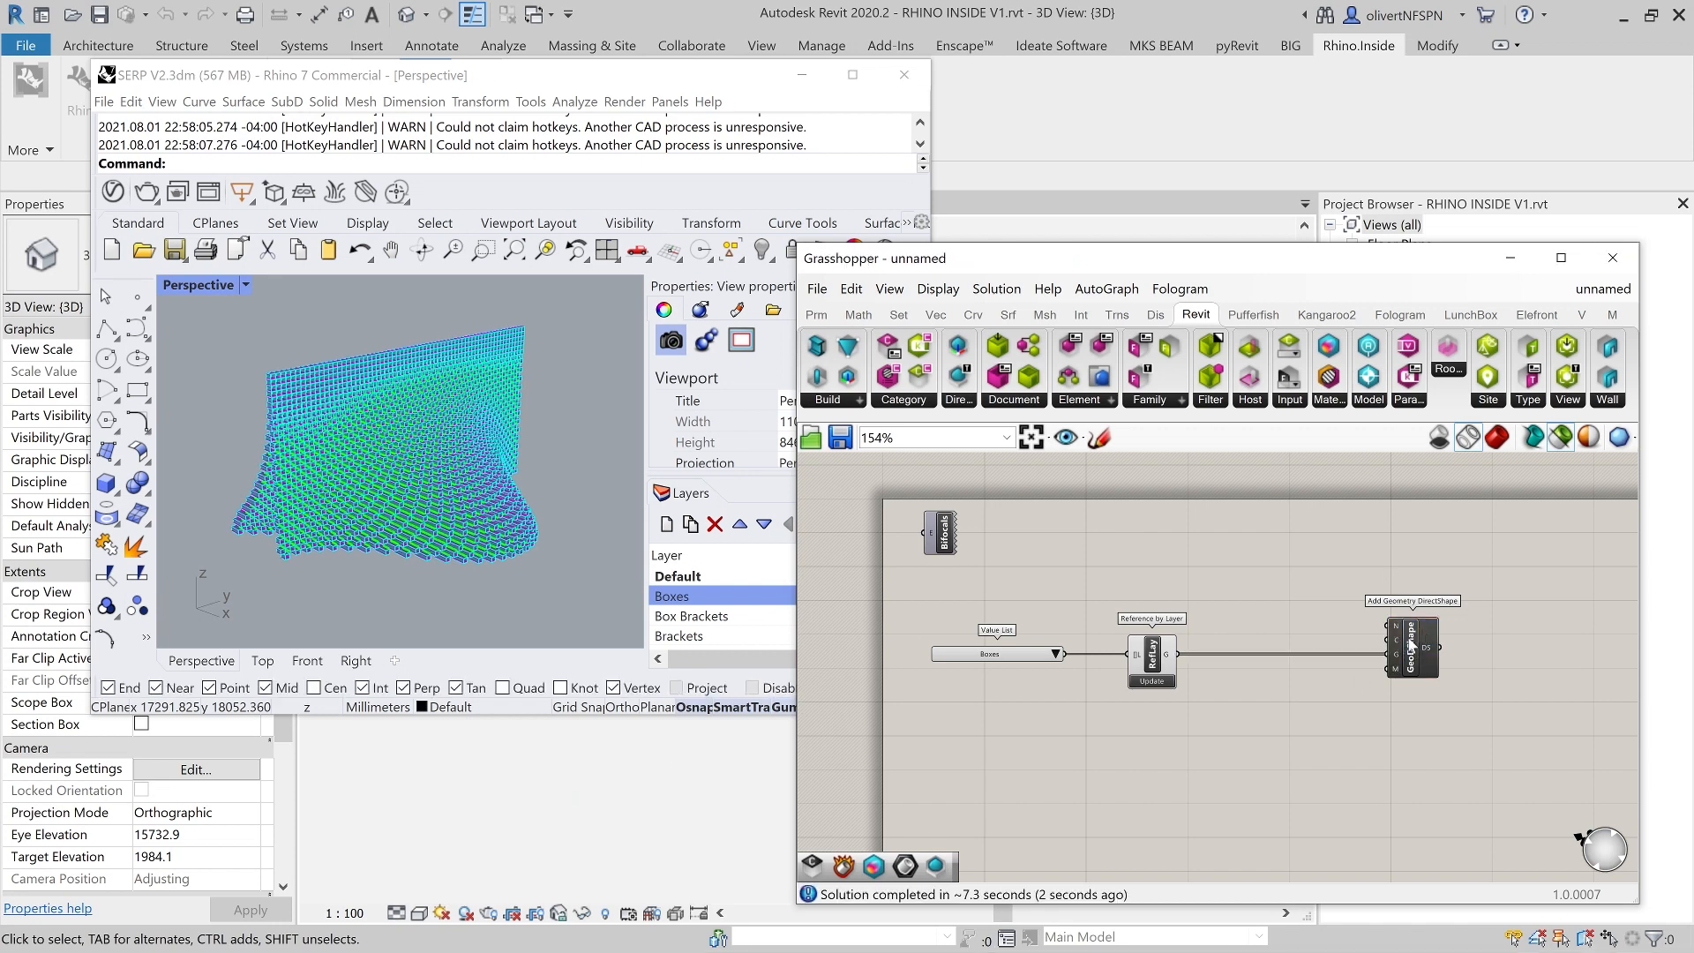
drag(1414, 650, 1431, 650)
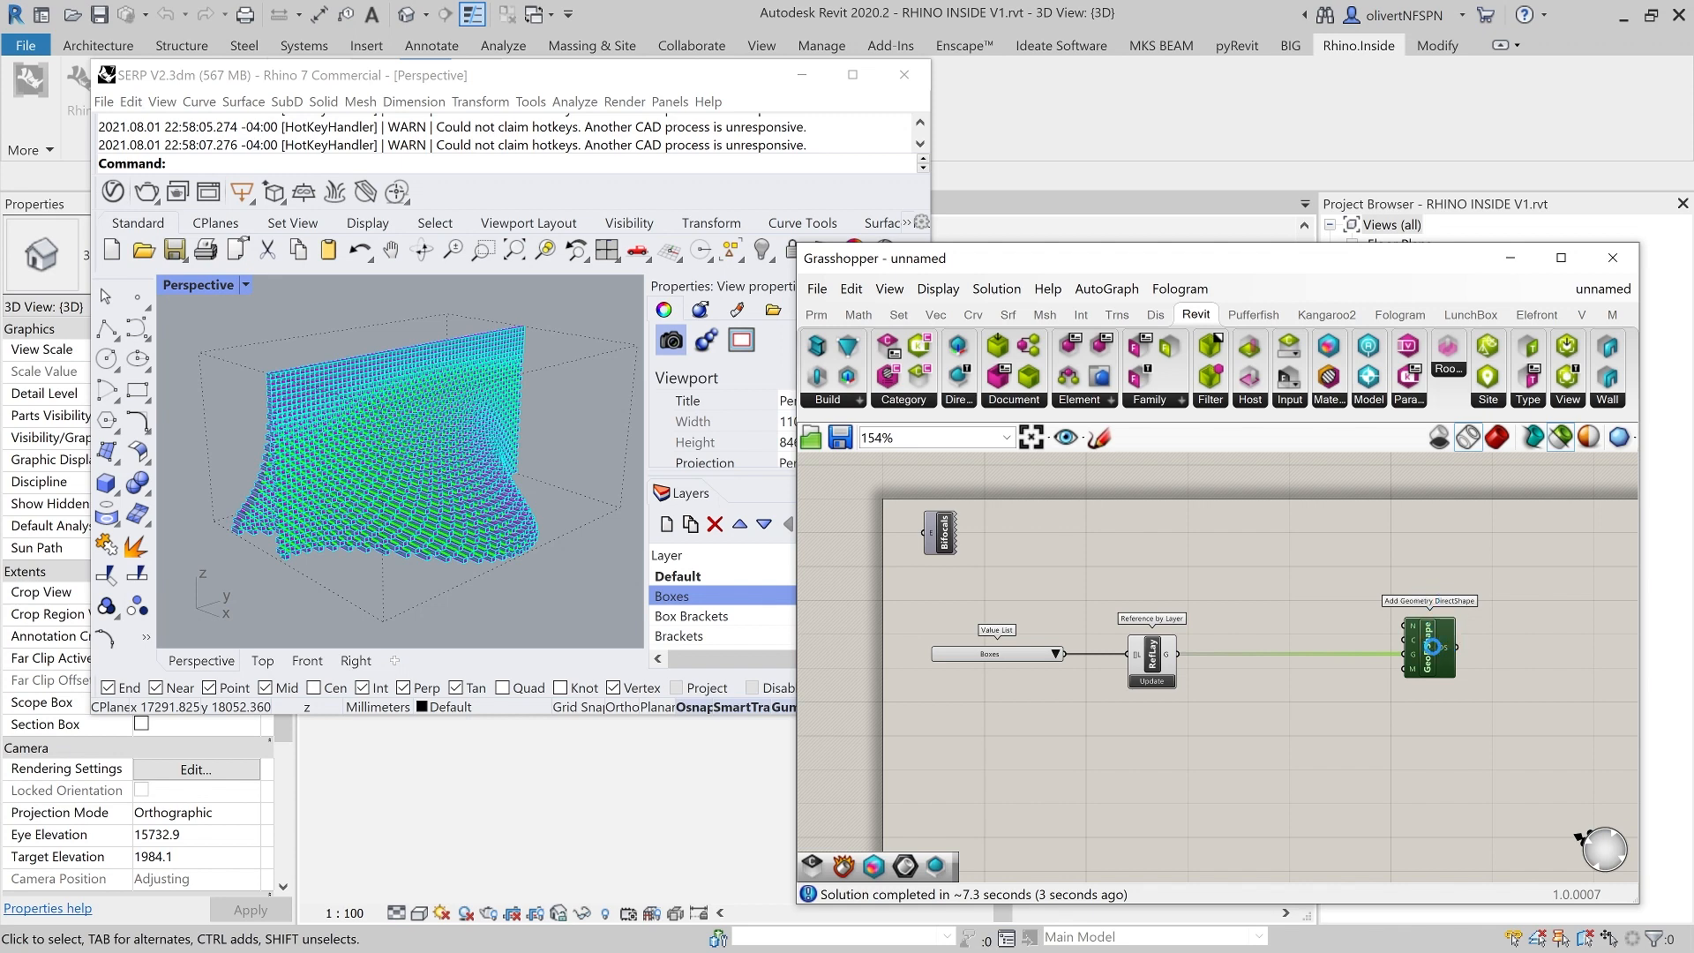
drag(1431, 649, 1454, 657)
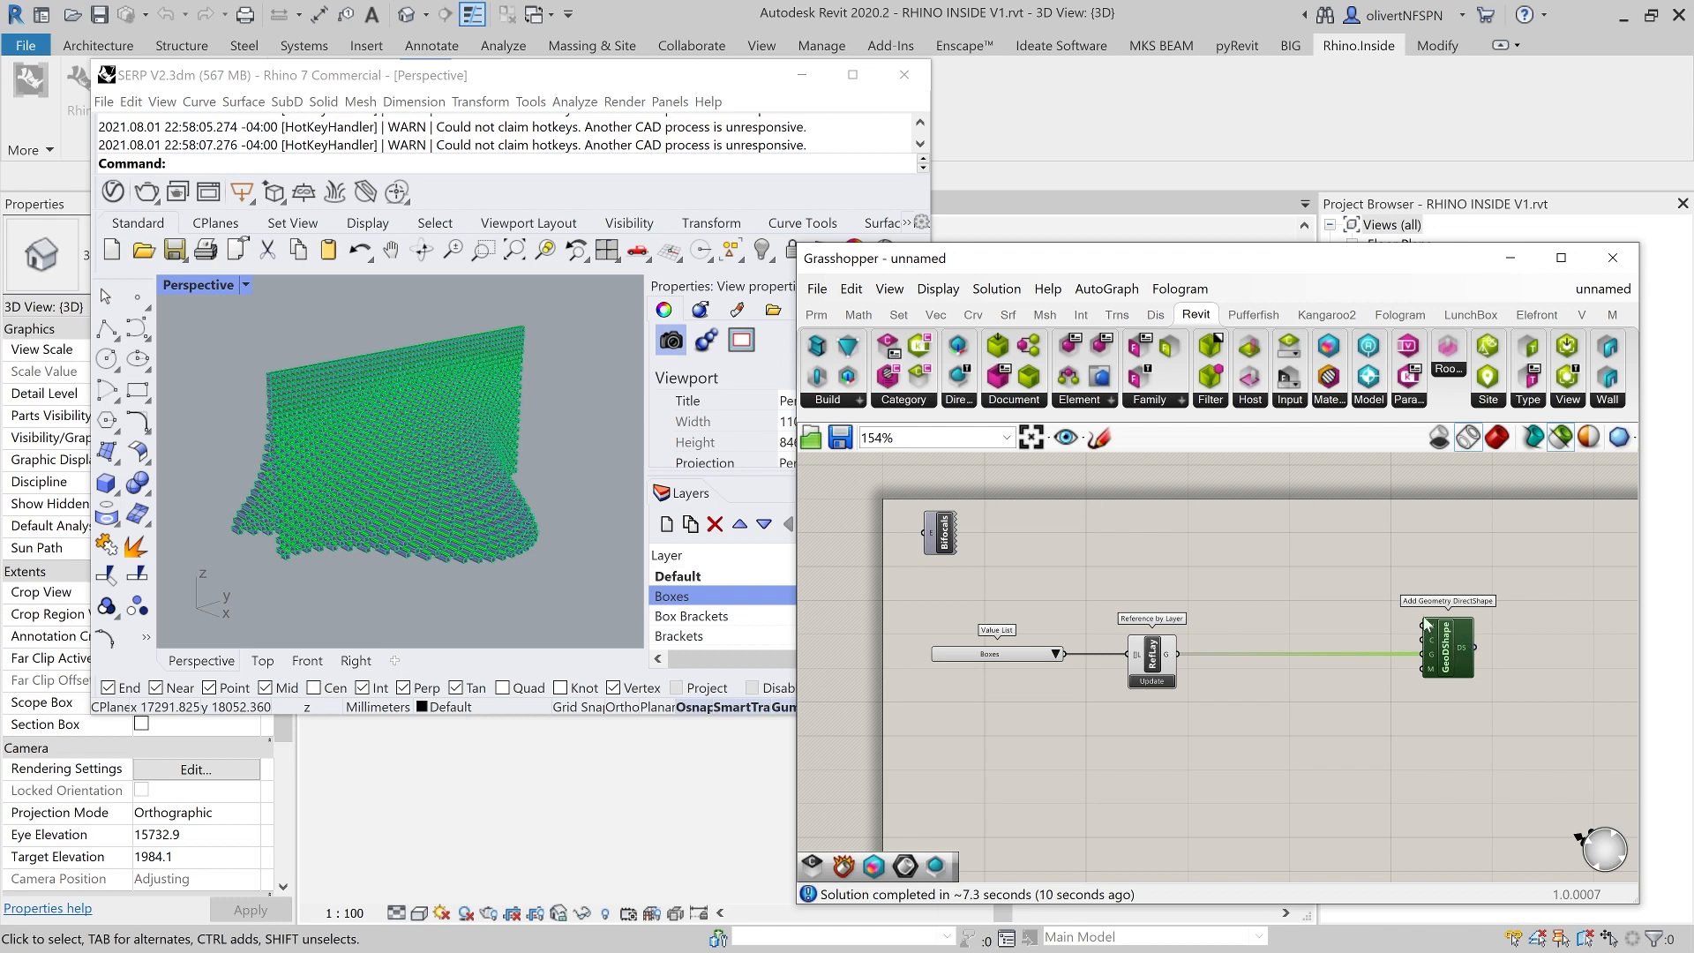
click(1364, 558)
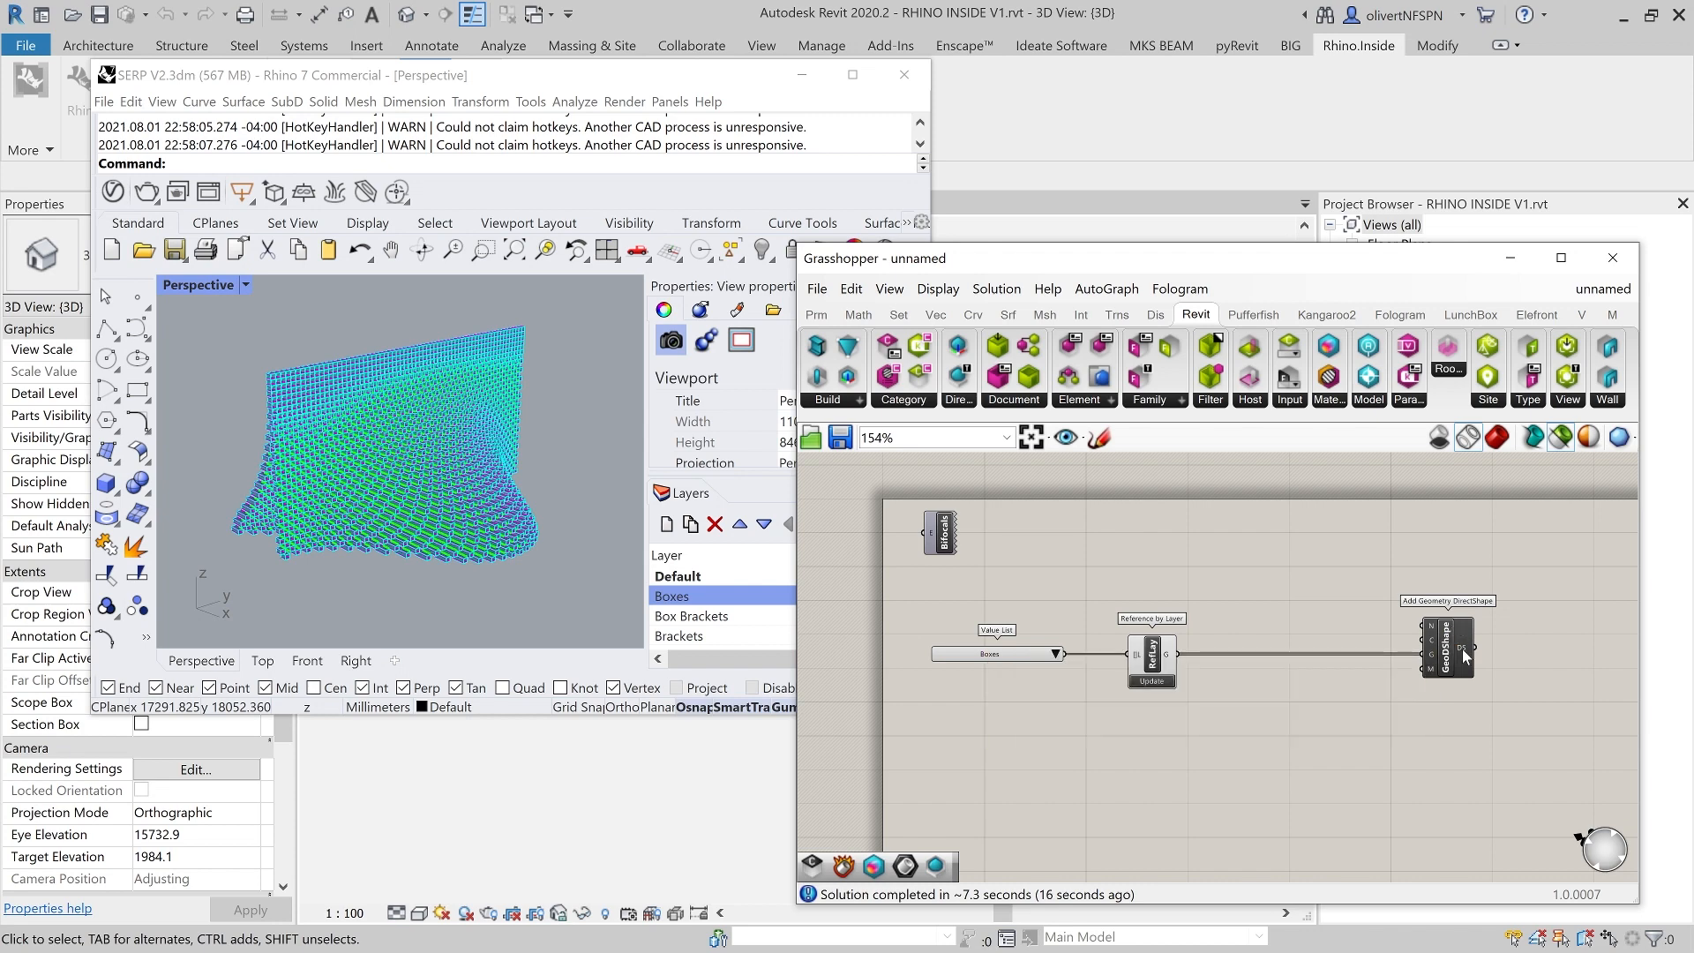
- Switch to Revit, examine the imported boxes in the 3D view, and return to Grasshopper
click(627, 760)
middle_drag(707, 718, 585, 776)
scroll(585, 748, up, 2)
scroll(585, 777, up, 1)
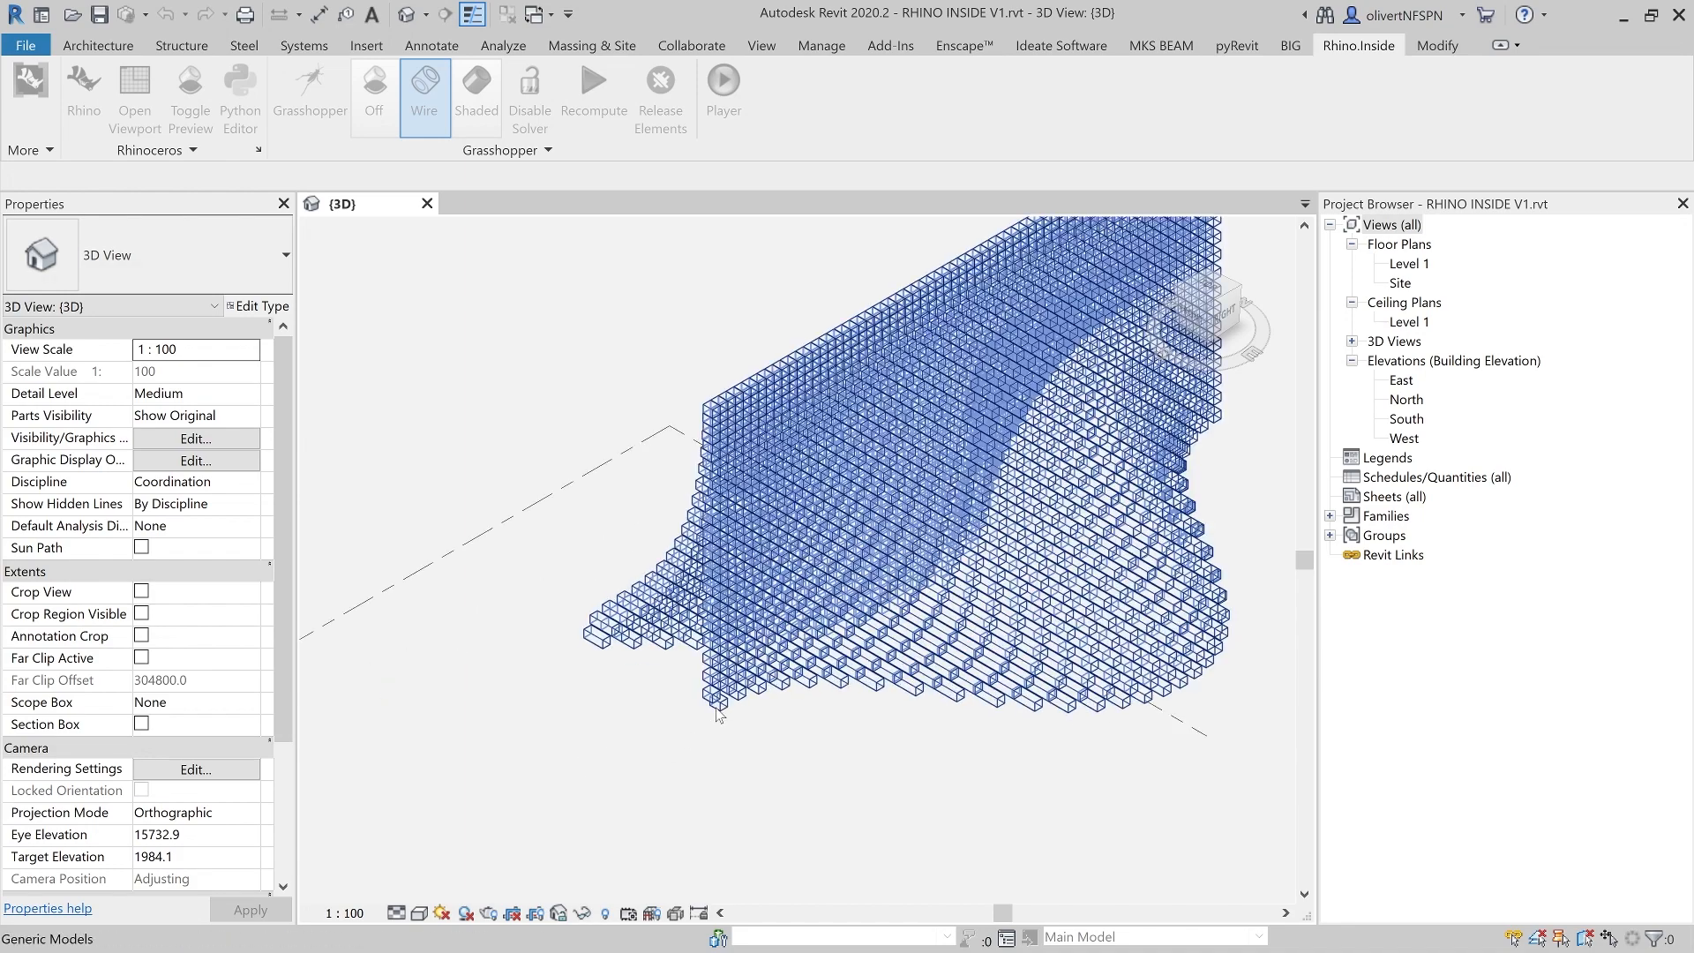
click(584, 706)
scroll(585, 706, down, 1)
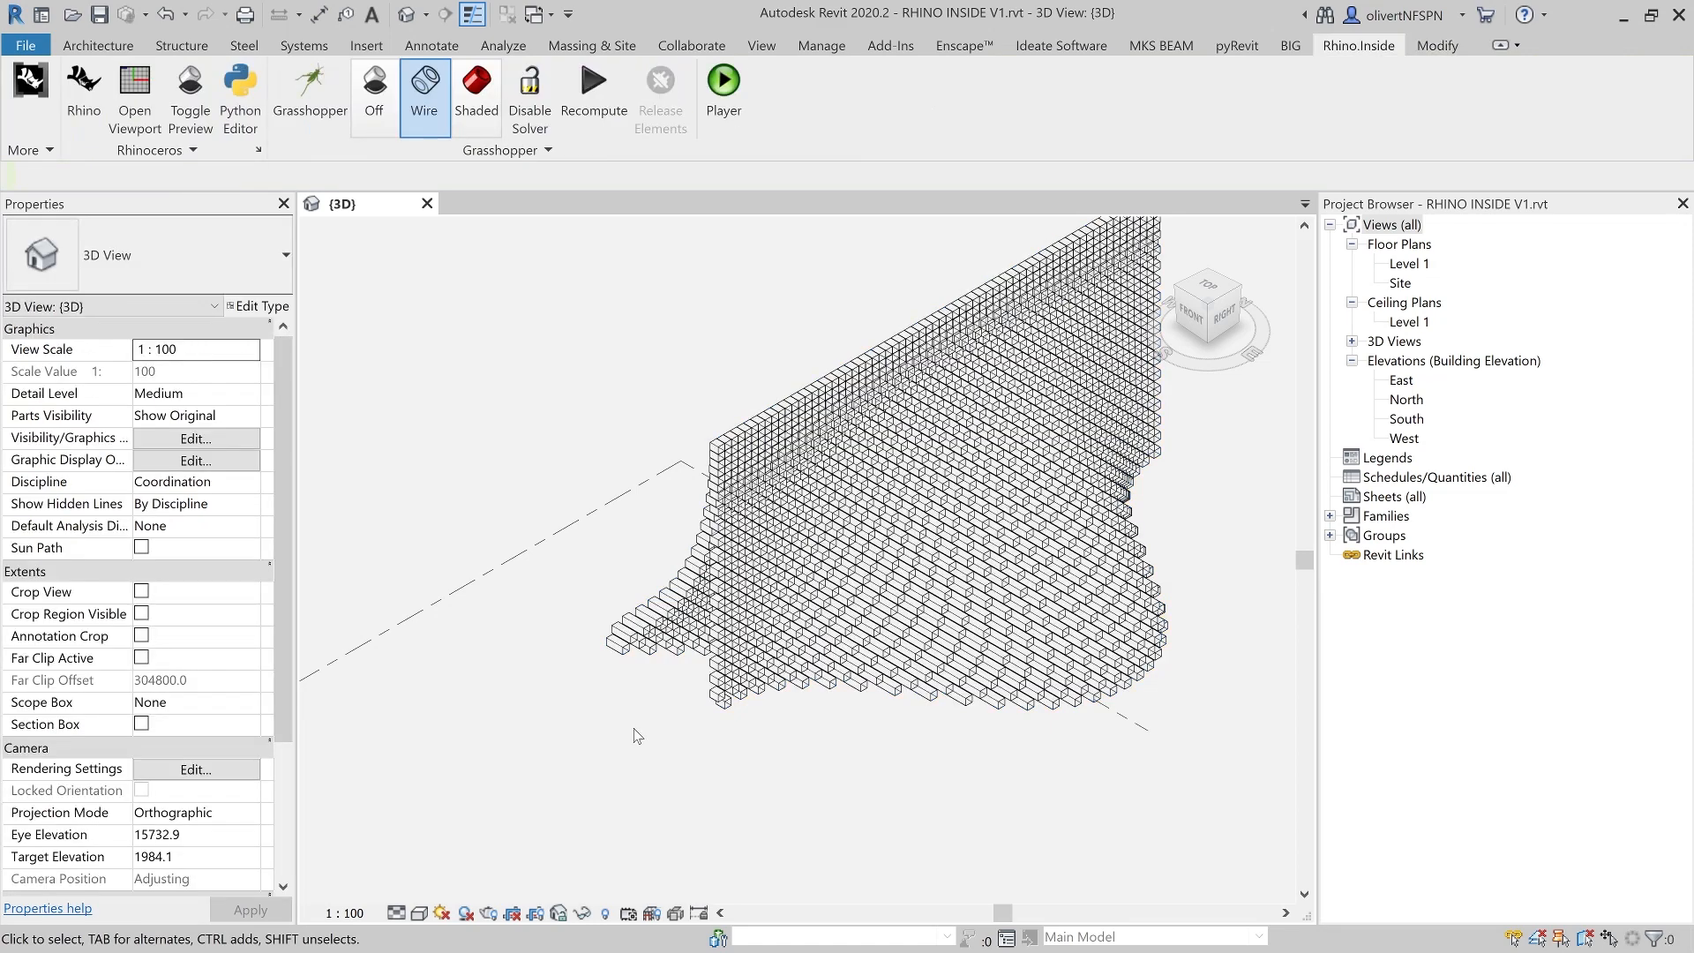
click(310, 93)
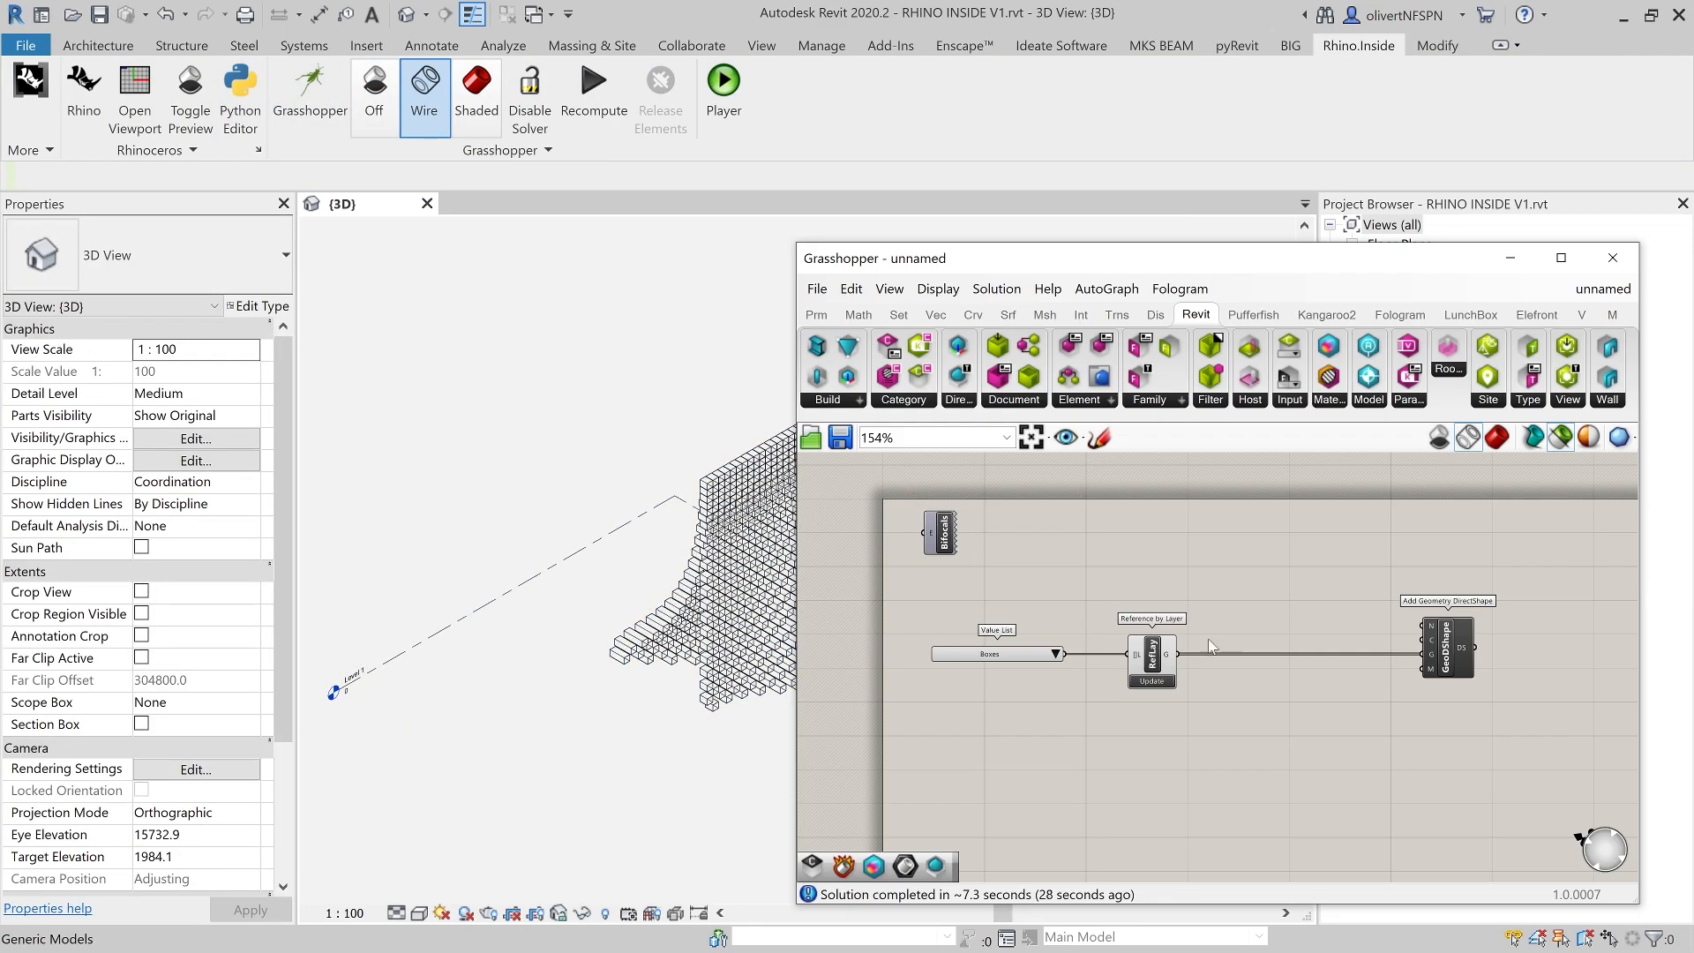
double_click(1301, 614)
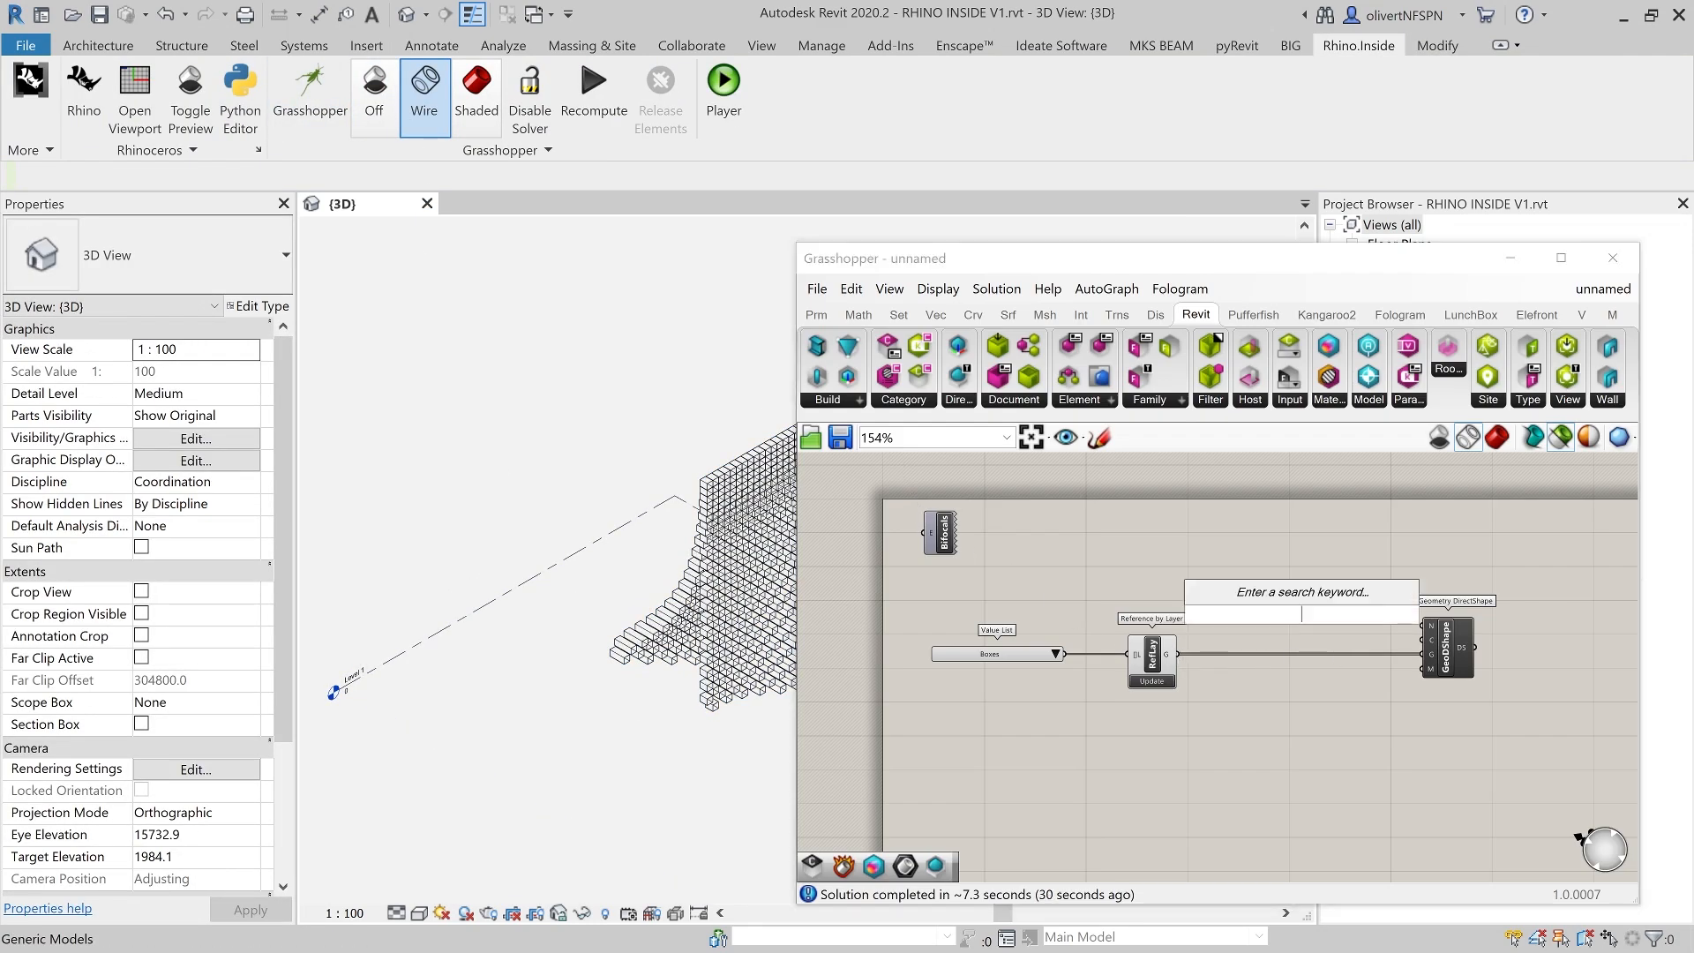
text(graf)
key(Down)
key(Return)
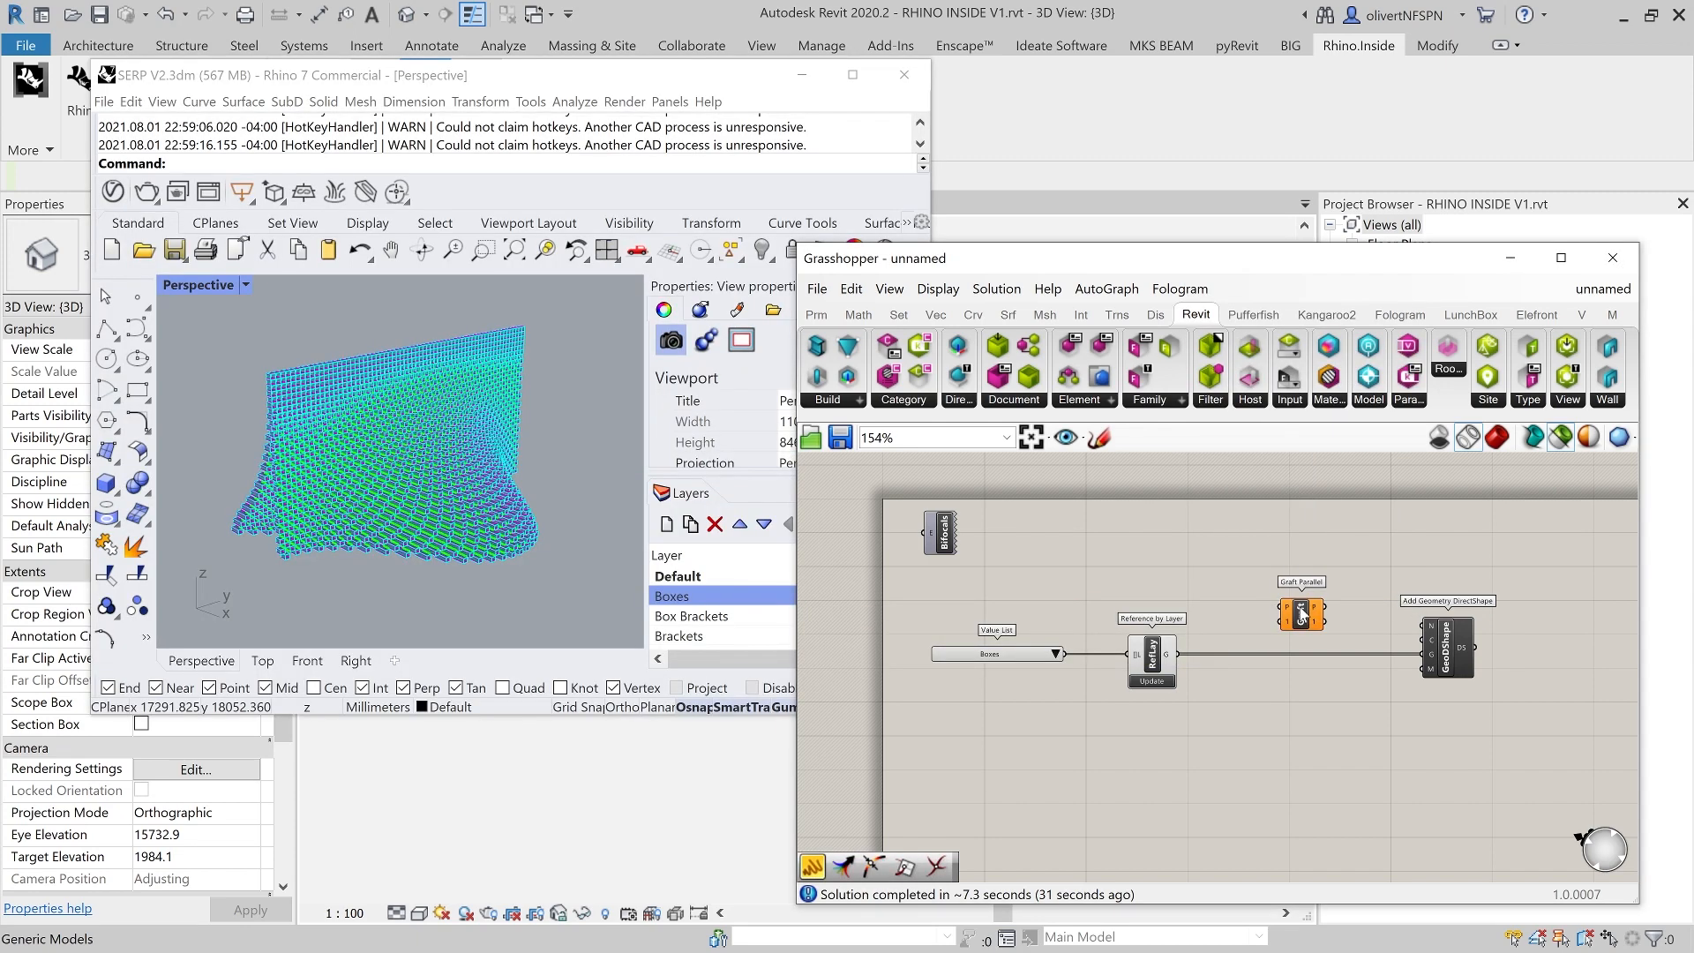
key(Delete)
- Insert a Graft Tree component between Reference by Layer and the Geometry input of Add Geometry DirectShape
double_click(1285, 606)
text(graf)
click(1258, 563)
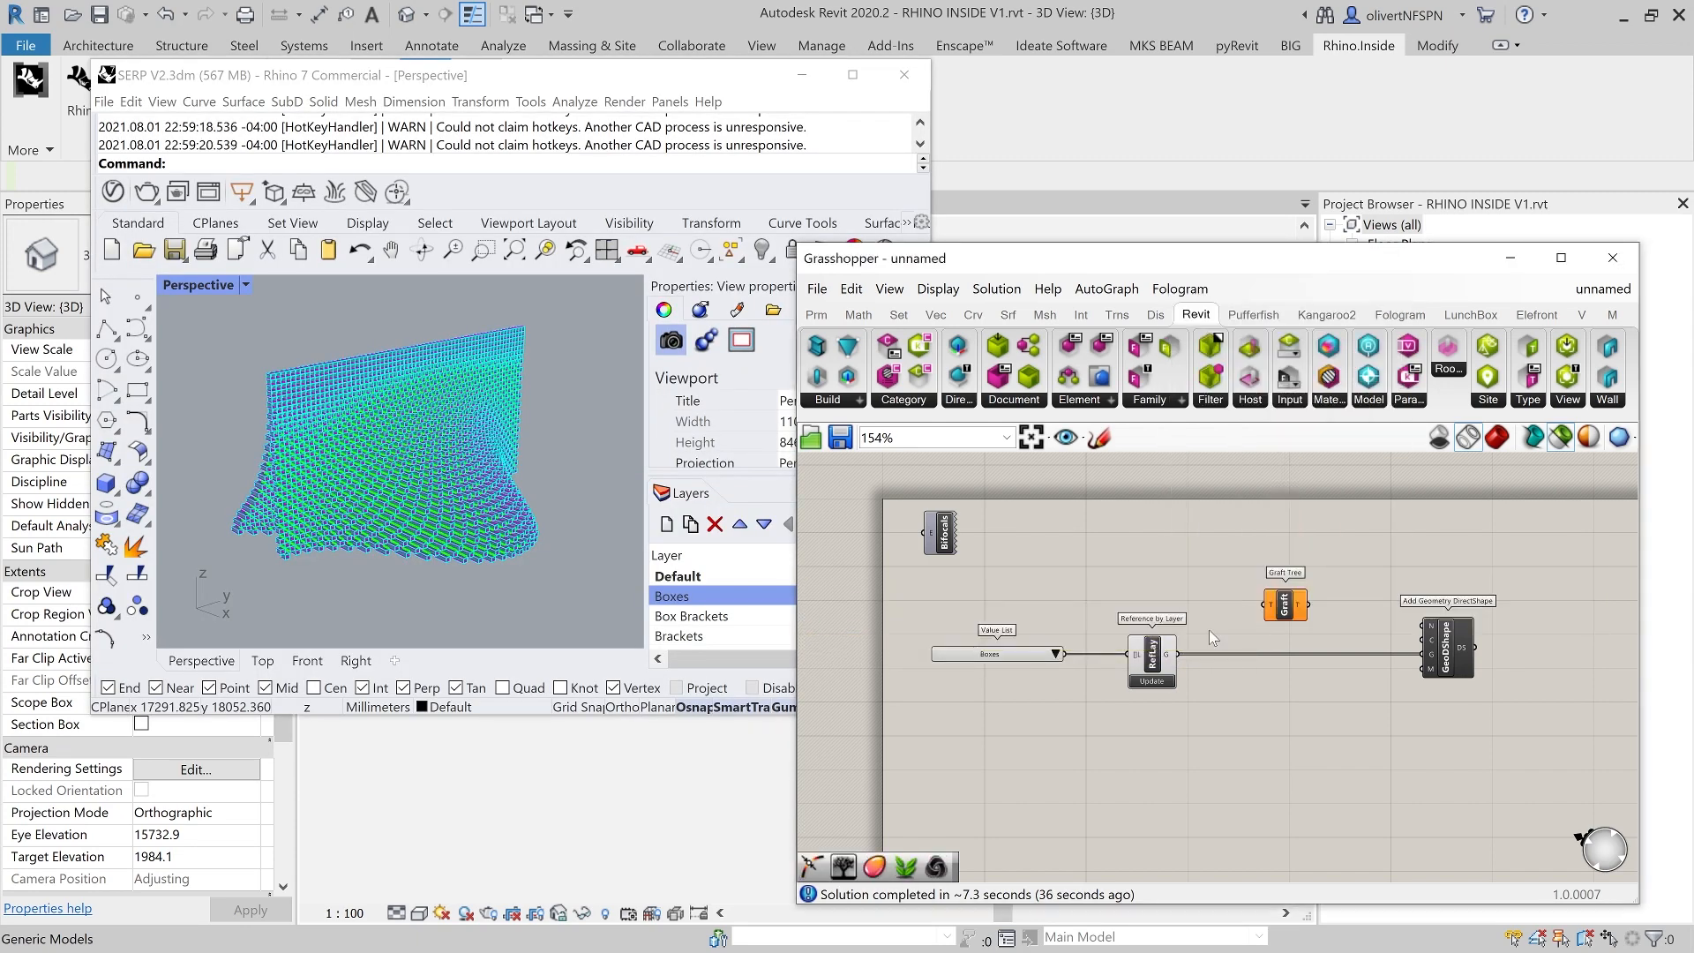
drag(1177, 649, 1426, 655)
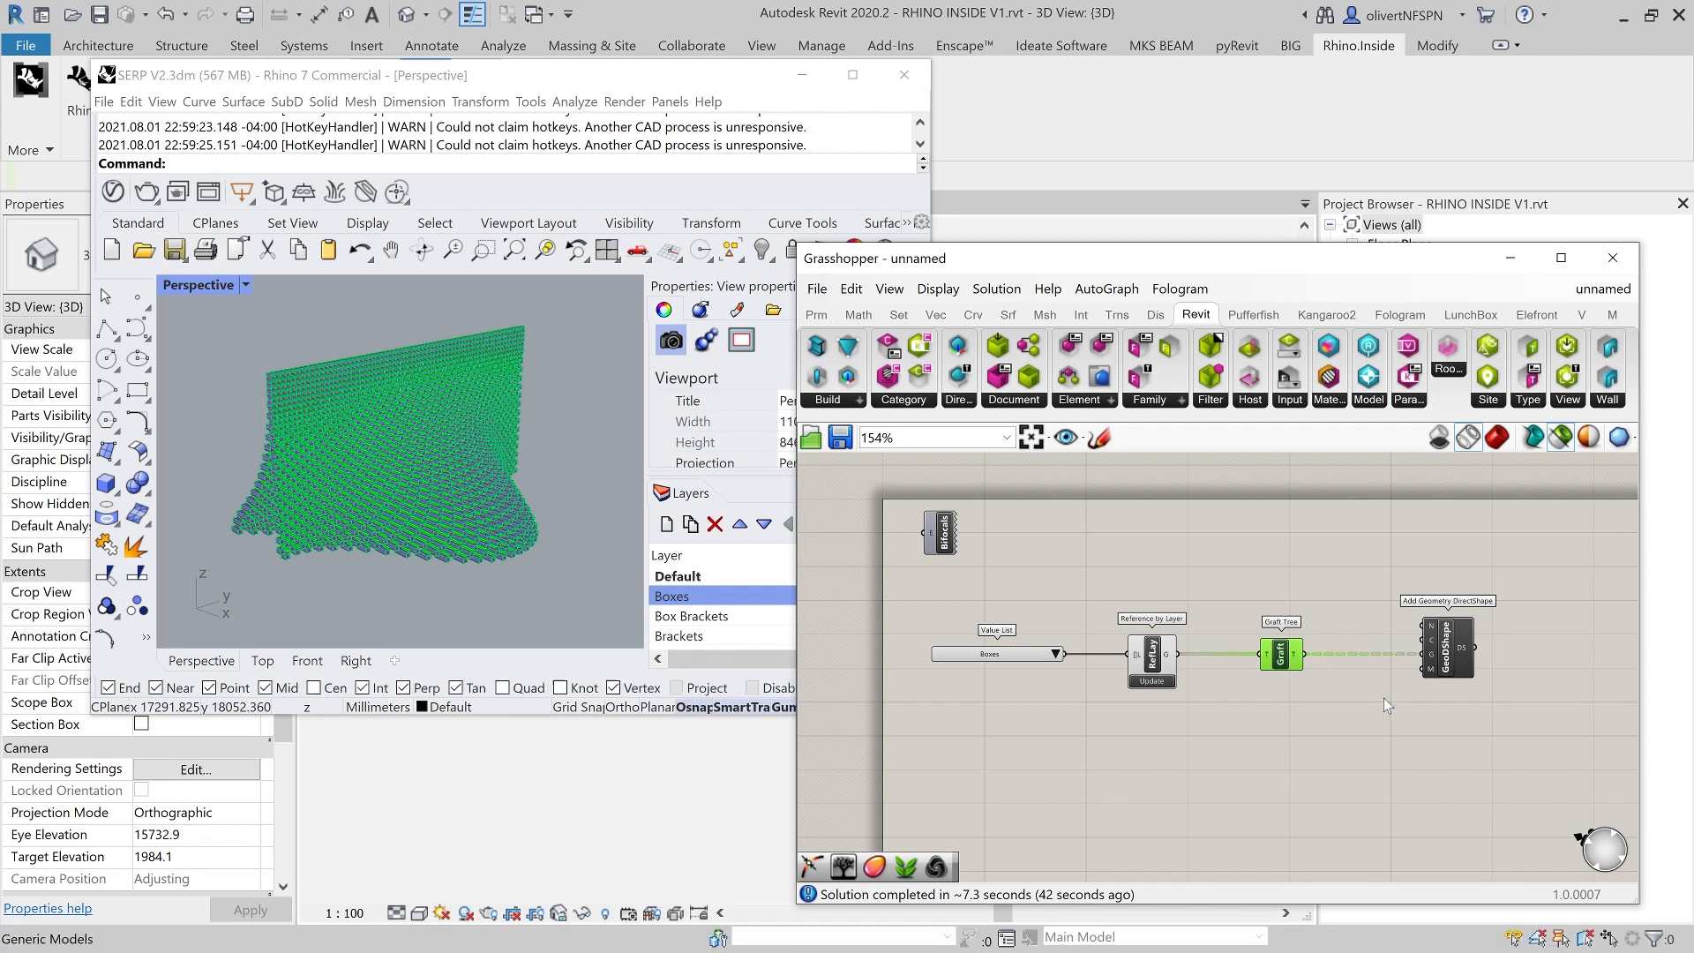
- Switch to Revit's 3D view and inspect the grafted boxes, selecting individual ones to check that they are separate elements
click(694, 785)
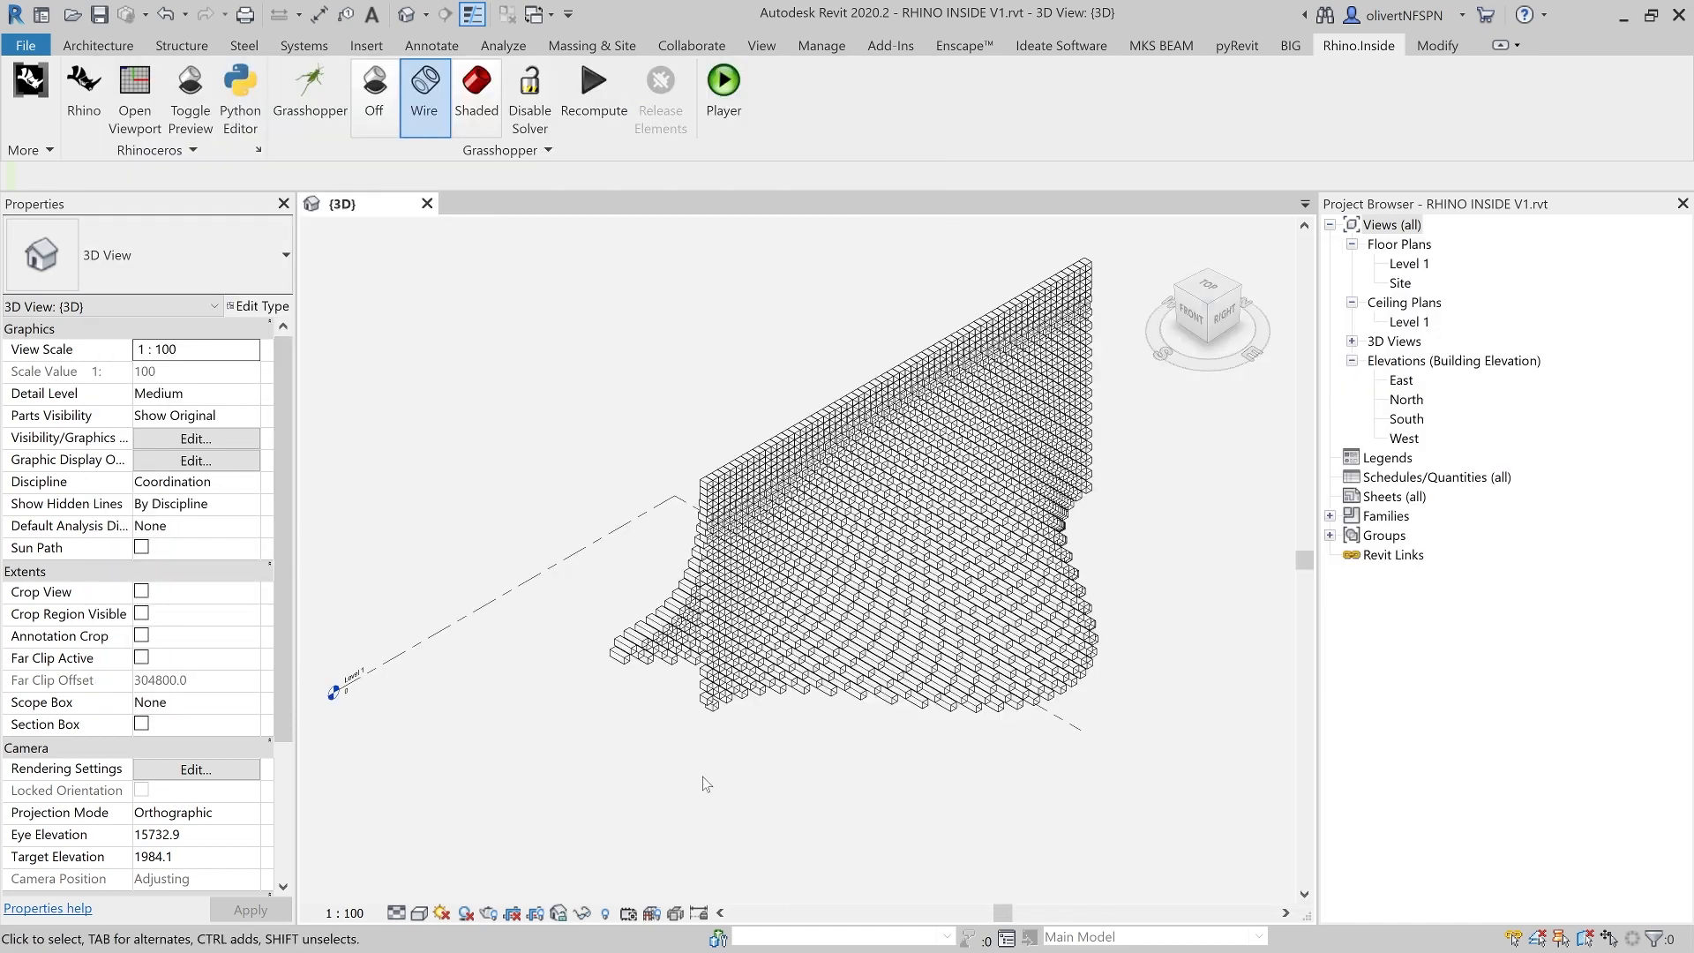
click(743, 695)
scroll(831, 701, up, 3)
click(822, 680)
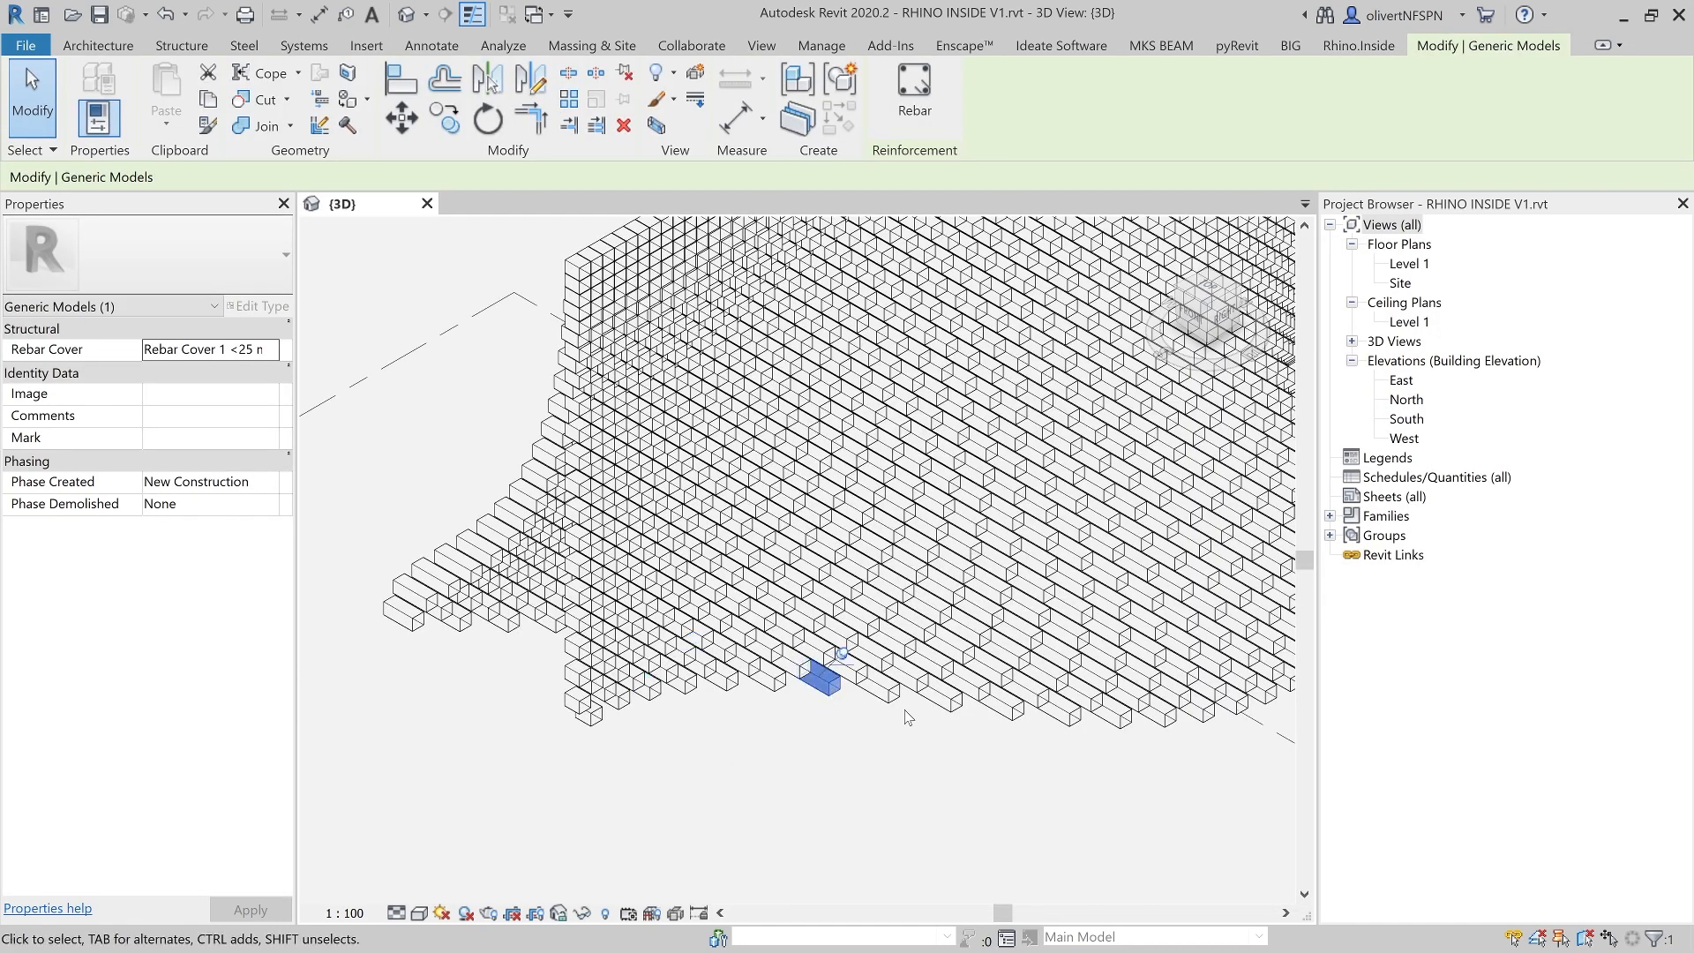
click(868, 769)
scroll(855, 726, up, 5)
scroll(858, 756, down, 4)
mouse_move(858, 756)
shift+middle_down()
mouse_move(754, 689)
mouse_move(847, 741)
shift+middle_up()
click(839, 730)
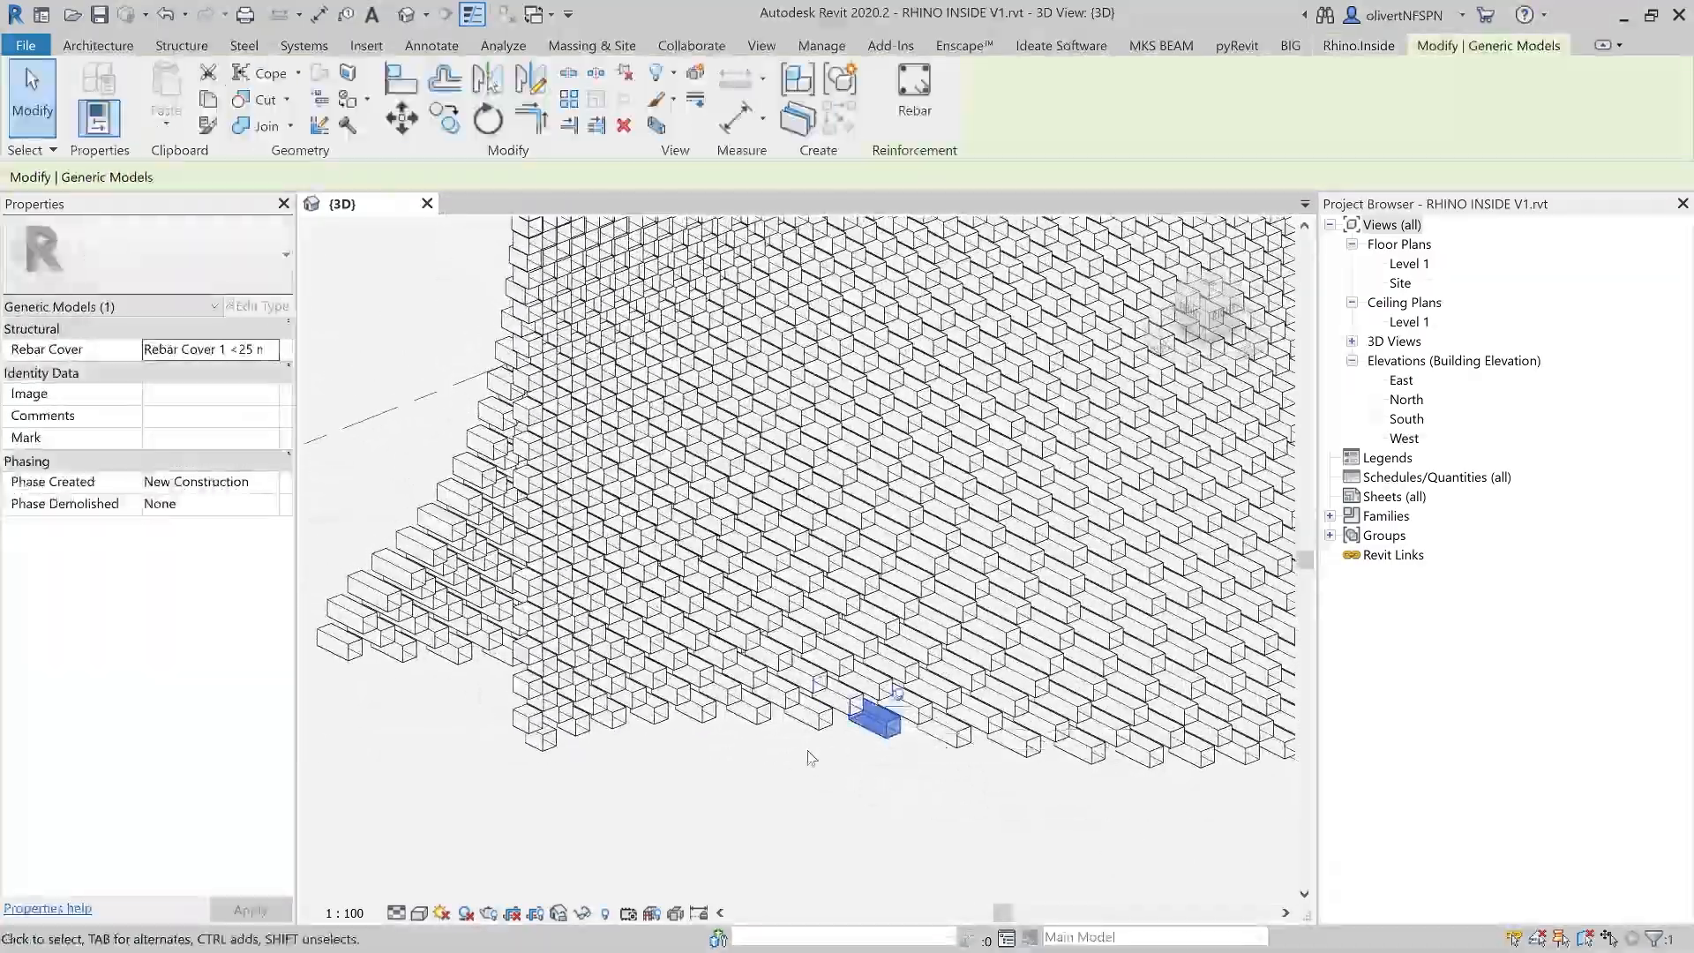
shift+middle_drag(732, 776, 702, 829)
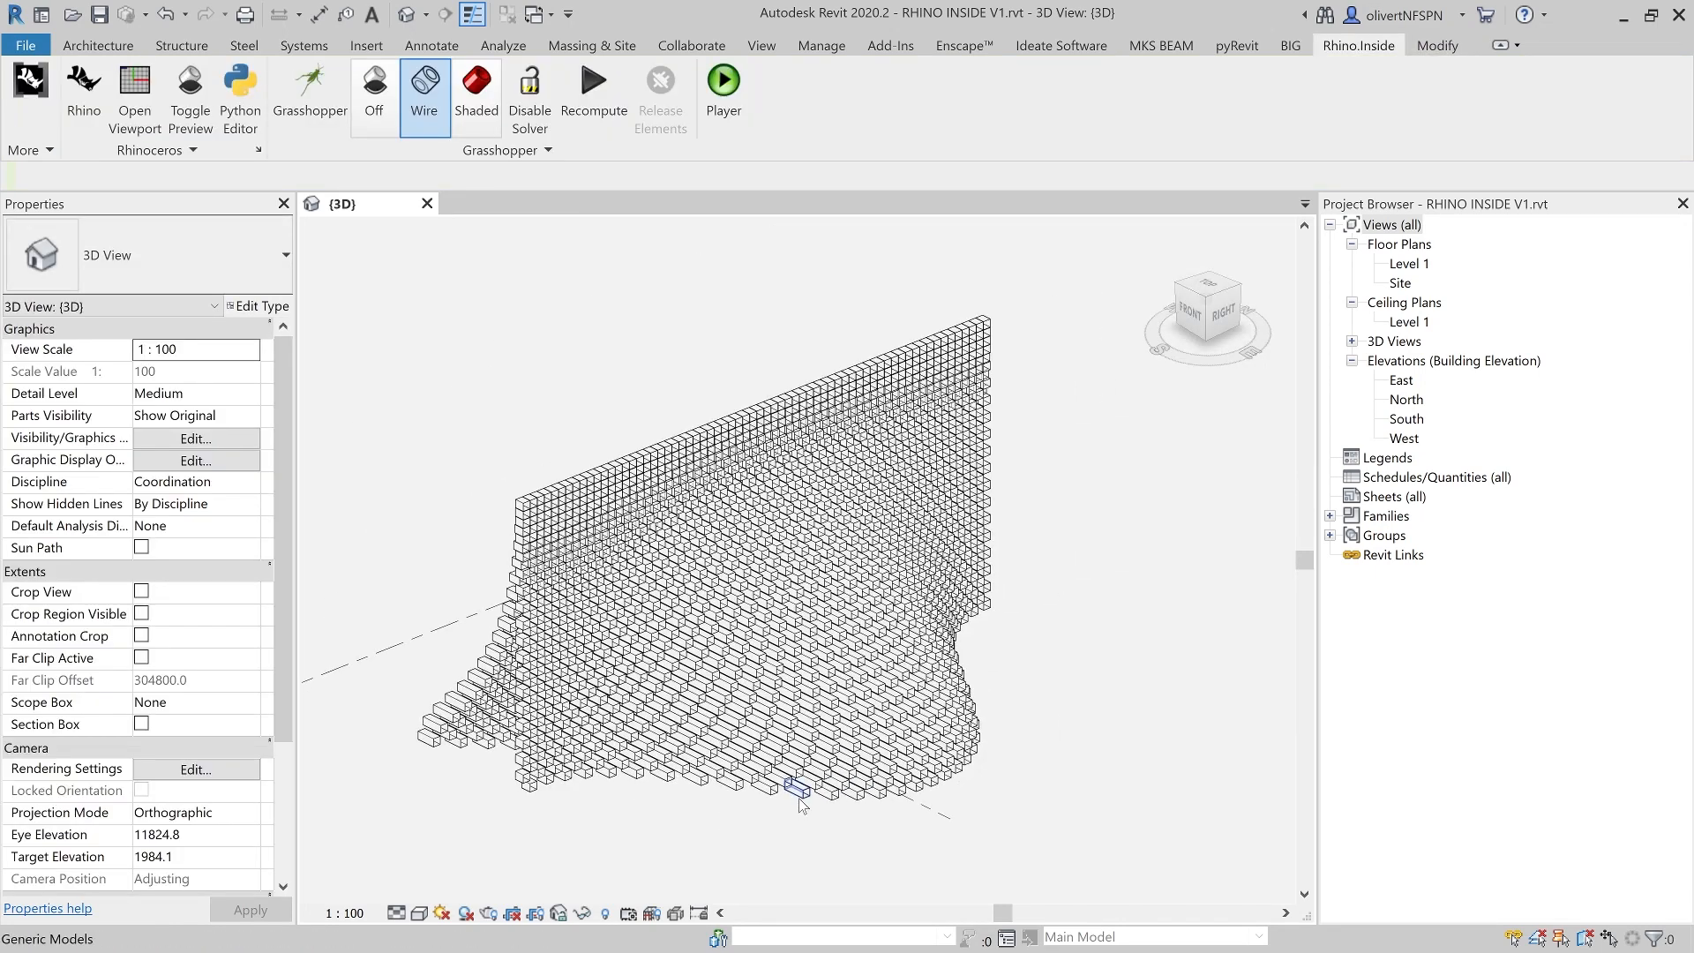
click(912, 741)
click(991, 608)
click(1042, 673)
middle_drag(1043, 675, 1130, 698)
scroll(1071, 671, up, 1)
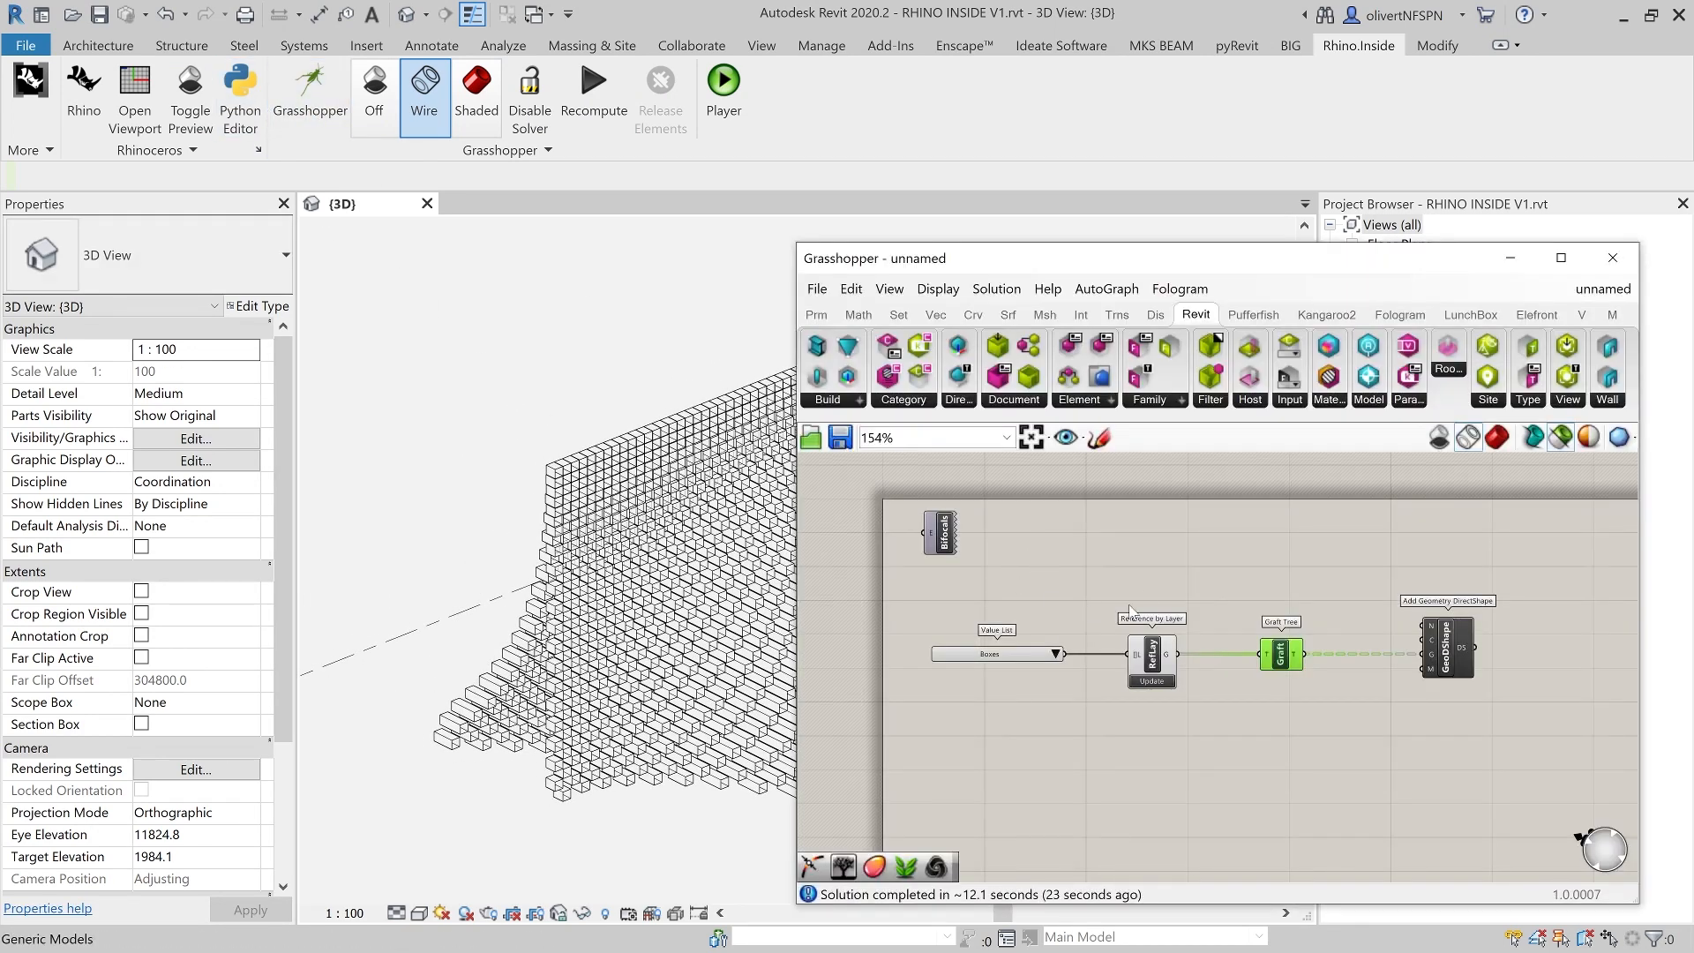
- Move the Add Geometry DirectShape component further away from Graft Tree on the Grasshopper canvas
click(1063, 568)
right_drag(1417, 642, 1252, 611)
drag(1292, 623, 1417, 617)
click(1185, 565)
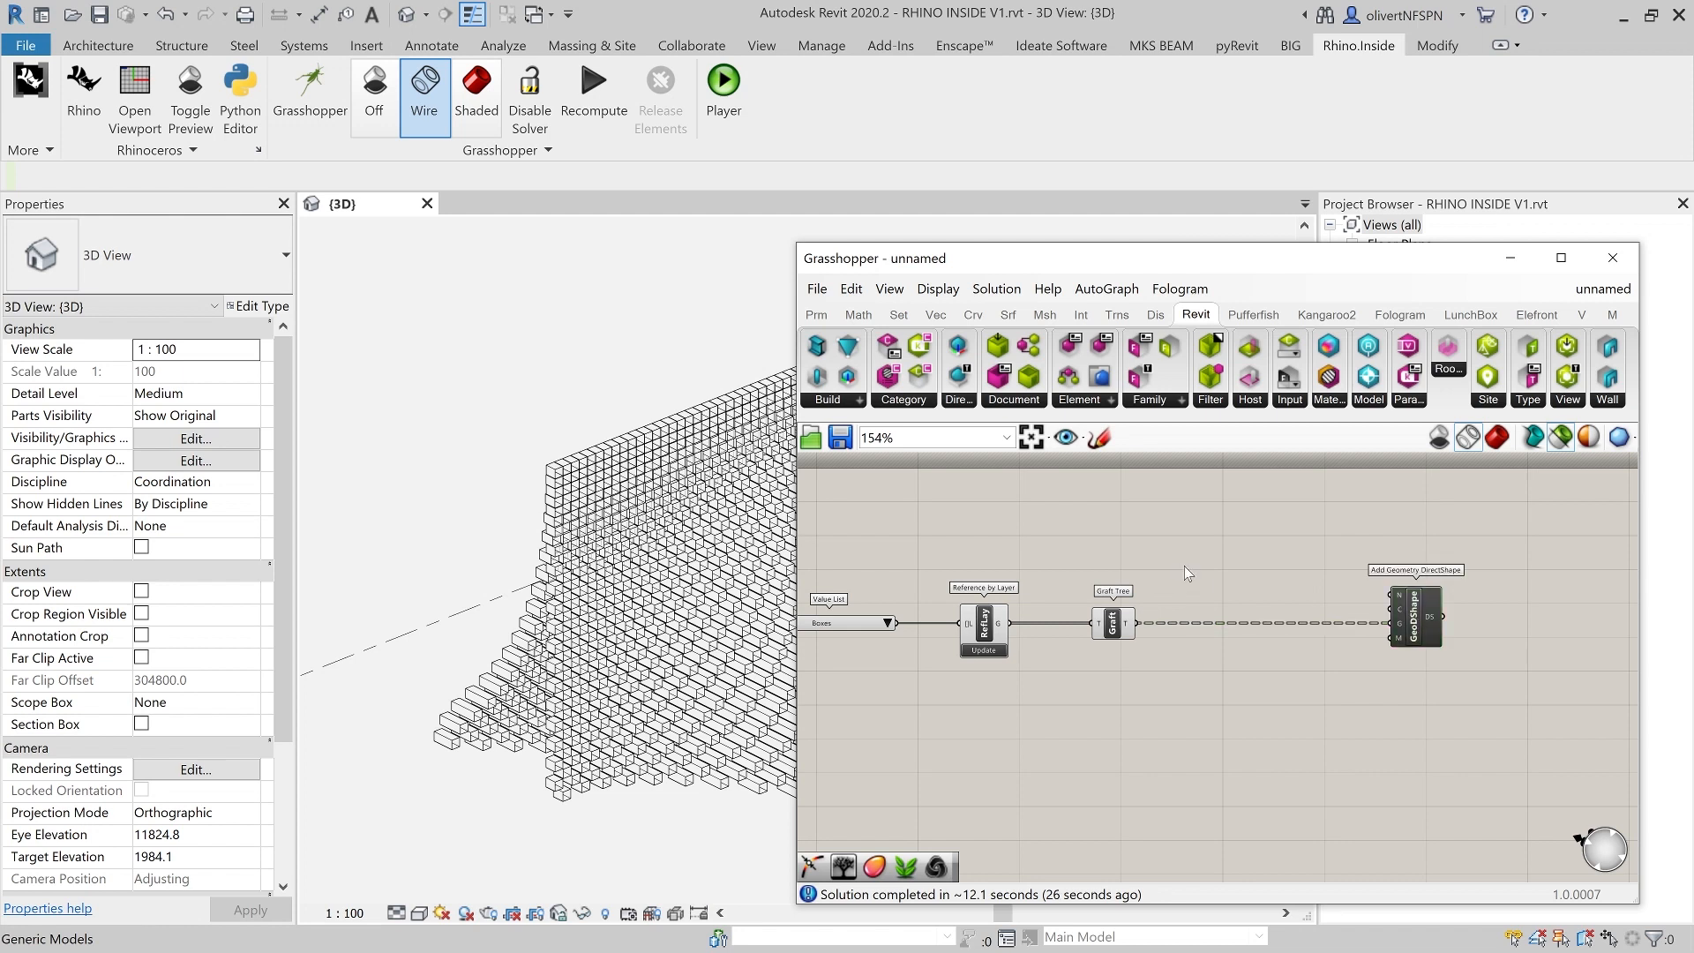
- Check the Name input of Add Geometry DirectShape and place a Category parameter above the wire leading from Graft Tree
scroll(1375, 609, up, 1)
mouse_move(1405, 600)
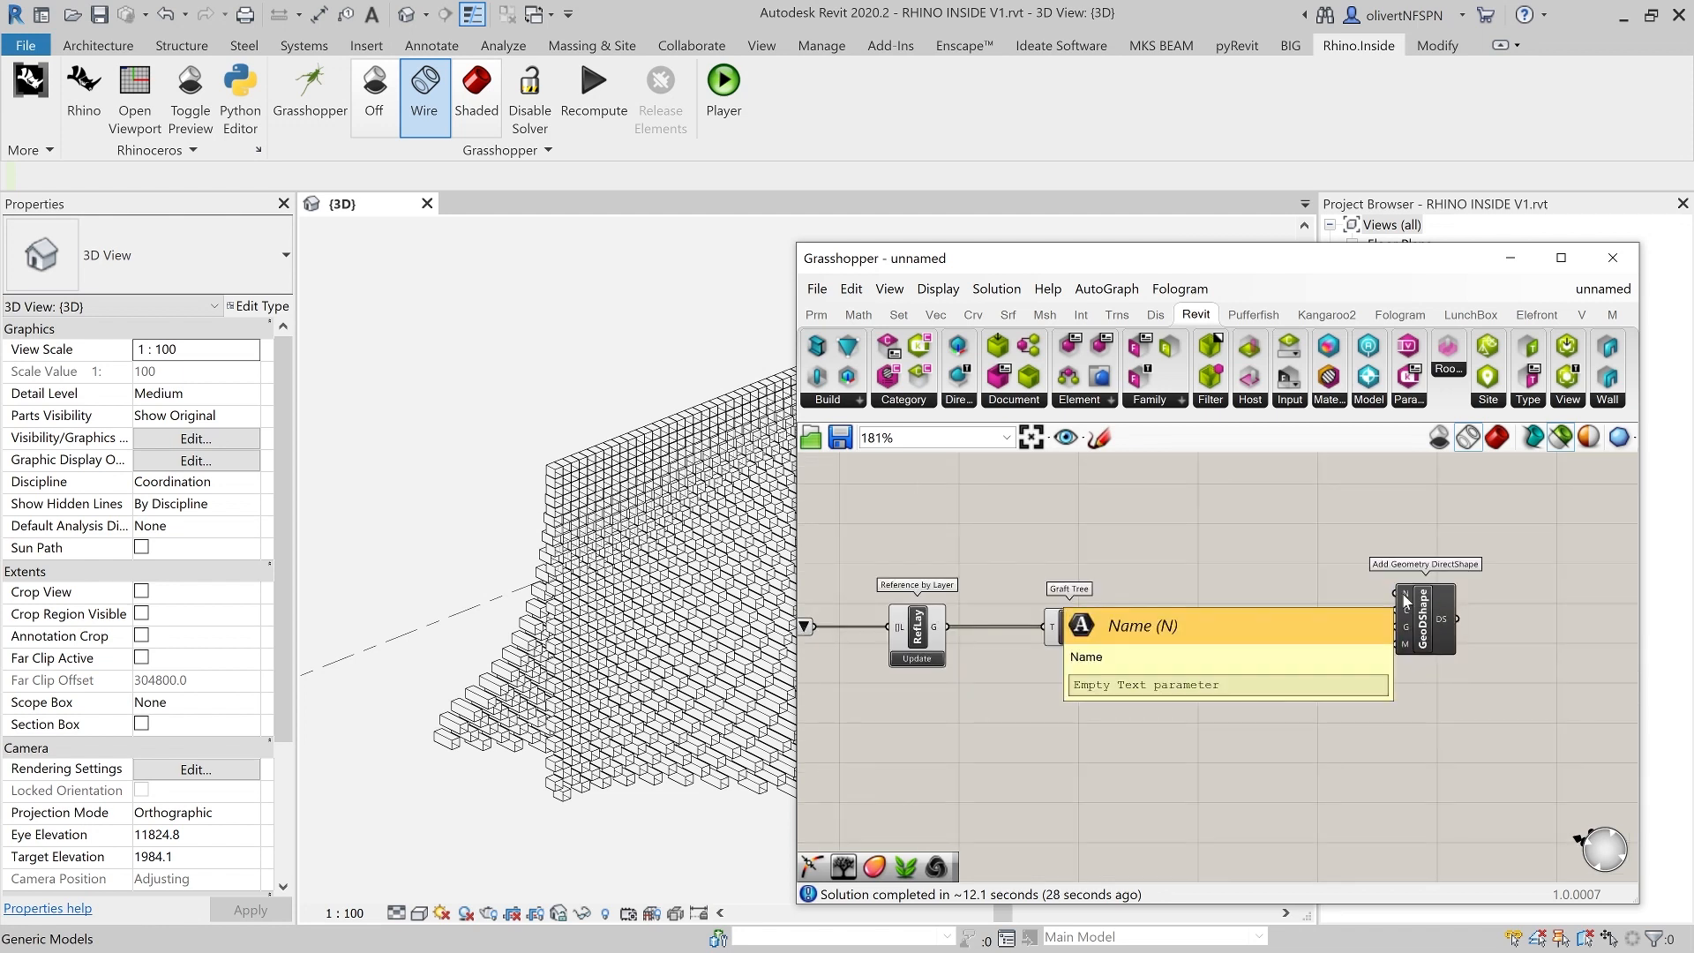
double_click(1184, 568)
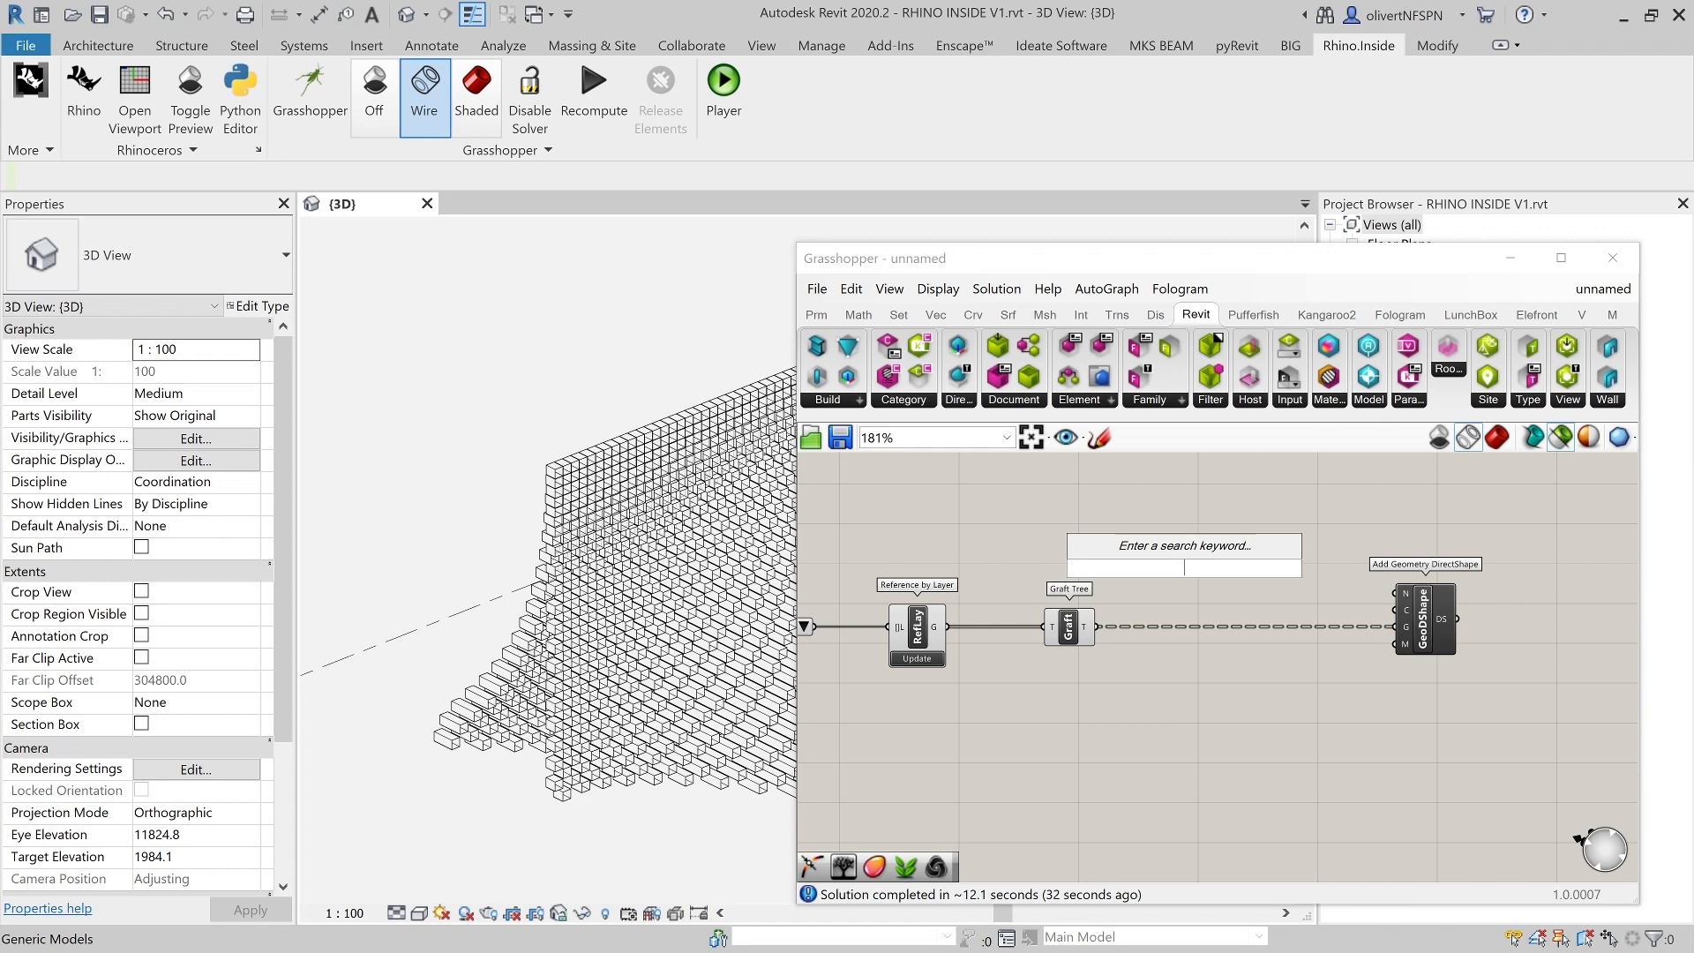
text(cat)
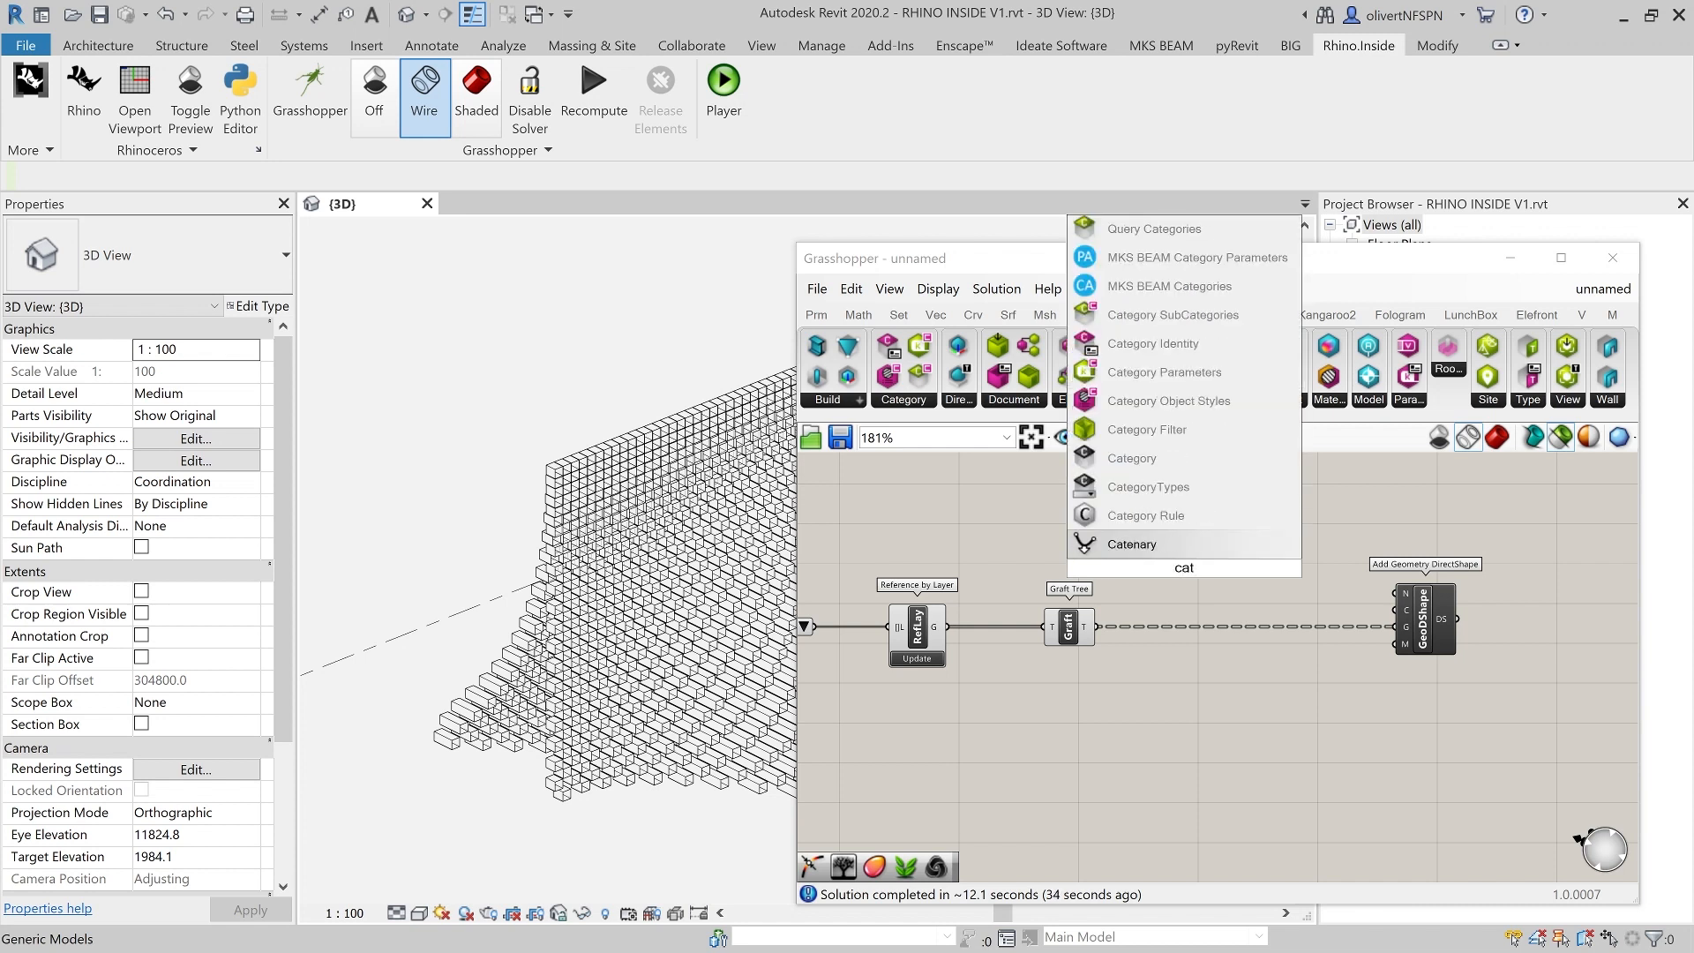
click(1145, 468)
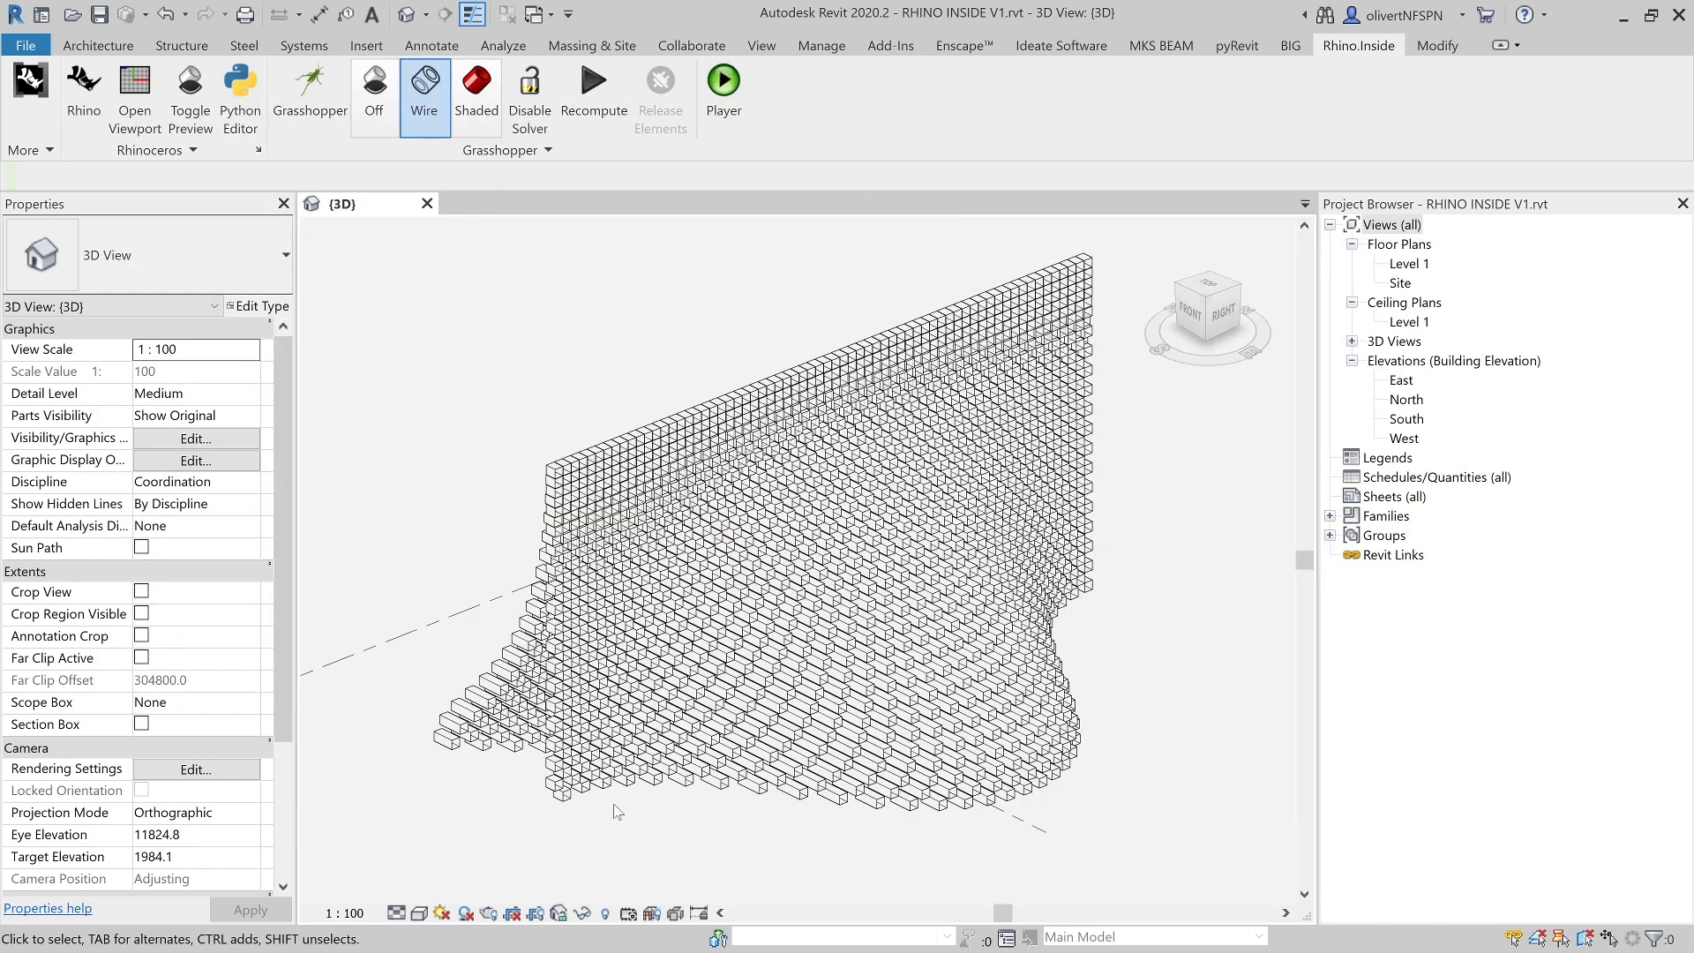
- Select a single box in Revit's 3D view to check its category, and return to Grasshopper
click(681, 787)
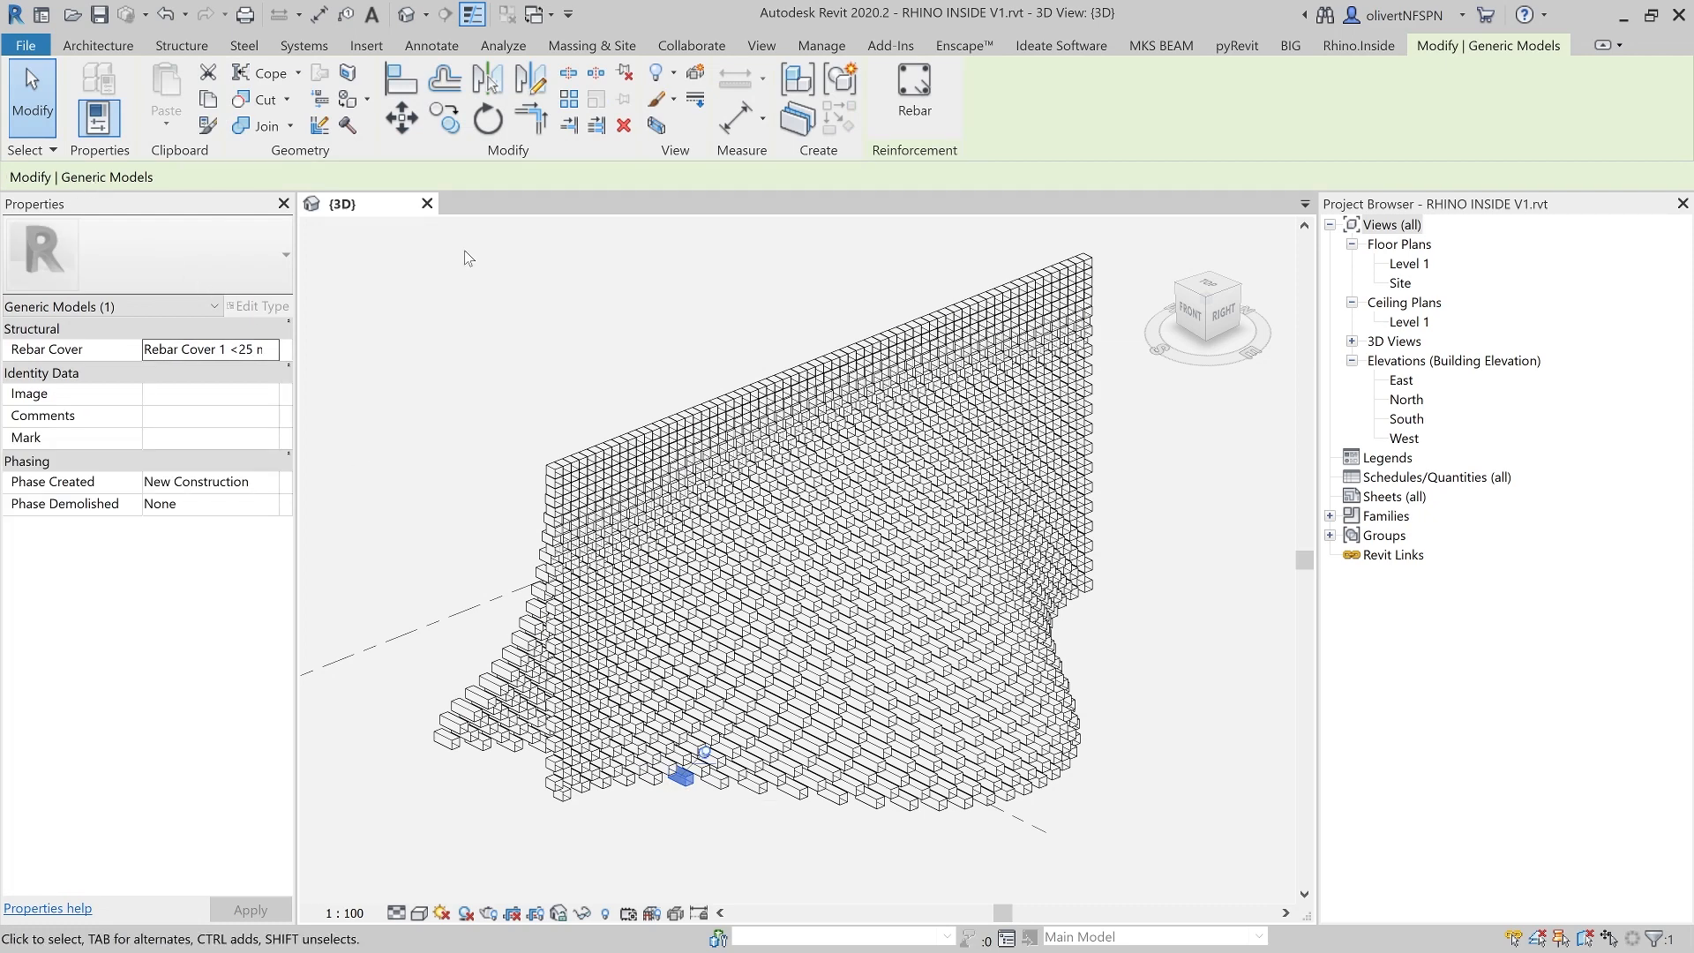
click(649, 307)
click(327, 95)
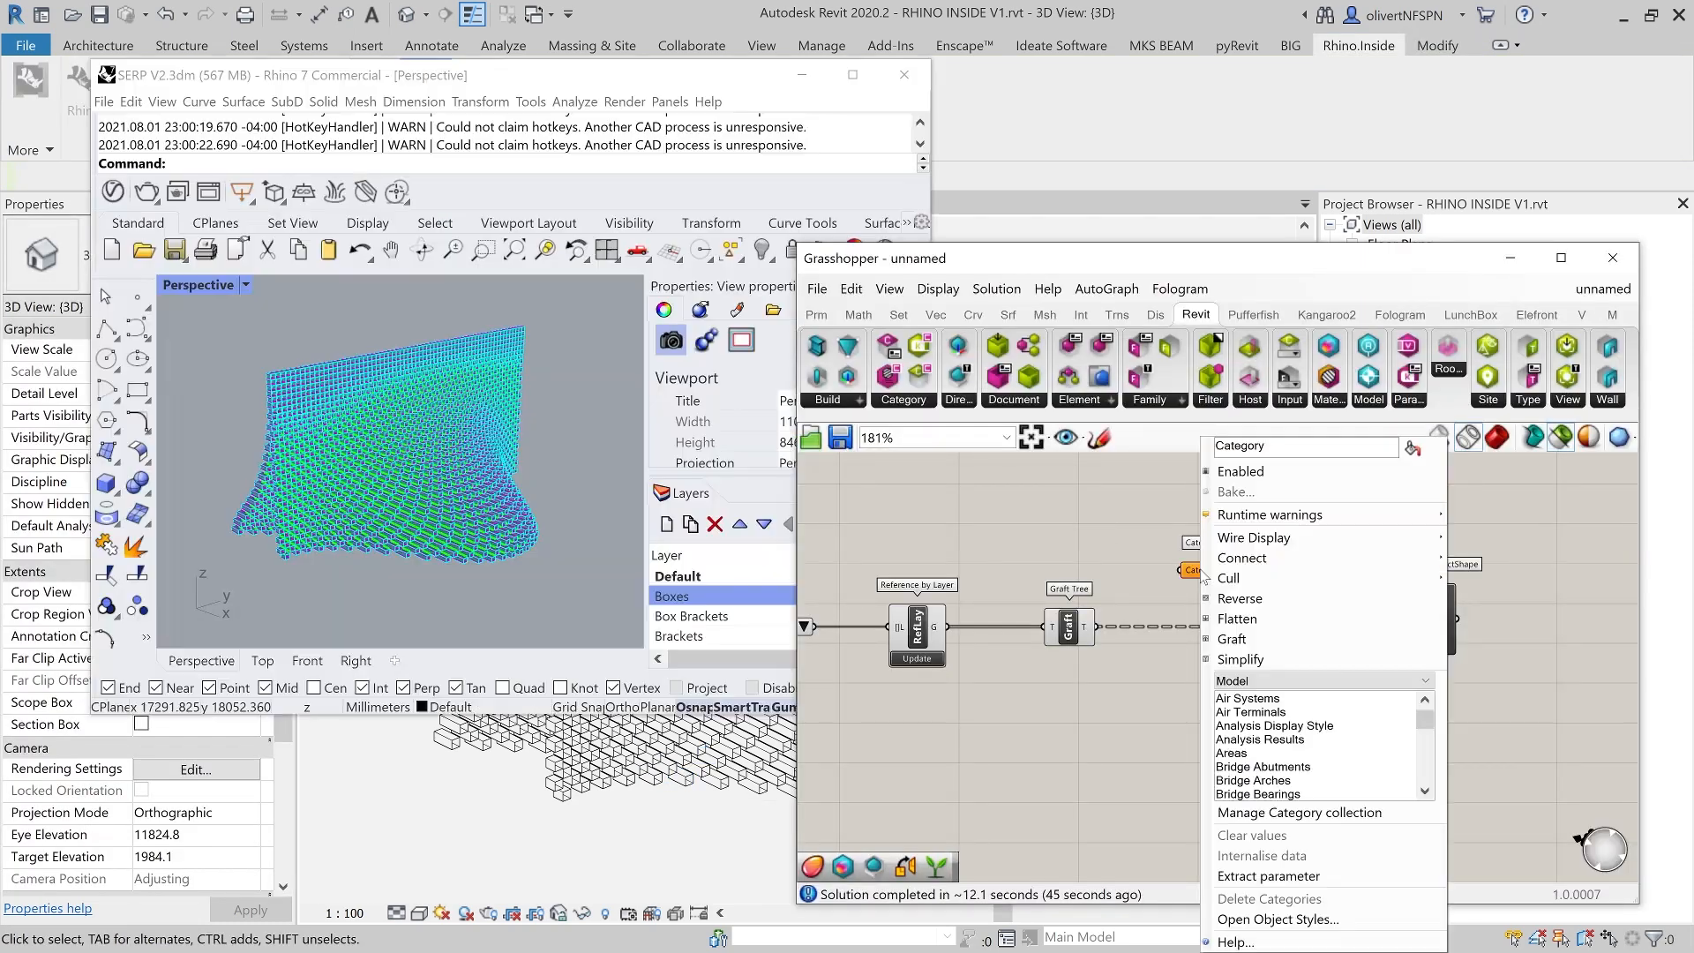
- Set the Category parameter to the Structural Framing model category
right_click(1207, 573)
scroll(1350, 728, down, 10)
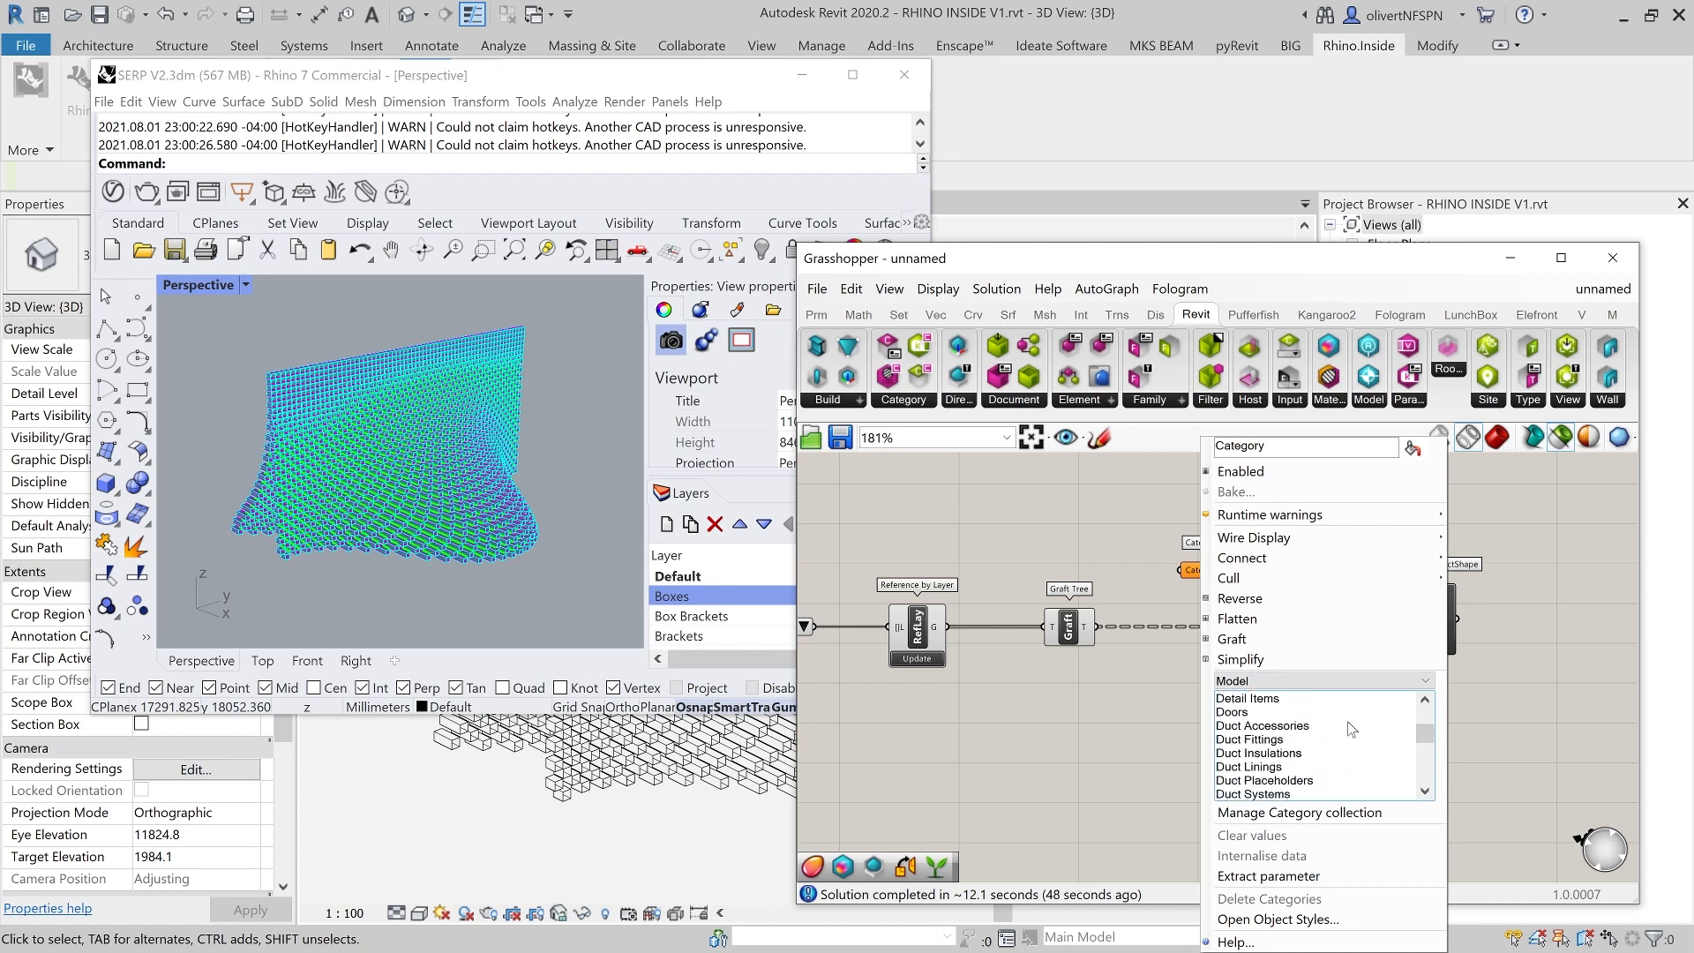
scroll(1350, 728, down, 8)
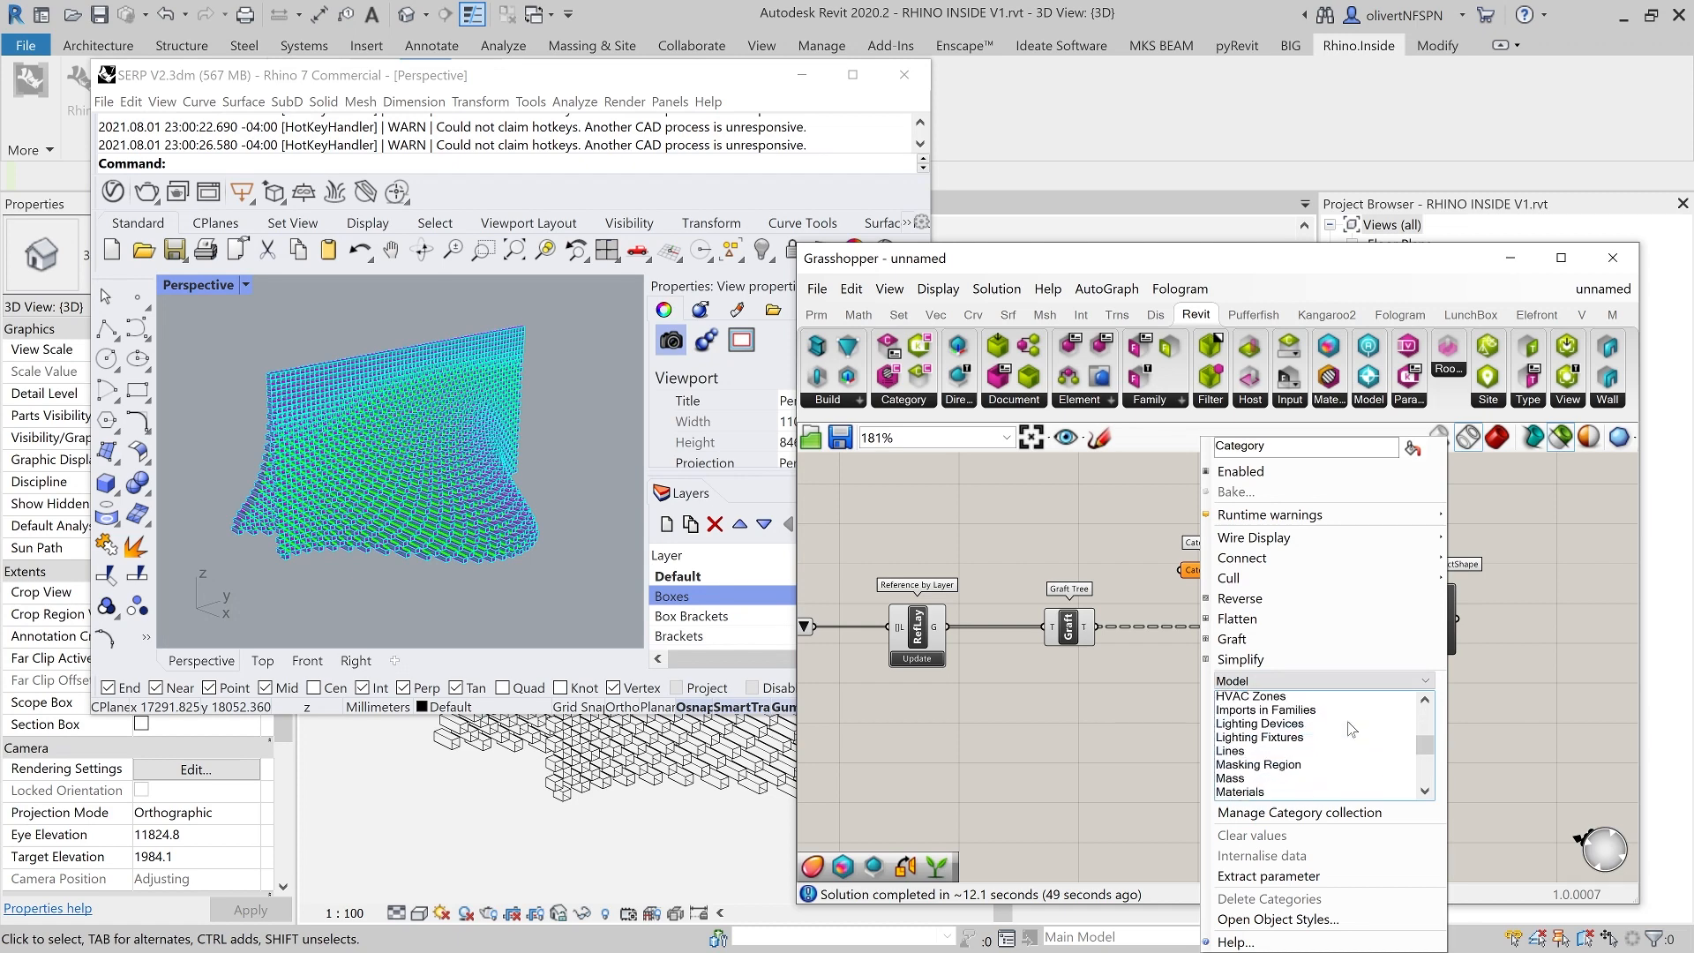
scroll(1350, 728, down, 8)
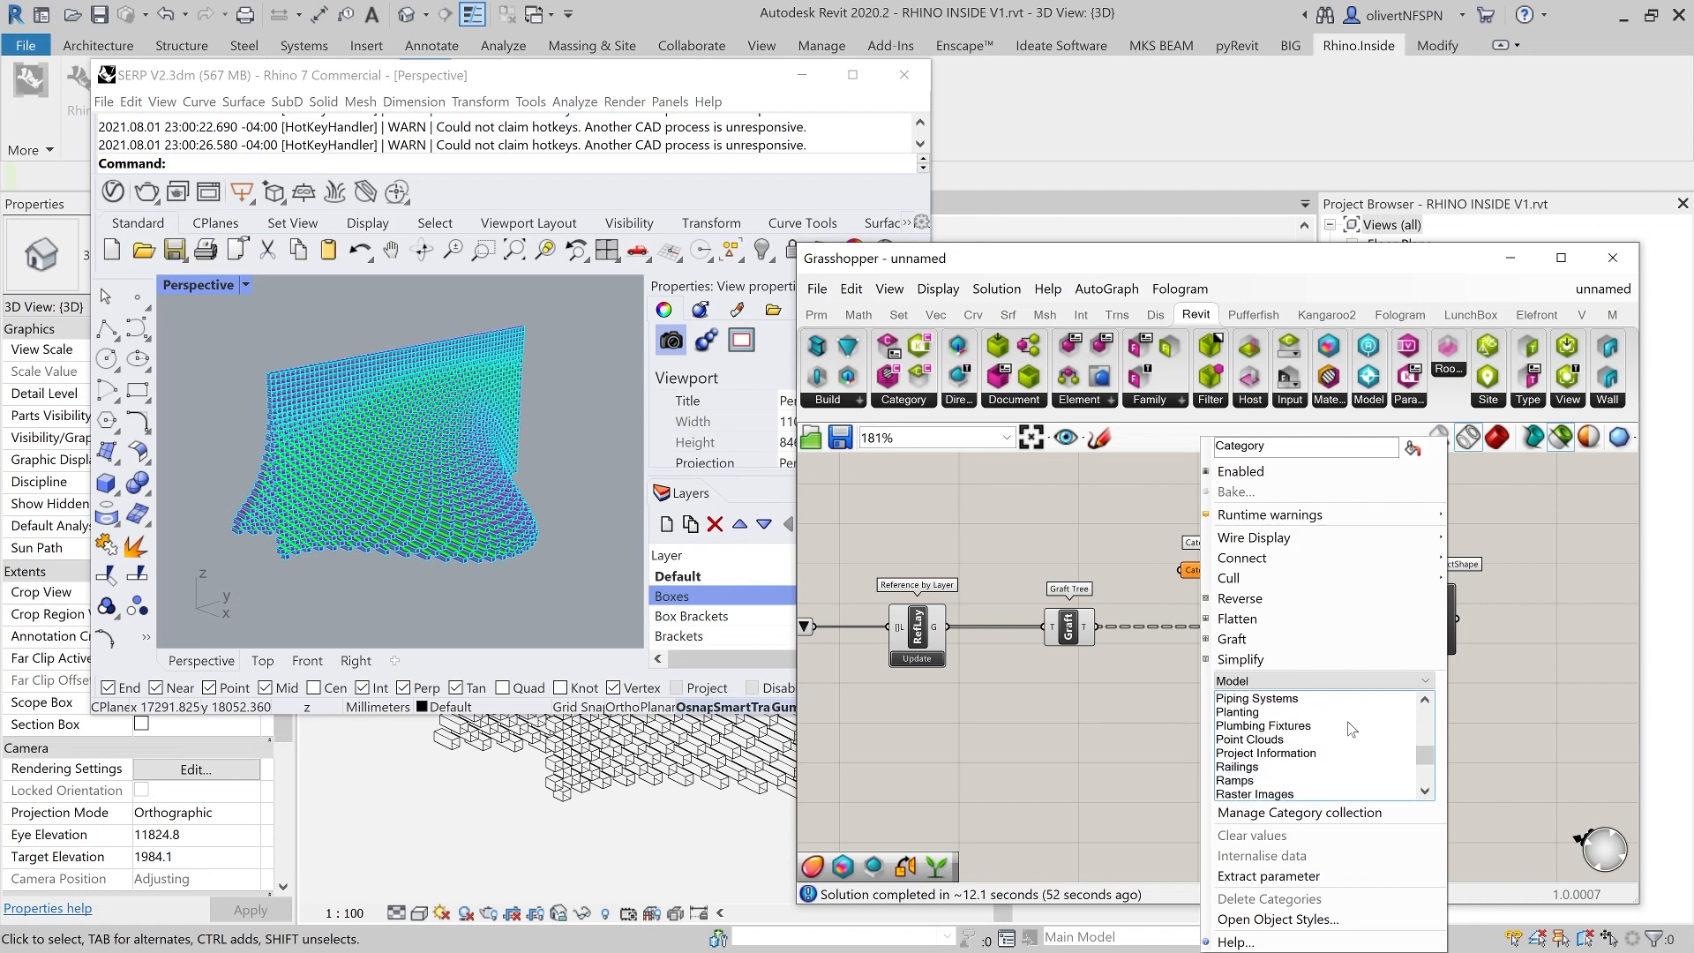
scroll(1350, 729, down, 8)
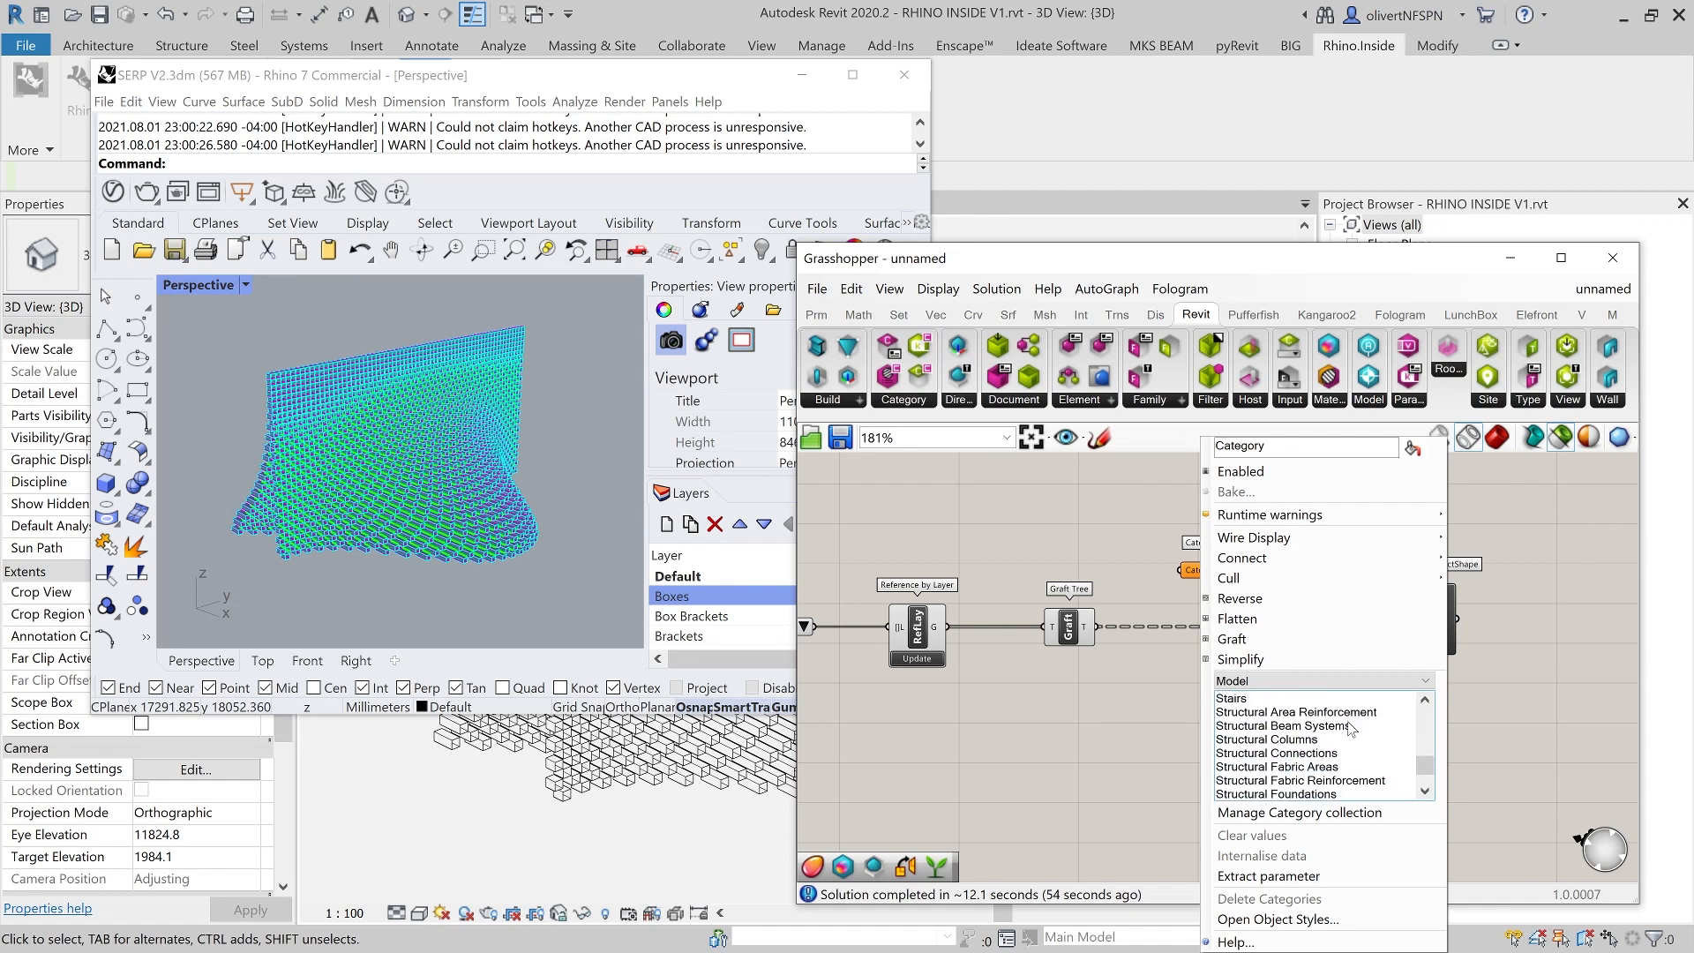
scroll(1257, 746, down, 1)
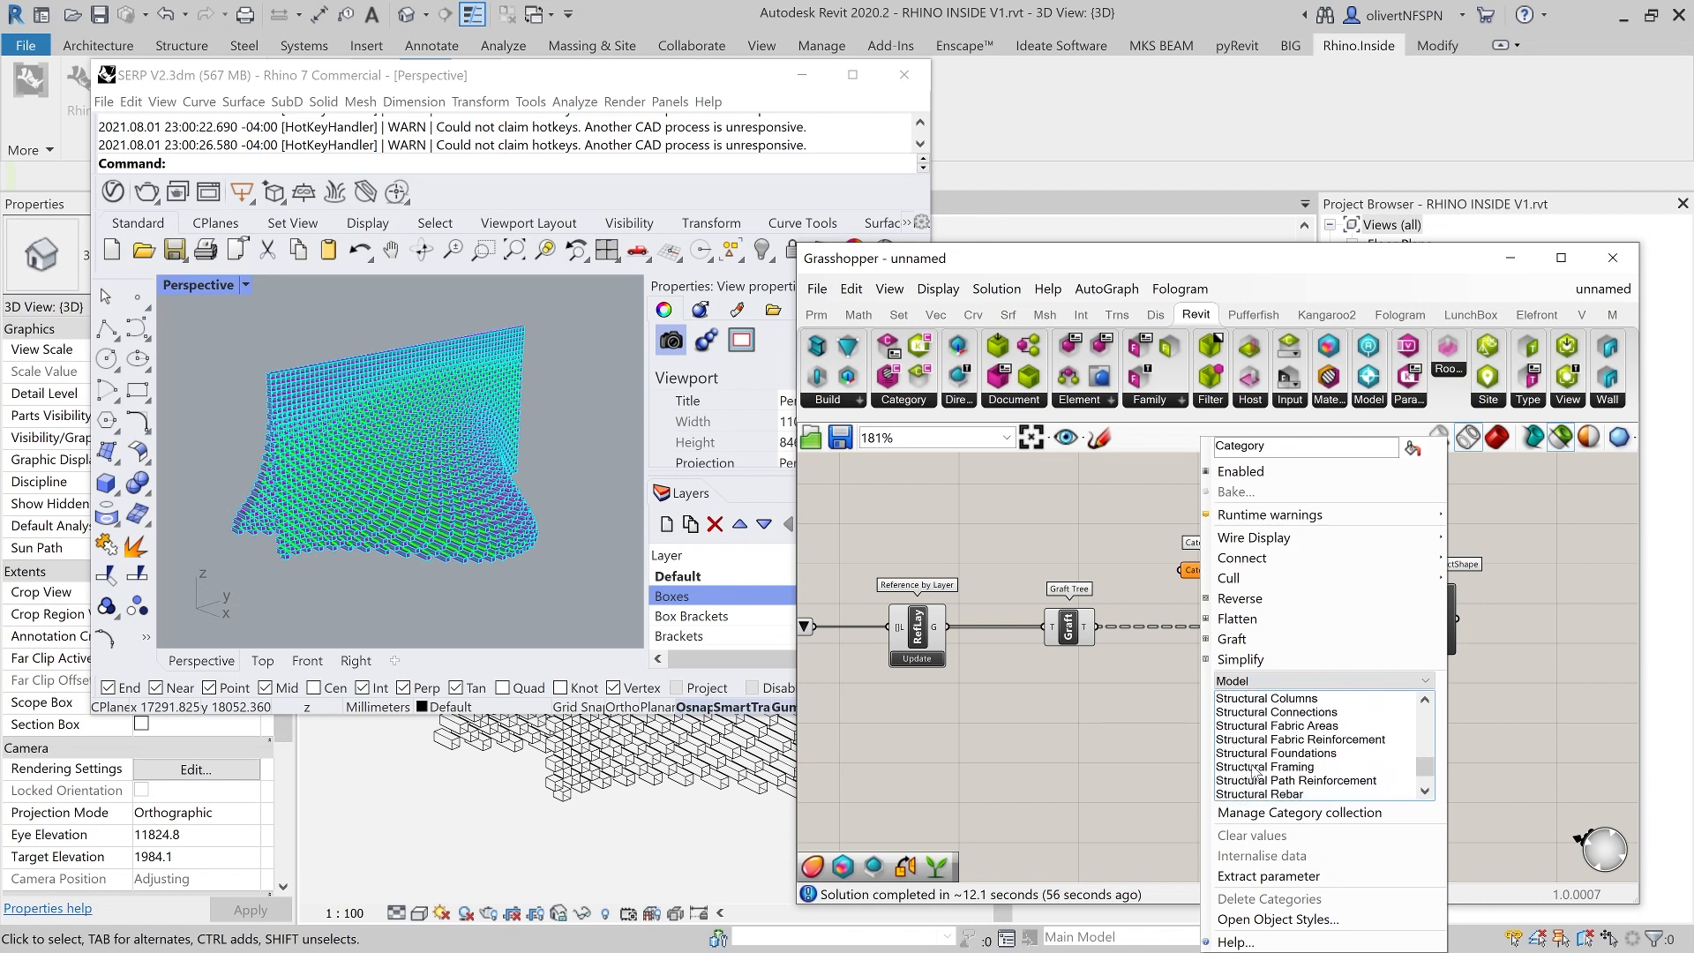
click(1256, 768)
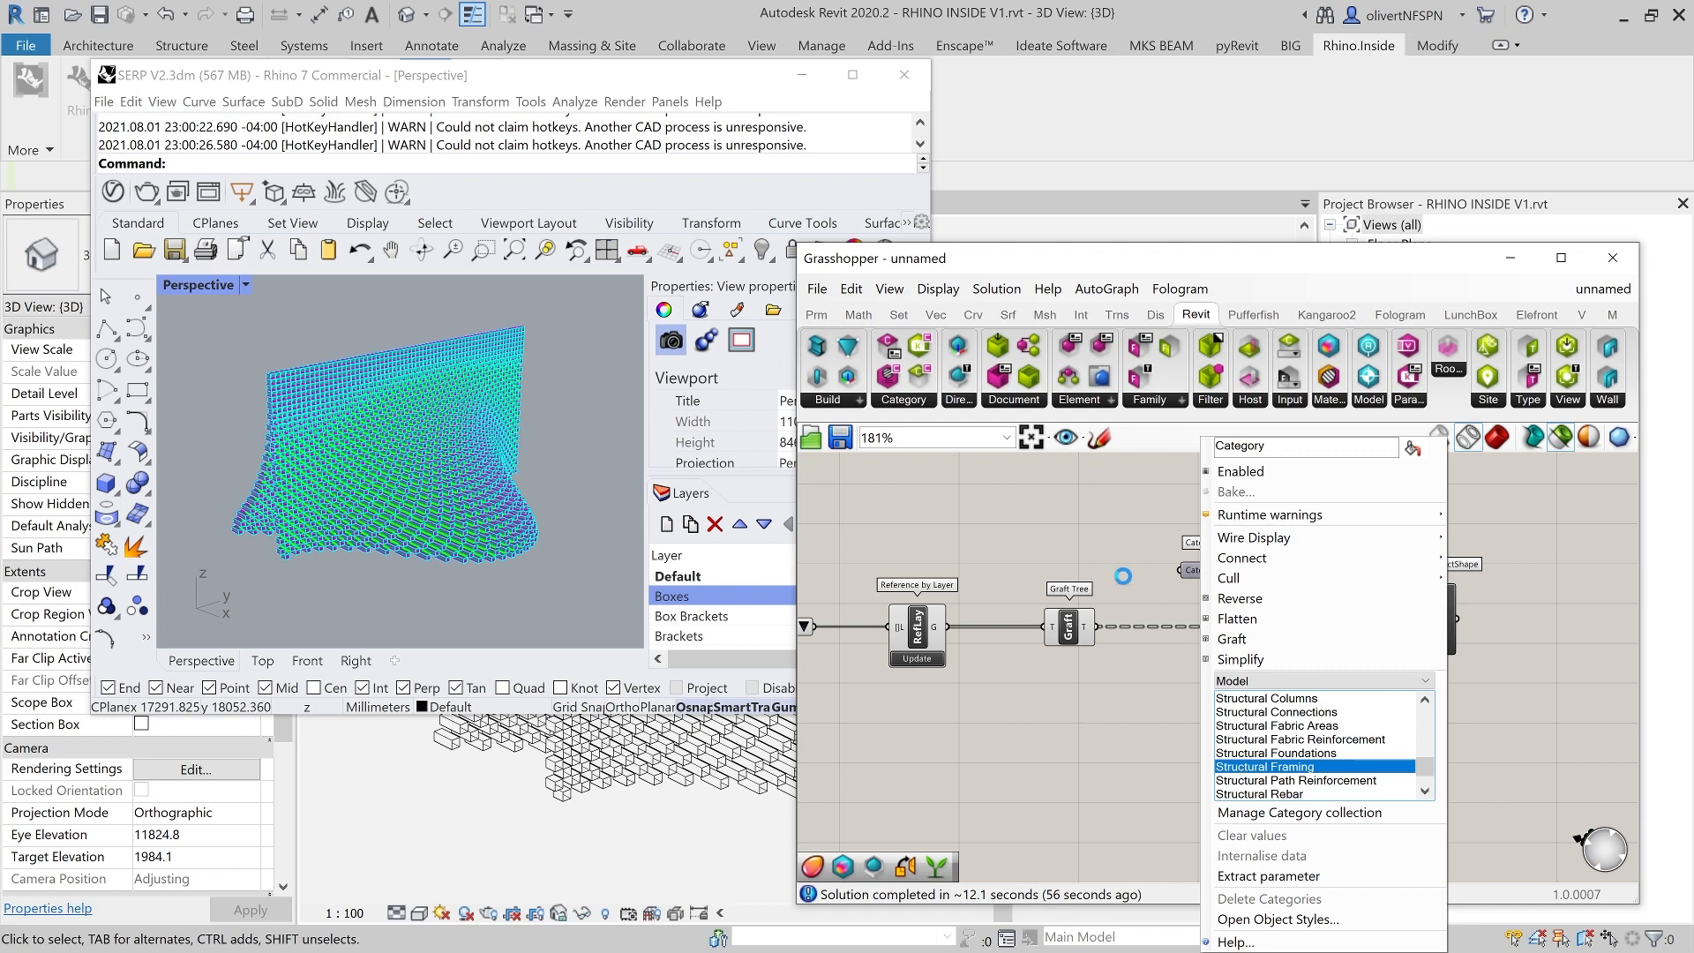
click(1123, 576)
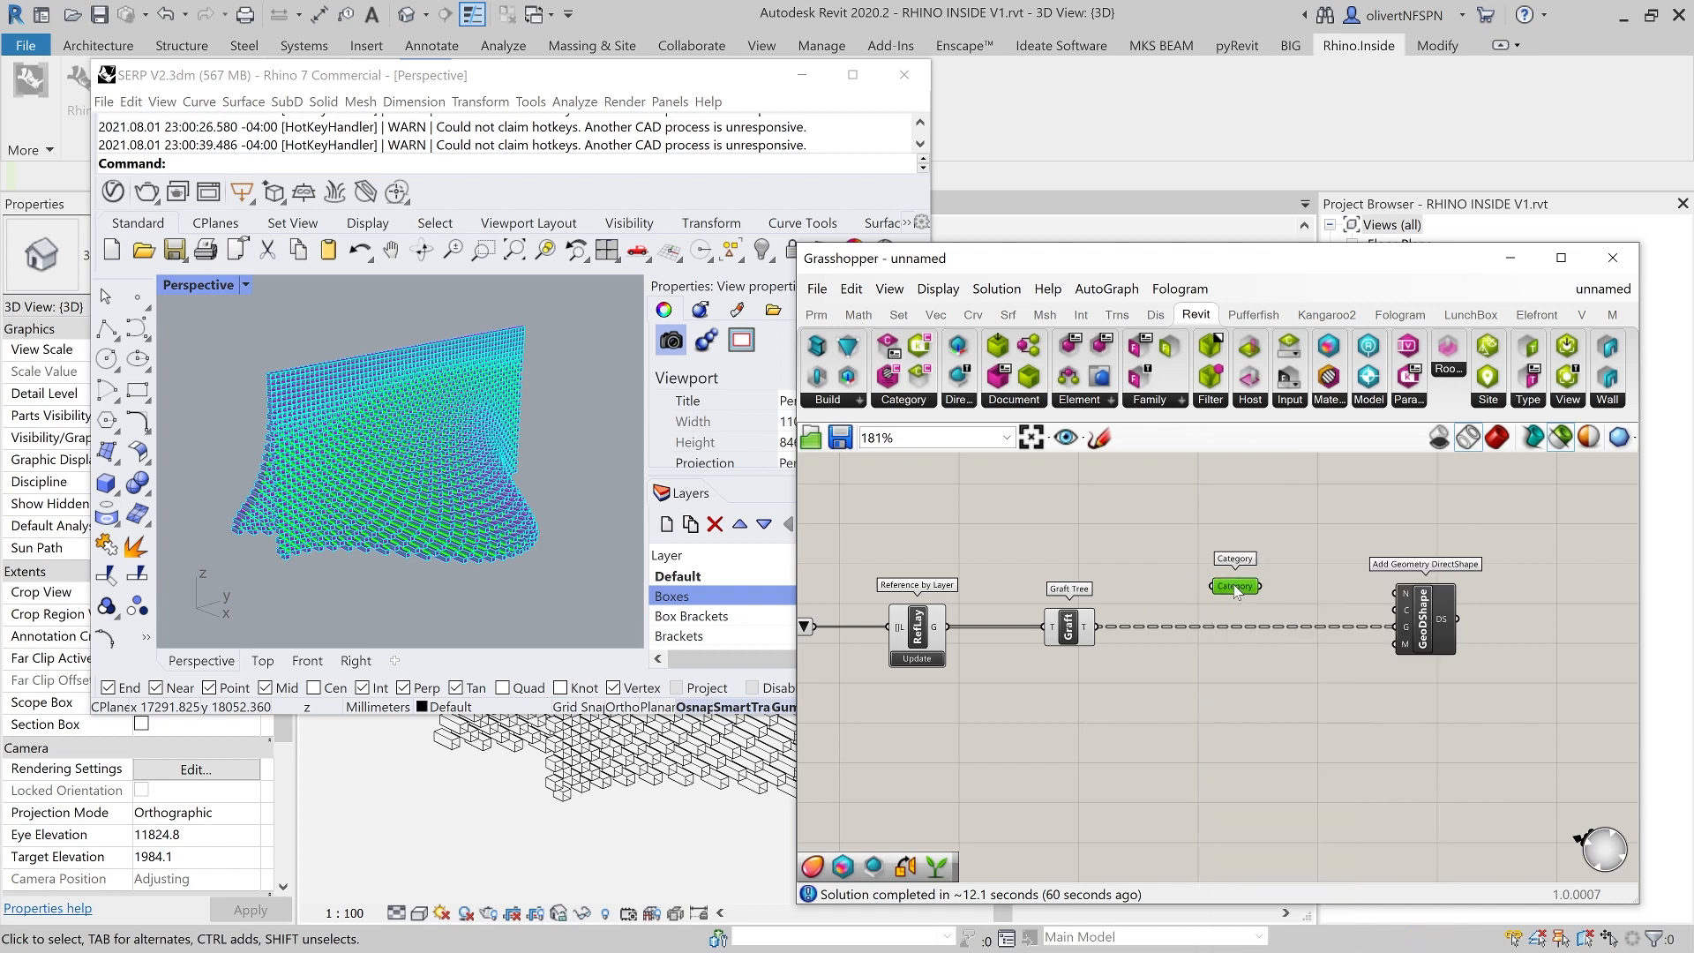
- Connect the Category parameter to the Category input of Add Geometry DirectShape and move the parameter closer to that component
drag(1260, 586, 1397, 609)
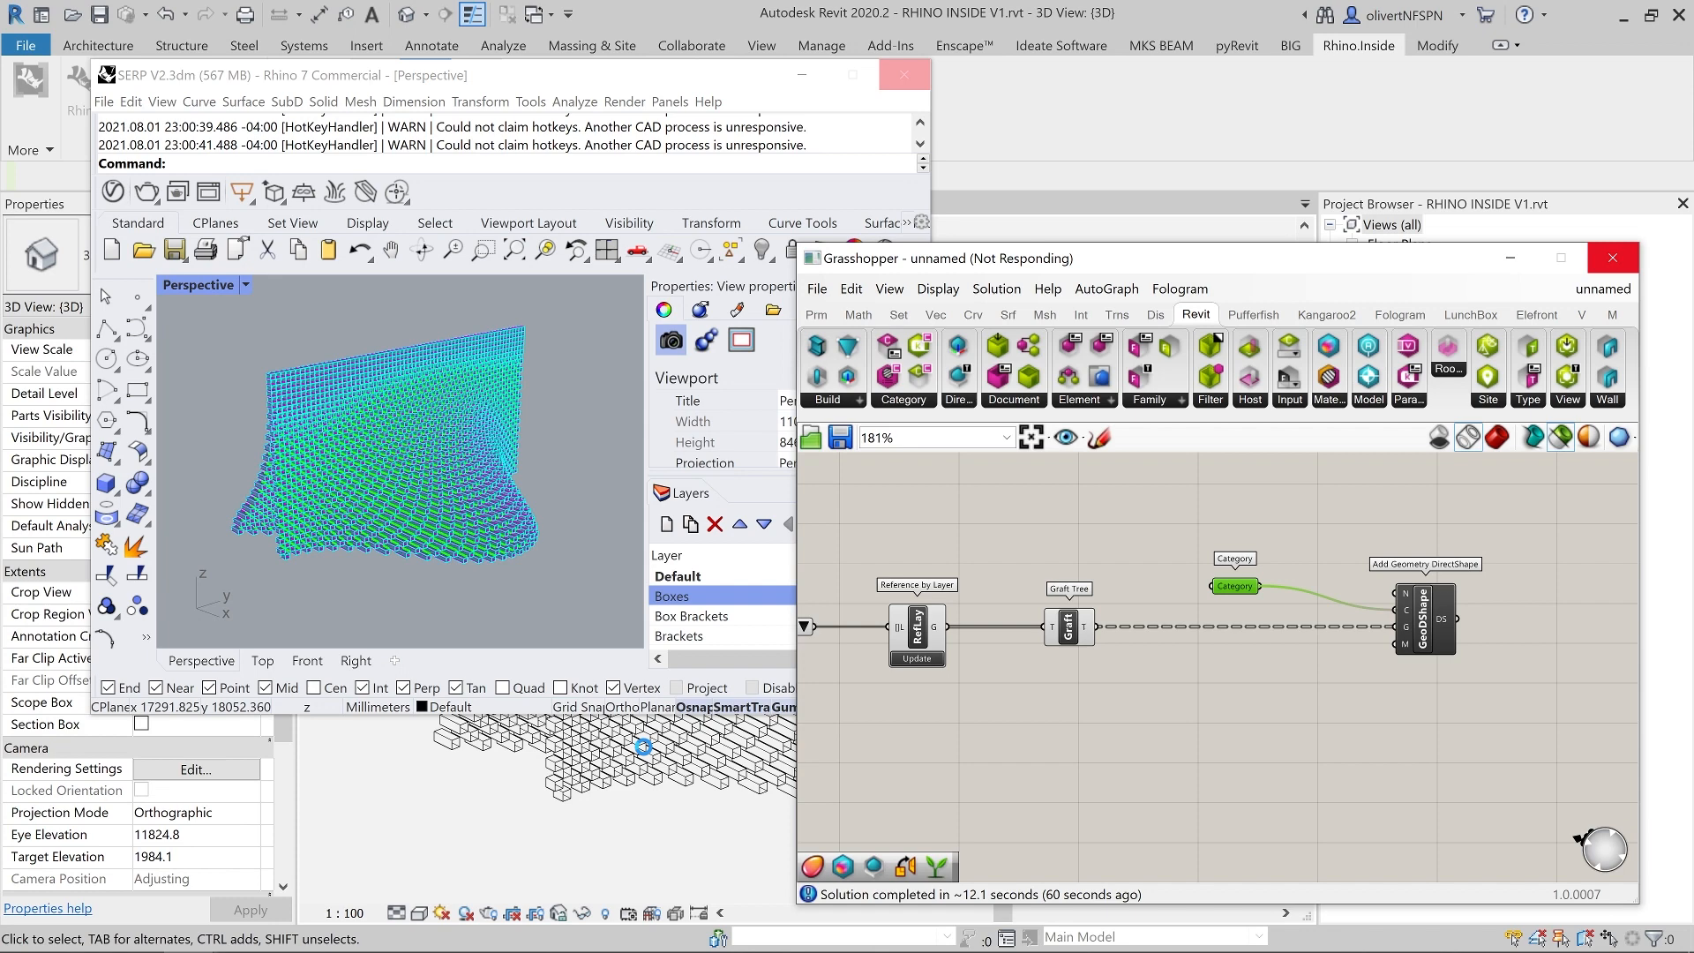
click(1236, 685)
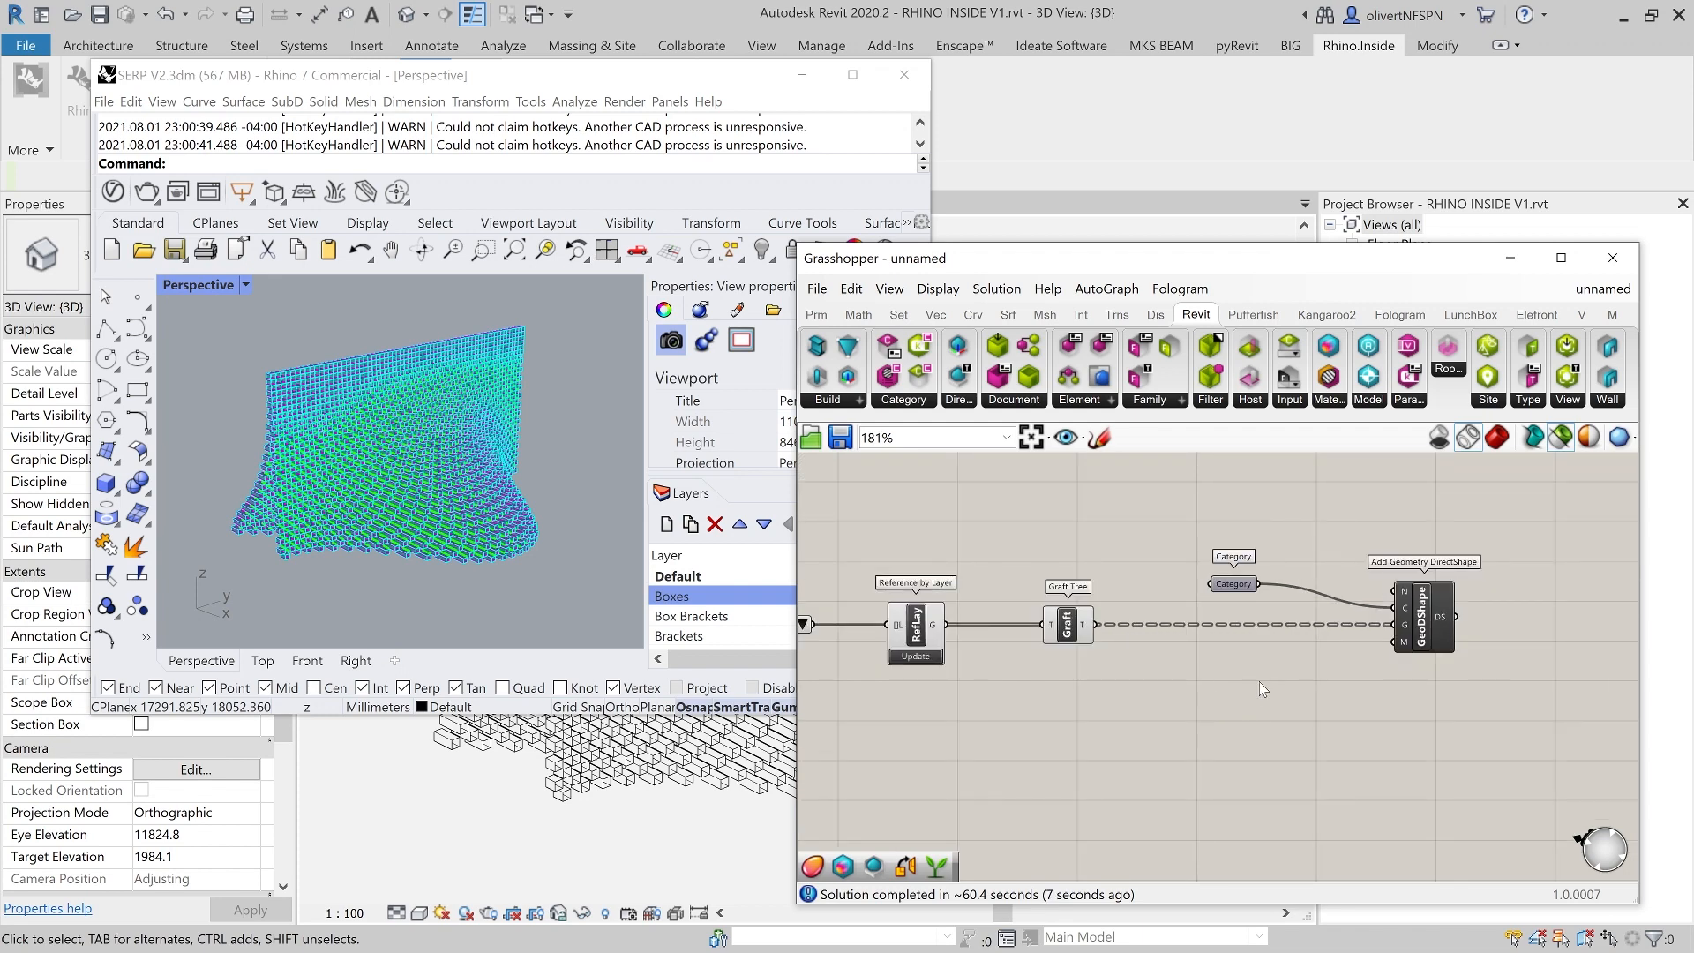
drag(1232, 583, 1265, 606)
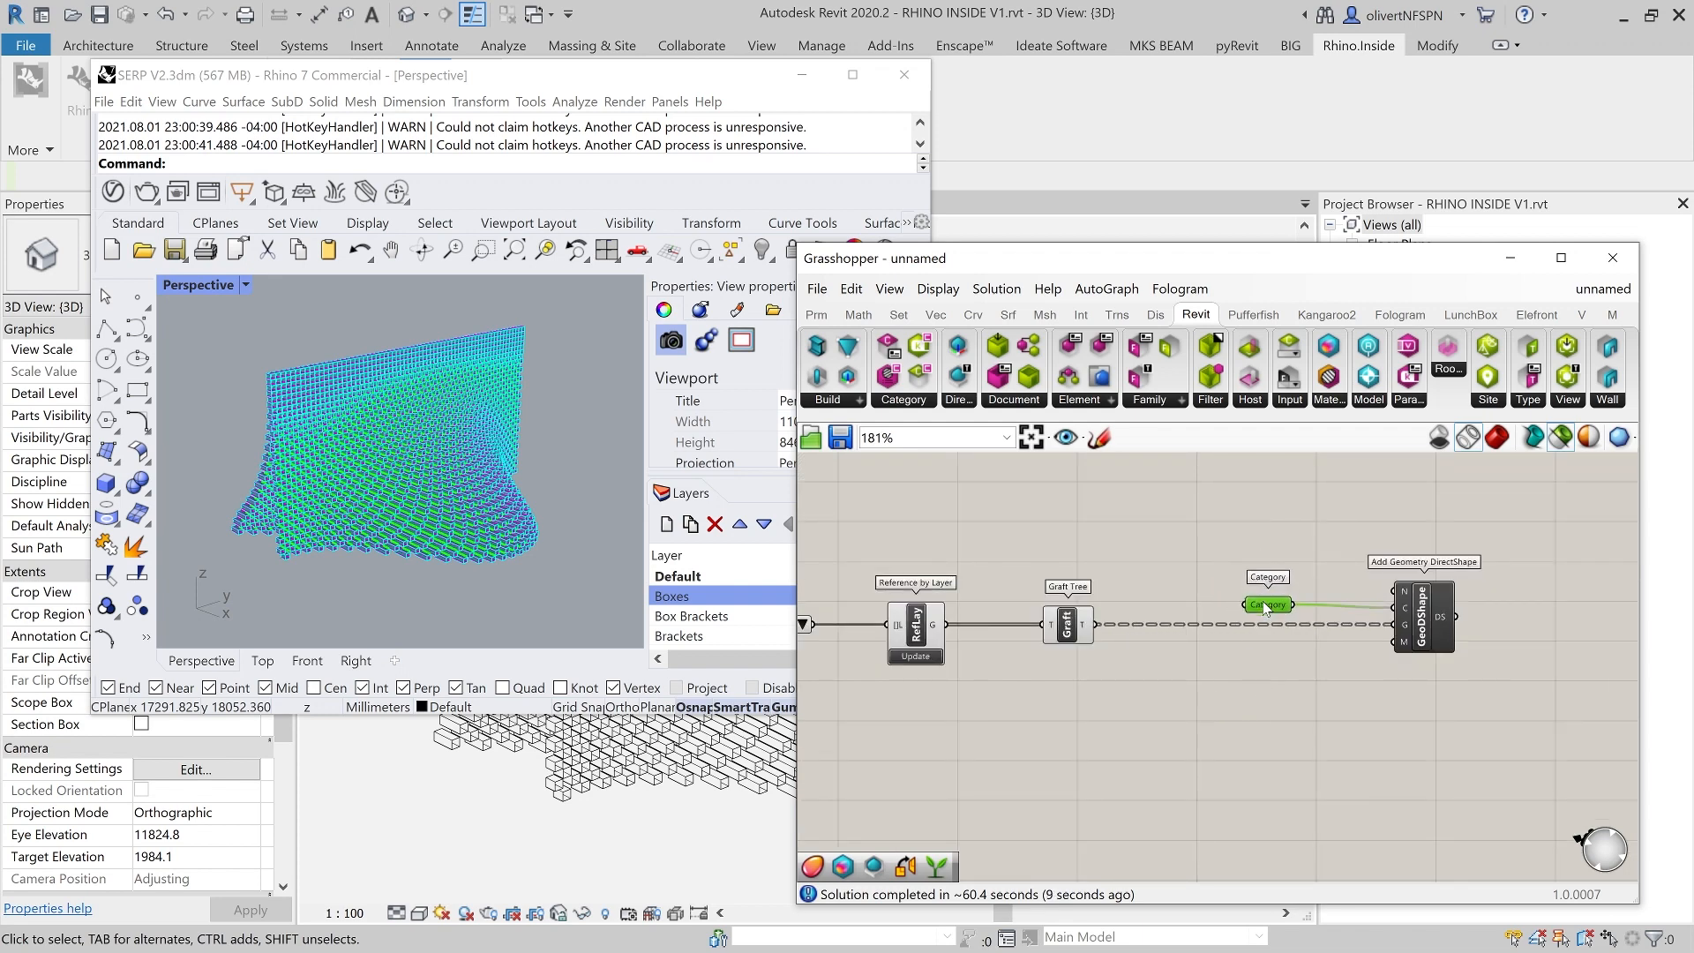
- Lock the Grasshopper solver so the definition does not recompute during editing
scroll(1252, 644, down, 2)
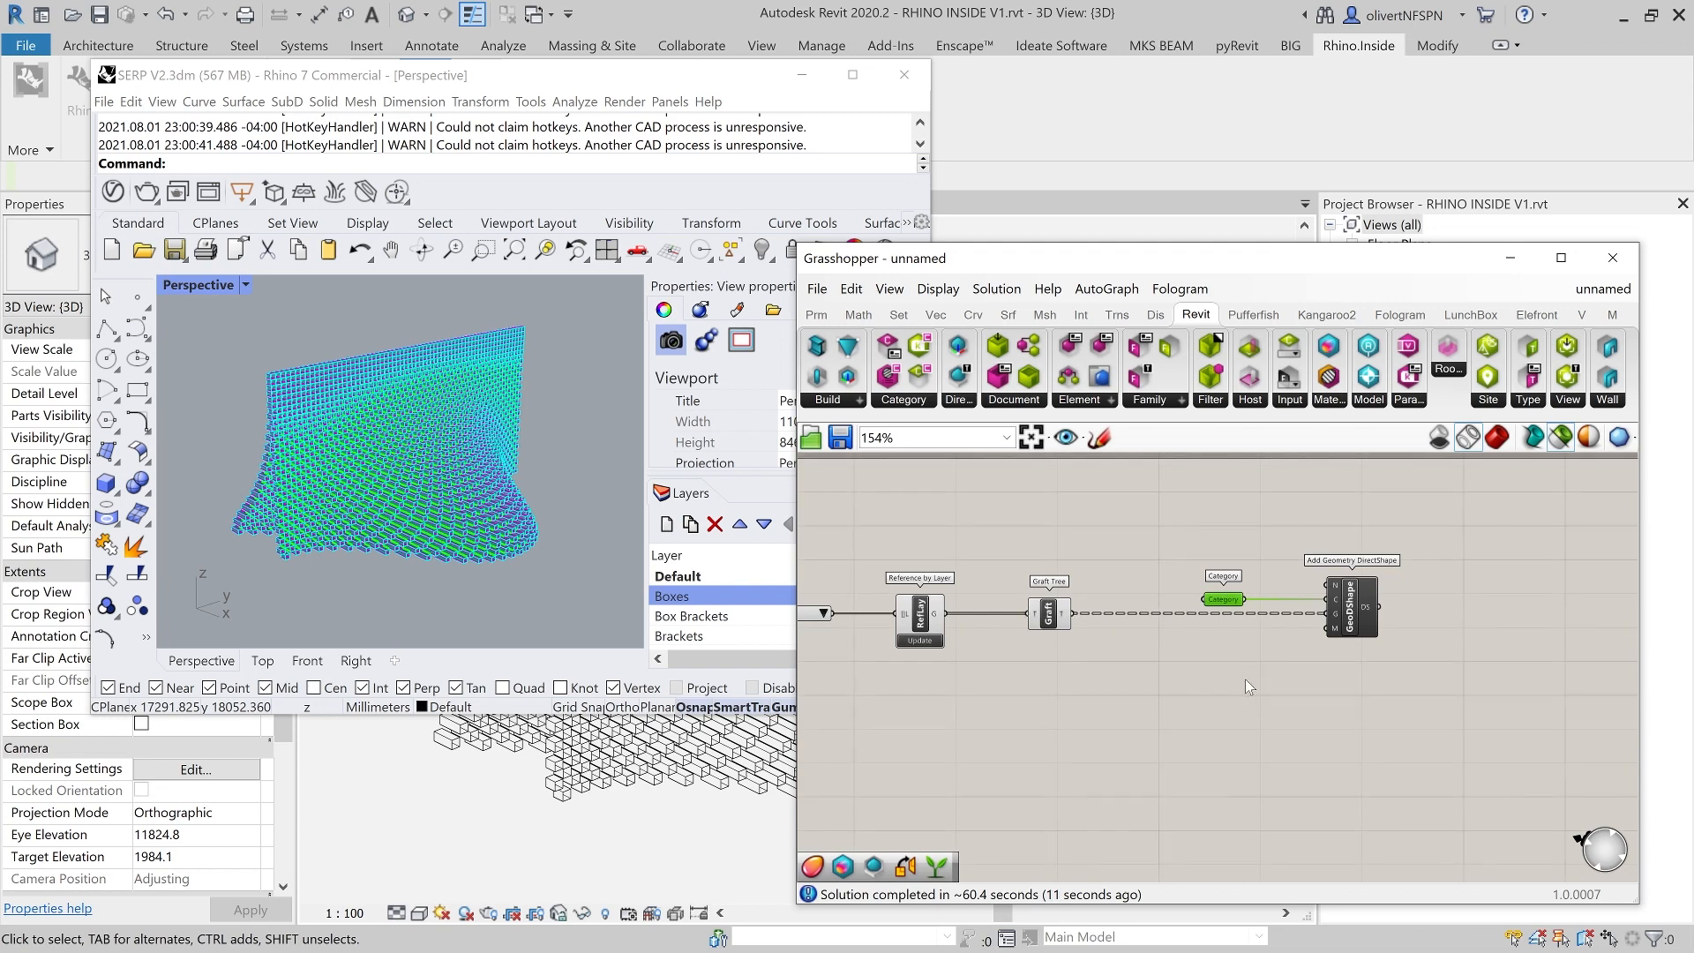
middle_click(1246, 679)
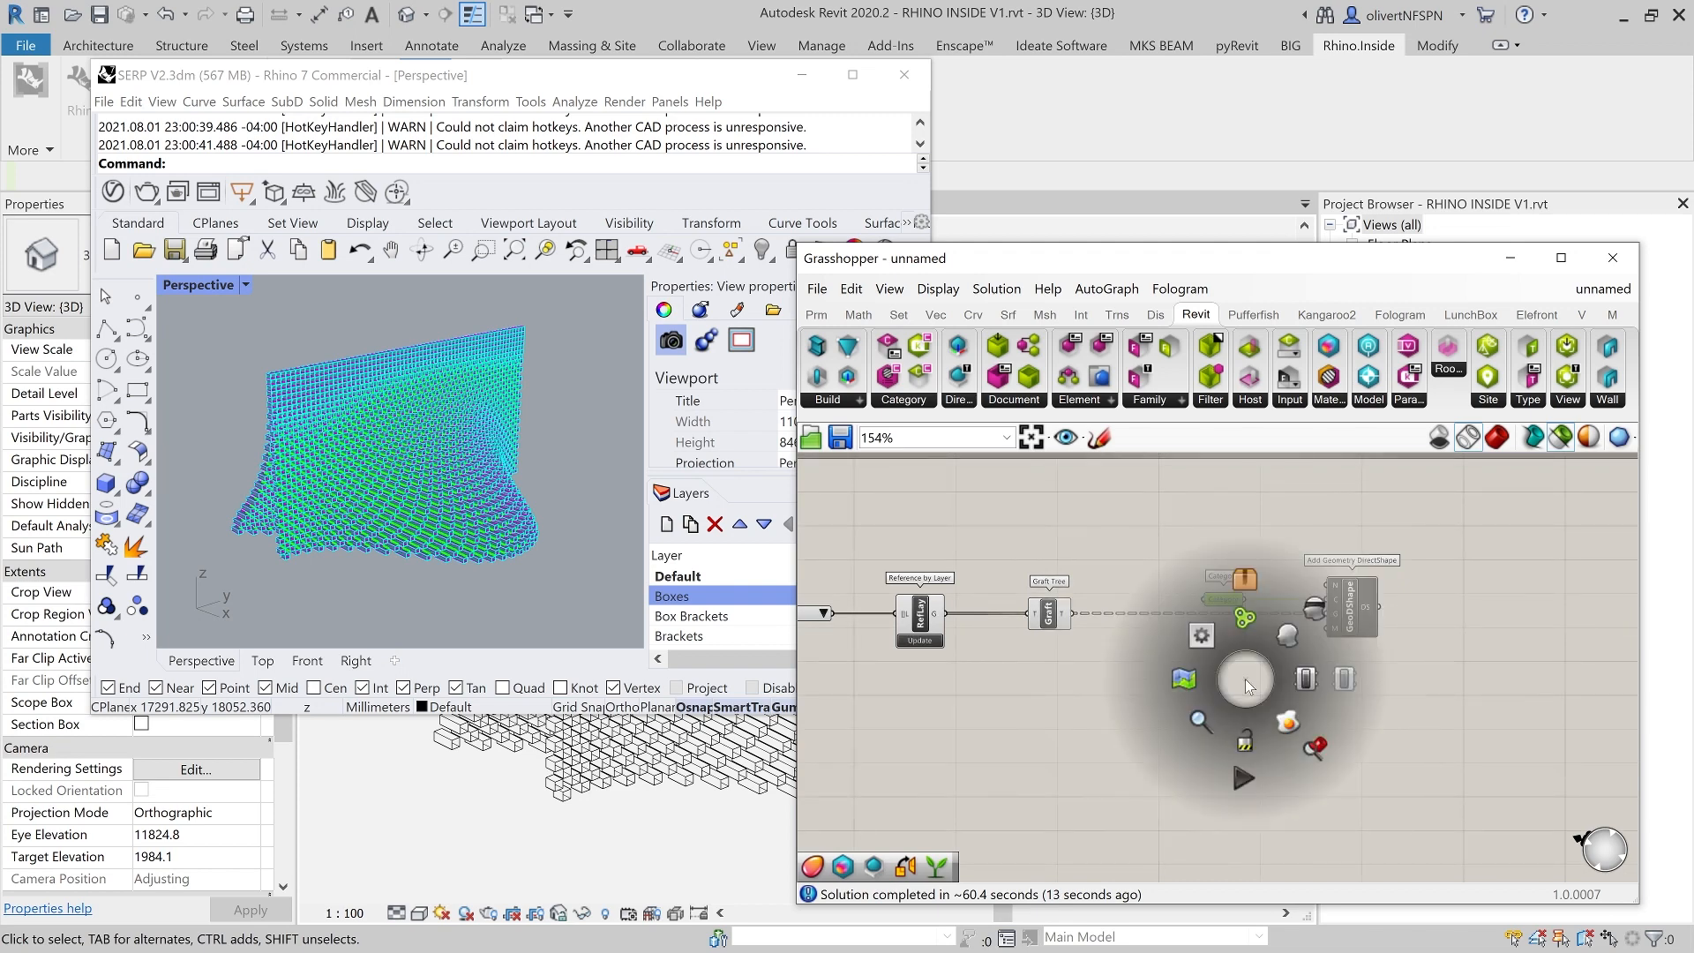
click(1245, 741)
scroll(1173, 701, down, 2)
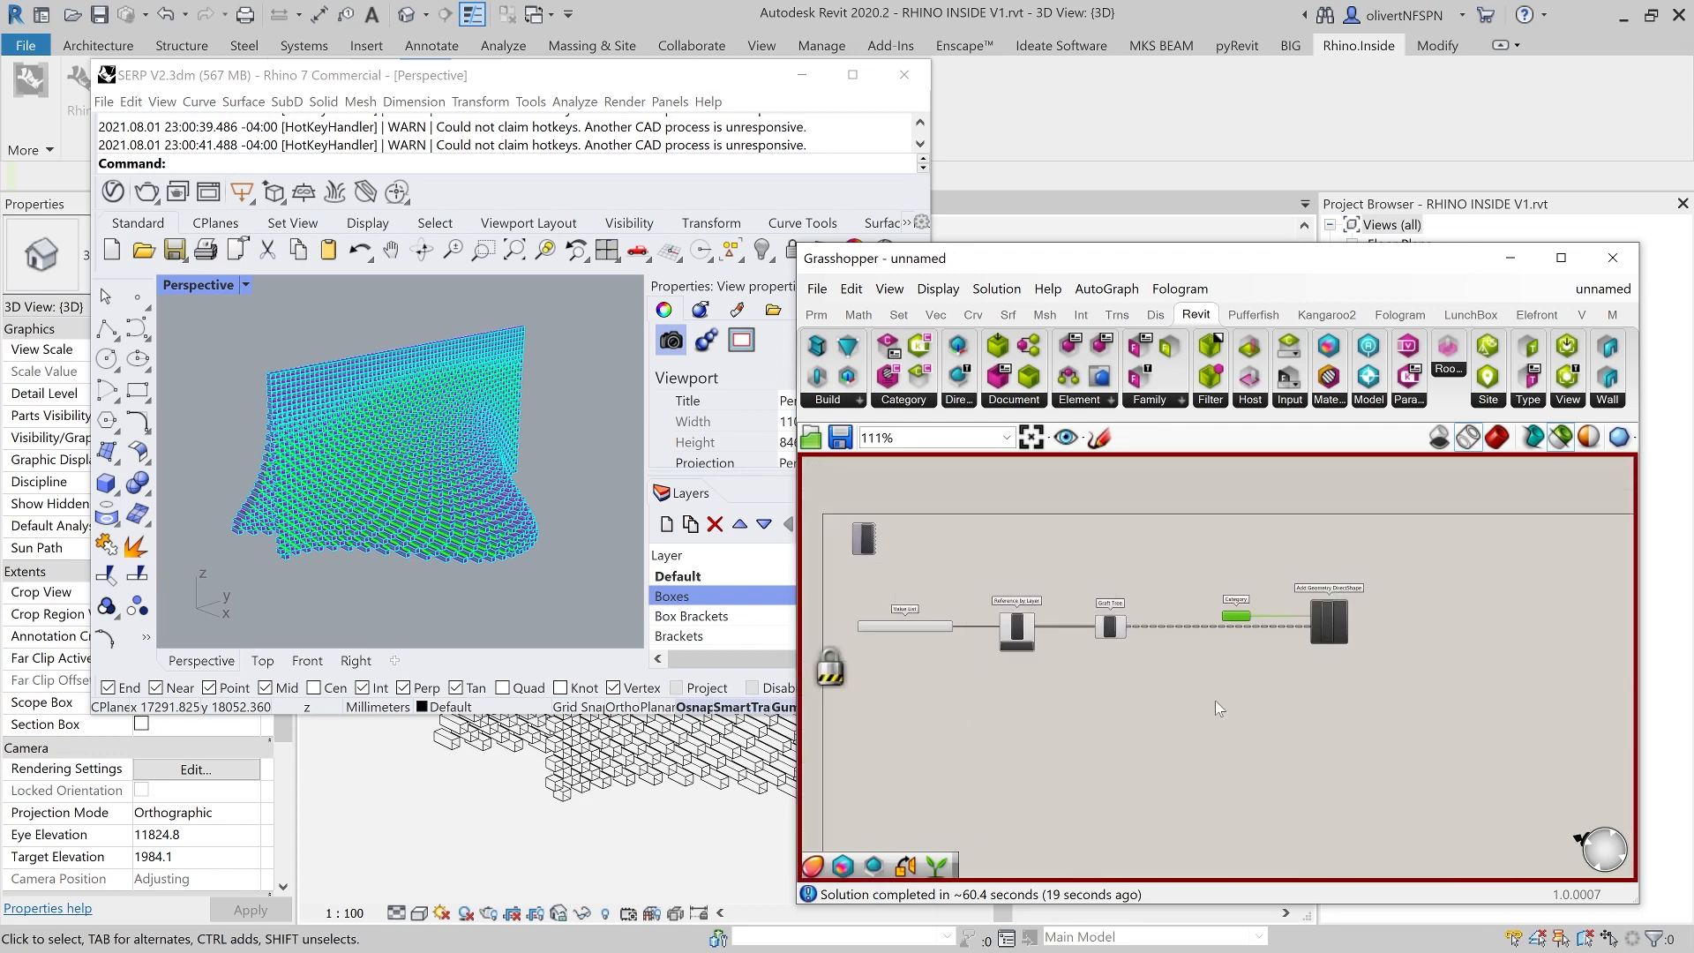
- Place an Add Material component below the Category parameter, near the Material input of Add Geometry DirectShape
scroll(1293, 662, up, 5)
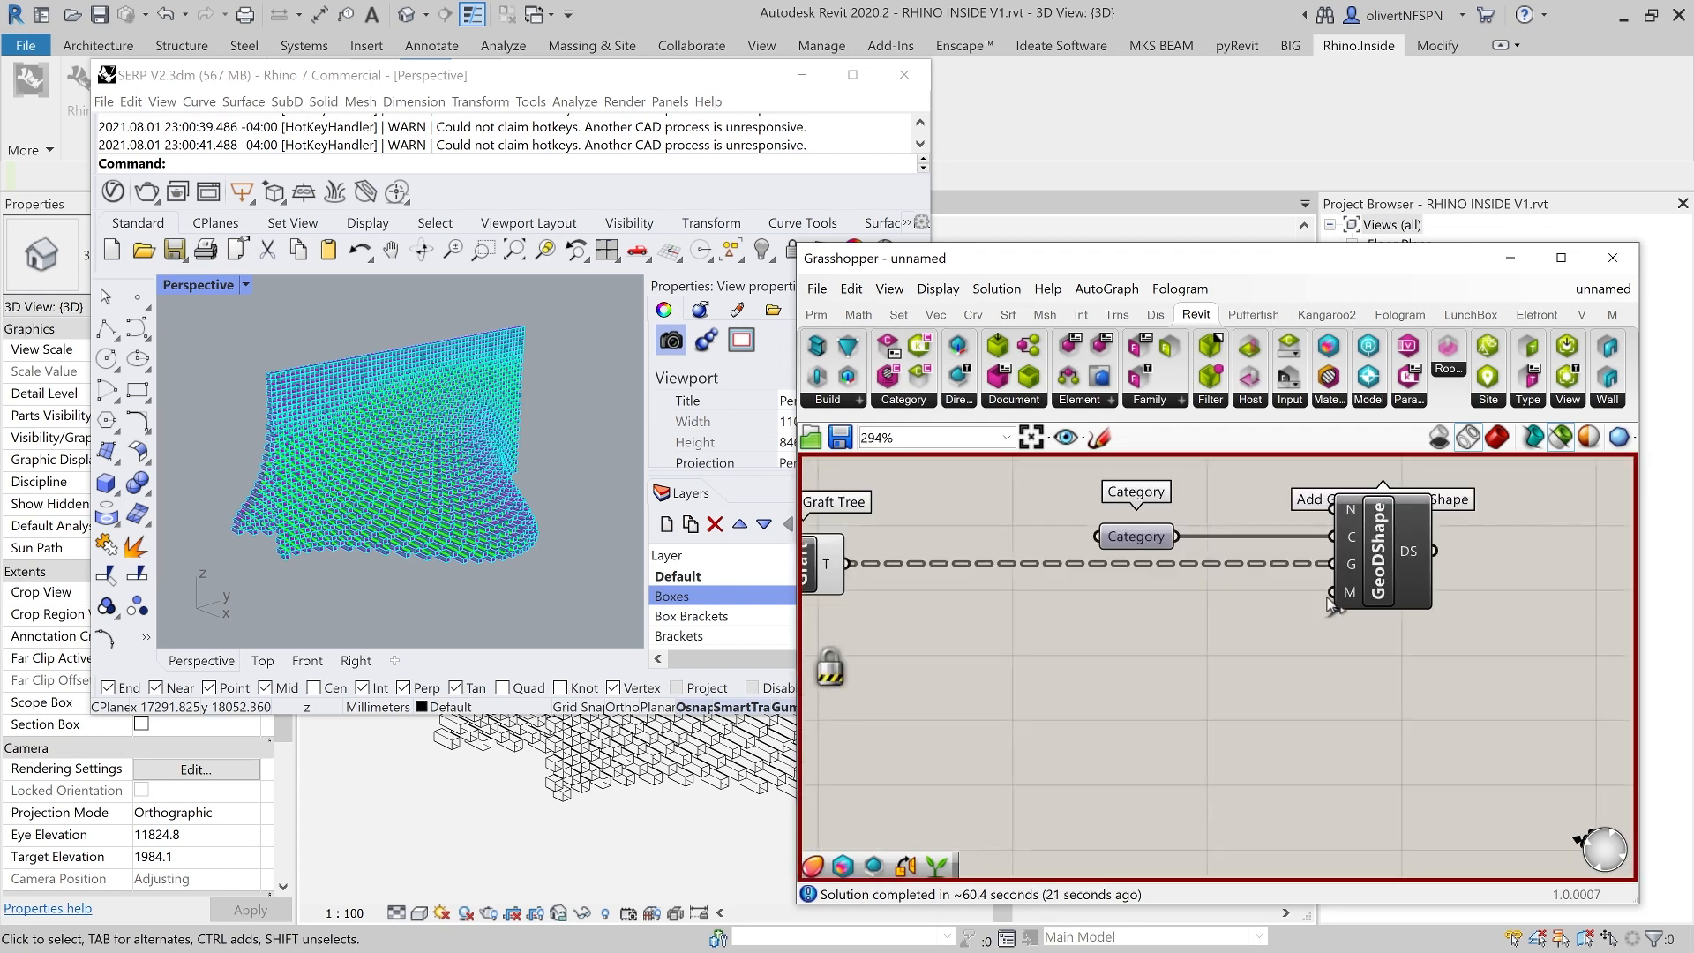
scroll(1294, 611, down, 3)
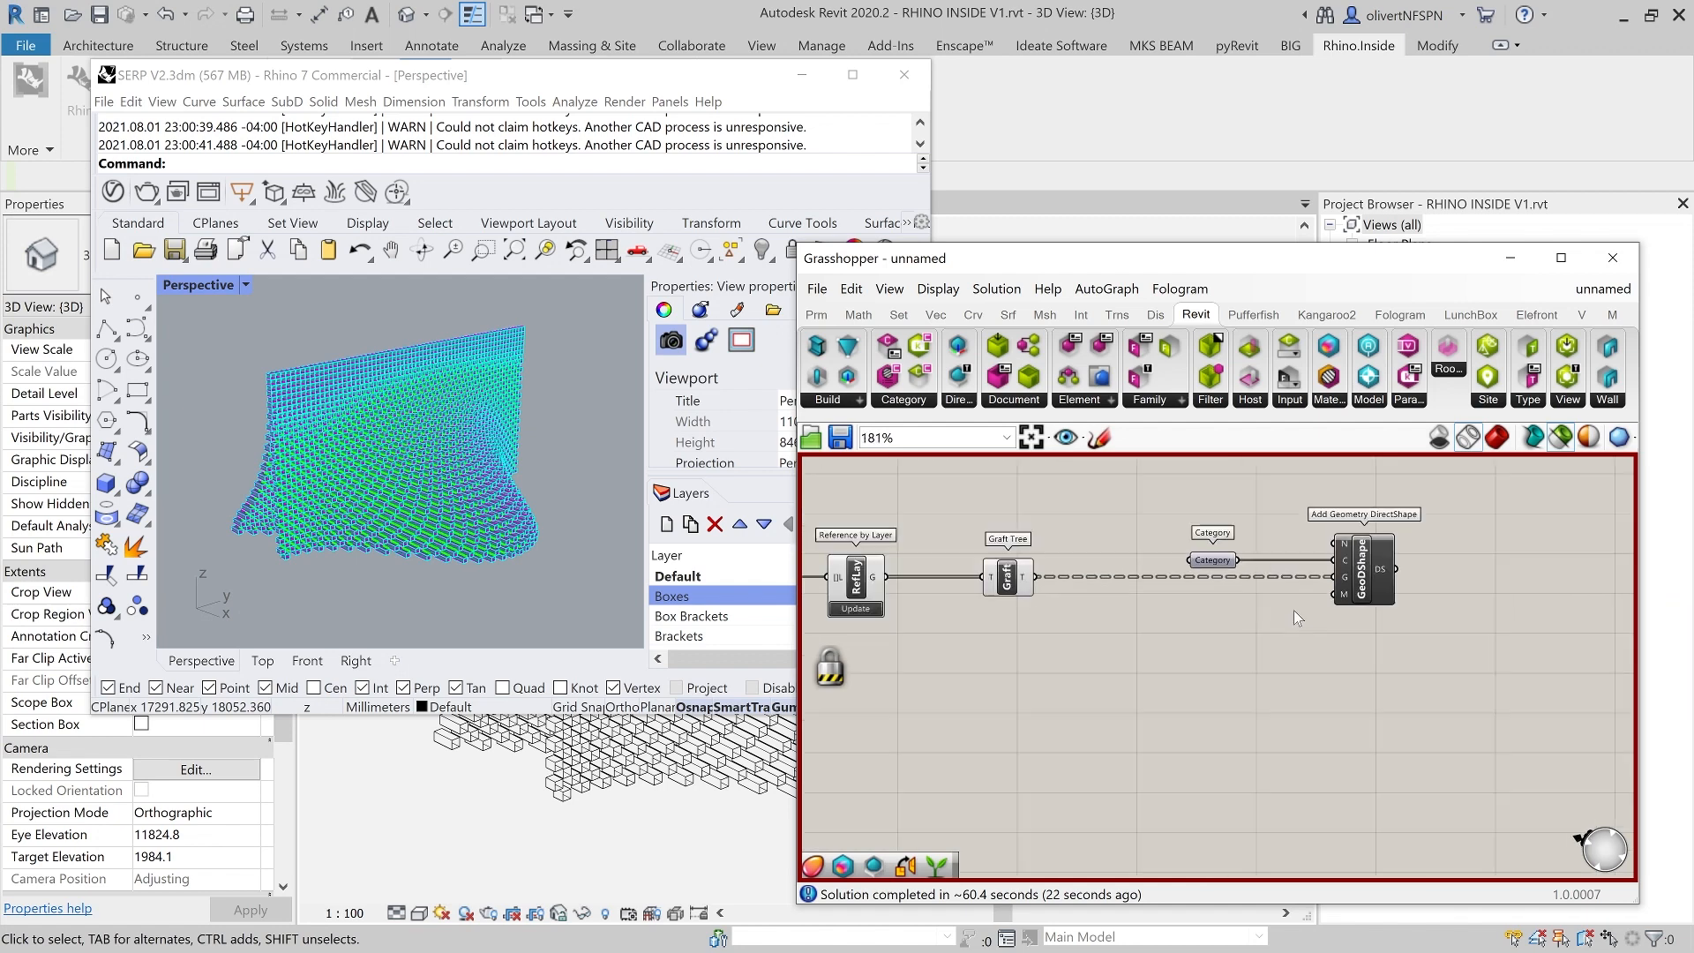
double_click(1204, 699)
text(materi)
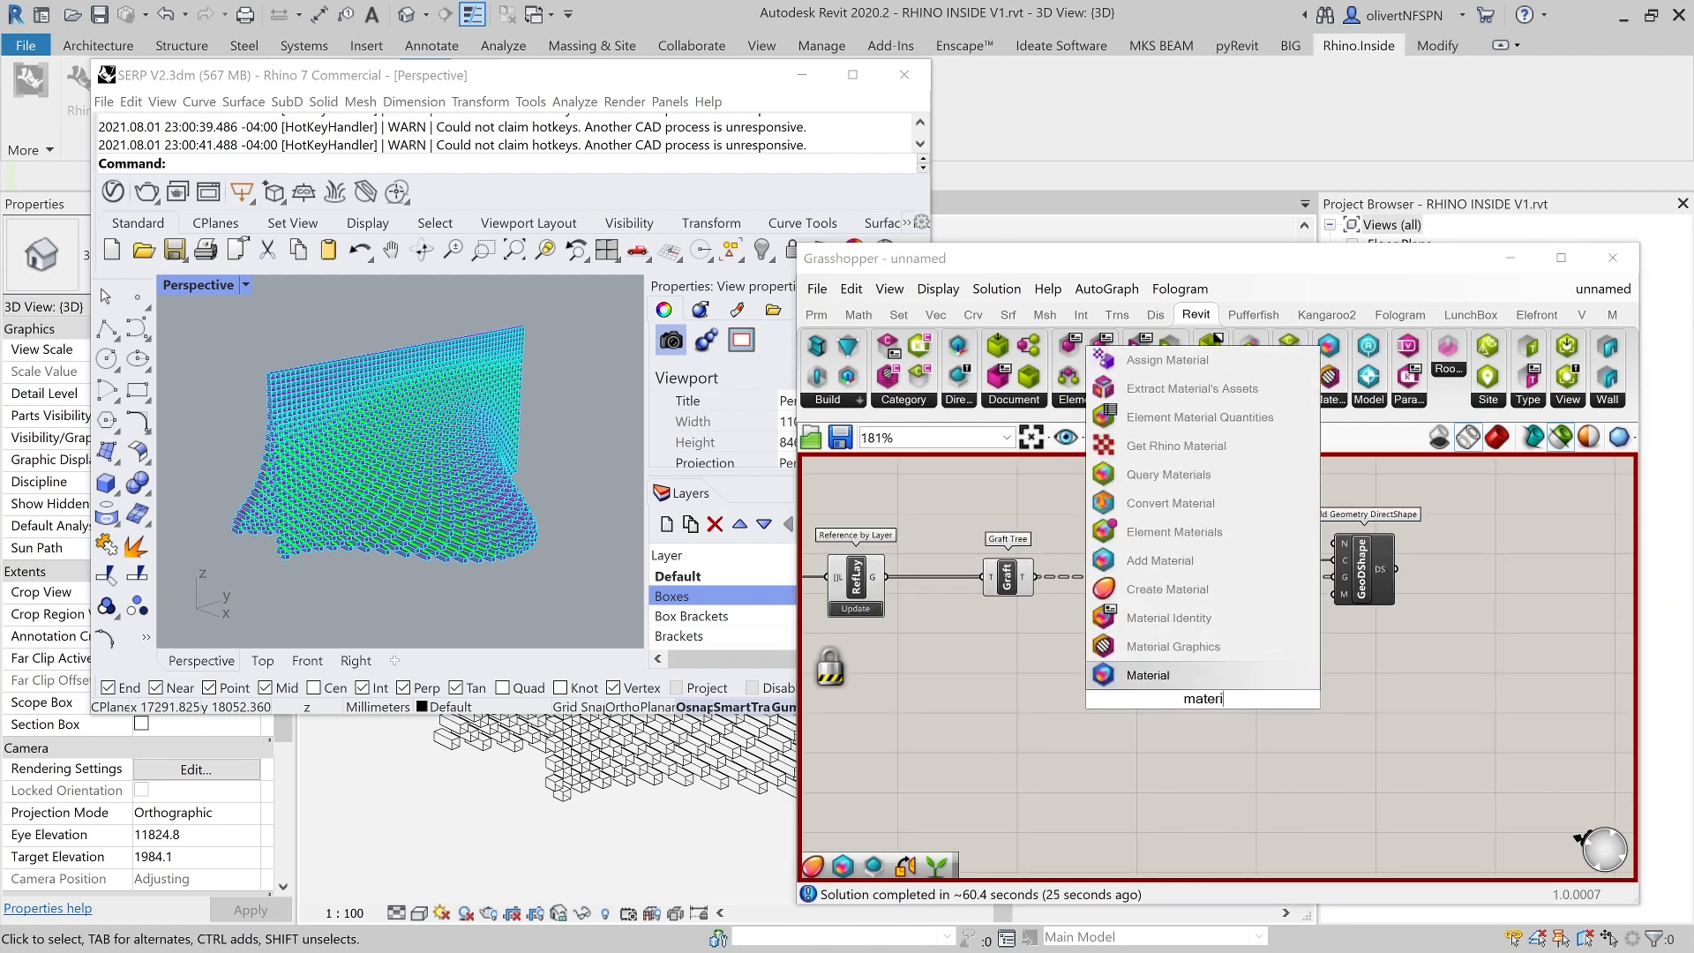
click(1162, 564)
drag(1209, 694, 1211, 668)
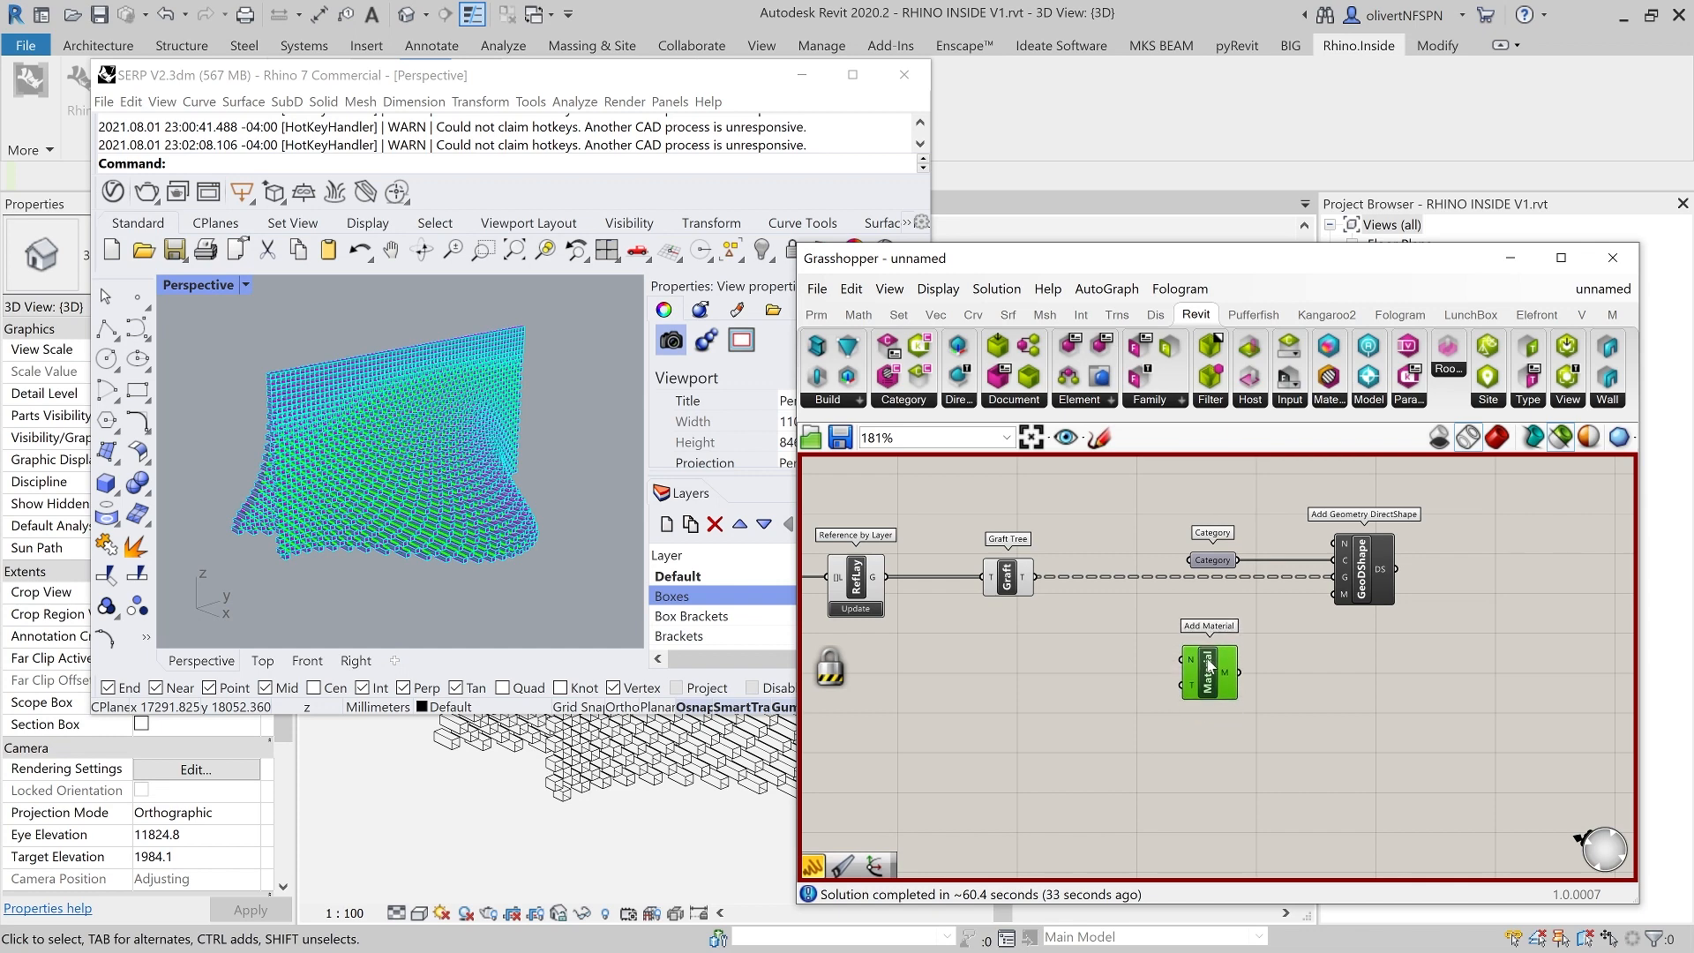
double_click(1108, 665)
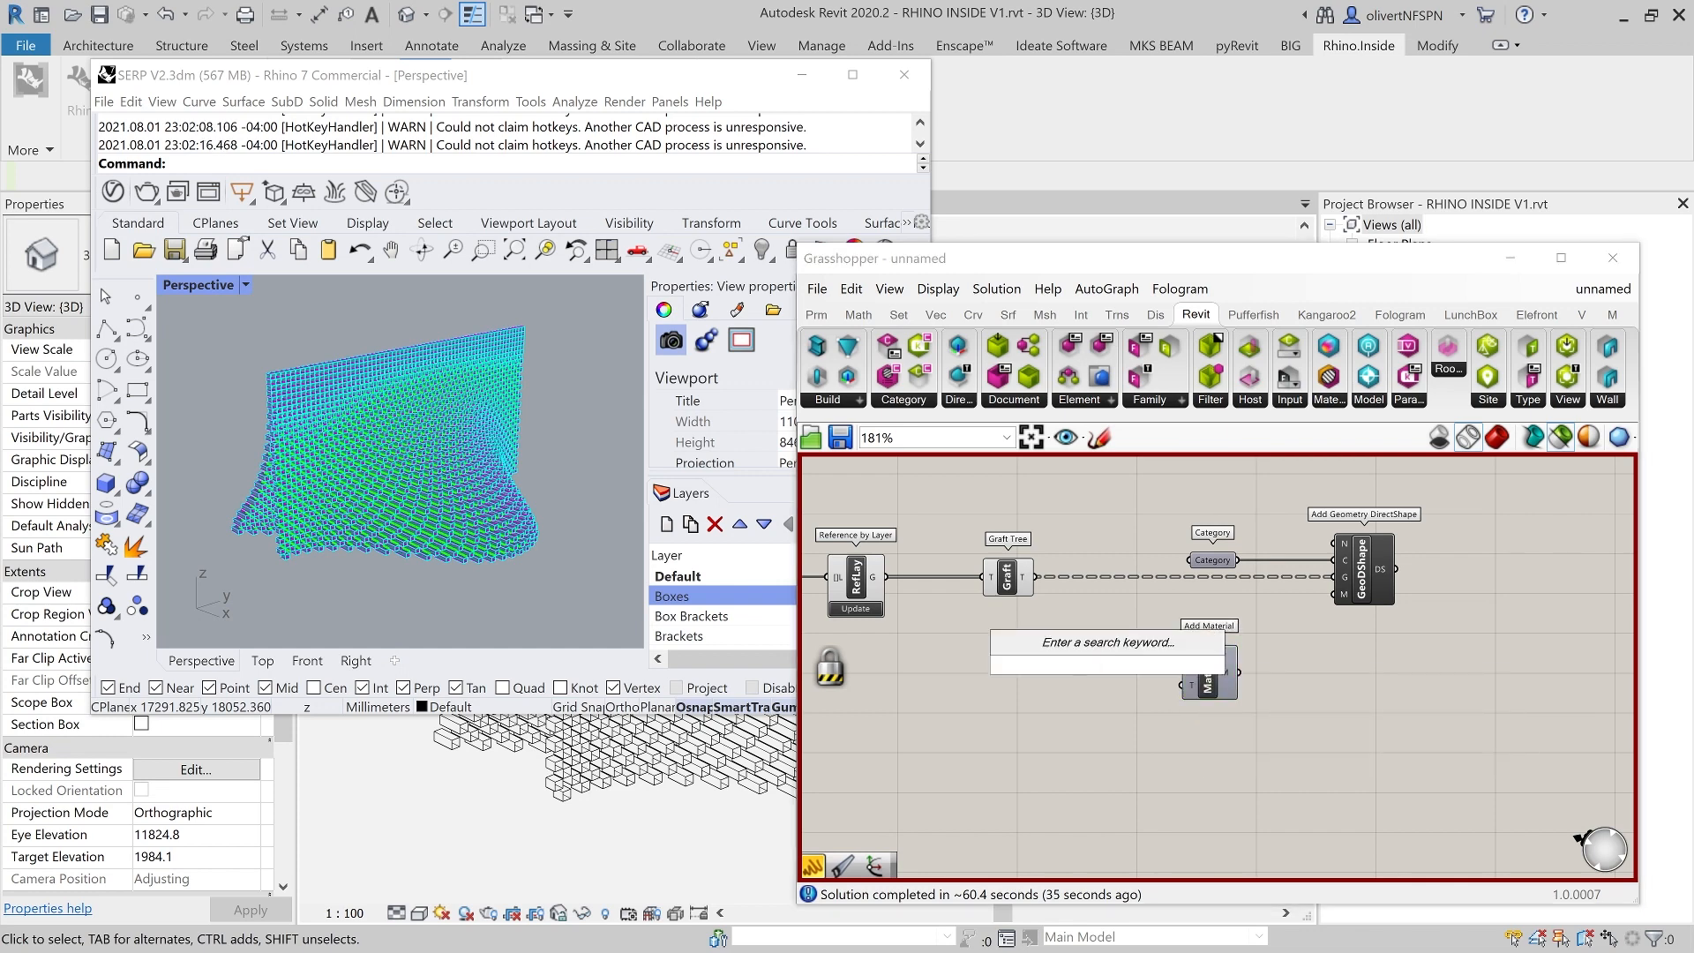
text(SERP Box)
key(Return)
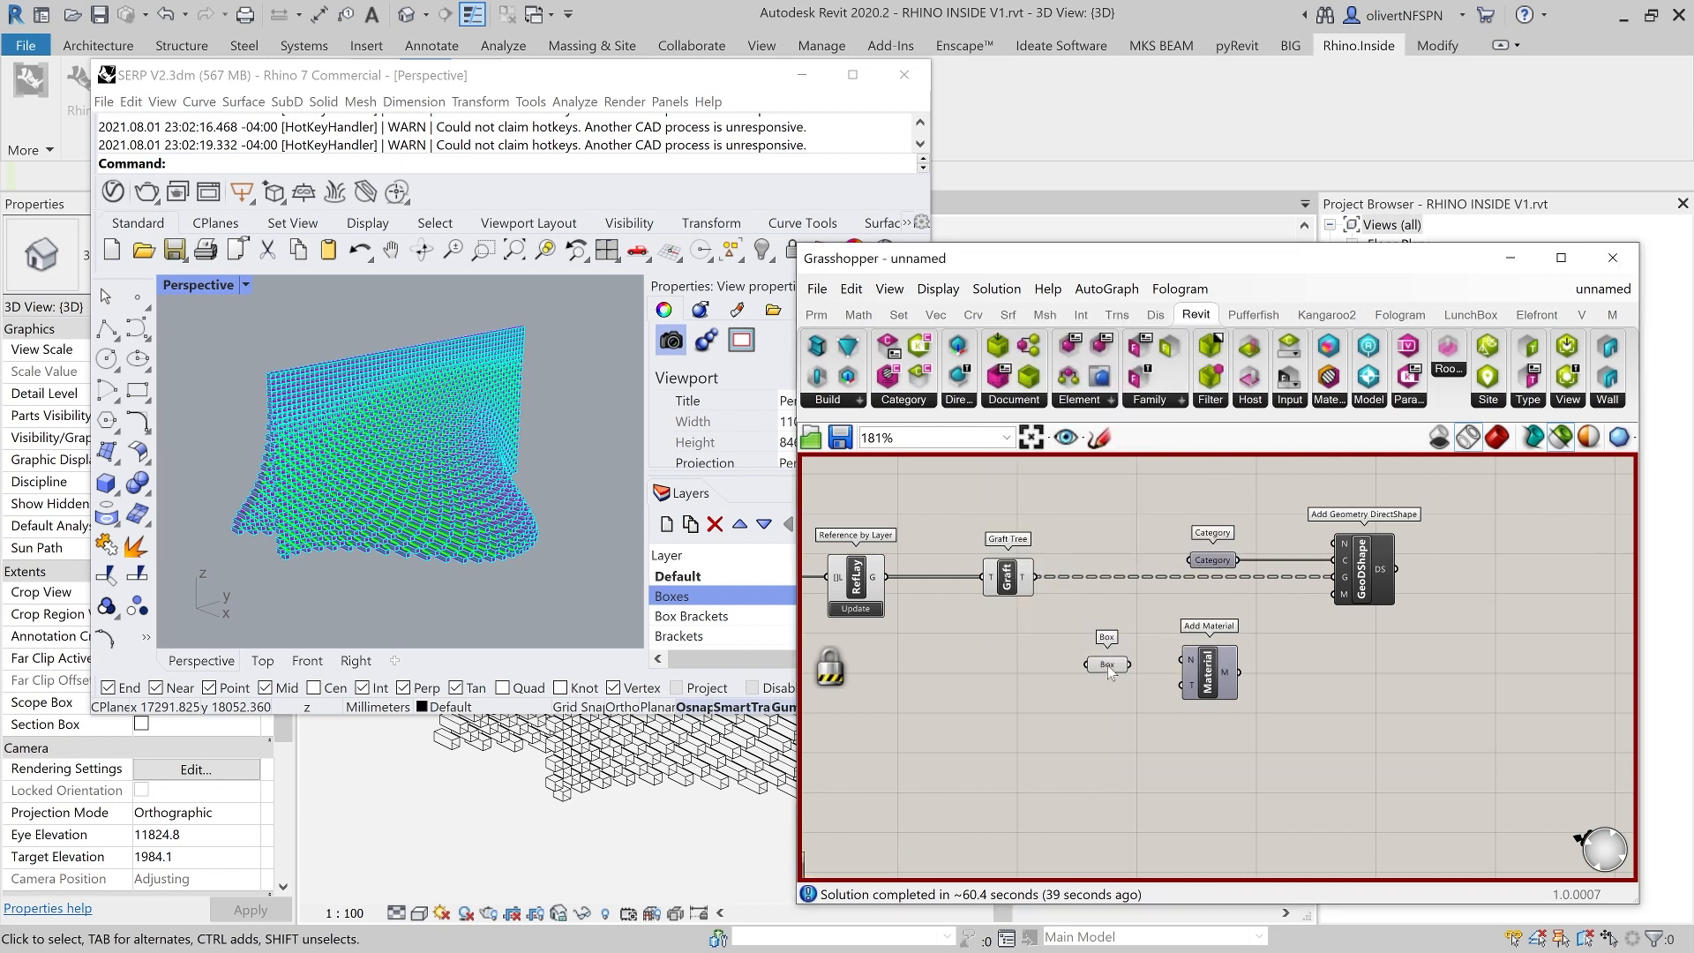
click(1107, 666)
key(Delete)
- Create a SERP BOX panel as the name of Add Material and connect the material to Add Geometry DirectShape's Material input
double_click(1094, 663)
text("SERP )
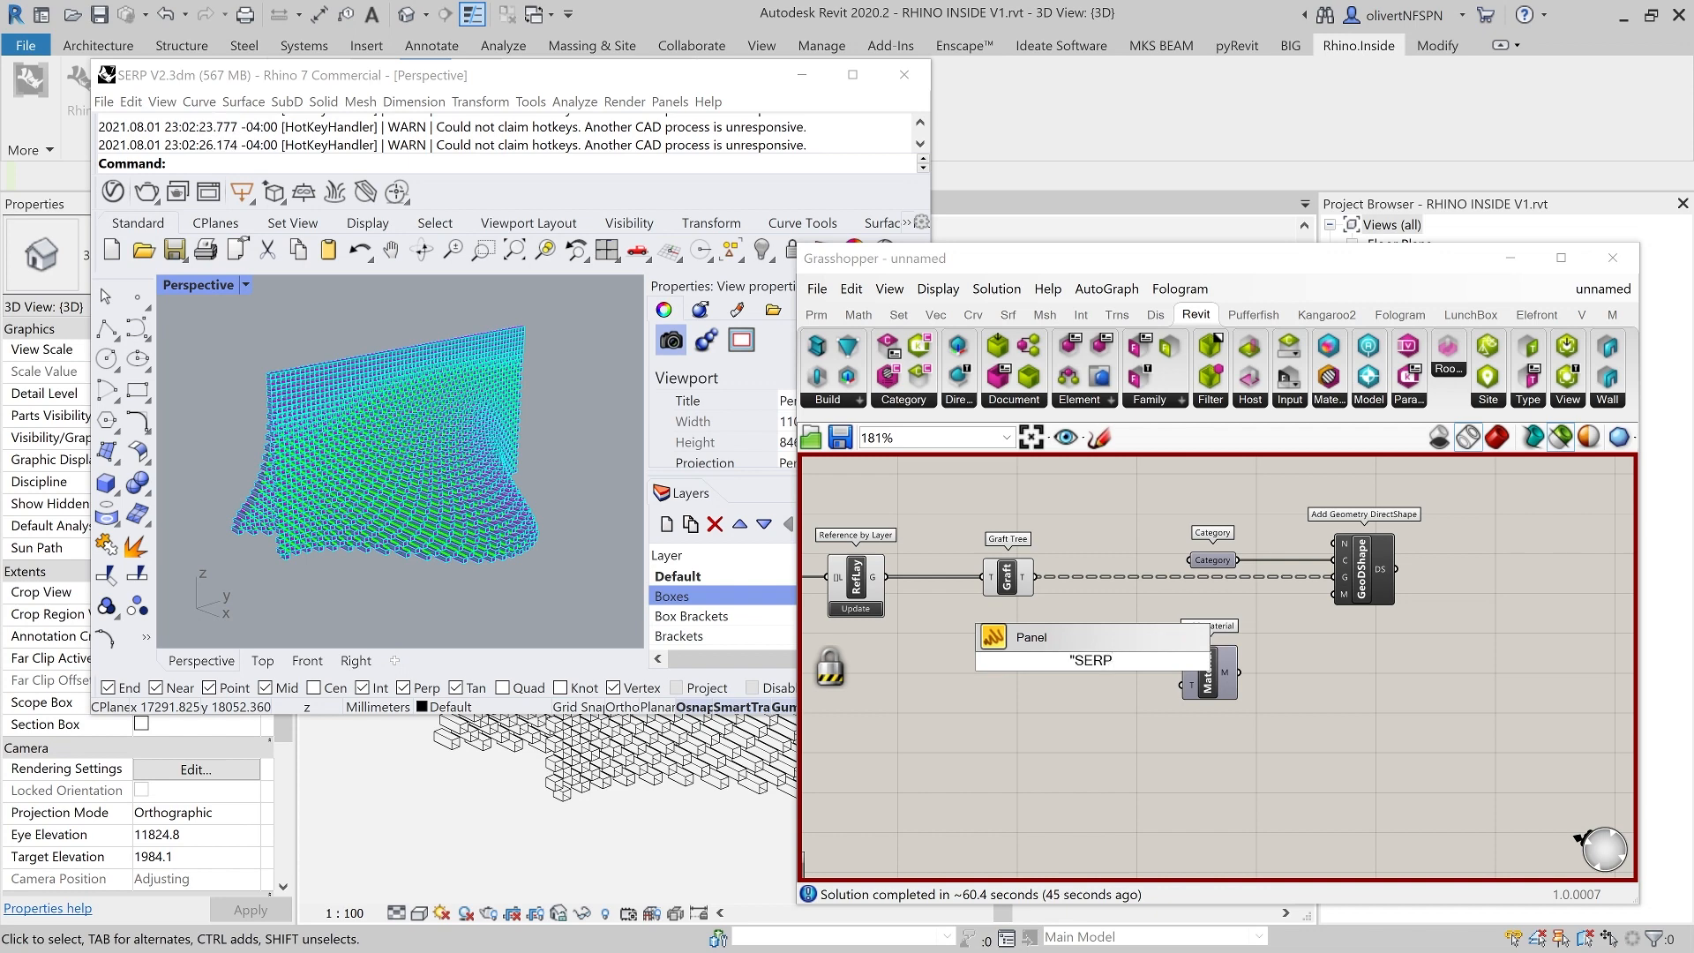
text(BOX)
key(Return)
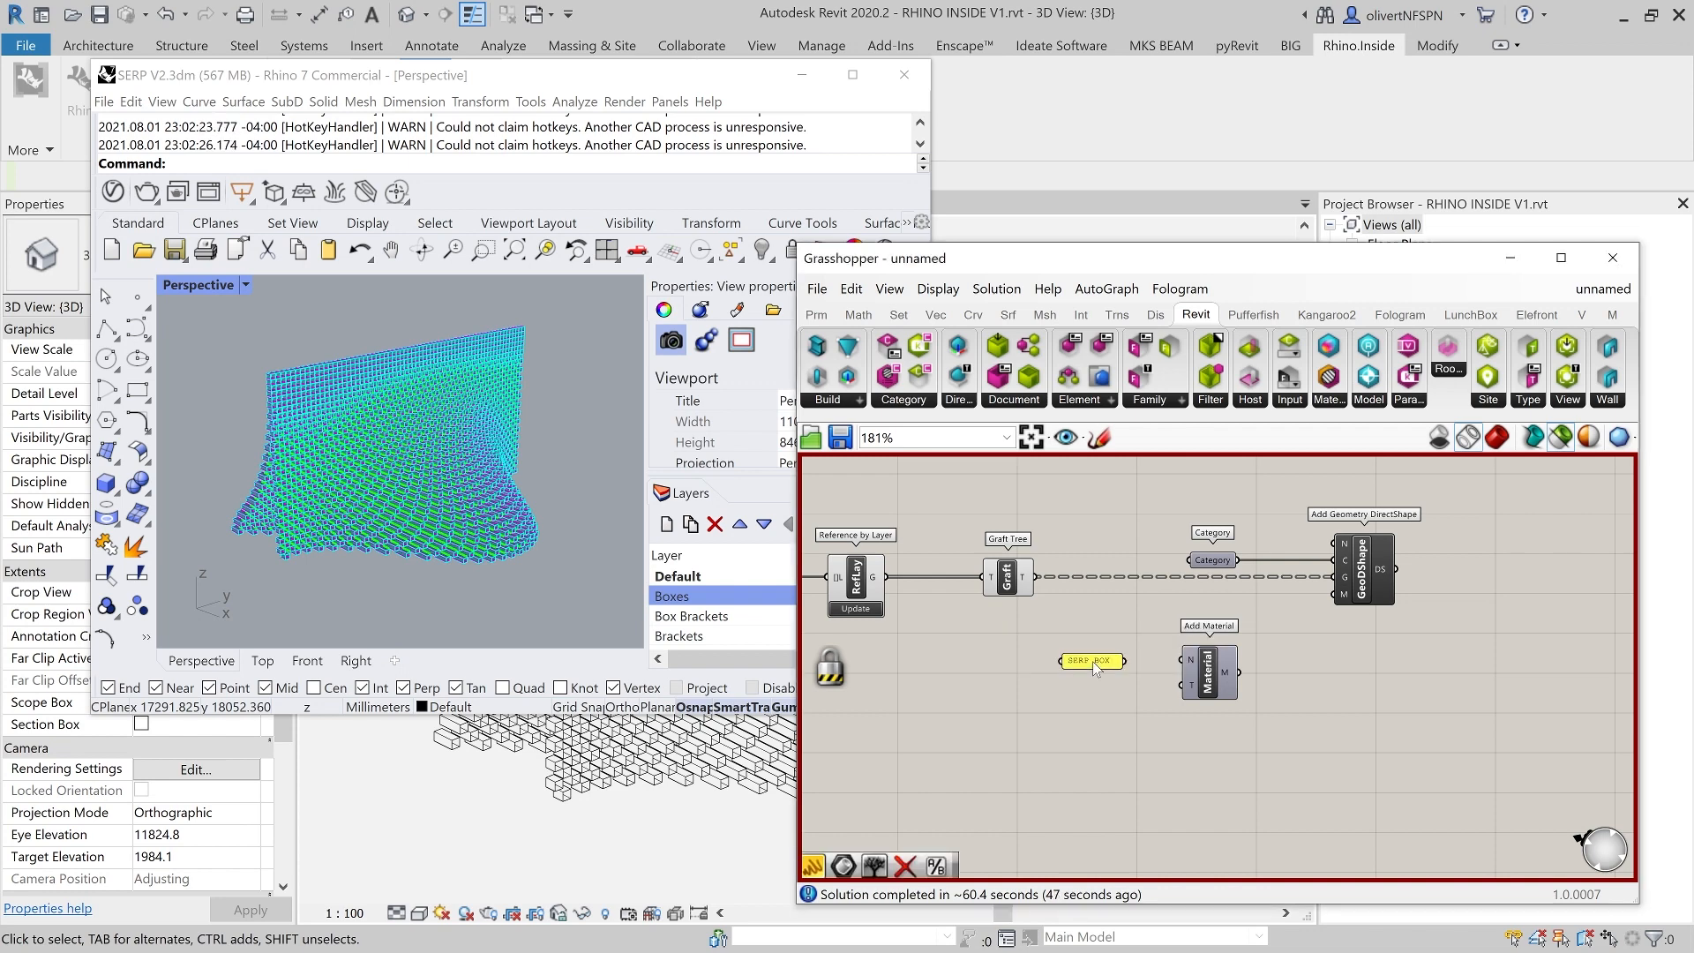
drag(1125, 661, 1183, 659)
drag(1097, 668, 1105, 666)
drag(1239, 672, 1334, 604)
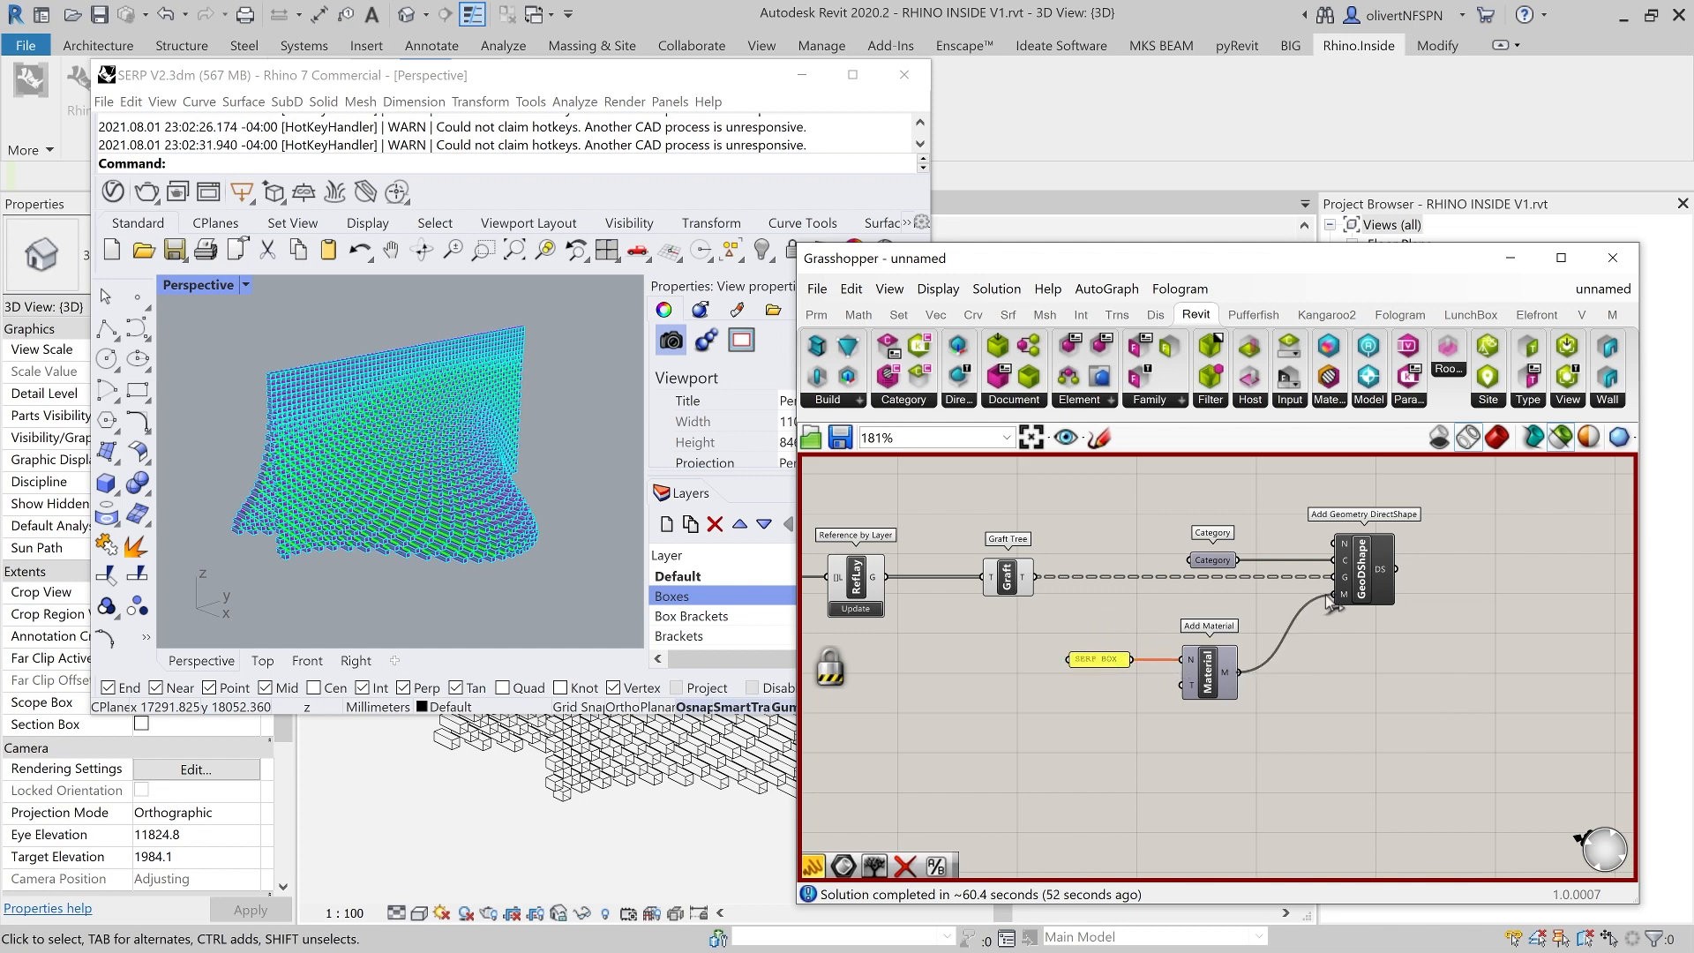
- Unlock the solver to compute the definition with the new material, and lock it again
middle_click(1337, 653)
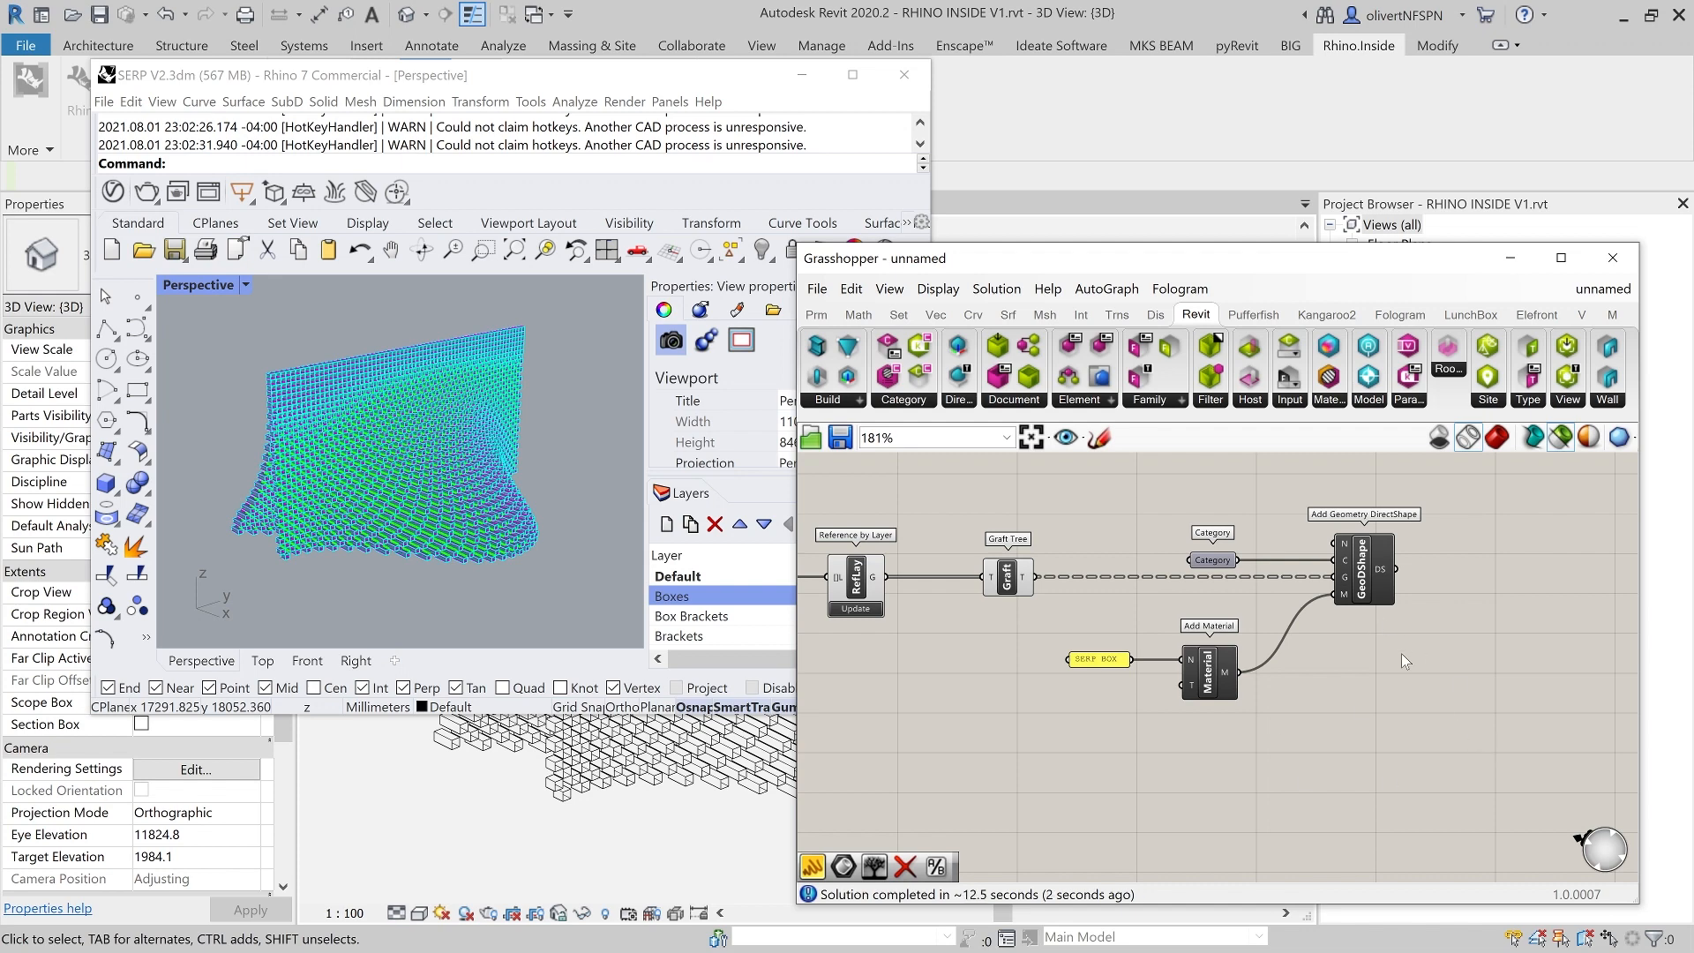
scroll(1385, 780, down, 3)
middle_click(1199, 691)
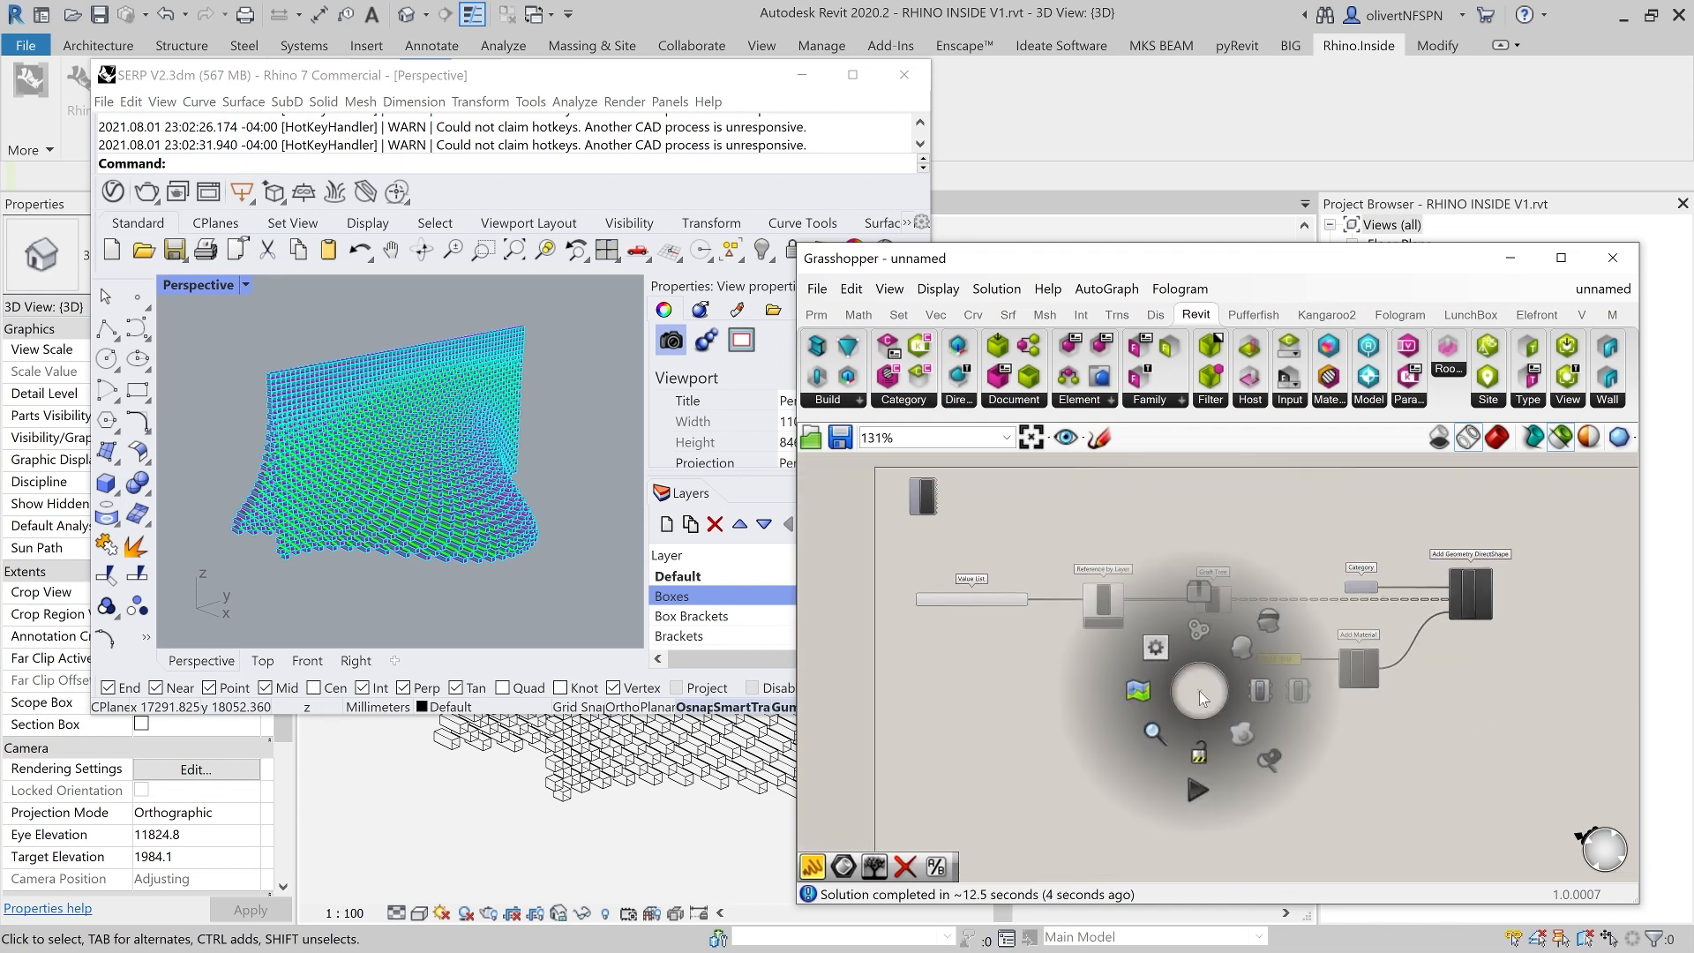
click(1199, 755)
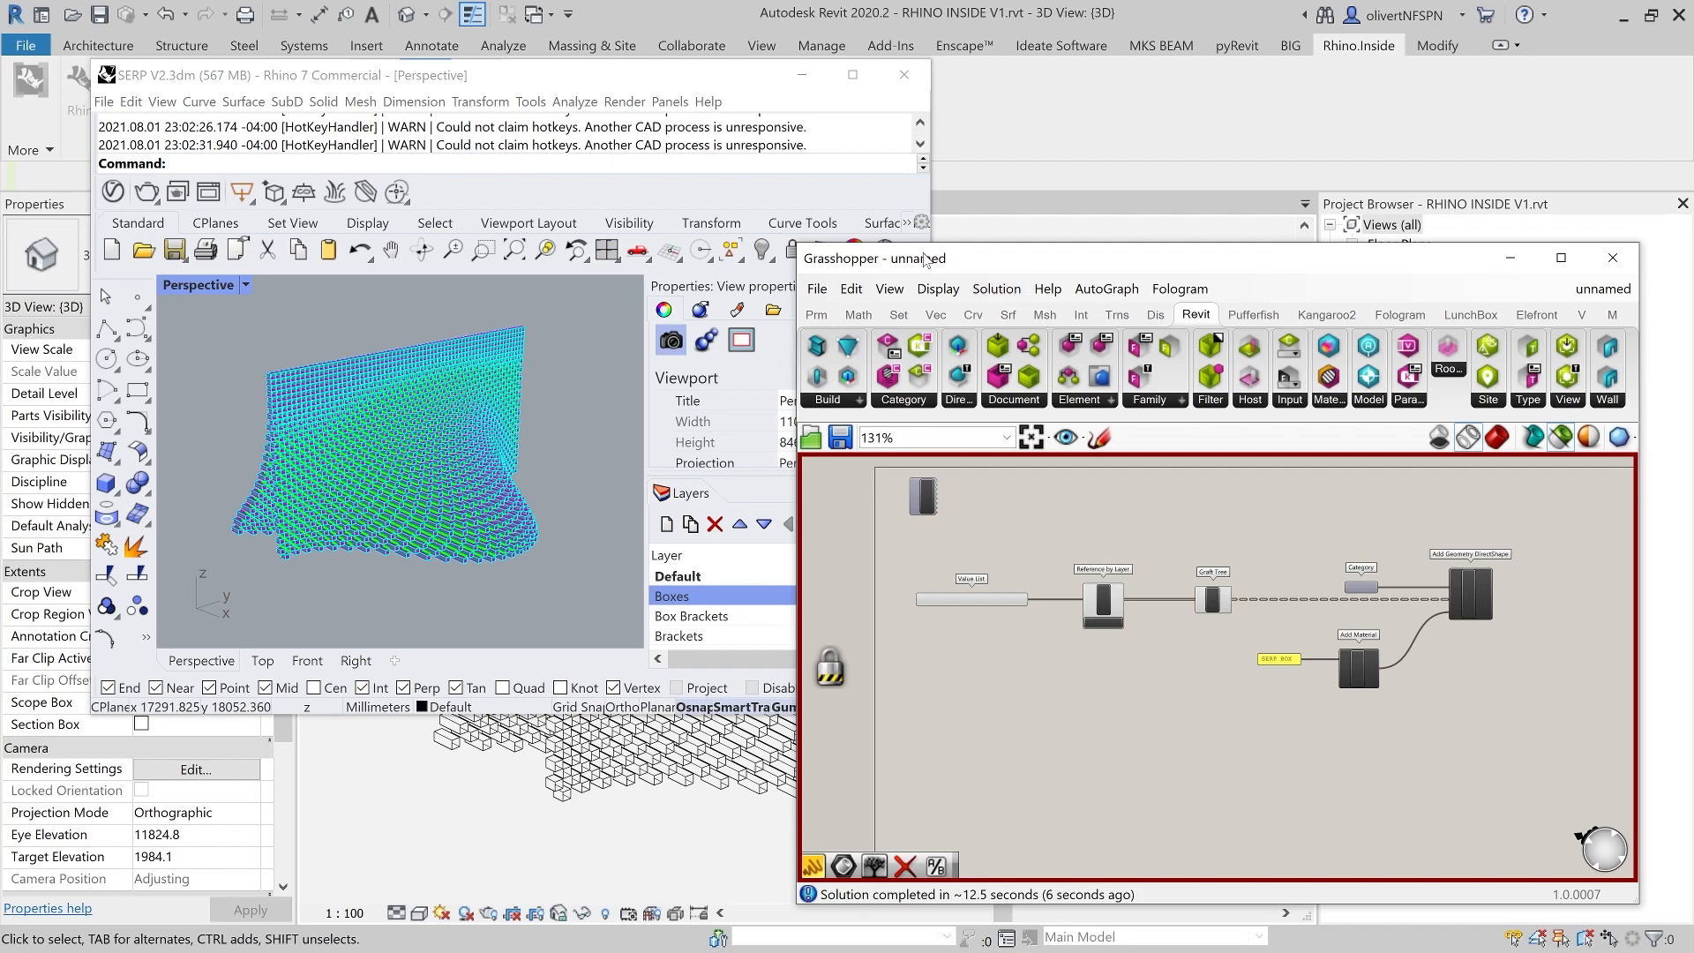
- Select a single box at the lower edge of Revit's 3D view to check its properties, and deselect it
click(680, 842)
middle_drag(721, 799, 711, 791)
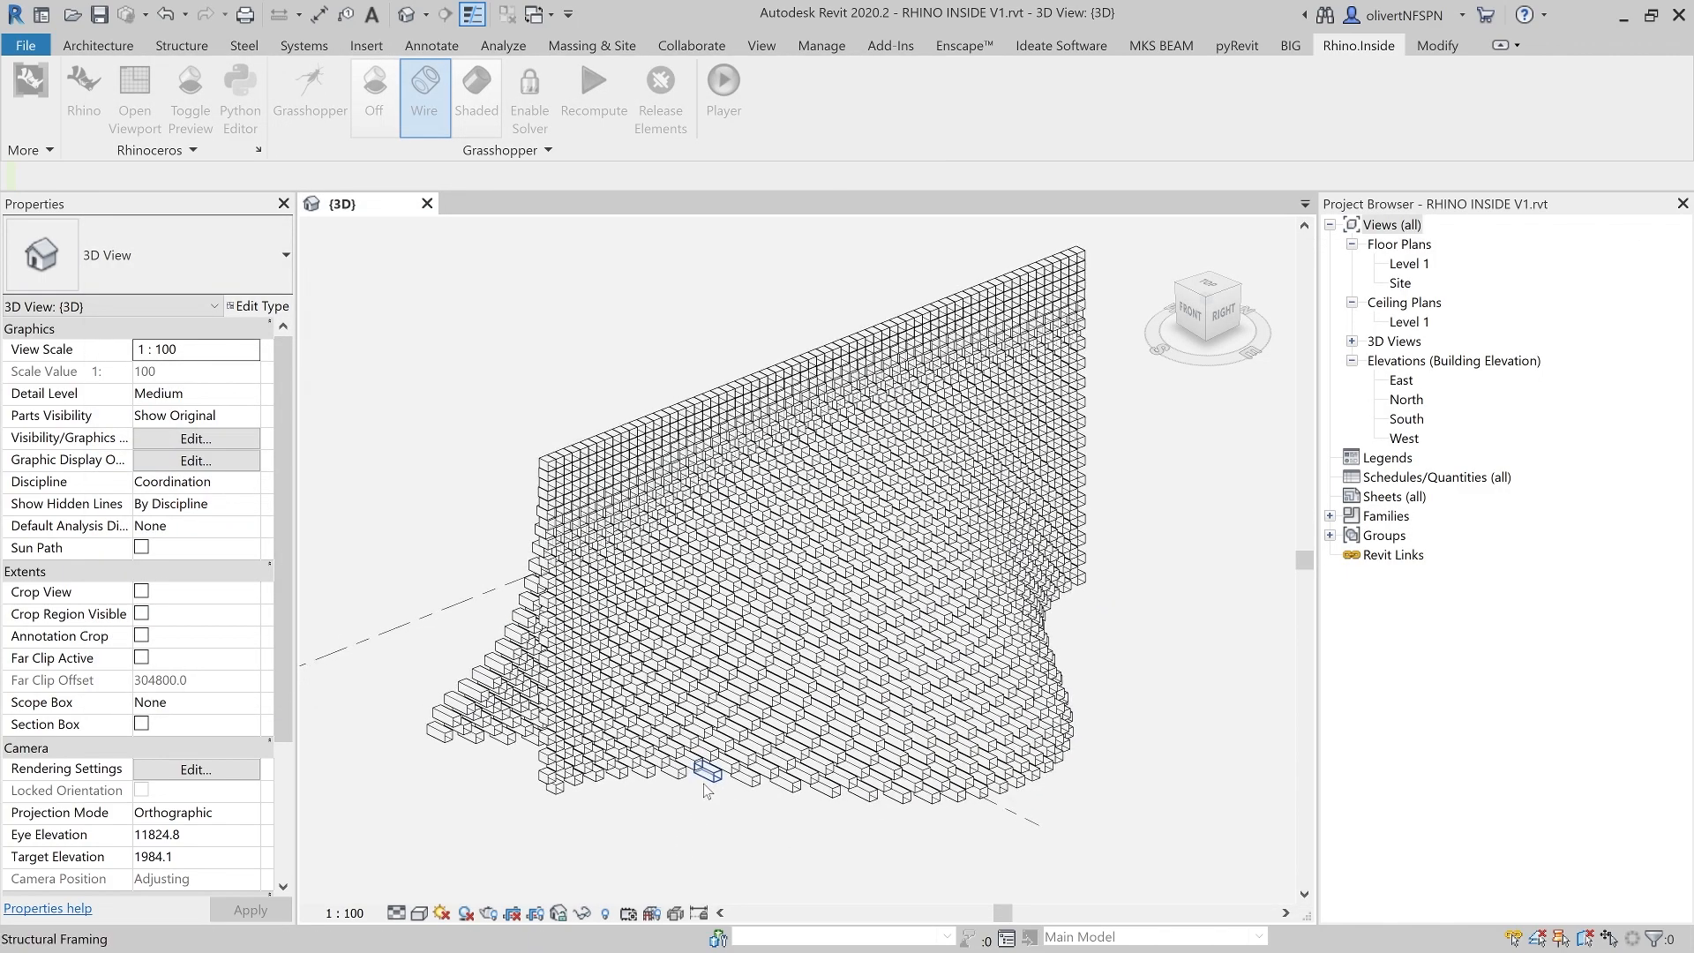
scroll(711, 784, up, 6)
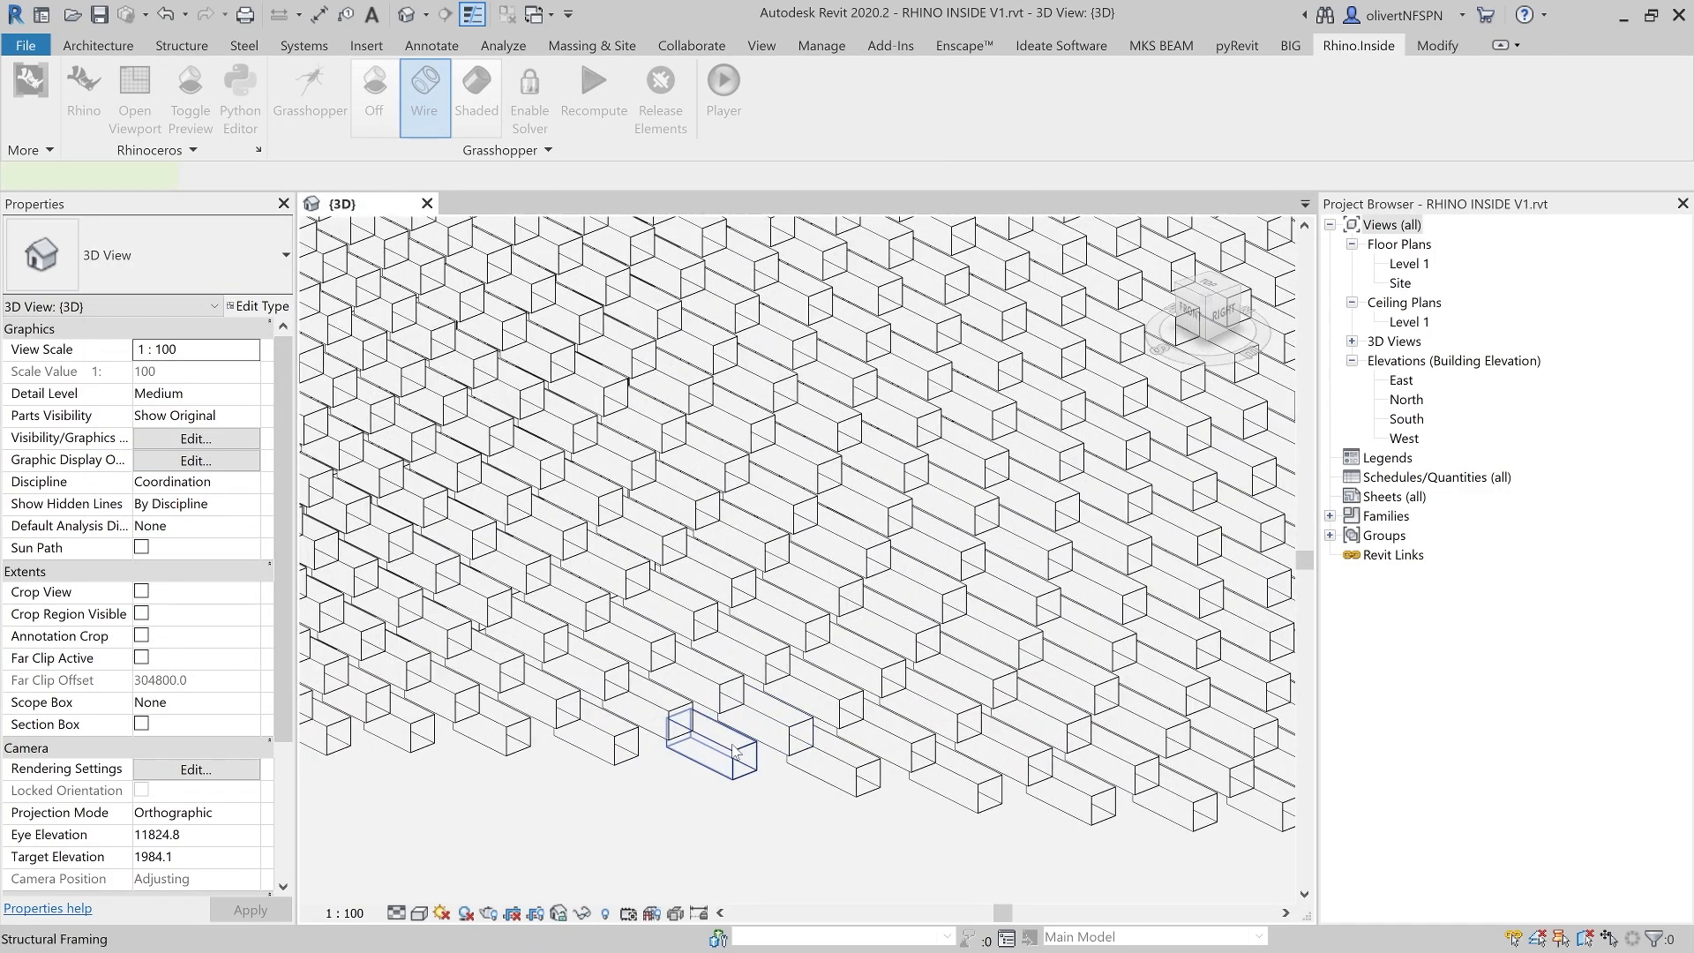
click(733, 751)
click(692, 800)
scroll(711, 790, down, 5)
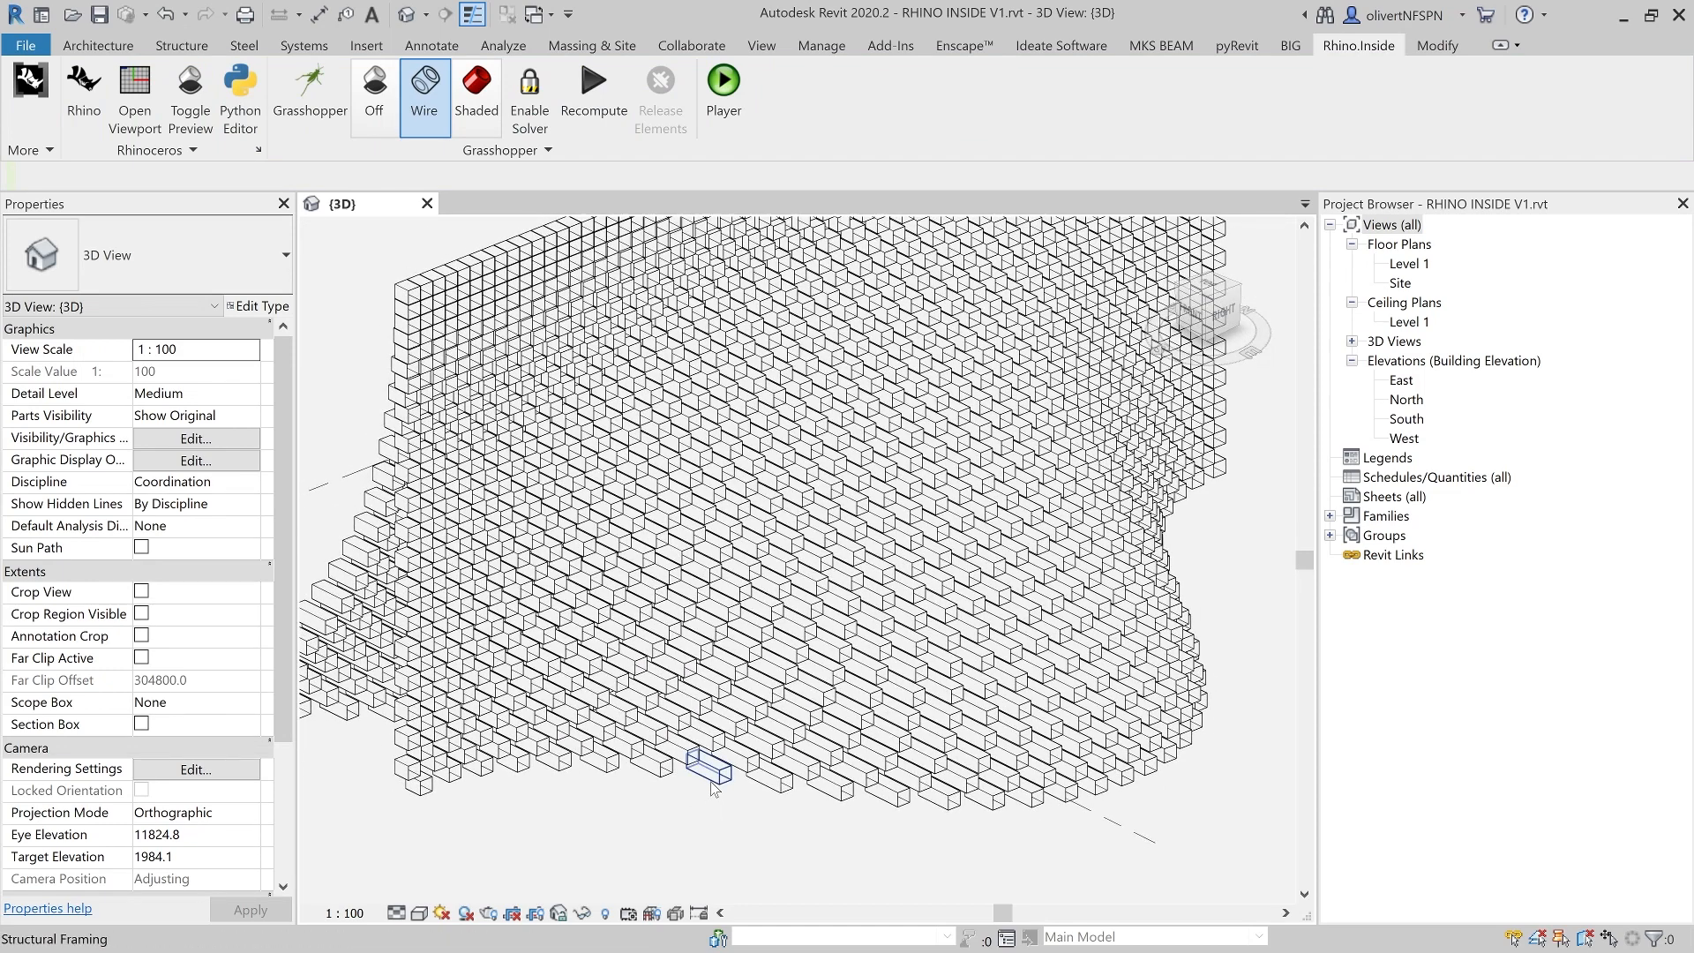
click(711, 782)
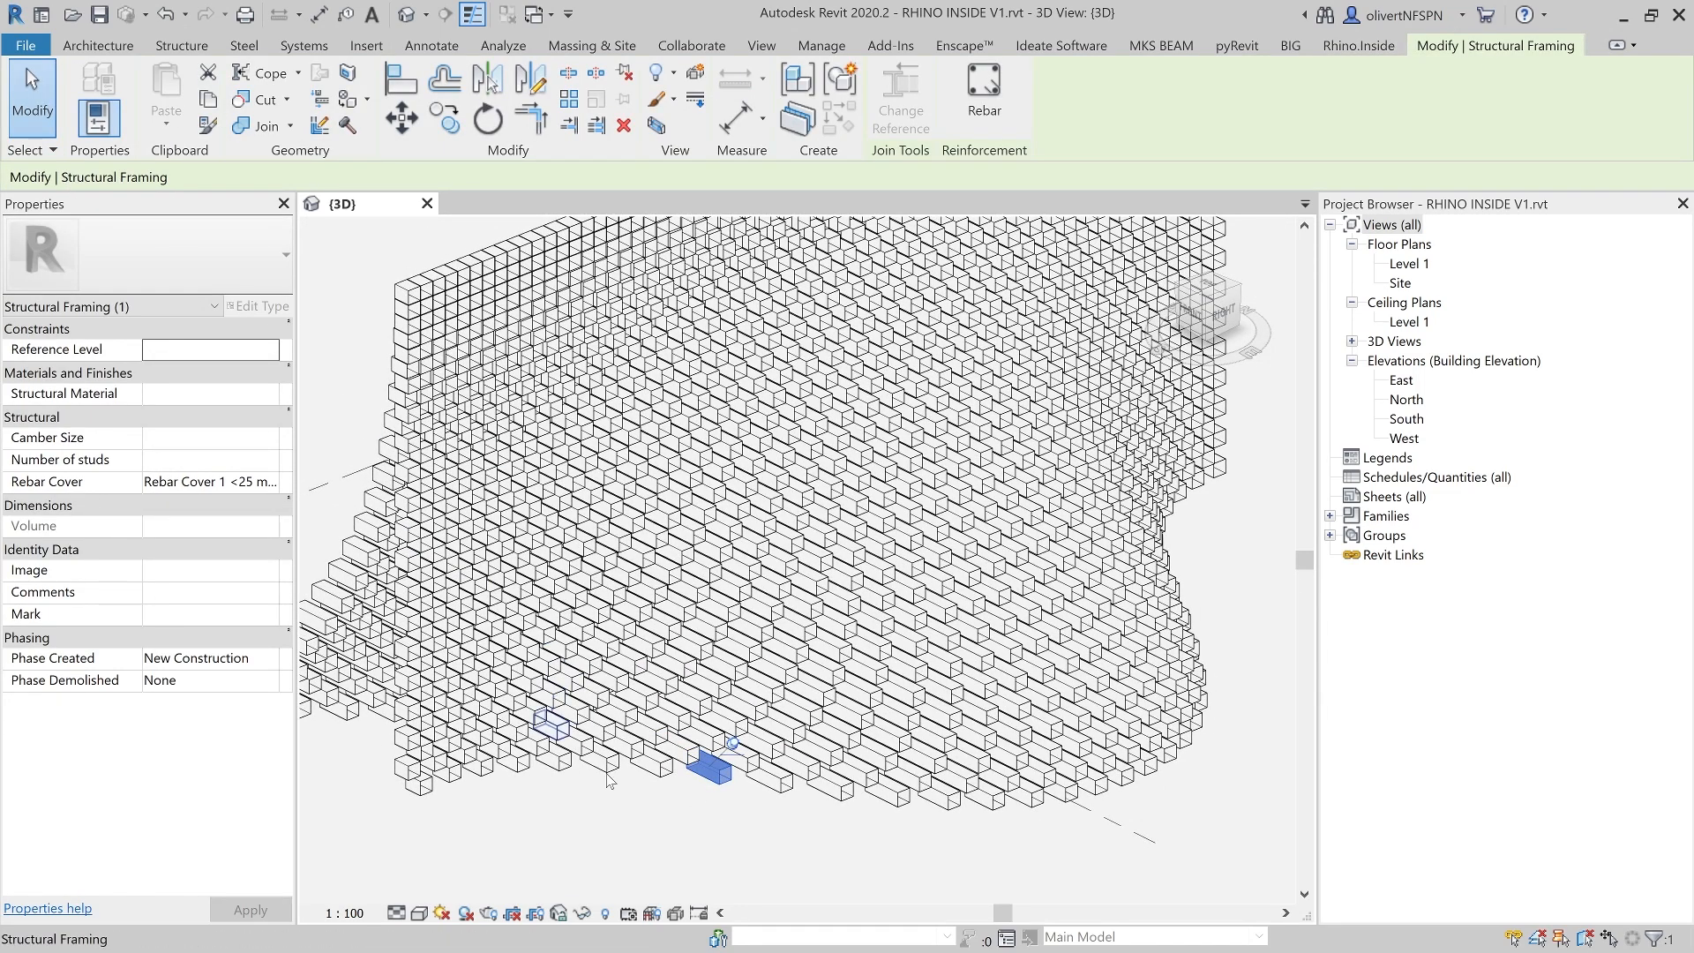
click(26, 67)
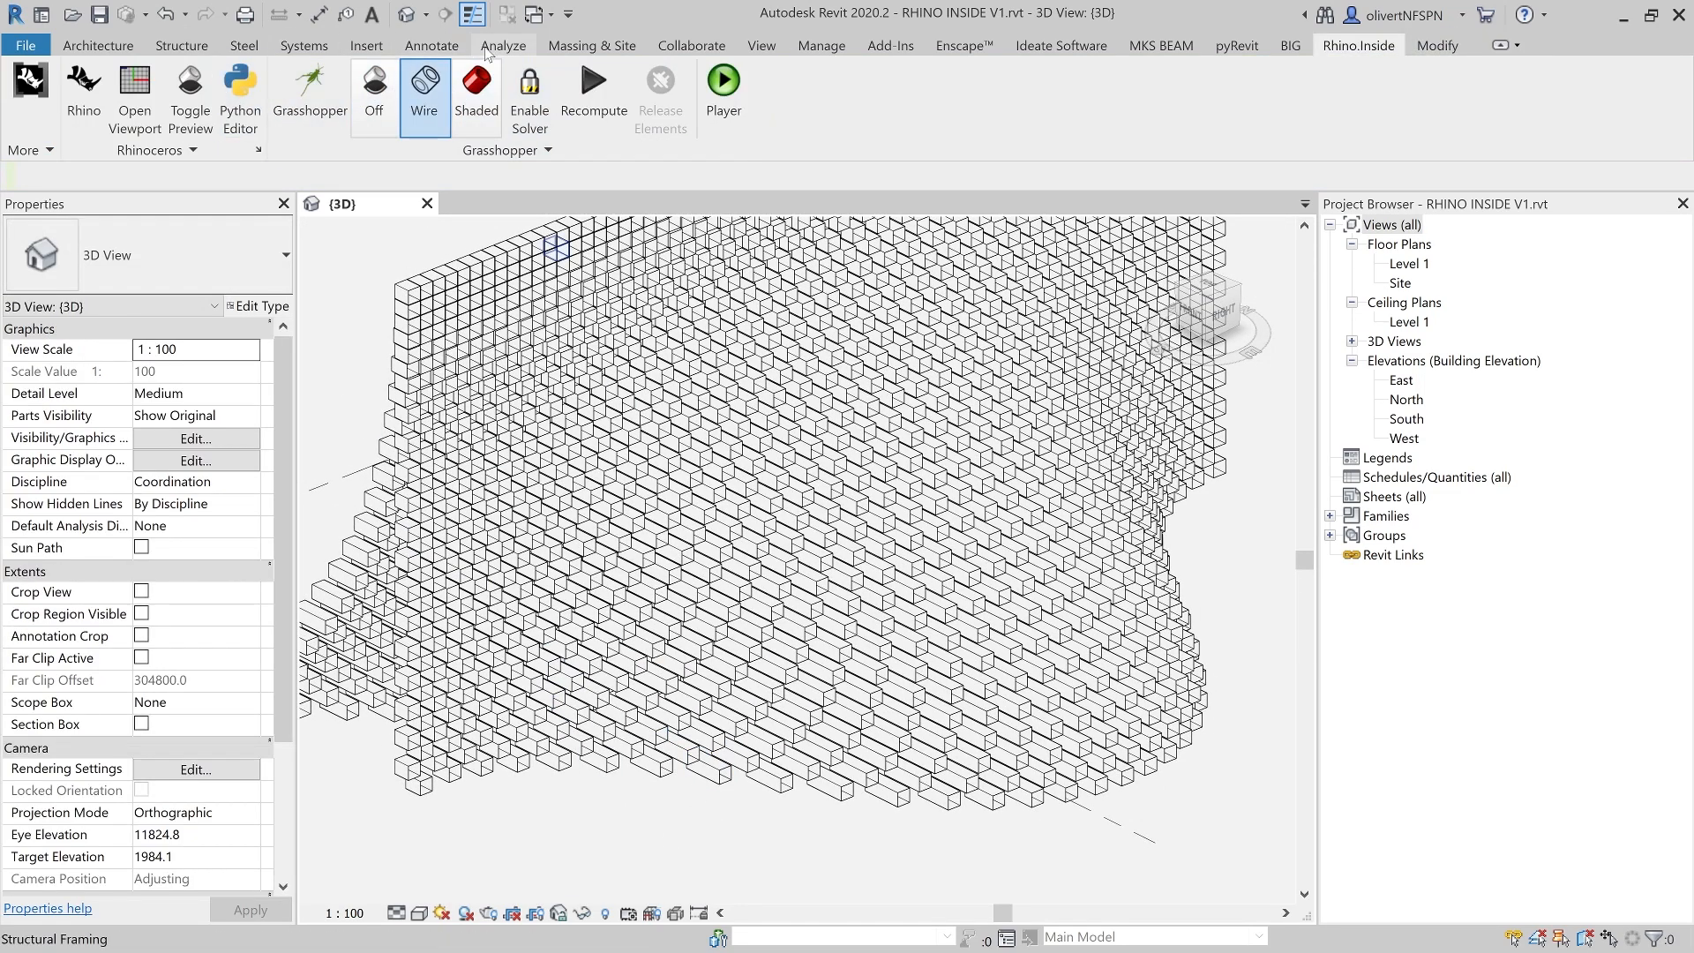
- Search Revit's project materials for "serp", inspect the SERP BOX material, and close the Material Browser
click(821, 45)
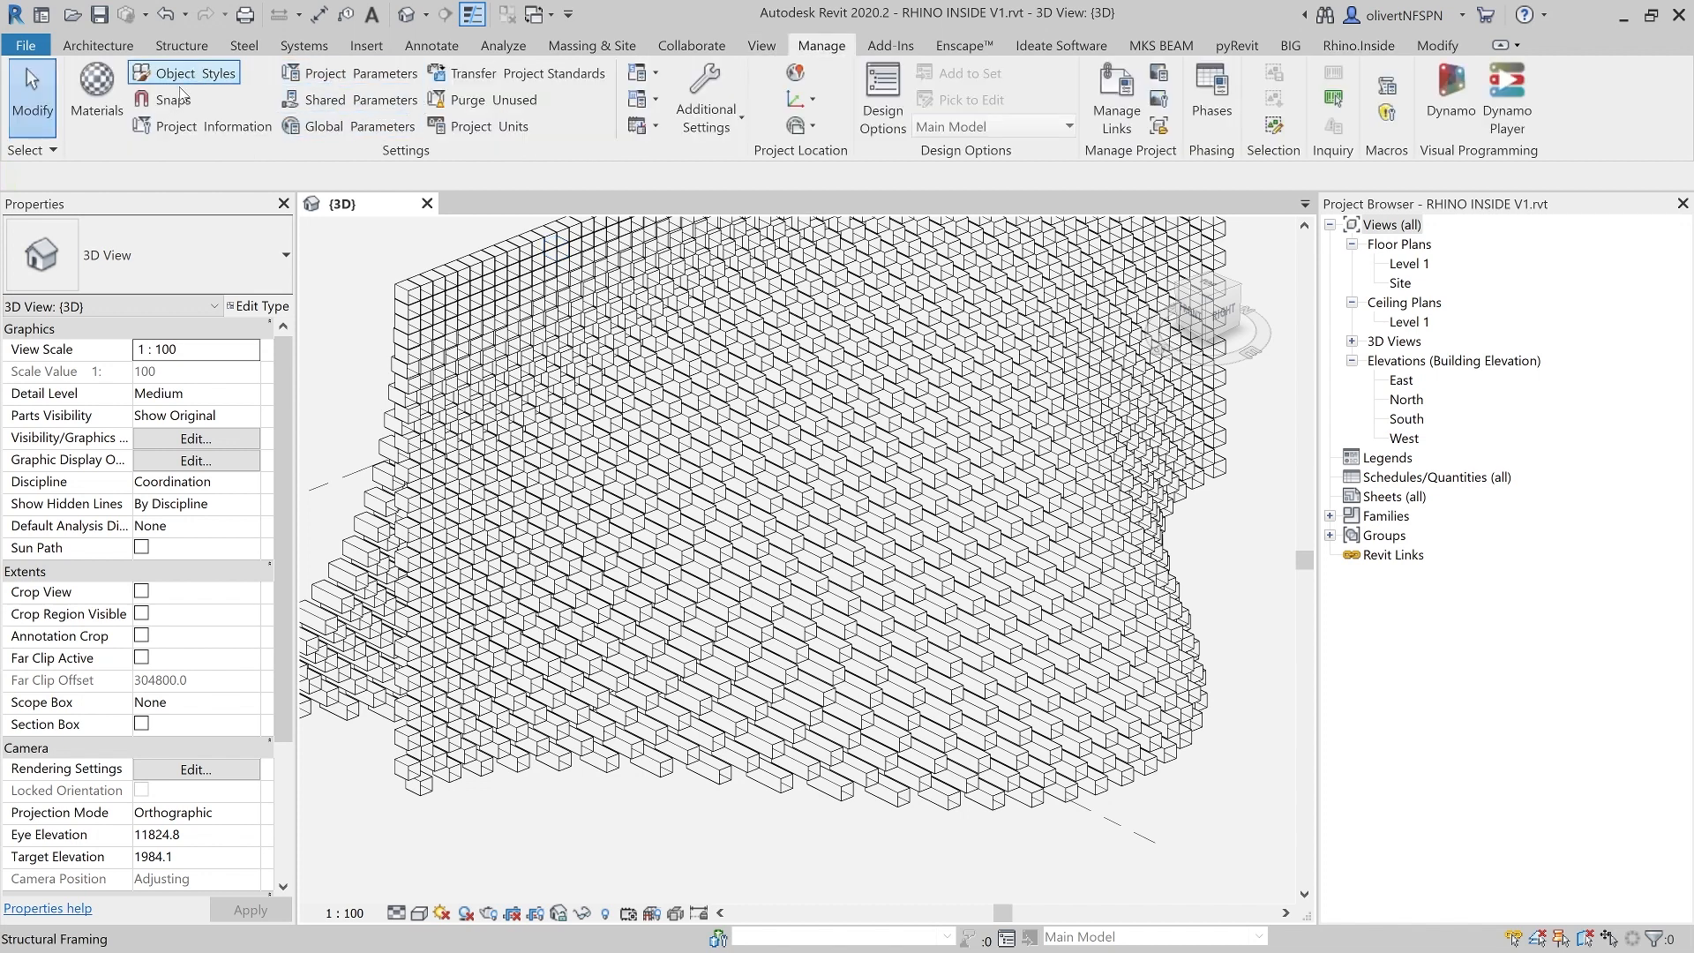
click(97, 93)
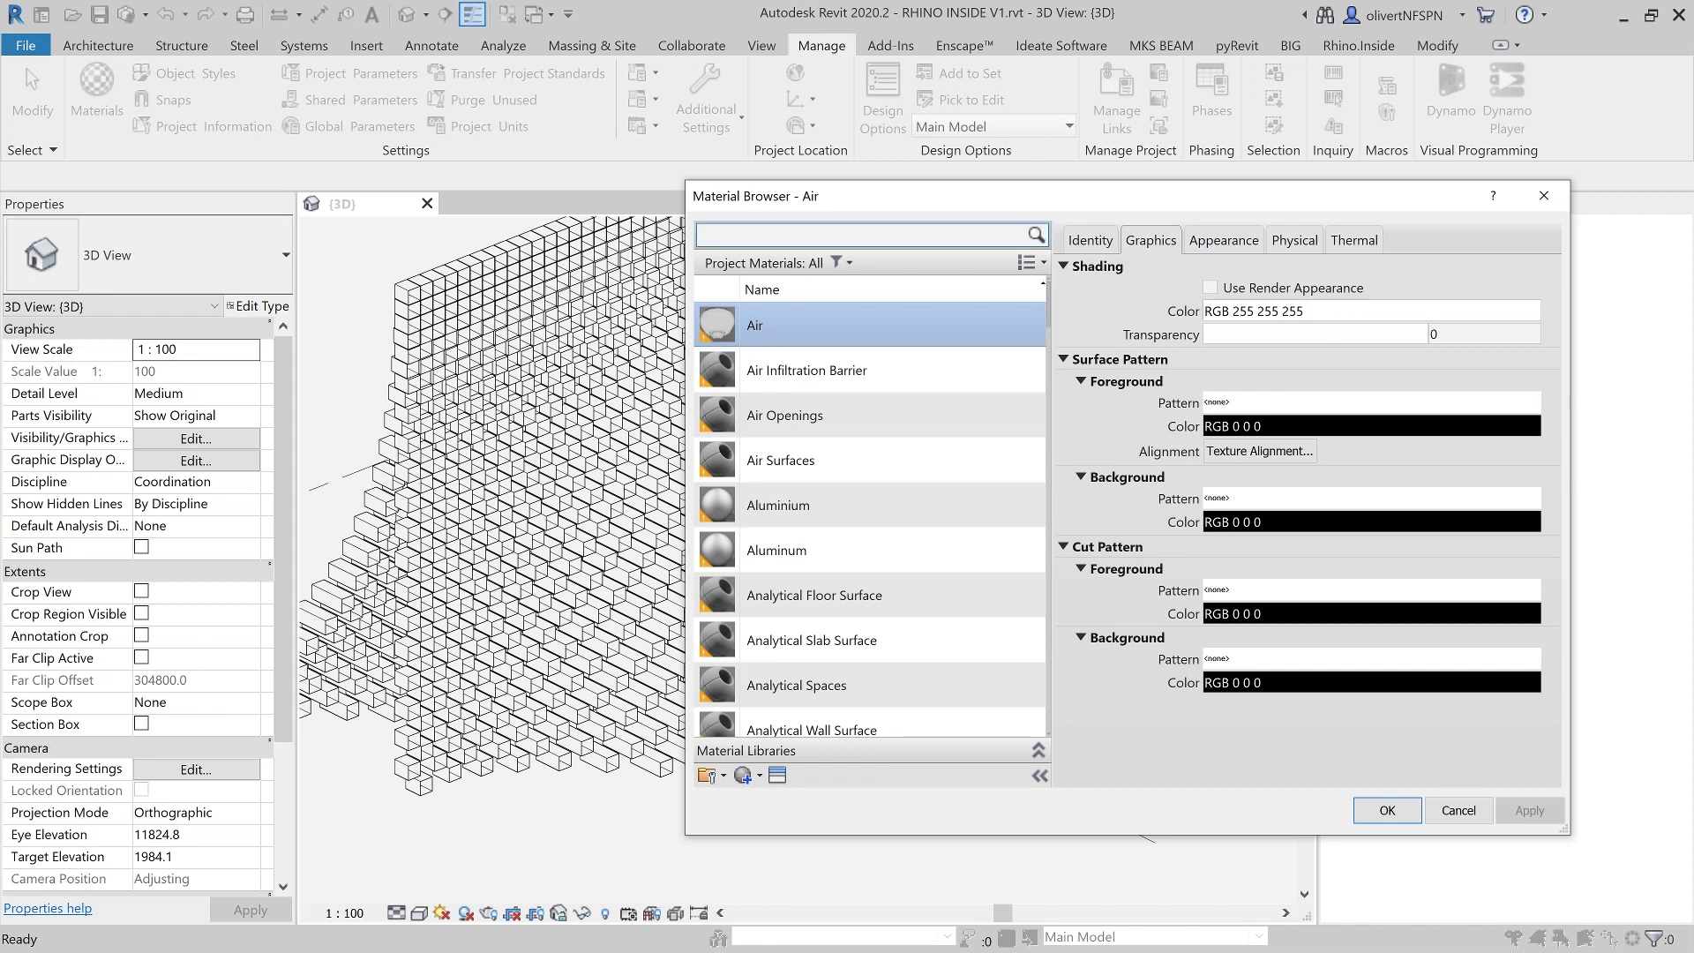
text(serp)
click(794, 353)
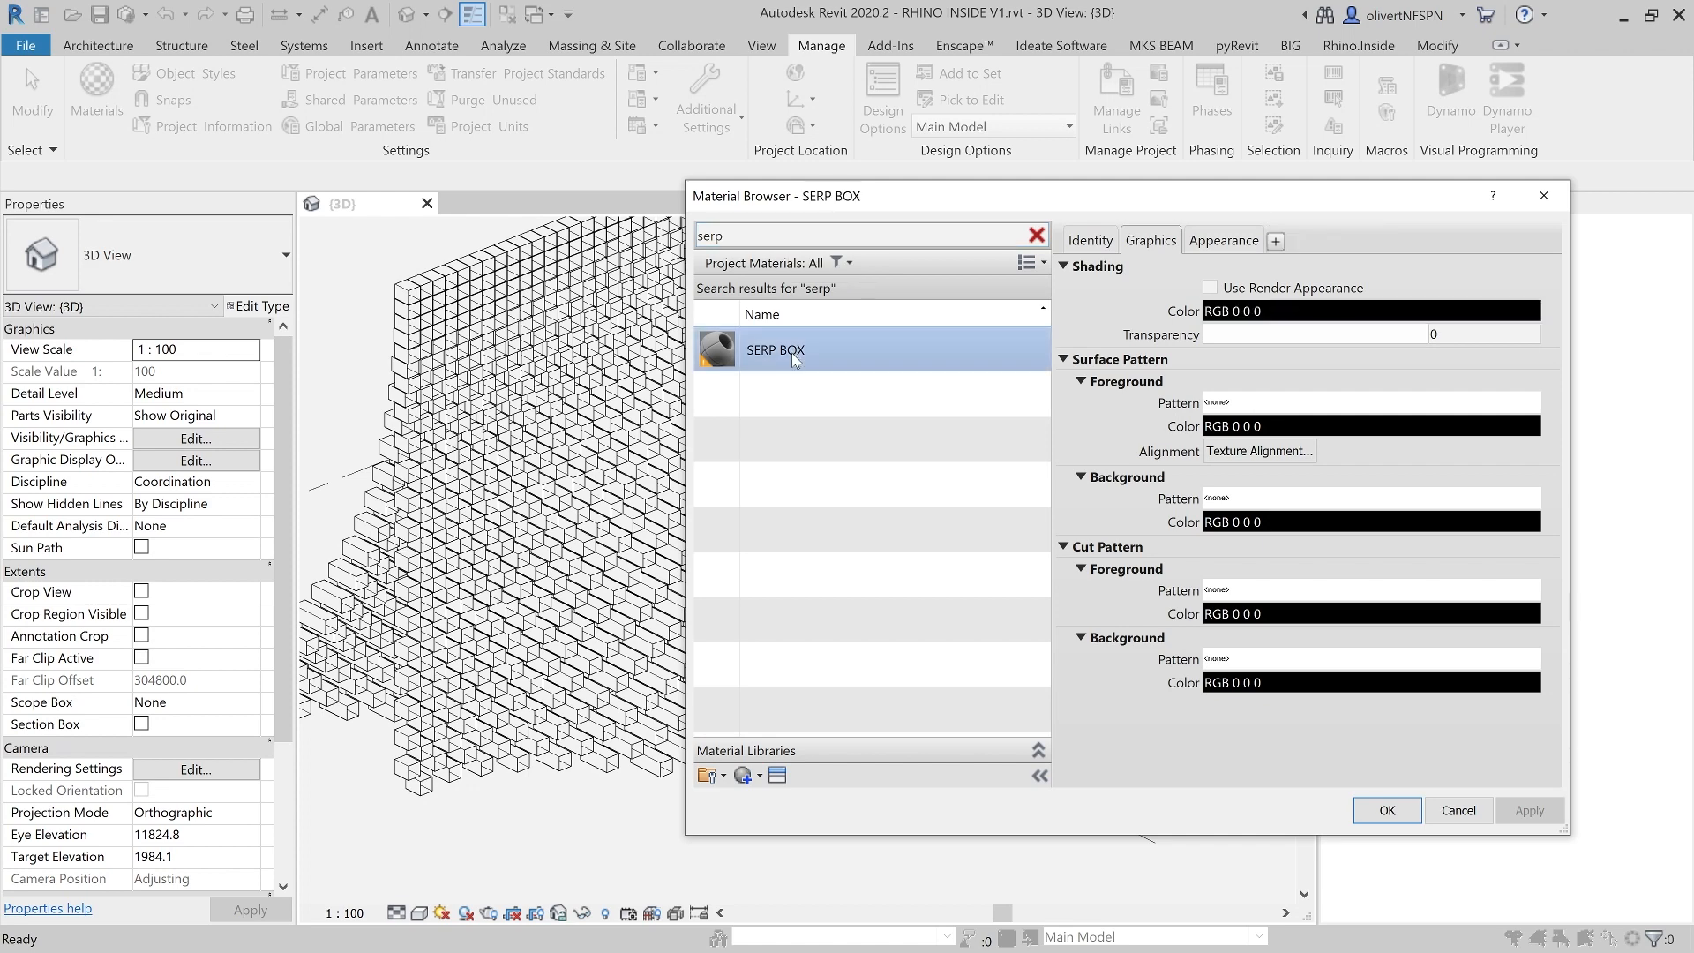
click(1381, 808)
scroll(786, 834, down, 2)
mouse_move(788, 834)
middle_down()
mouse_move(767, 836)
mouse_move(793, 838)
middle_up()
scroll(781, 836, up, 1)
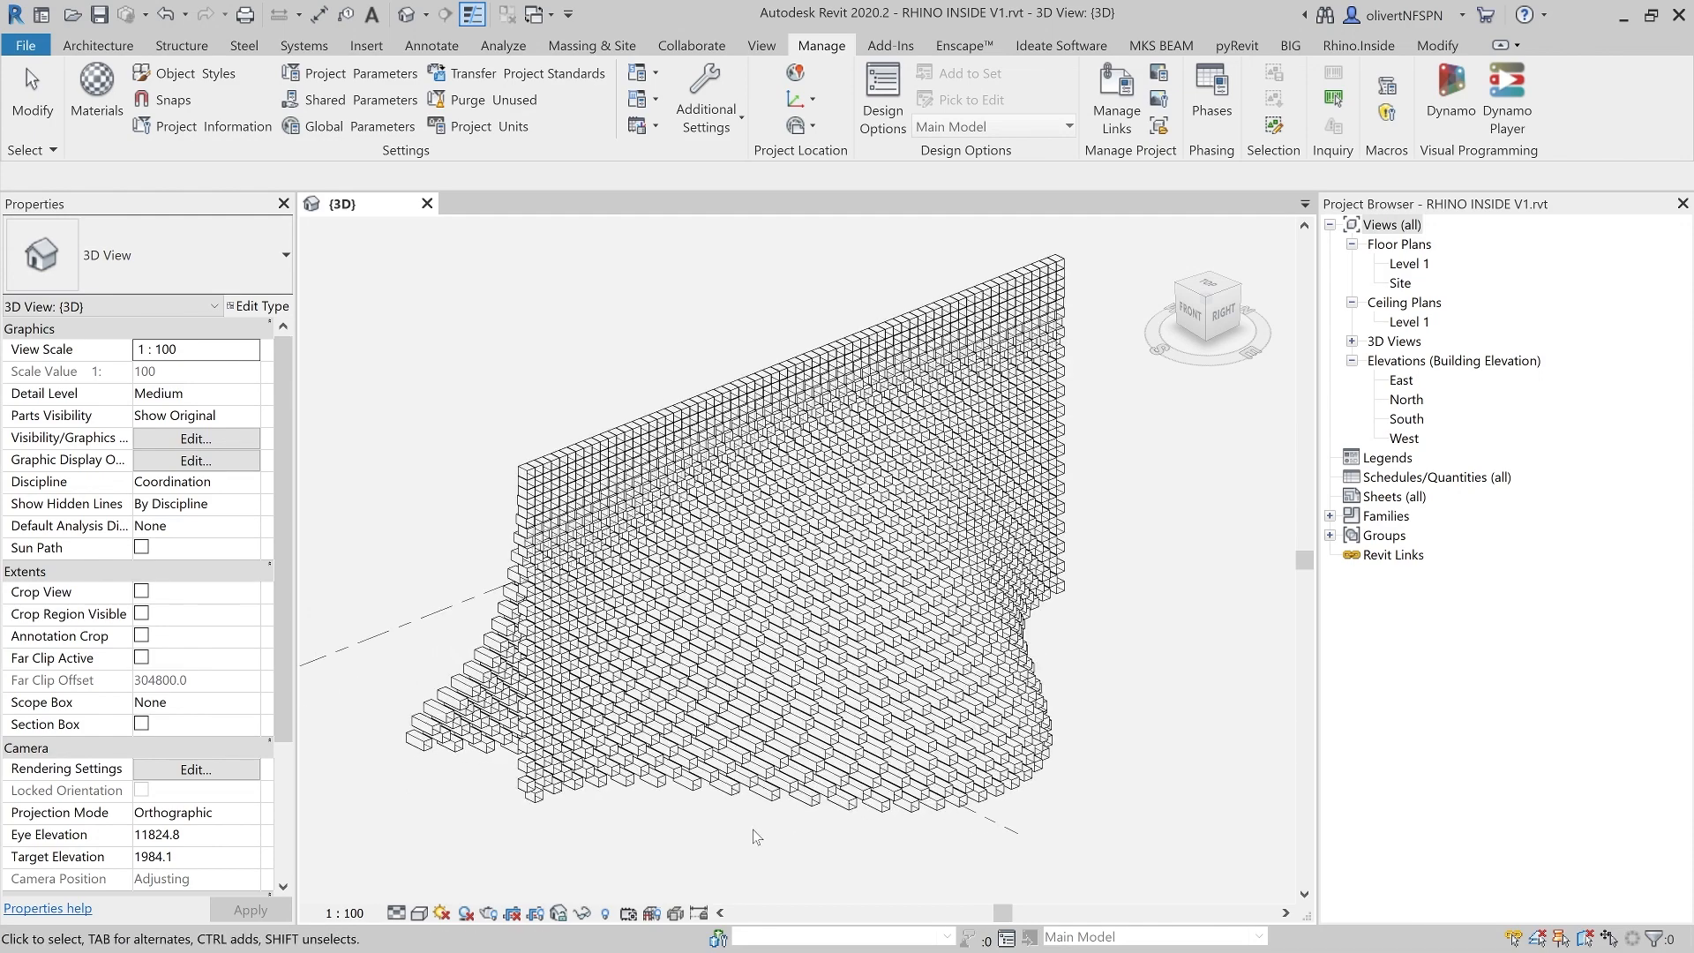
middle_drag(416, 326, 434, 360)
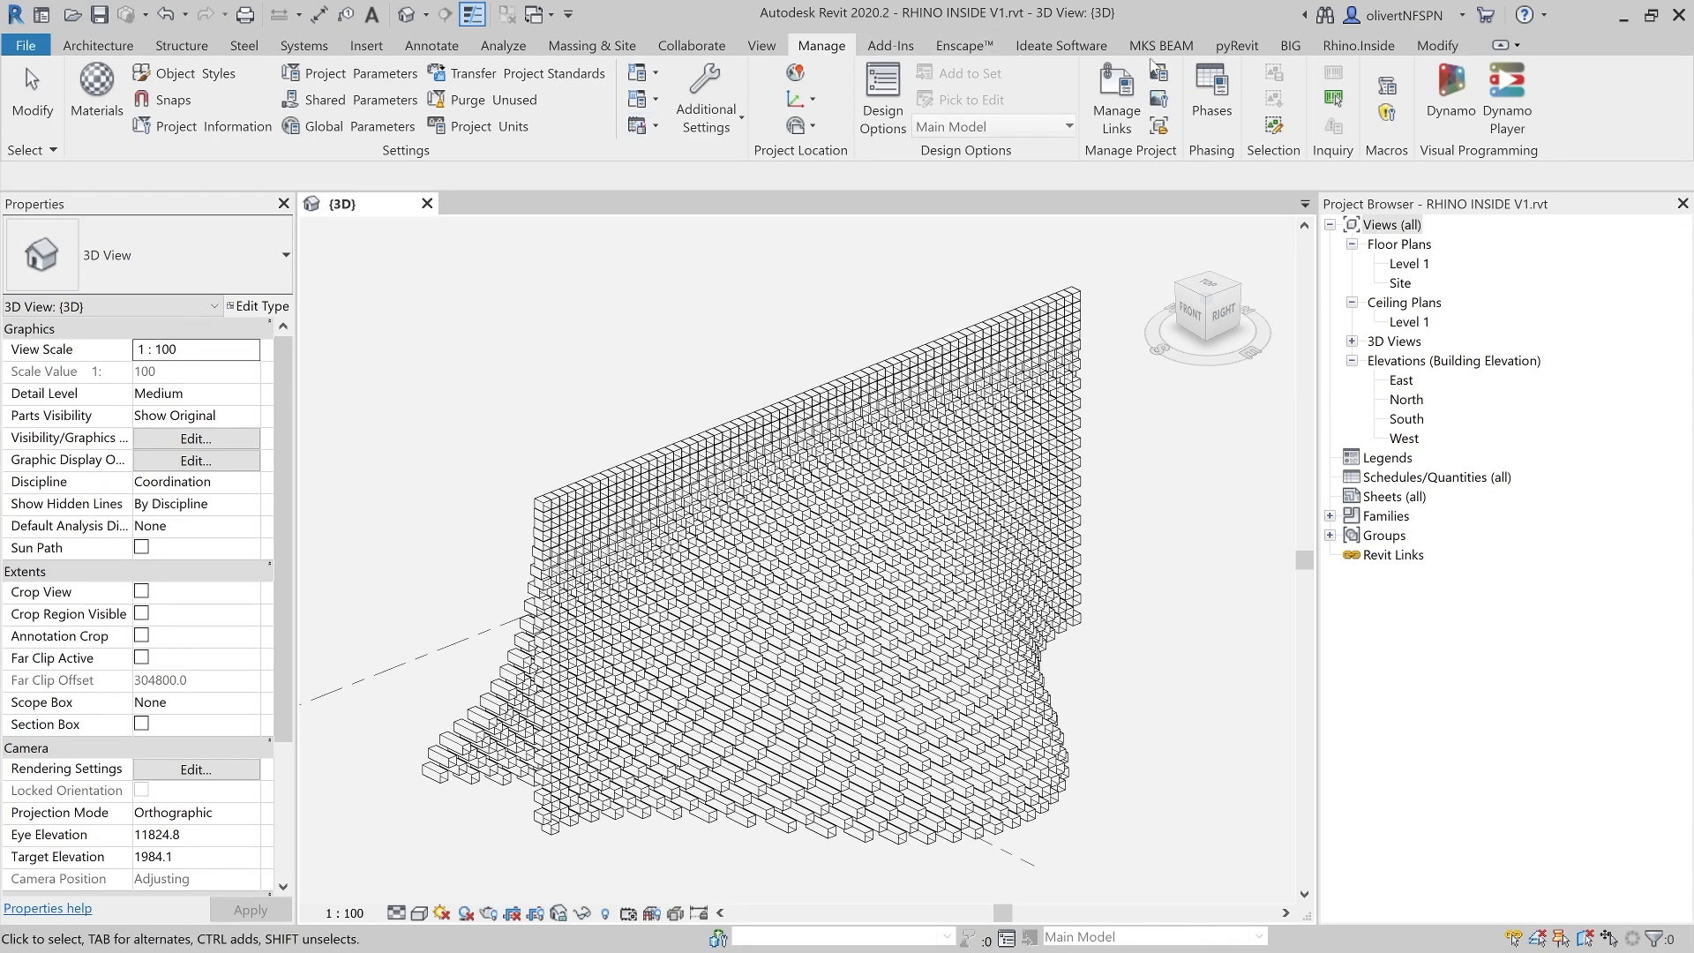
- Bring the Grasshopper window back up and make sure its solver is locked
click(1360, 45)
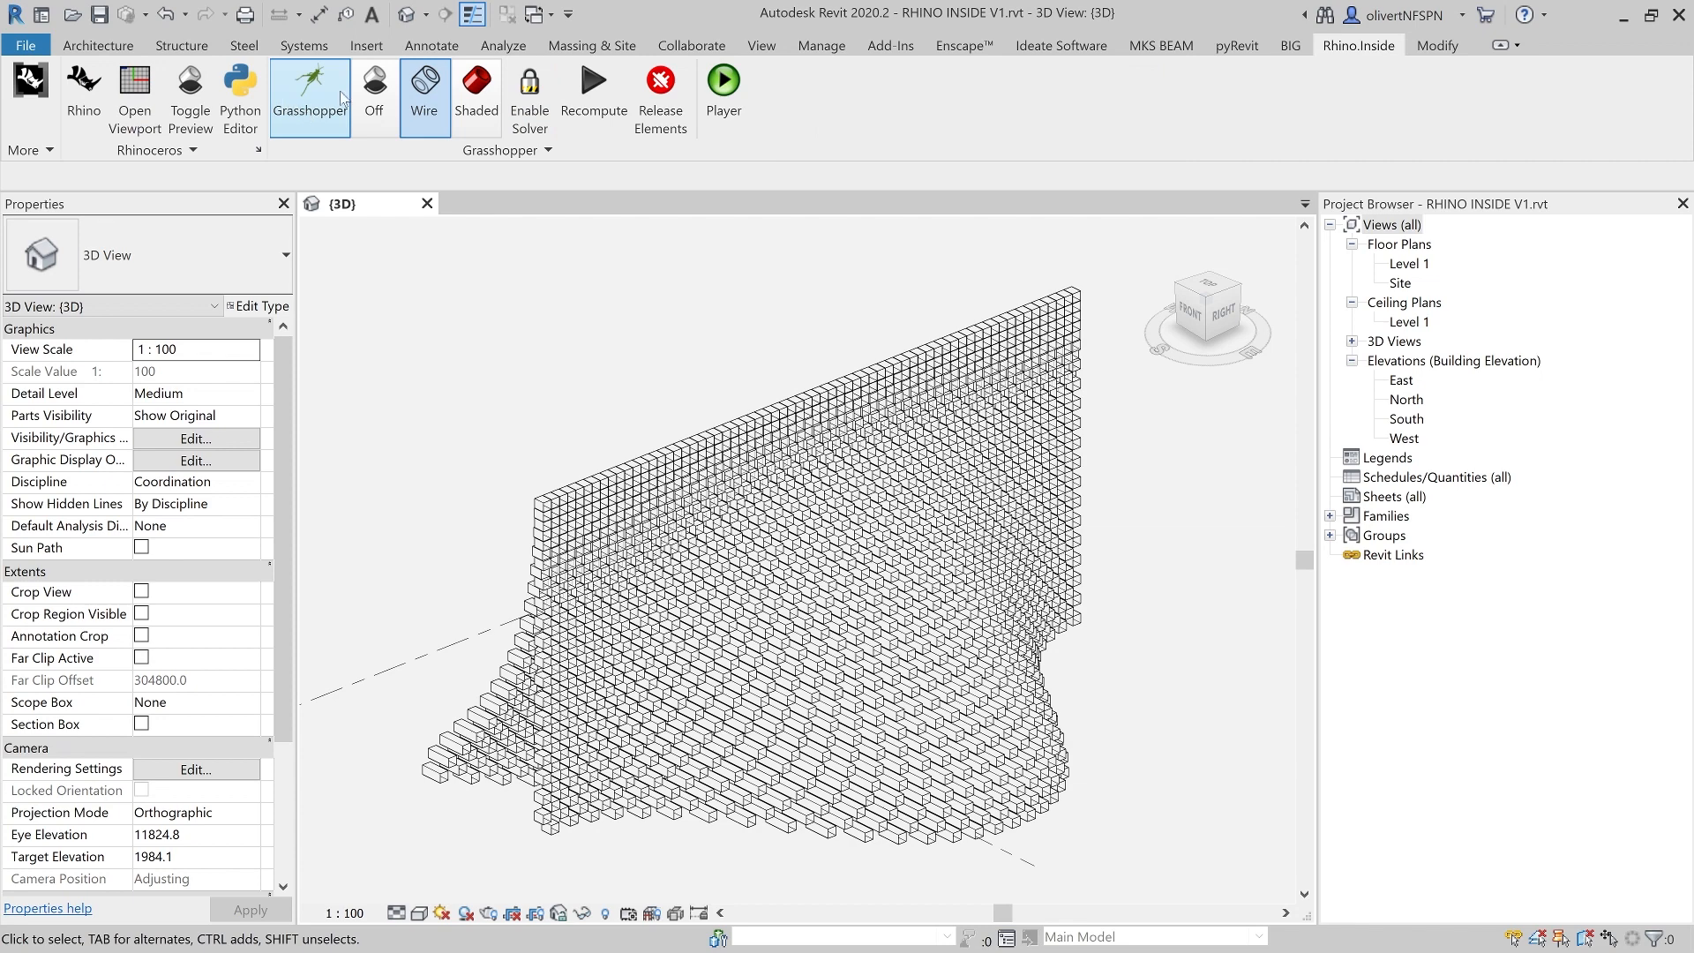
click(309, 93)
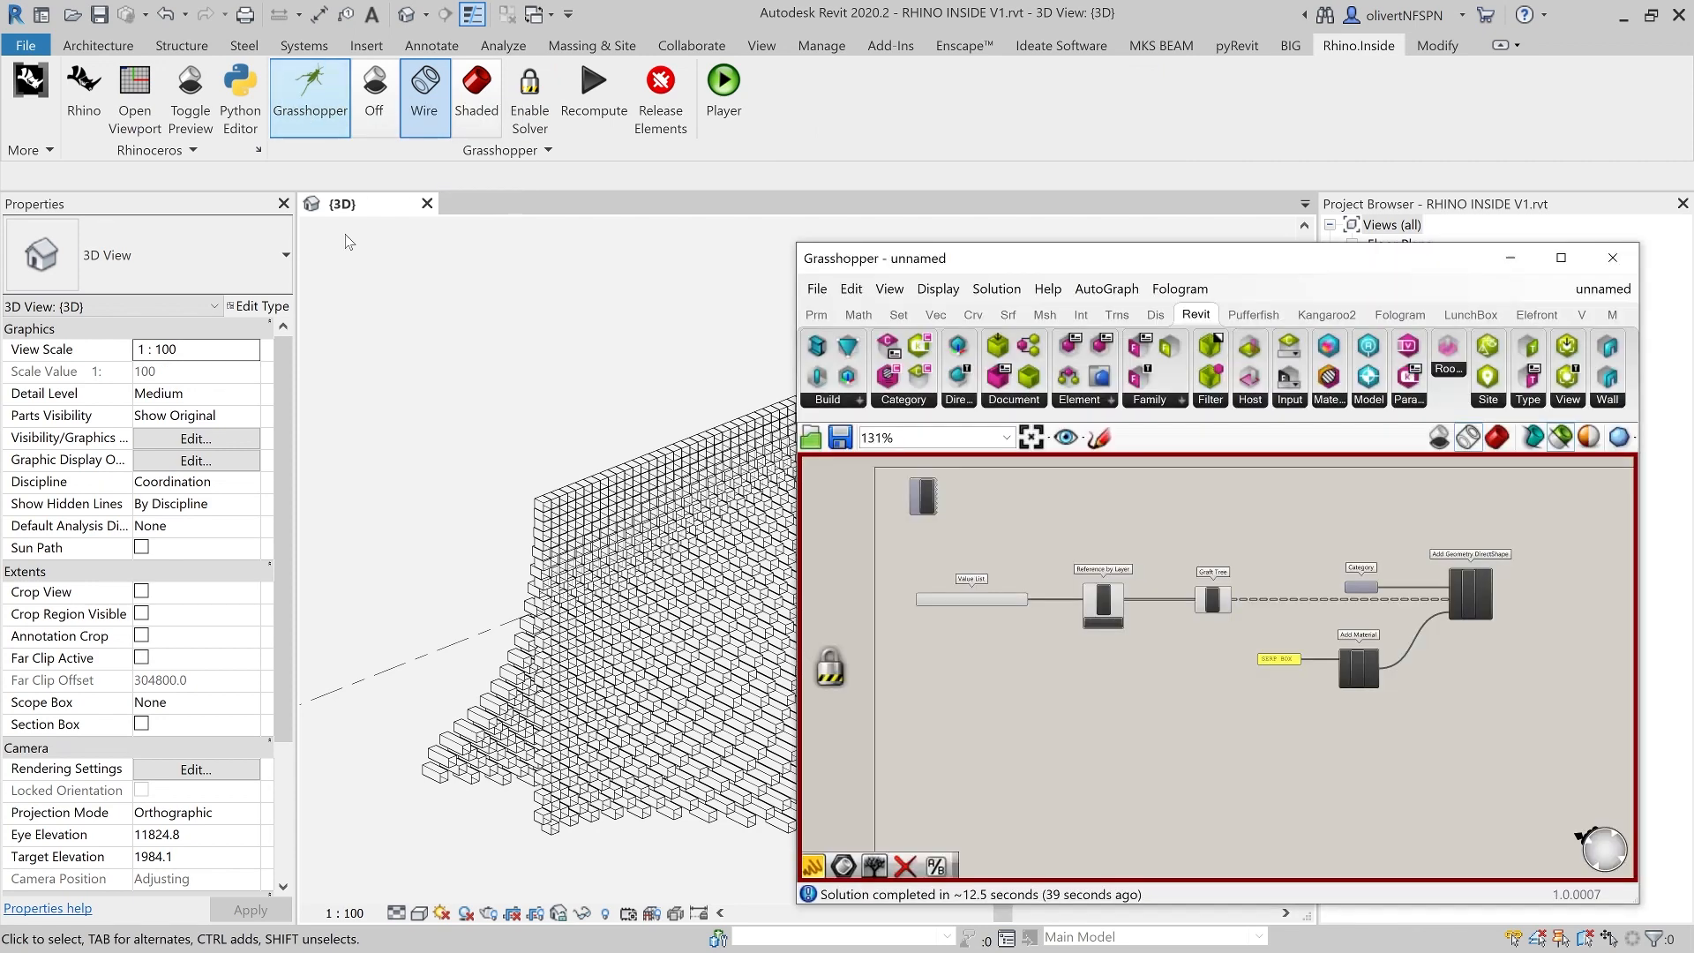
middle_click(1187, 660)
click(1183, 724)
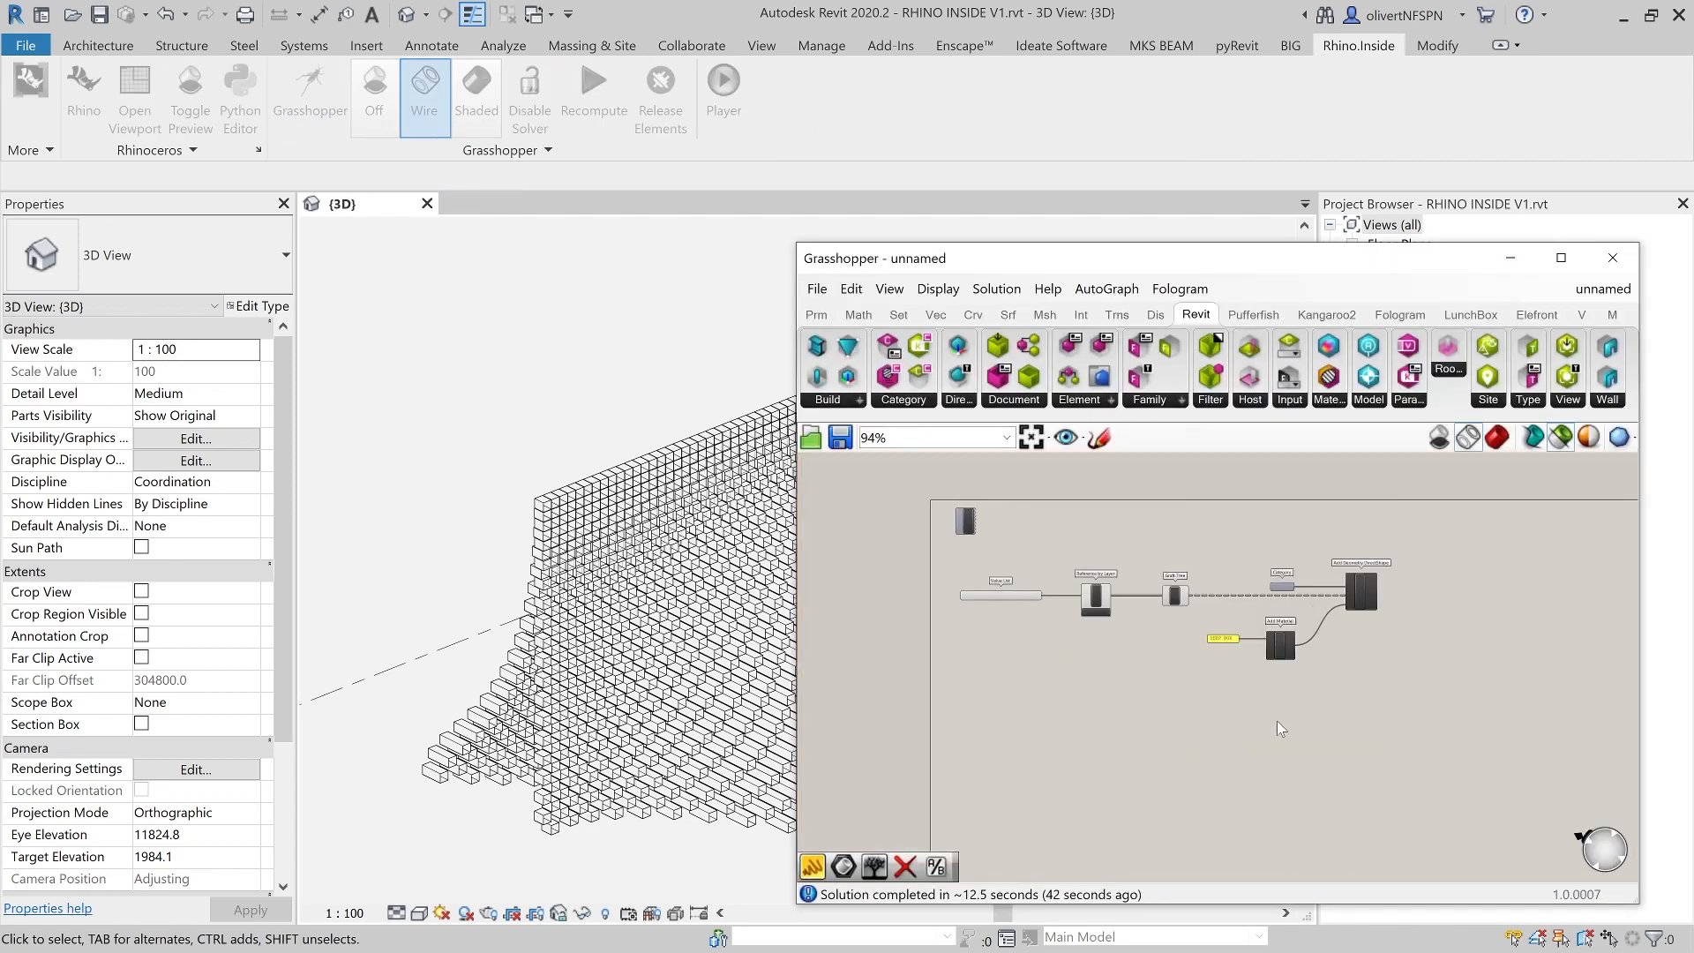
middle_click(1162, 684)
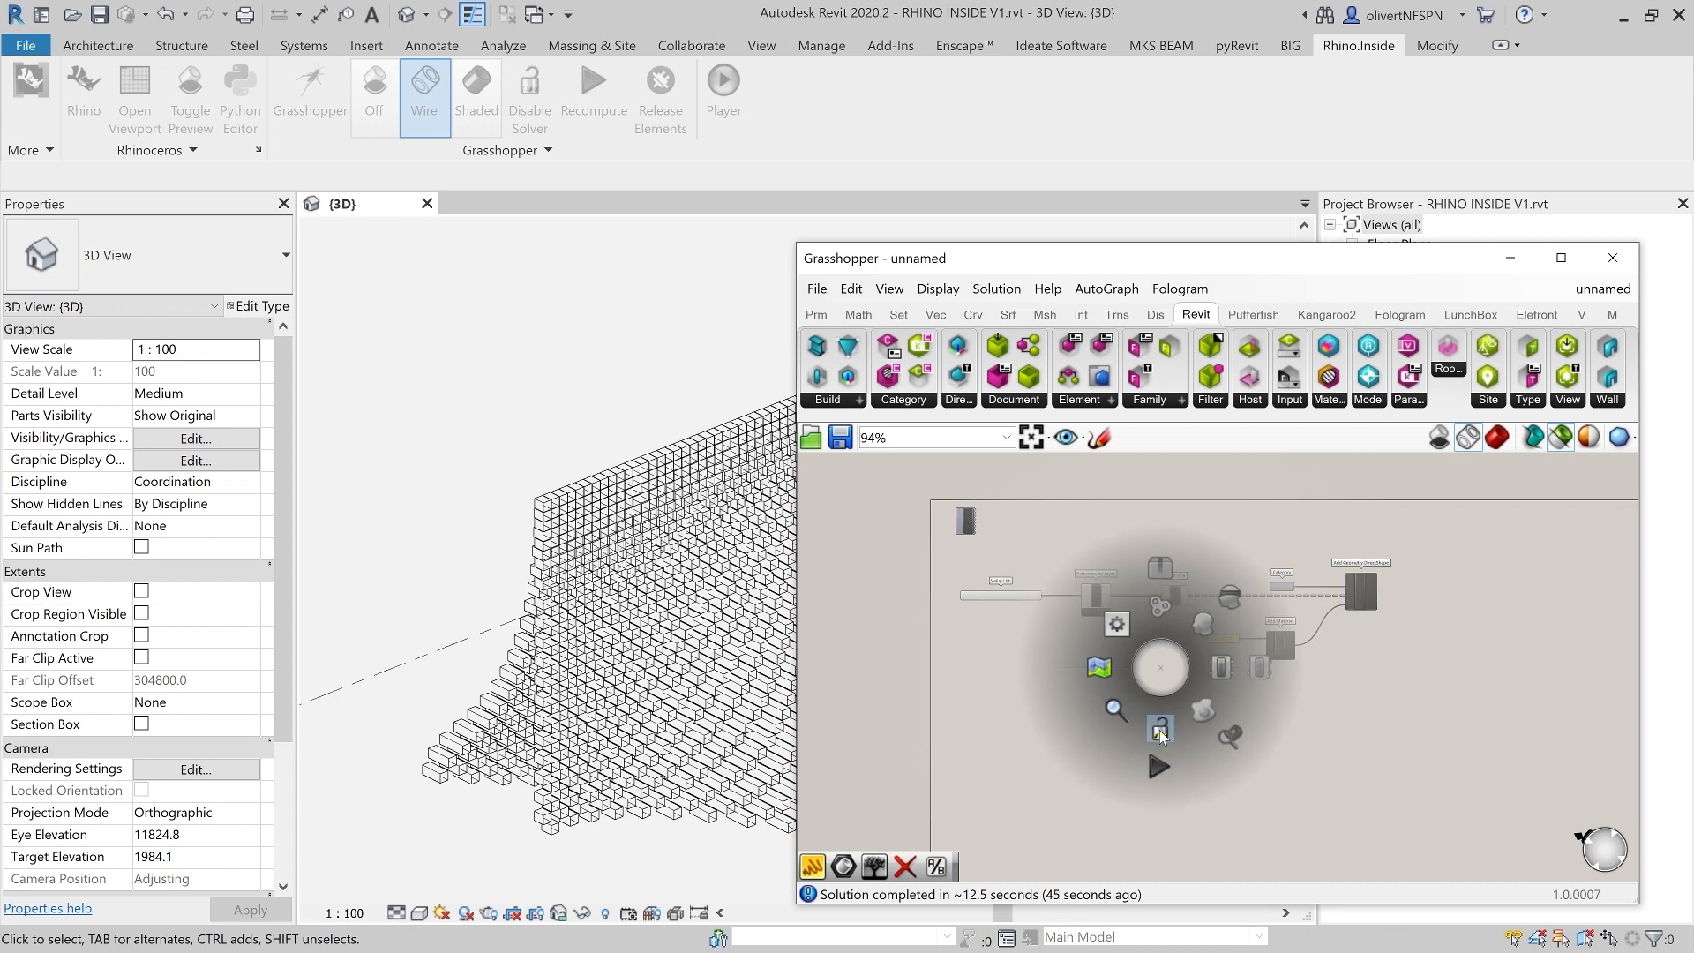
click(1159, 731)
- Duplicate the whole chain from the Value List to Add Geometry DirectShape and place the copy below the original
drag(1443, 701, 937, 547)
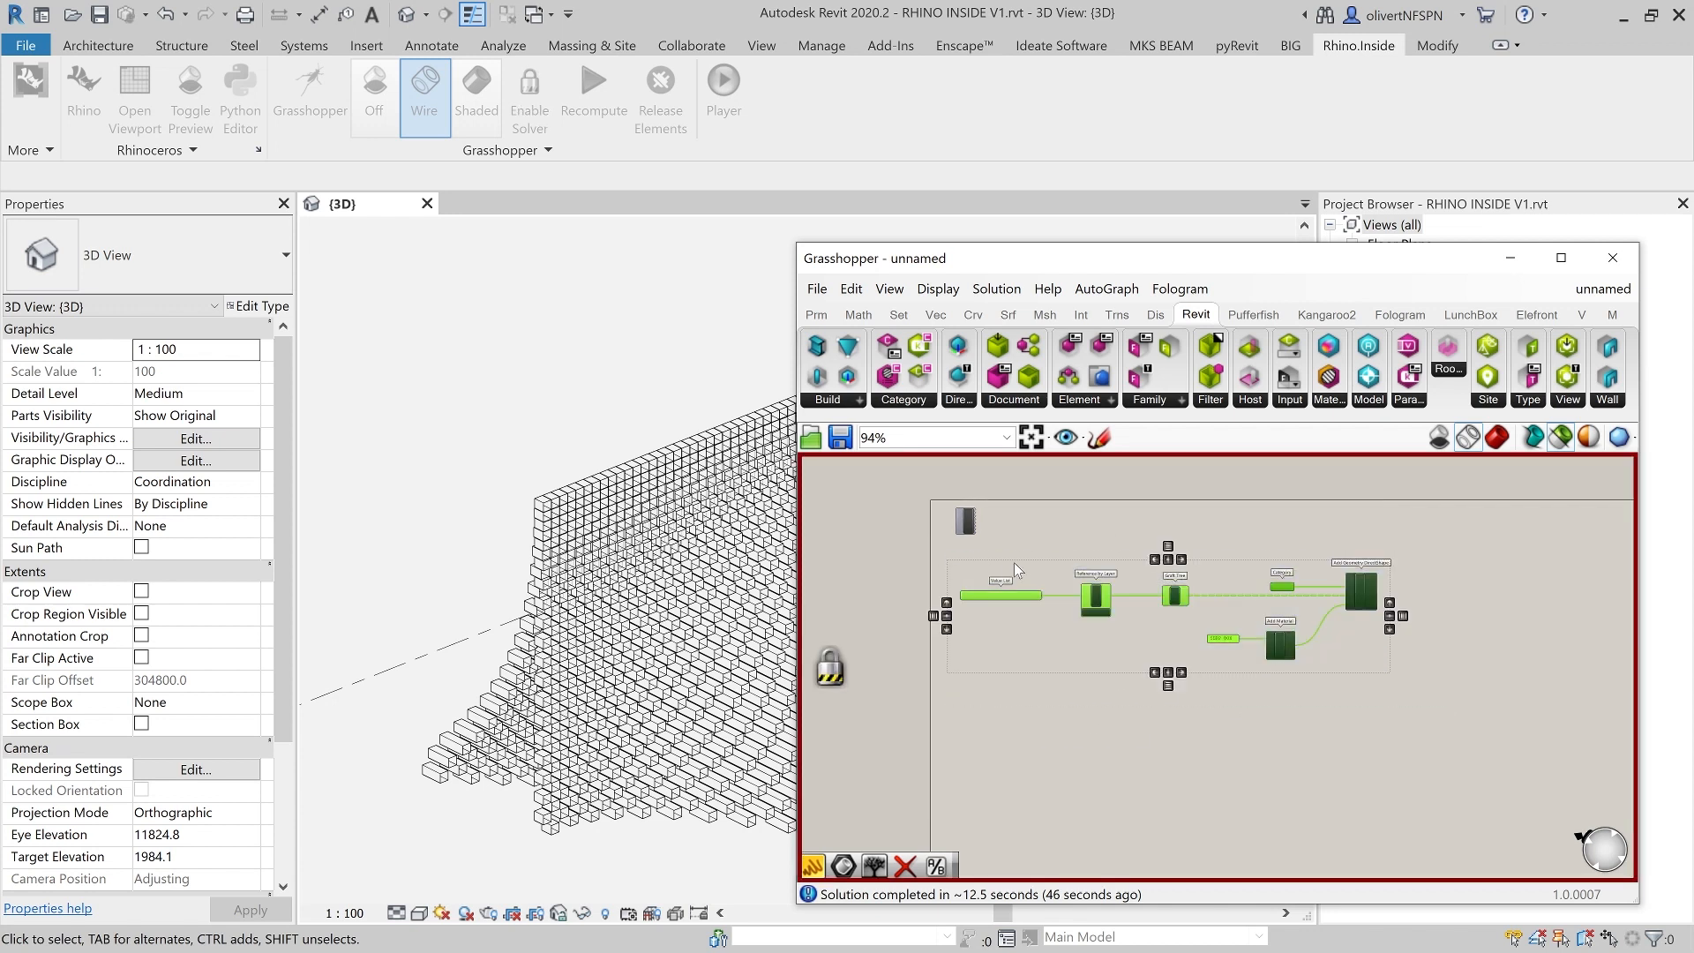
key(ctrl+c)
key(ctrl+v)
drag(1101, 601, 1108, 731)
right_drag(1097, 705, 1088, 605)
- Set the copied Value List to the Brackets layer
scroll(1050, 612, up, 5)
click(1063, 645)
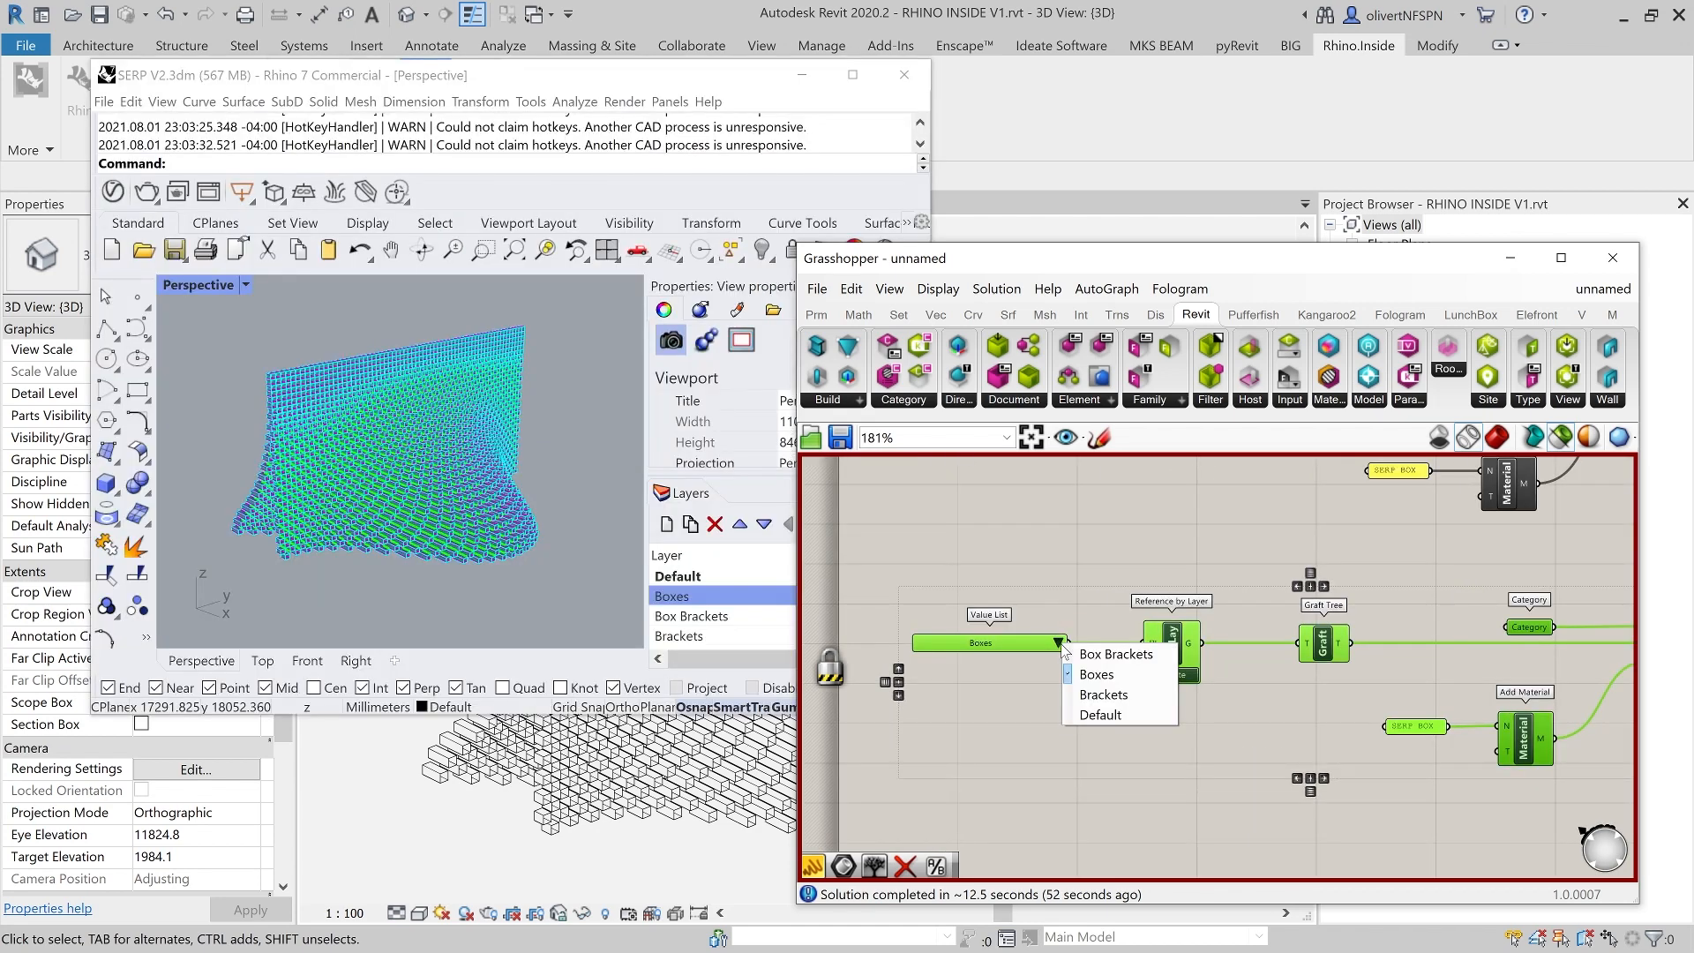
click(1106, 698)
- Change the text of the copied material name panel to SERP BRACKET
scroll(978, 588, down, 1)
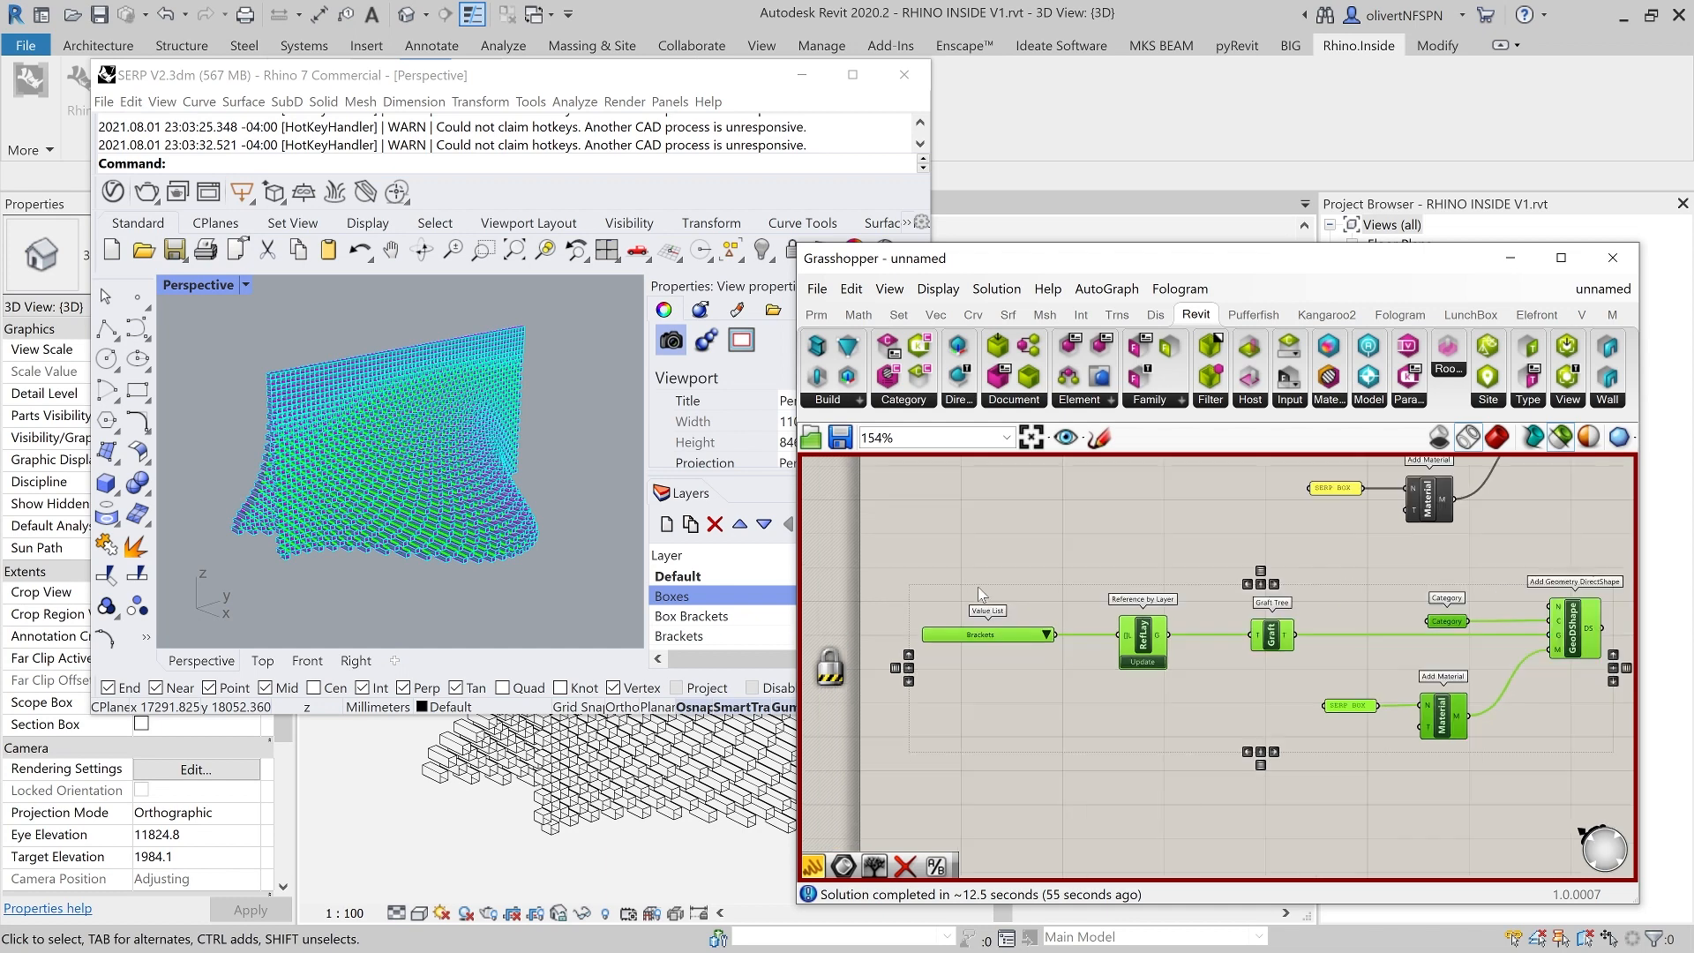
scroll(1335, 695, up, 3)
double_click(1342, 701)
drag(1271, 594, 1243, 594)
text(BRACKET)
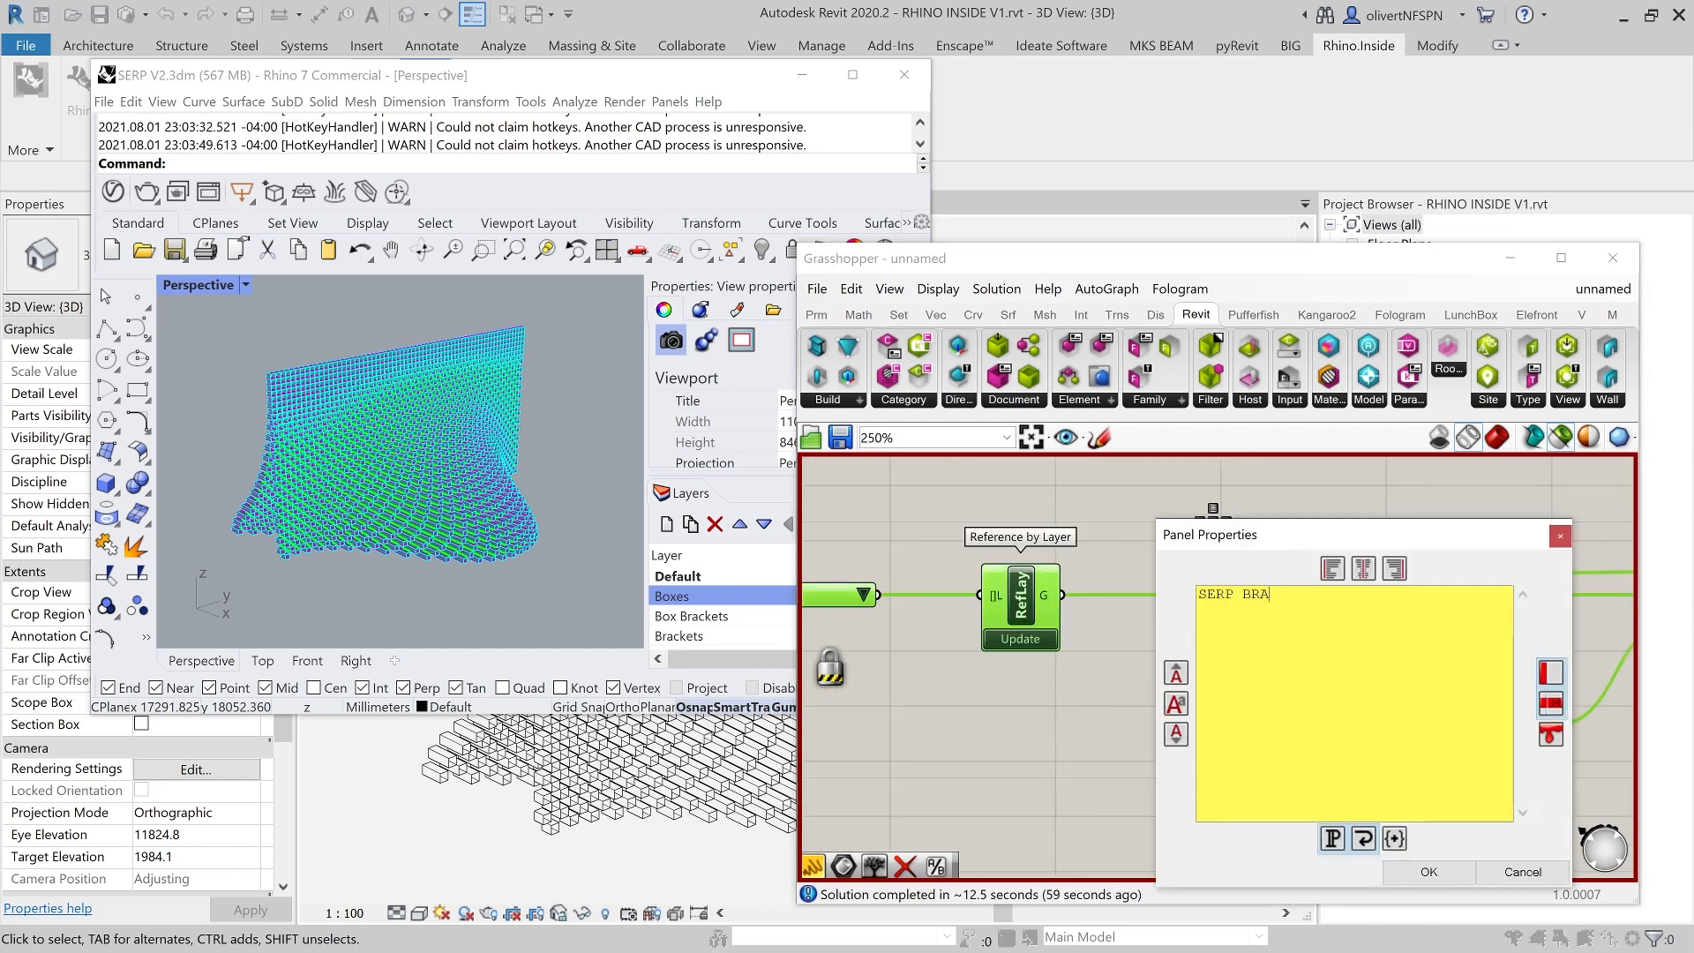
click(1423, 872)
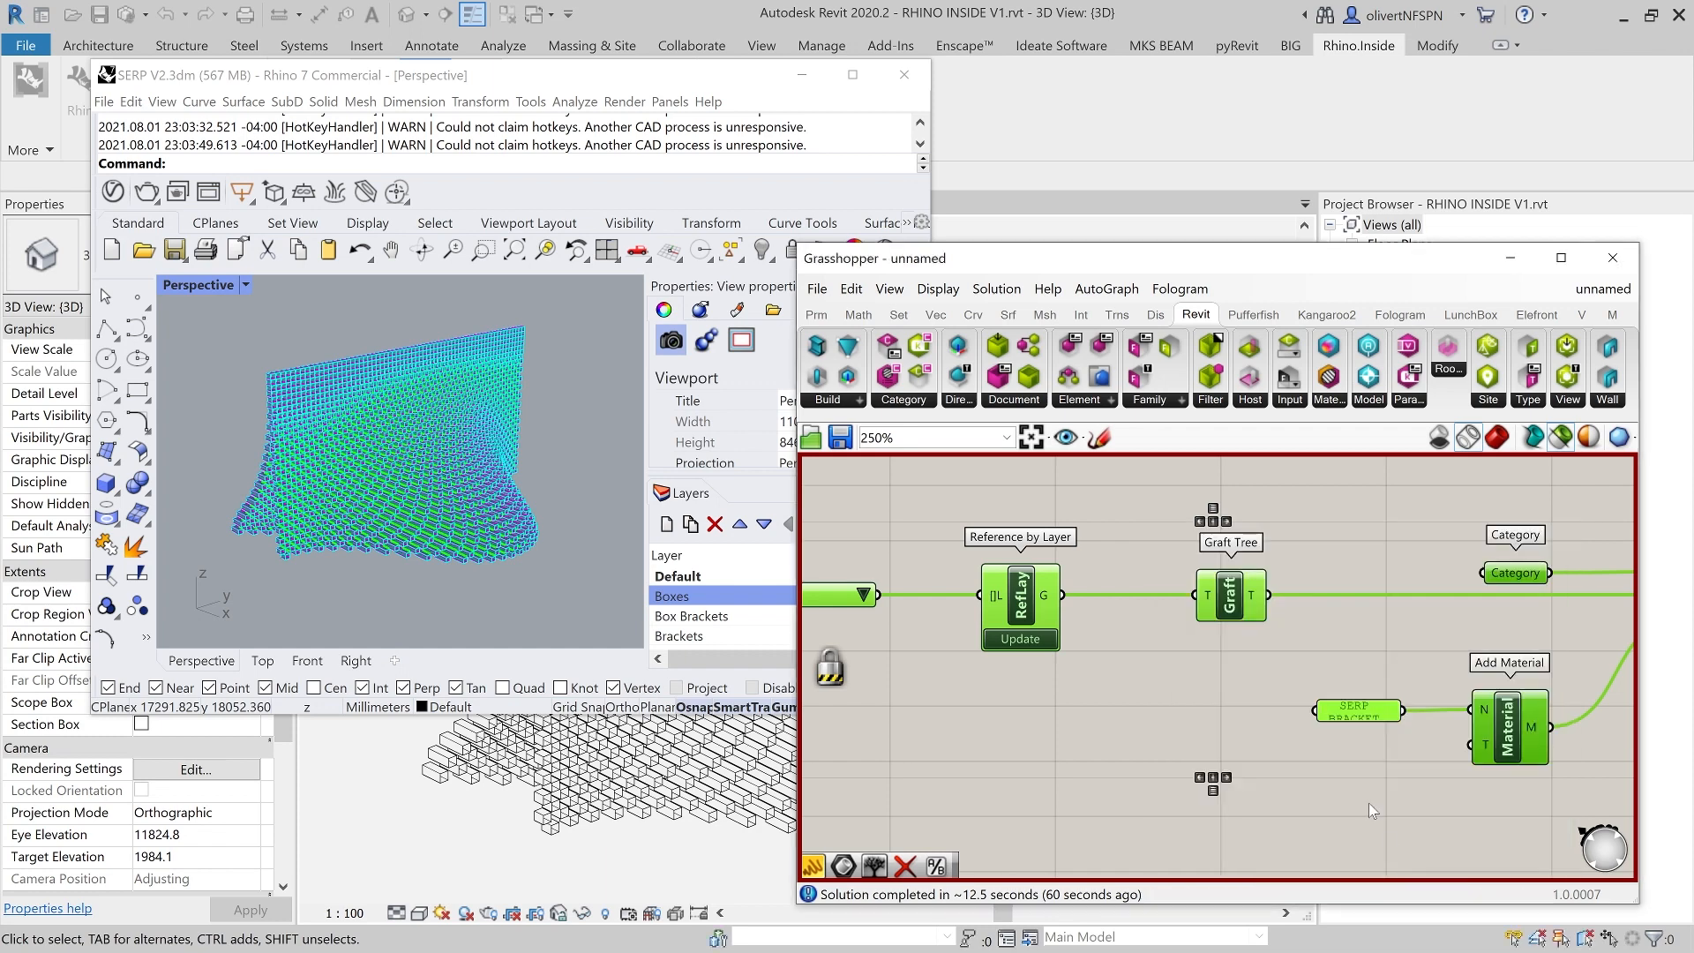
- Duplicate the Brackets chain with its material components and place the copy below it
scroll(1243, 649, down, 4)
drag(1504, 731, 1032, 593)
alt+drag(1141, 631, 1150, 784)
scroll(1131, 720, up, 4)
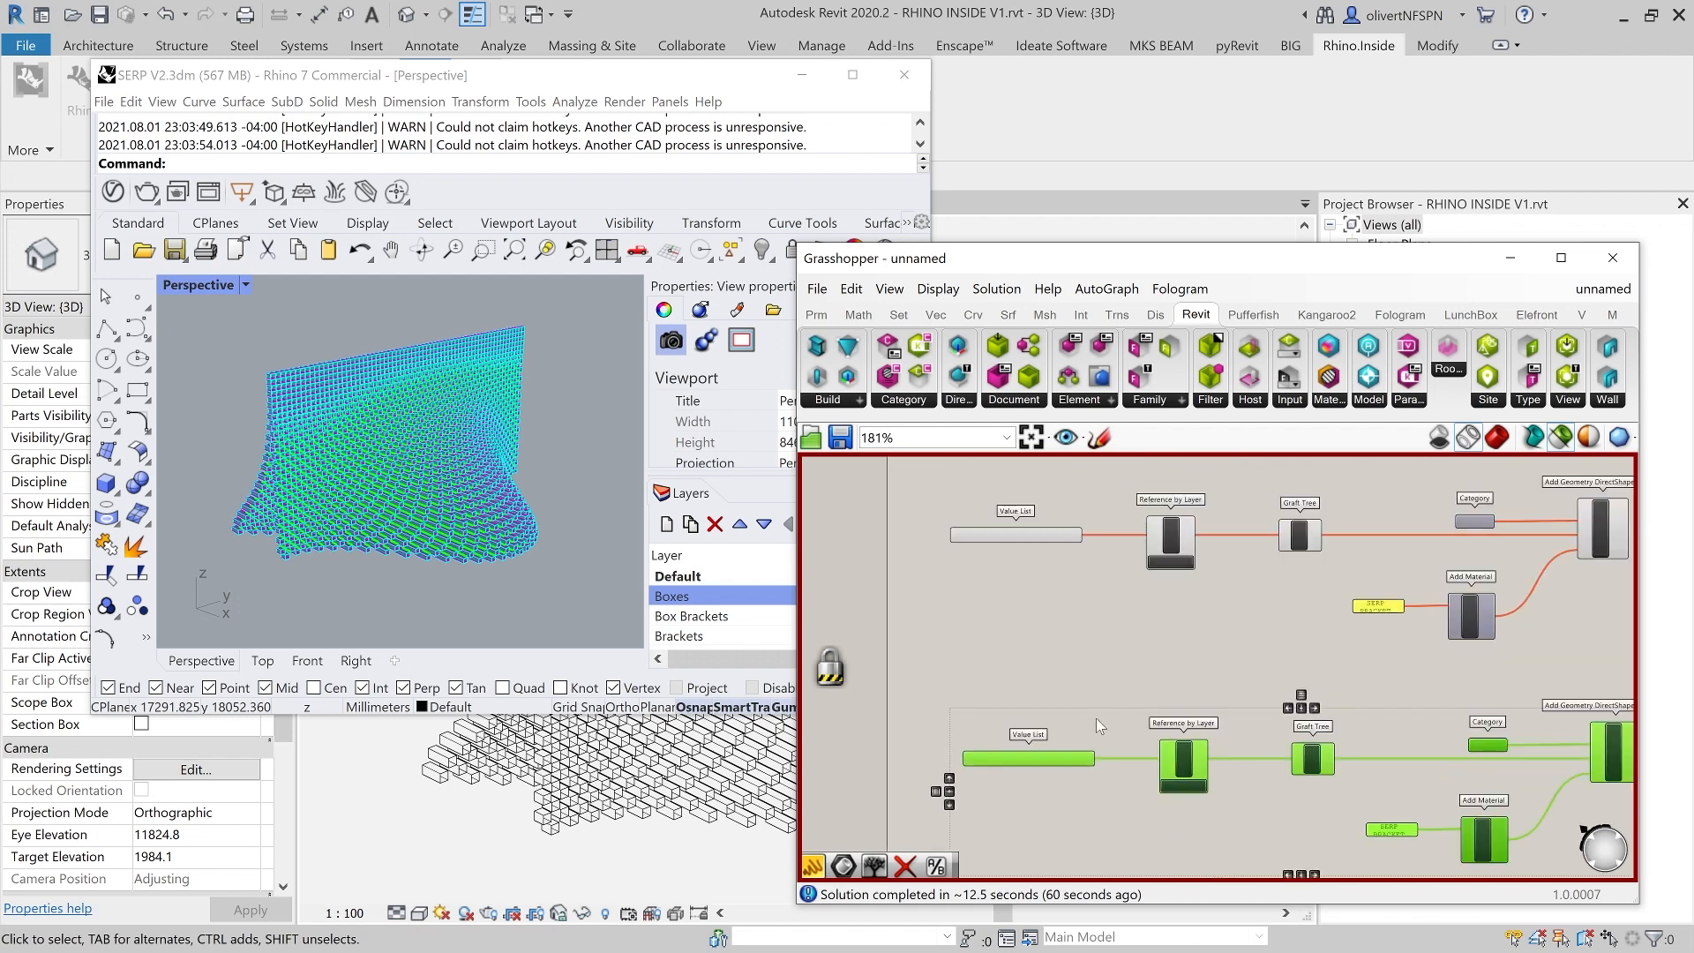
- Set the Value List of the newest copied chain to the Box Brackets layer
click(1086, 770)
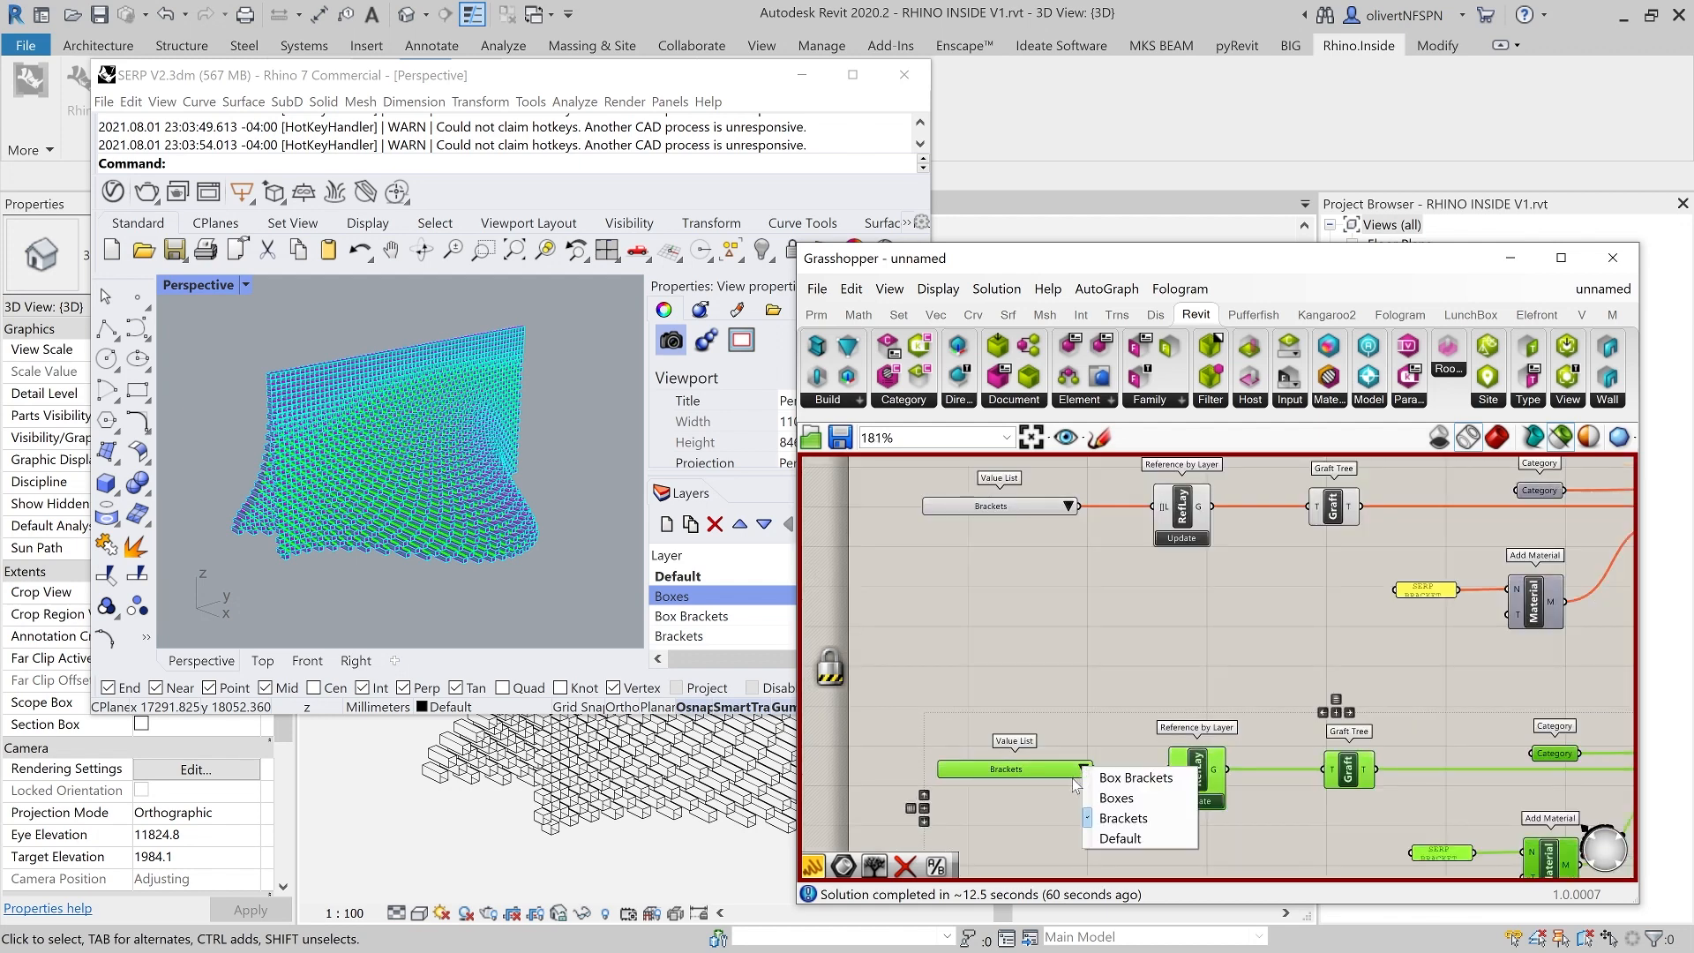
click(1116, 786)
scroll(1054, 676, down, 4)
scroll(1273, 751, up, 4)
- Change the material name panel of the Box Brackets chain to SERP BOX BRACKET
double_click(1275, 770)
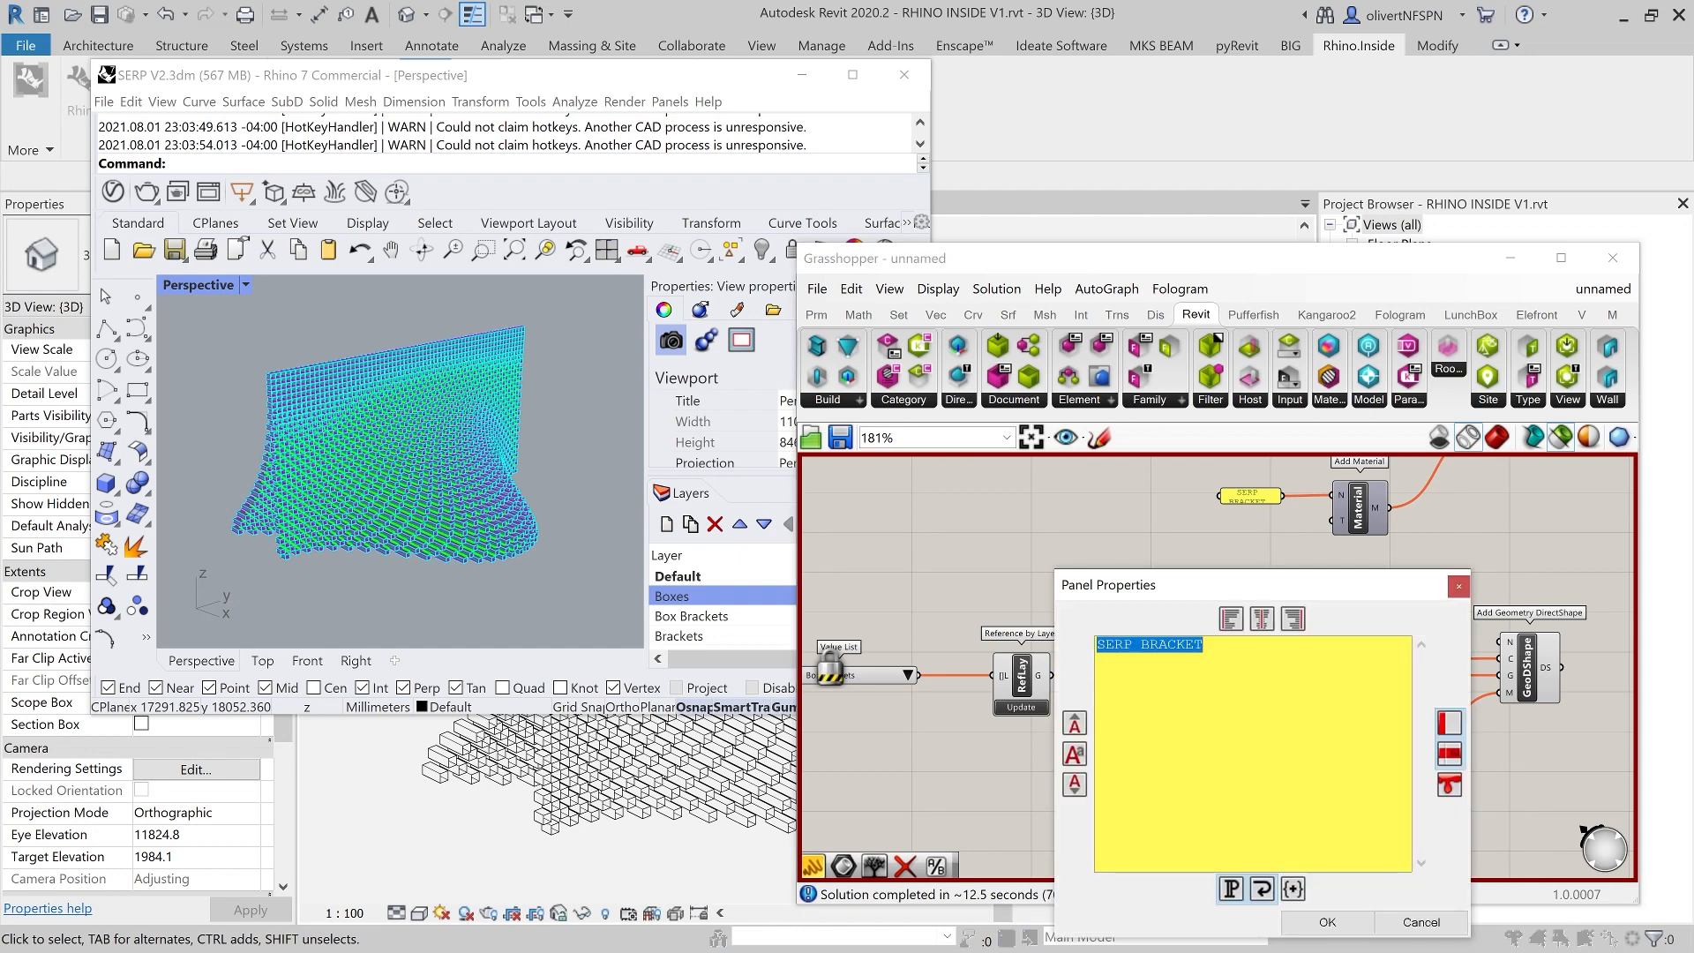
click(1141, 644)
text(BOX)
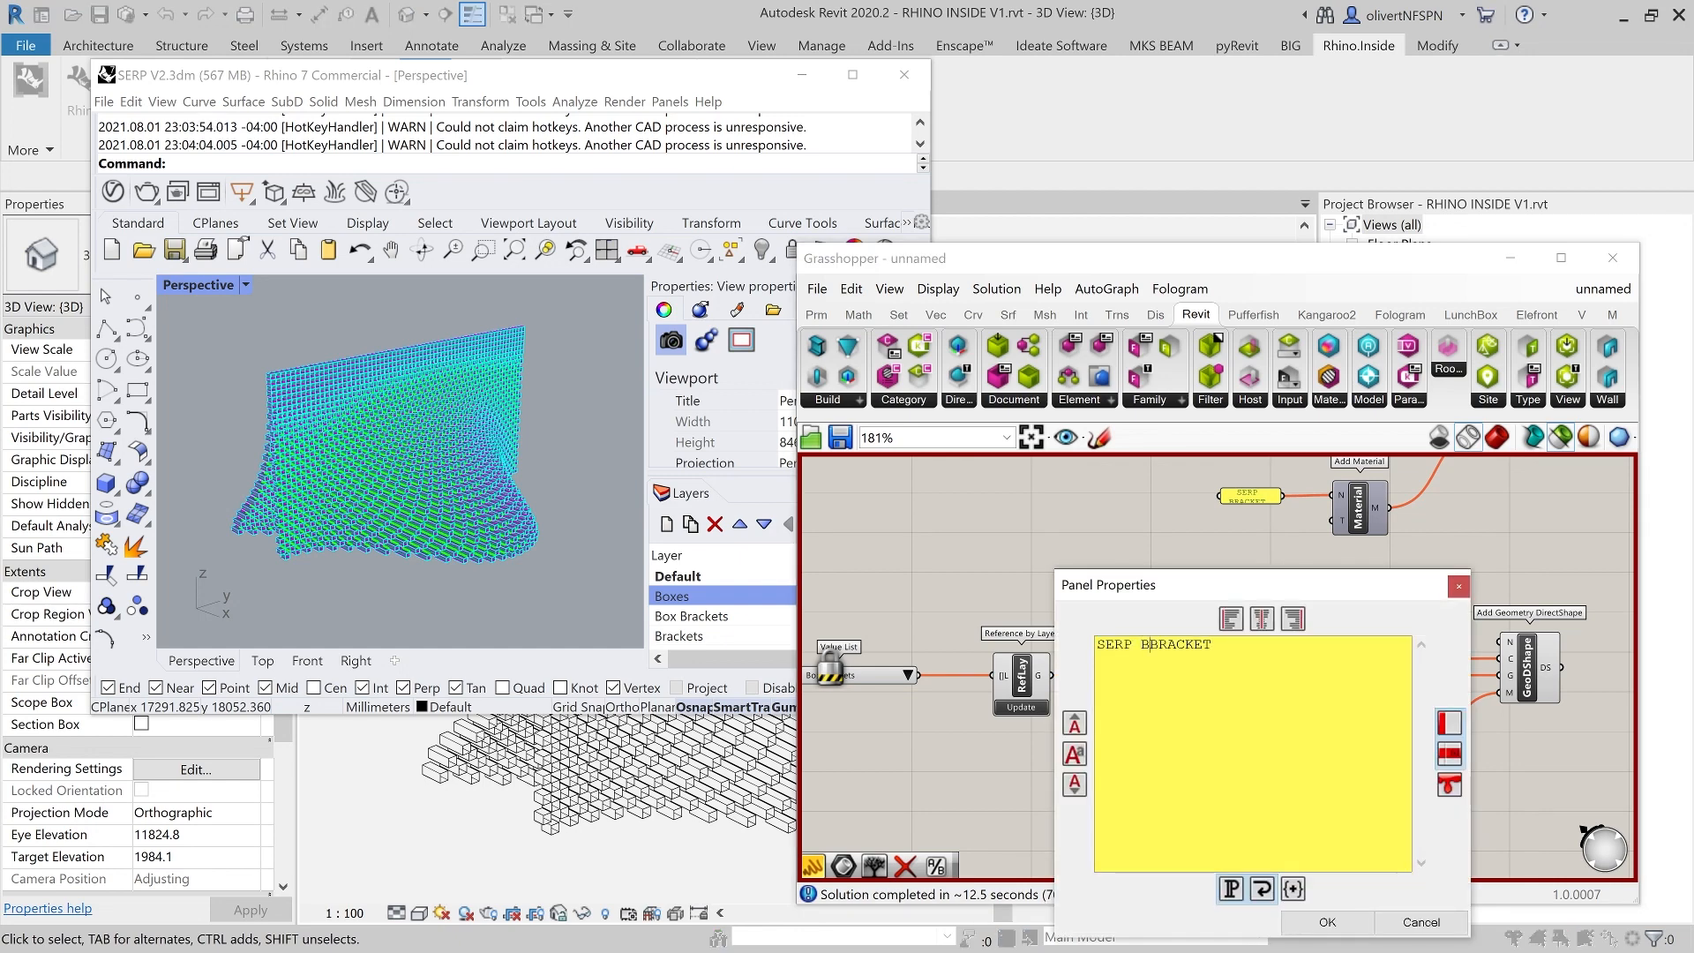
click(1327, 923)
- Unlock the Grasshopper solver to compute the copied layer chains and generate their DirectShapes
scroll(1083, 655, down, 4)
right_drag(1063, 577, 1146, 731)
scroll(1084, 703, down, 2)
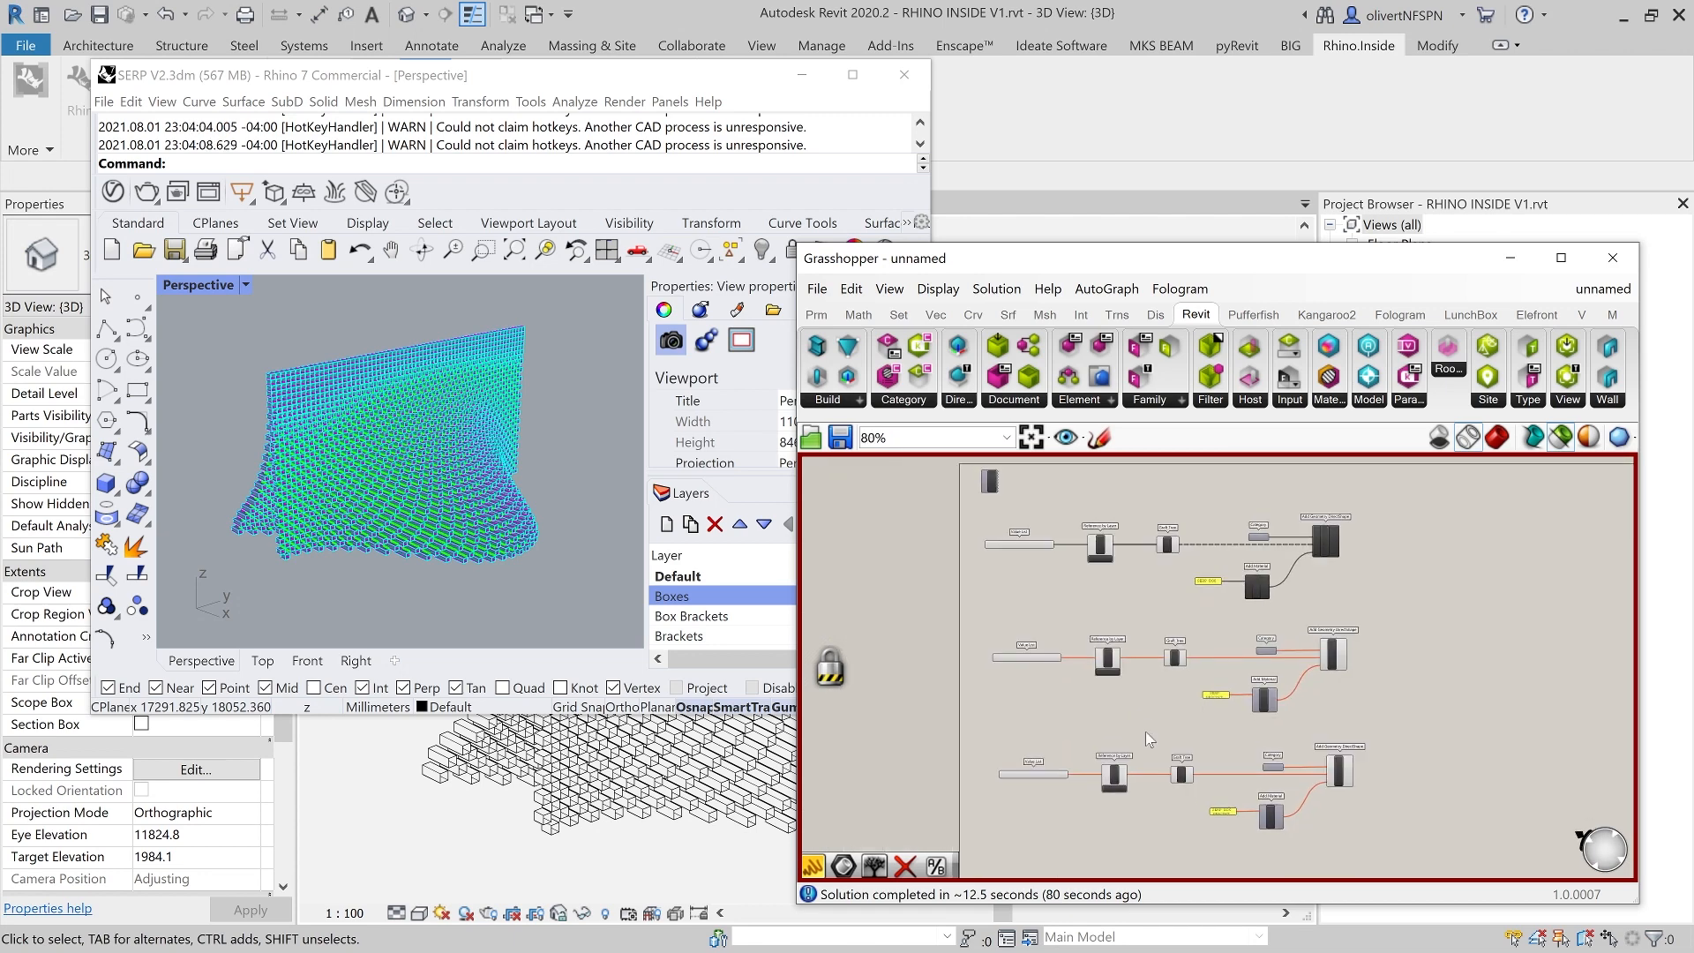
right_click(1145, 729)
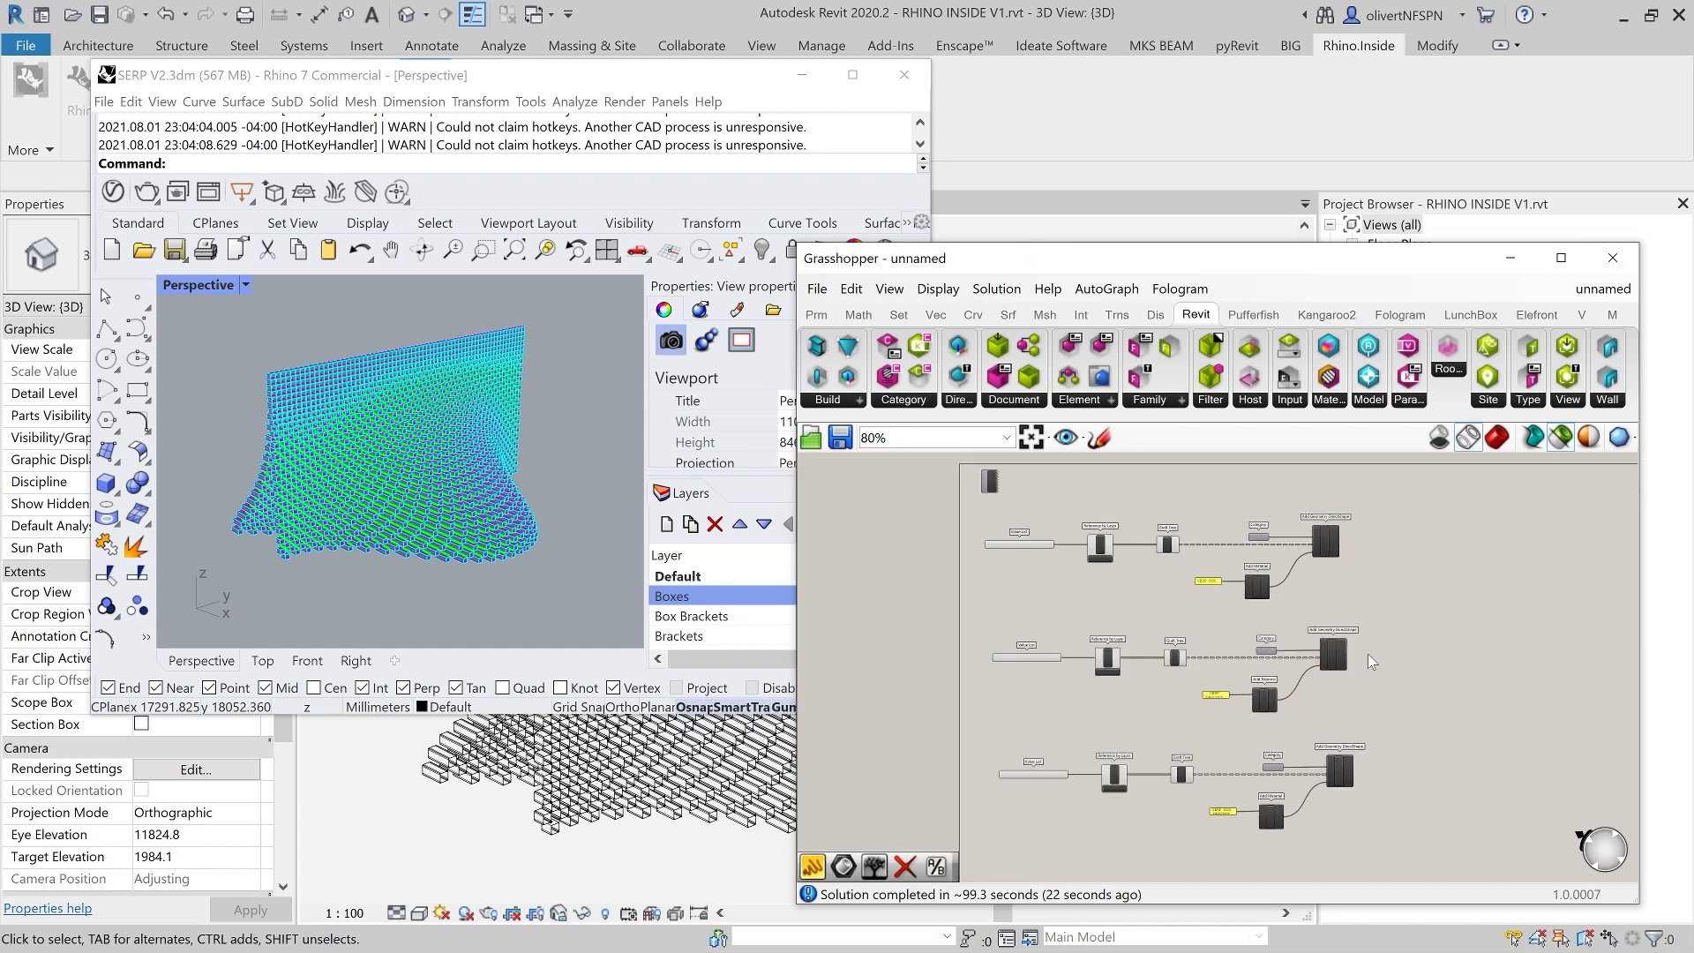
- Switch to Revit and examine the imported boxes and brackets up close and as a whole in the 3D view
click(650, 862)
scroll(835, 691, up, 5)
scroll(835, 691, up, 4)
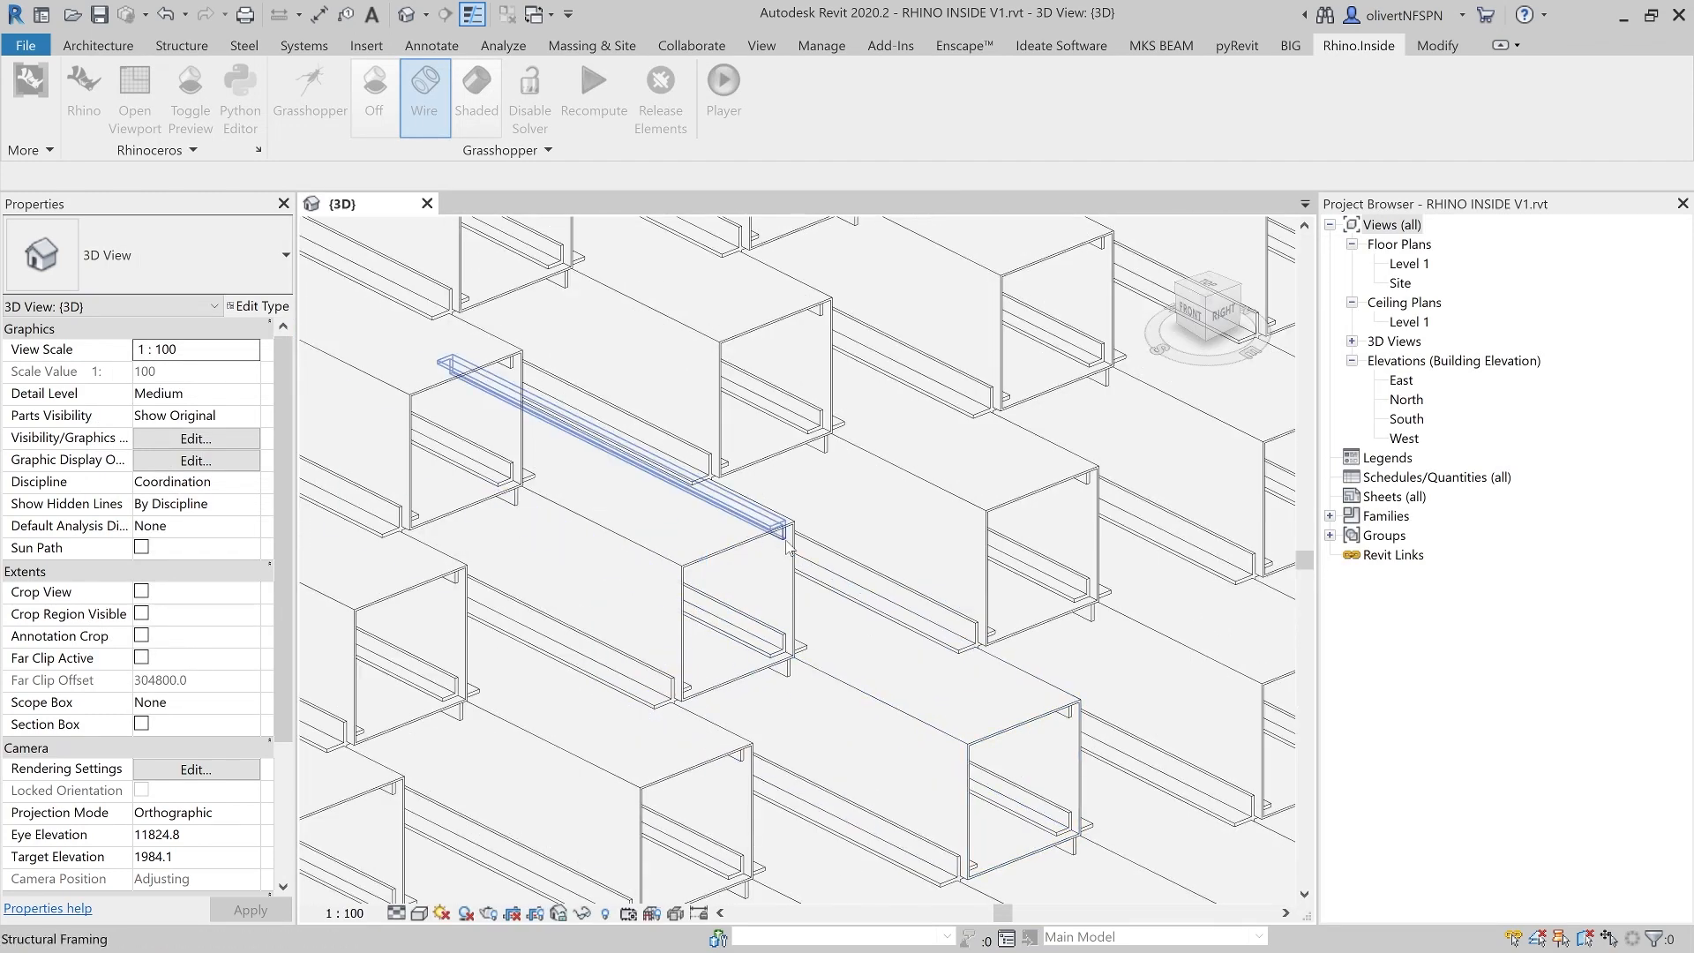
scroll(886, 662, down, 8)
scroll(886, 662, down, 3)
shift+middle_drag(840, 641, 1087, 634)
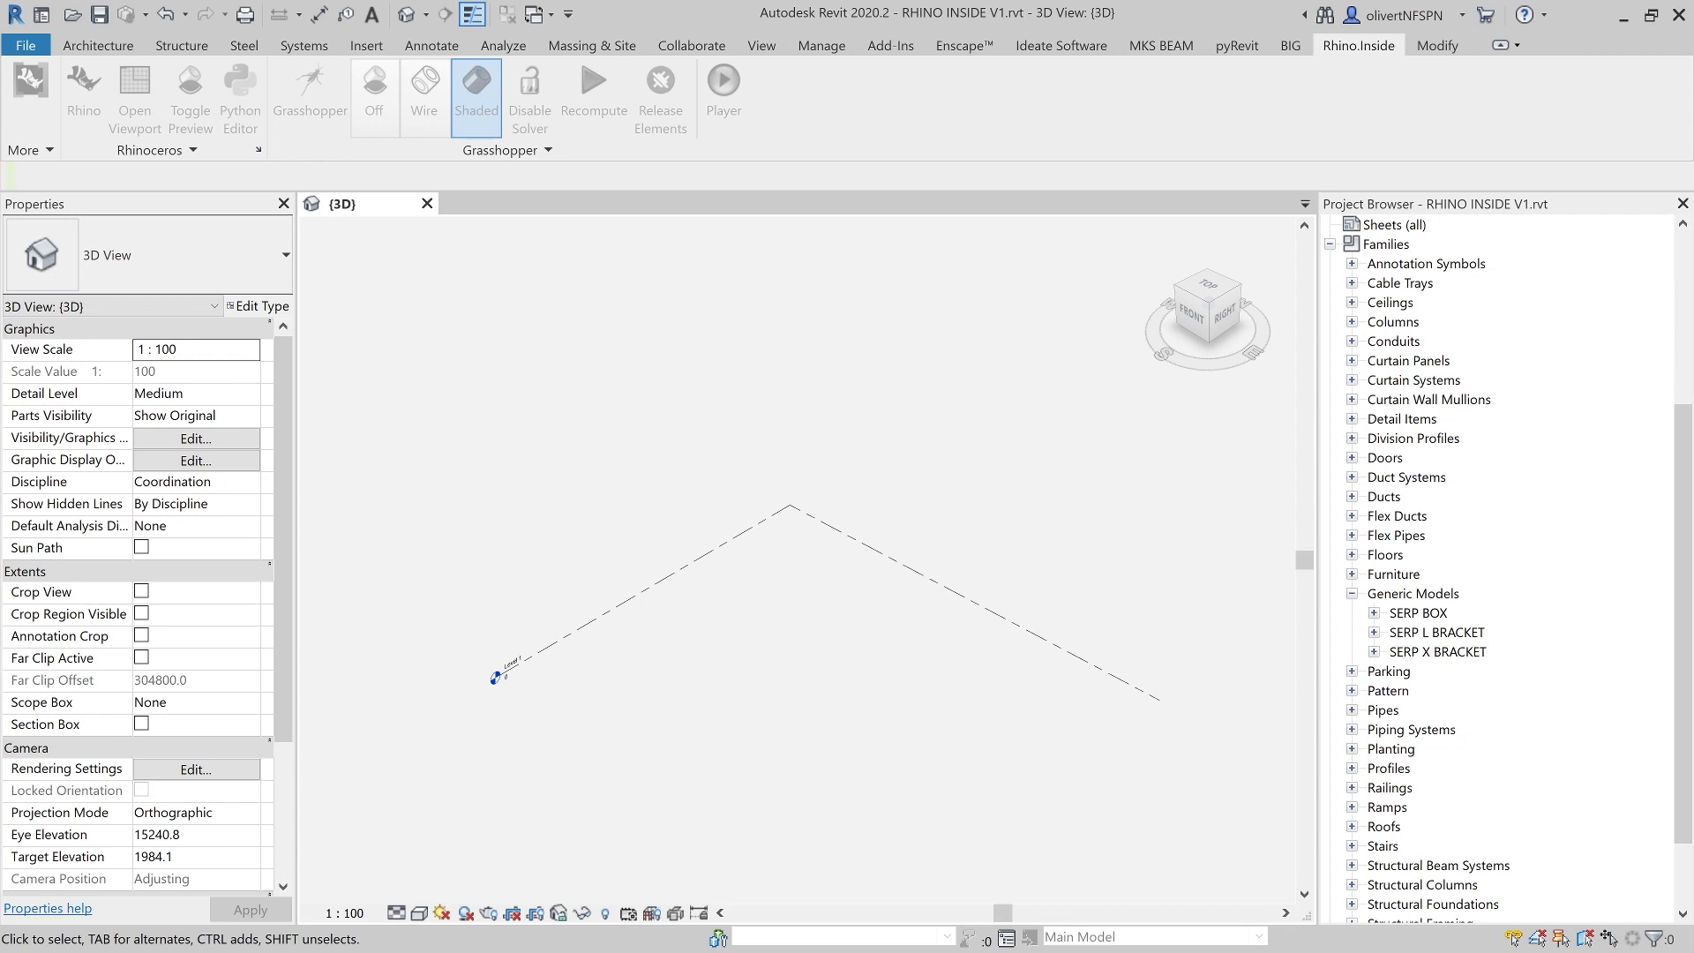
- Place one instance of the SERP BOX type from the Generic Models families in the 3D view
click(1412, 615)
click(1419, 633)
click(1423, 652)
click(1418, 615)
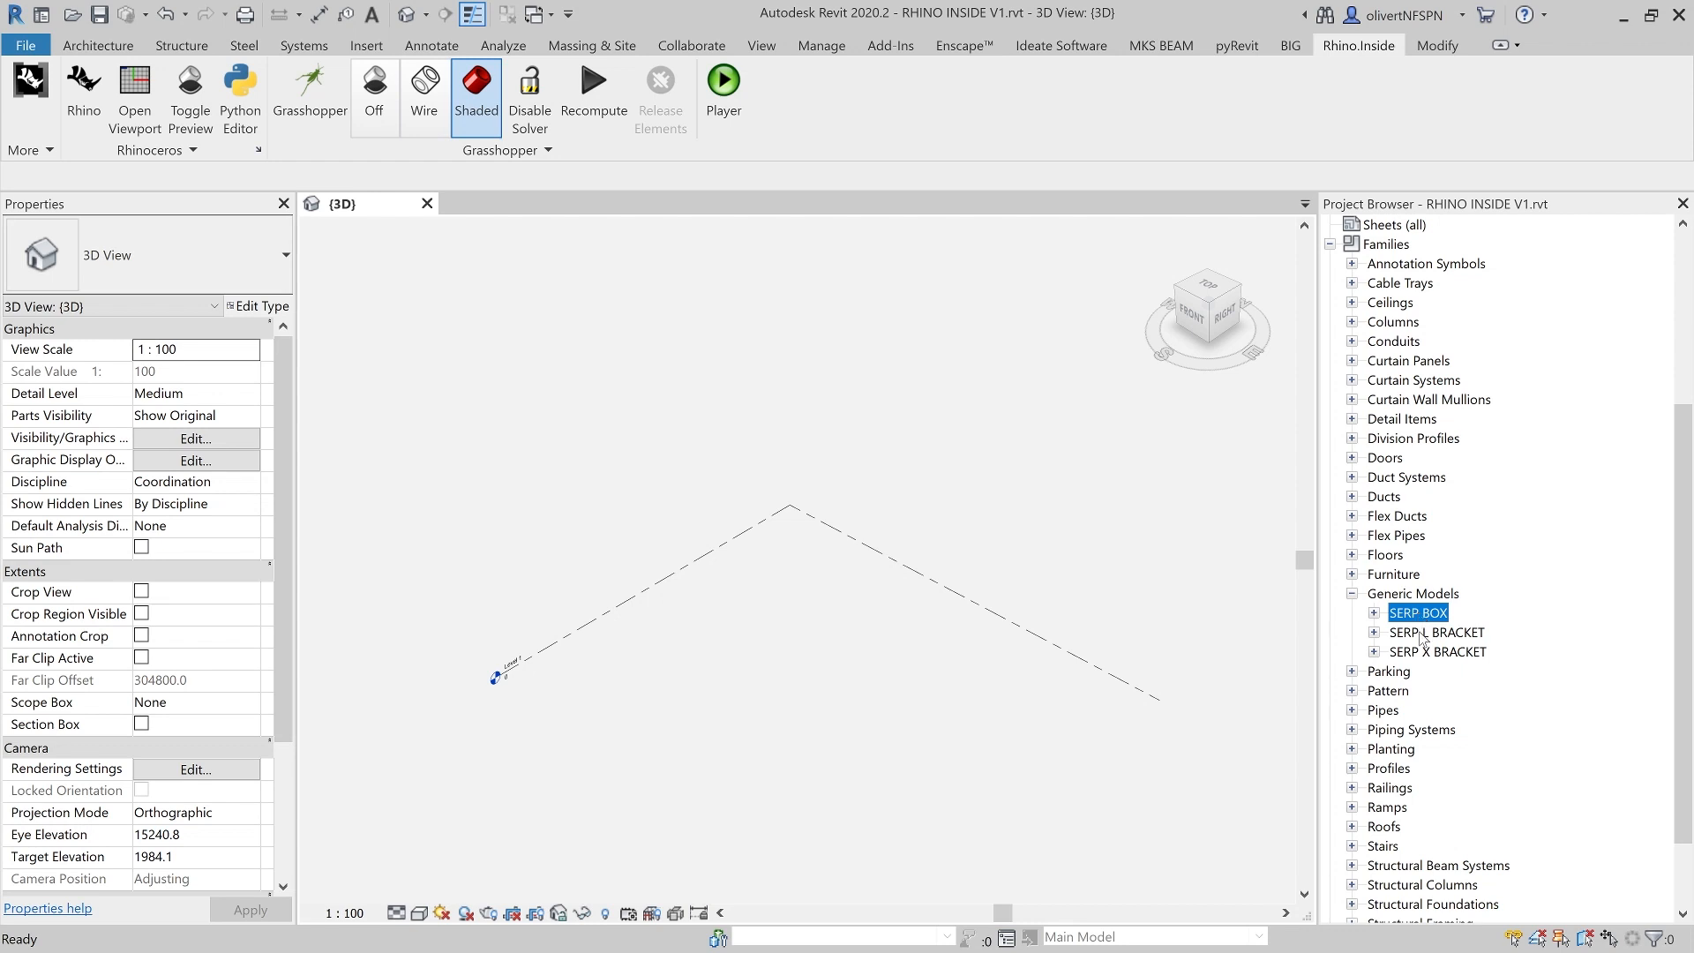
click(1374, 613)
click(1441, 634)
drag(1441, 633, 863, 652)
scroll(865, 655, up, 8)
key(Escape)
key(Escape)
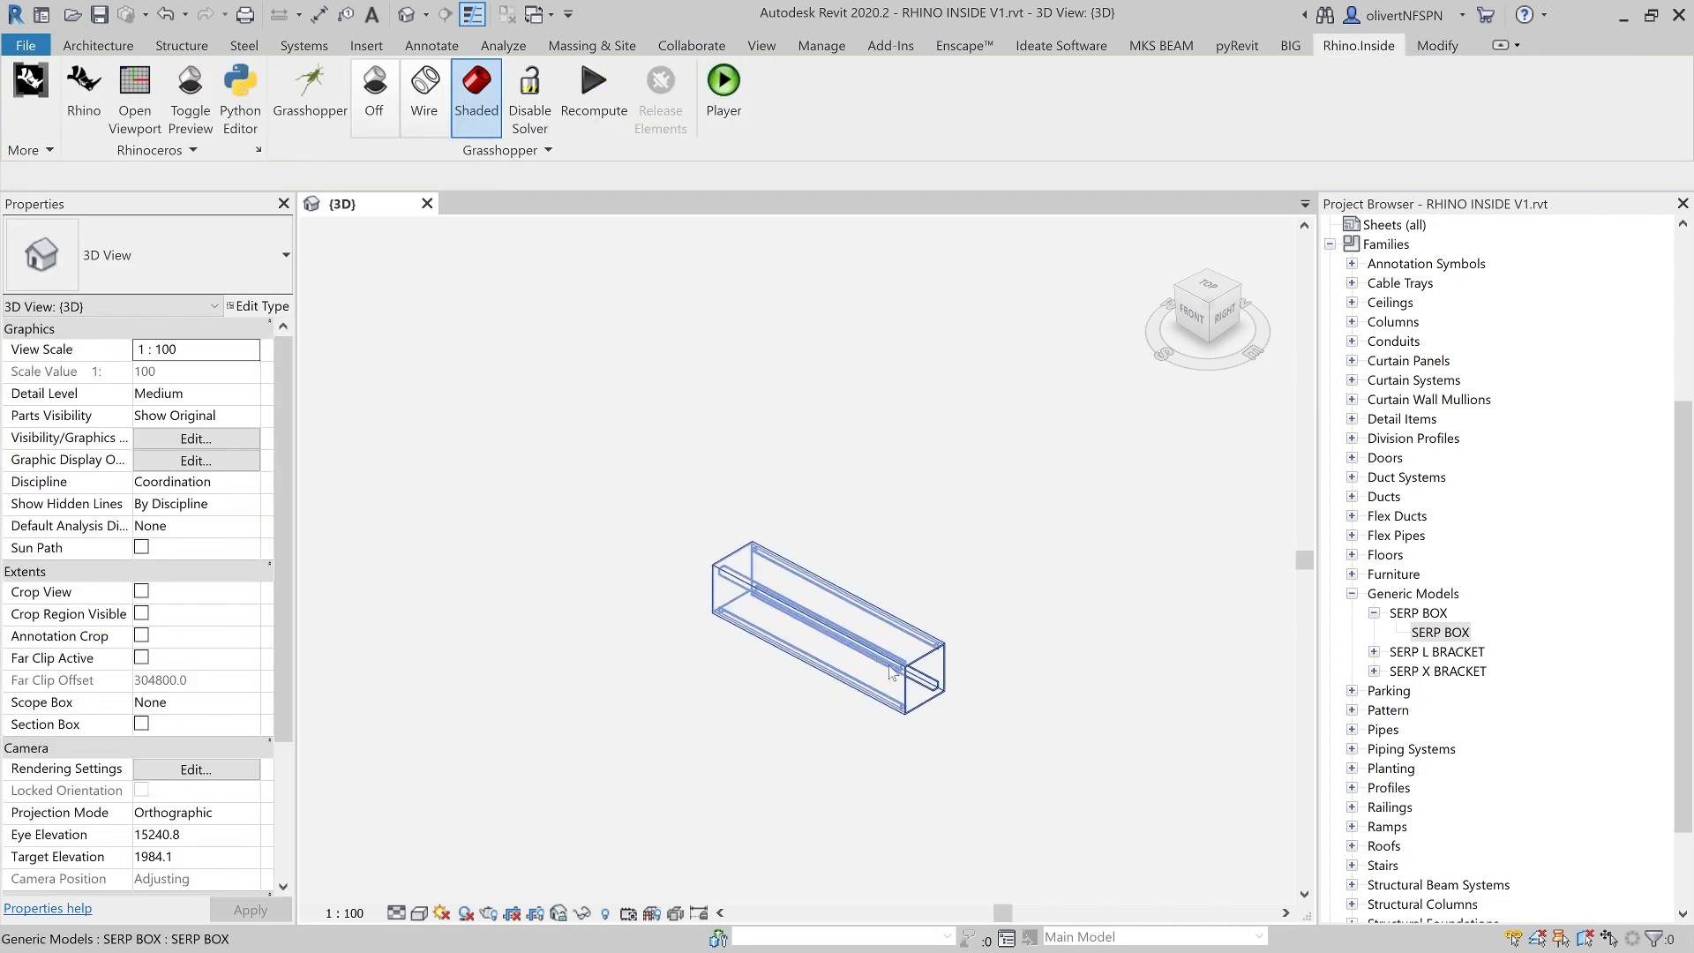
- Select the L bracket nested inside the placed SERP BOX to examine its properties
scroll(894, 666, up, 2)
shift+middle_drag(895, 667, 862, 633)
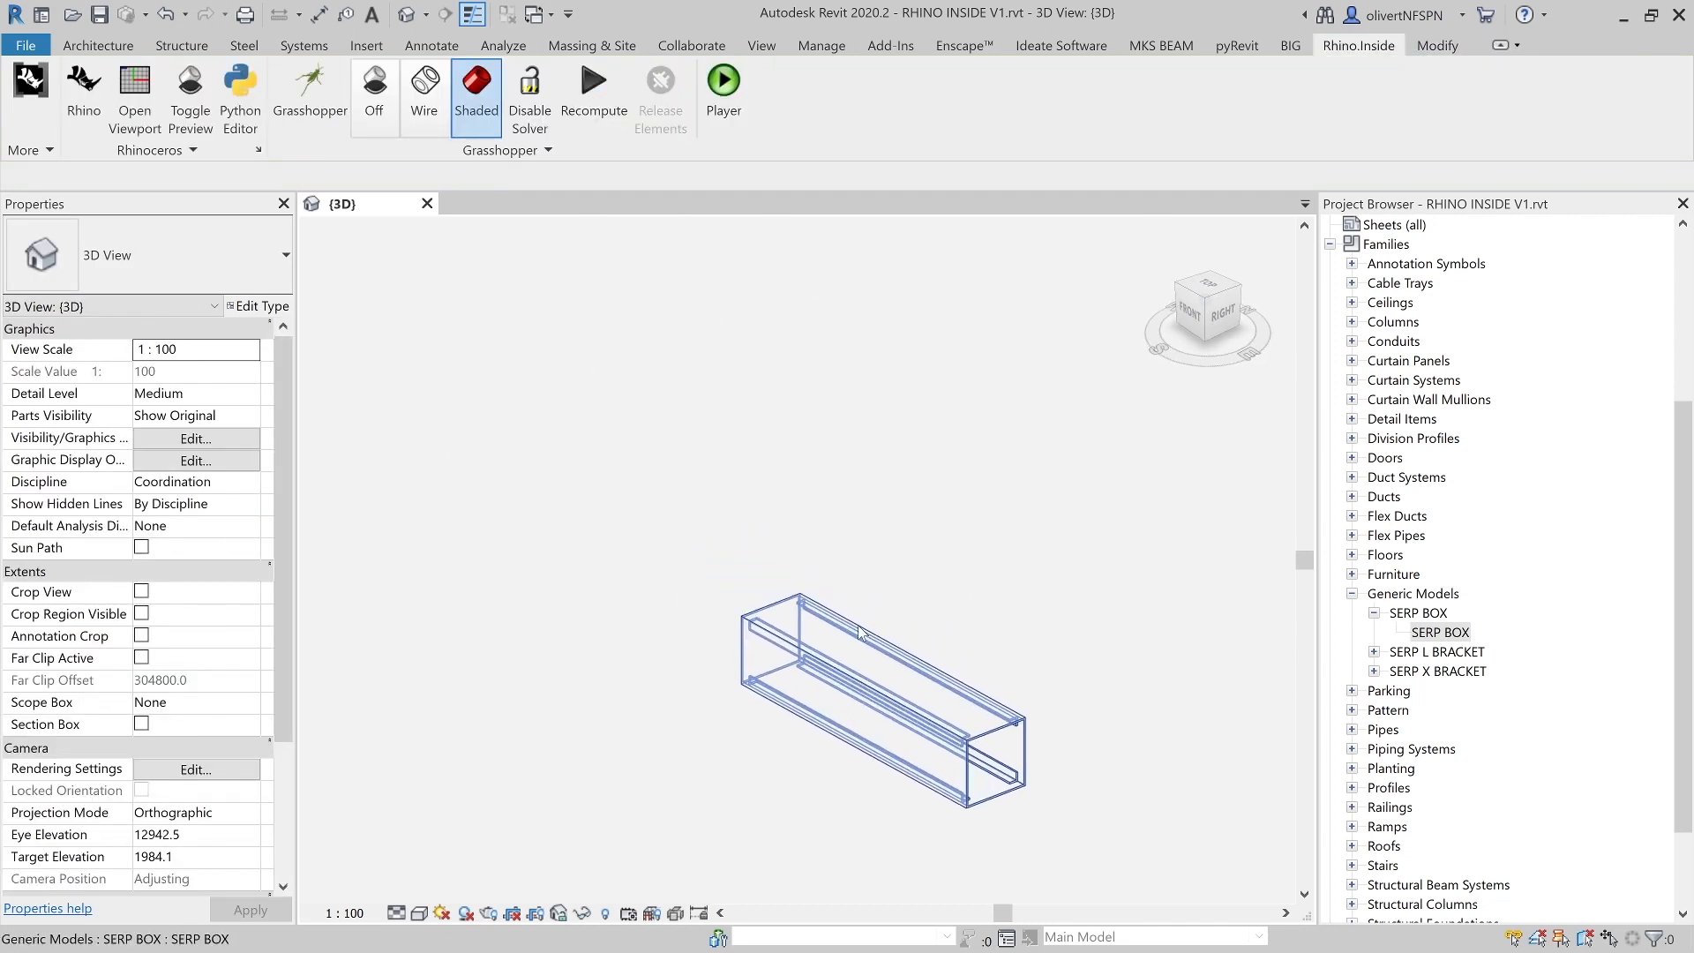
scroll(982, 746, up, 5)
click(982, 746)
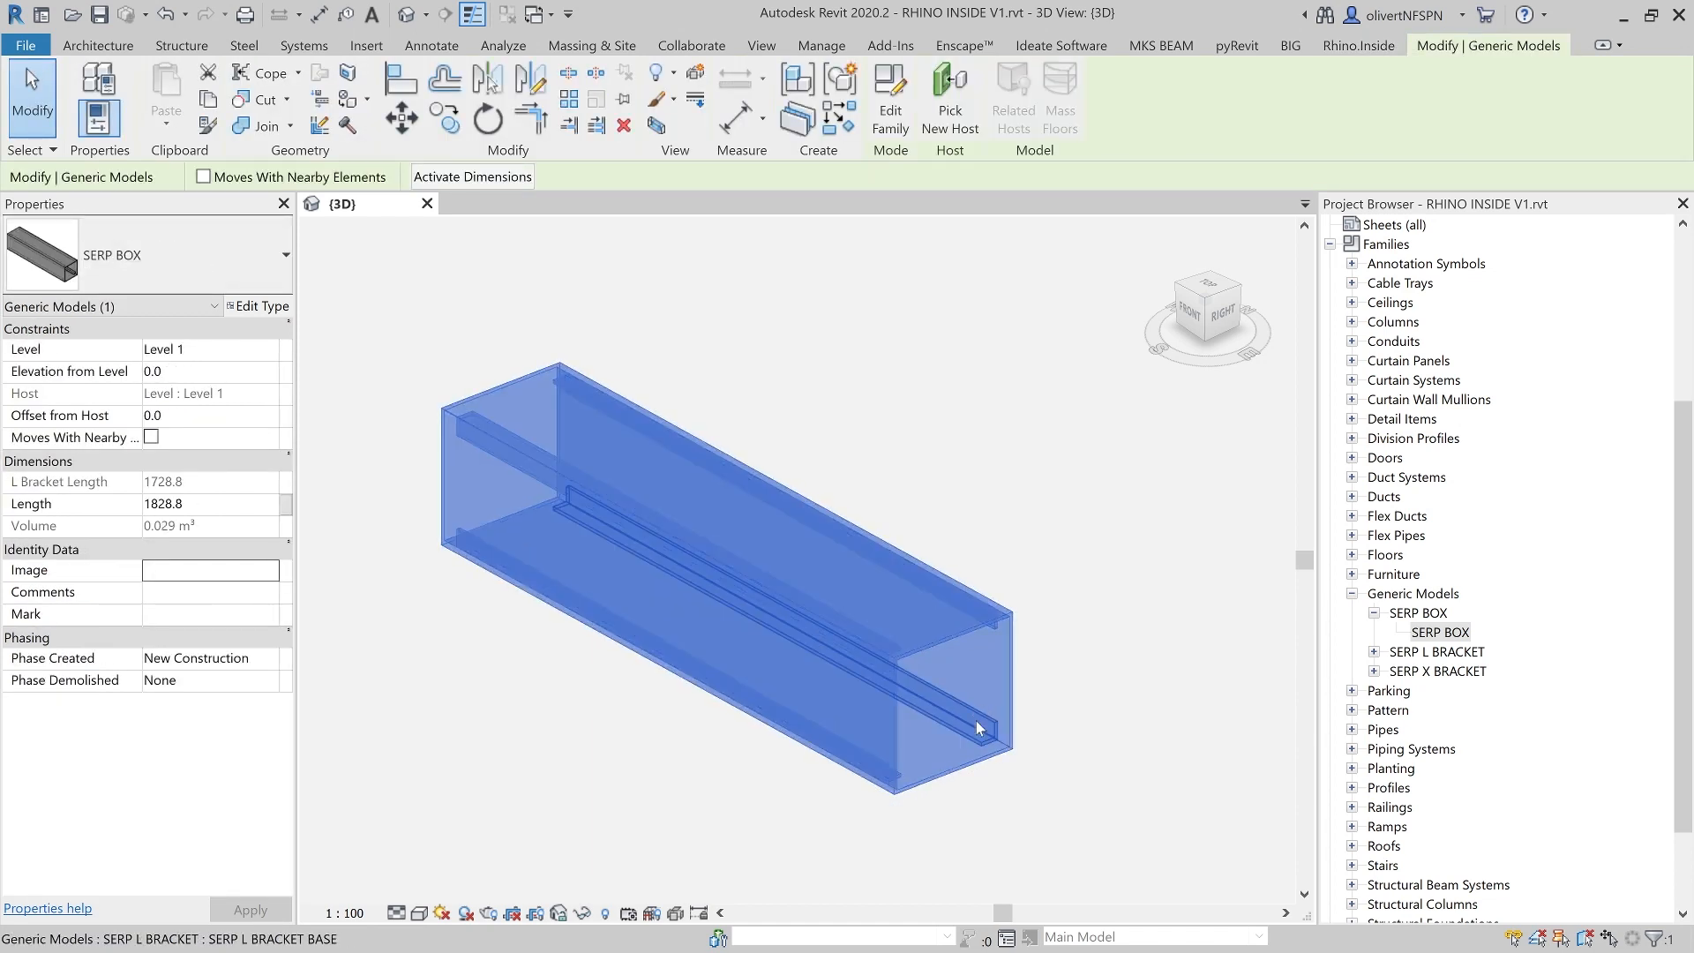
click(982, 716)
click(1019, 713)
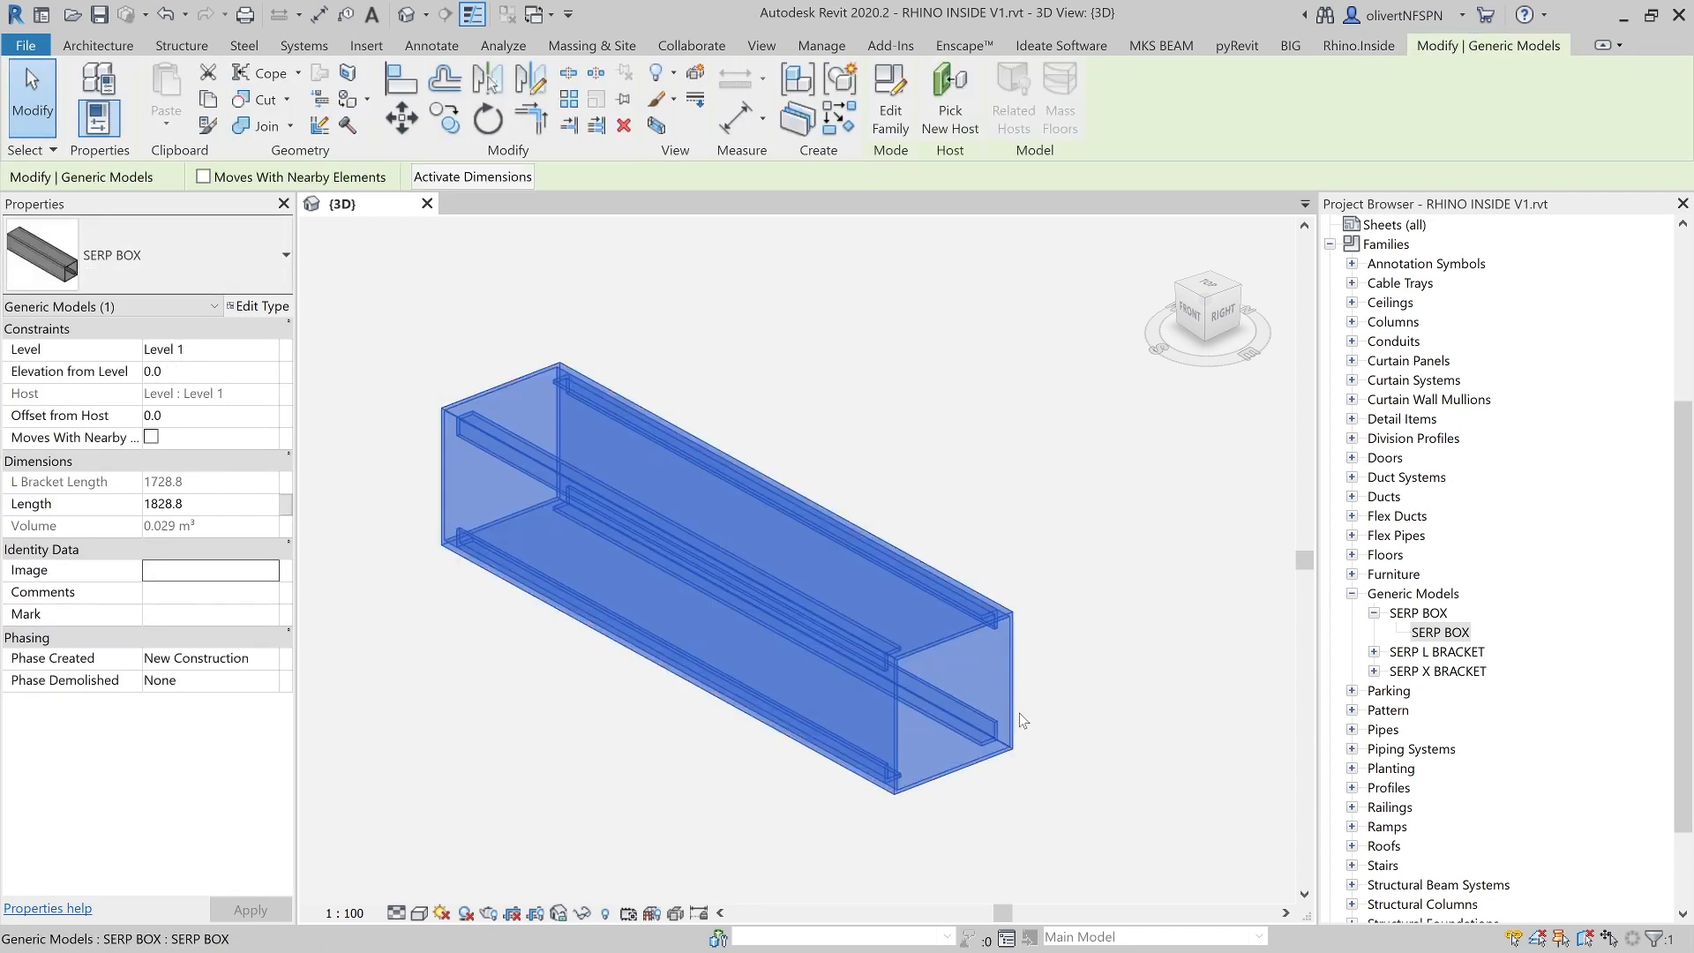
click(1026, 707)
click(990, 716)
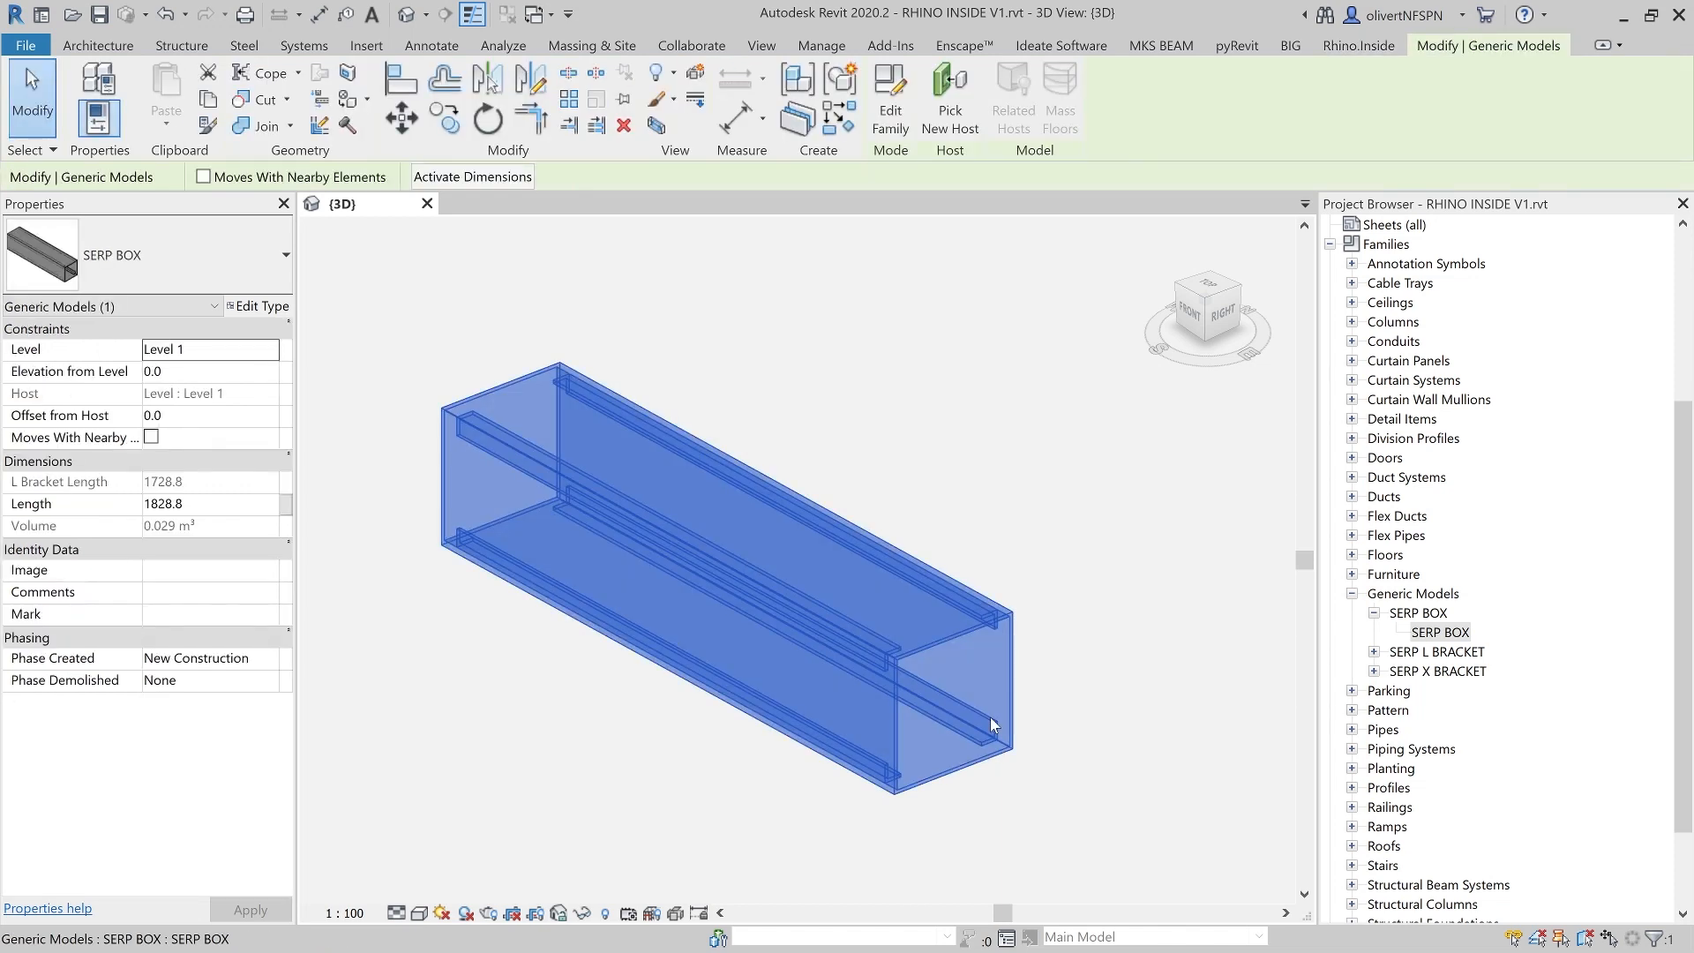
key(Tab)
click(991, 717)
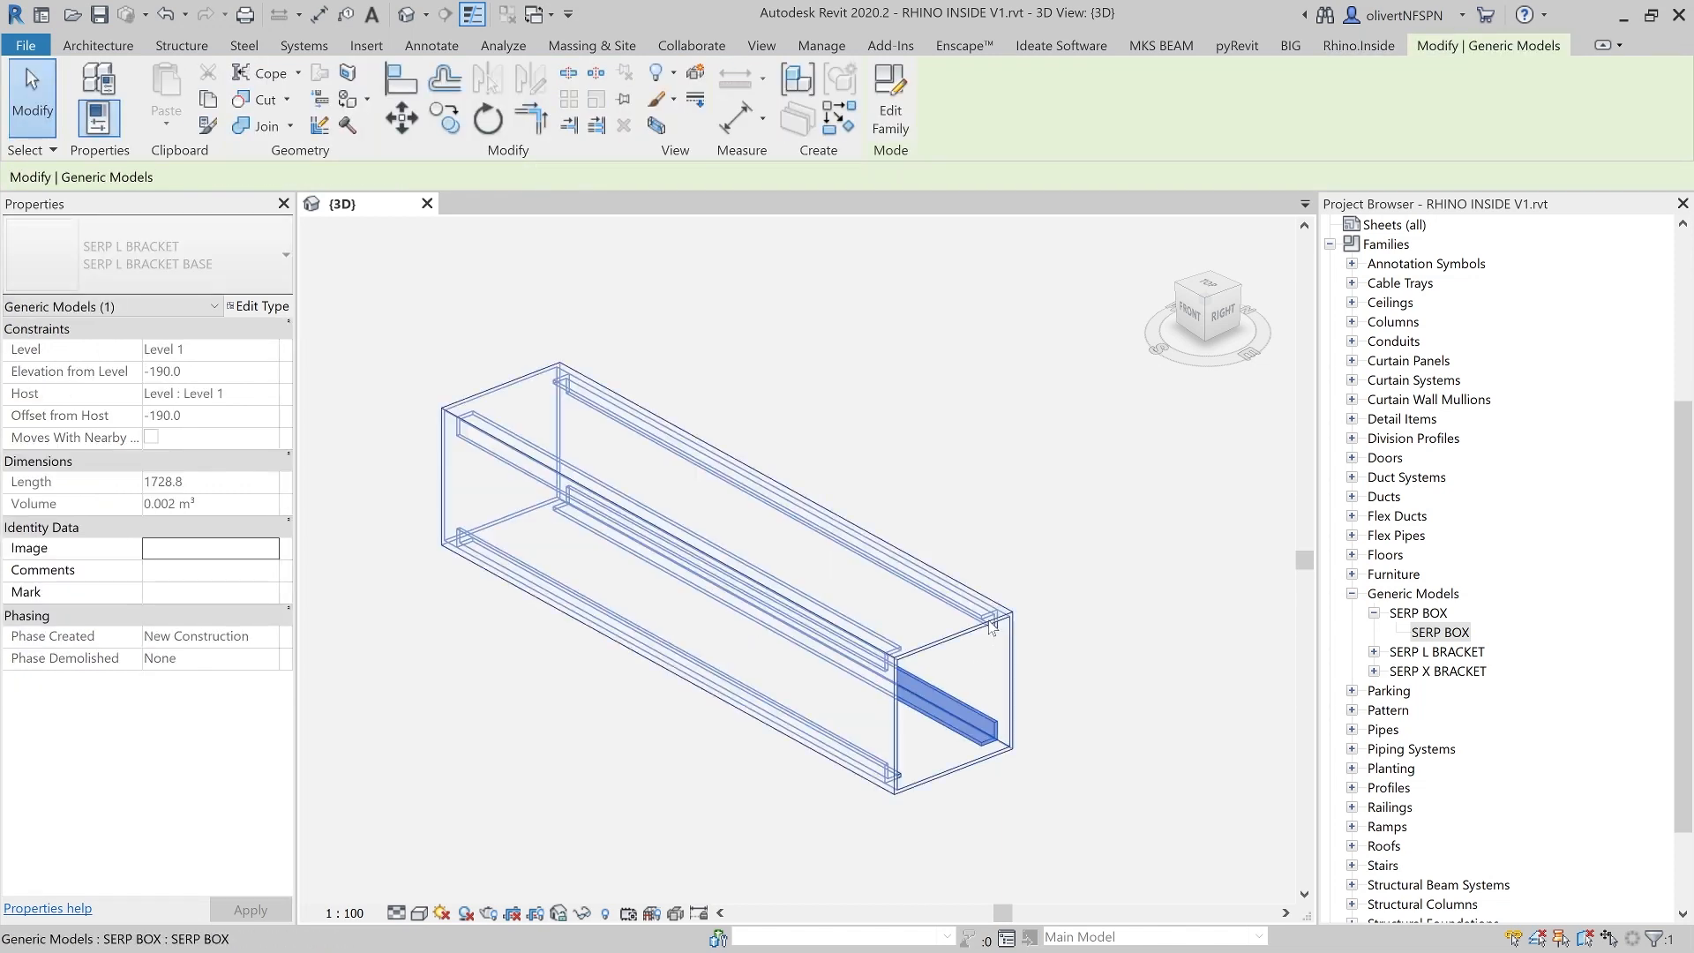
click(1012, 678)
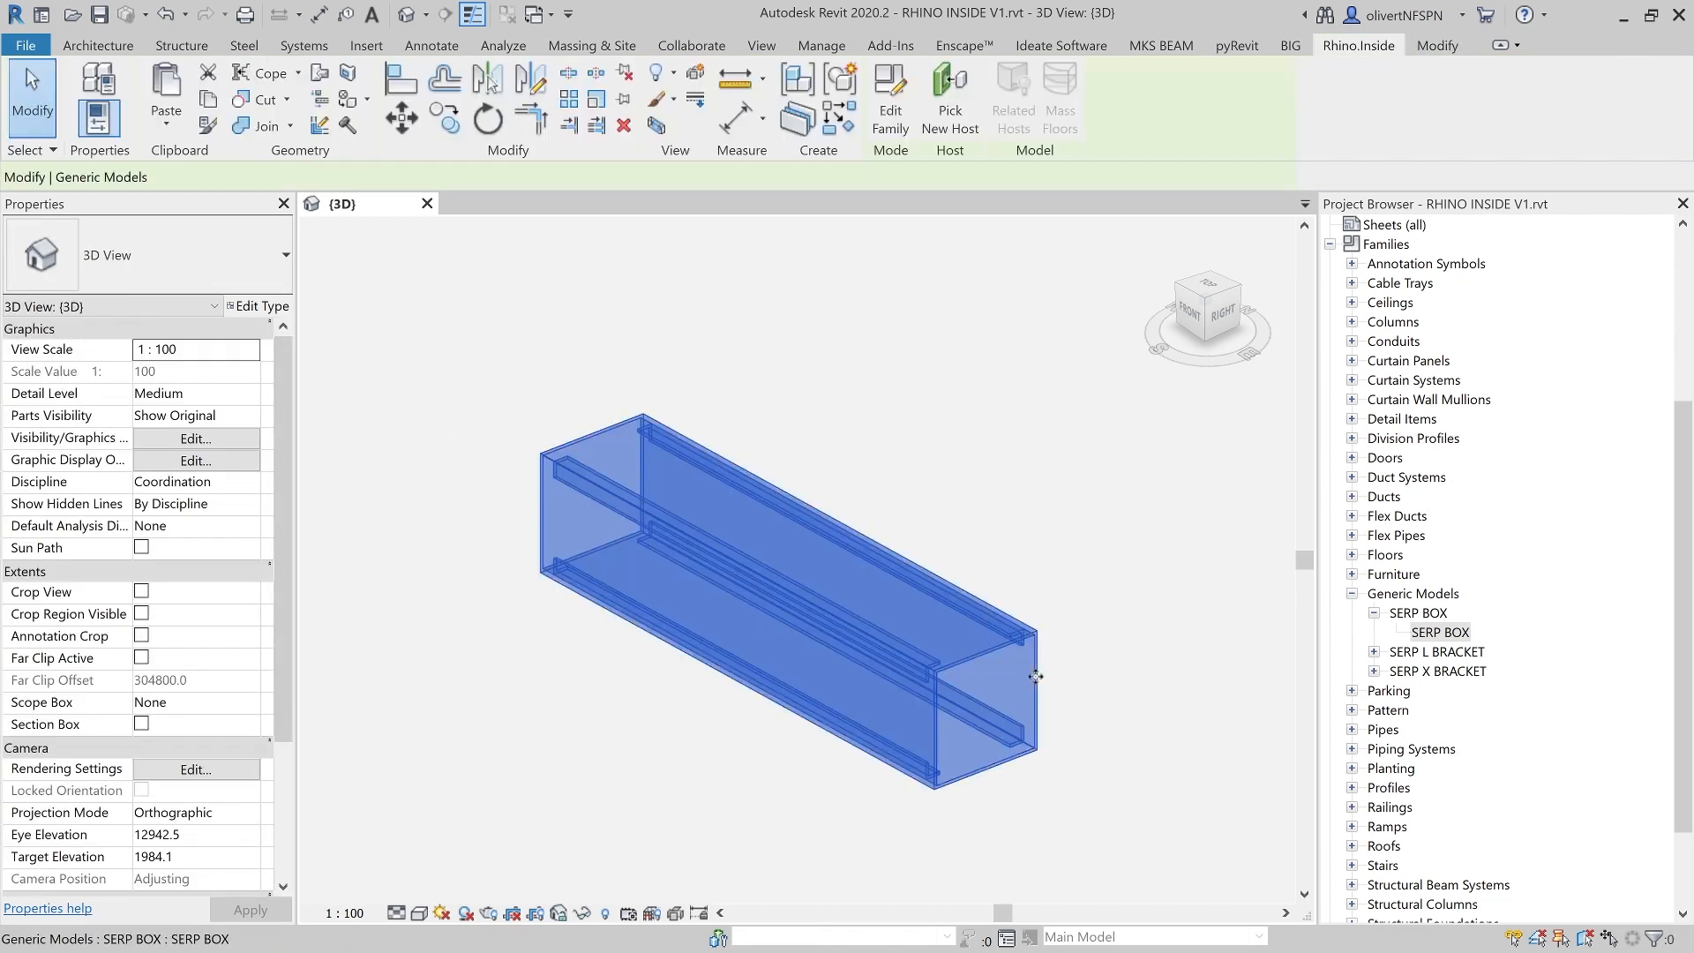
- Examine the placed SERP BOX and its nested brackets from several angles
click(1036, 676)
shift+middle_drag(1050, 653, 1127, 632)
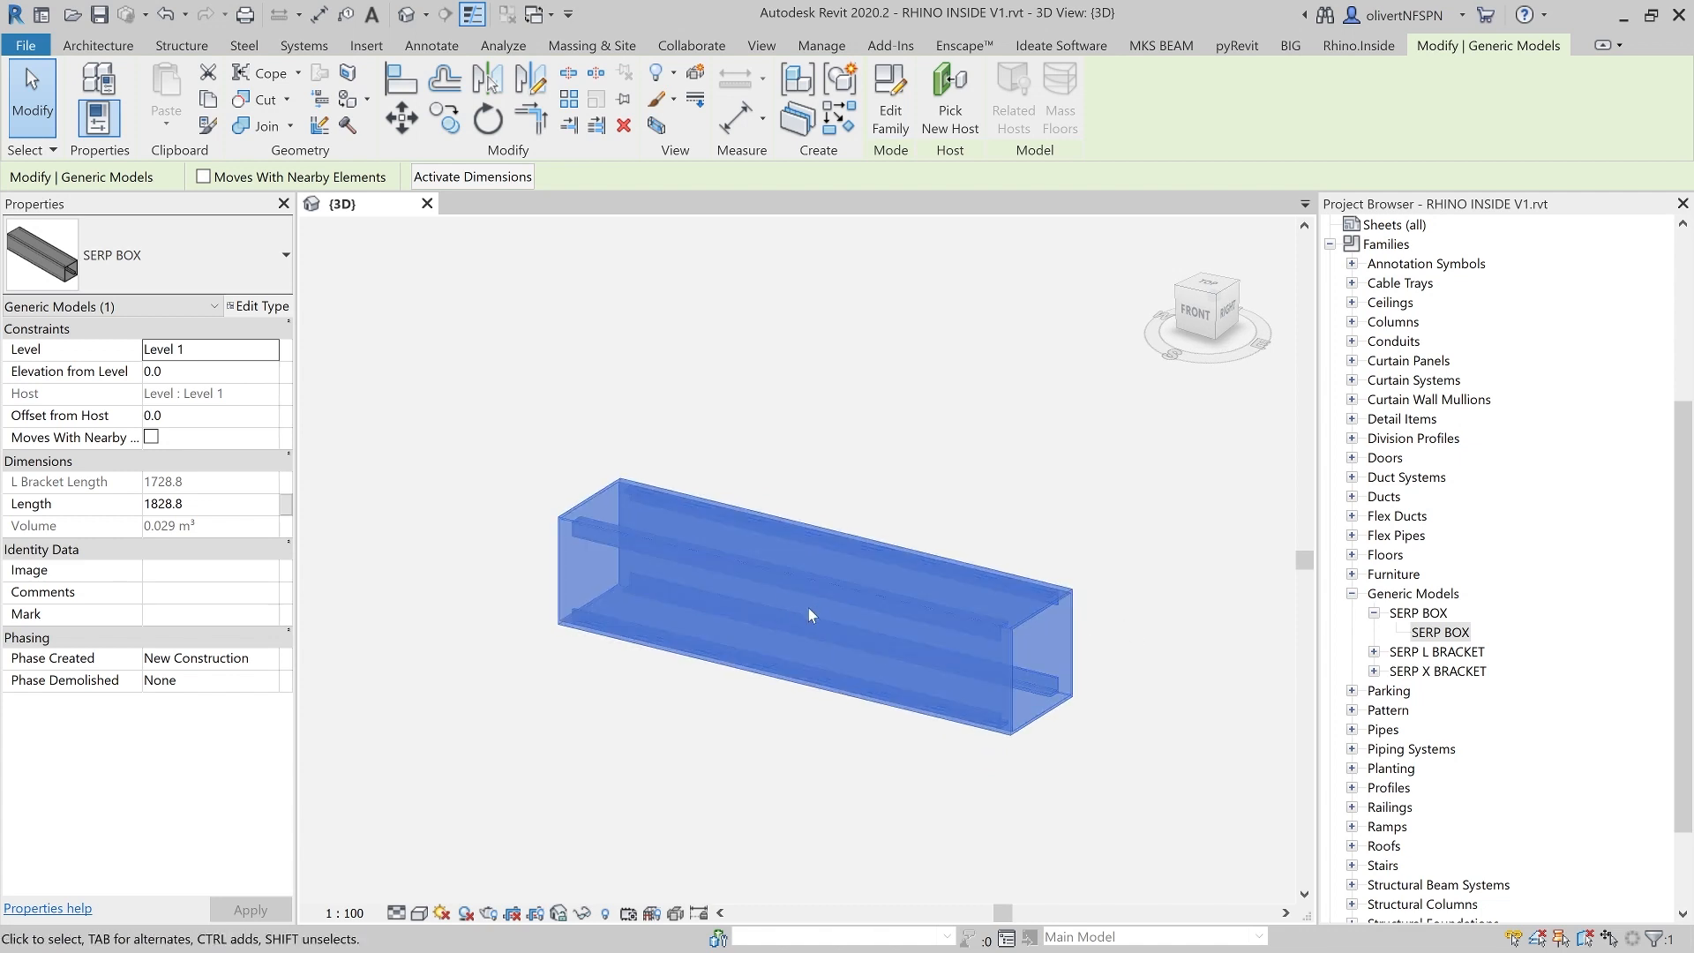
shift+middle_drag(799, 605, 620, 521)
shift+middle_drag(795, 624, 1056, 814)
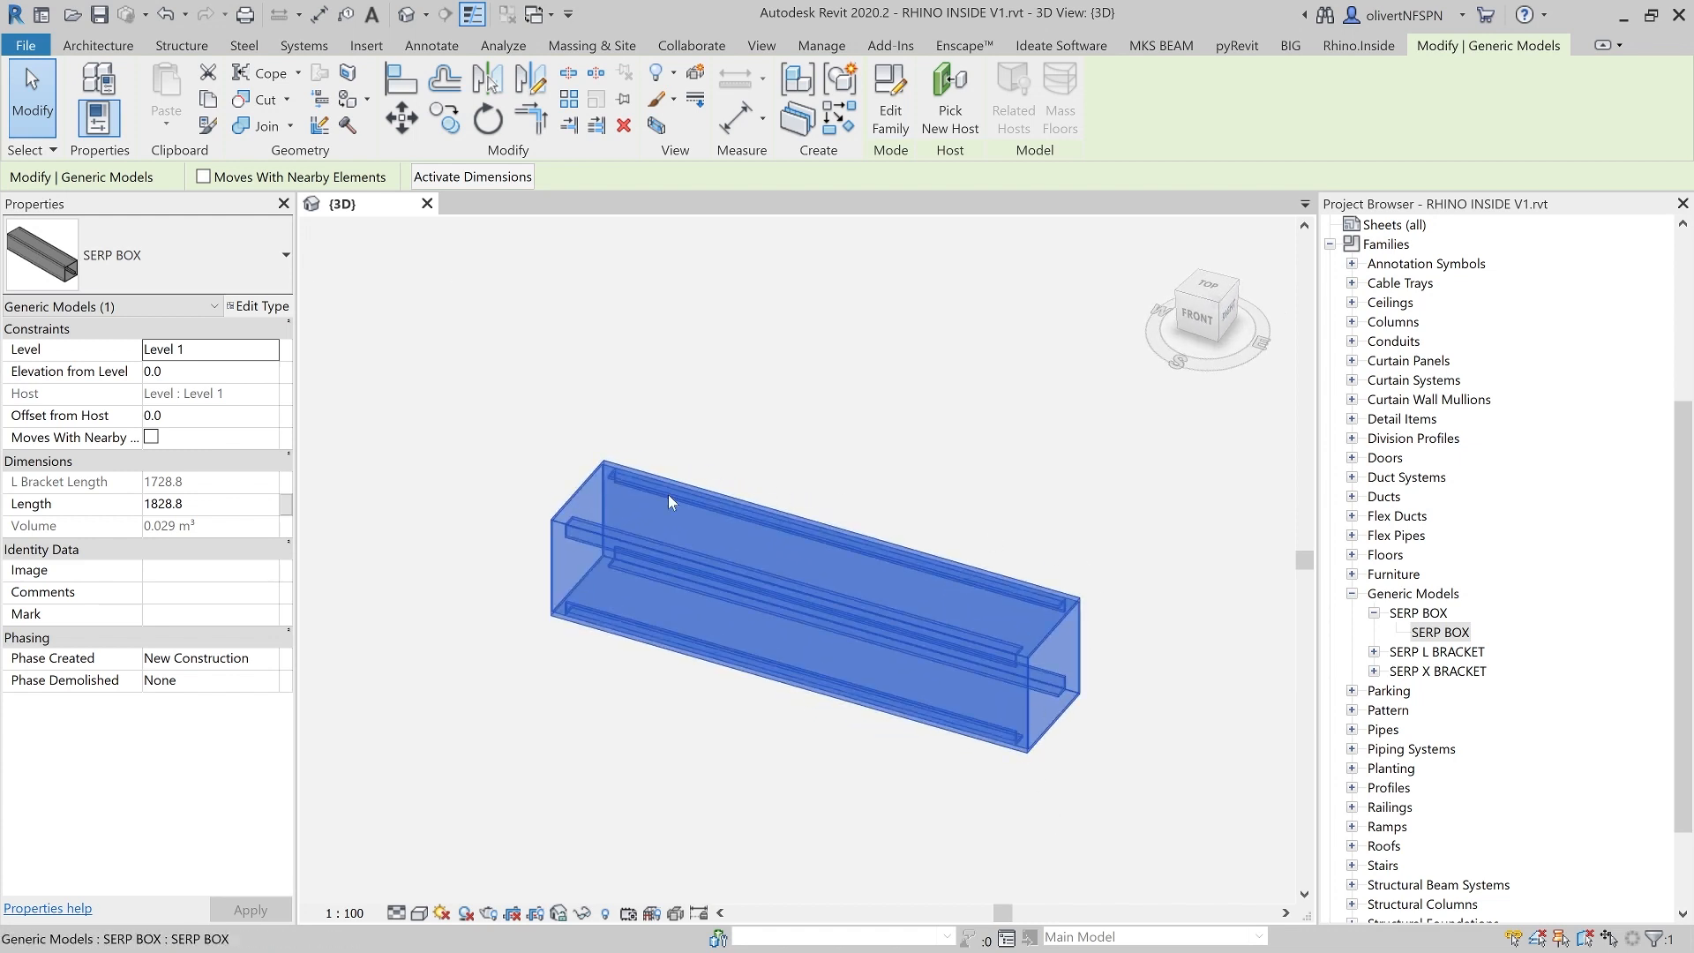
shift+middle_drag(819, 636, 752, 563)
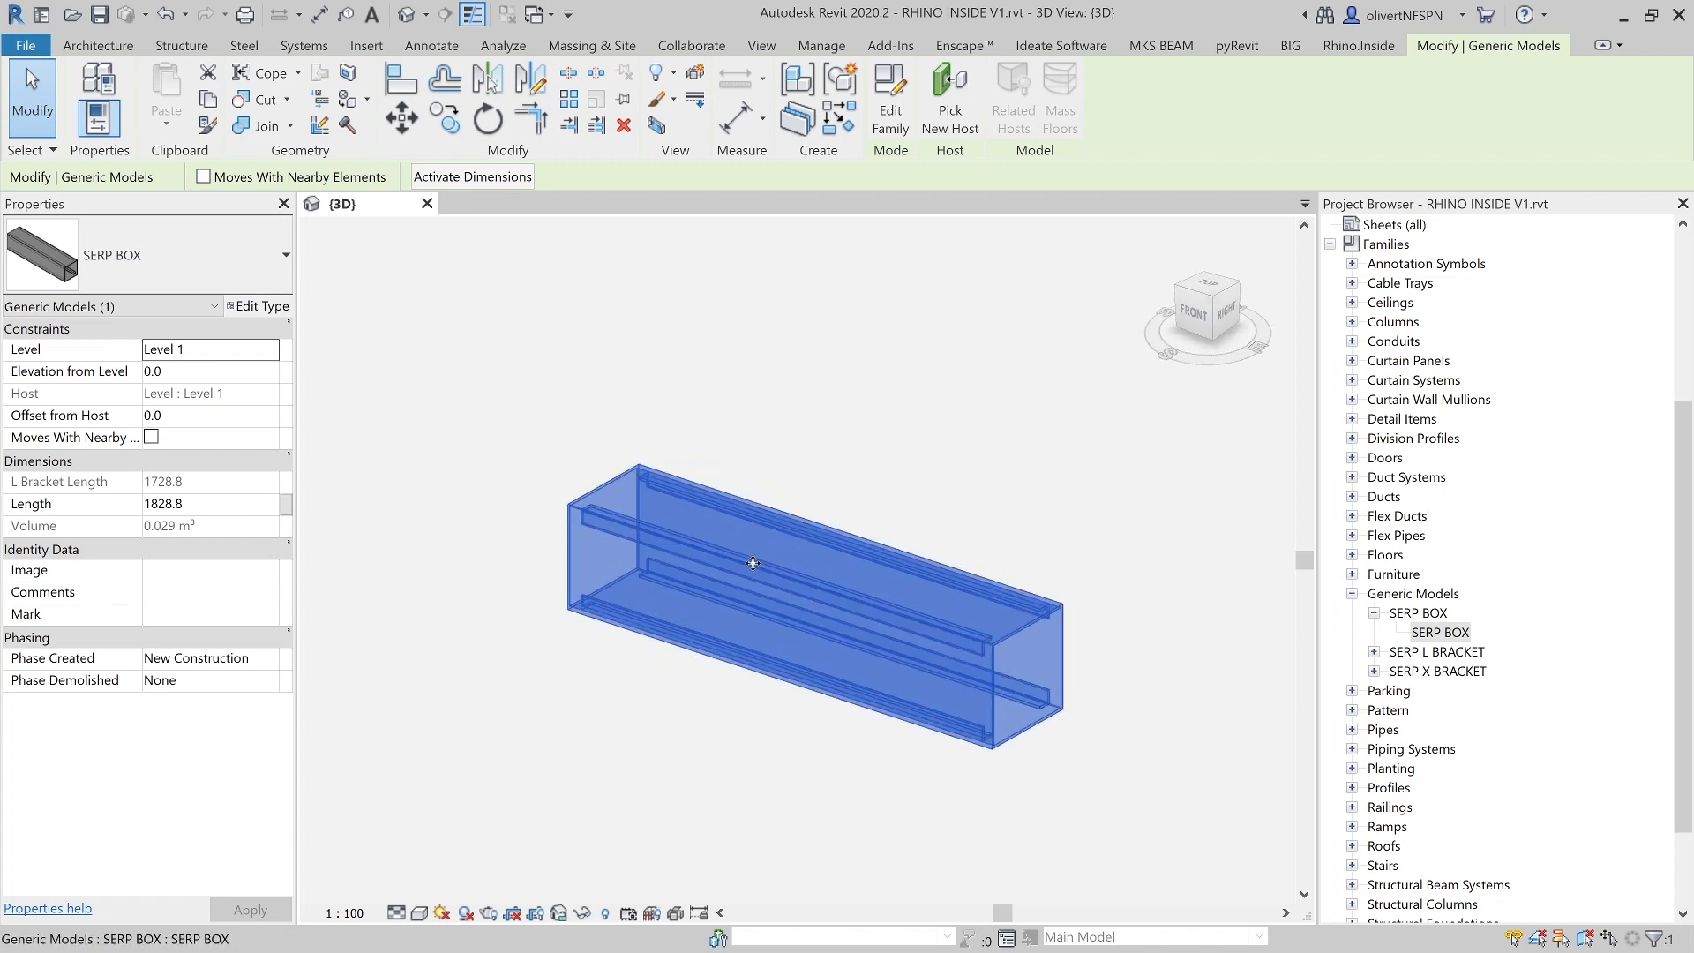
mouse_move(900, 515)
shift+middle_down()
mouse_move(877, 518)
mouse_move(879, 501)
shift+middle_up()
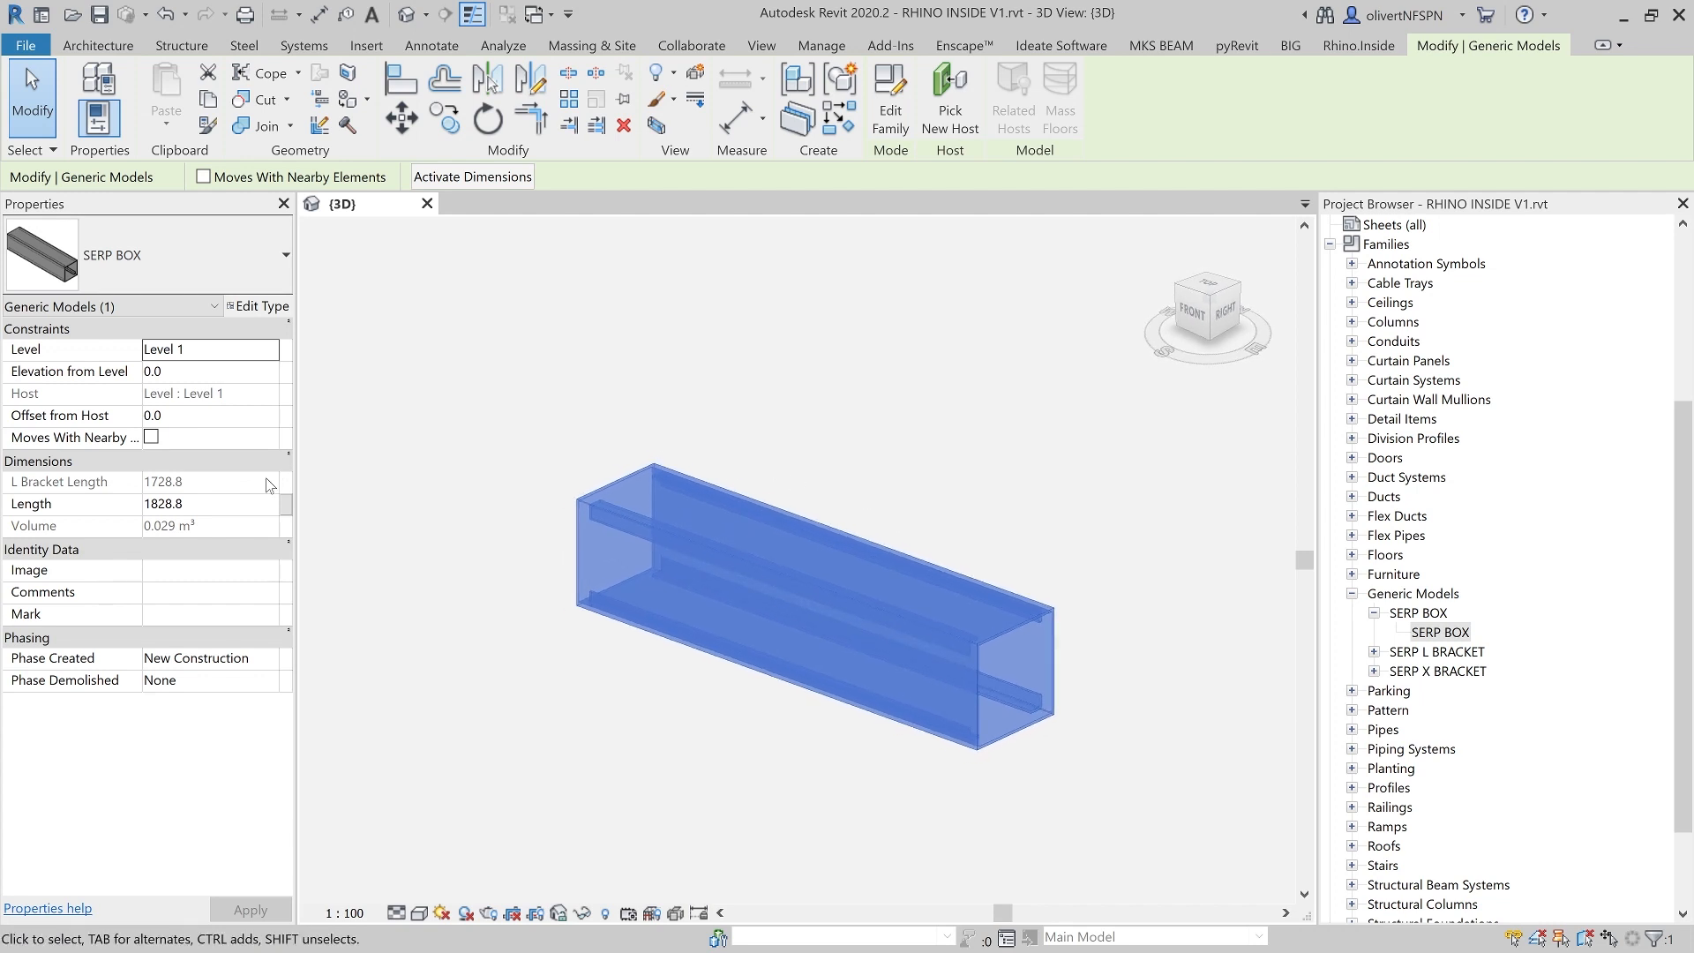
click(544, 464)
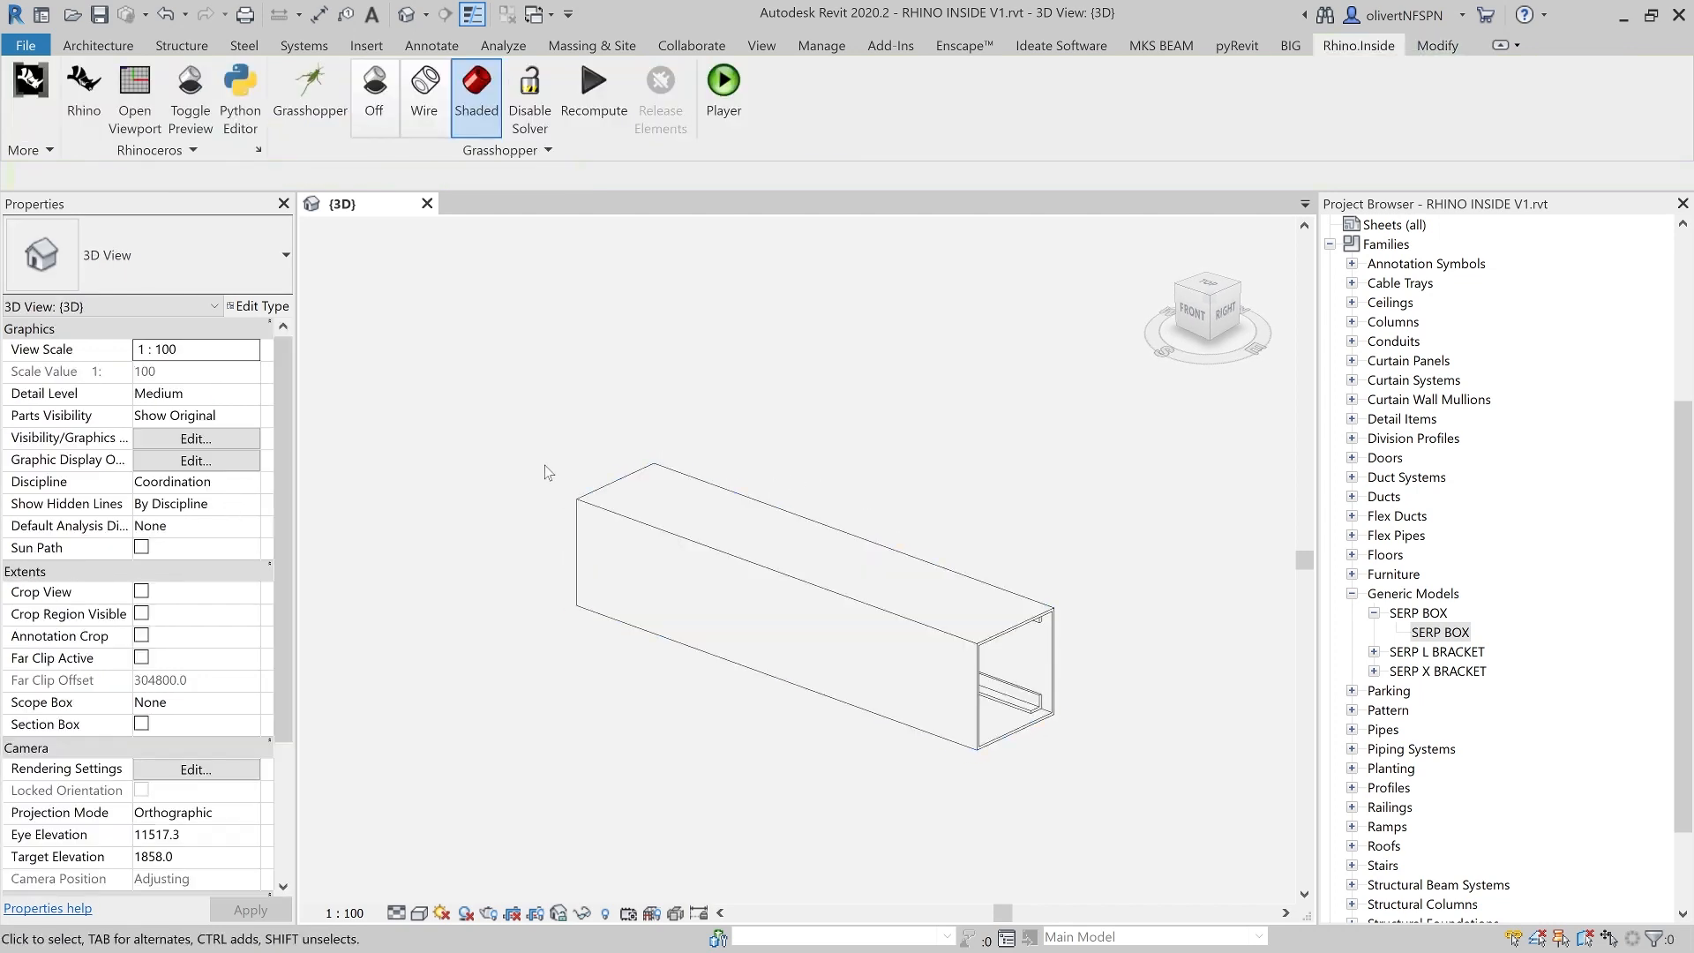
click(620, 528)
middle_drag(535, 449, 504, 449)
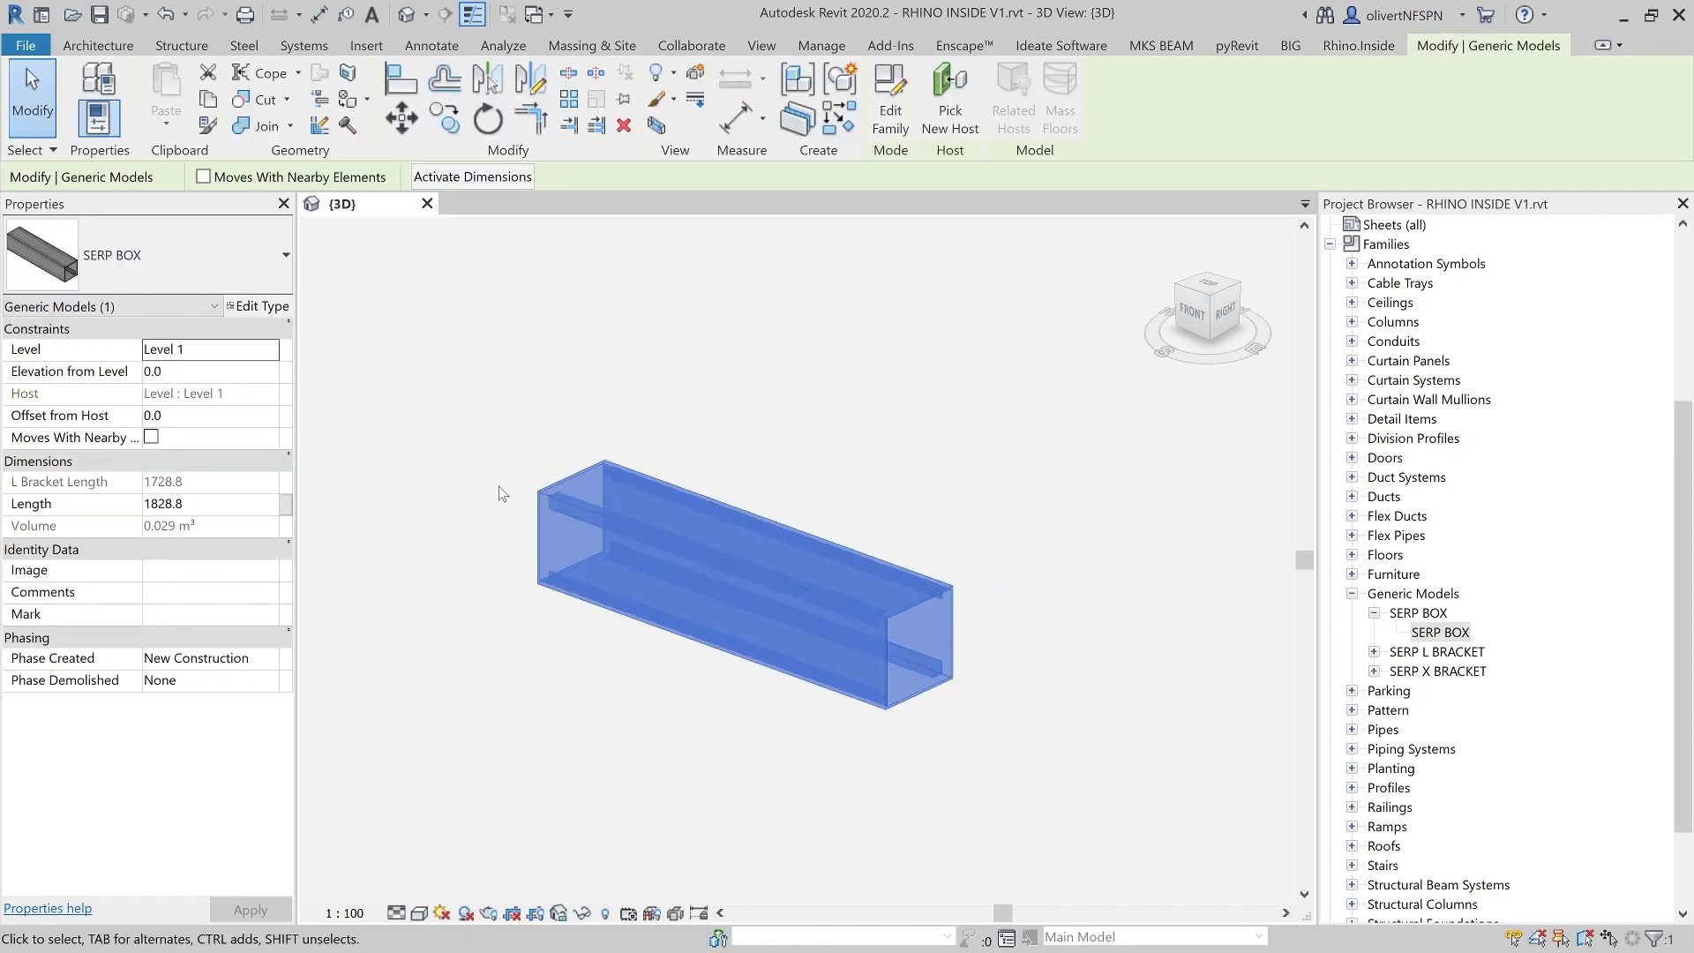
middle_drag(522, 556, 593, 521)
- Review the SERP BOX's instance Length parameter and its type dimensions
click(194, 517)
double_click(191, 505)
click(560, 579)
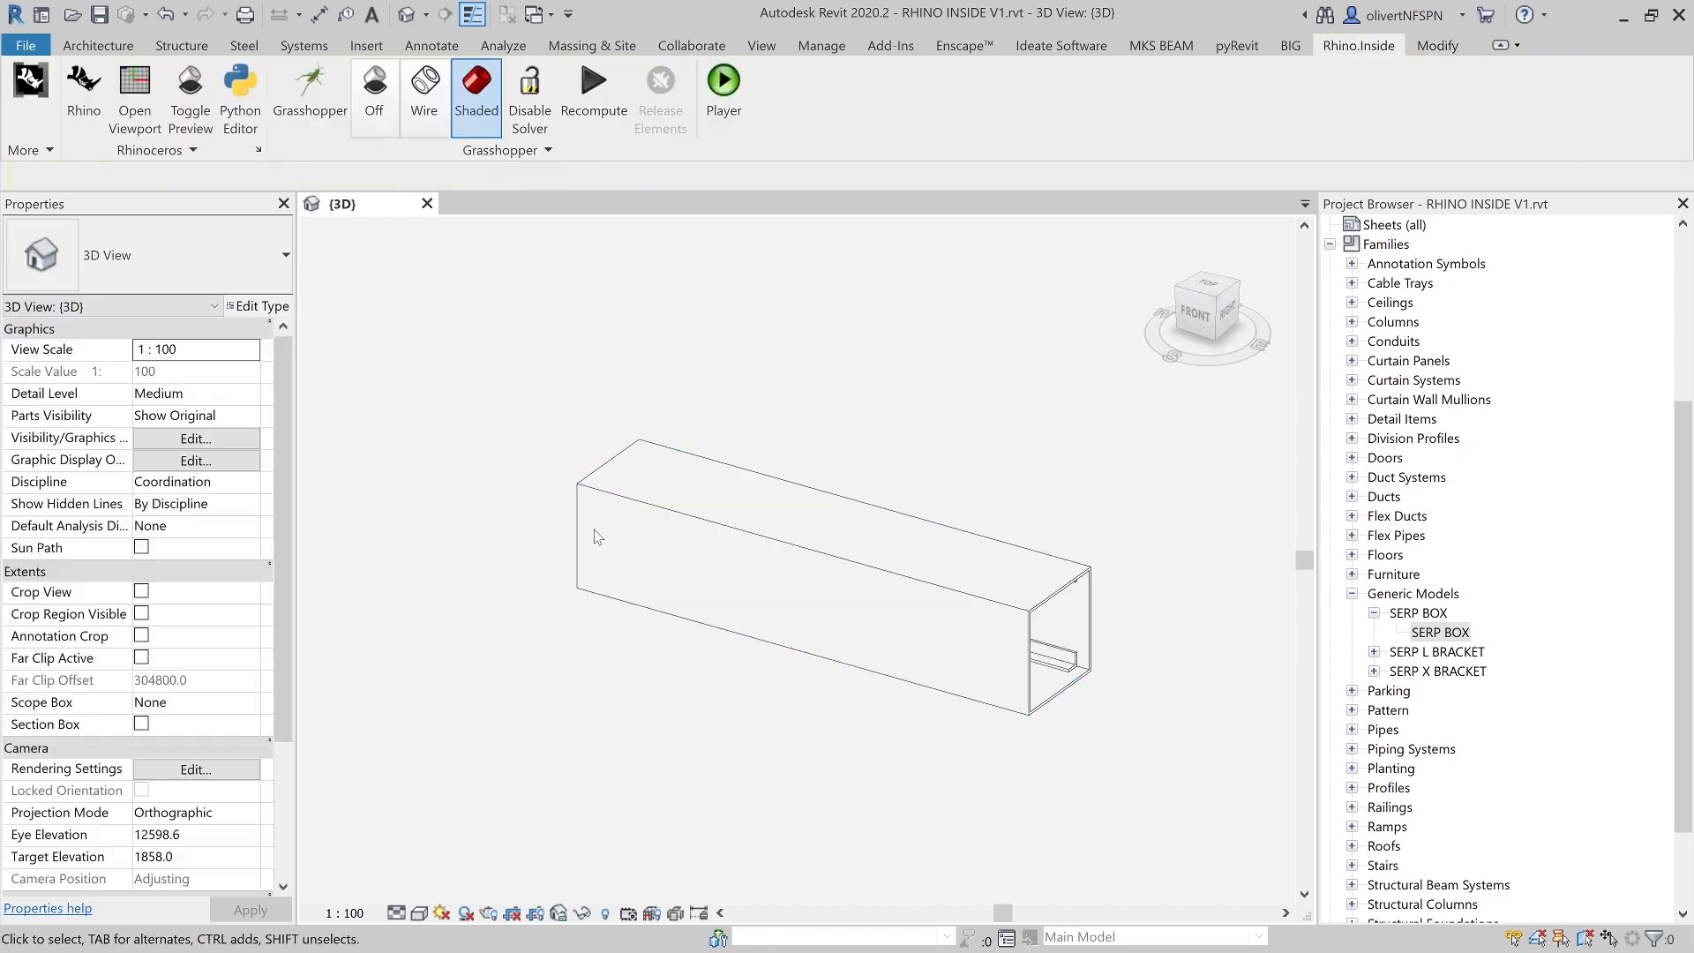
click(600, 537)
click(258, 306)
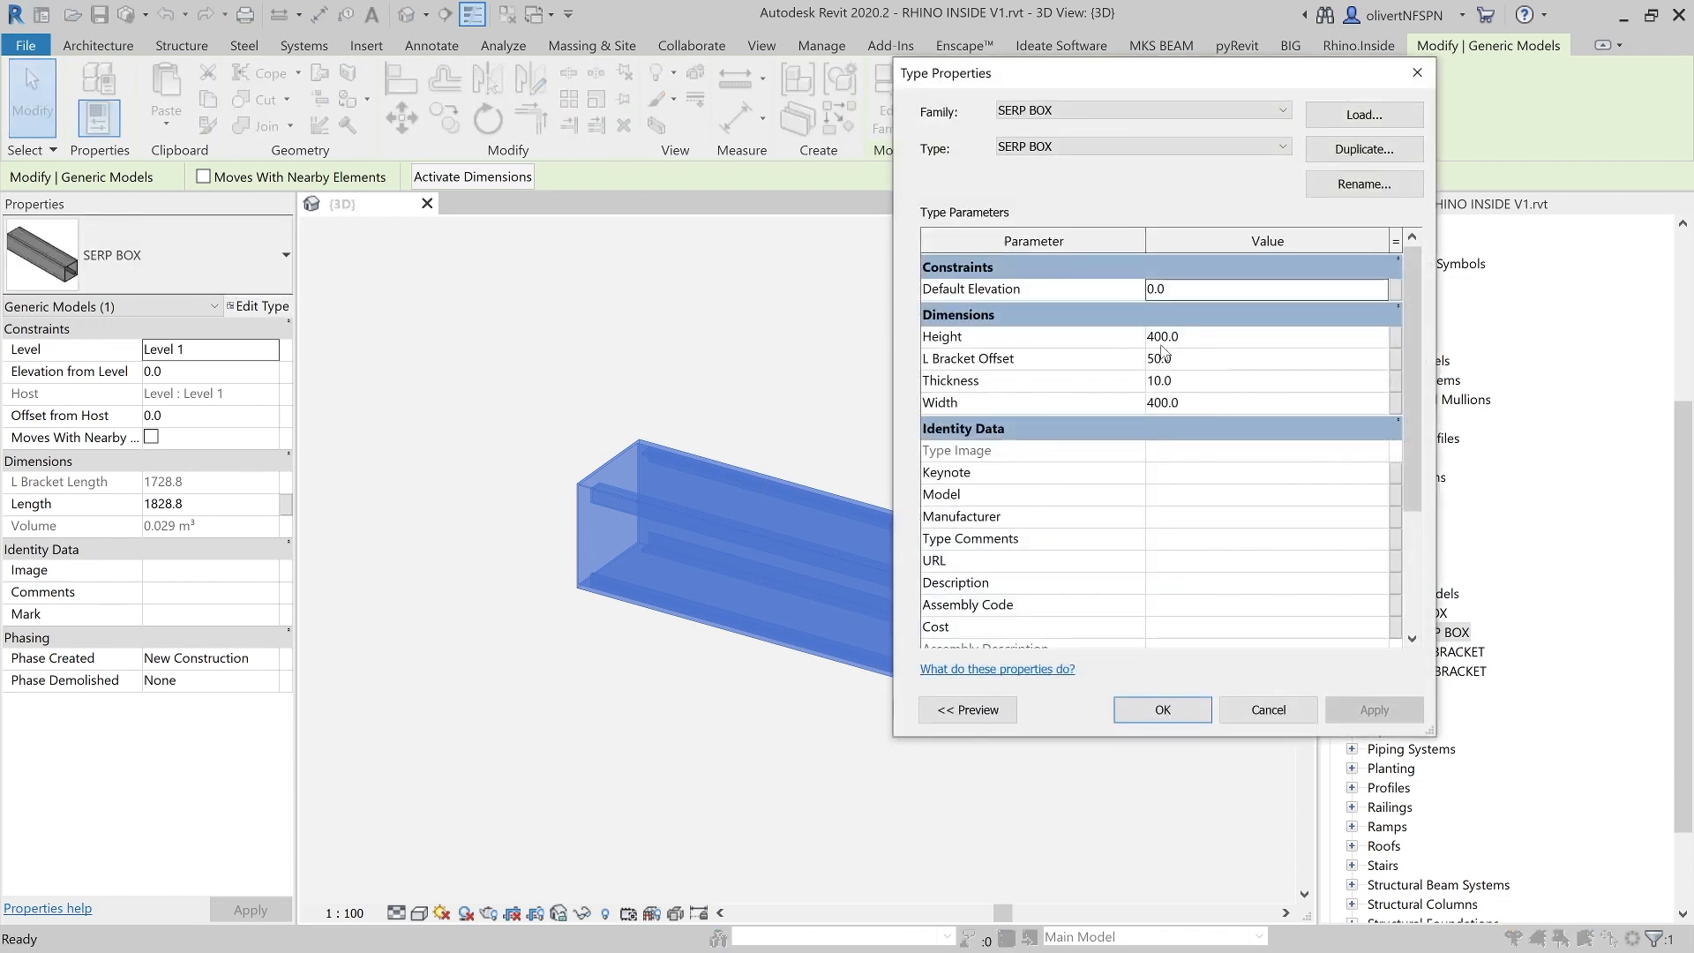
click(1163, 710)
- Set the Length of the placed SERP BOX instance to 2500
click(203, 503)
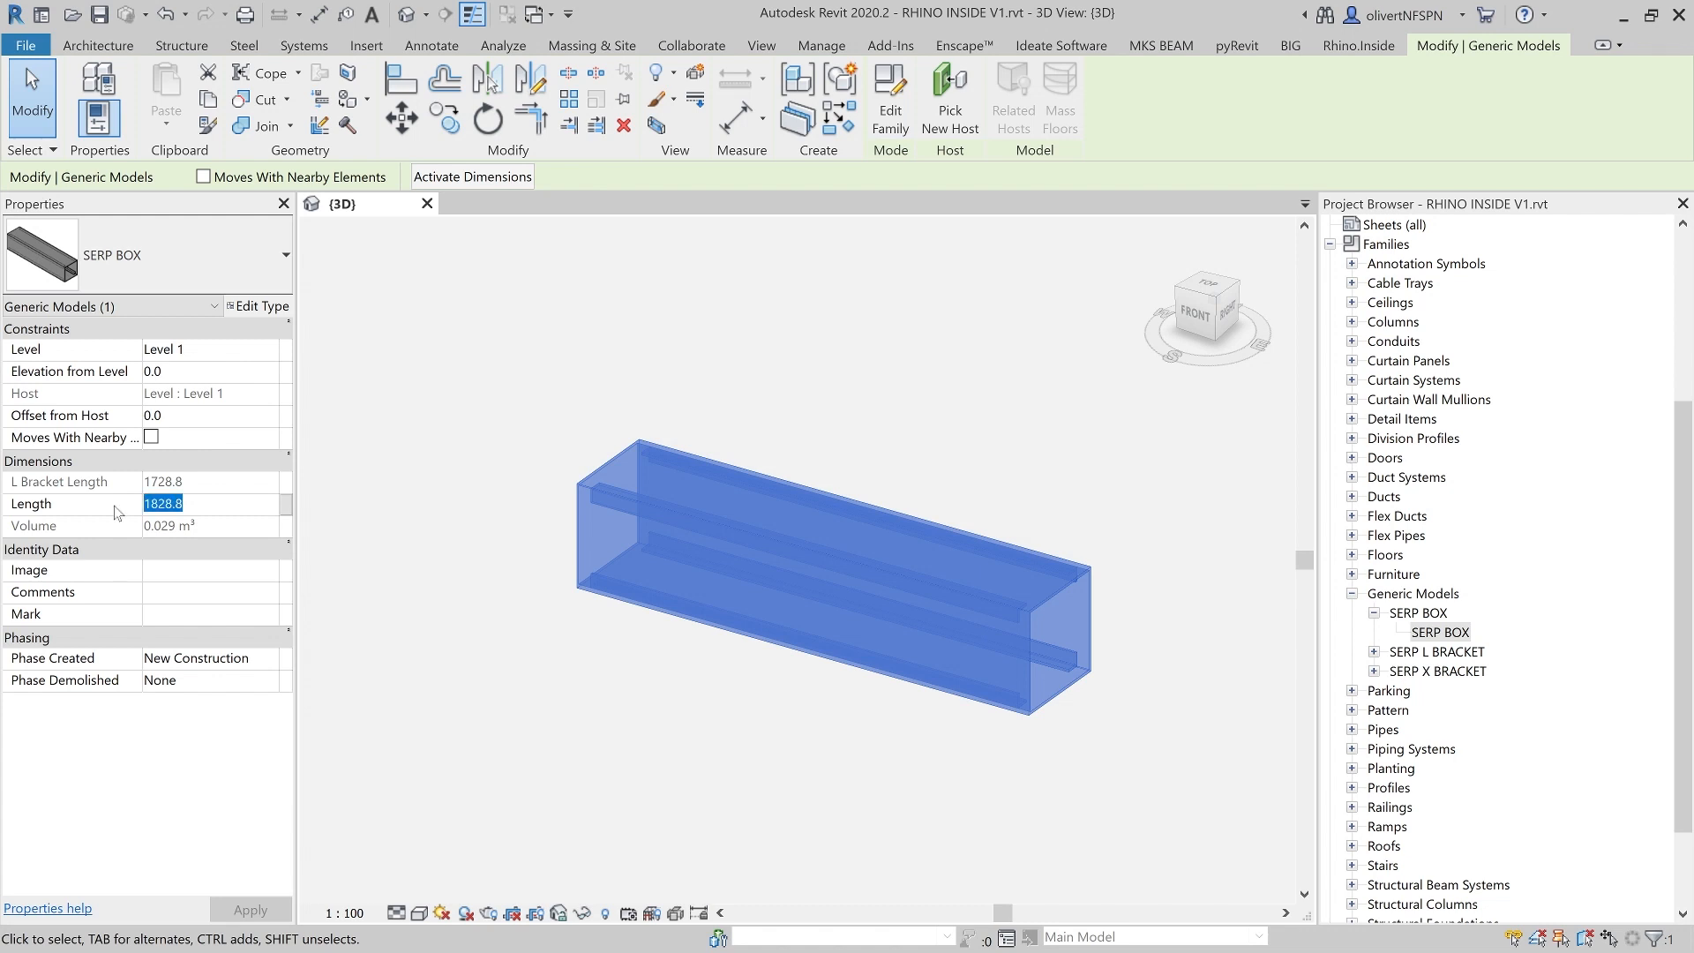
text(2500)
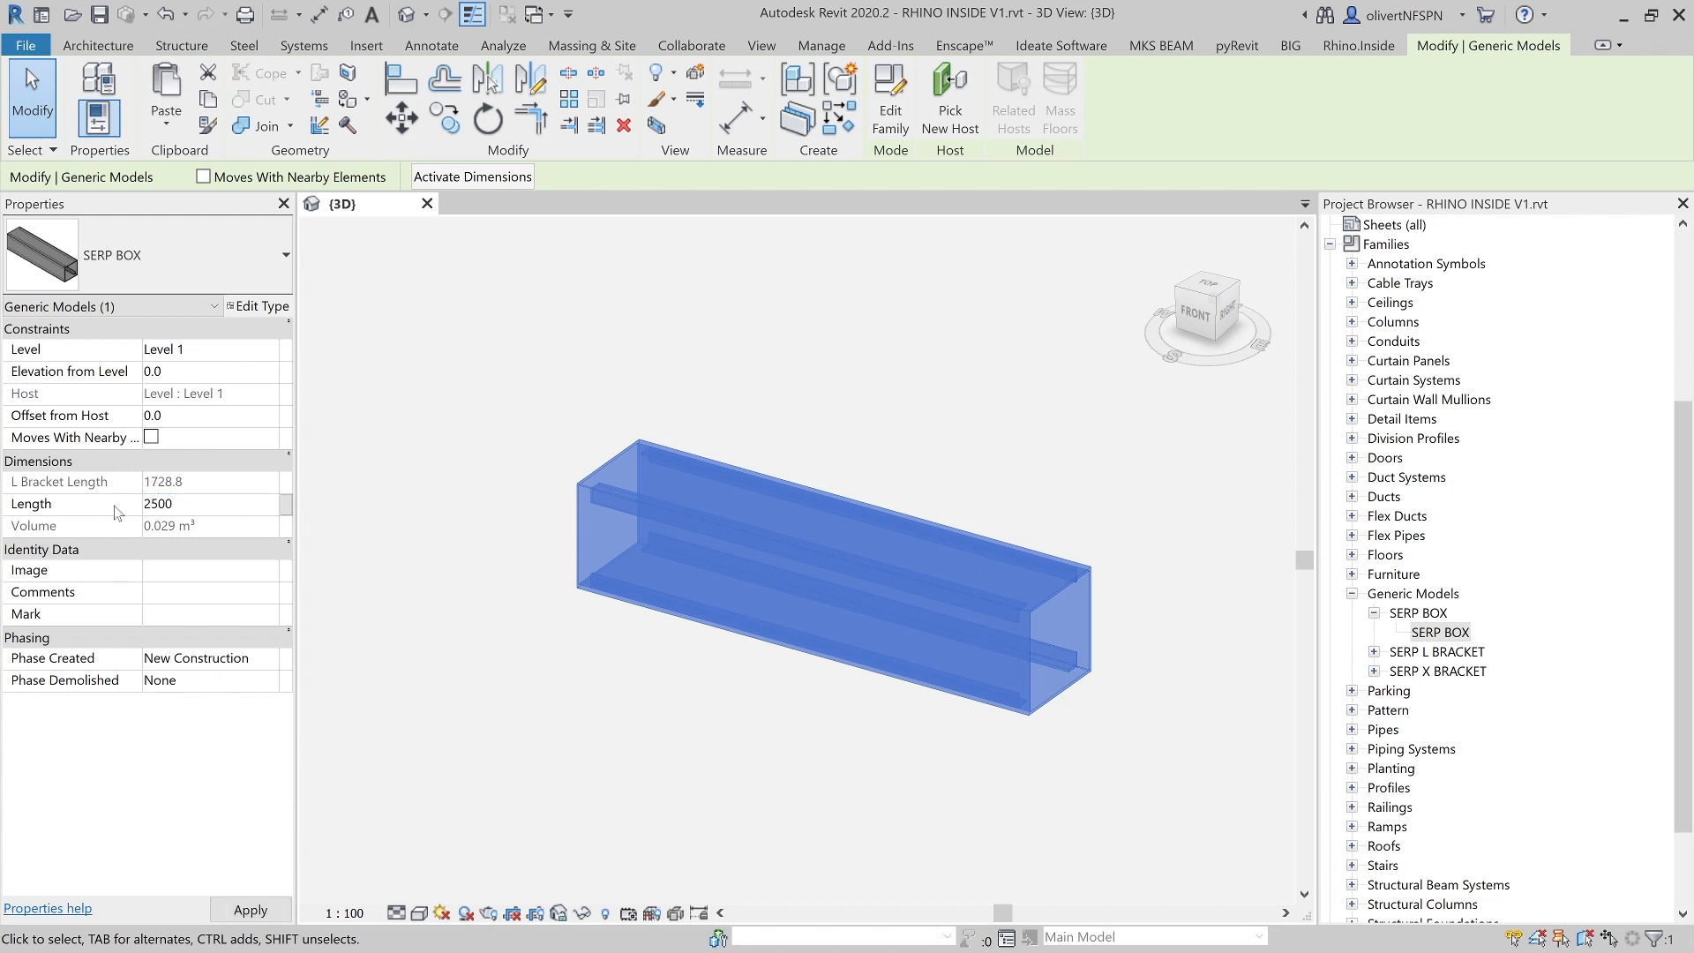
key(Return)
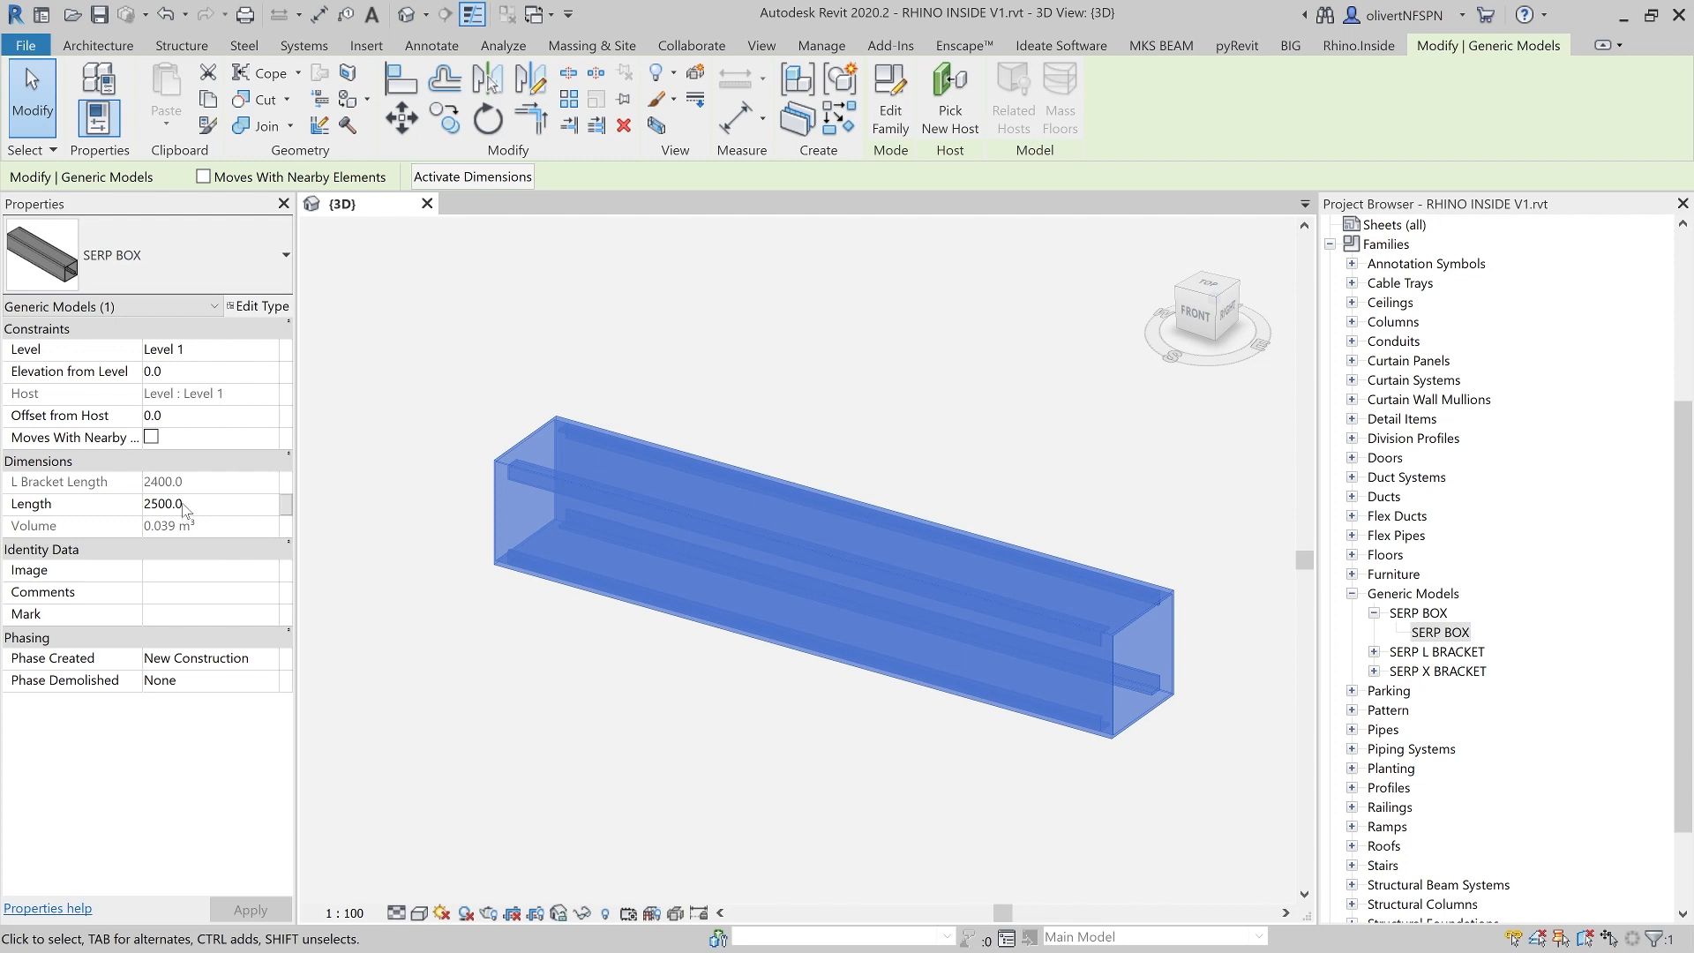
click(204, 511)
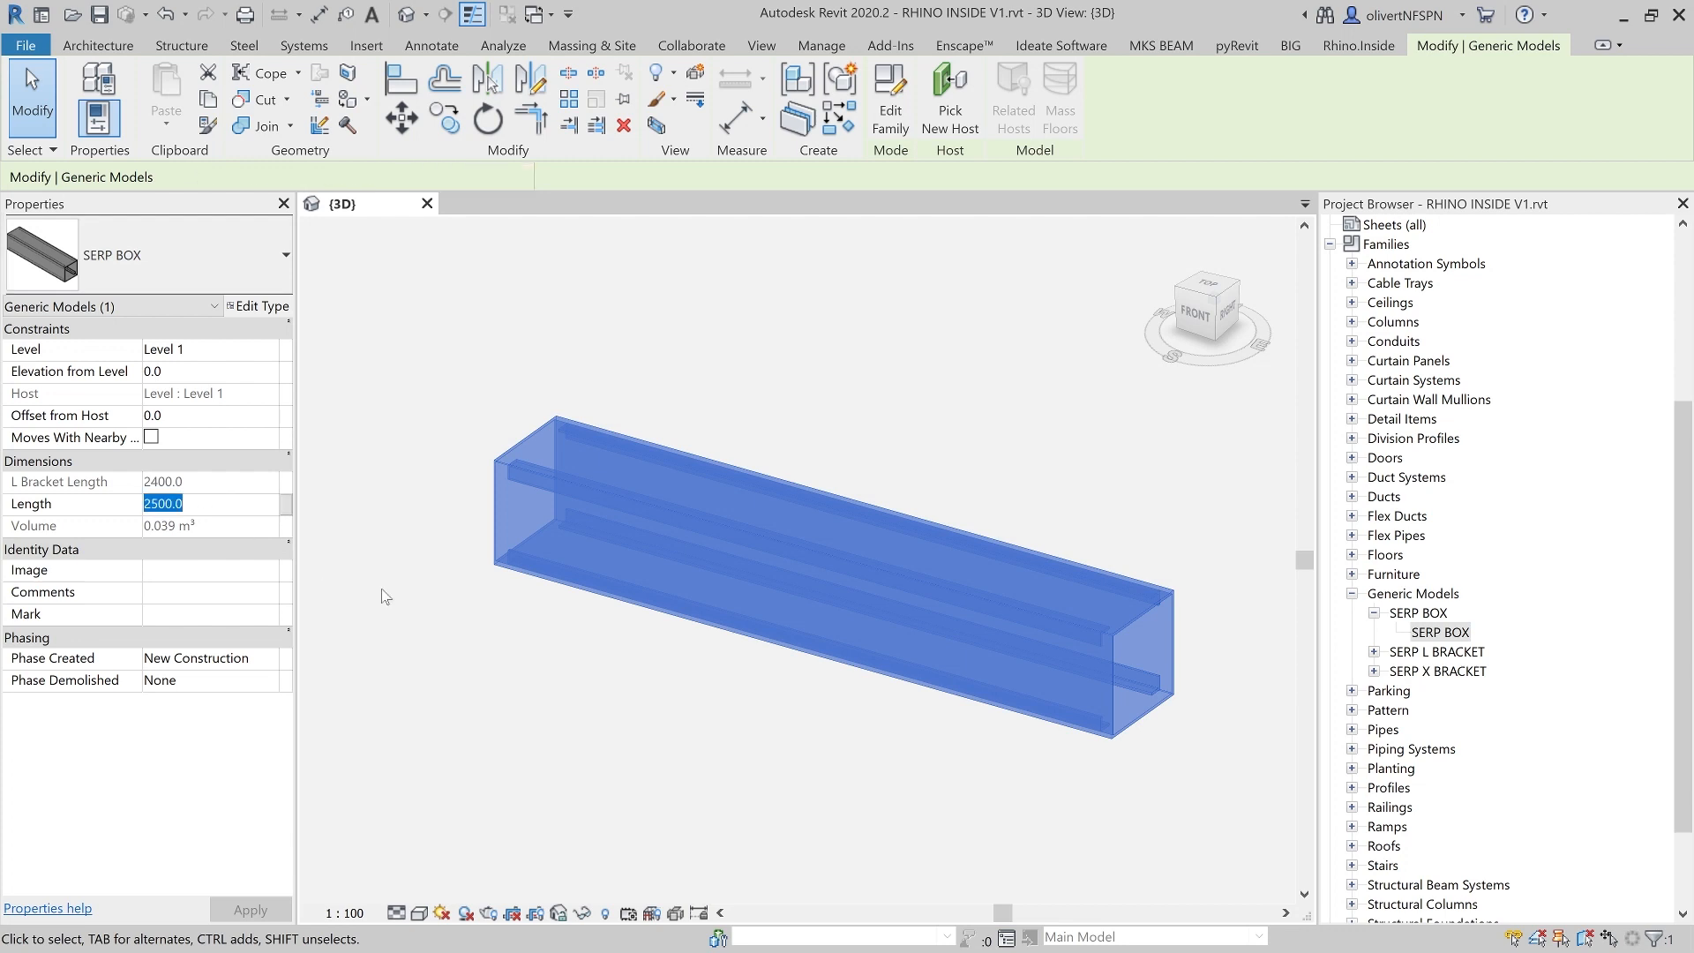
- Place one instance of the SERP X BRACKET family on Level 1 beside the SERP BOX and select it
click(329, 573)
click(1374, 671)
drag(1460, 690, 1050, 744)
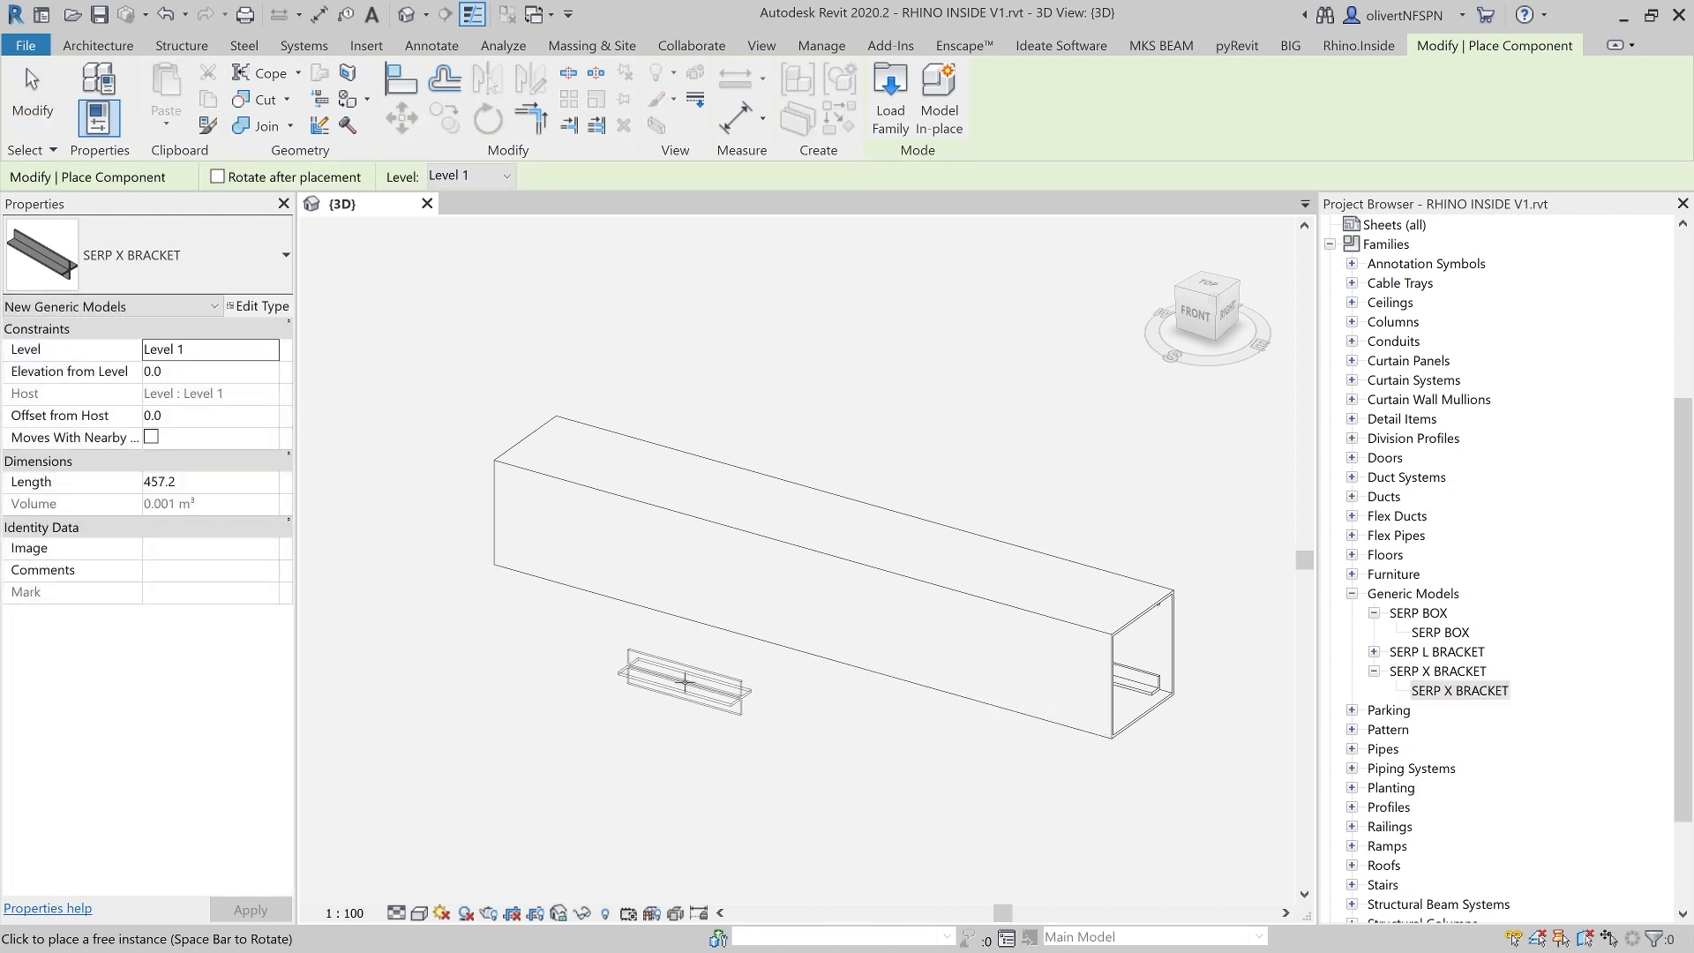
click(685, 682)
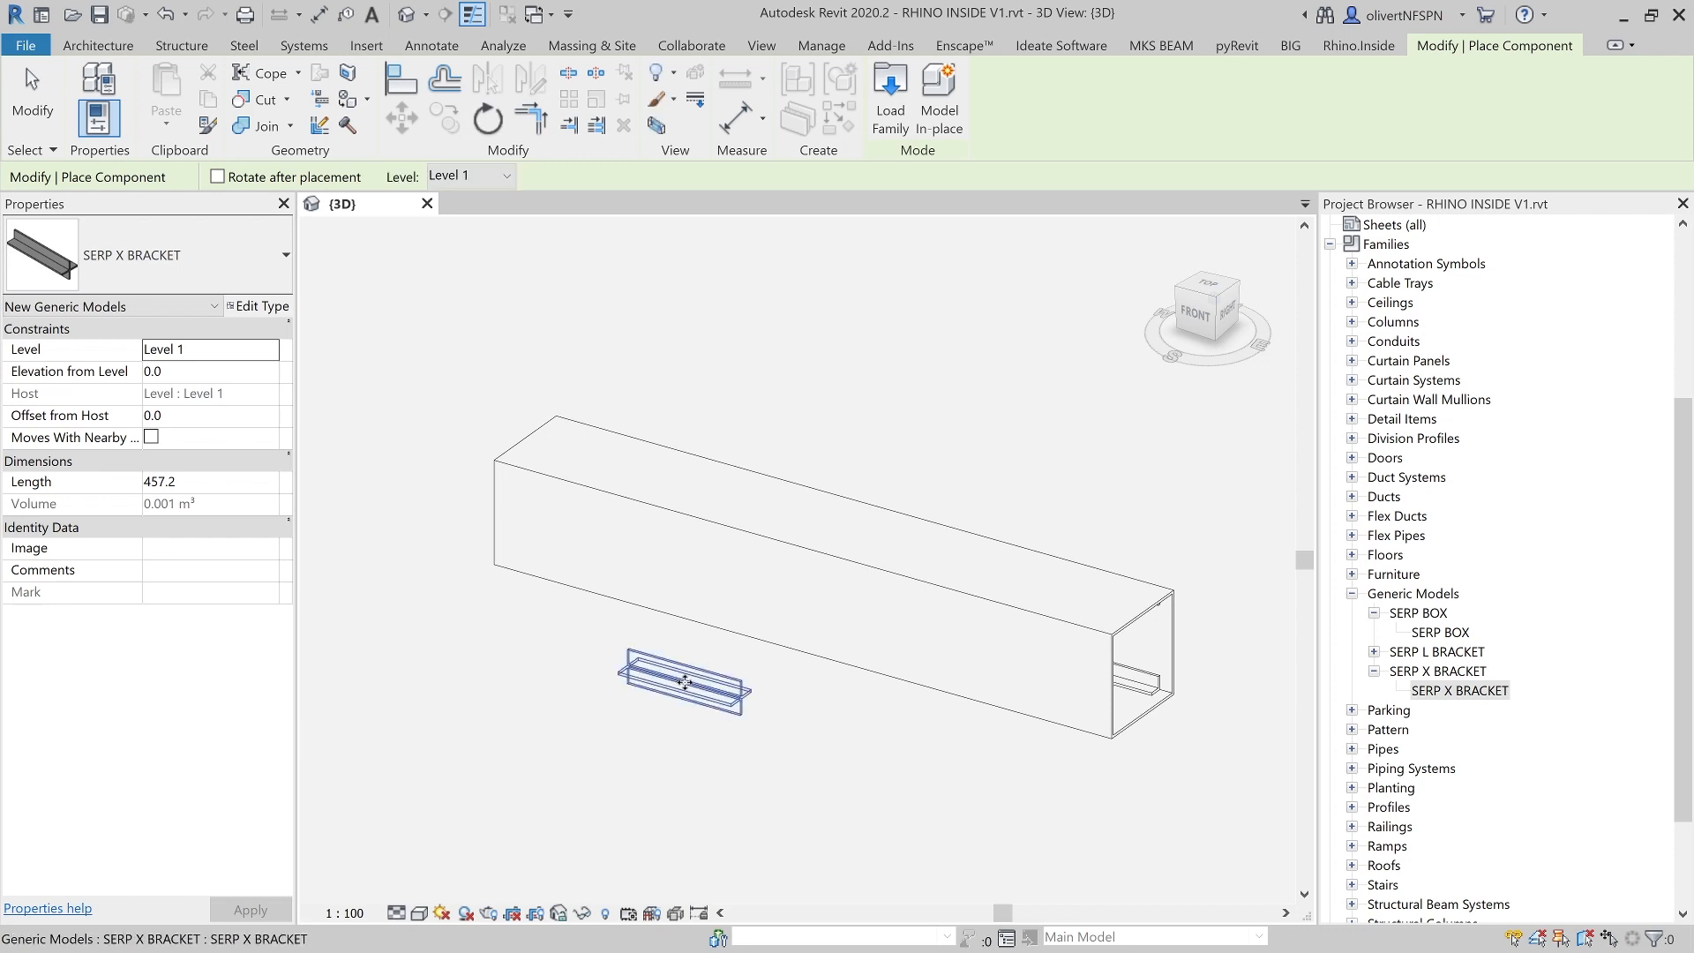
key(Escape)
click(676, 689)
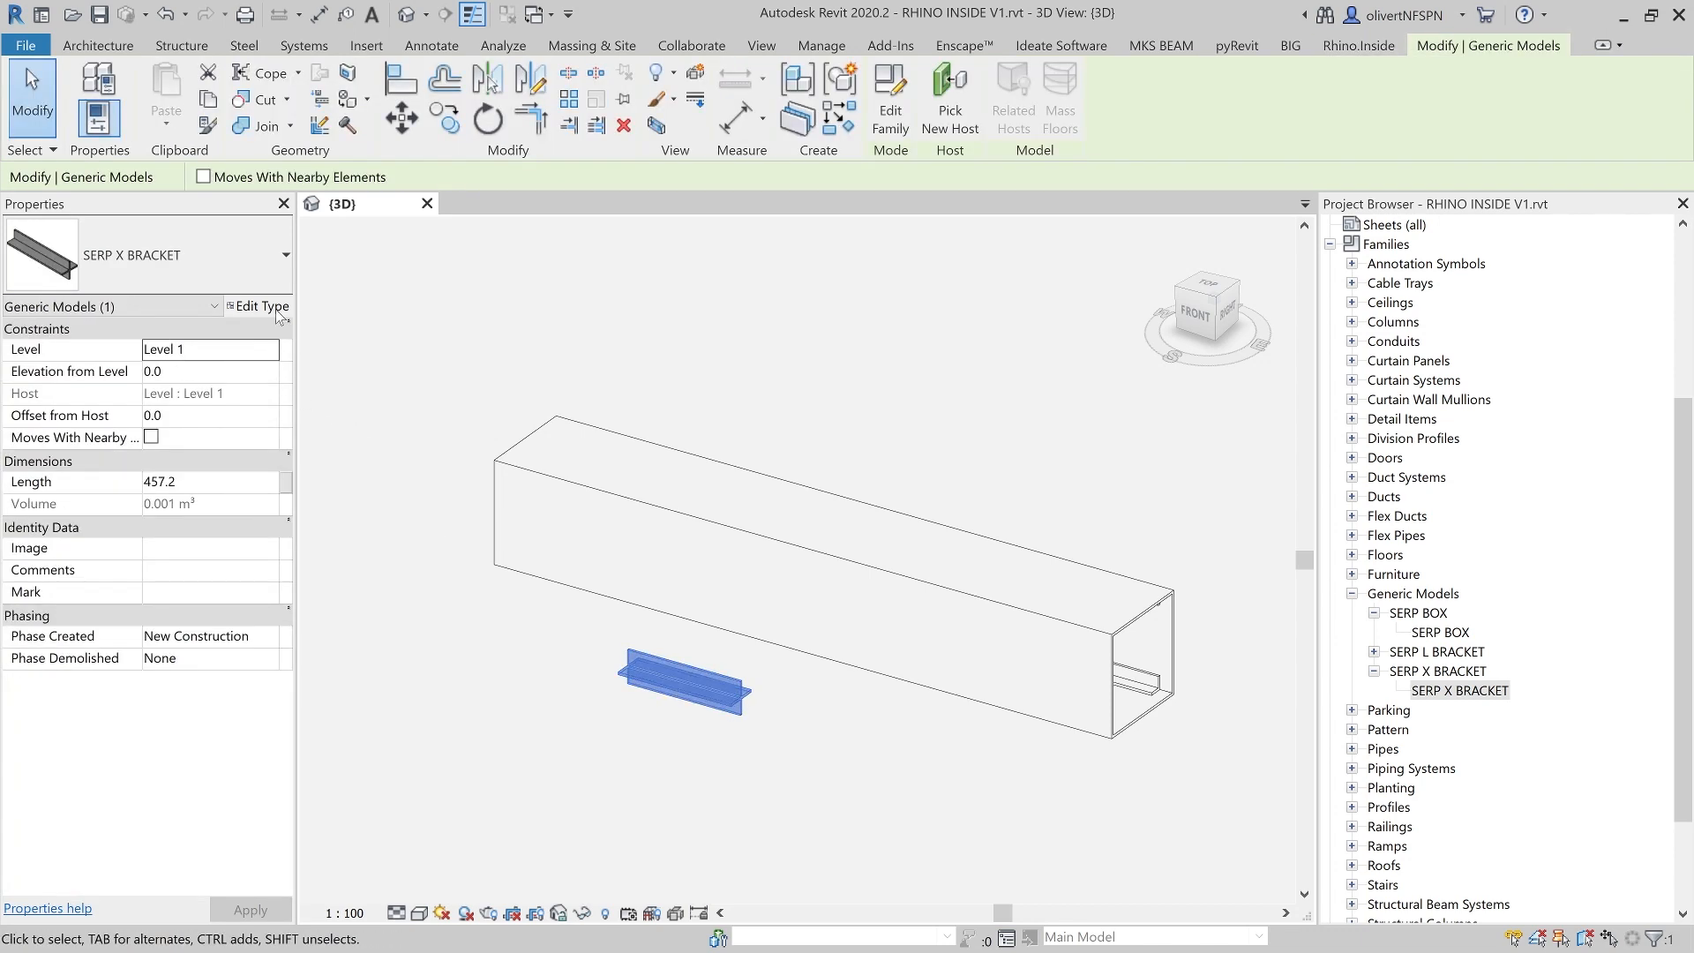
click(594, 719)
mouse_move(631, 715)
shift+middle_down()
mouse_move(518, 670)
mouse_move(518, 654)
mouse_move(613, 712)
mouse_move(653, 691)
shift+middle_up()
click(654, 699)
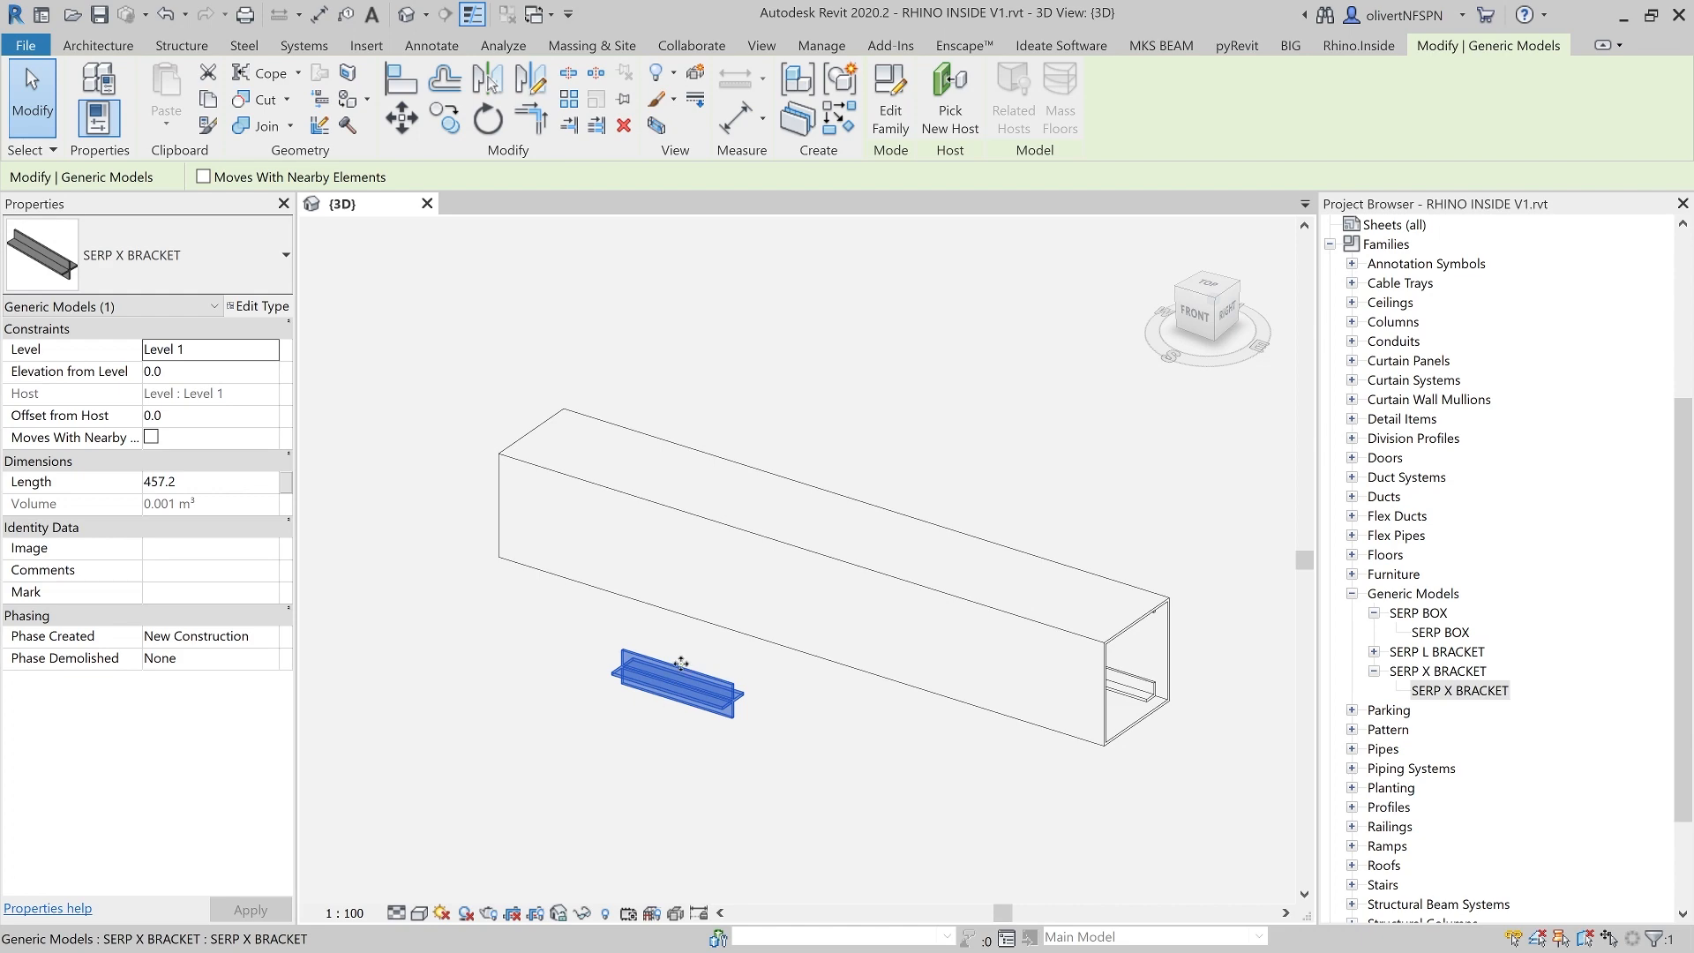
ctrl+click(735, 632)
key(Escape)
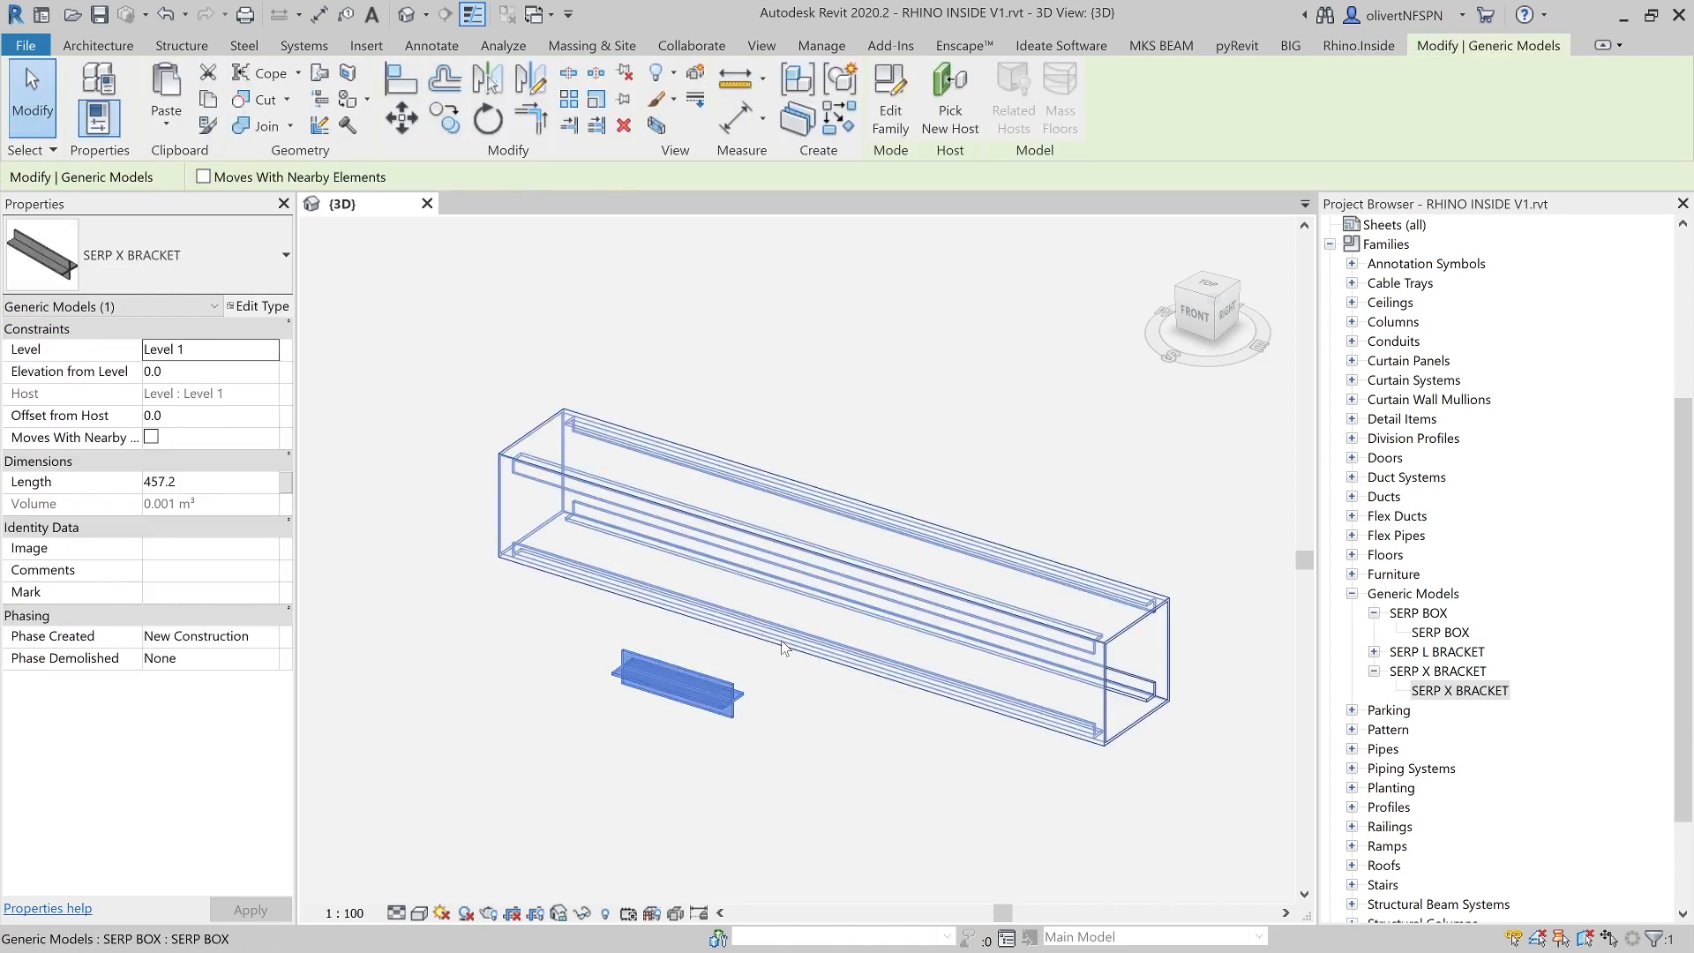
ctrl+click(782, 648)
key(Escape)
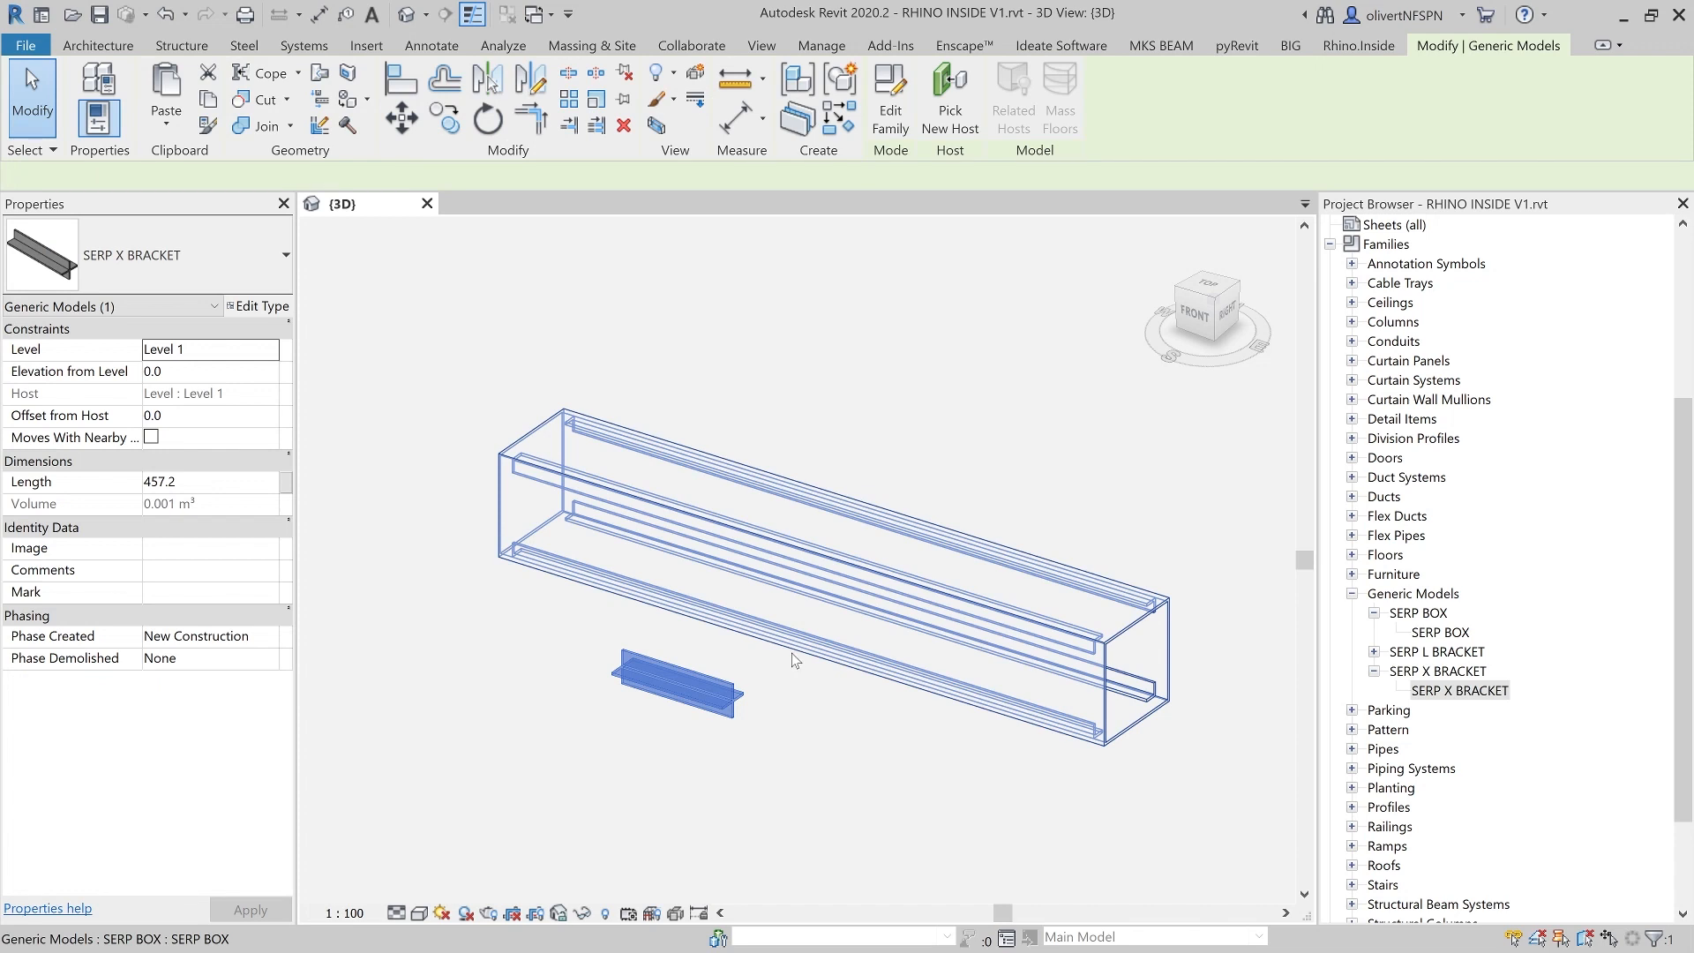
ctrl+click(792, 654)
key(Escape)
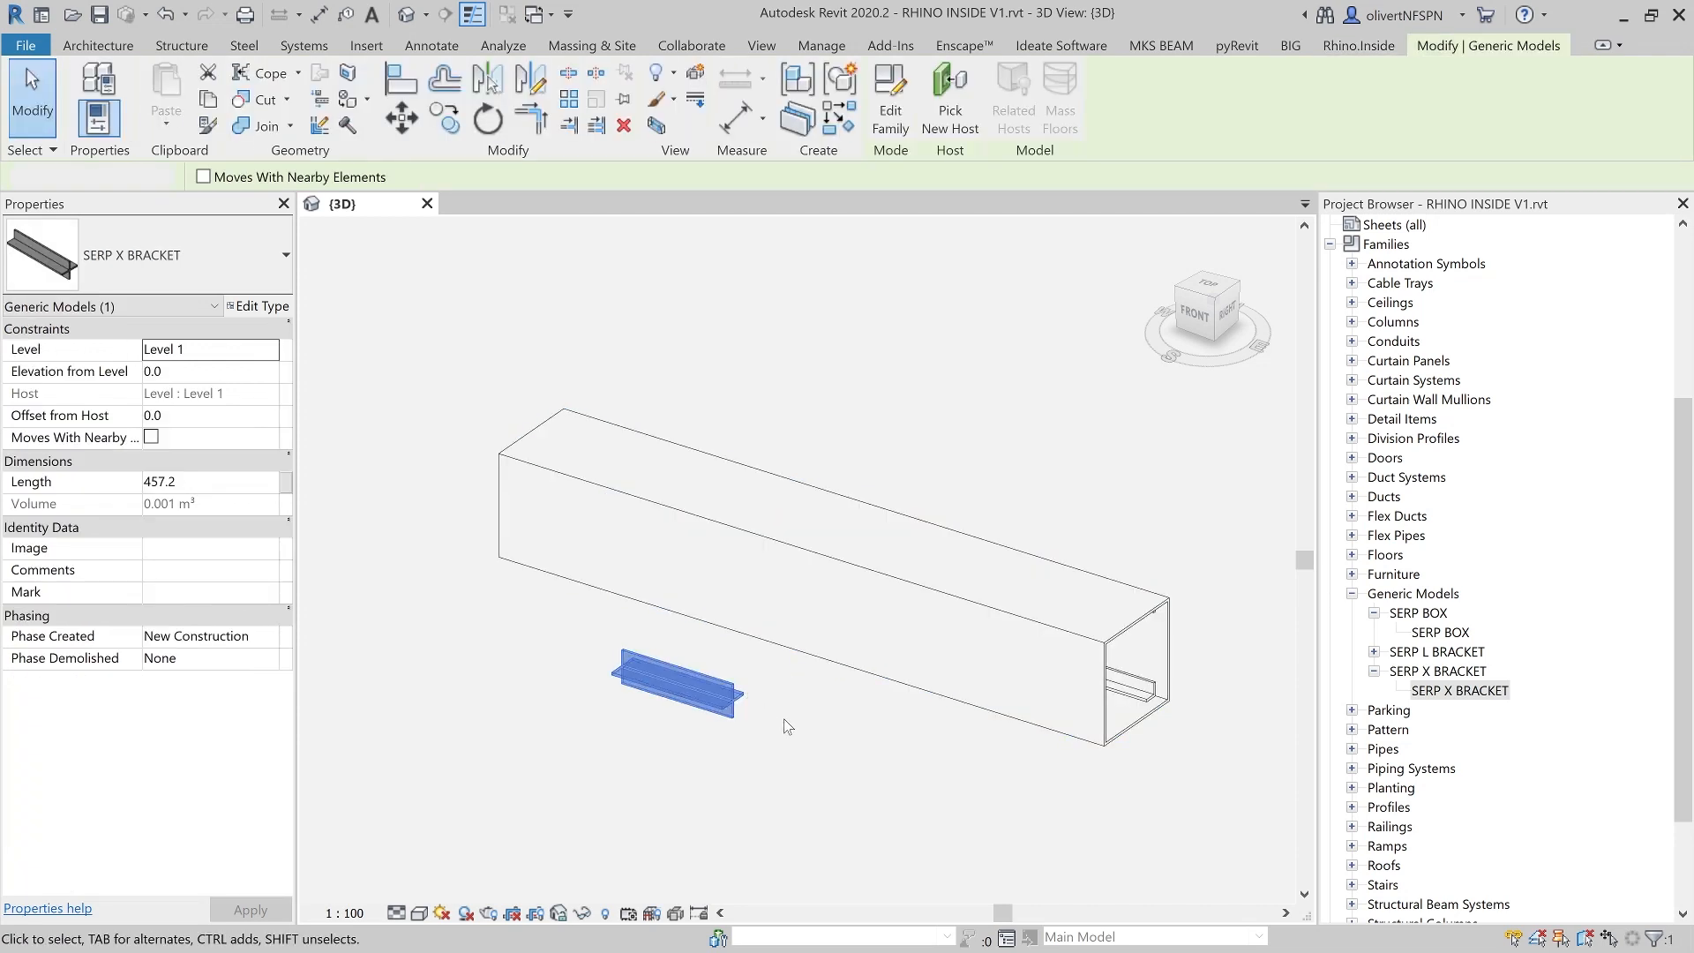
key(Escape)
- Delete both the SERP BOX and the SERP X BRACKET instances from the 3D view
scroll(785, 717, down, 3)
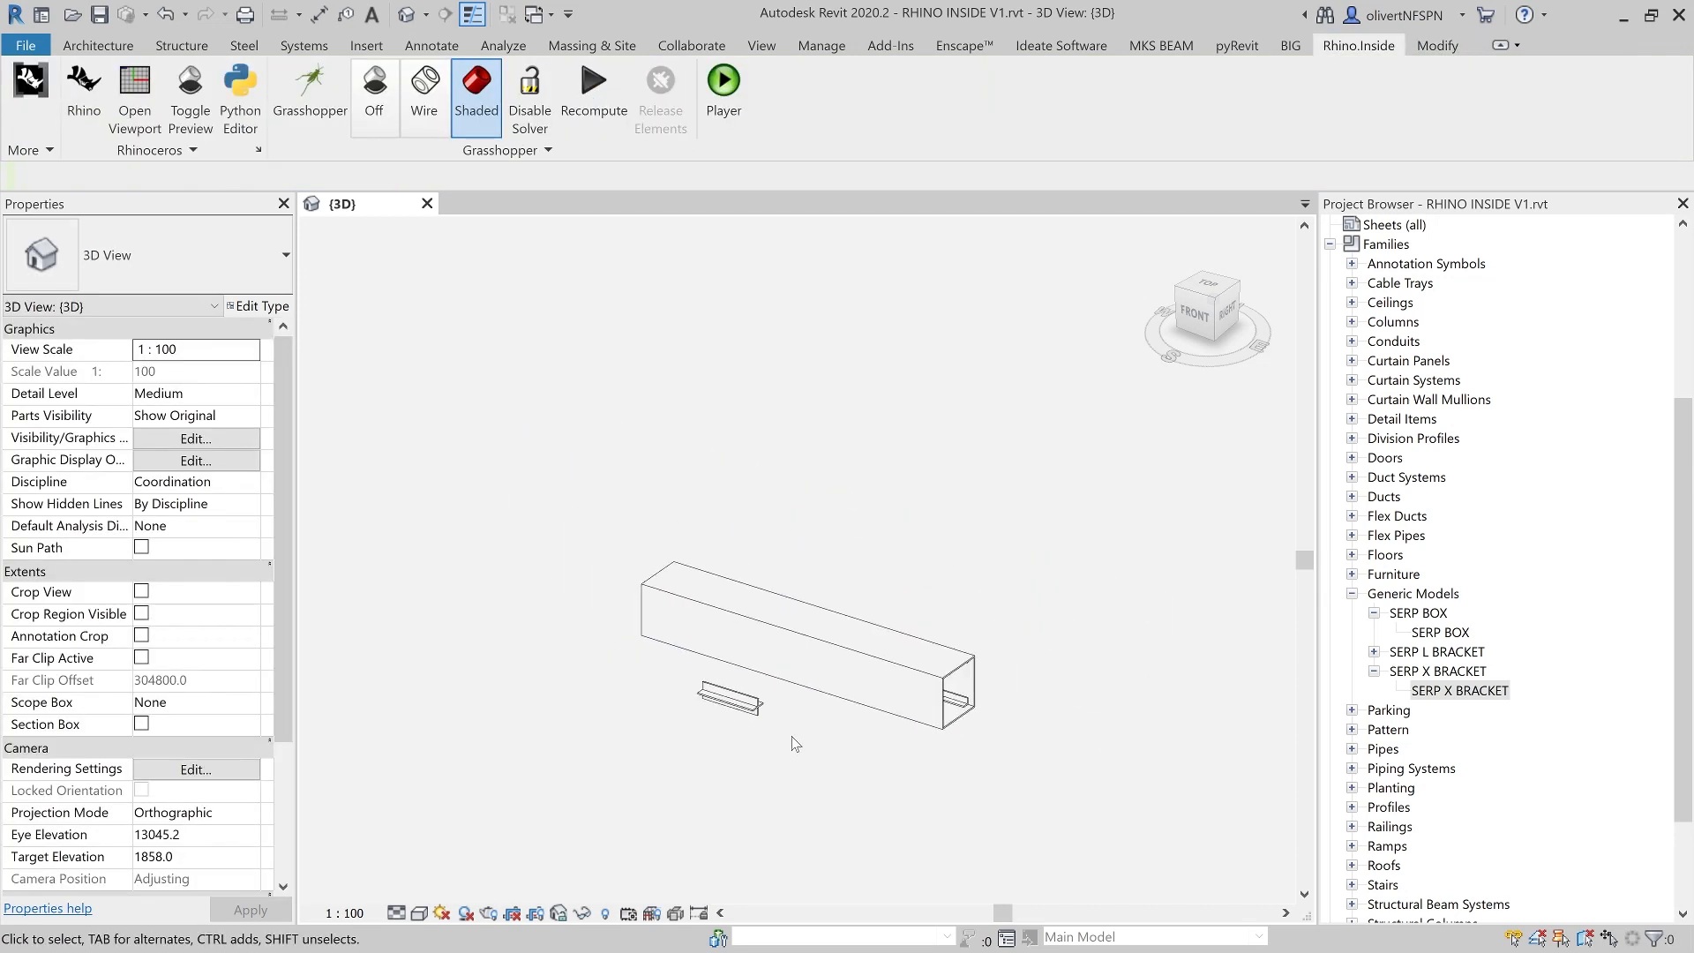
click(757, 703)
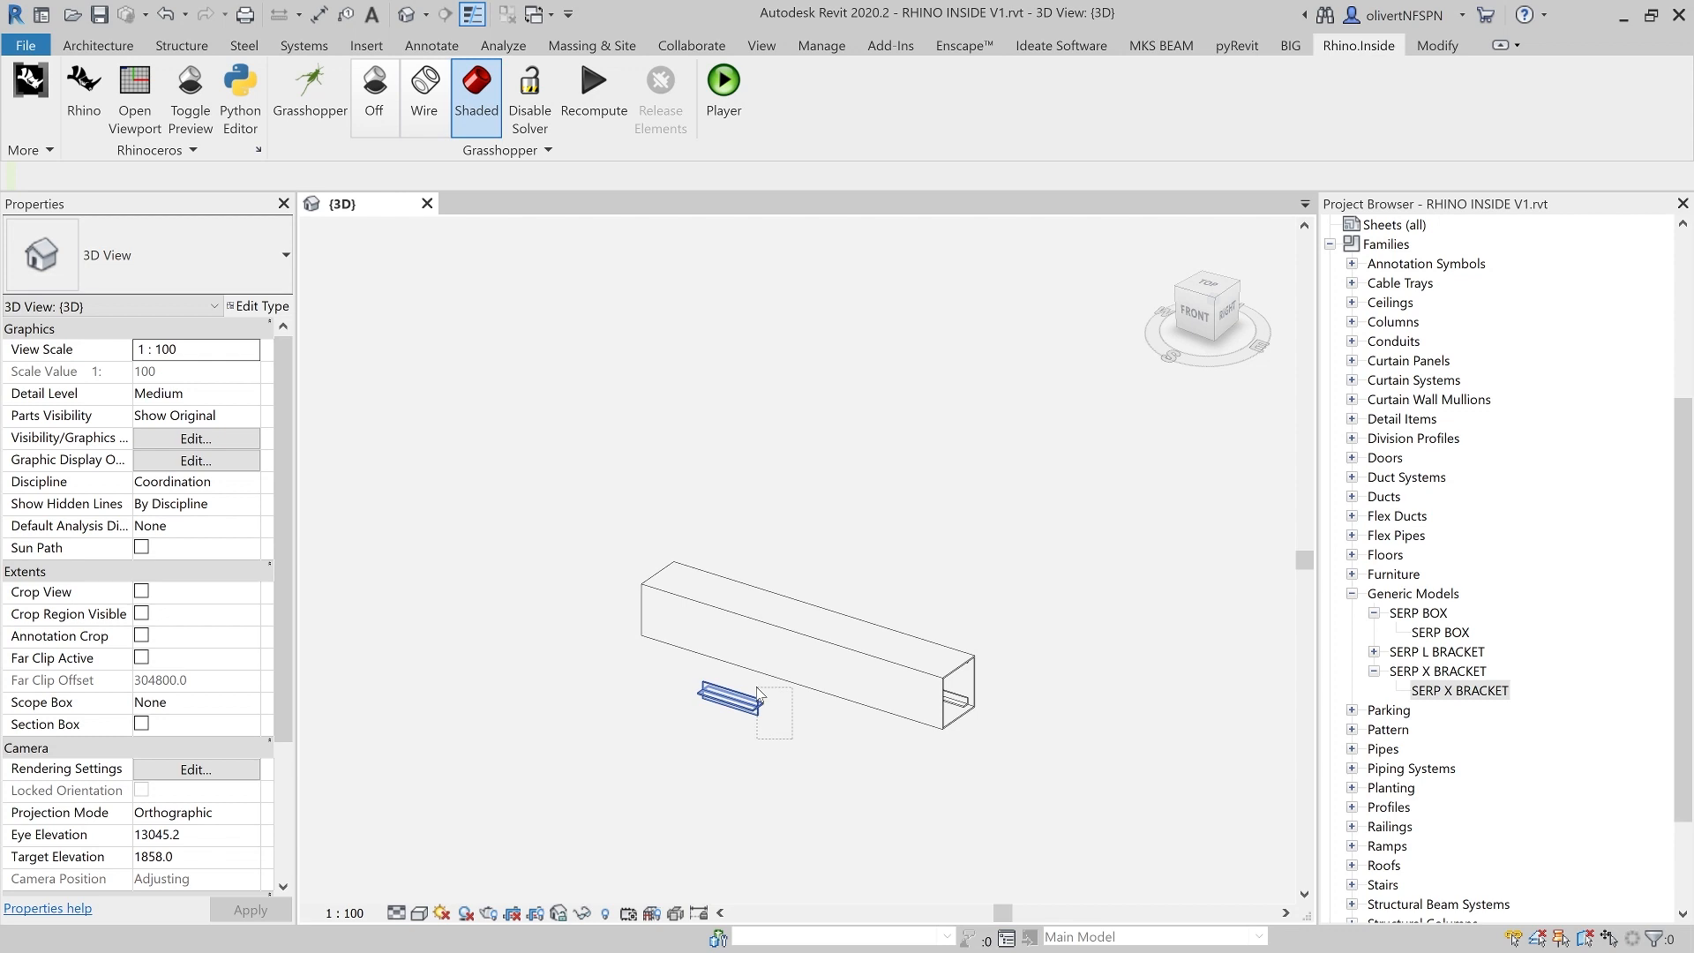
ctrl+click(747, 677)
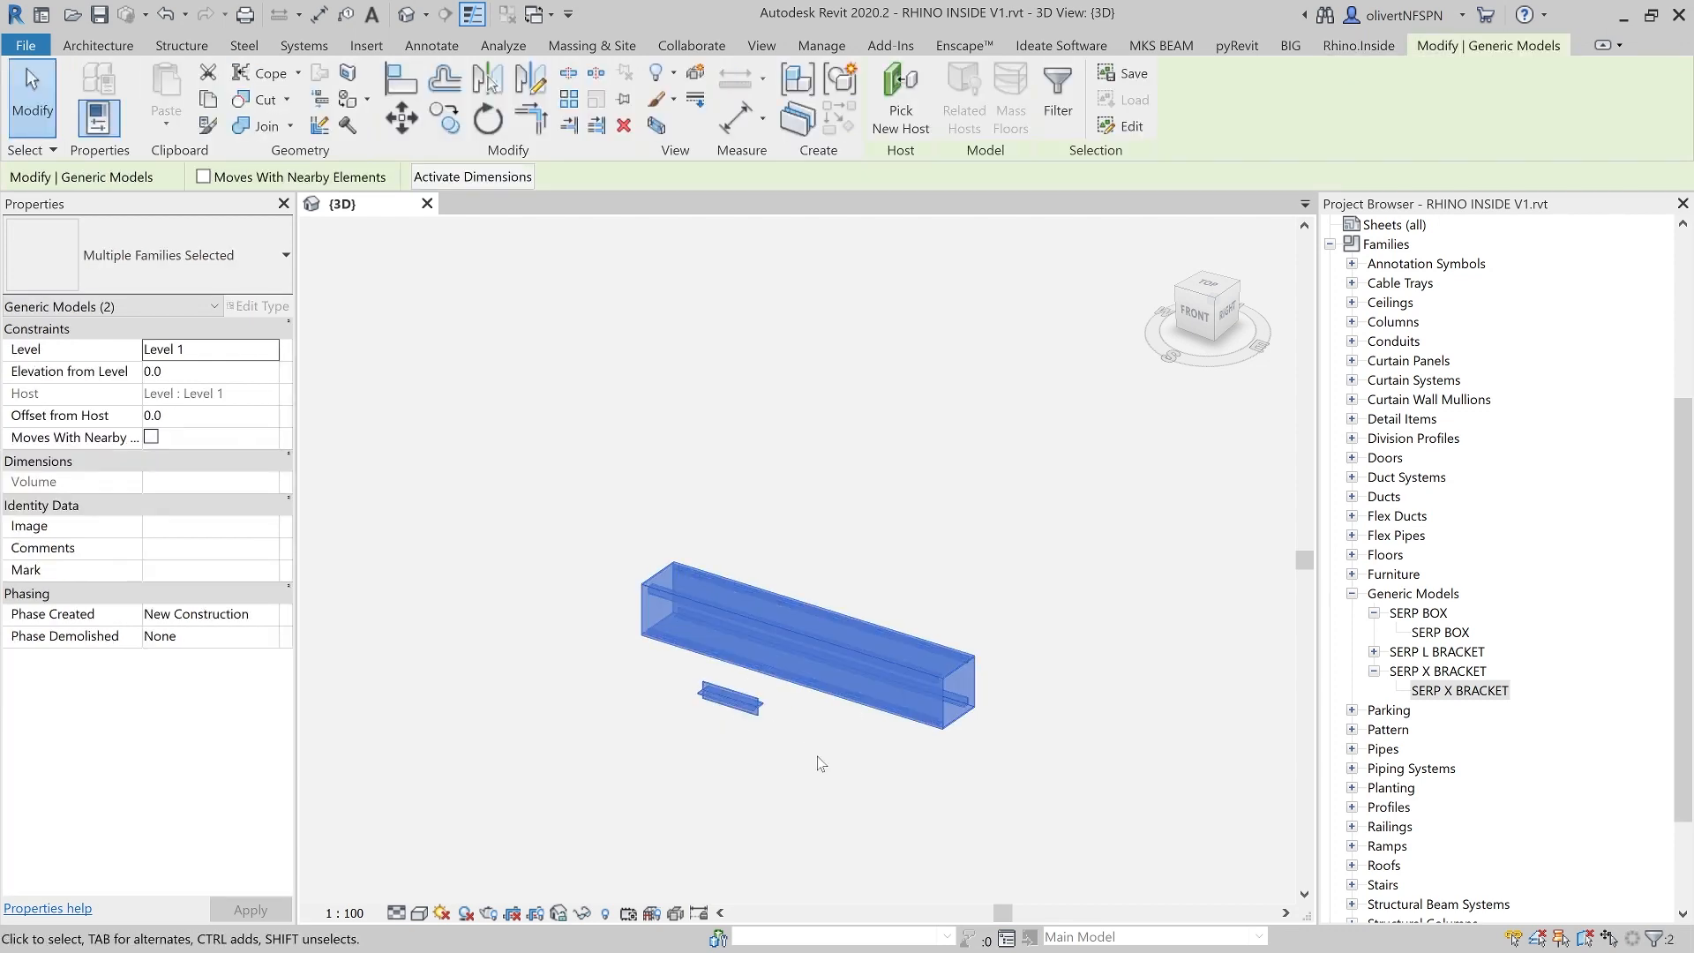
scroll(818, 756, down, 5)
middle_drag(720, 637, 761, 622)
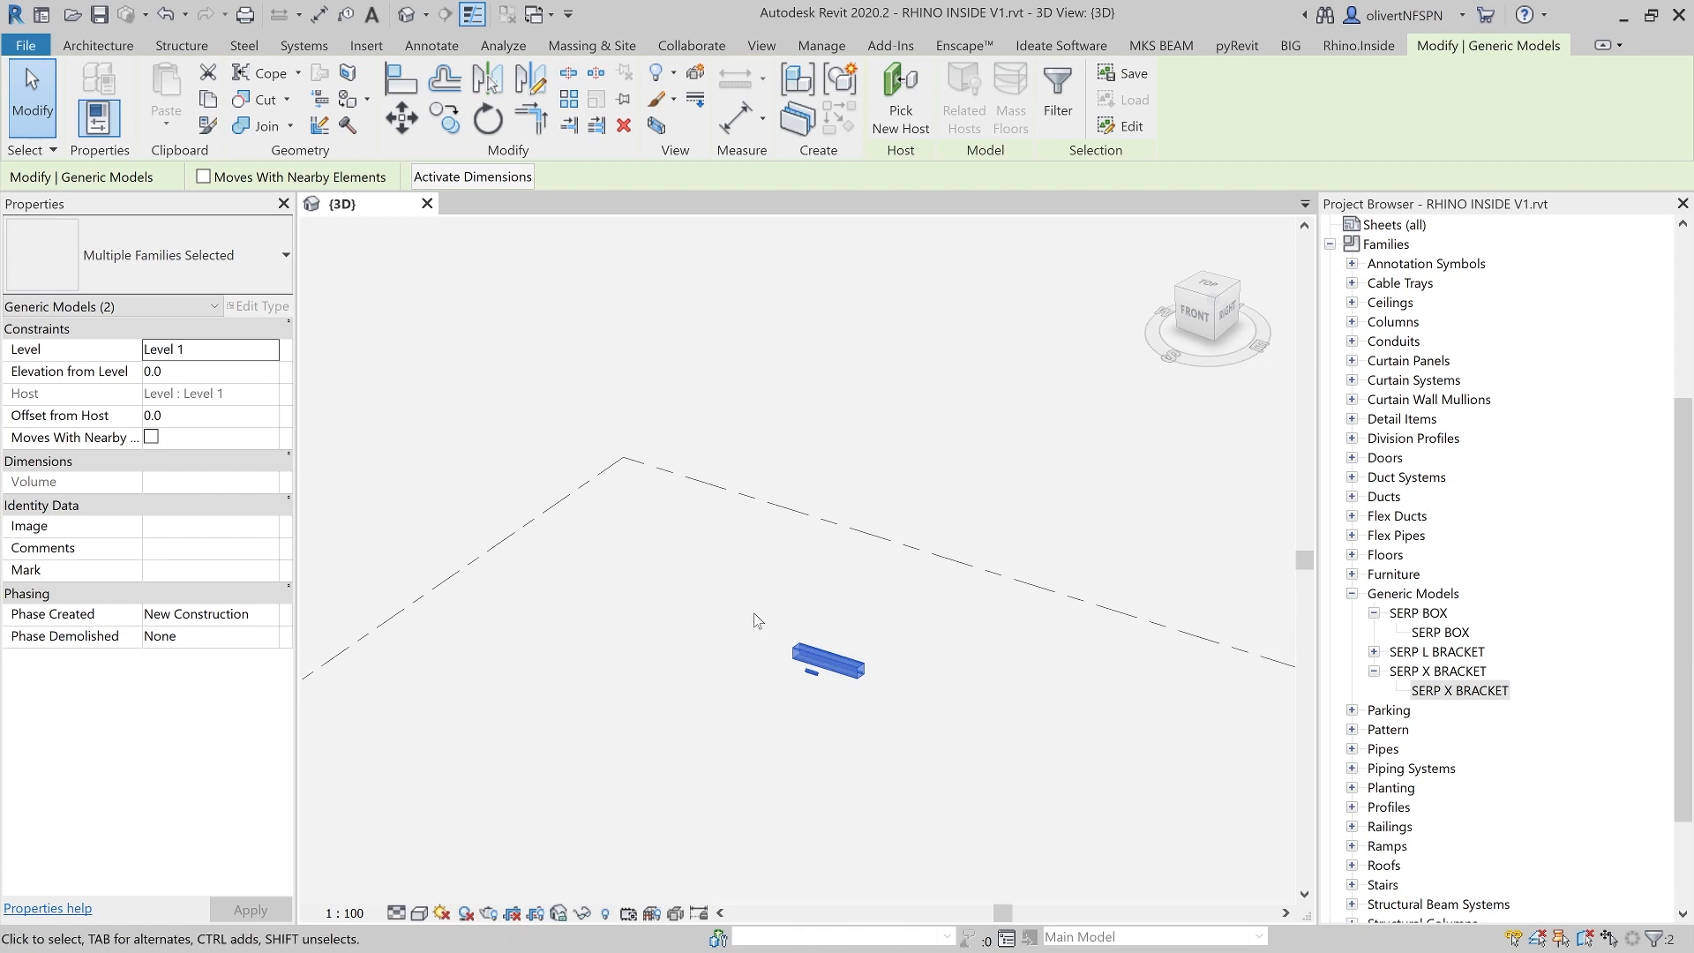
key(Delete)
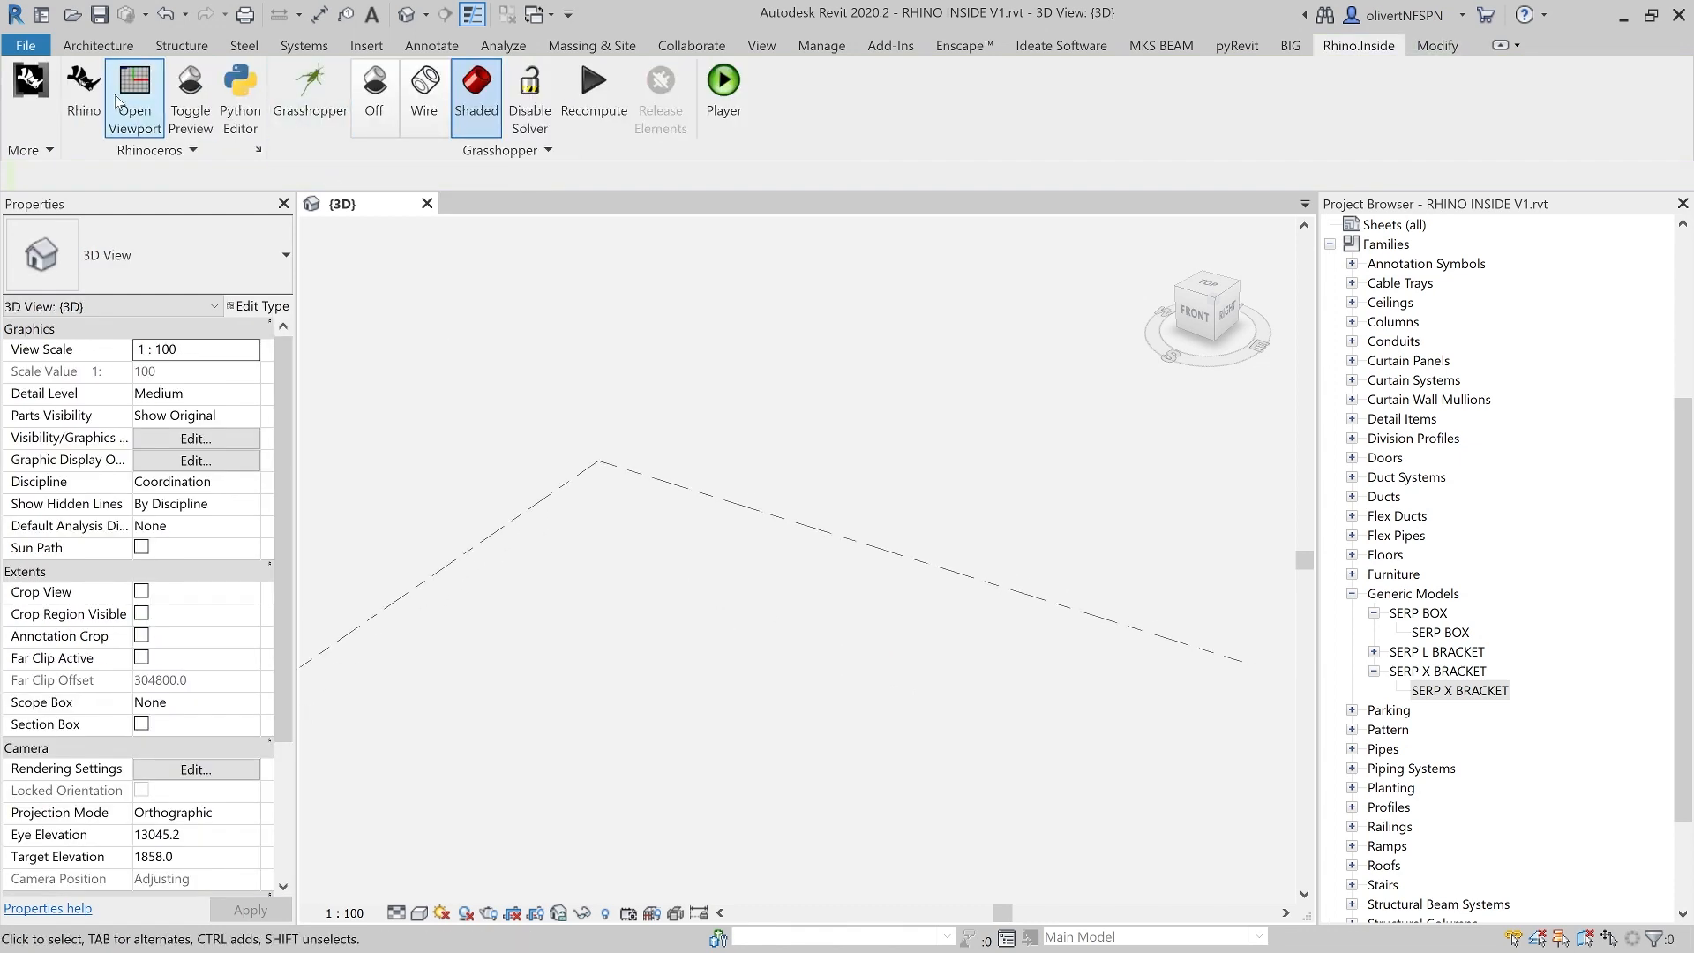
- Open Rhino through Rhino.Inside, launch Grasshopper from it and arrange the two windows over Revit
click(84, 93)
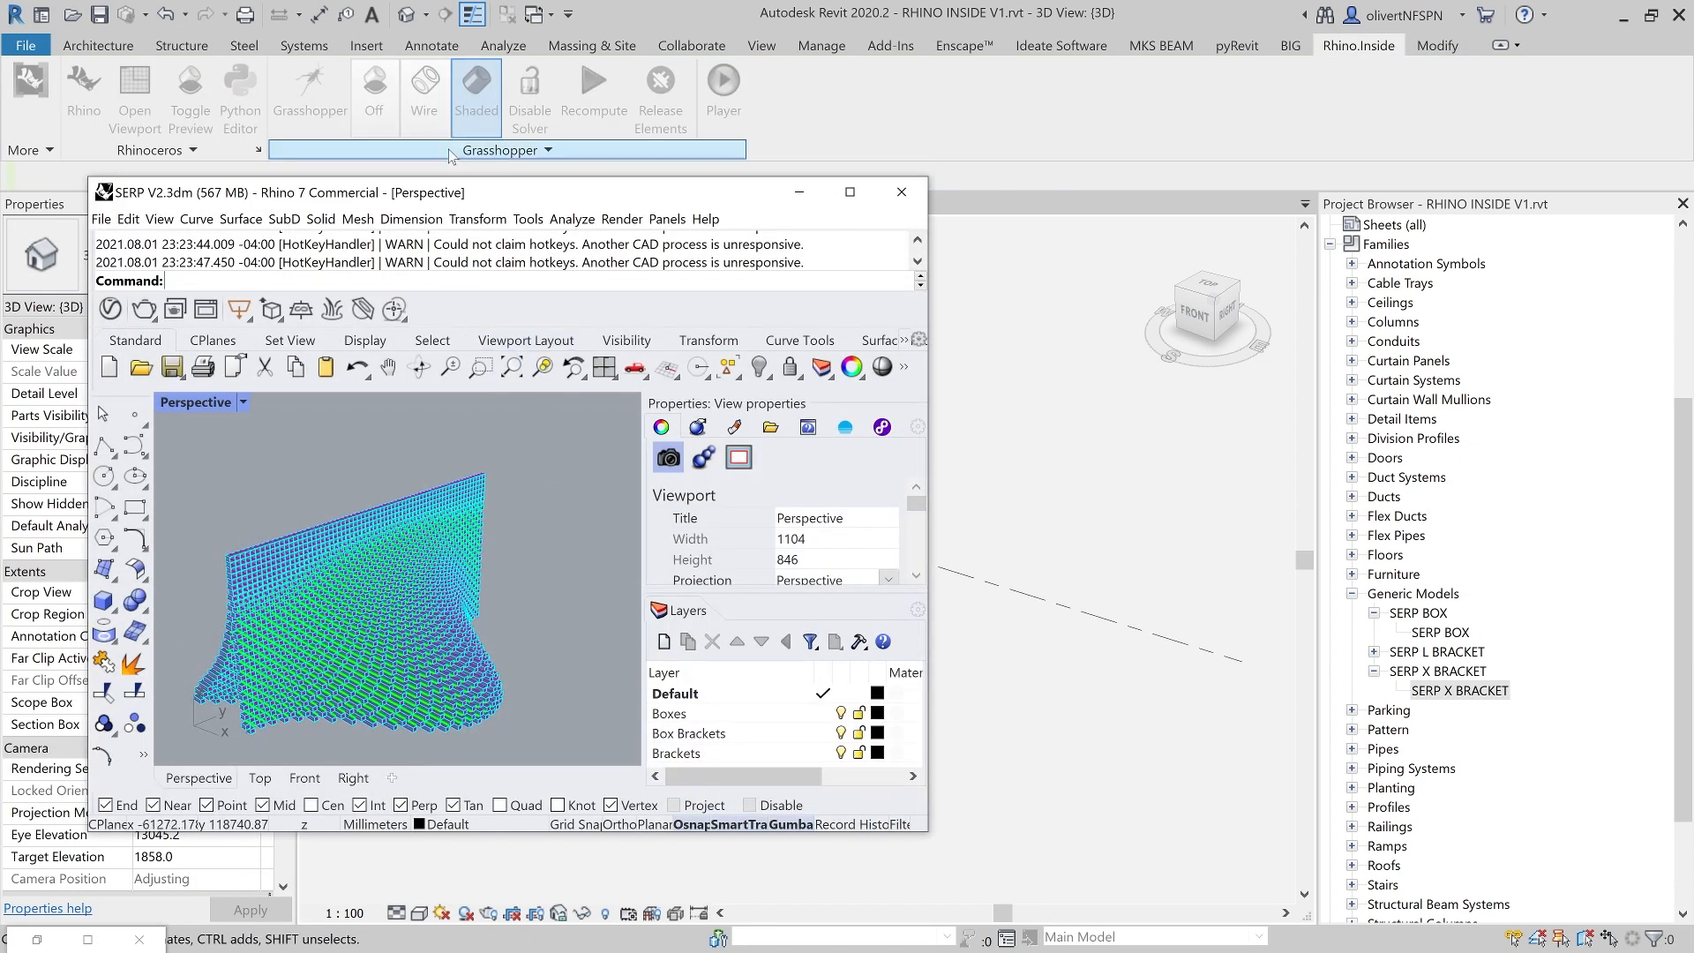
drag(511, 192, 452, 43)
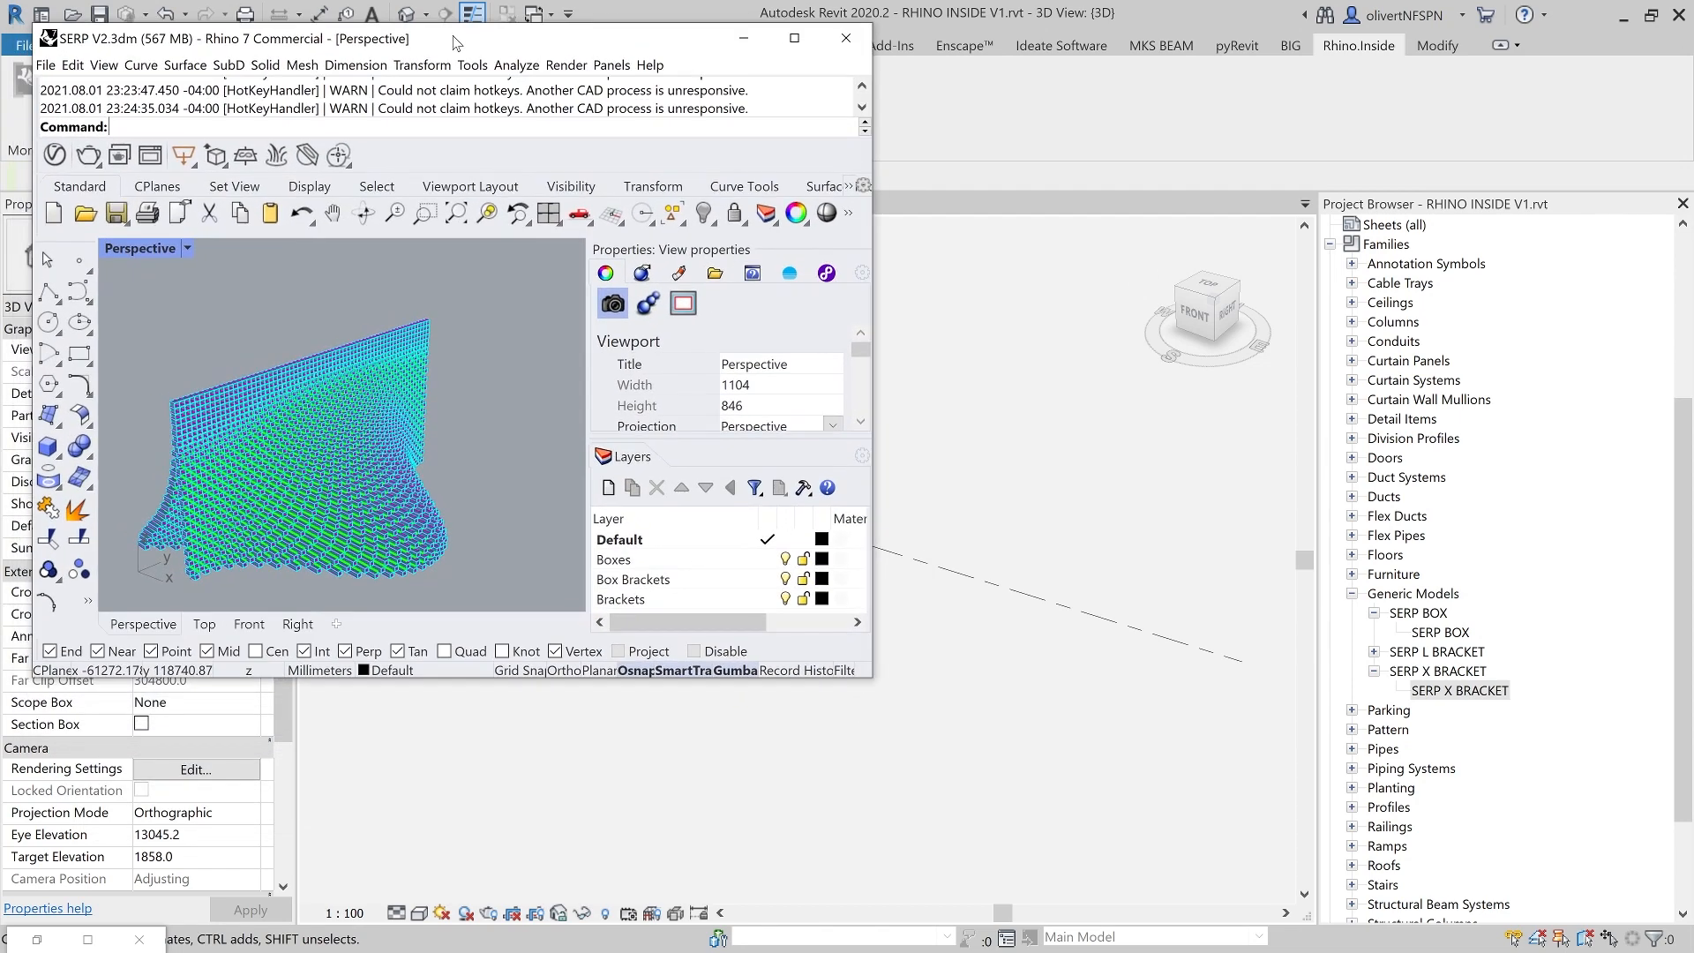
text(Grasshopper)
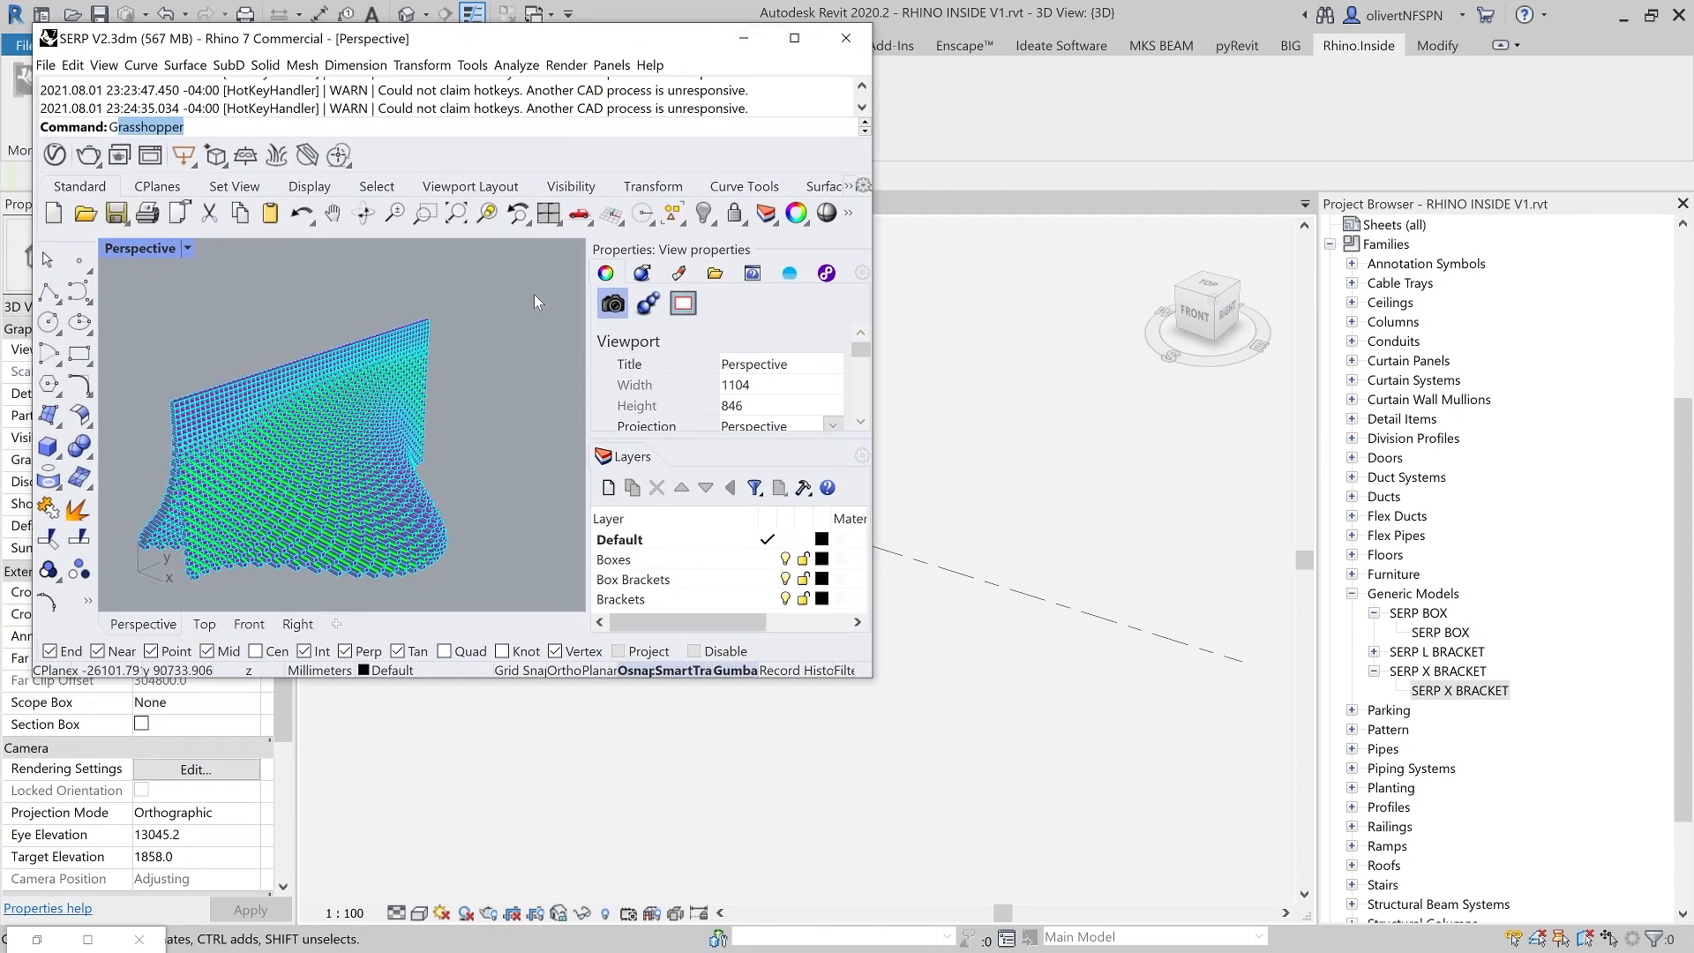
key(Return)
drag(932, 262, 837, 209)
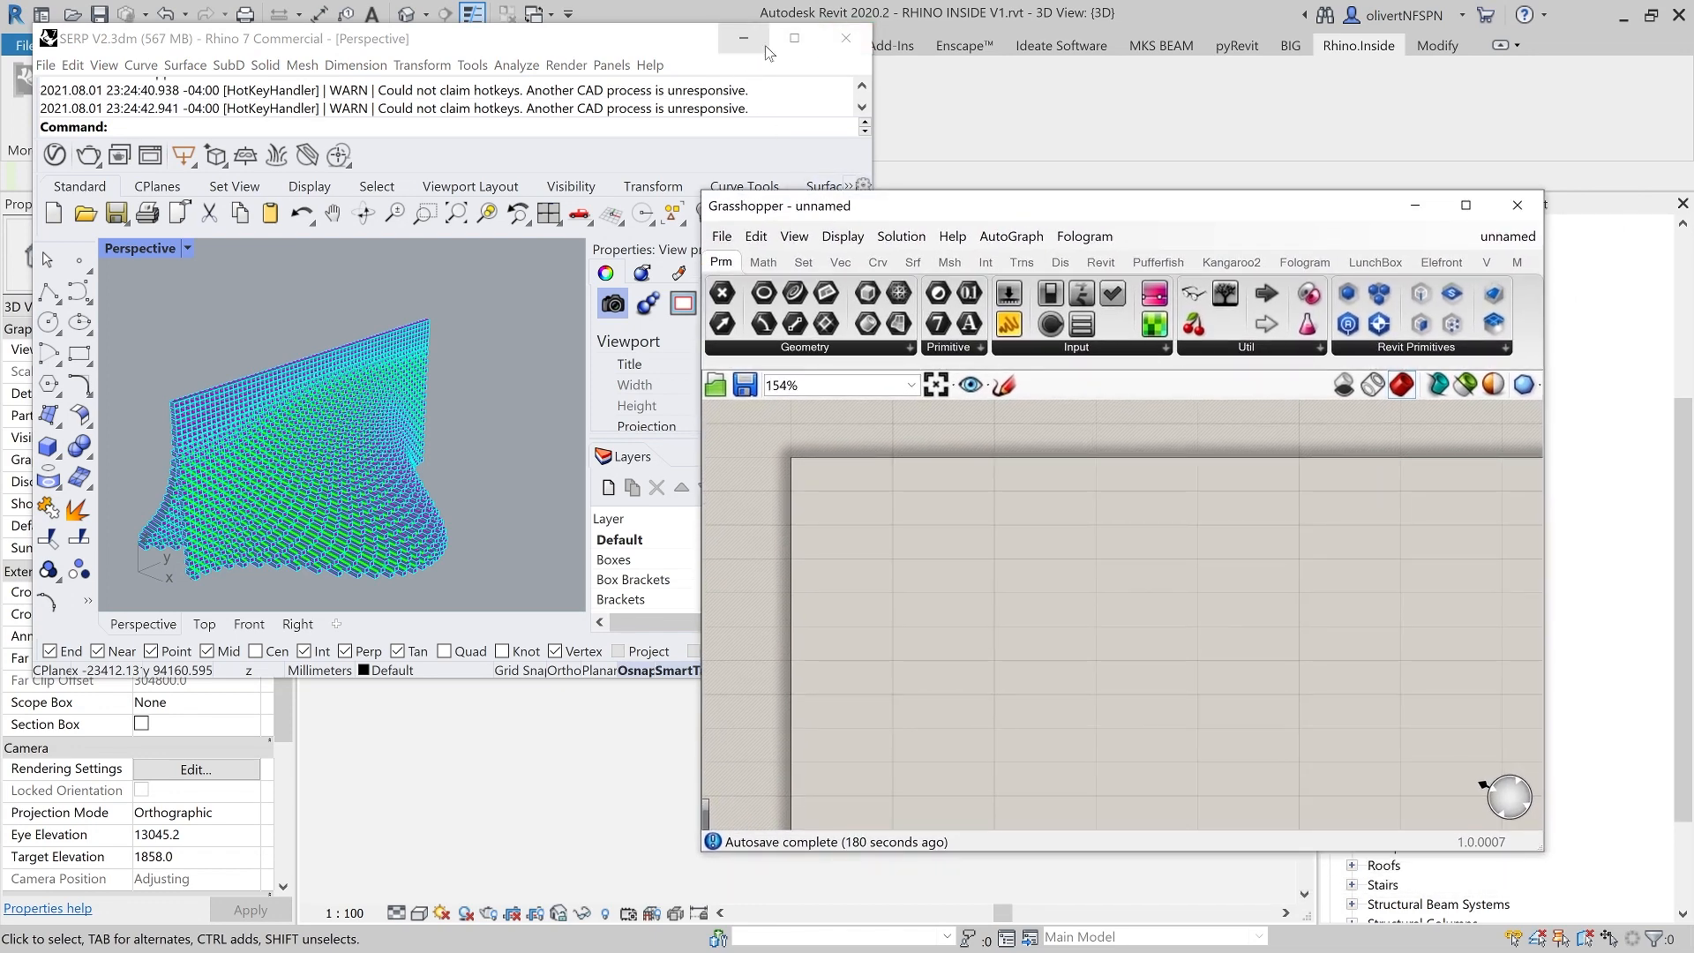
- Add a Bifocals component near the upper corner of the empty Grasshopper canvas
drag(1213, 288, 861, 516)
click(924, 530)
scroll(924, 529, down, 1)
right_drag(945, 570, 925, 564)
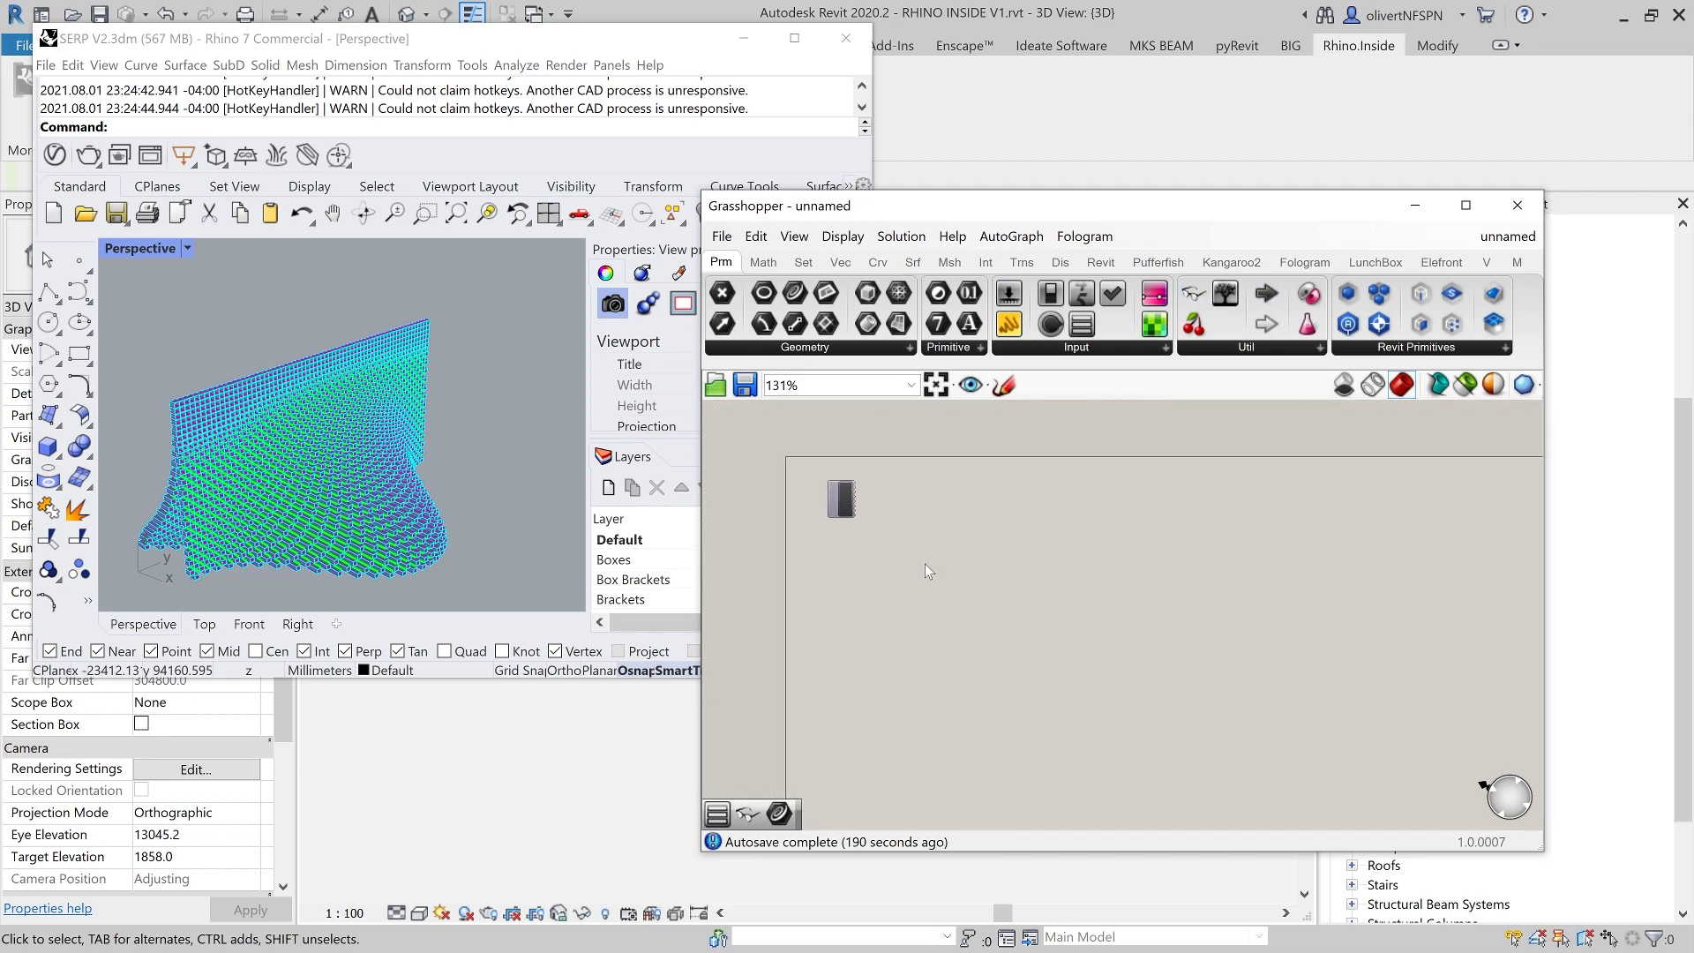
scroll(925, 564, up, 1)
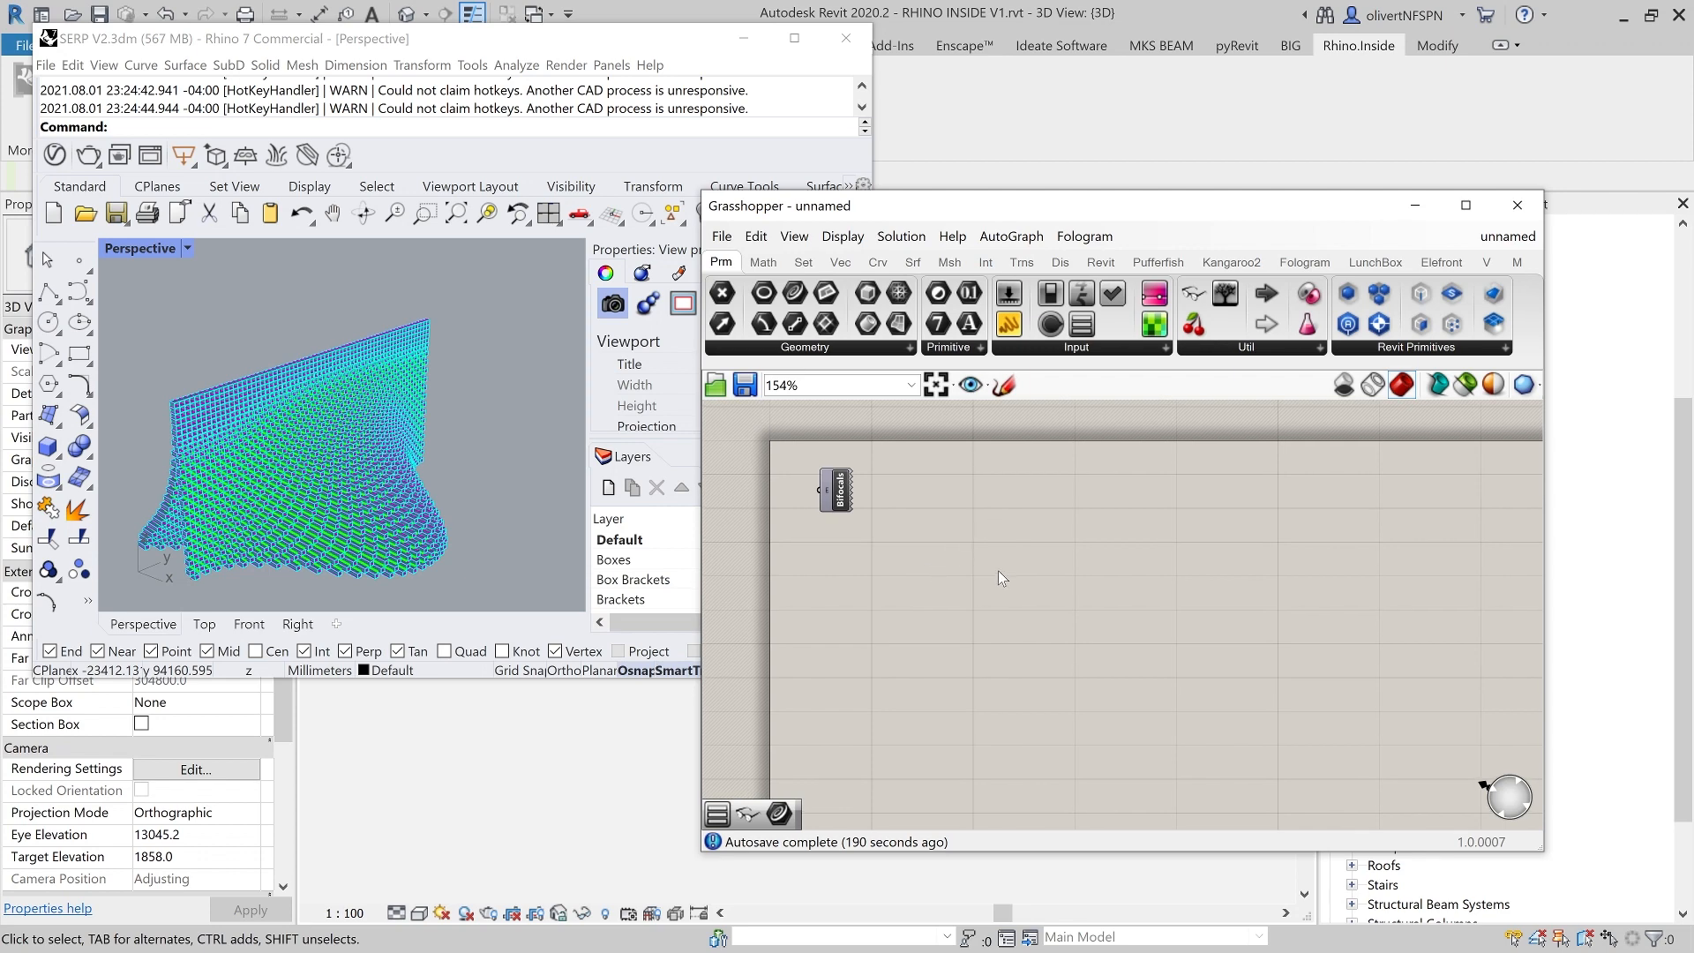
- Add a Reference by Layer component to the canvas below Bifocals, leaving room before its input
double_click(957, 624)
text(REF)
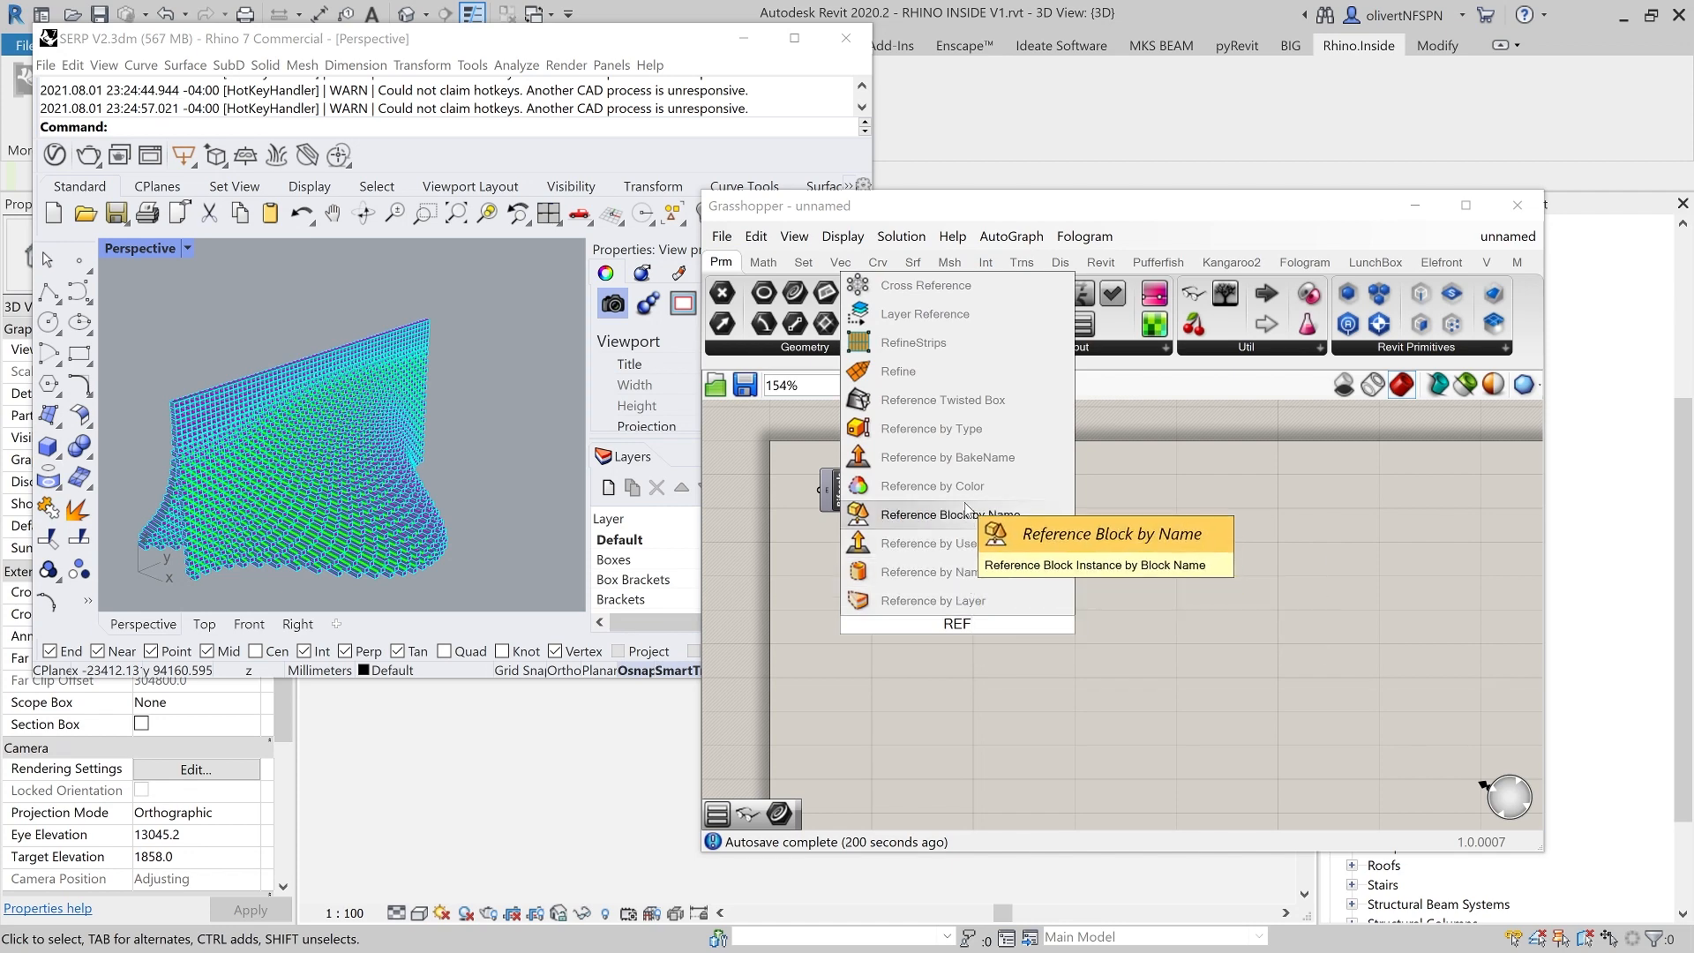
click(980, 602)
drag(958, 623, 1046, 623)
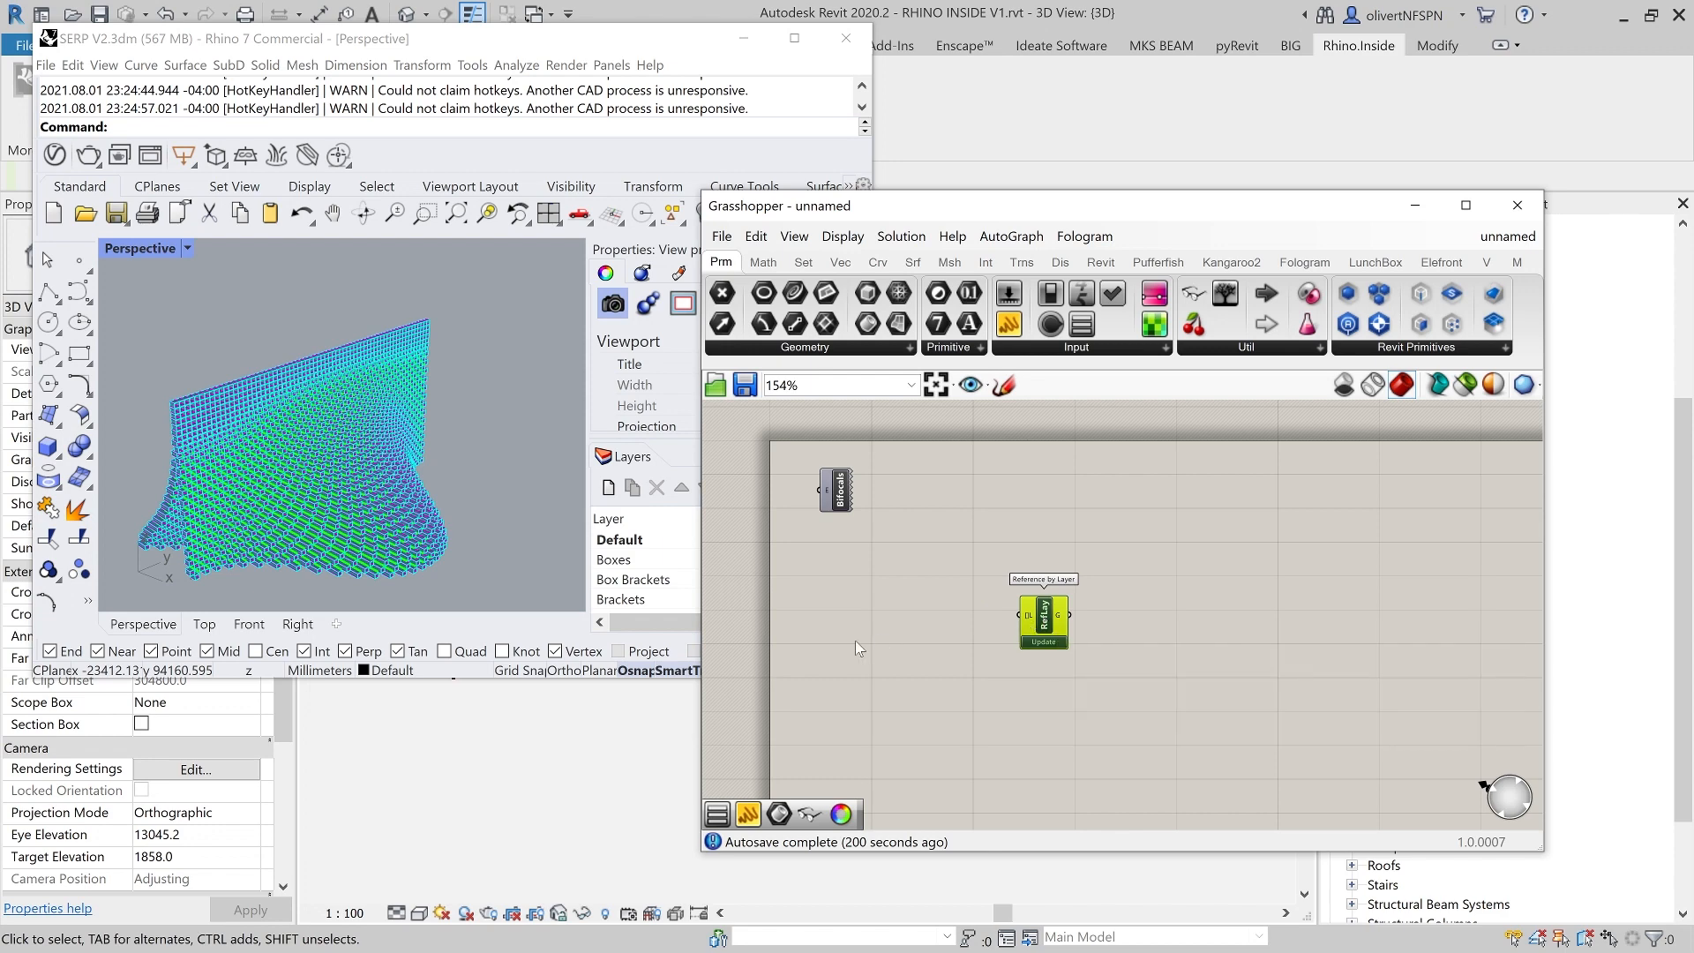
double_click(962, 619)
text(BREP)
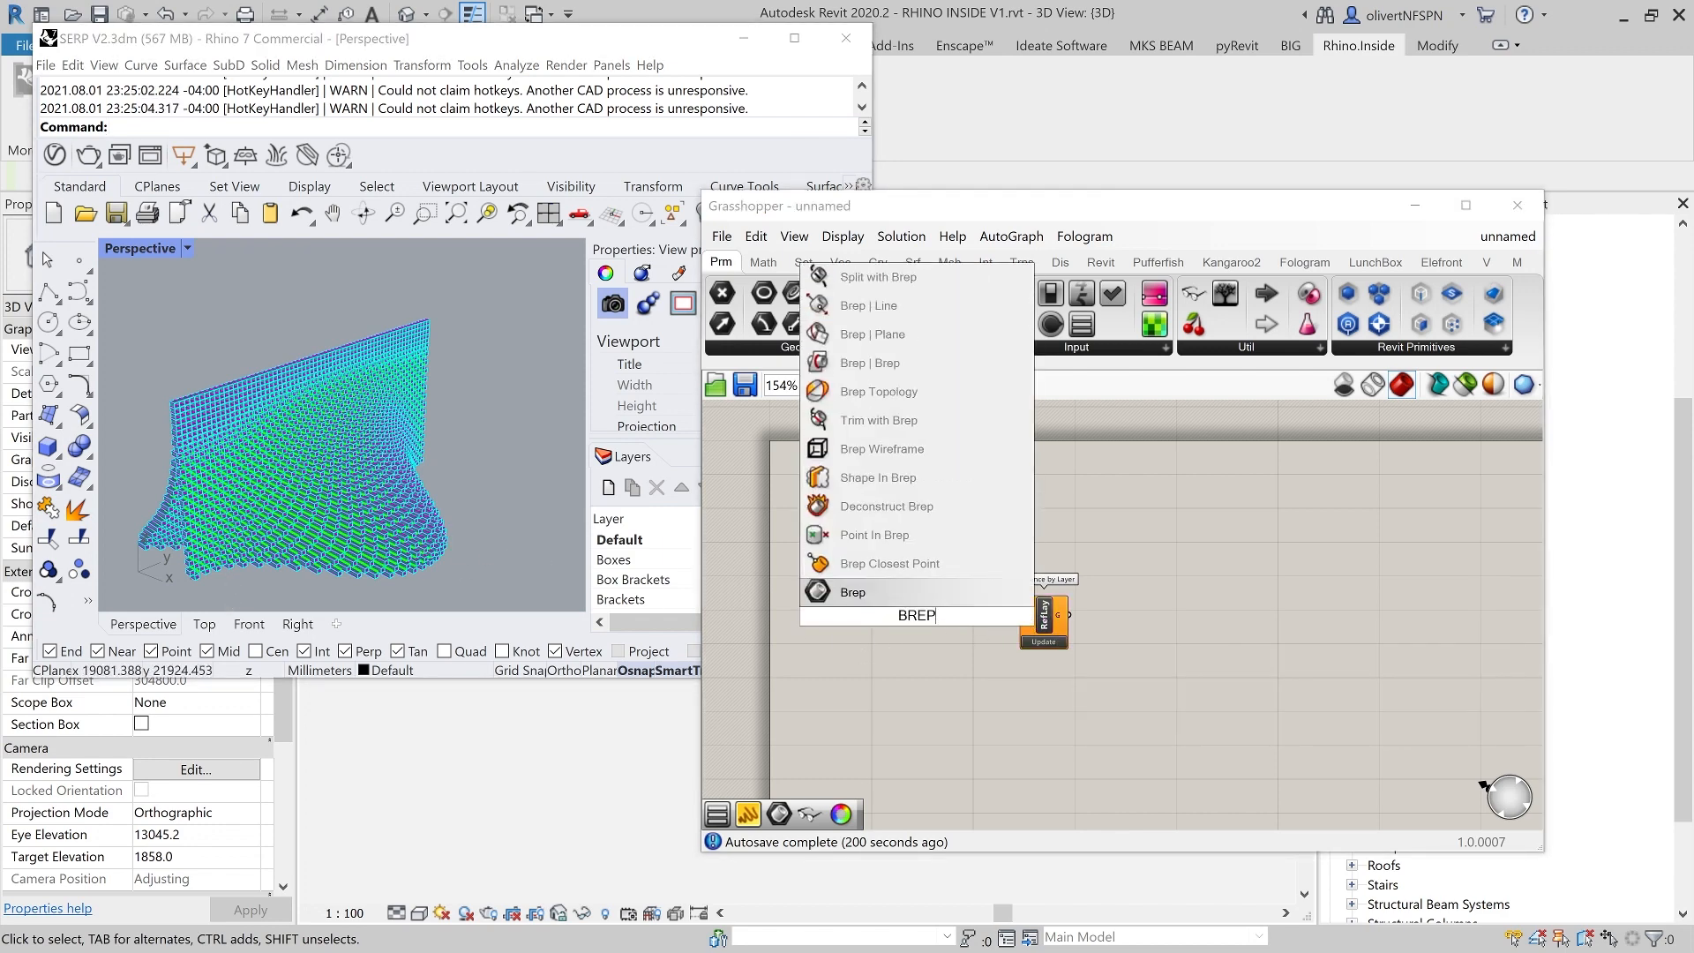
click(897, 592)
- Add a Value List and connect it to the Reference by Layer input, with the Box Brackets layer chosen
double_click(907, 609)
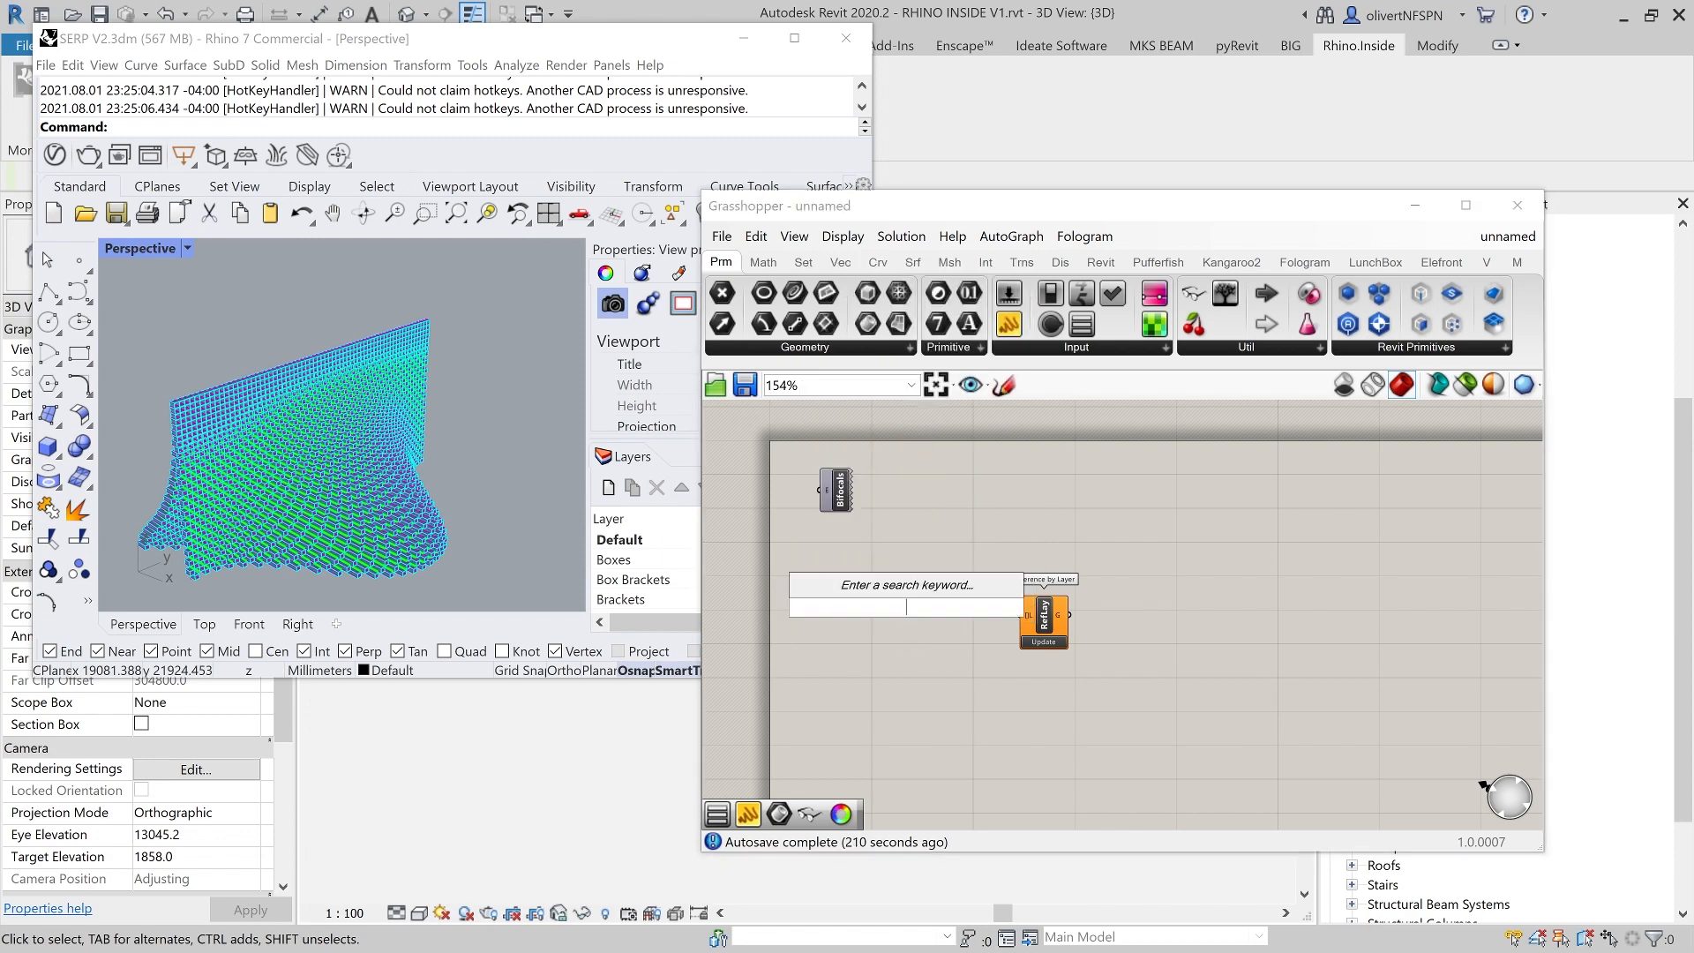
text(VAL)
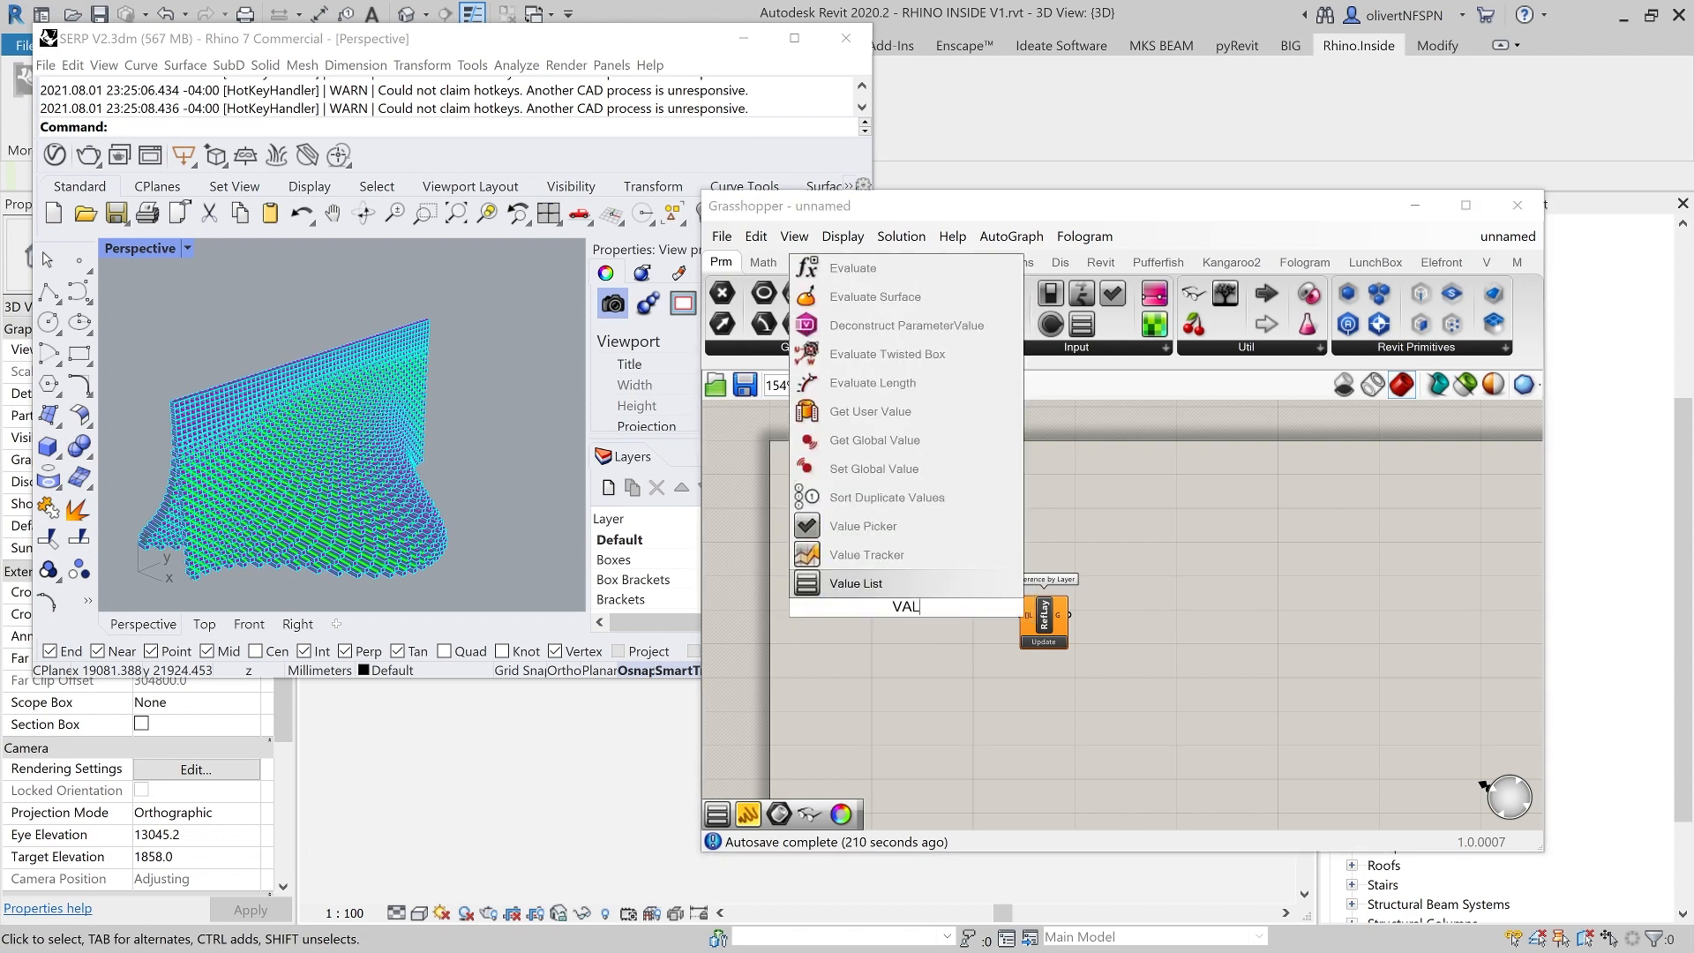
click(891, 583)
drag(945, 607, 1021, 615)
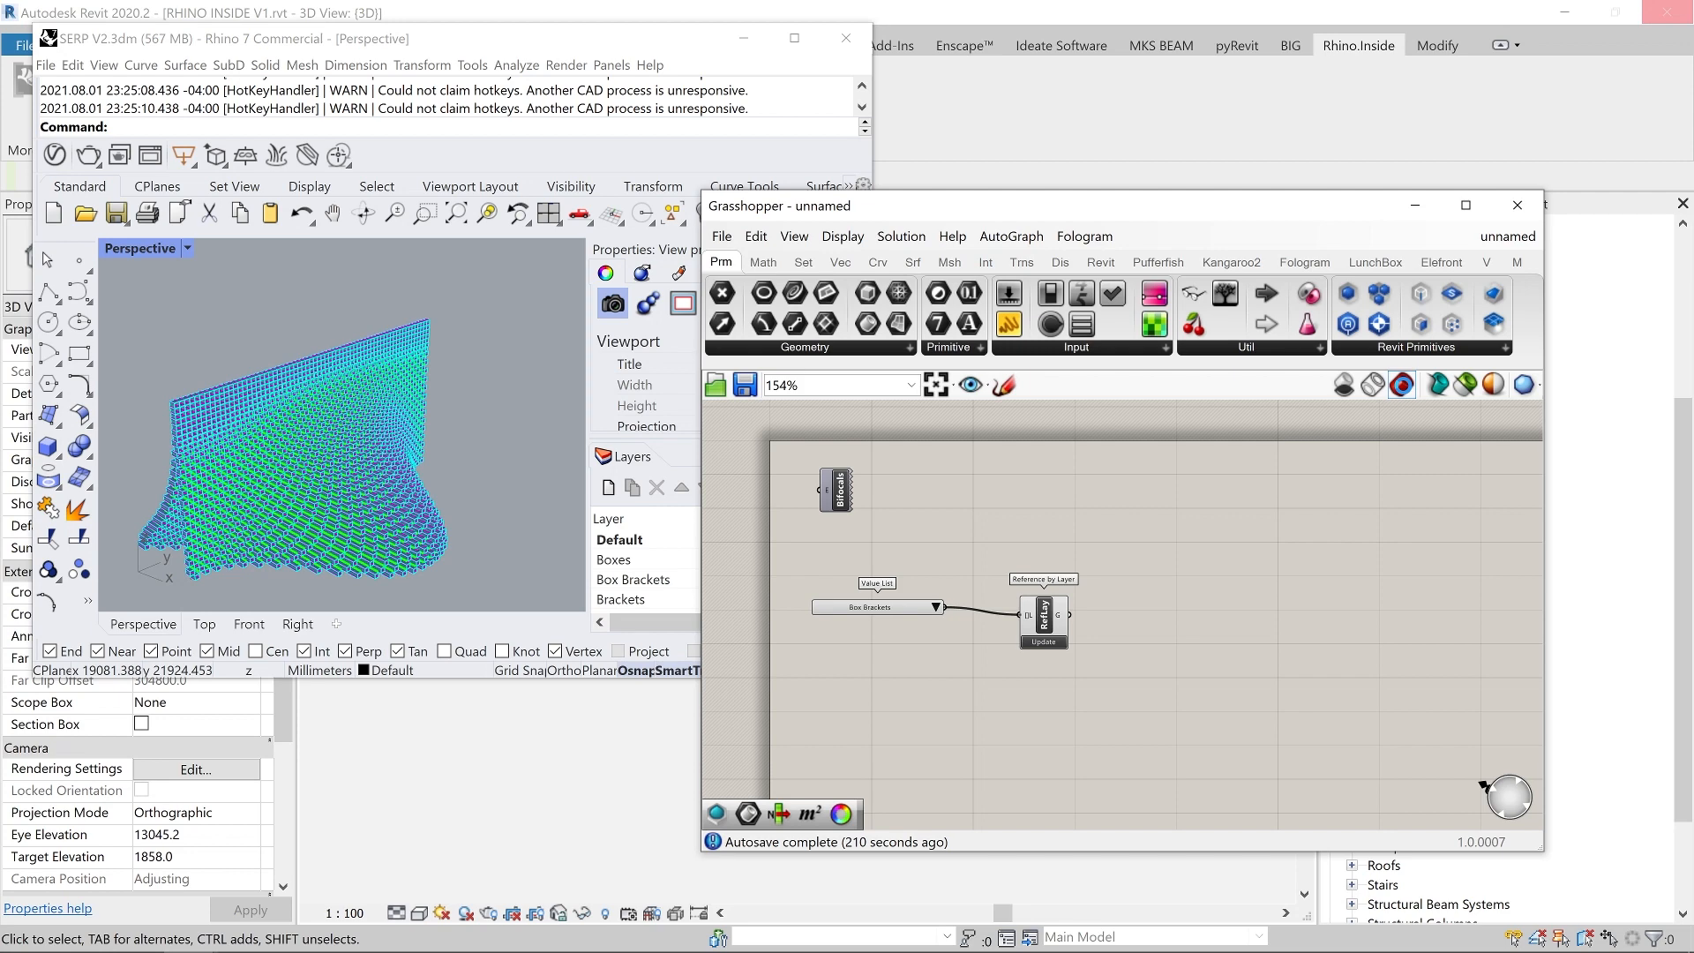
- Switch Grasshopper's preview to wireframe for selected objects only and turn off the Grasshopper preview in Revit
click(1402, 384)
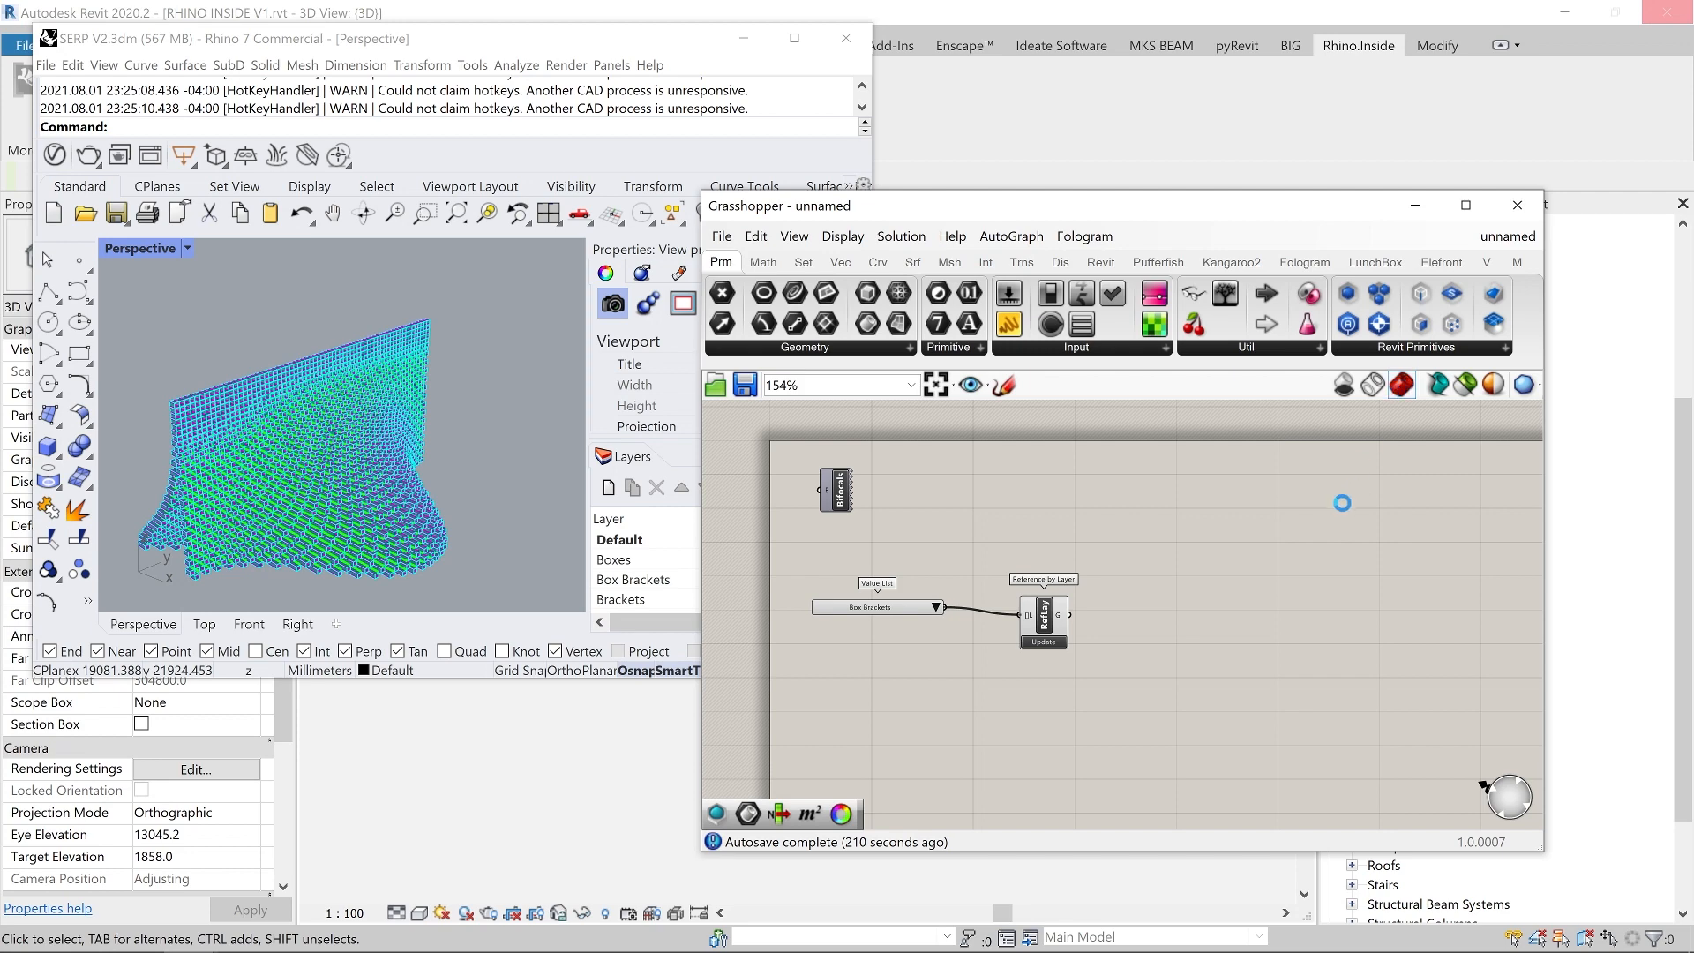
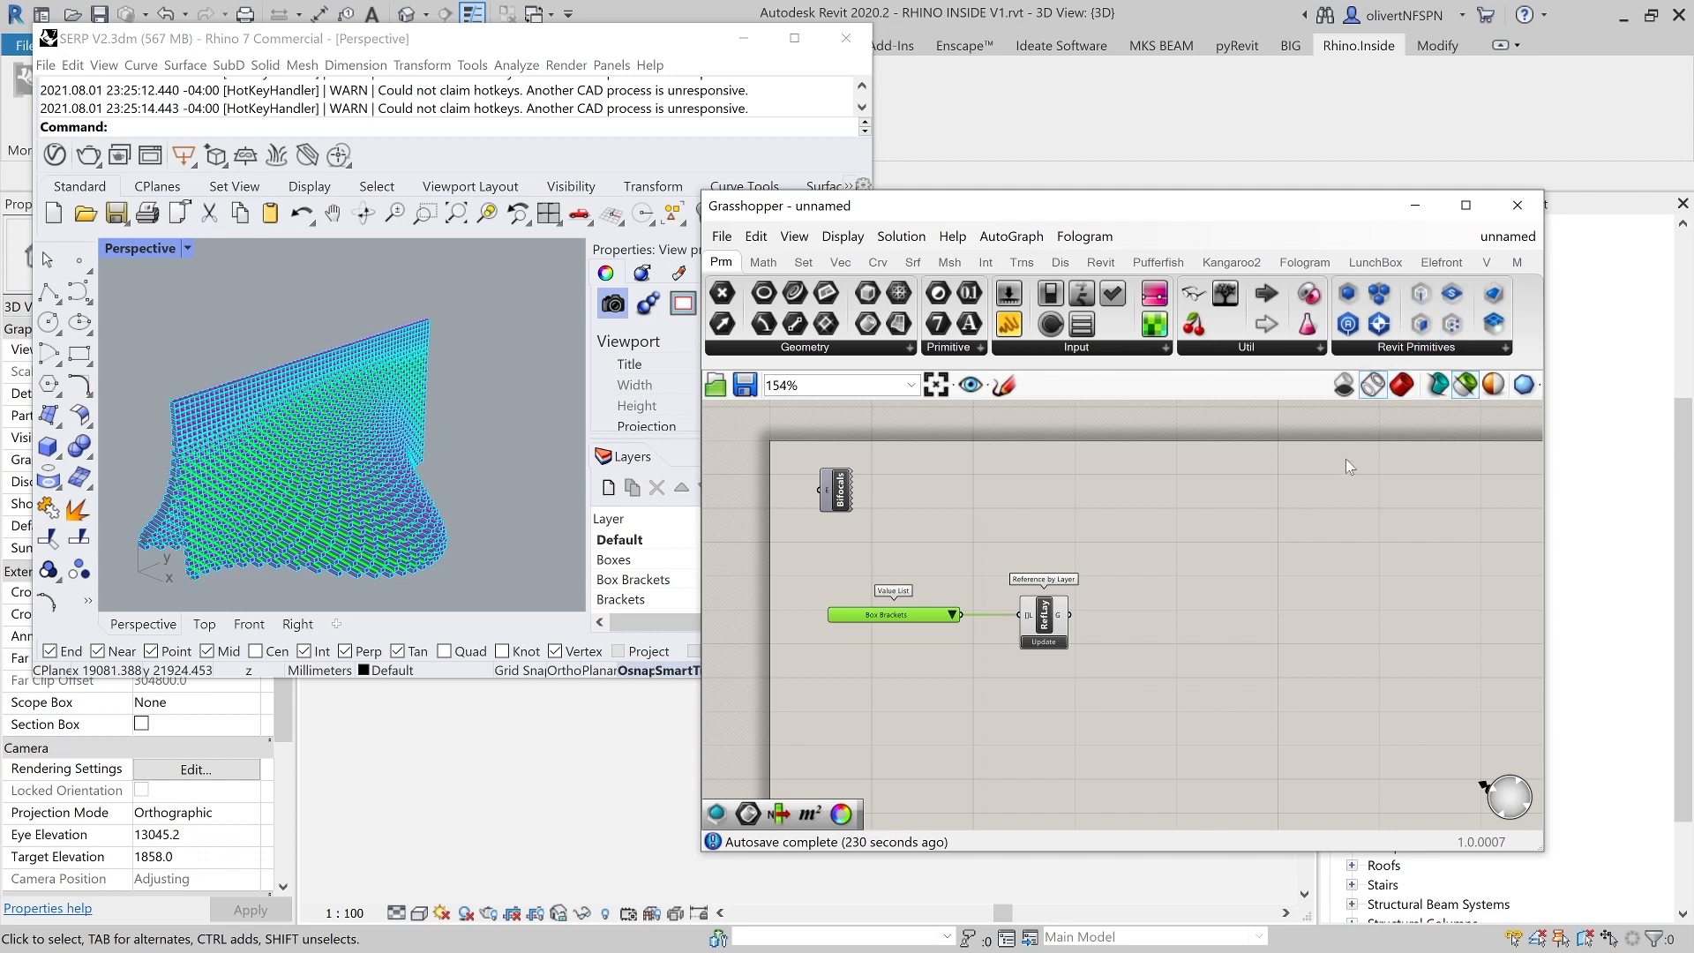
click(1194, 506)
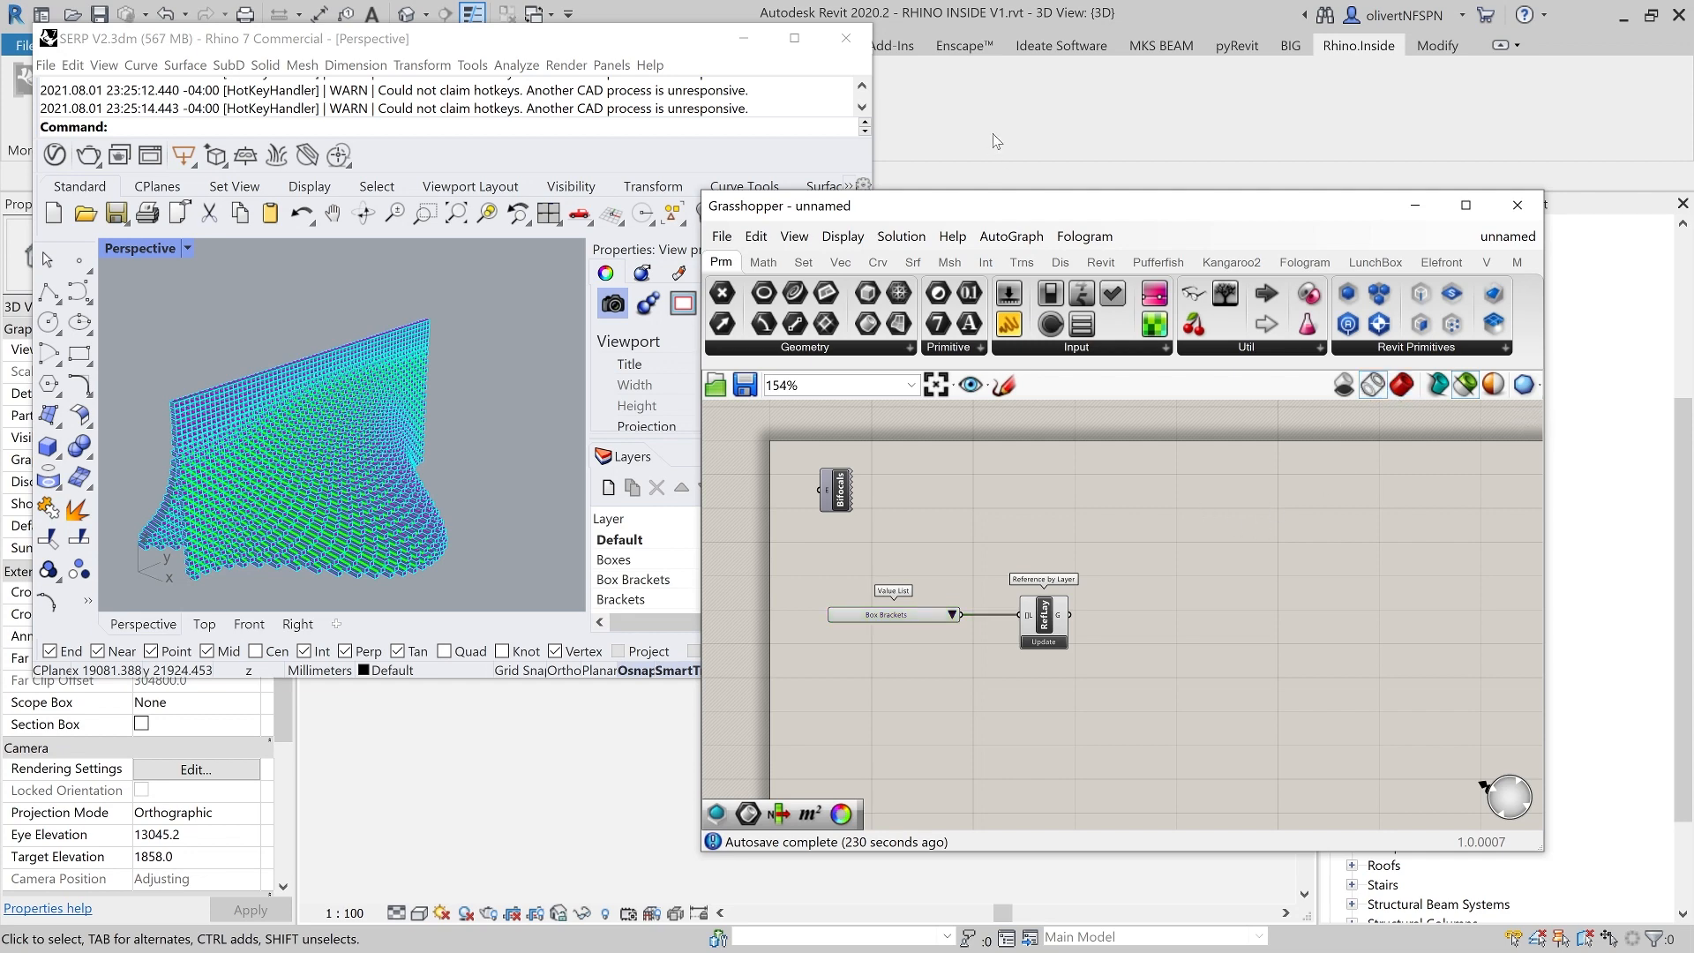
click(982, 113)
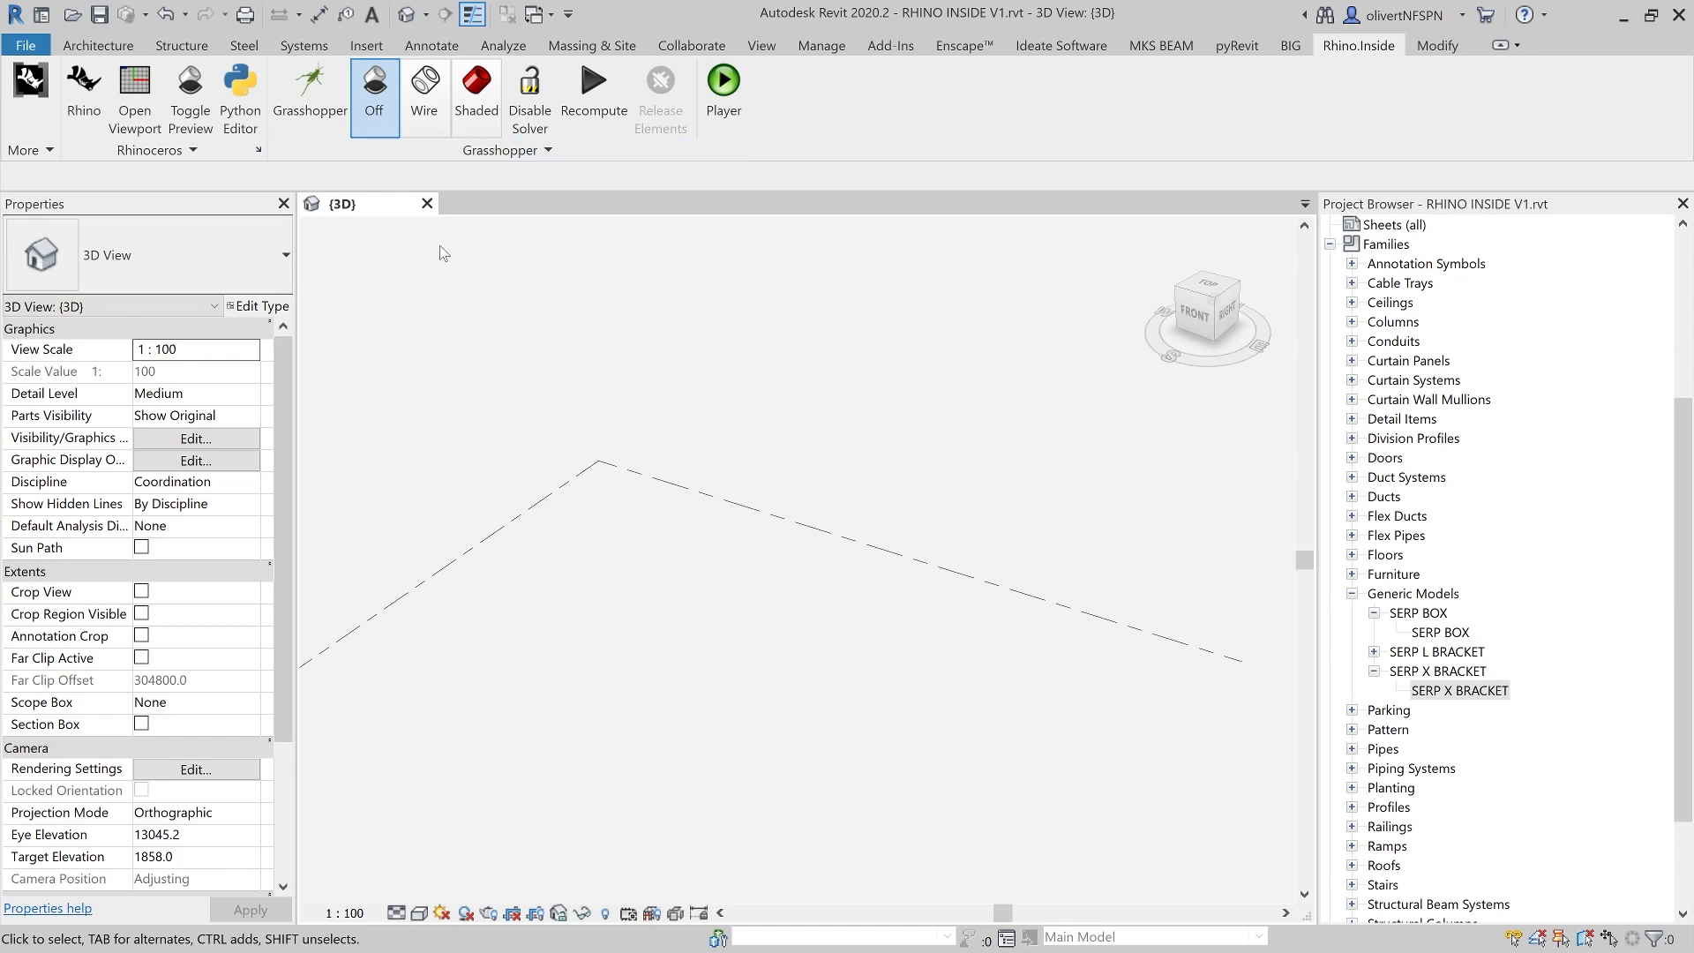
- Reopen Grasshopper, close the Rhino window, and dock Grasshopper side by side with the Revit 3D view
click(310, 95)
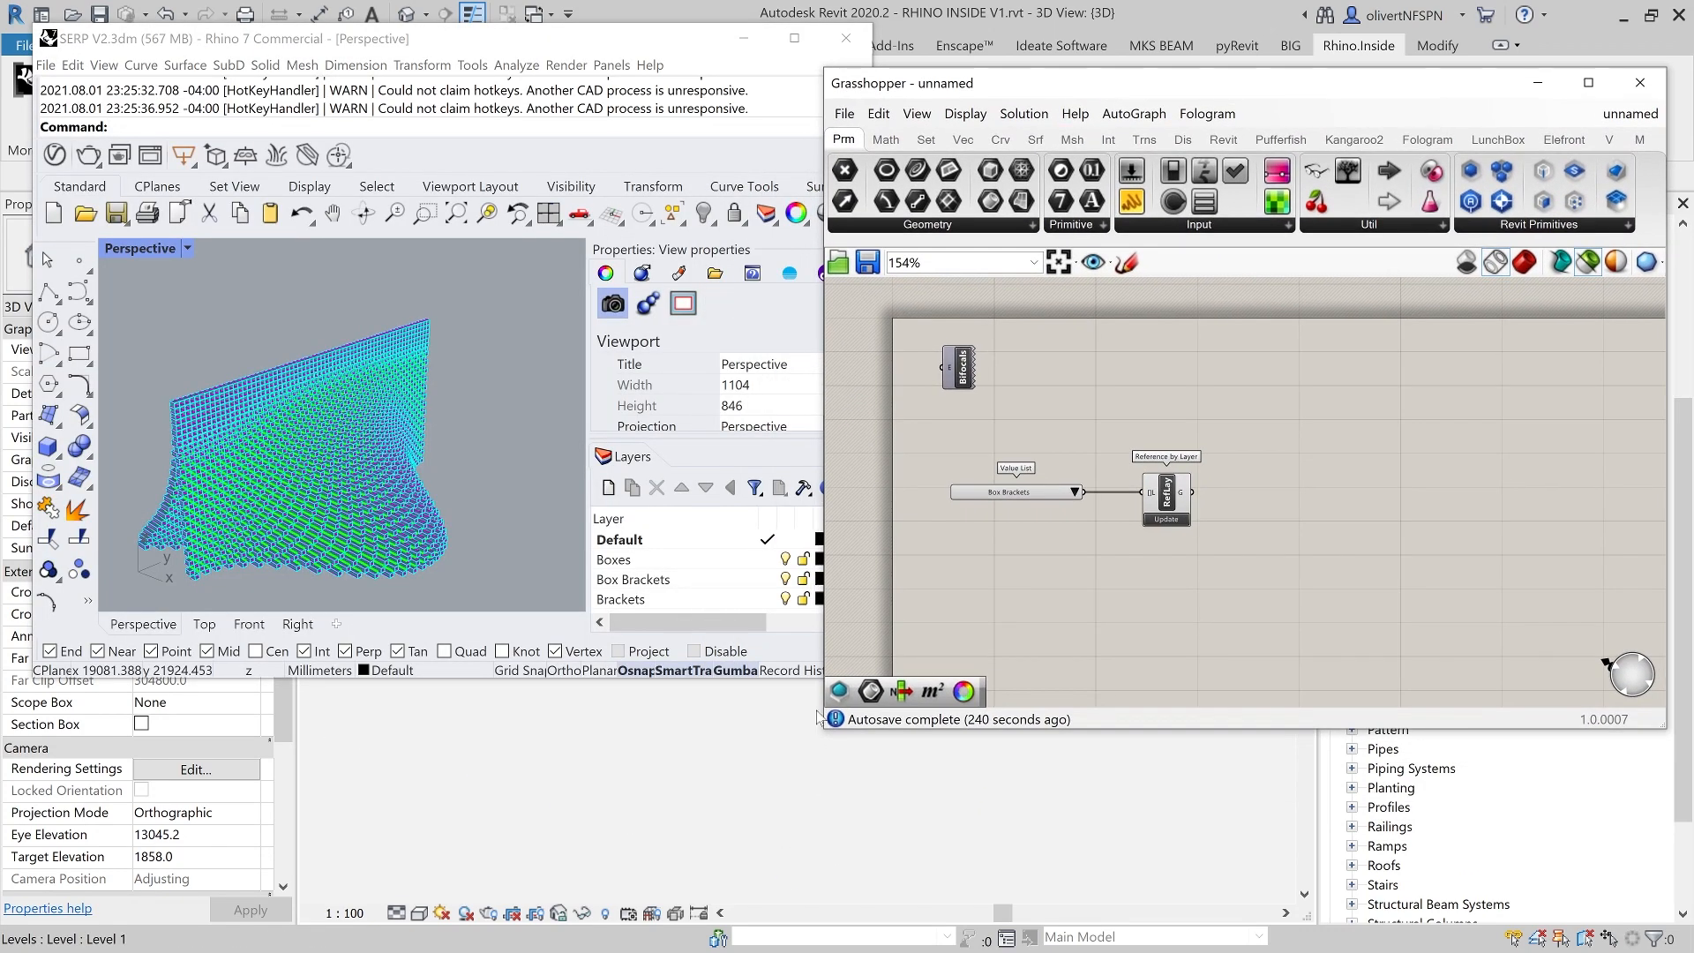
drag(821, 731, 873, 868)
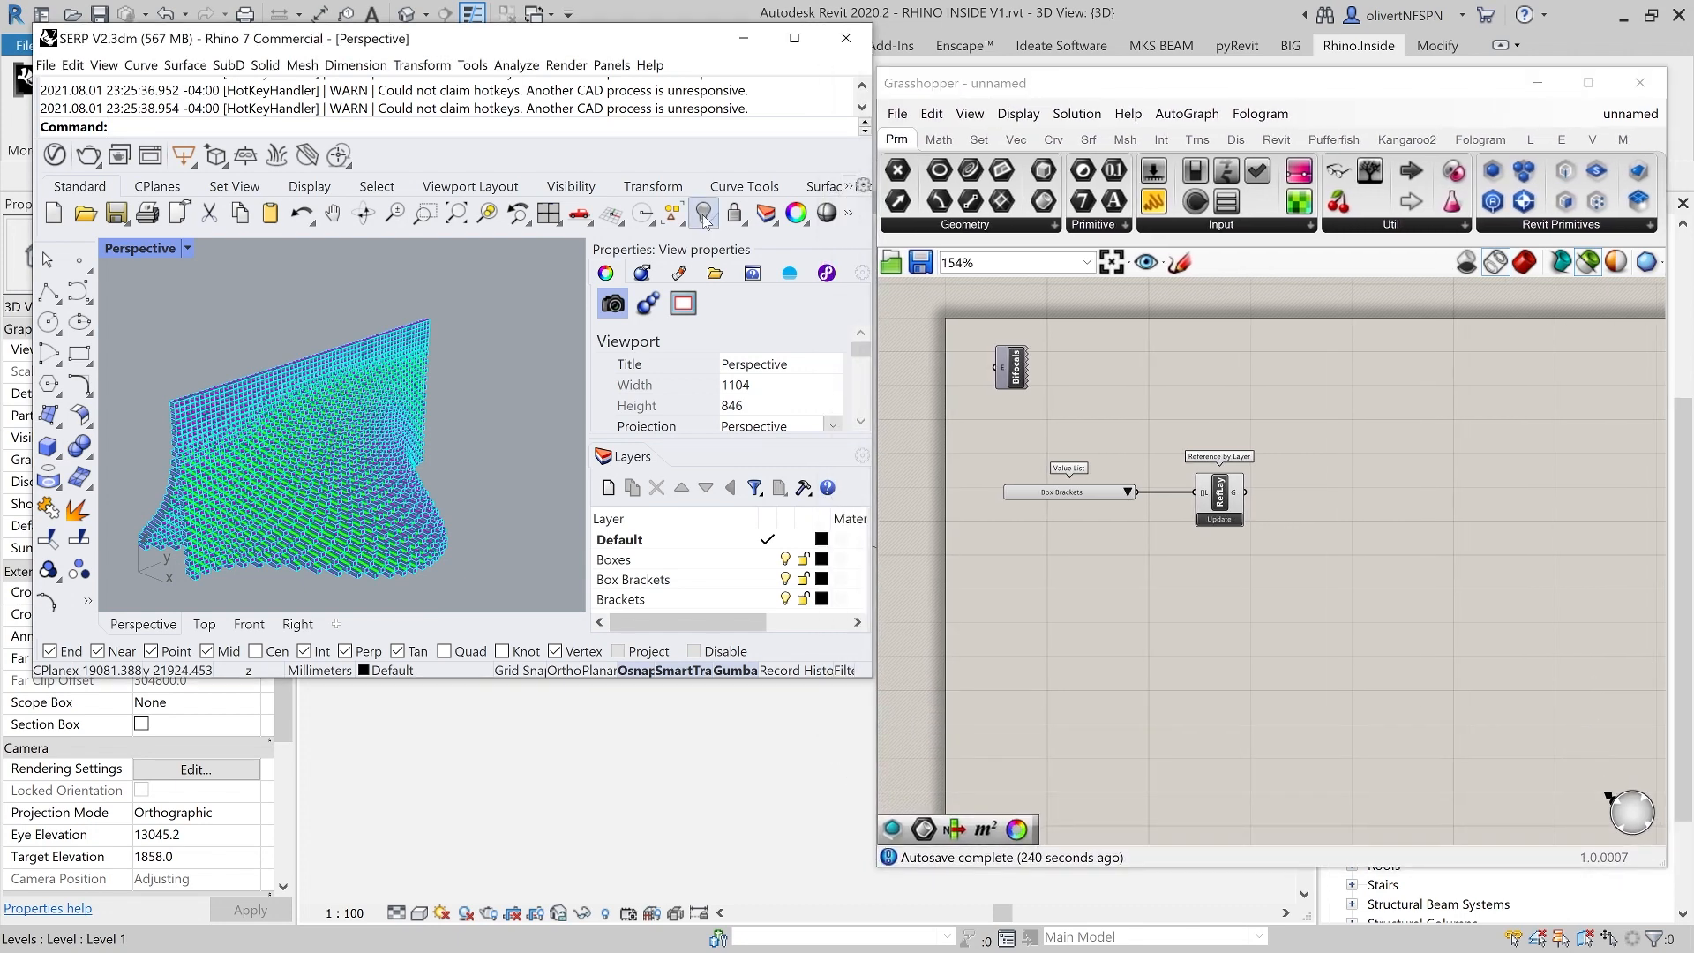
click(848, 40)
drag(1215, 501, 1255, 497)
key(super+Right)
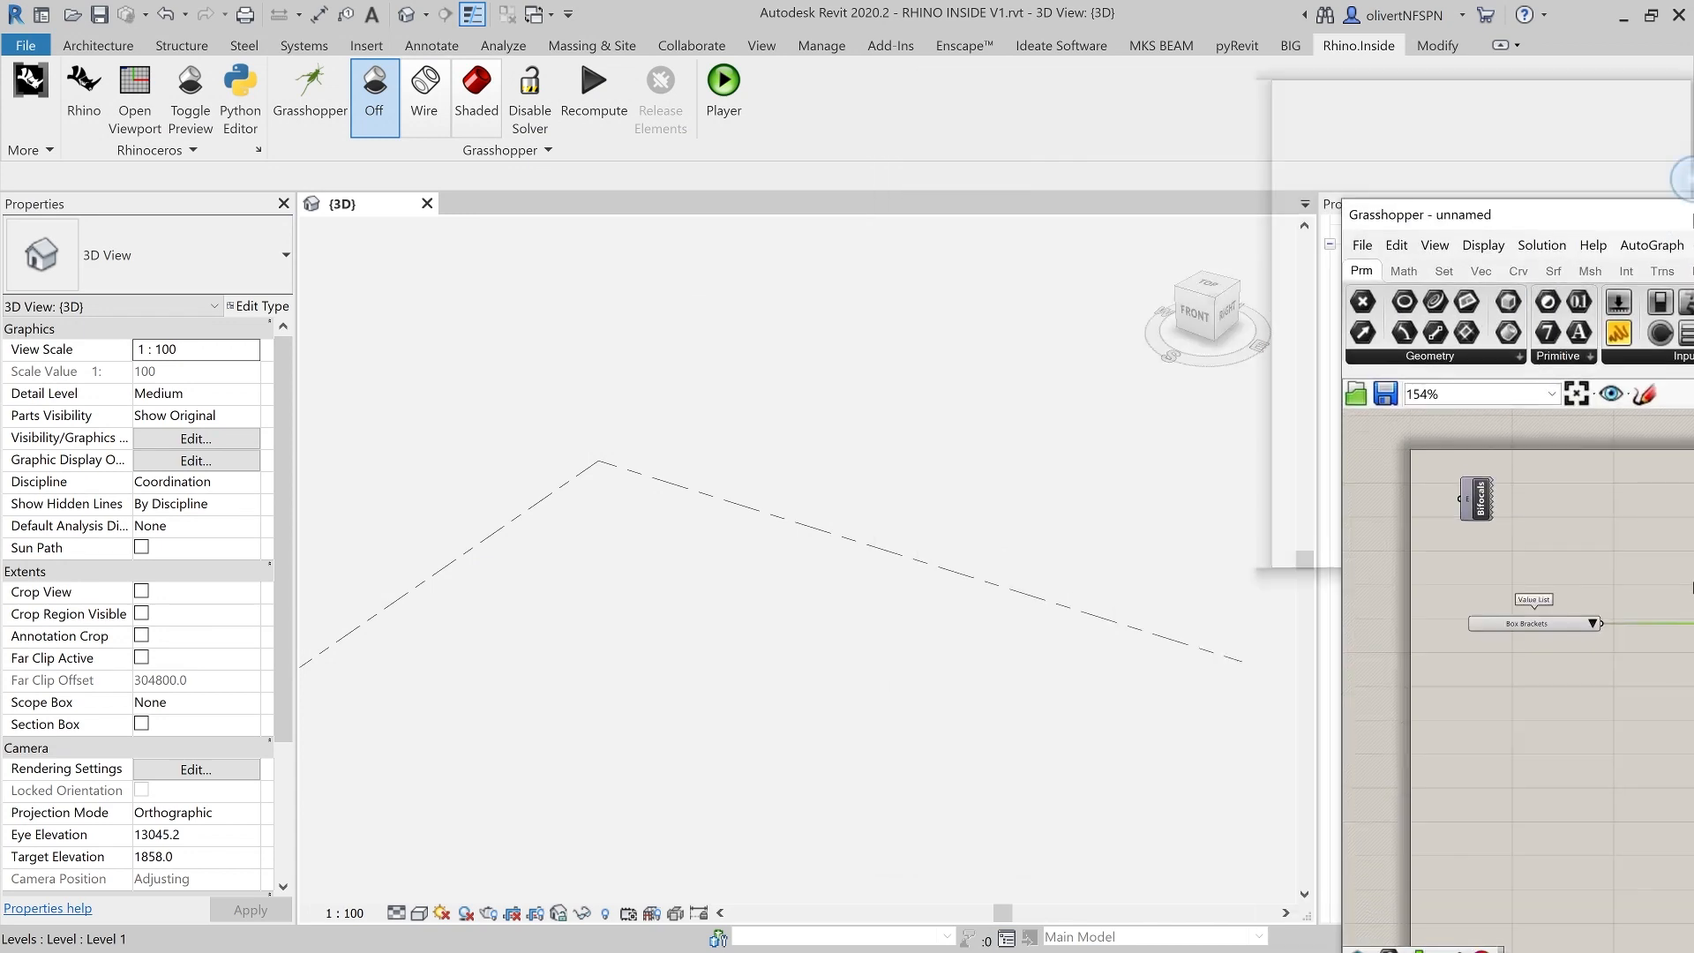
key(Escape)
click(623, 395)
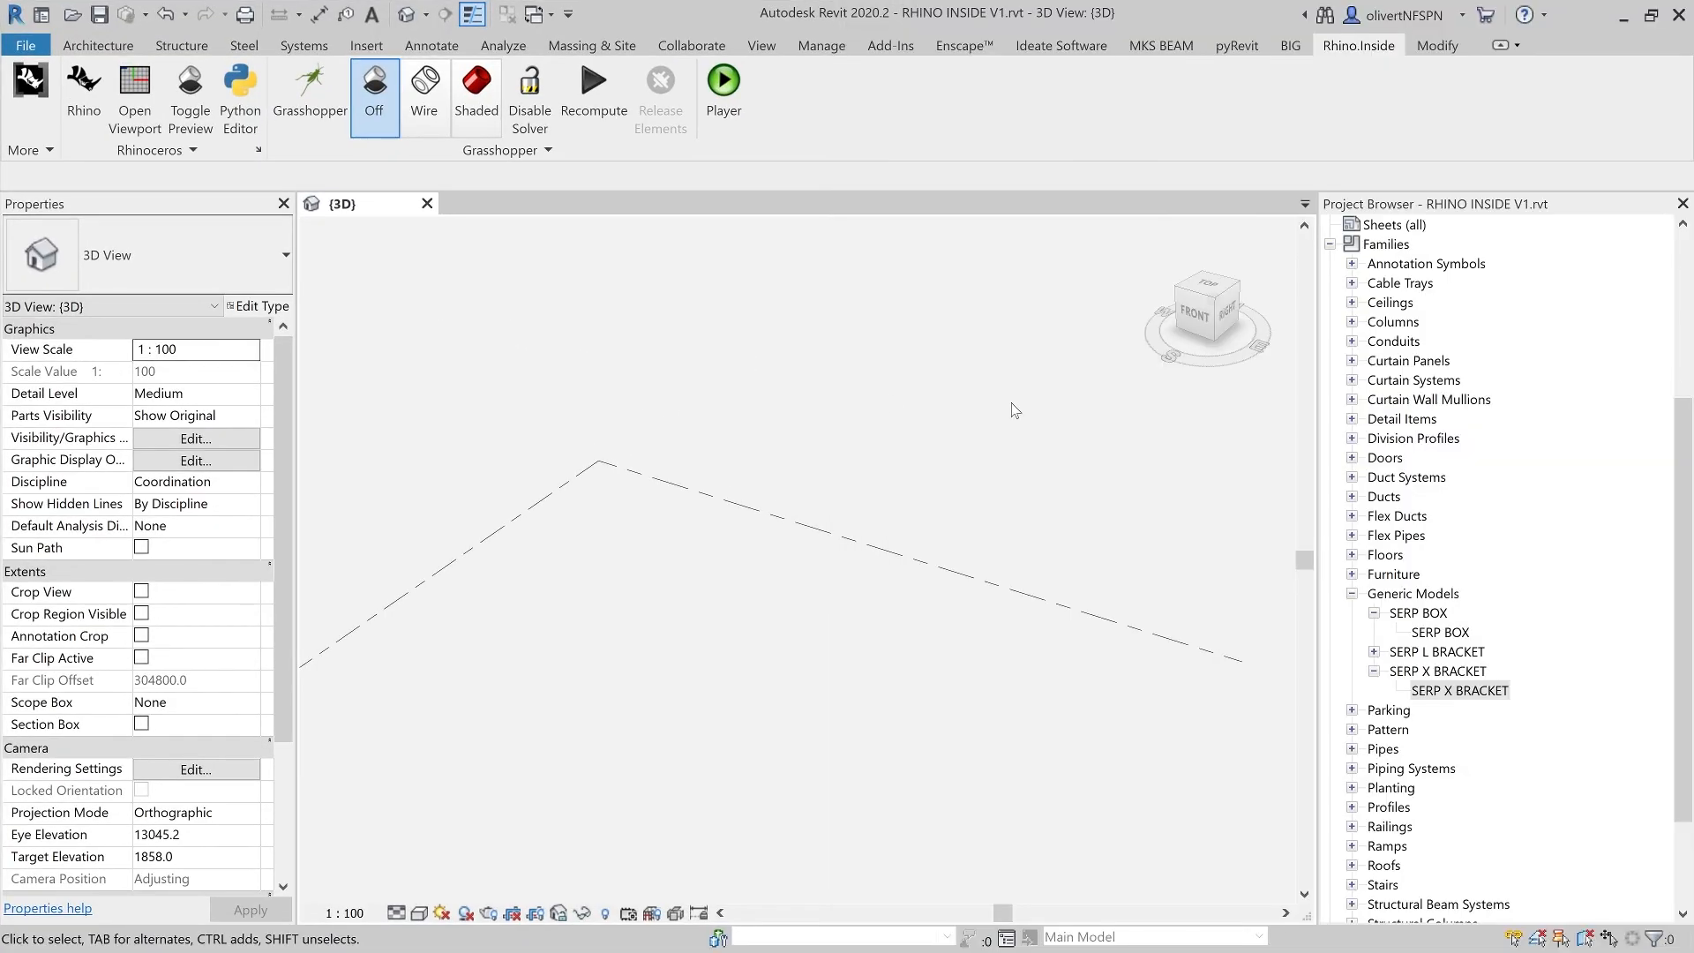
click(304, 113)
click(1105, 357)
- Set Revit's Grasshopper preview to wire and select Reference by Layer to display the Box Brackets geometry
click(1228, 427)
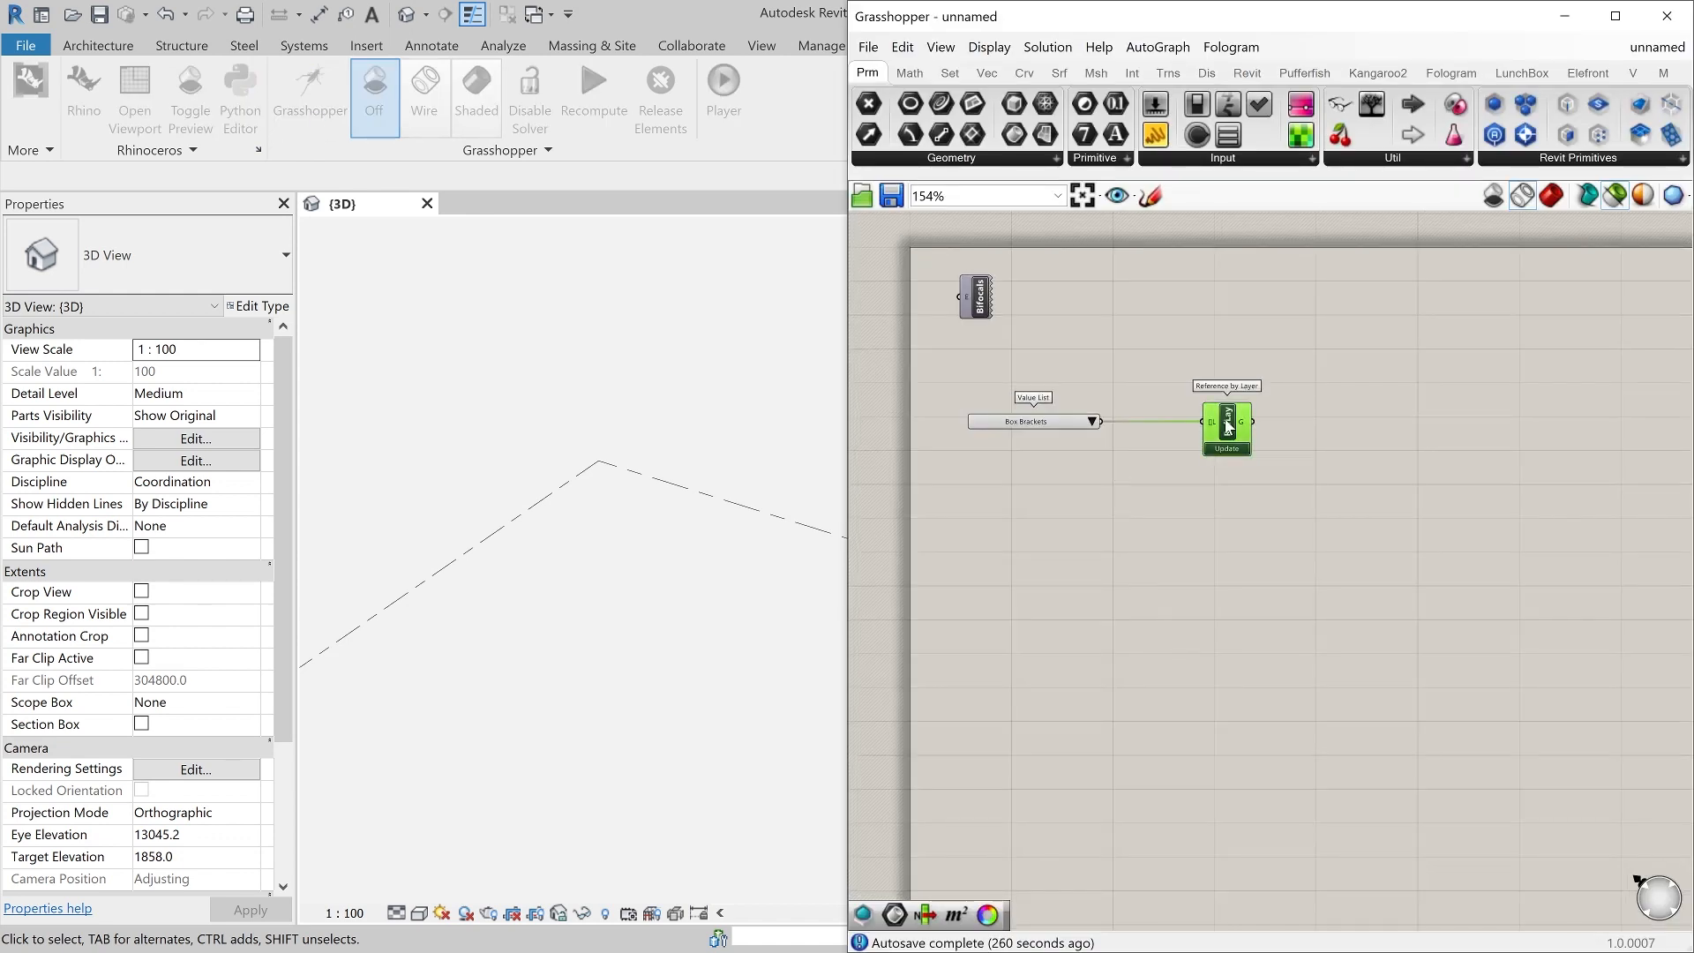
click(1047, 309)
click(424, 100)
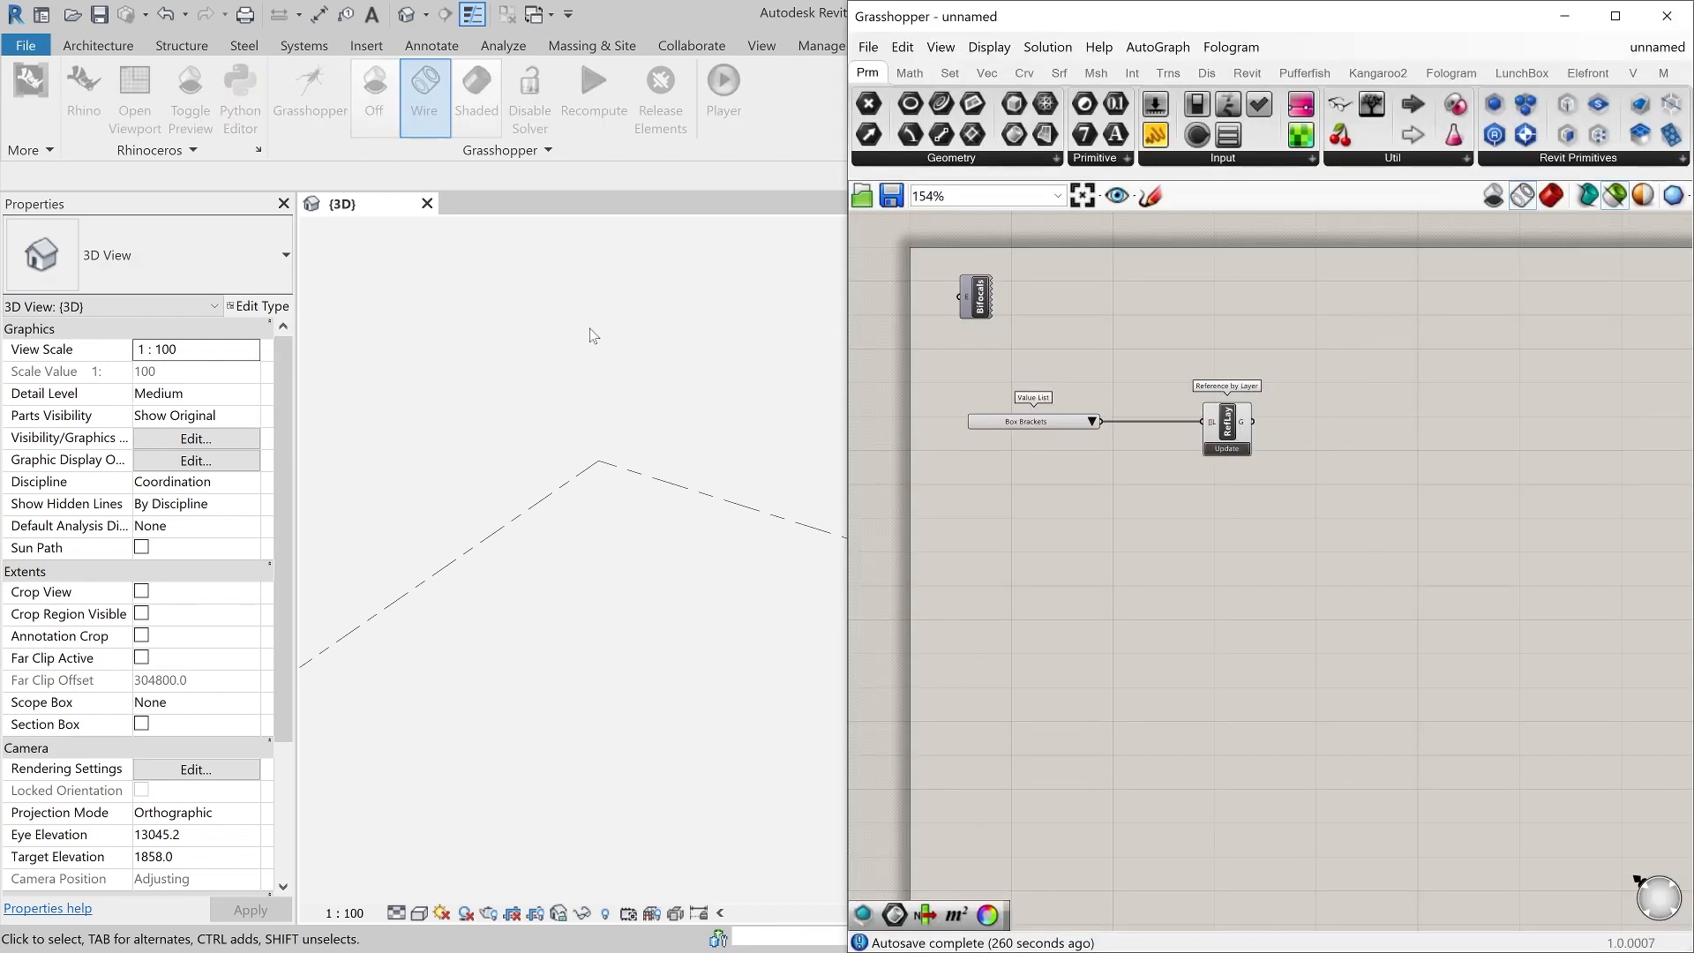
click(1228, 427)
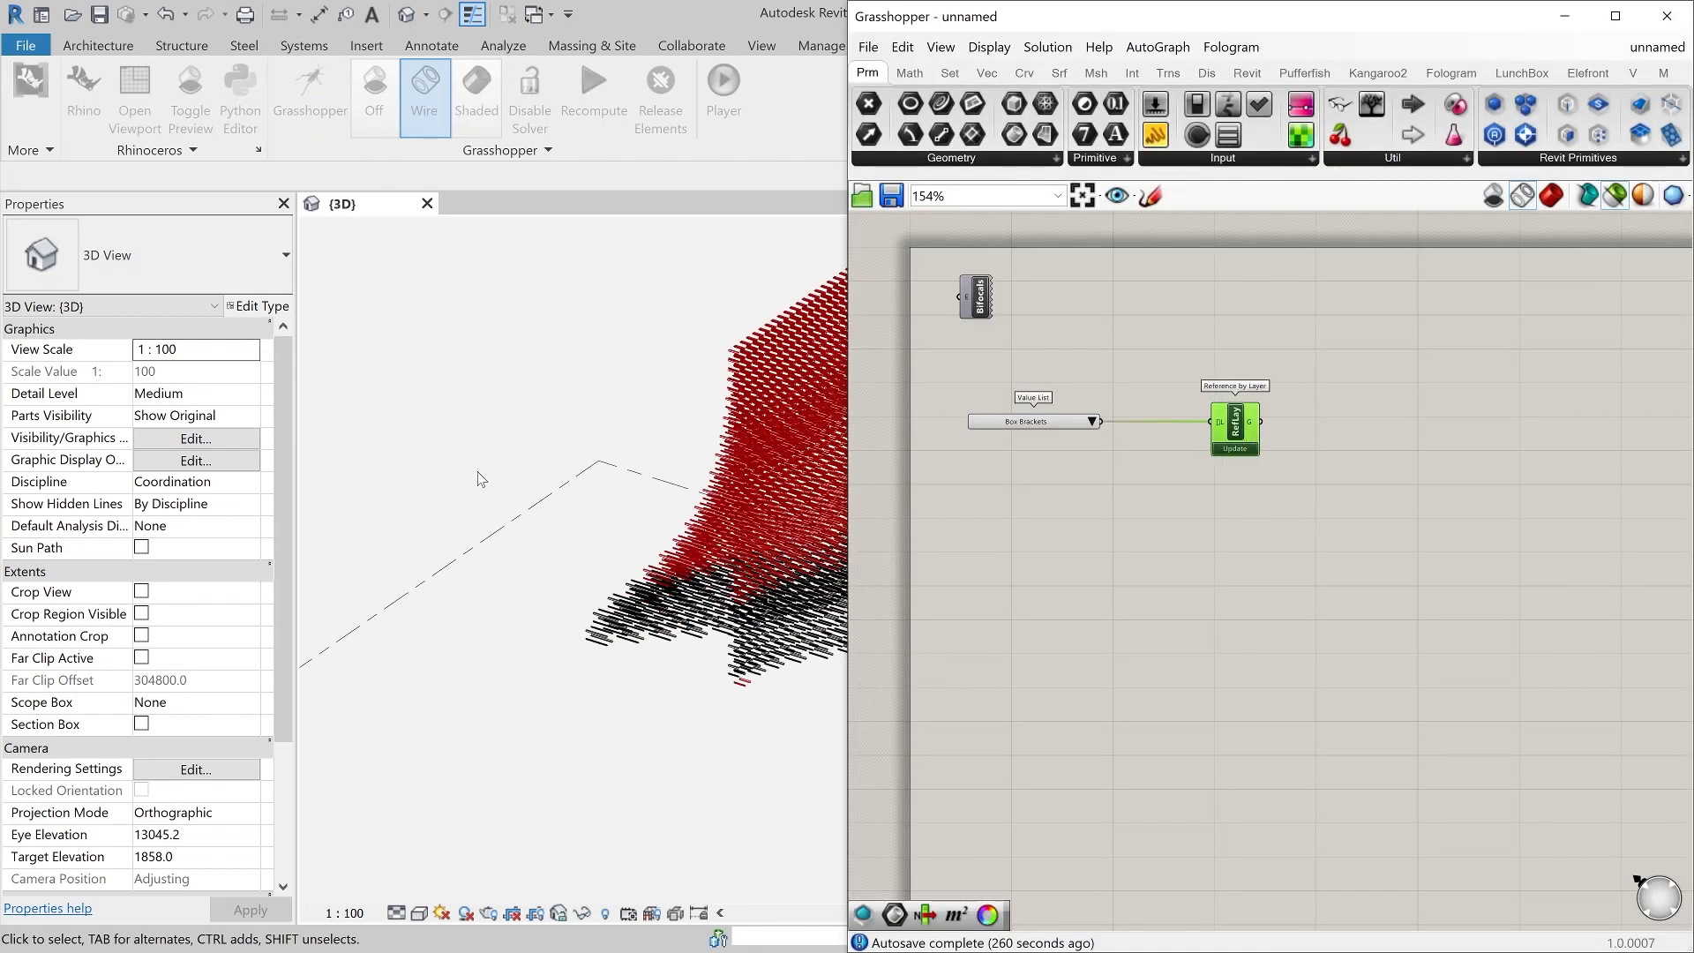
- Frame the whole geometry in Revit, deselect Reference by Layer, and inspect the data in its geometry output
shift+middle_drag(446, 488, 526, 321)
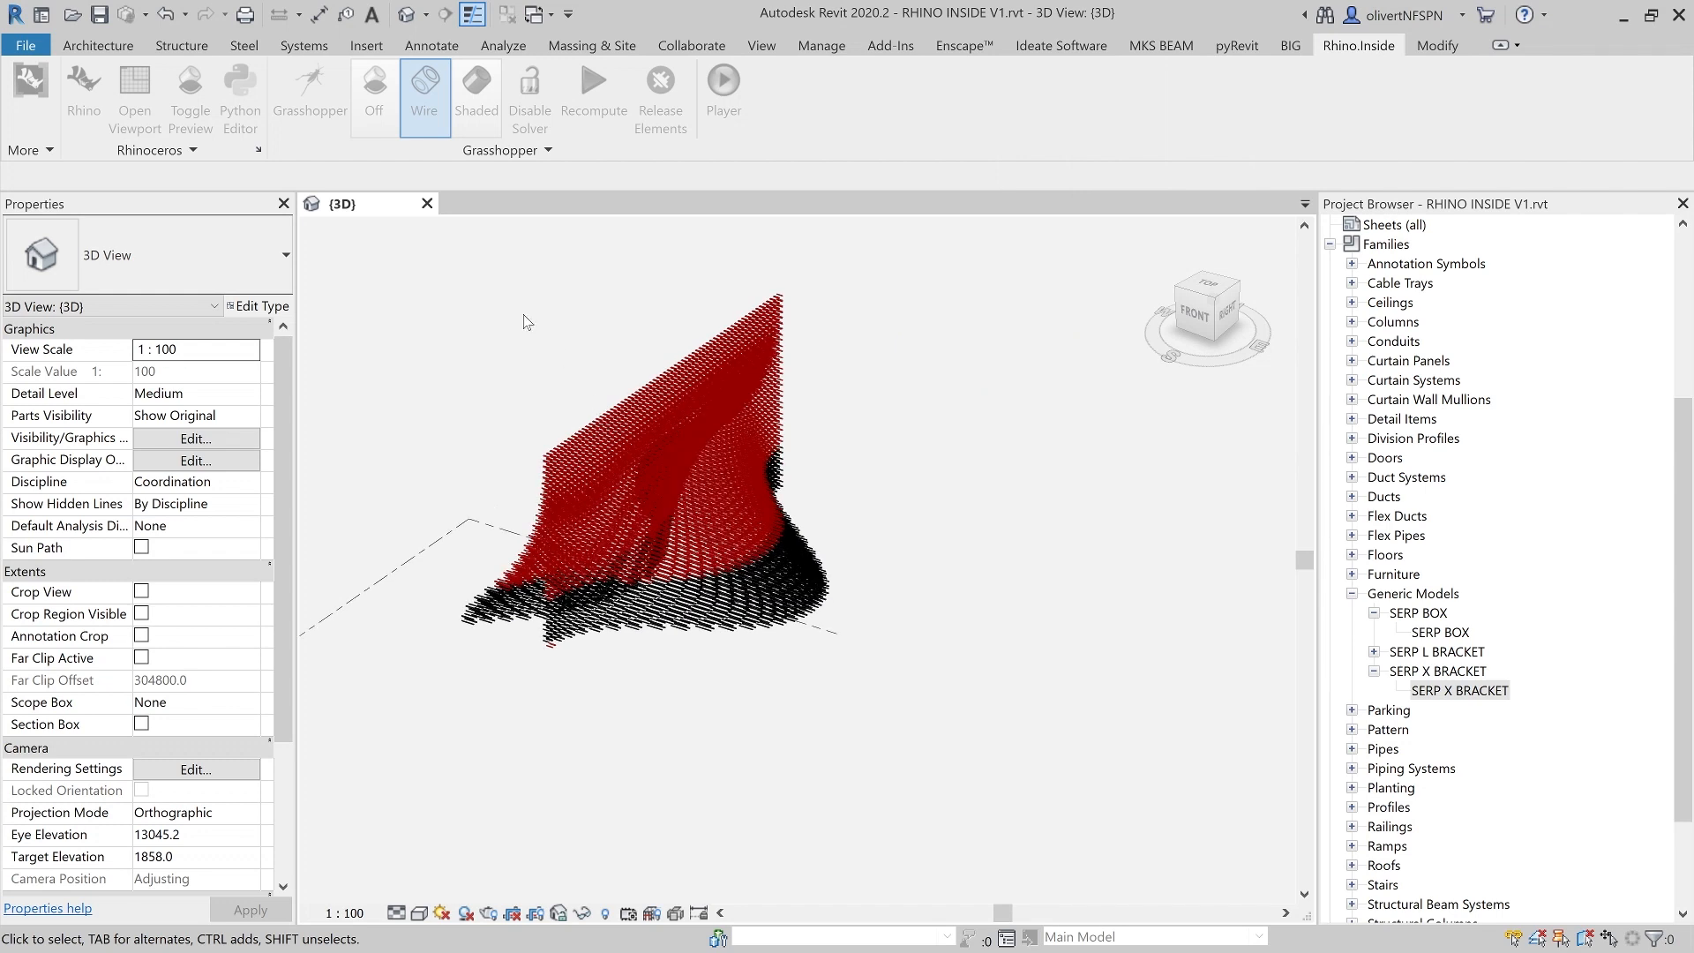
click(321, 119)
click(1087, 457)
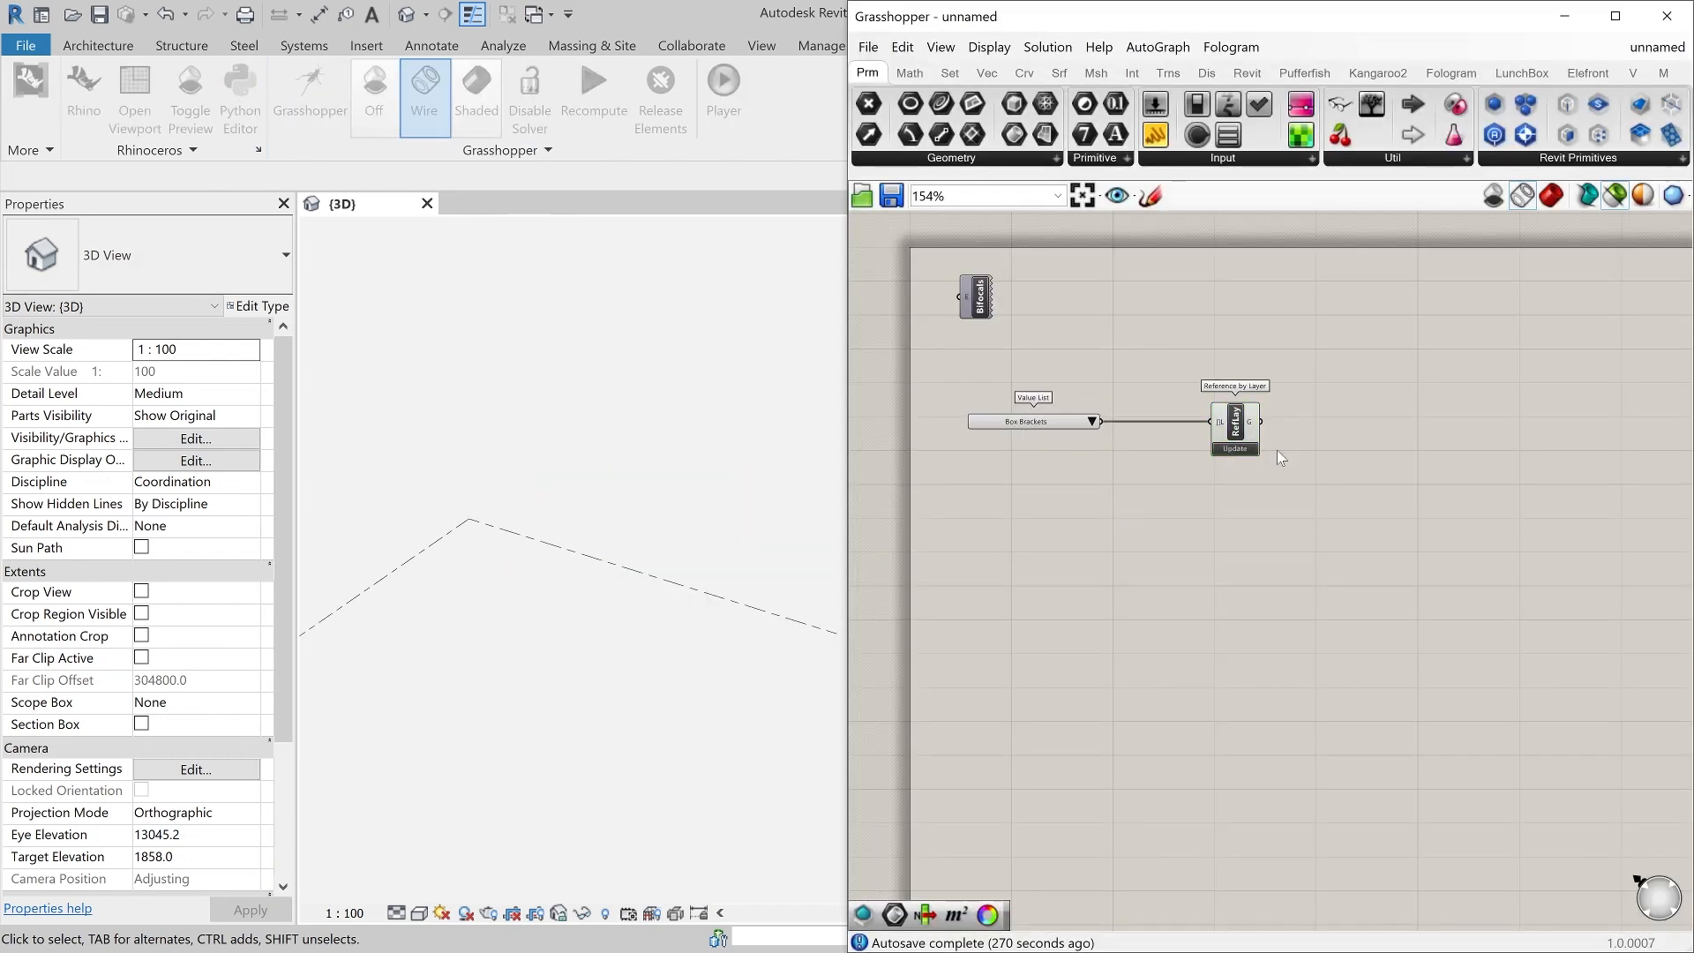
scroll(1292, 488, up, 2)
mouse_move(1191, 439)
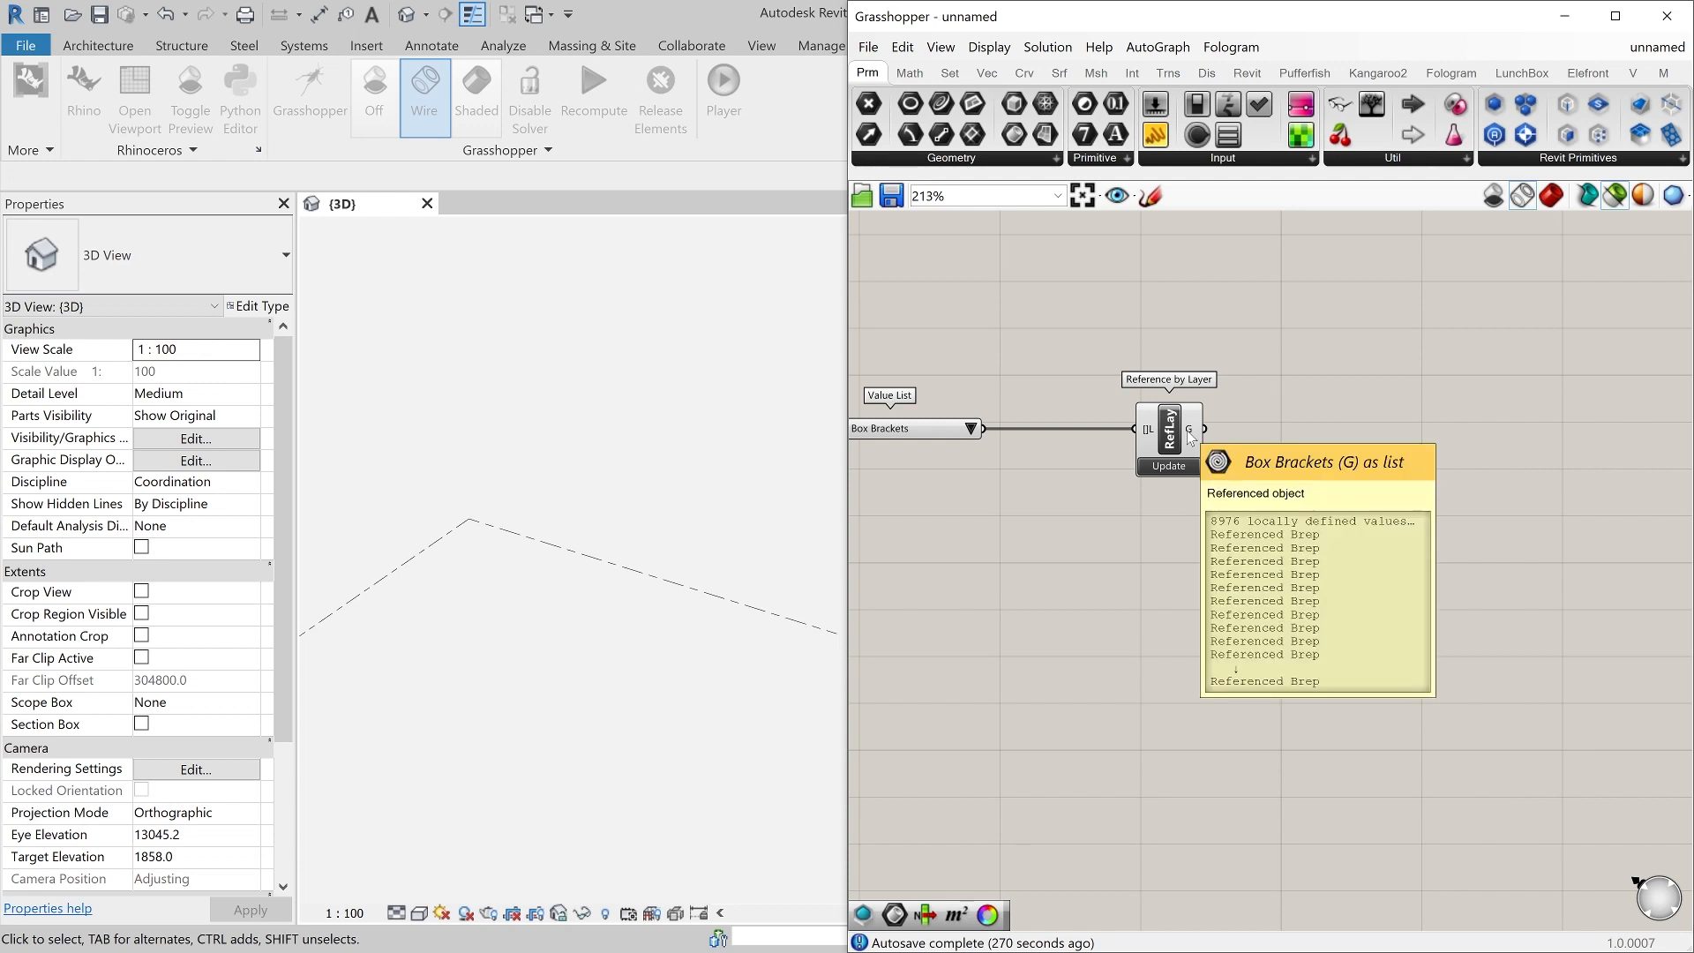
- Add a Bounding Box component and connect Reference by Layer's geometry output to its content input
scroll(1267, 474, down, 1)
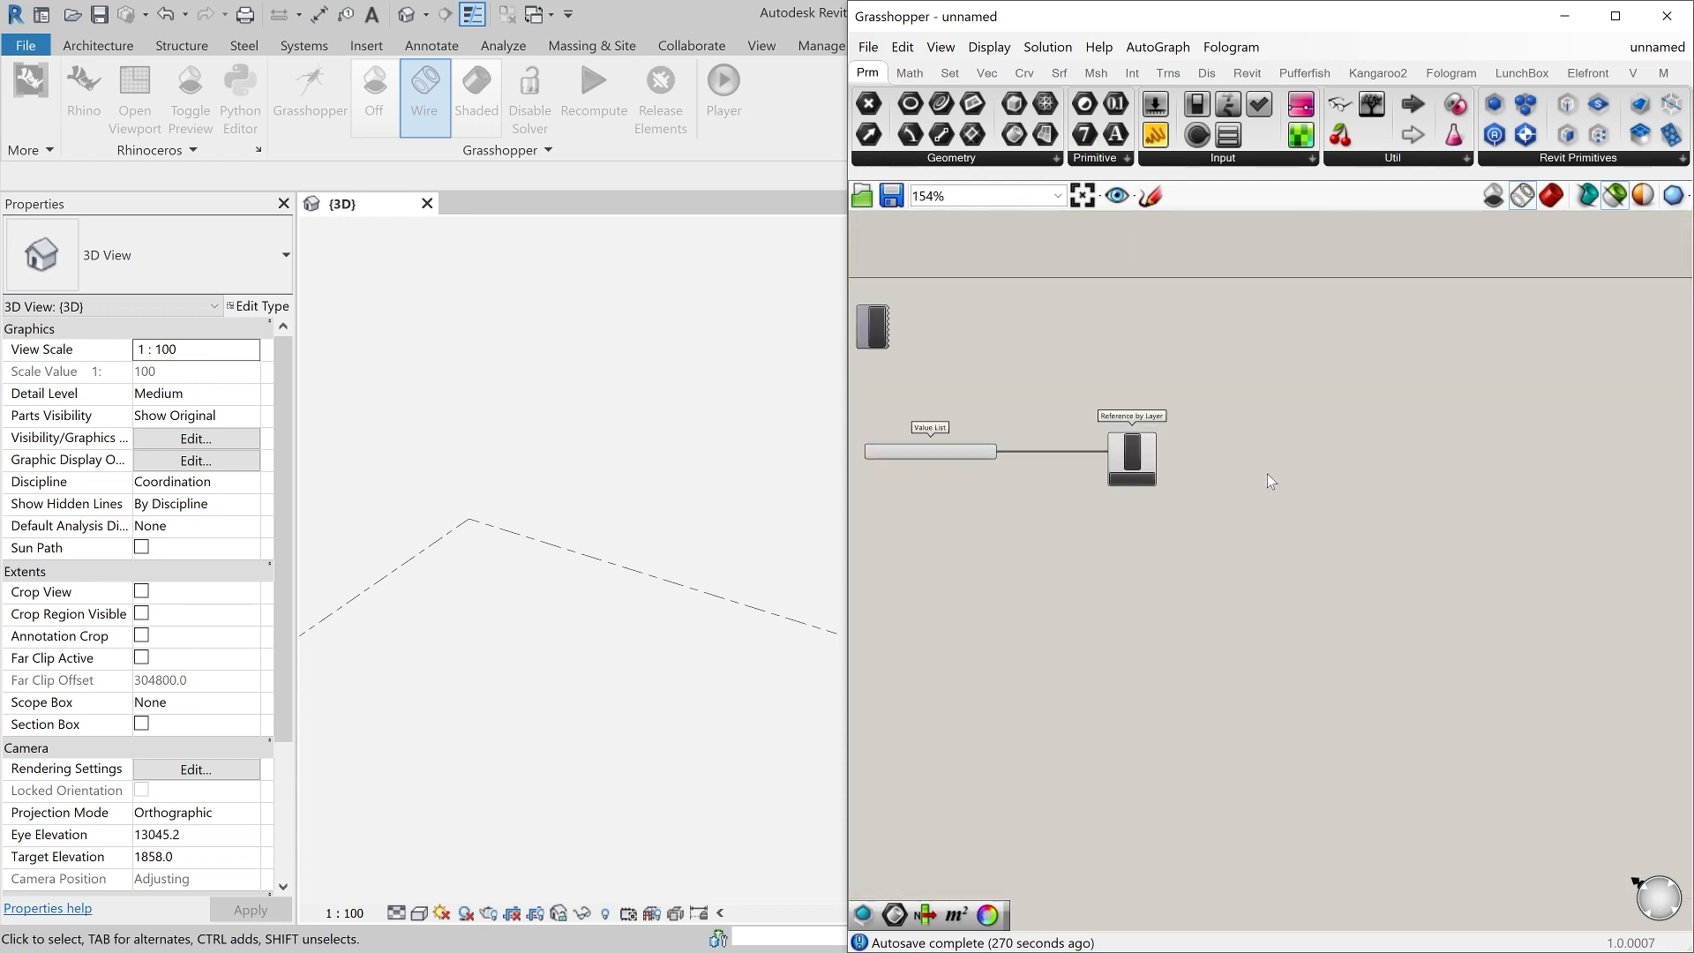
double_click(1258, 428)
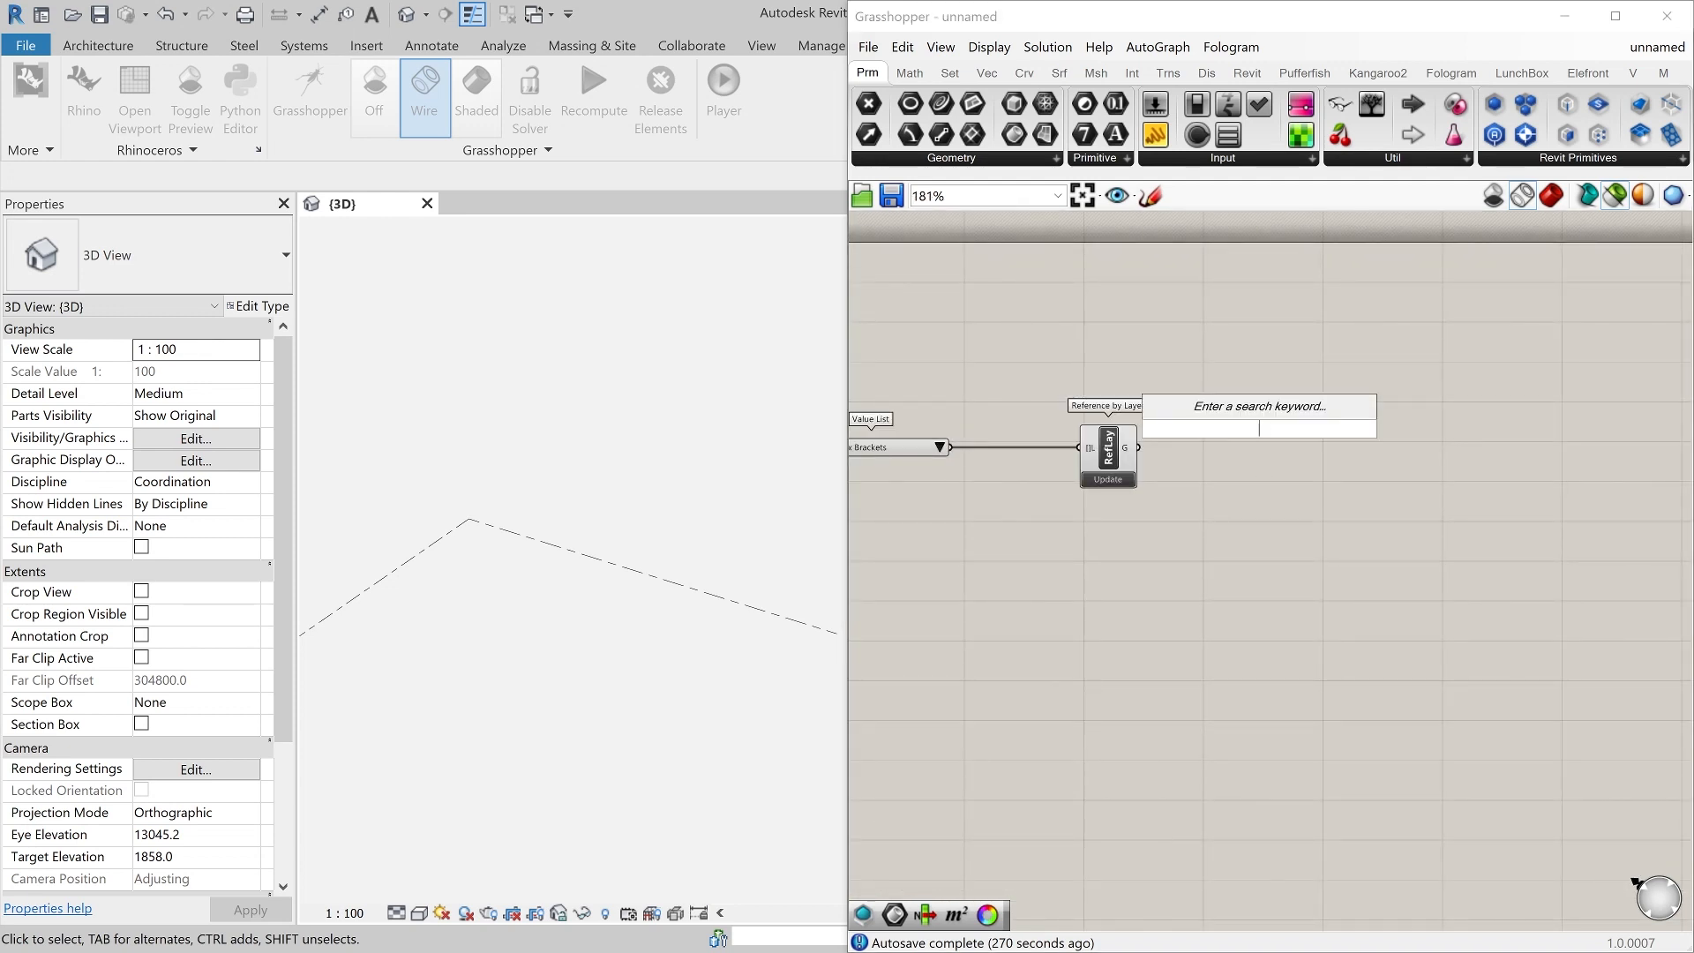
text(BOUND)
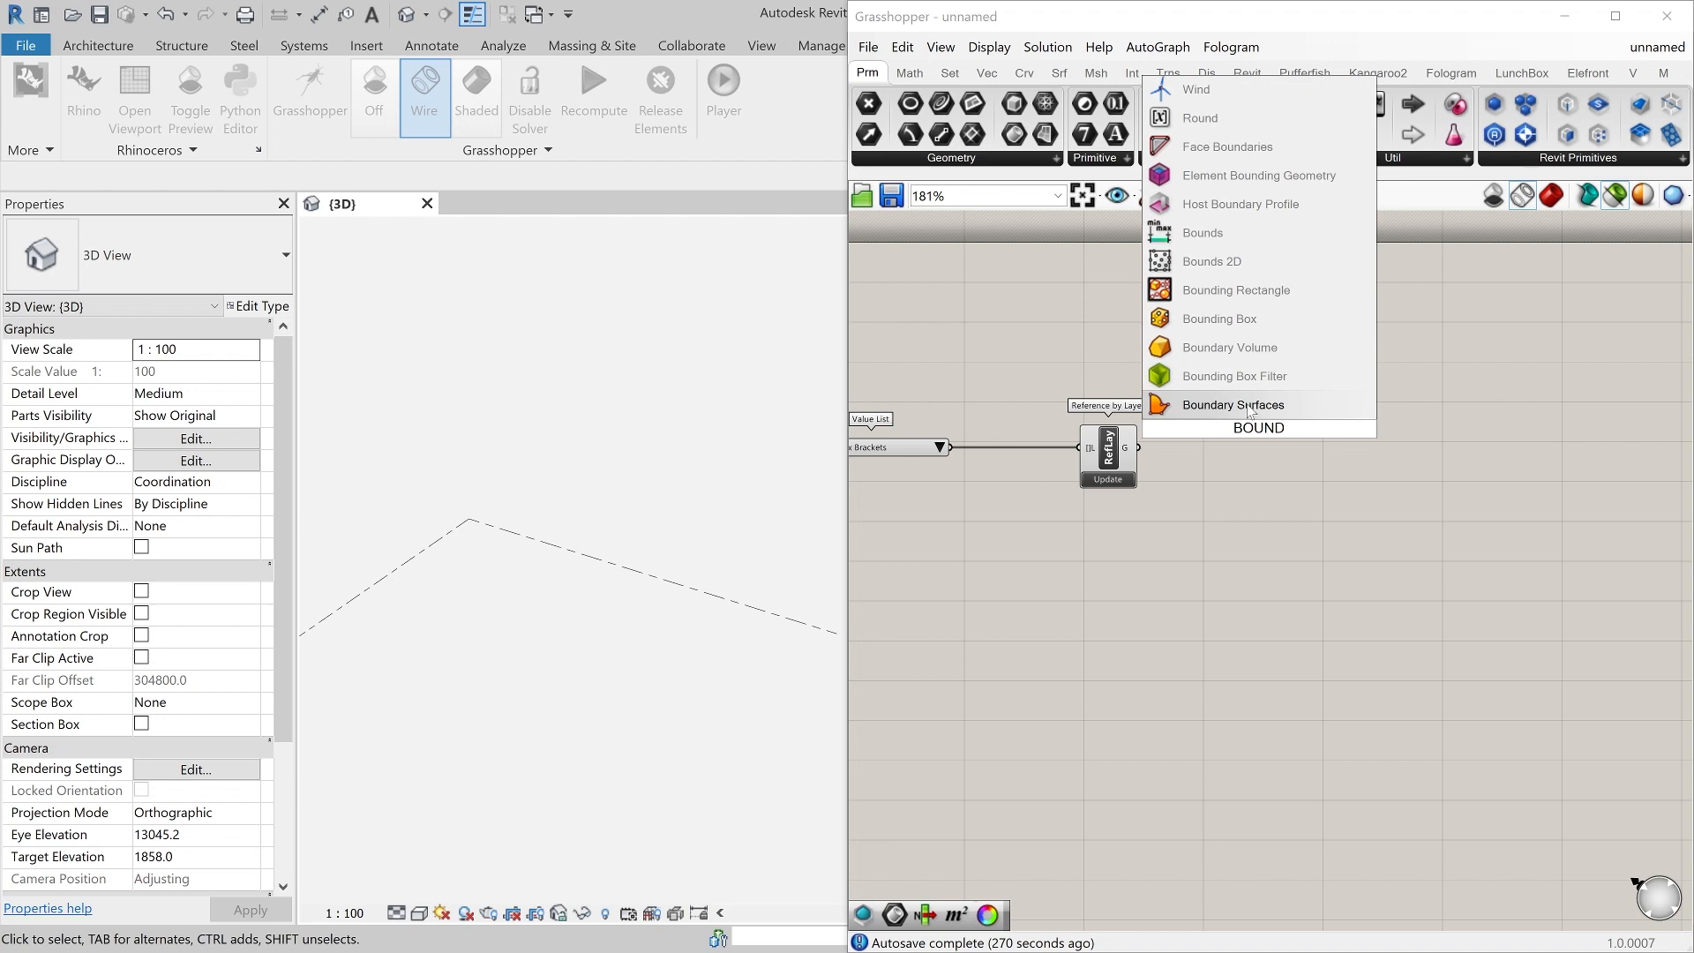
click(1231, 319)
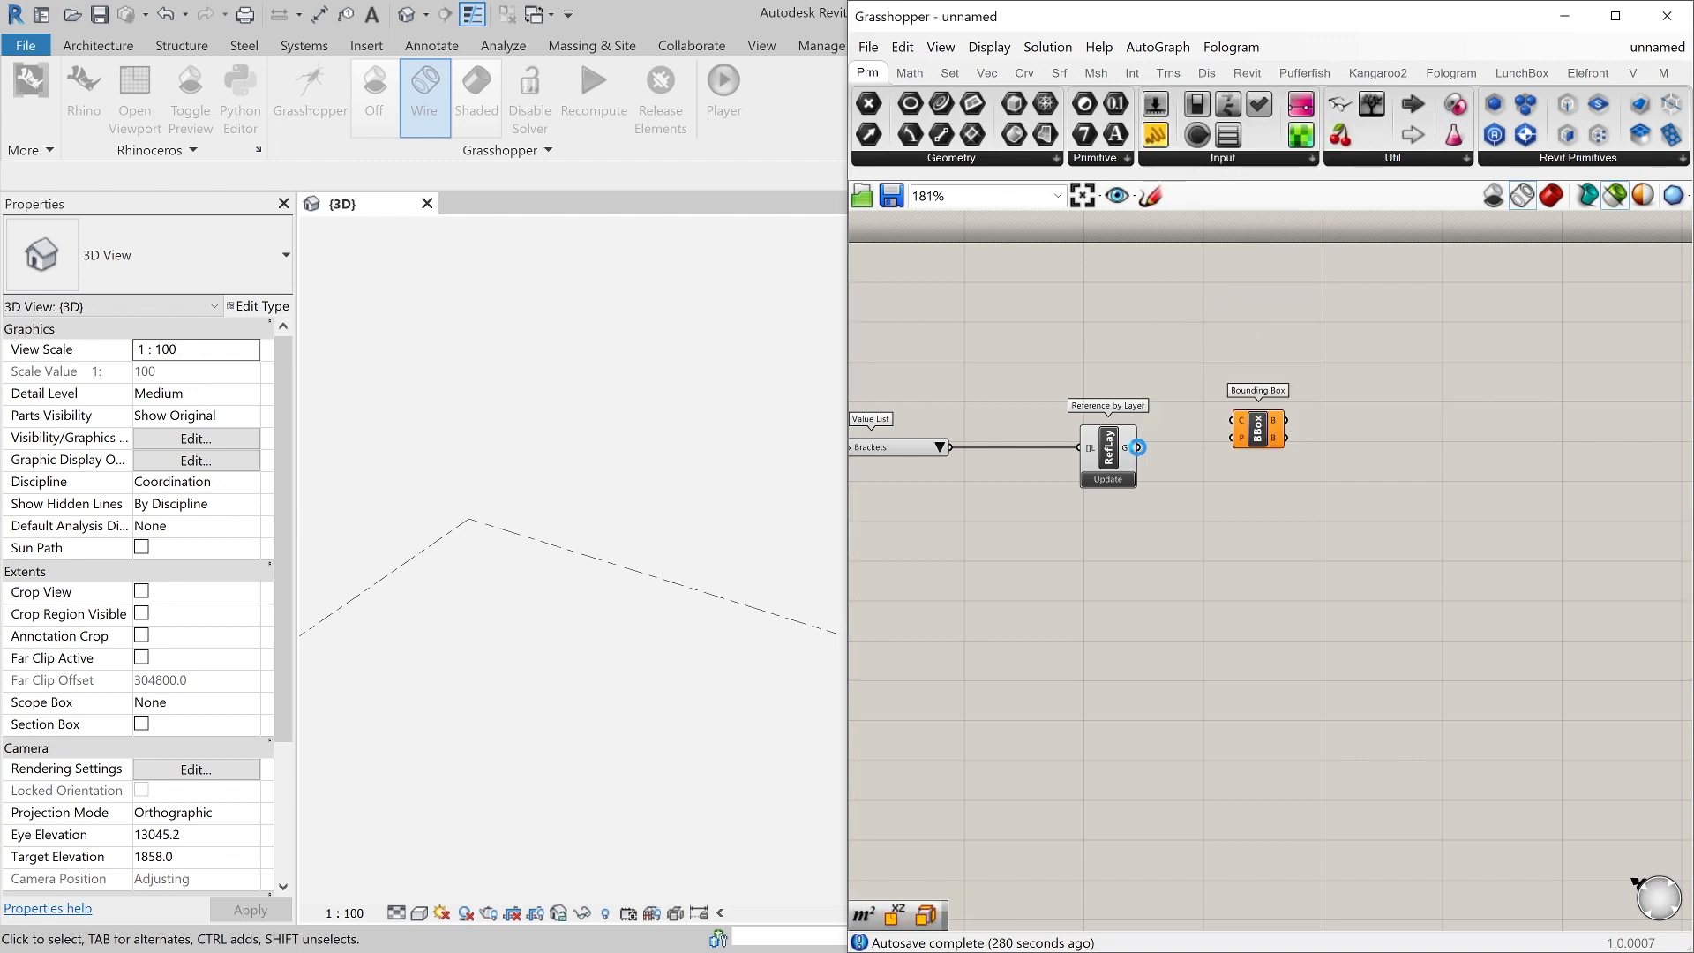
drag(1137, 447, 1256, 435)
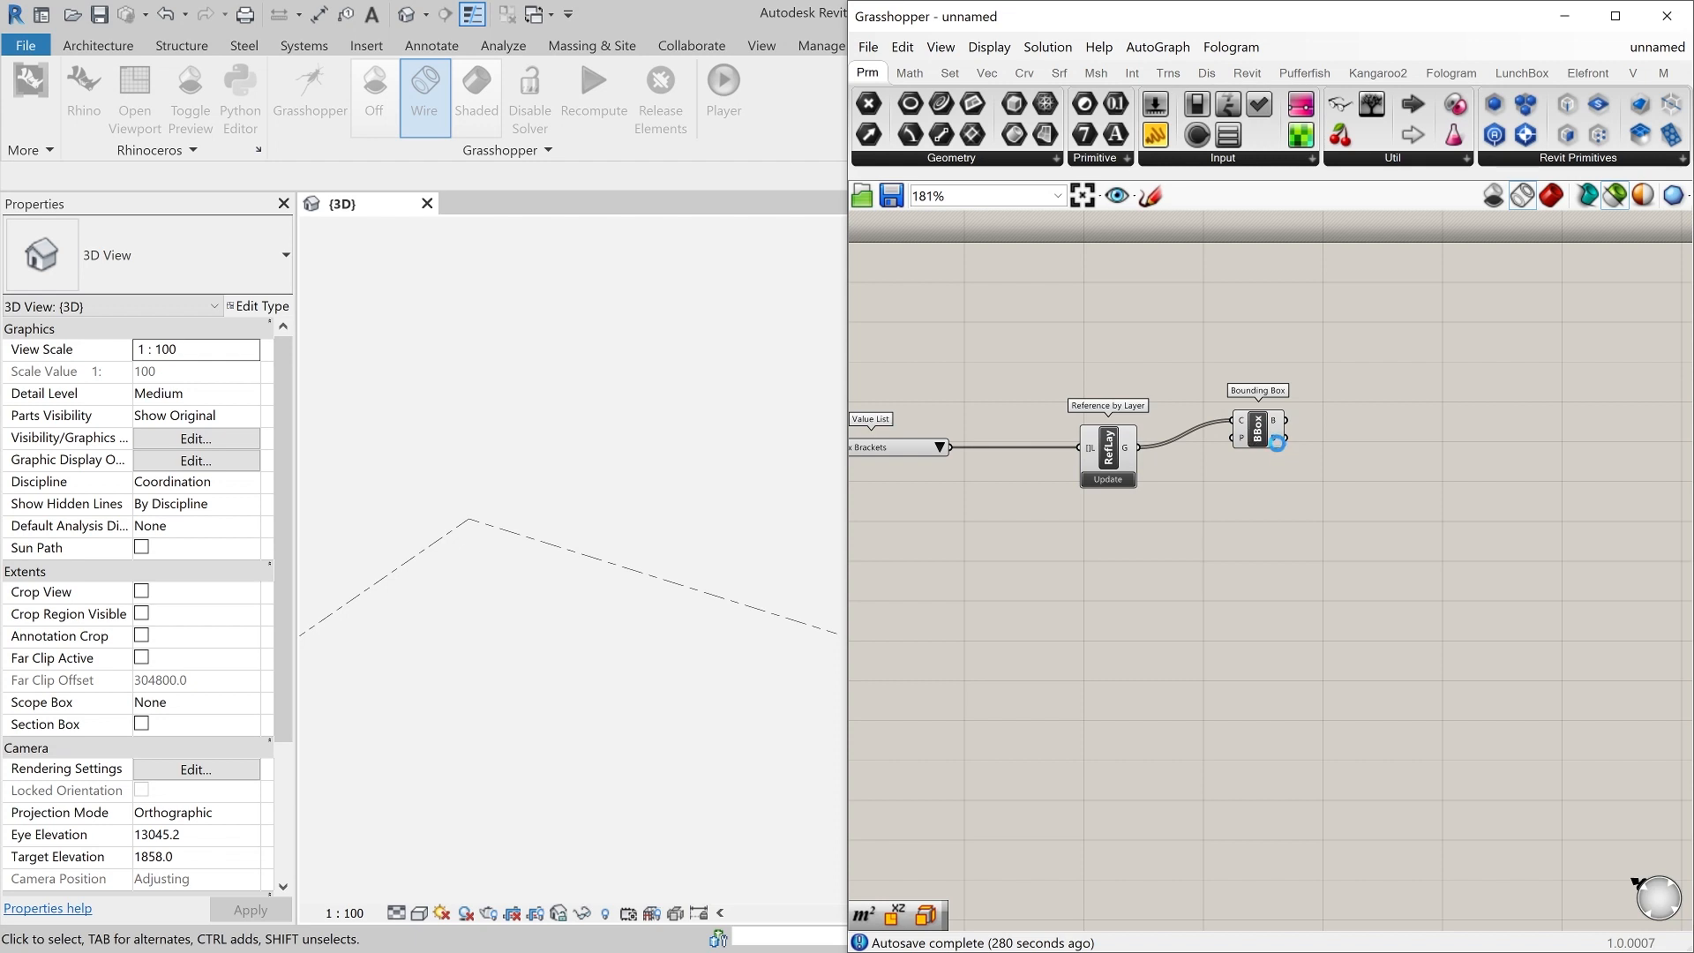
- Add a Graft Tree component between Reference by Layer and Bounding Box, moving Bounding Box aside to make room
drag(1269, 439, 1384, 449)
double_click(1252, 403)
text(Graft)
key(Return)
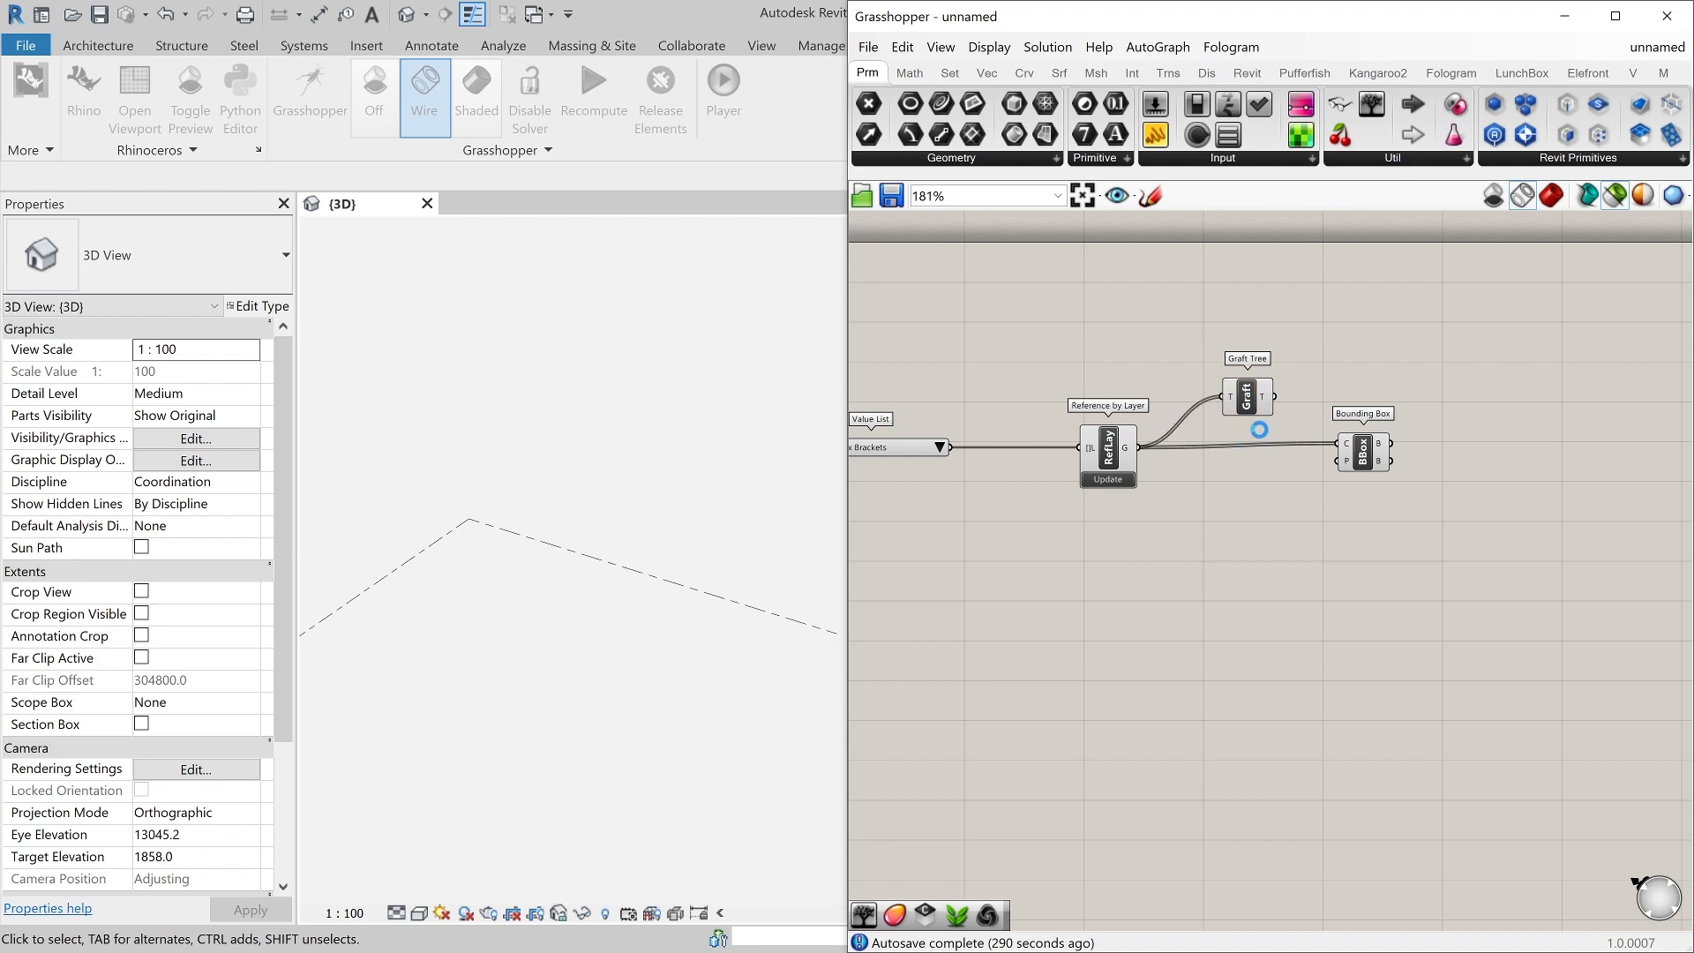
drag(1267, 415, 1257, 466)
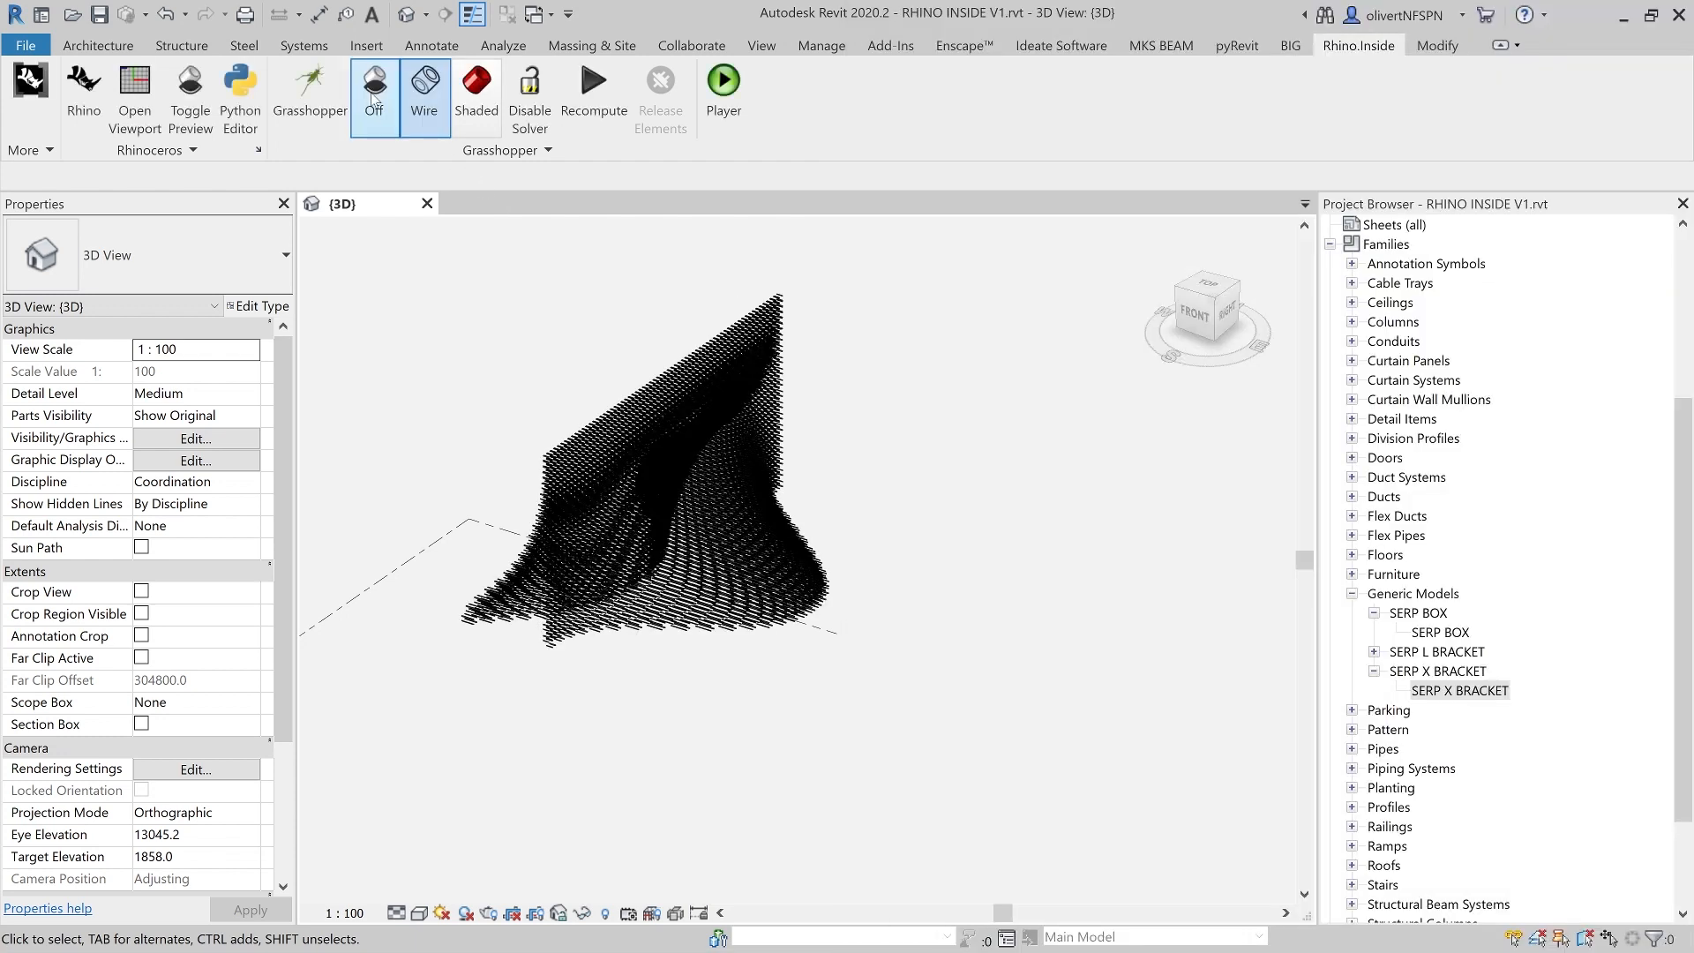
- Turn off Revit's Grasshopper preview, return to the definition, and place Bounding Box above and beyond Graft Tree
click(376, 97)
click(316, 101)
click(995, 340)
drag(1367, 458, 1398, 390)
right_drag(1401, 471, 1297, 461)
click(1156, 373)
- Open the Rhino window and hide all the model's polysurfaces
click(79, 92)
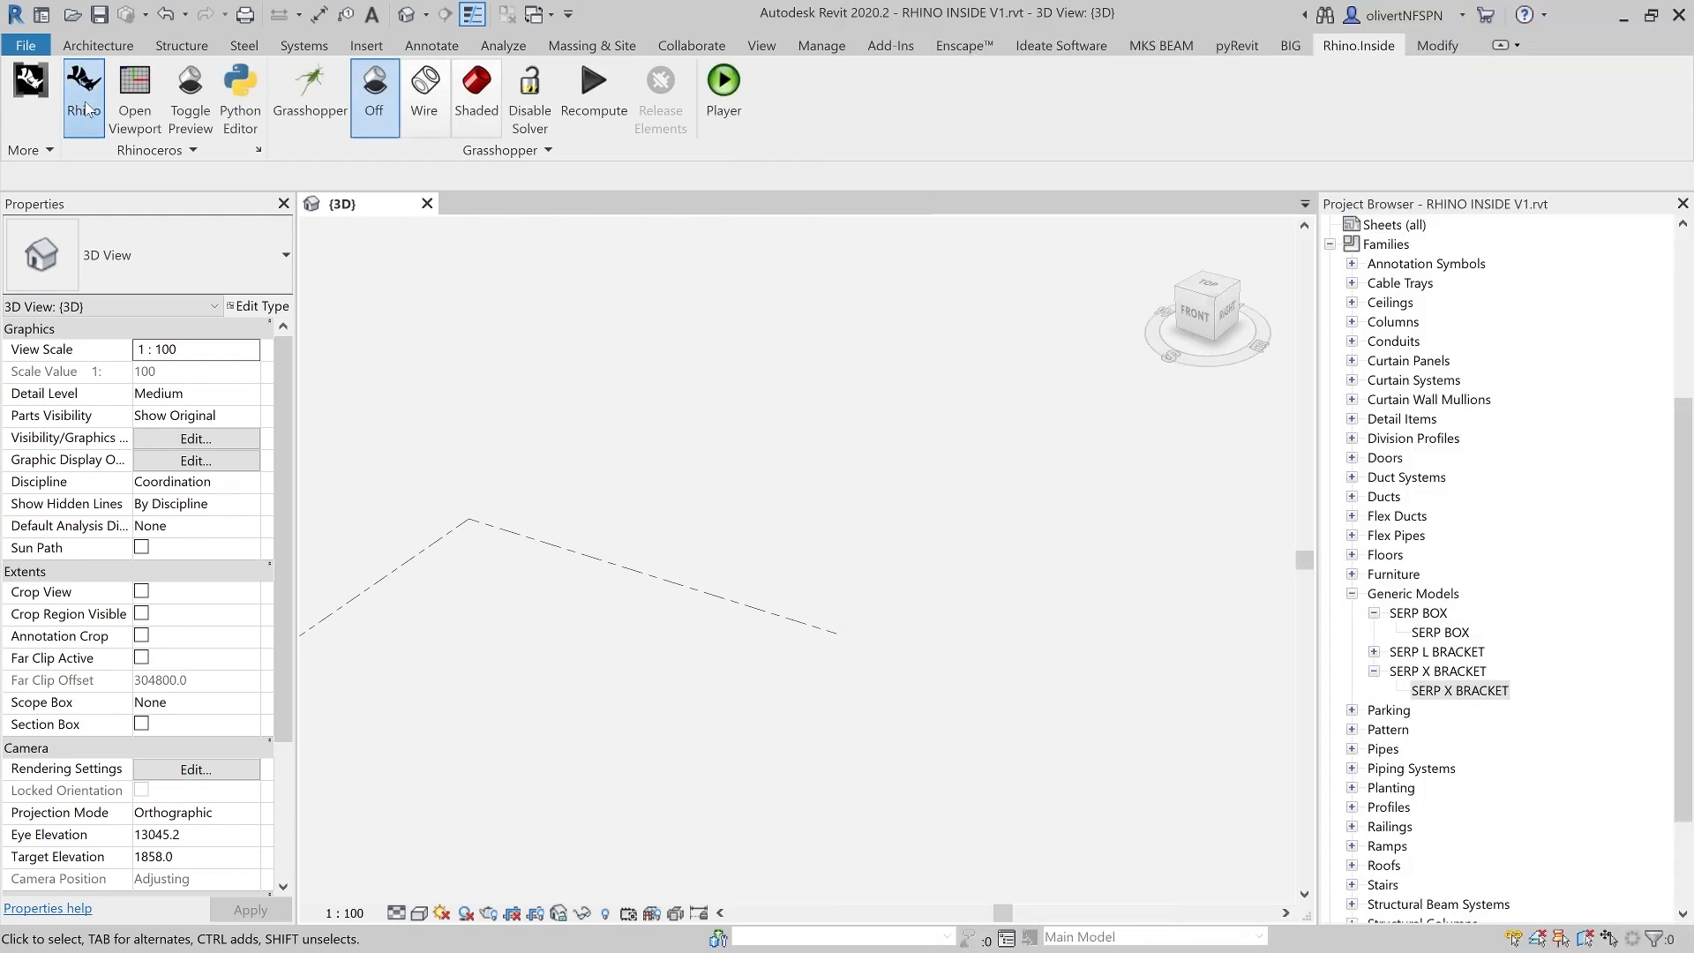
drag(115, 281, 500, 600)
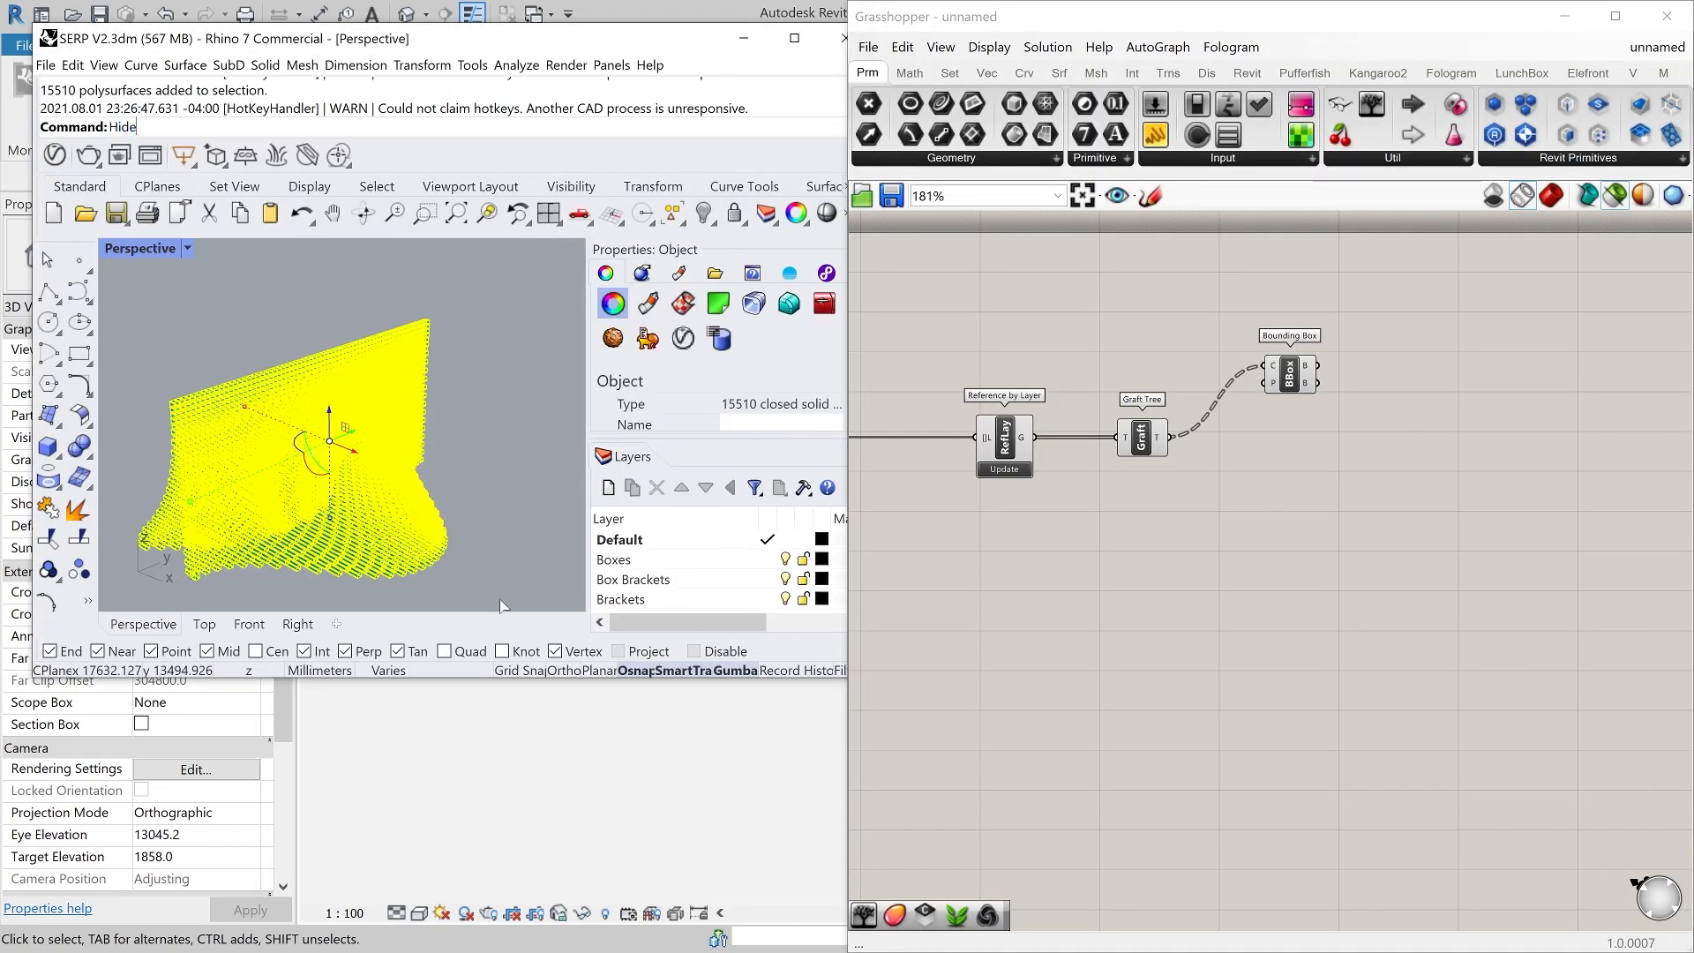
key(ctrl+h)
- Preview the Graft Tree and Bounding Box geometry in turn, viewing it closely in Rhino's Perspective viewport
click(1148, 436)
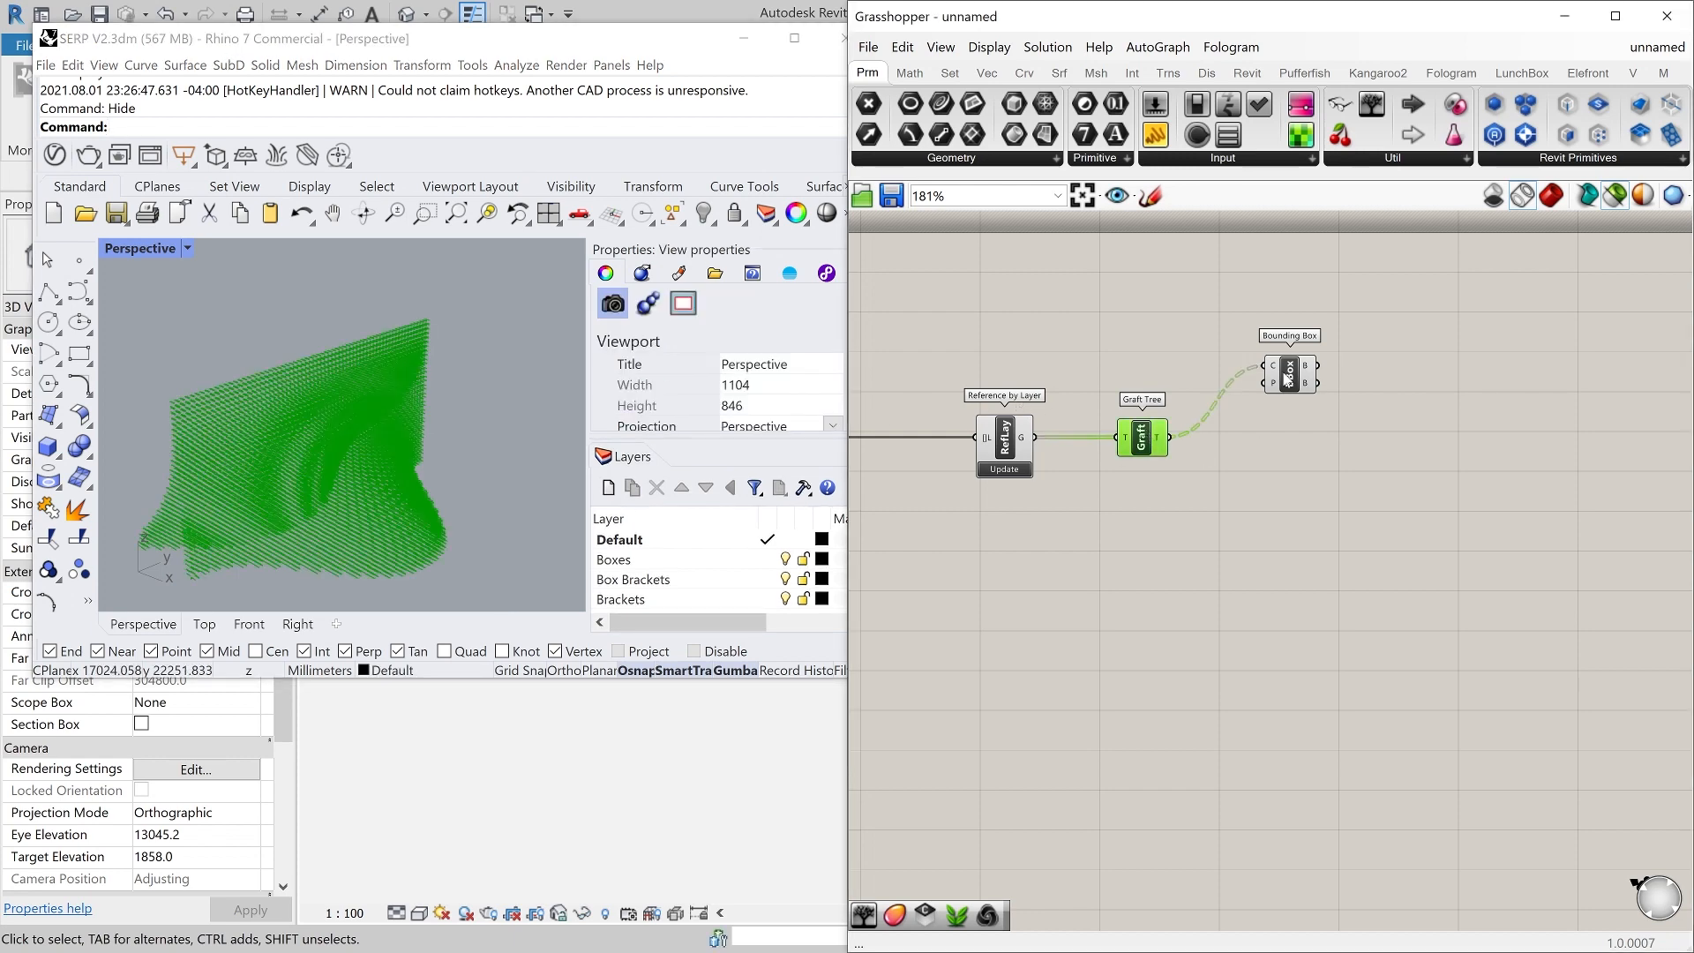
click(1286, 377)
scroll(411, 580, up, 5)
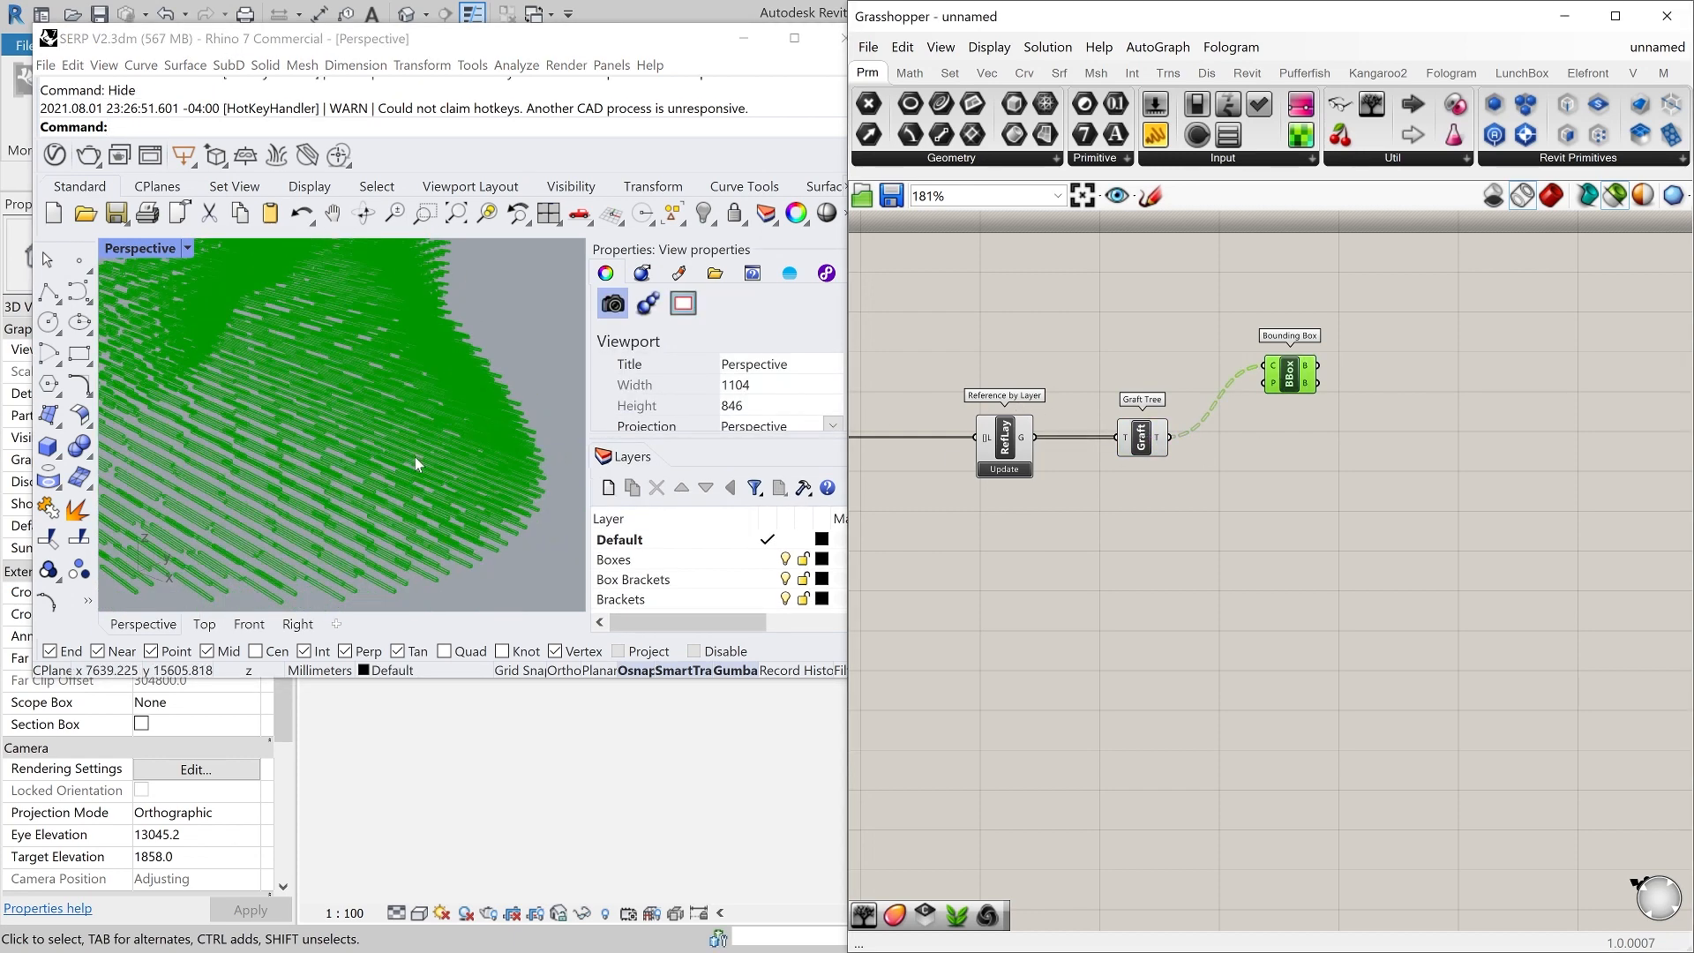
- Change the Value List's layer to Boxes
scroll(1401, 469, down, 2)
scroll(1006, 460, up, 4)
click(991, 431)
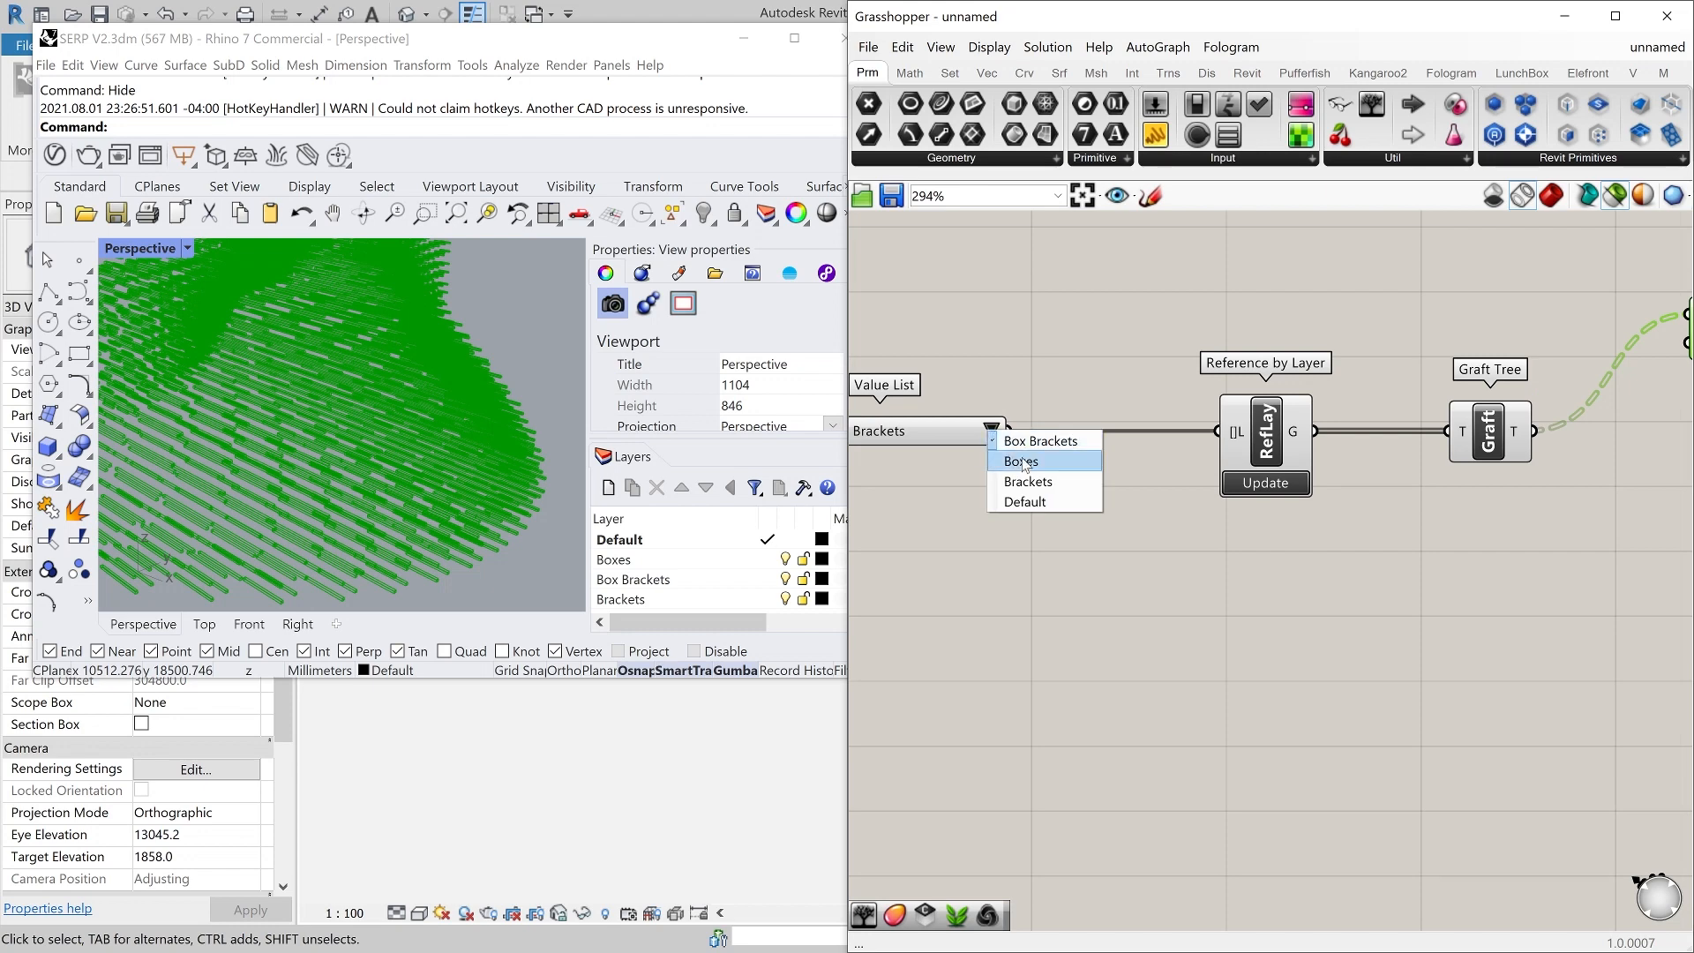
click(1022, 463)
scroll(1084, 501, down, 3)
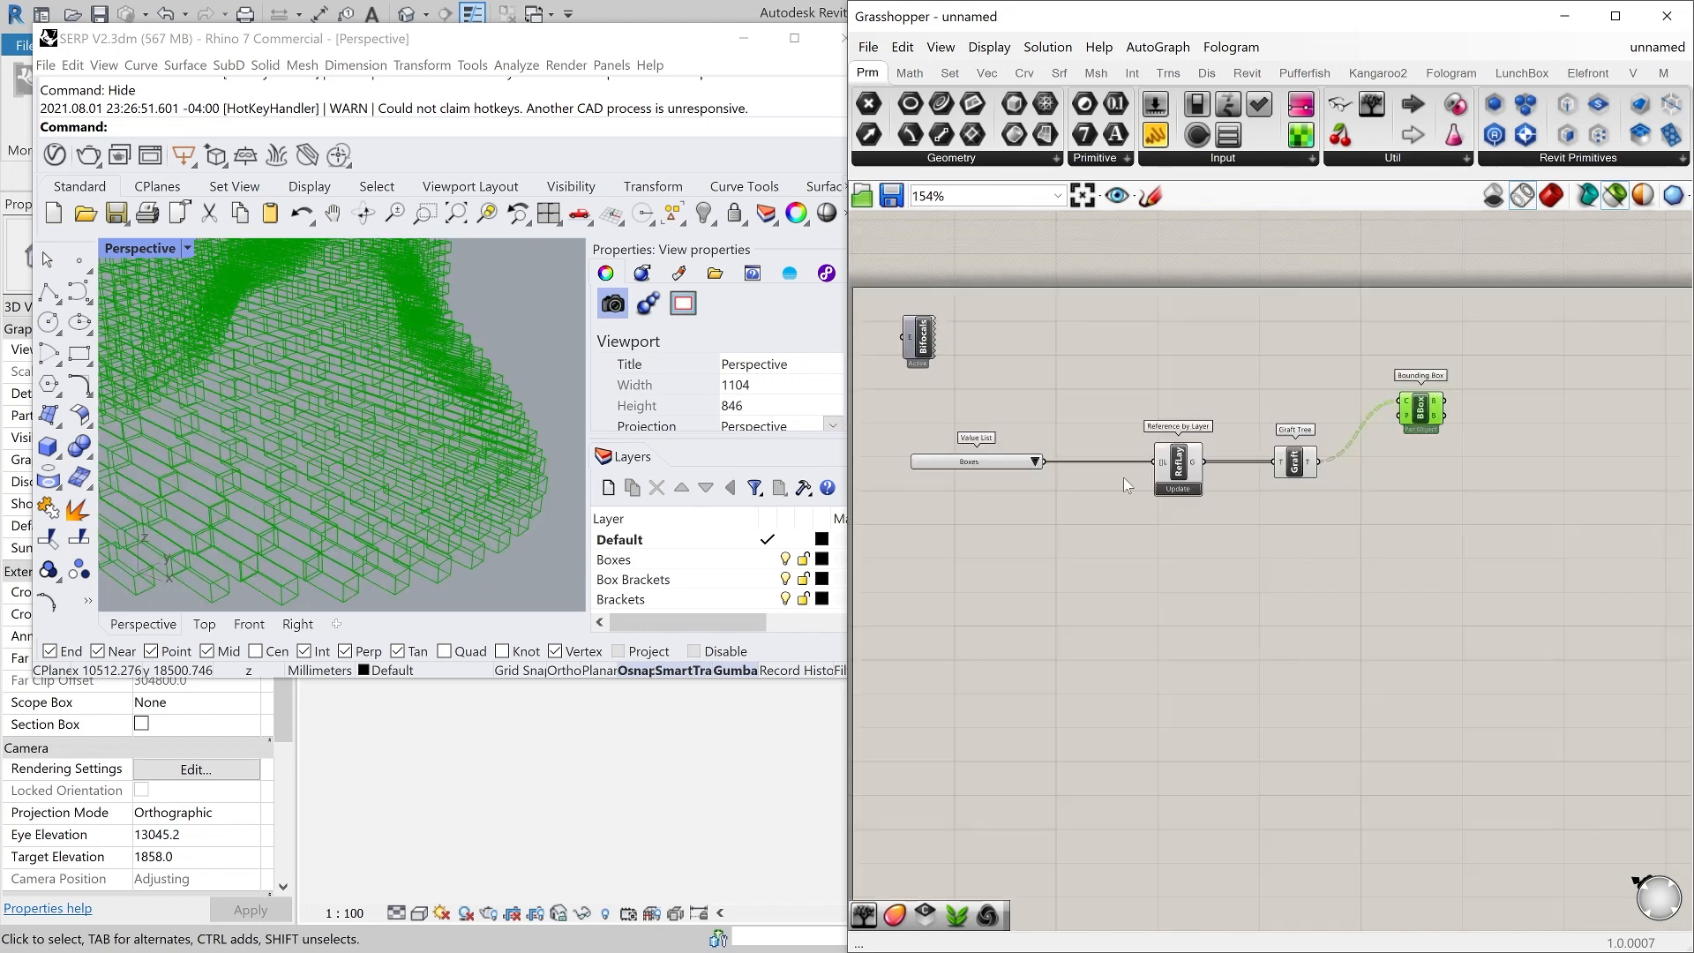
- Compare the Graft Tree boxes with their Bounding Box results up close in the Perspective viewport
scroll(1125, 478, up, 3)
scroll(422, 572, up, 5)
right_drag(1052, 497, 901, 509)
click(1159, 448)
click(1368, 362)
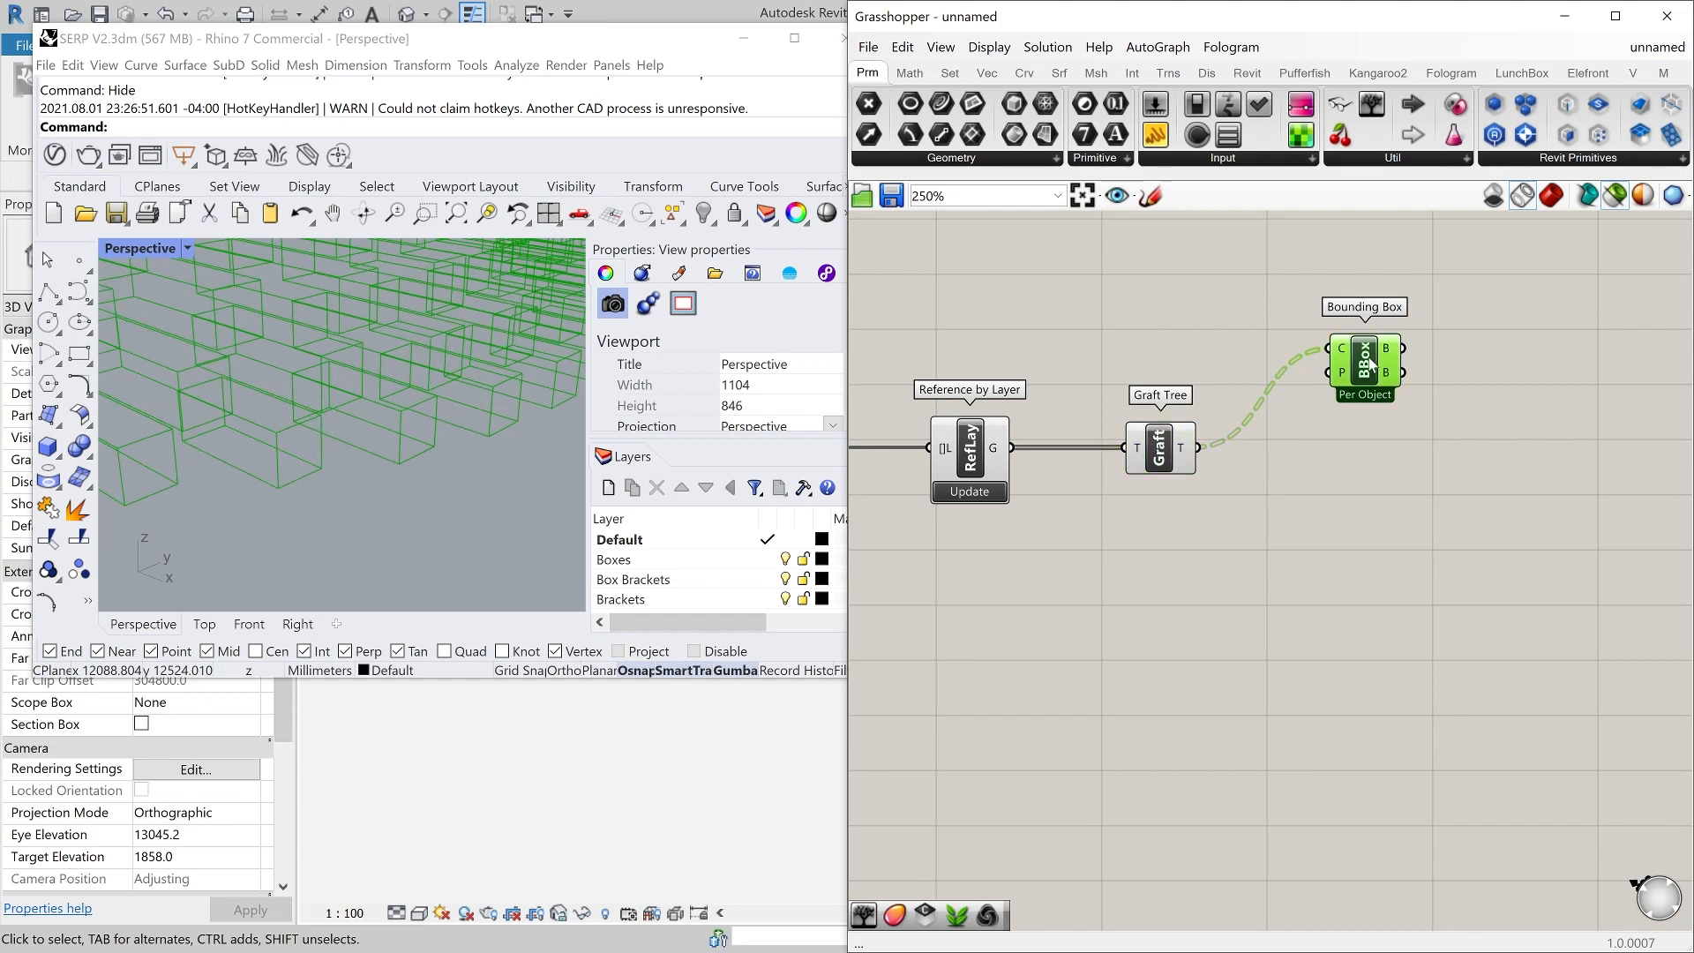
right_drag(282, 474, 296, 481)
right_drag(463, 445, 442, 453)
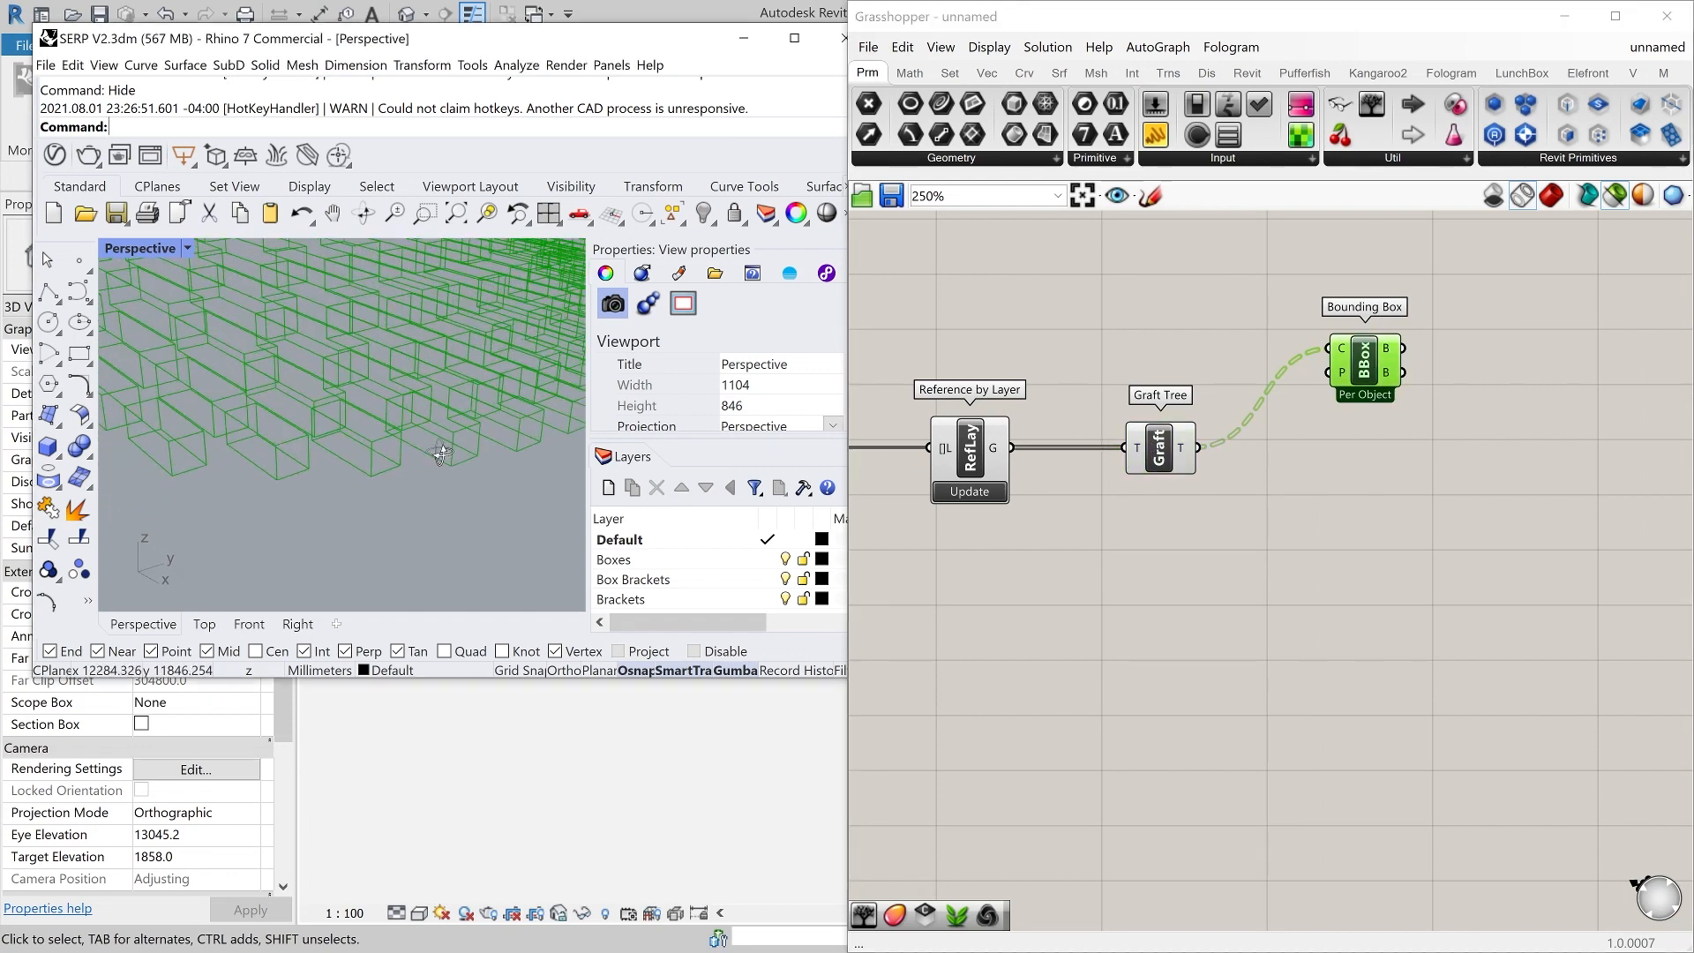
- Add an Area component and connect Bounding Box's first box output to its geometry input
right_drag(1502, 412, 1247, 426)
double_click(1247, 426)
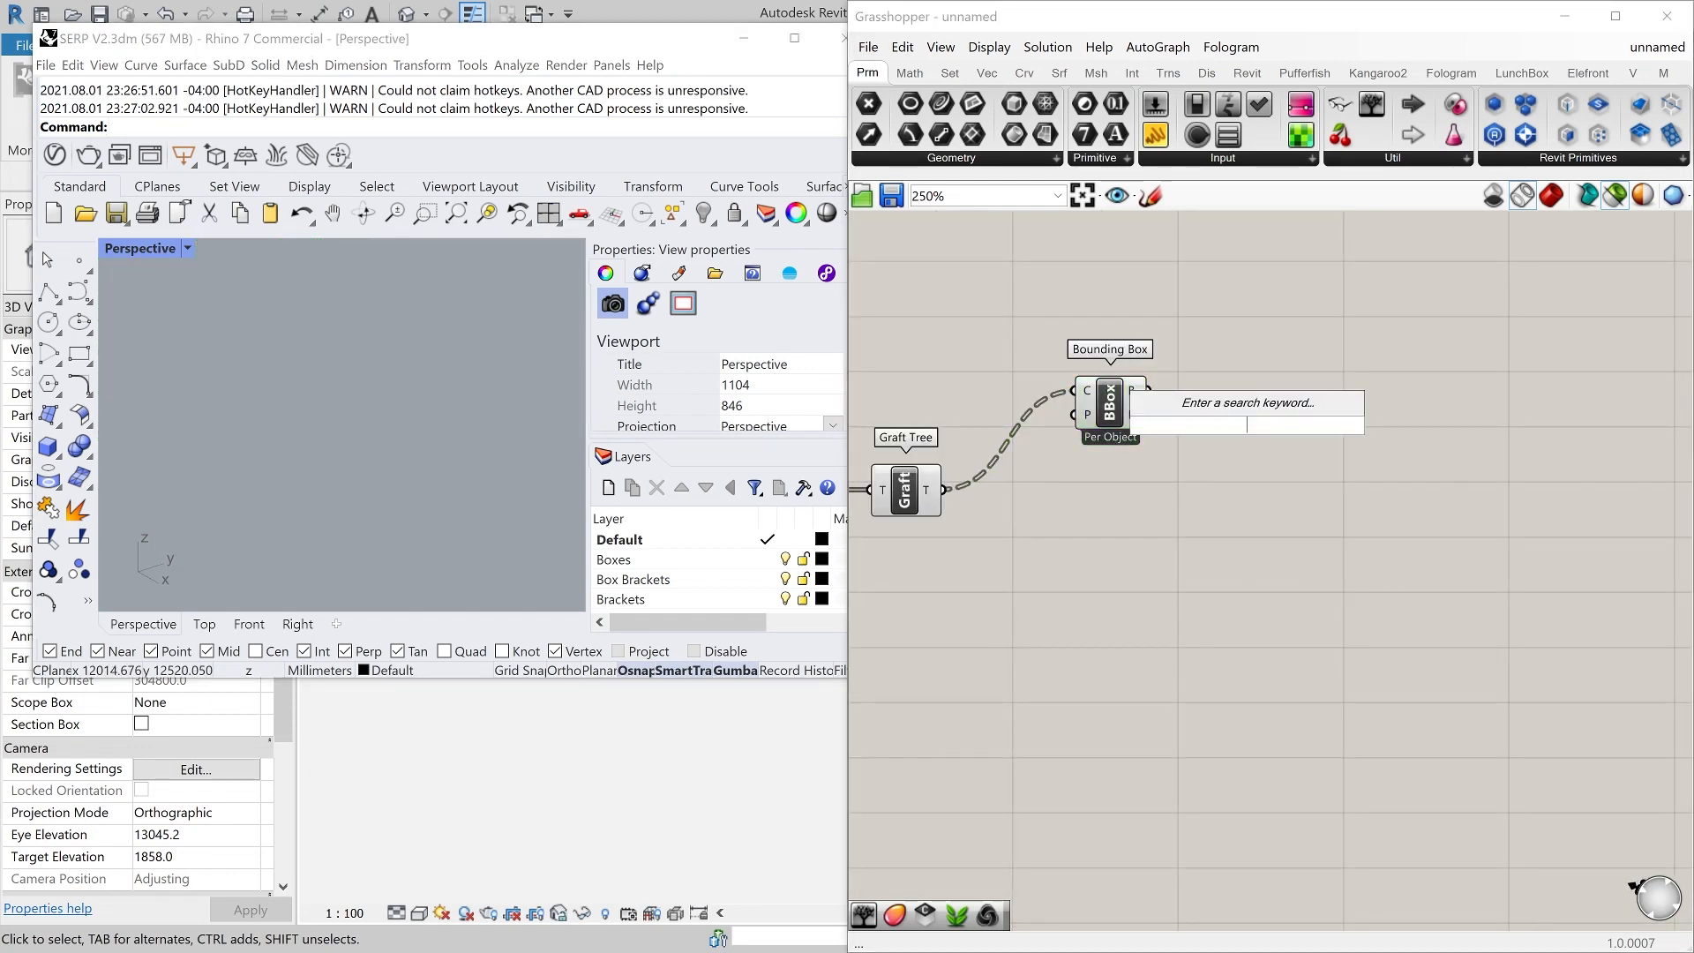
text(AREA)
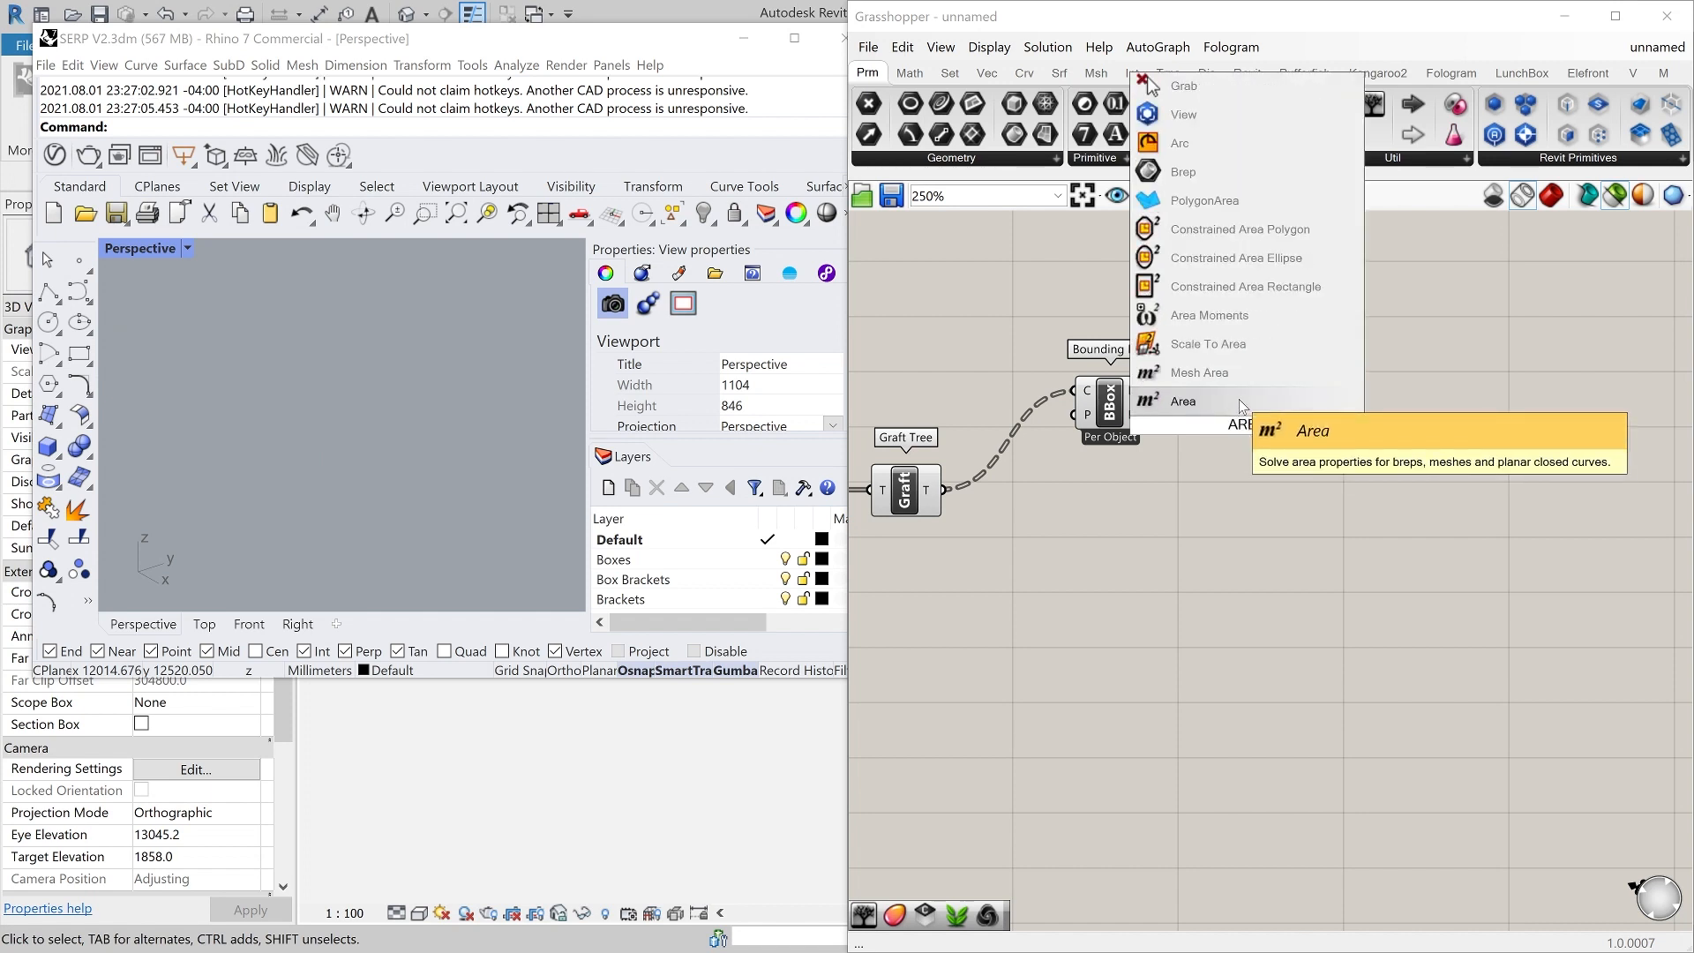
click(1240, 402)
drag(1260, 441, 1269, 391)
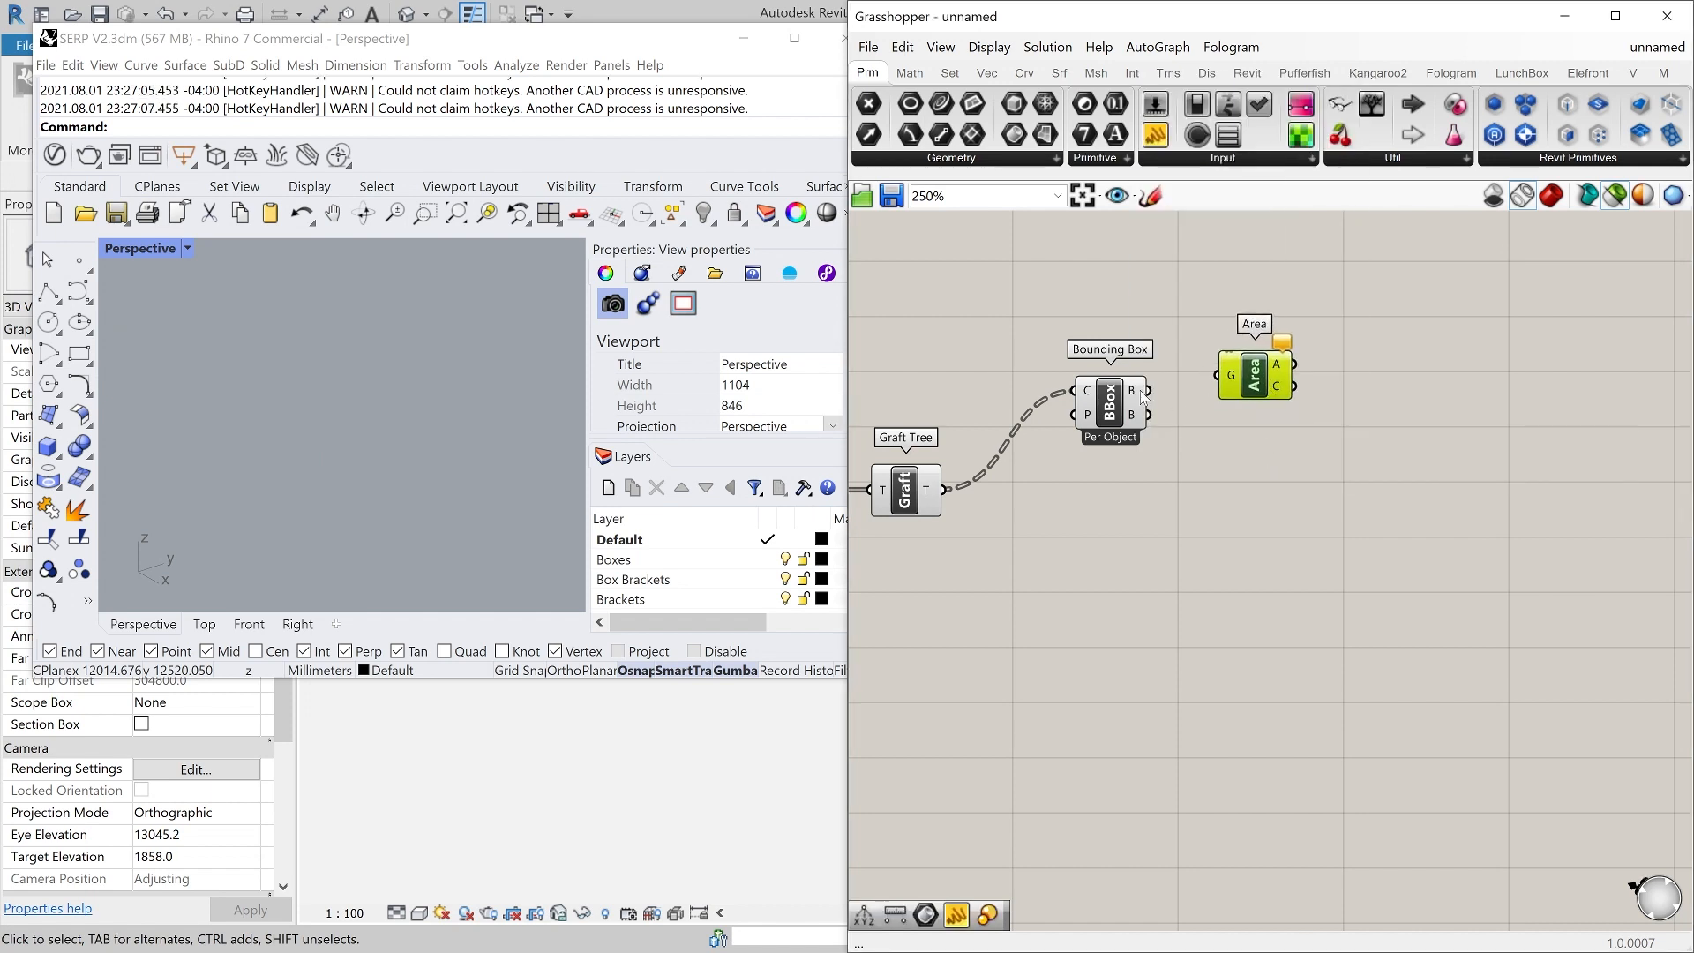
drag(1147, 391, 1290, 399)
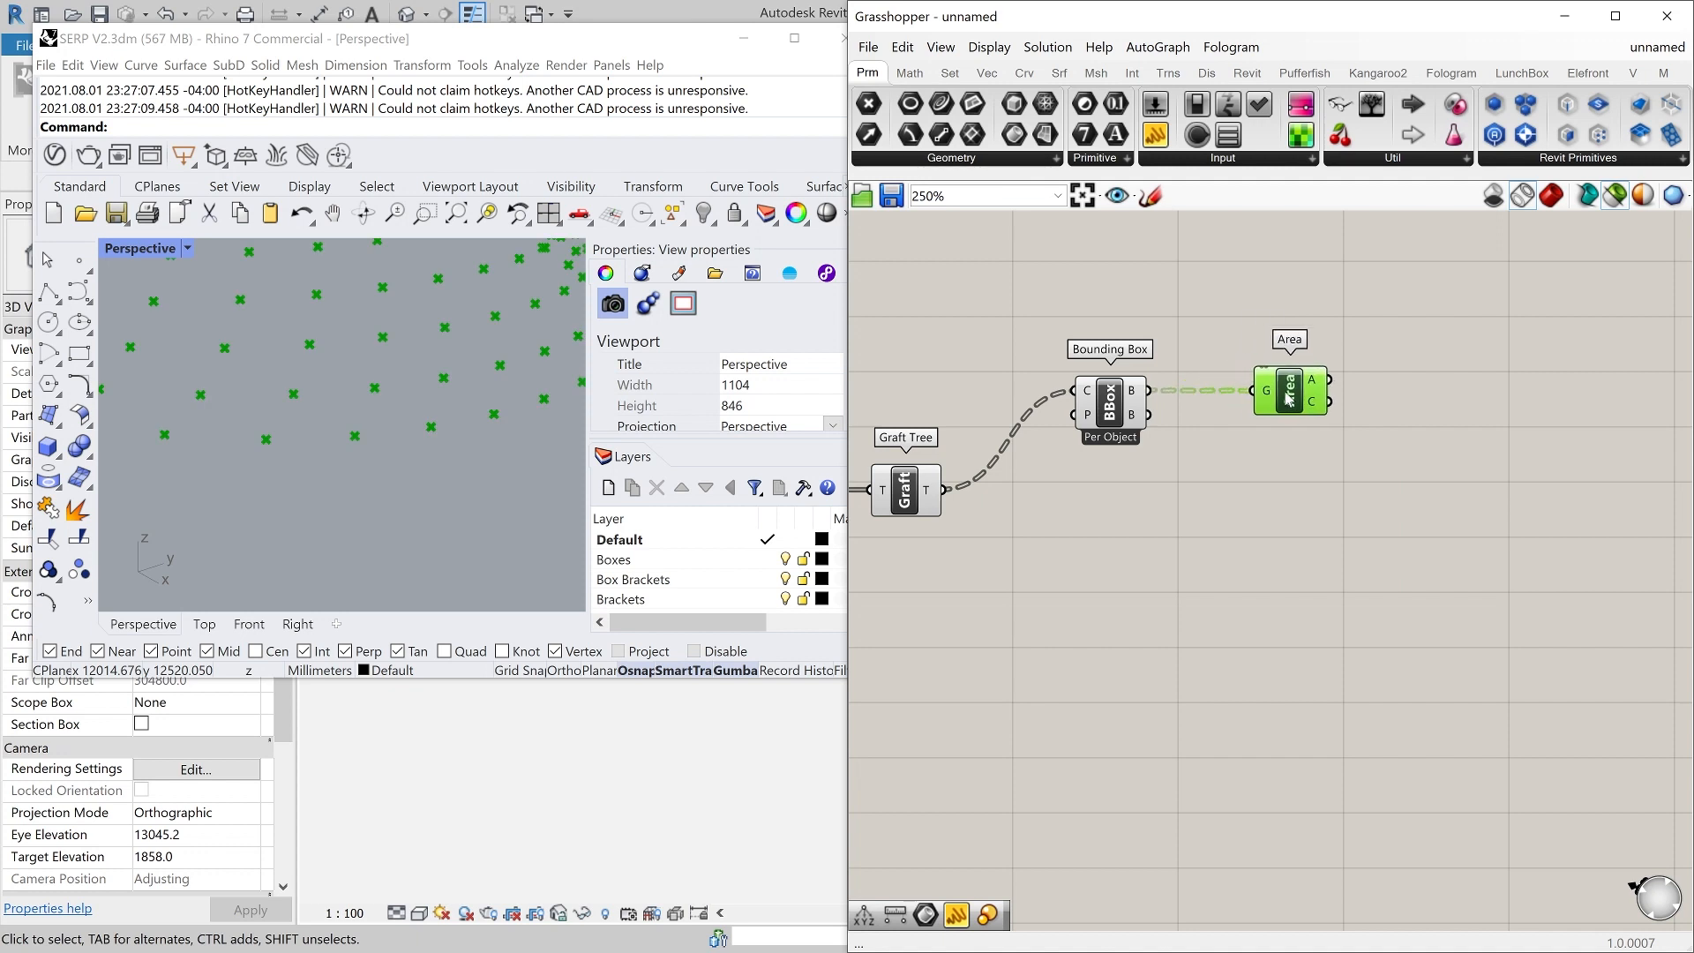
- Preview Bounding Box and Area together and inspect the data in Area's centroid output
click(1130, 411)
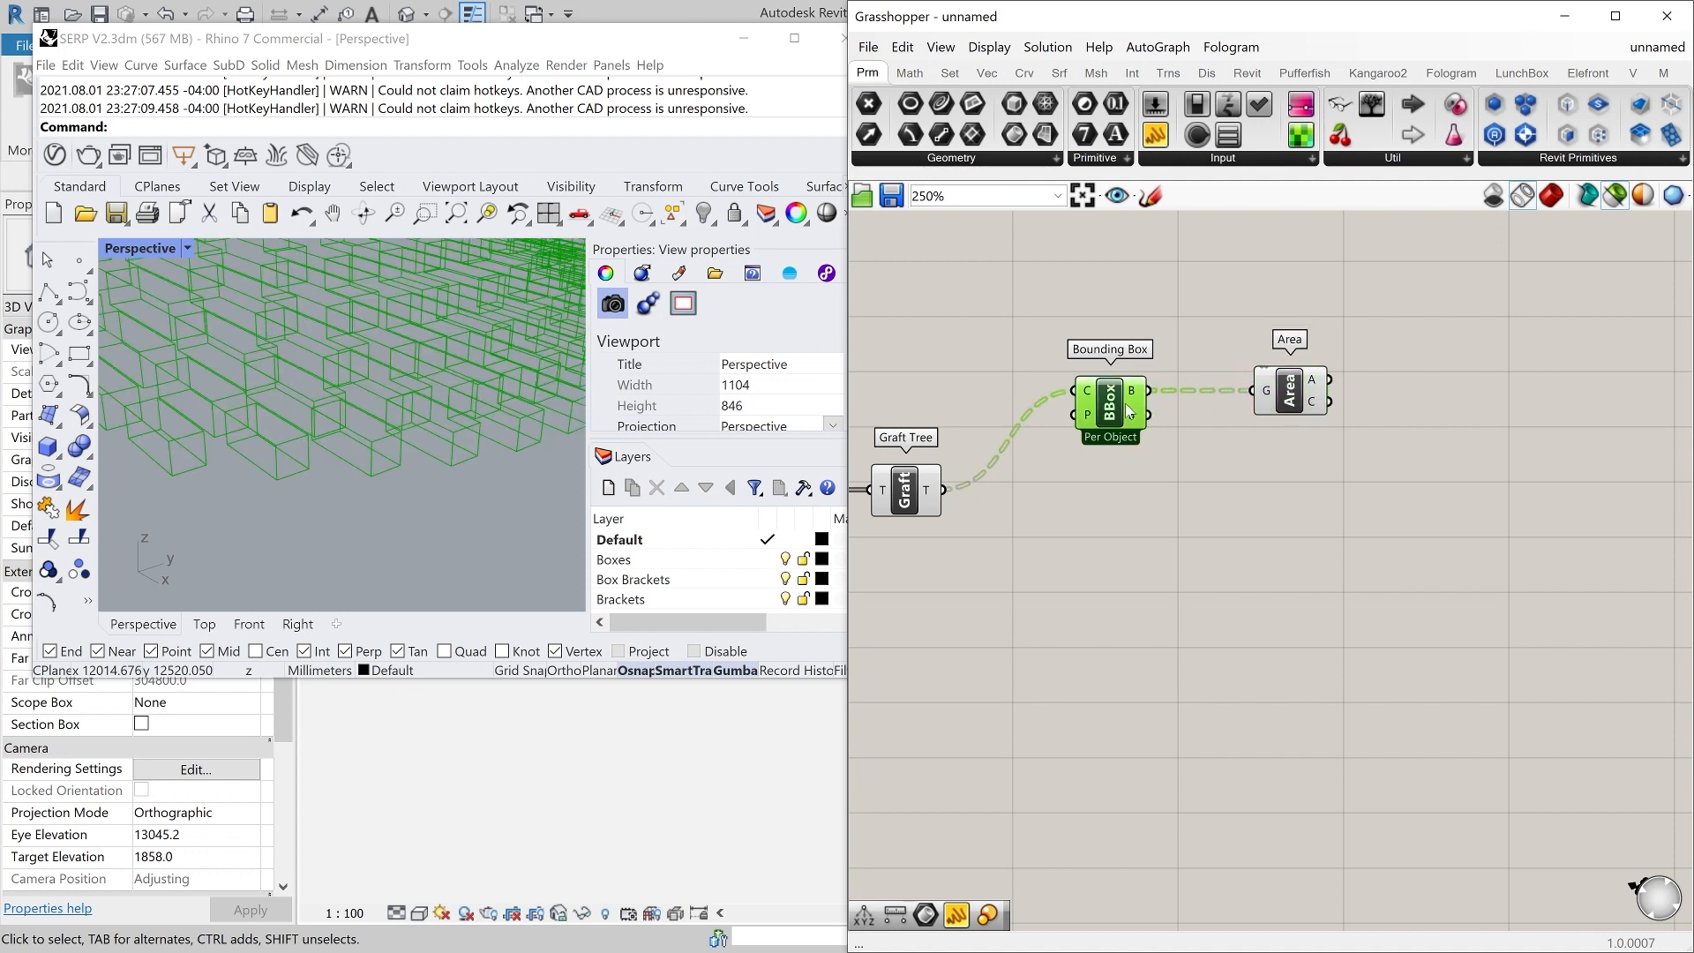
shift+click(1292, 399)
mouse_move(1315, 404)
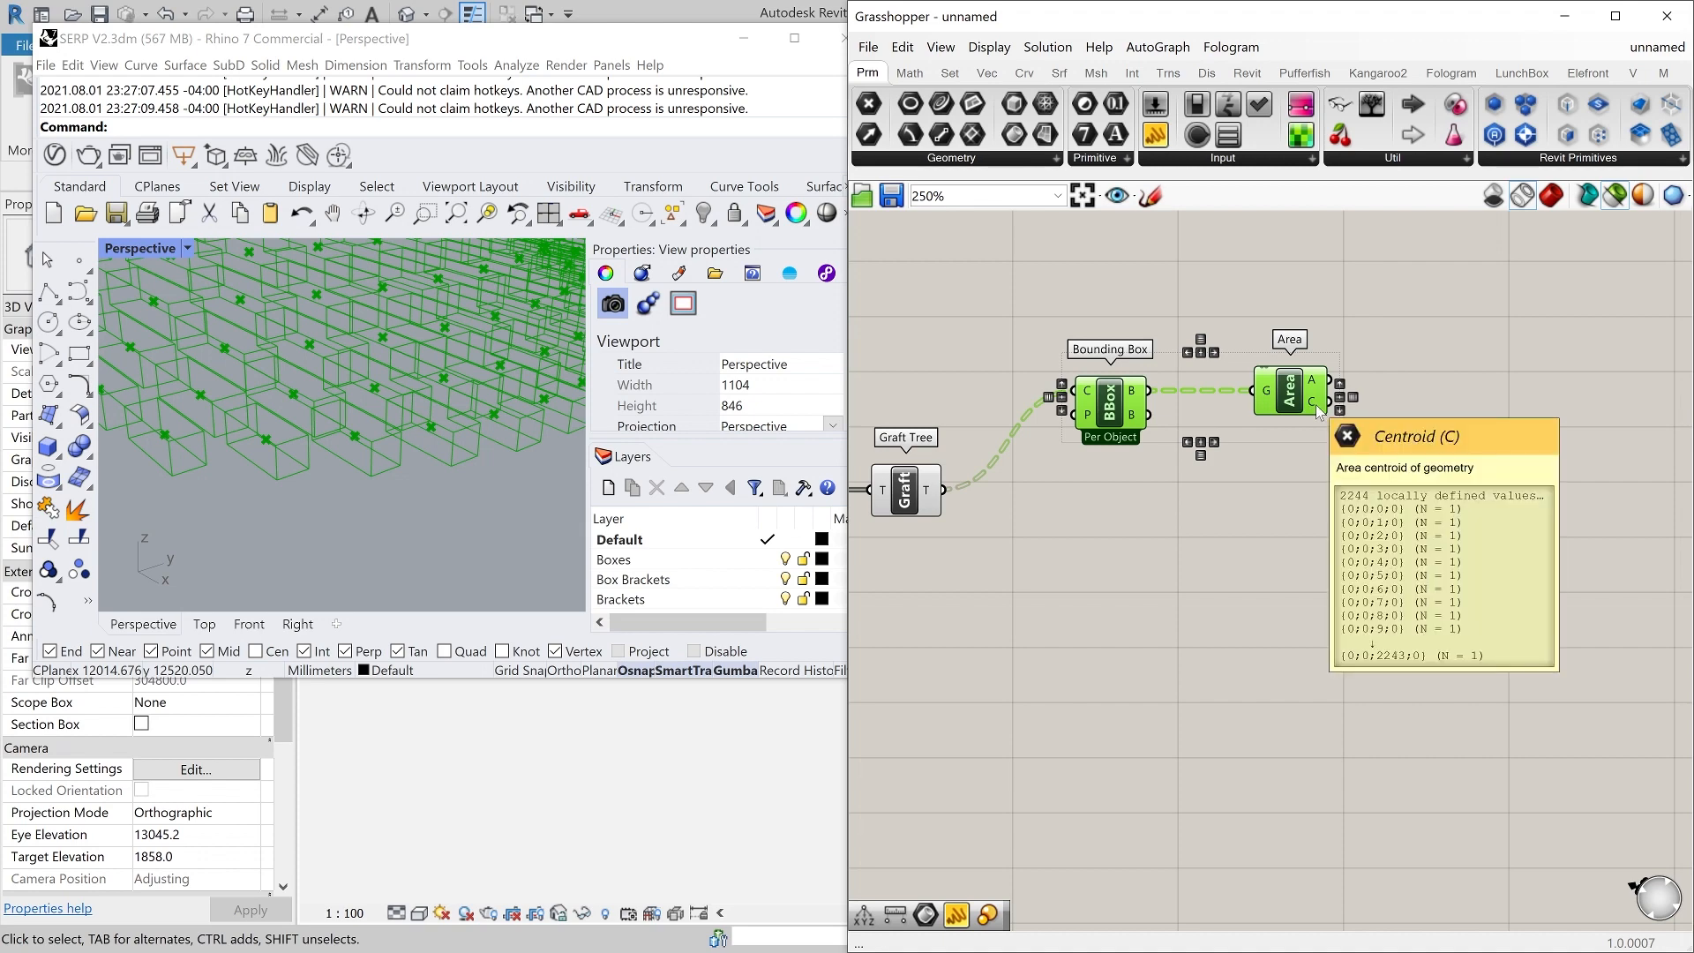
click(1298, 424)
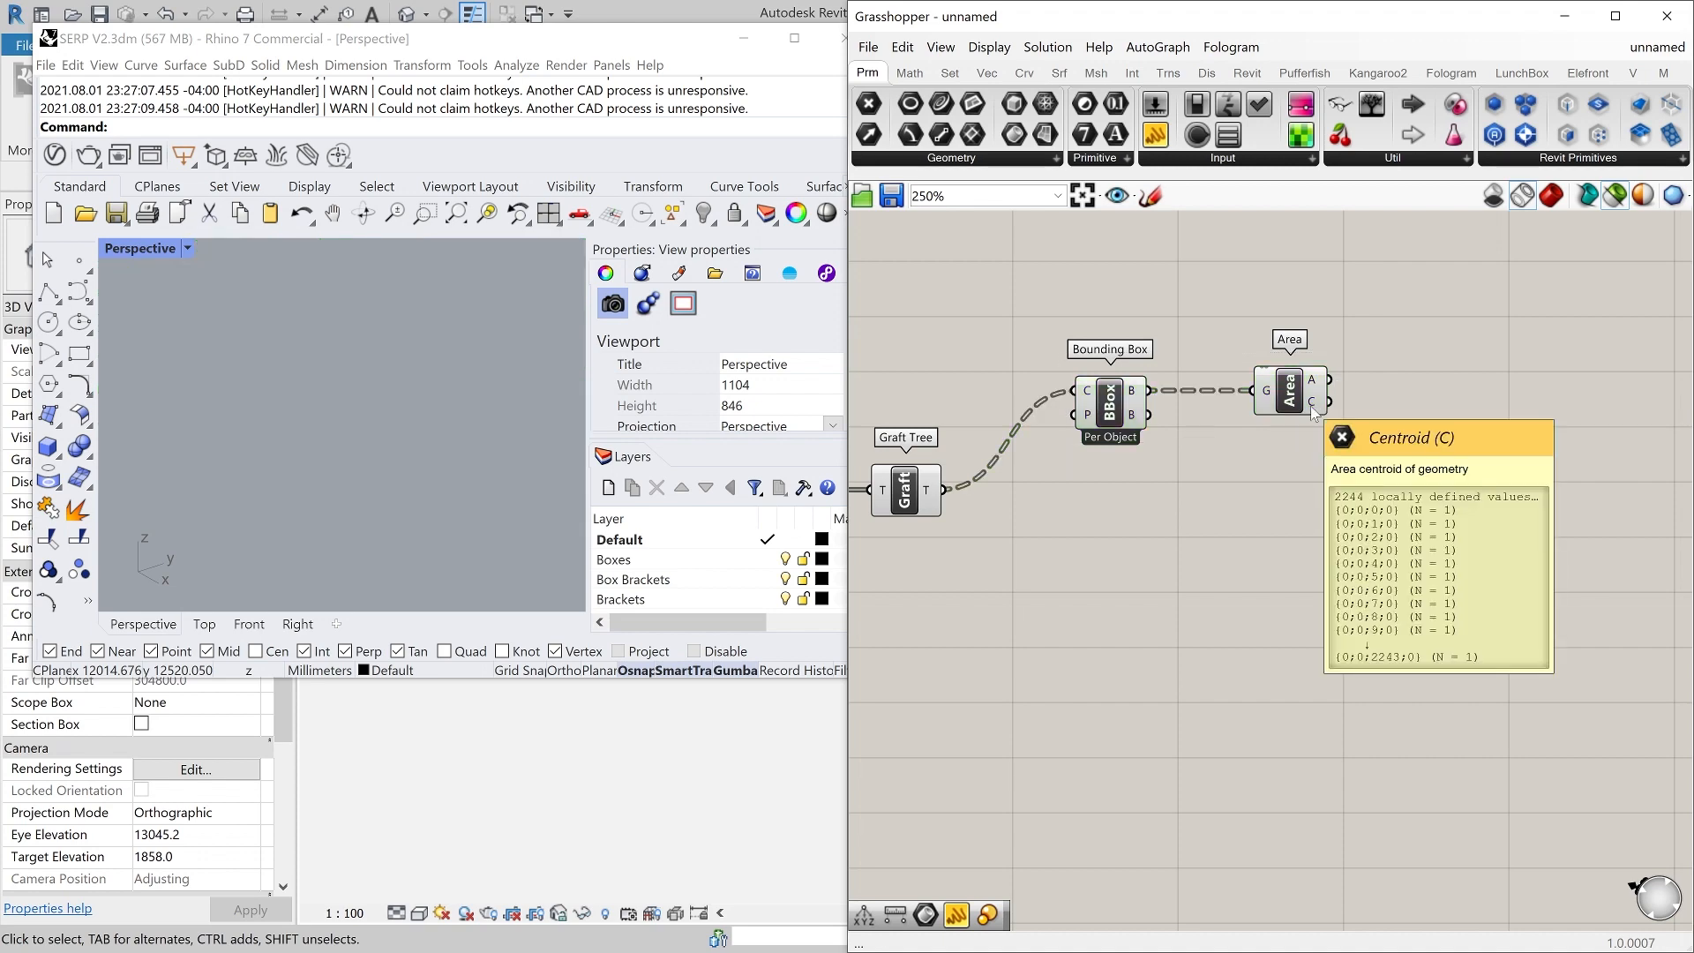
- Examine where the Area centroids sit within the bounding boxes, both up close and across the model in Rhino
click(1295, 397)
click(1118, 413)
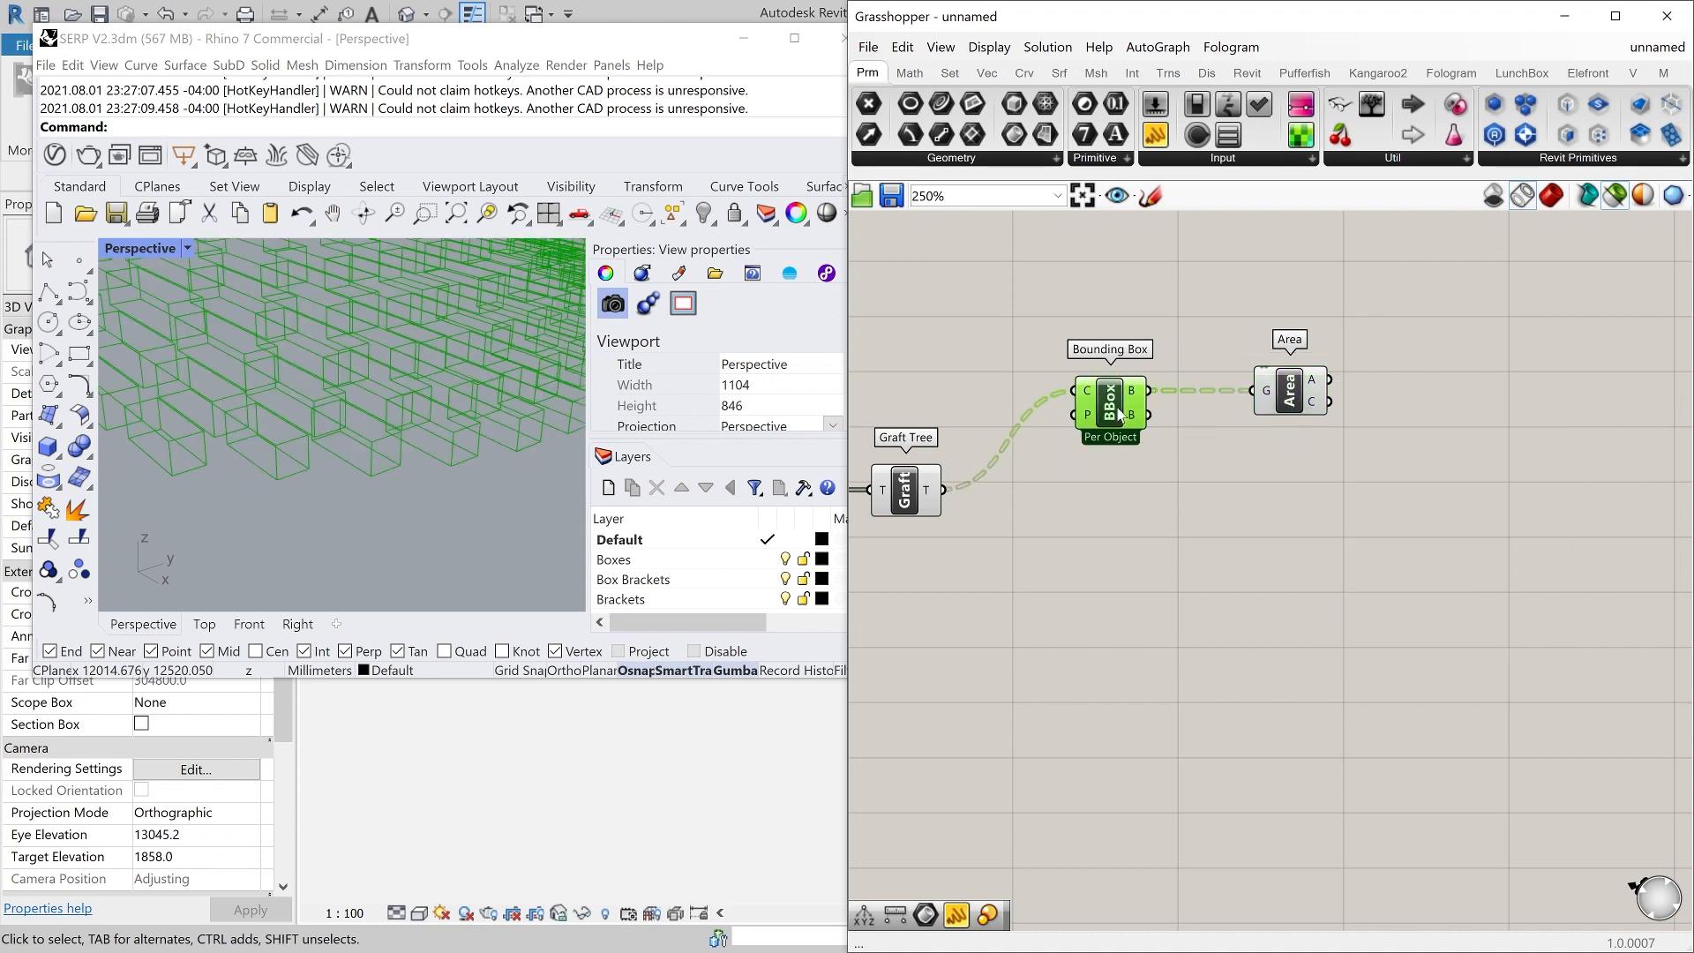
shift+click(1262, 407)
scroll(413, 436, up, 5)
scroll(299, 426, down, 3)
scroll(317, 432, down, 3)
right_drag(415, 463, 388, 490)
scroll(394, 494, down, 3)
scroll(362, 492, up, 3)
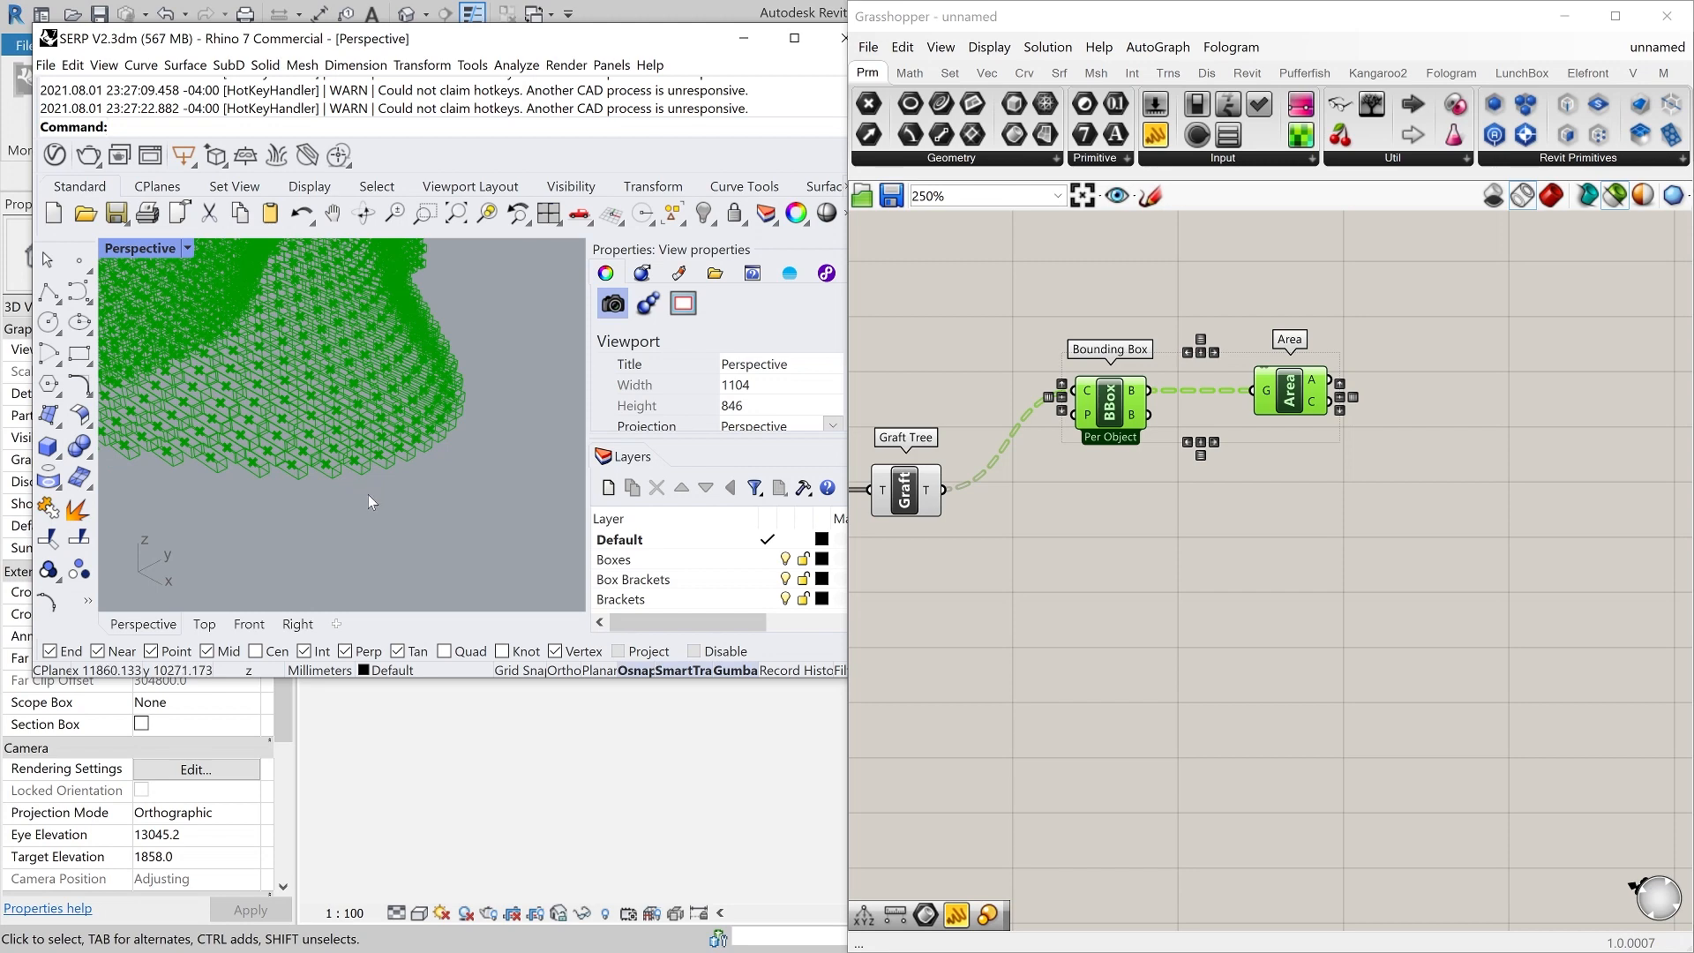
scroll(389, 496, down, 3)
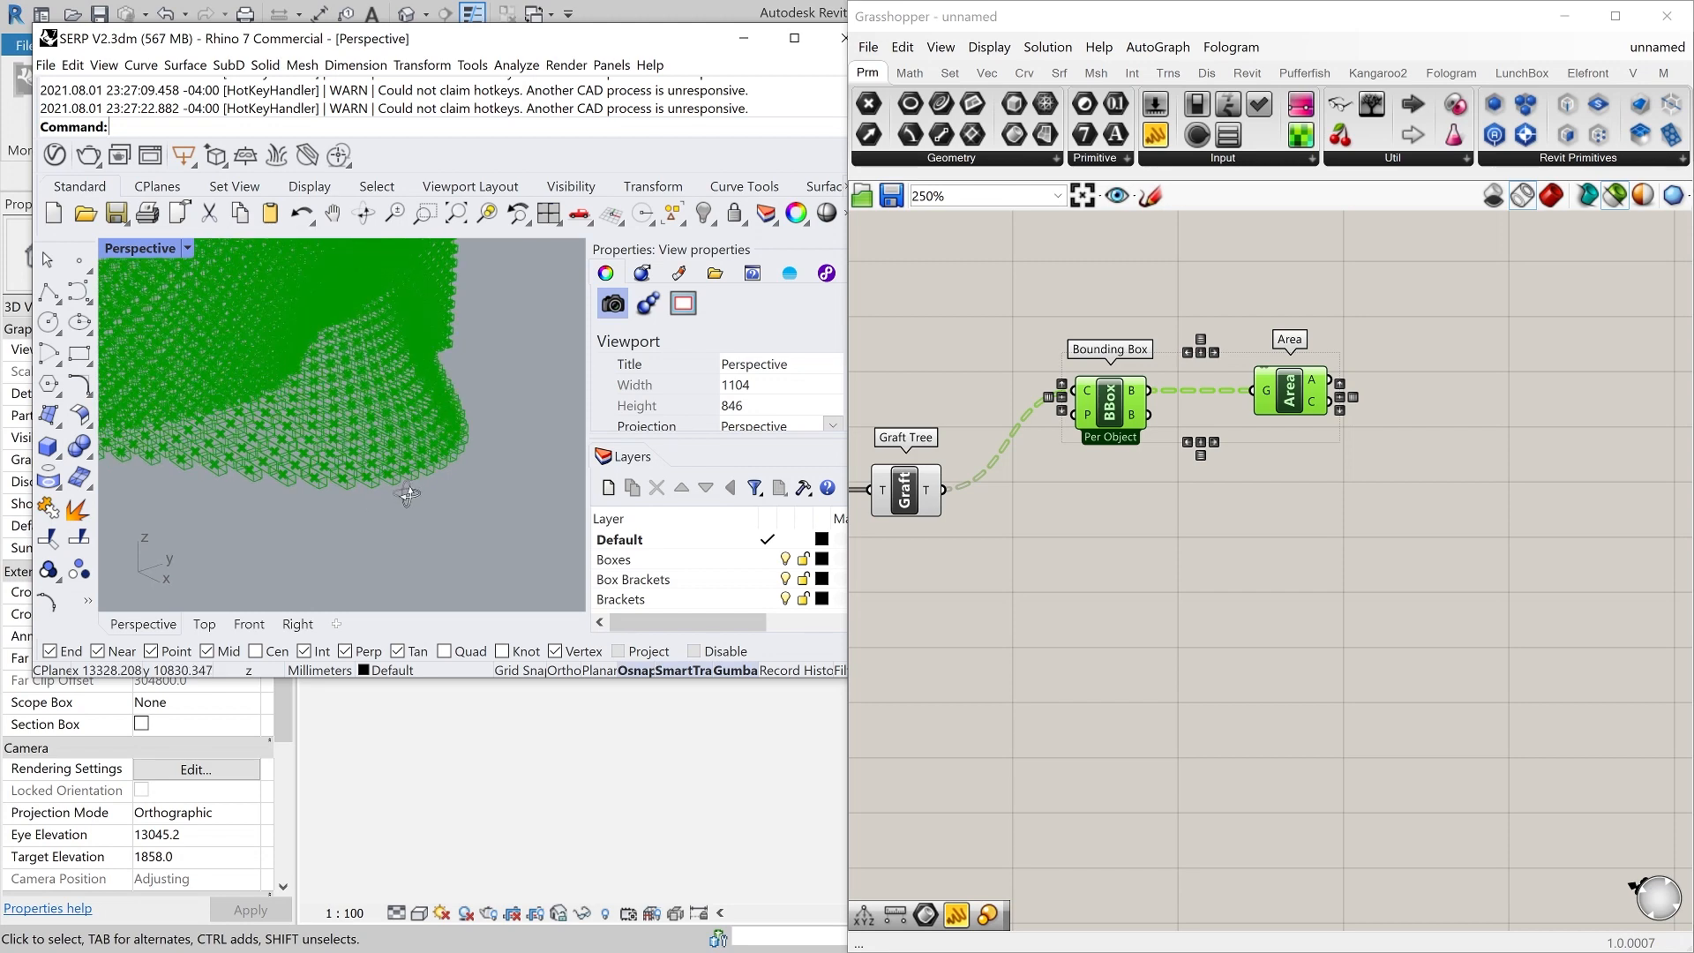
scroll(1172, 472, down, 2)
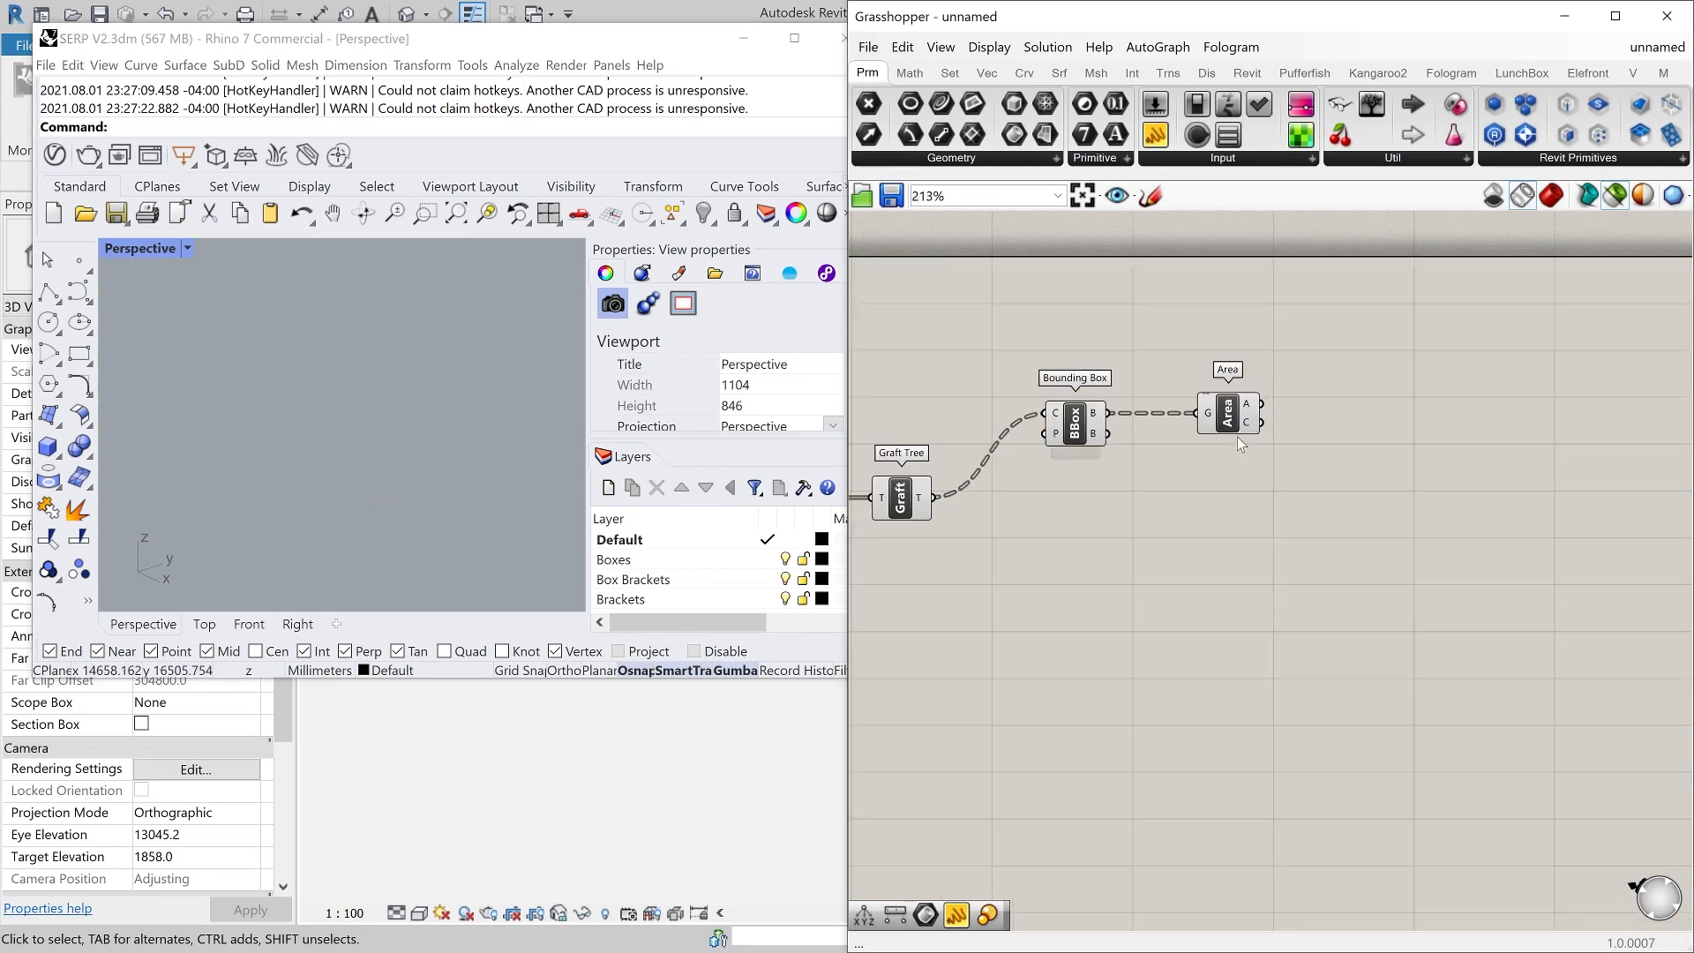
- Shift the Area and Bounding Box components slightly farther along the canvas, away from Graft Tree
click(1245, 421)
drag(1244, 420, 1254, 420)
click(1245, 475)
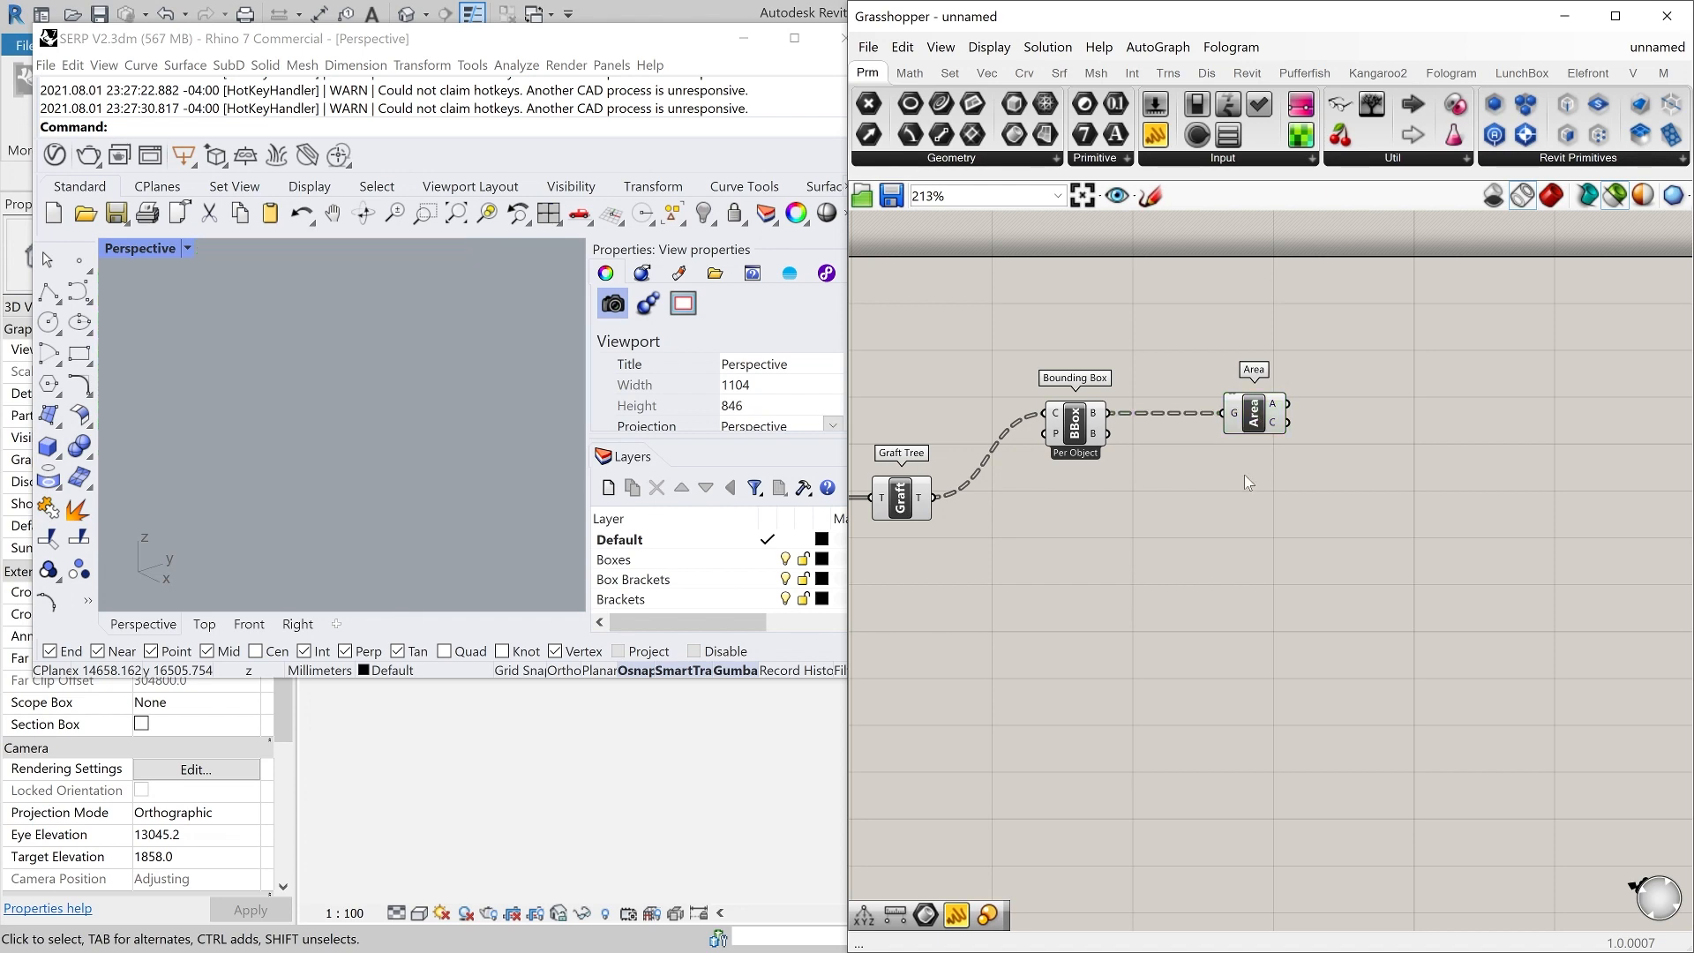
drag(1095, 423, 1115, 424)
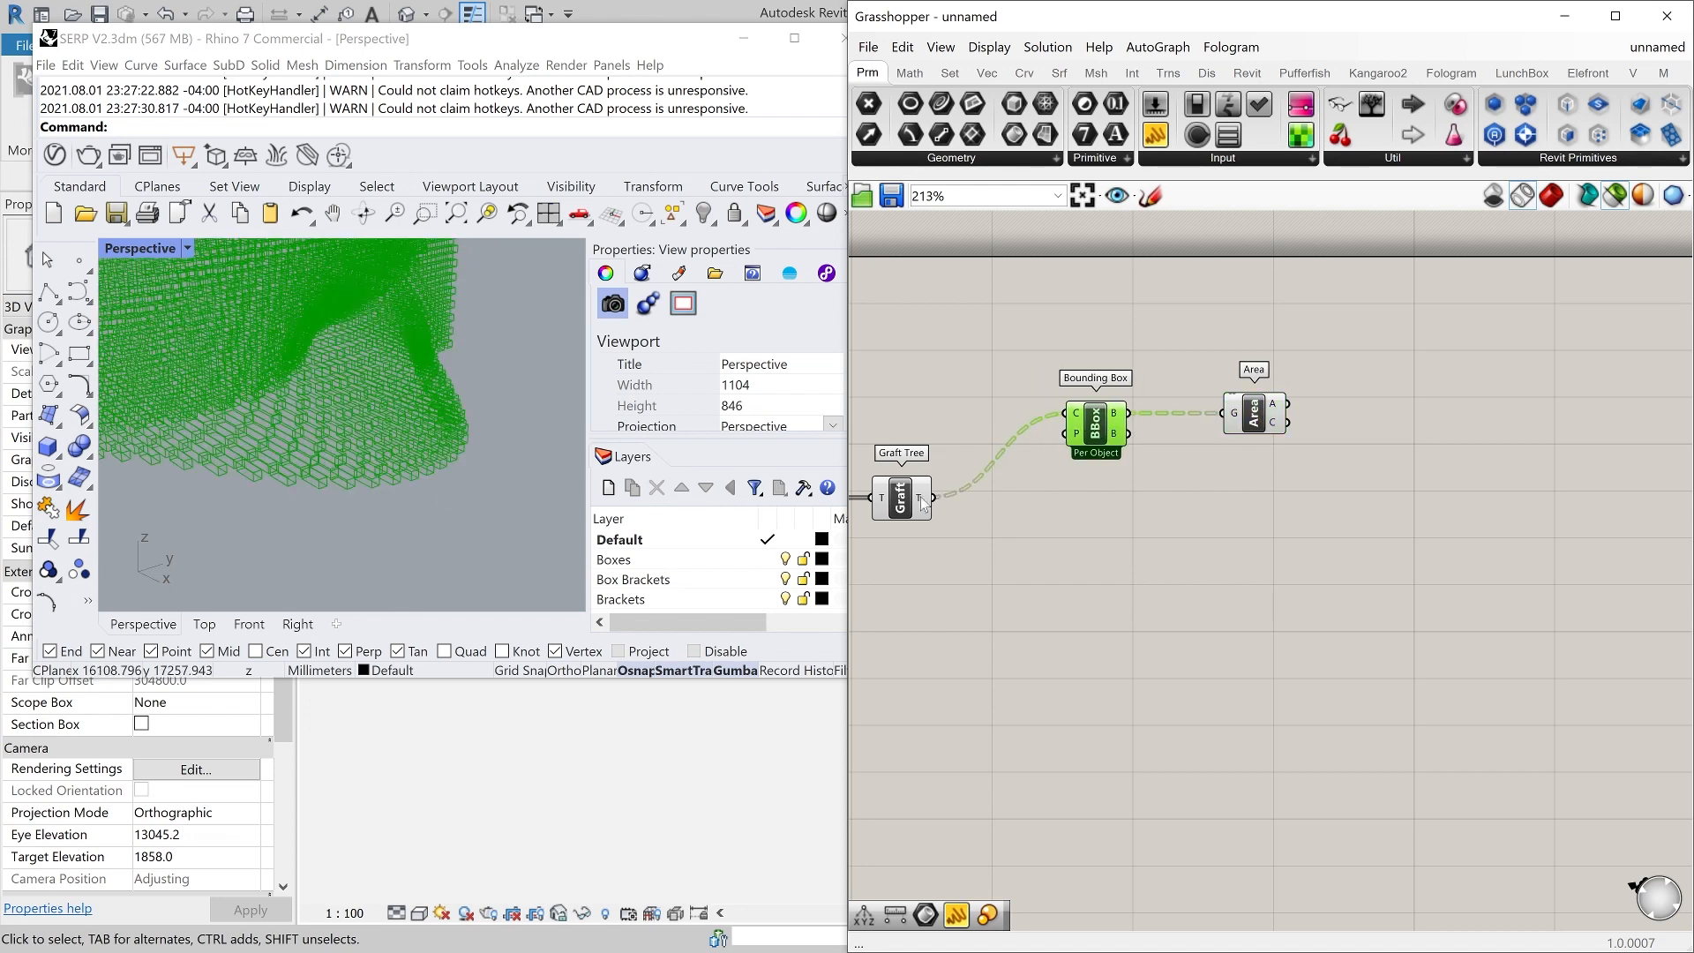
- Preview the Graft Tree geometry and examine the original boxes' orientation up close in Rhino
click(901, 498)
scroll(381, 475, up, 8)
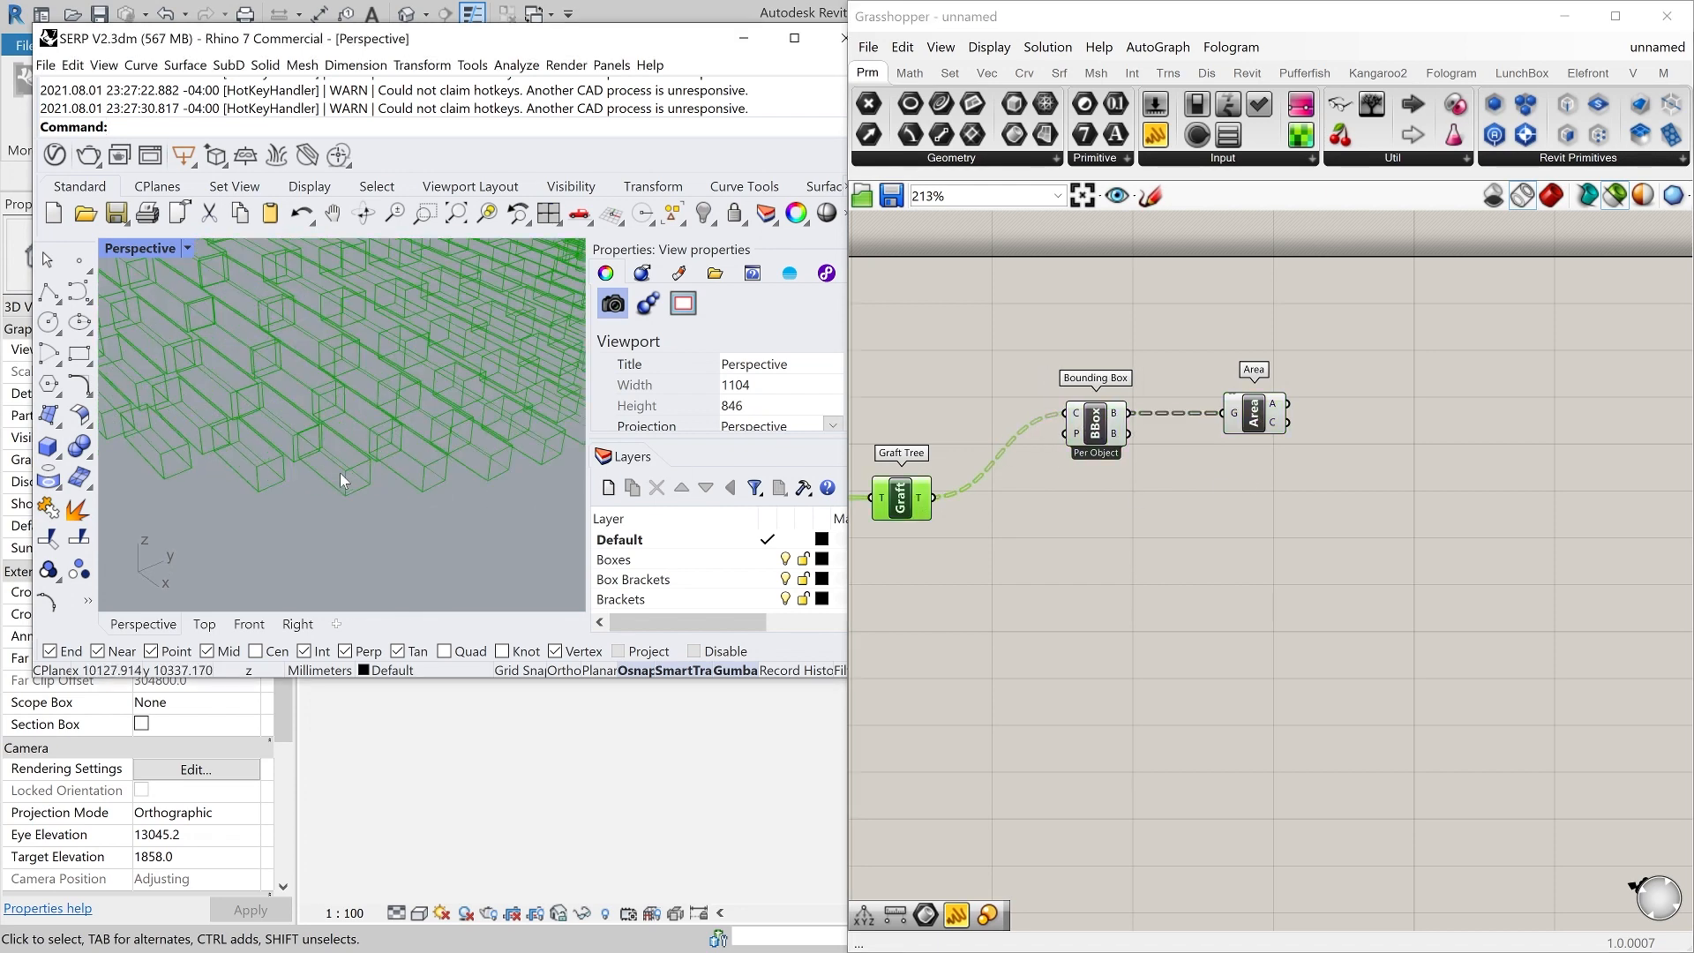
scroll(326, 458, down, 5)
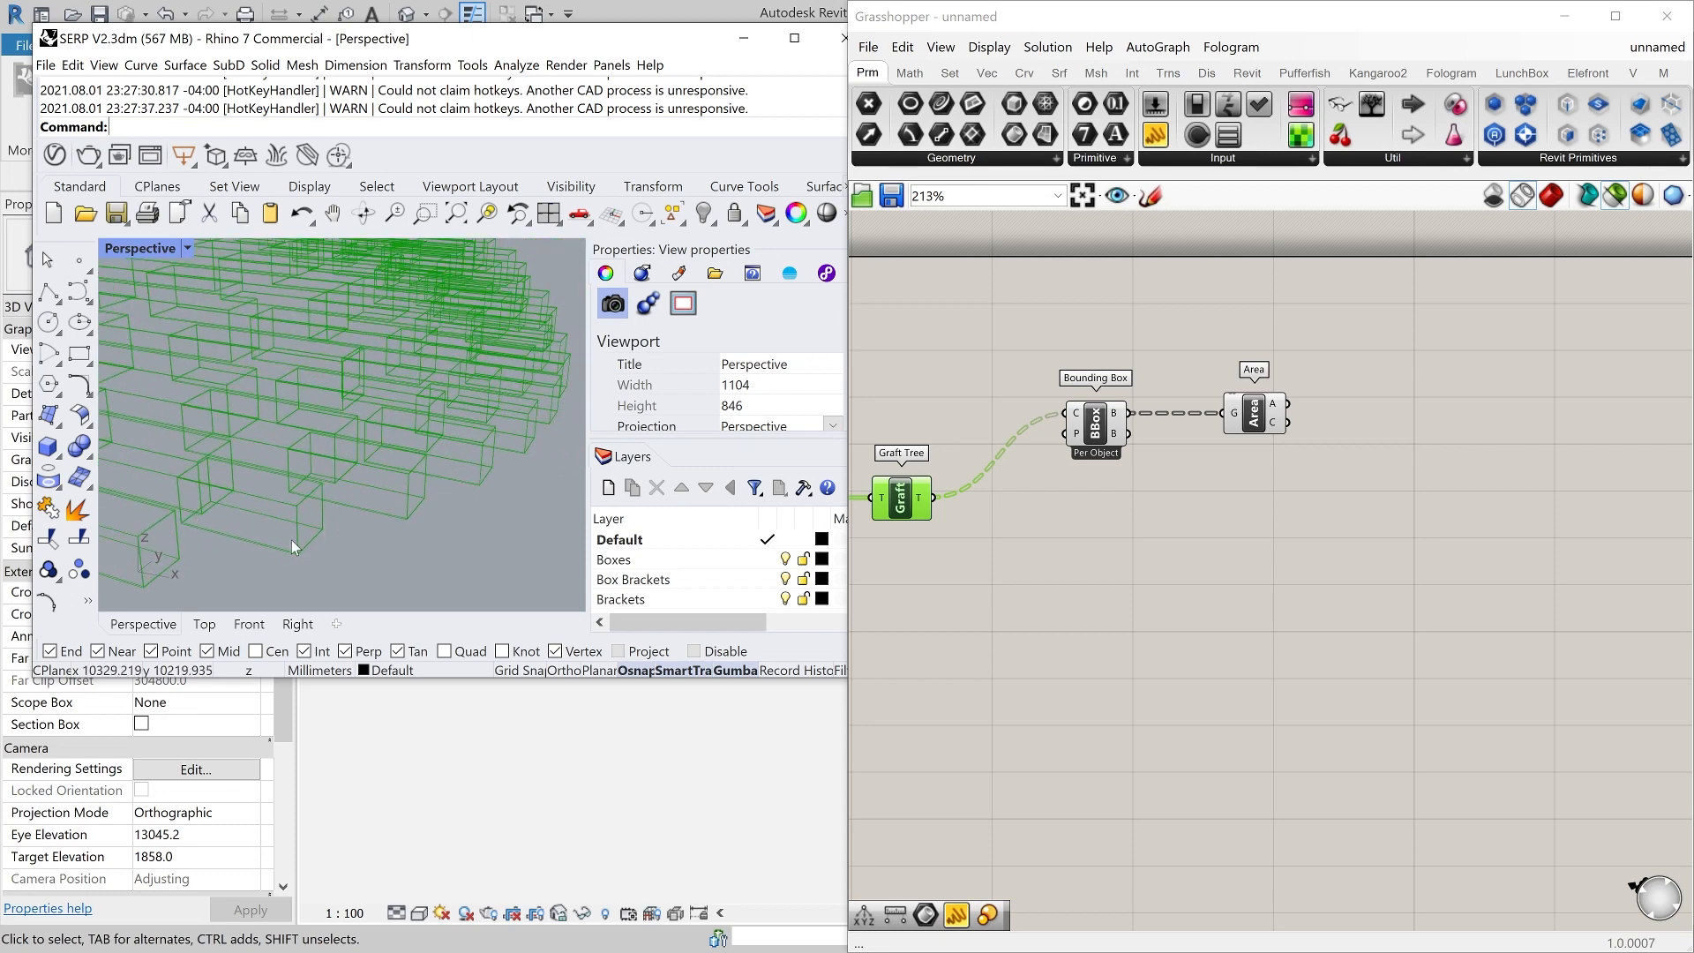
- Shift the Area component slightly farther away from Bounding Box
right_drag(1142, 534, 1095, 530)
scroll(1091, 508, down, 1)
click(1212, 505)
drag(1193, 428, 1236, 431)
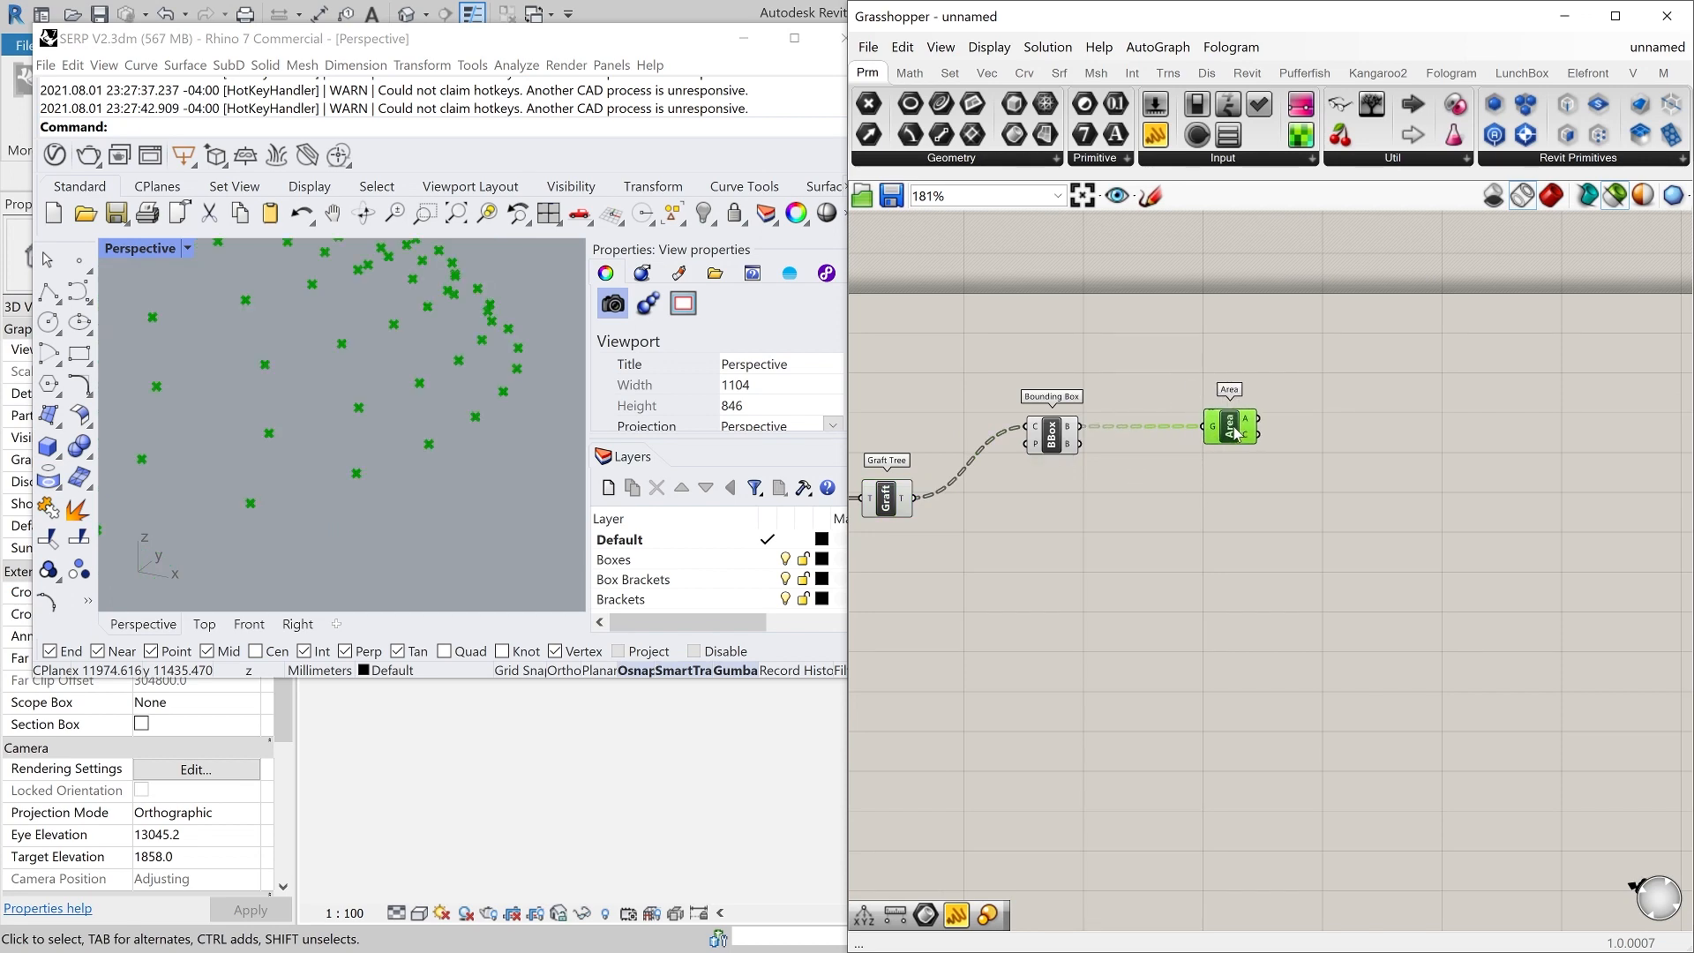
- Add a Deconstruct Box component below Area and feed it the Bounding Box component's box output
click(1245, 495)
double_click(1242, 496)
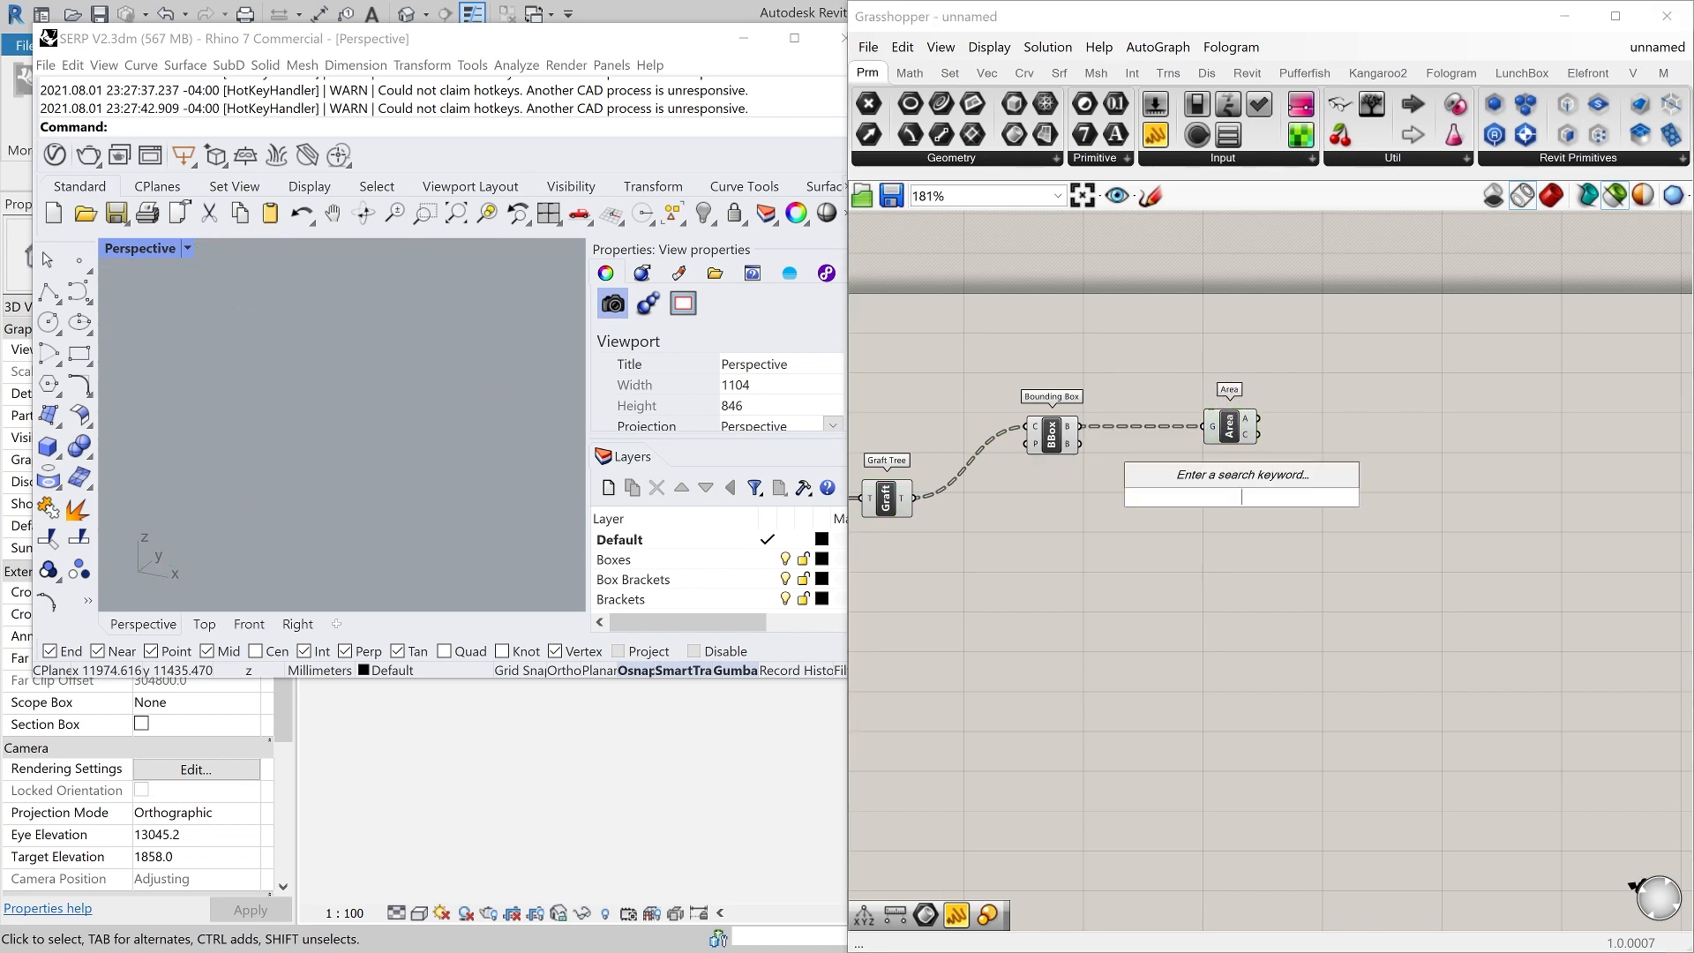
text(DECON)
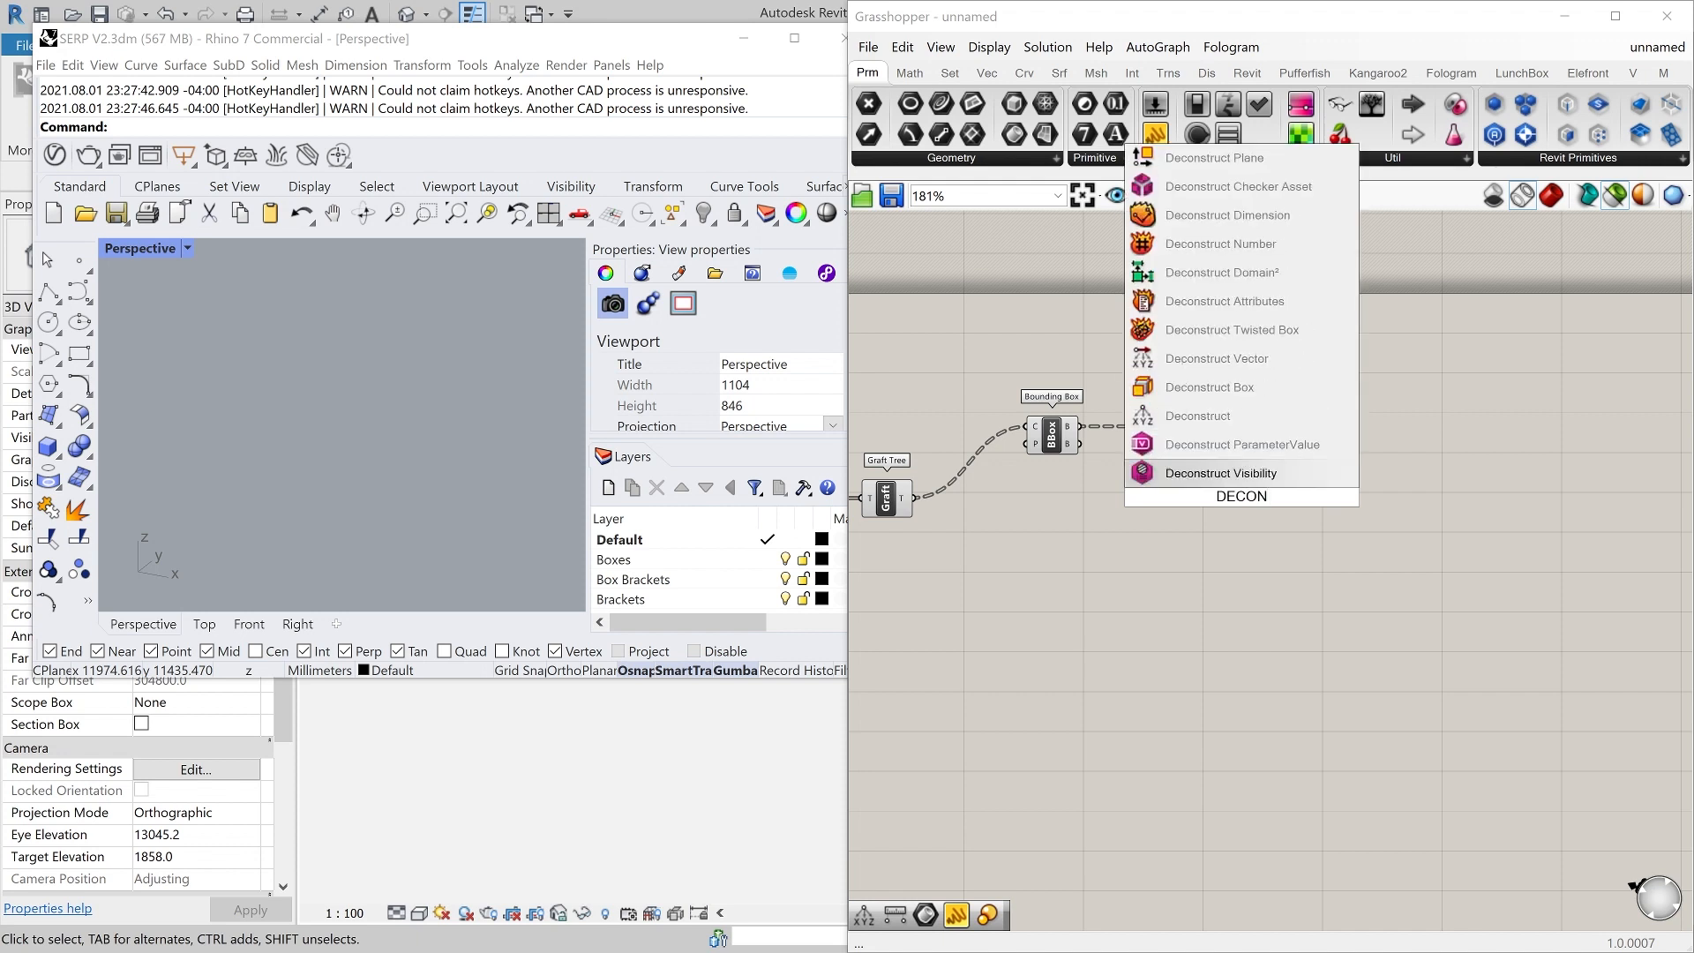
click(1245, 387)
drag(1247, 508, 1240, 520)
drag(1079, 426, 1211, 514)
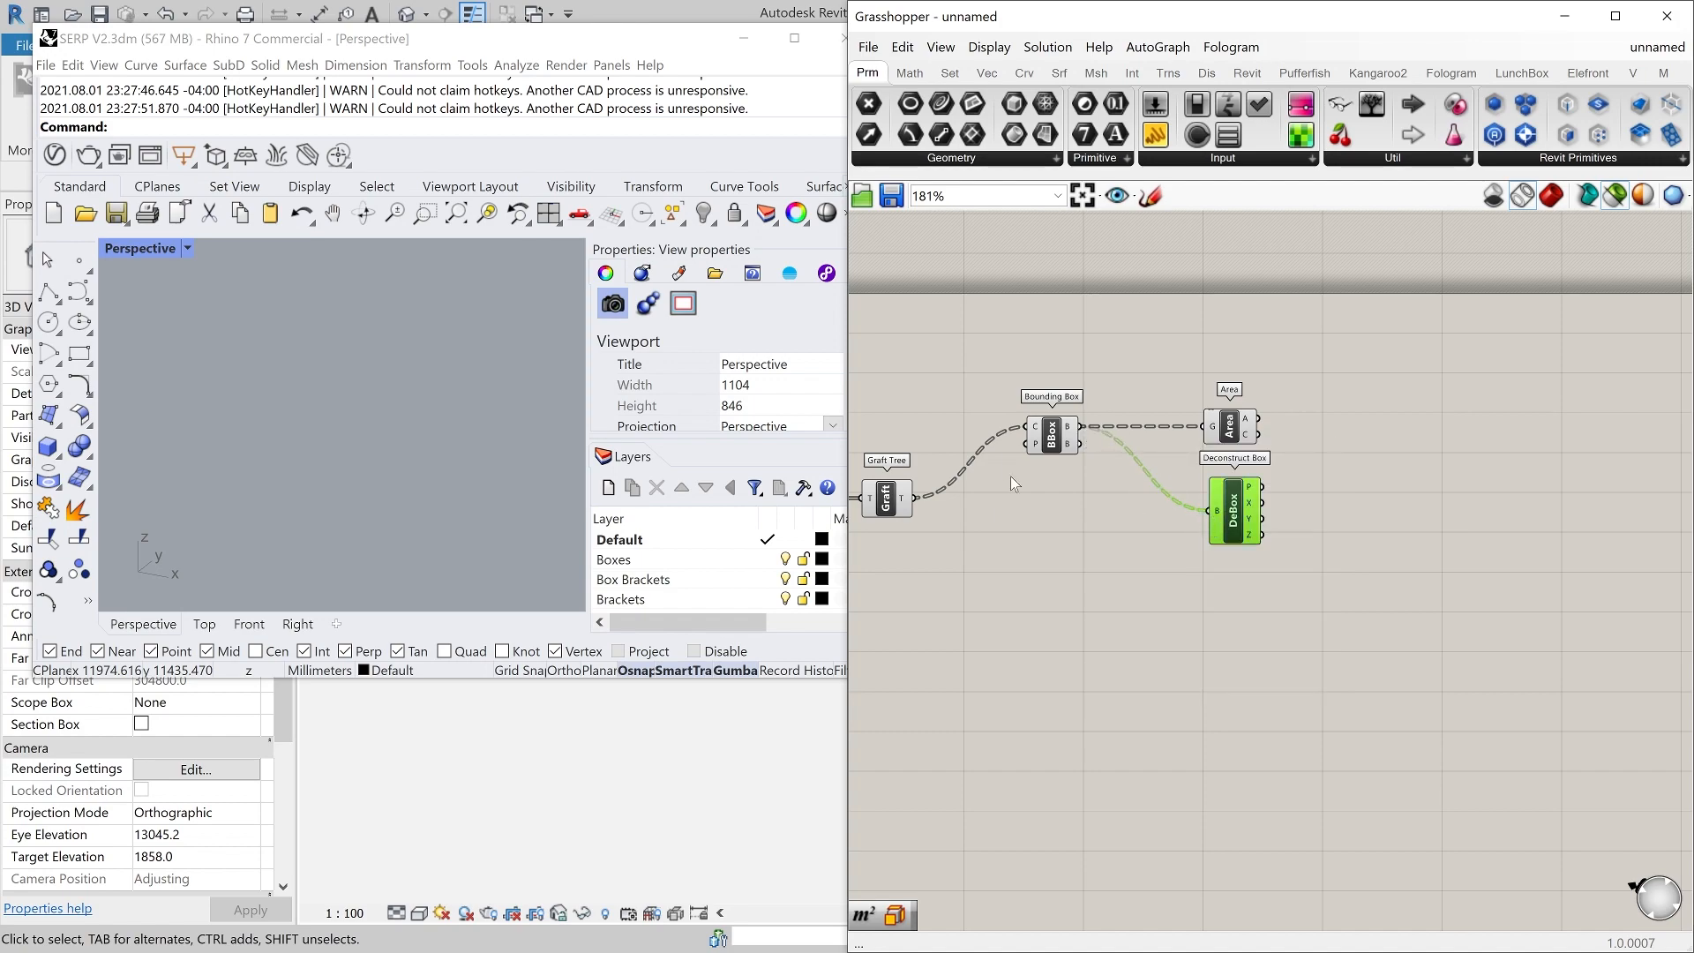
- Preview the Graft Tree geometry and examine the original boxes across the model in Rhino
click(898, 506)
right_drag(339, 507, 425, 535)
scroll(461, 487, down, 5)
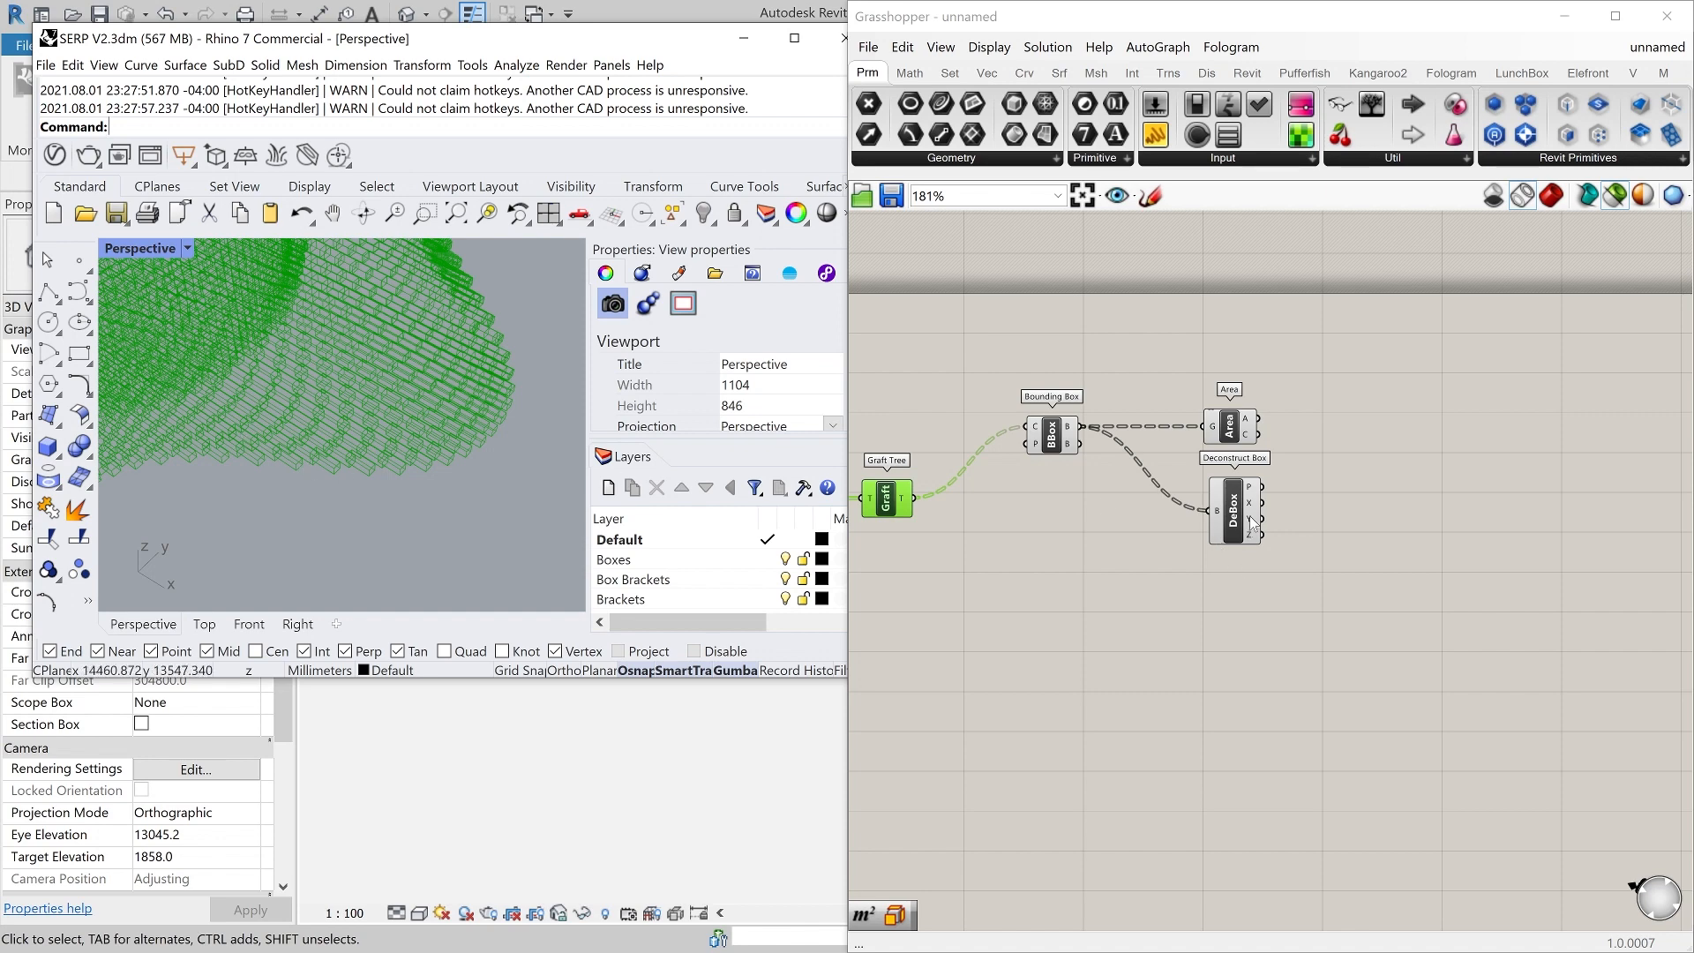
- Add a panel, connect it to Deconstruct Box's X output, and widen it so each domain fits on one line
mouse_move(1253, 514)
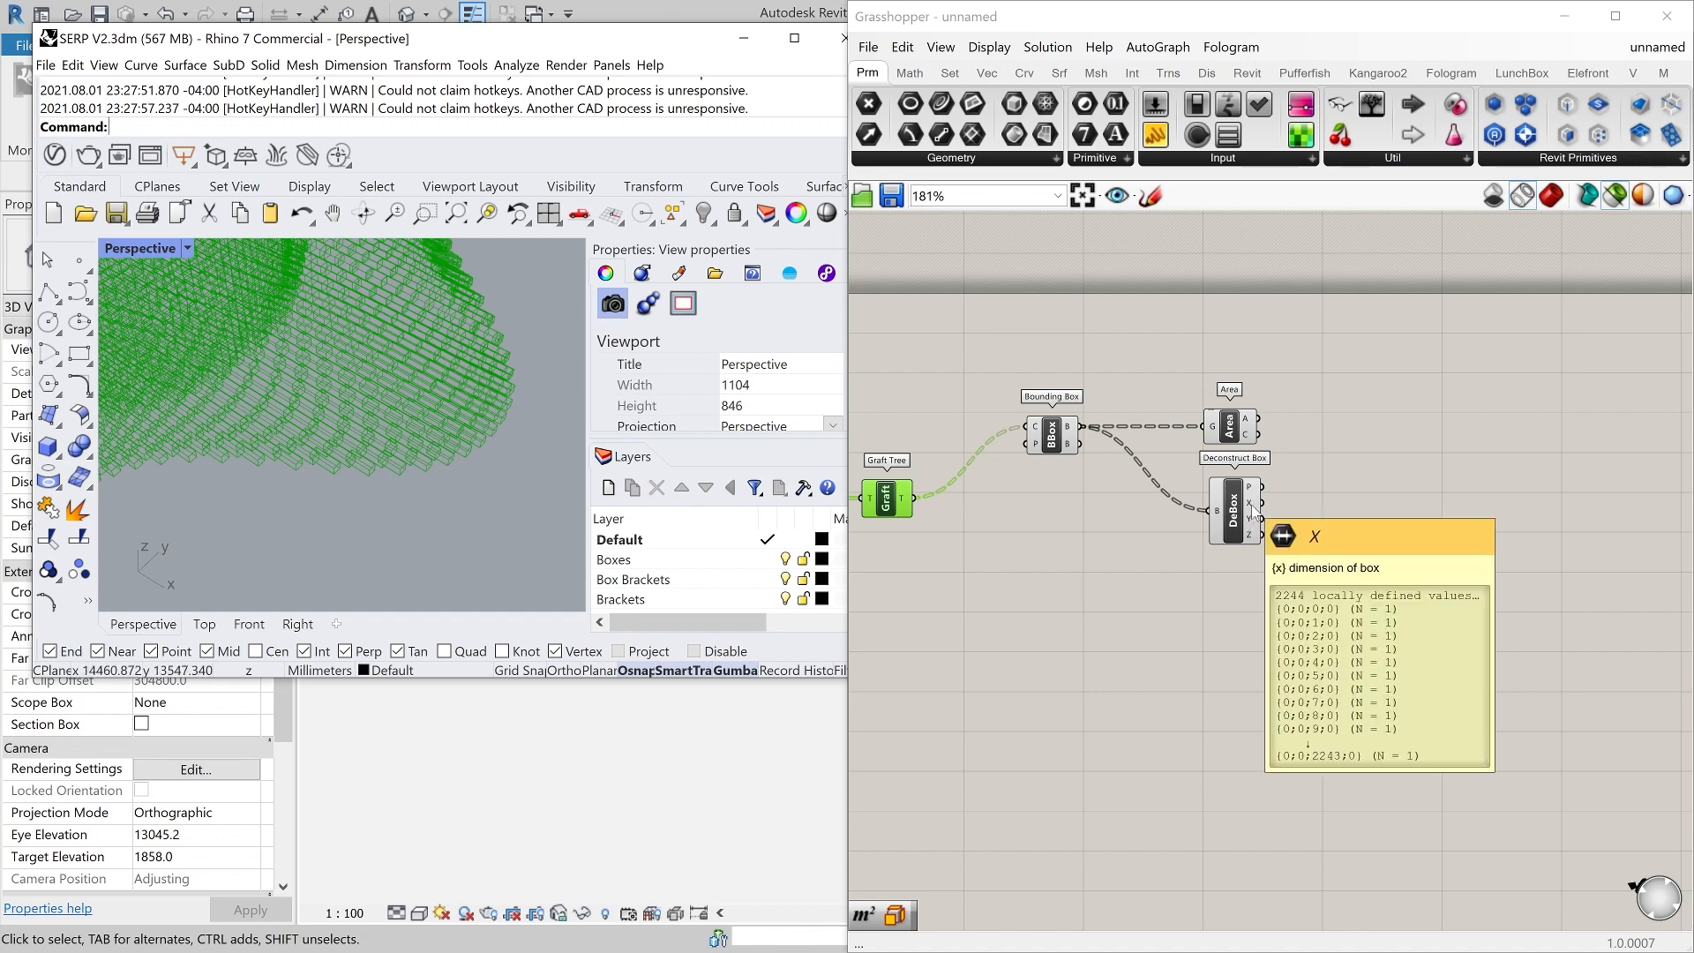
drag(1155, 134, 1411, 495)
drag(1257, 510, 1363, 507)
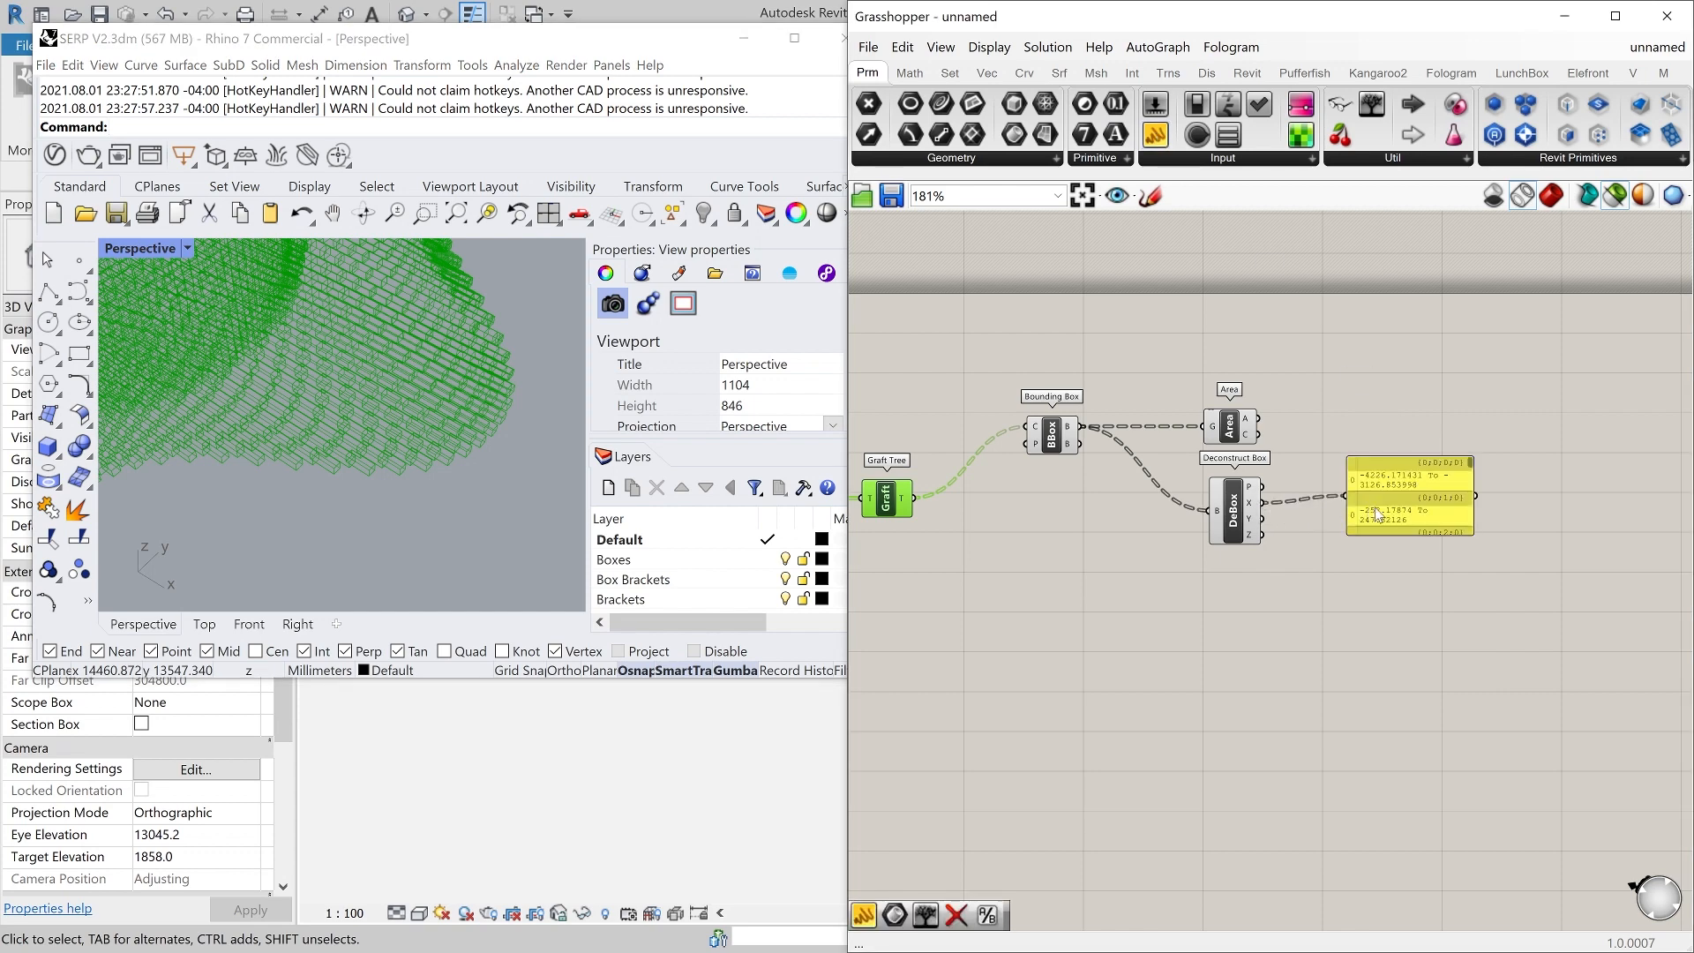
click(1381, 522)
drag(1463, 535, 1541, 526)
scroll(1541, 526, up, 3)
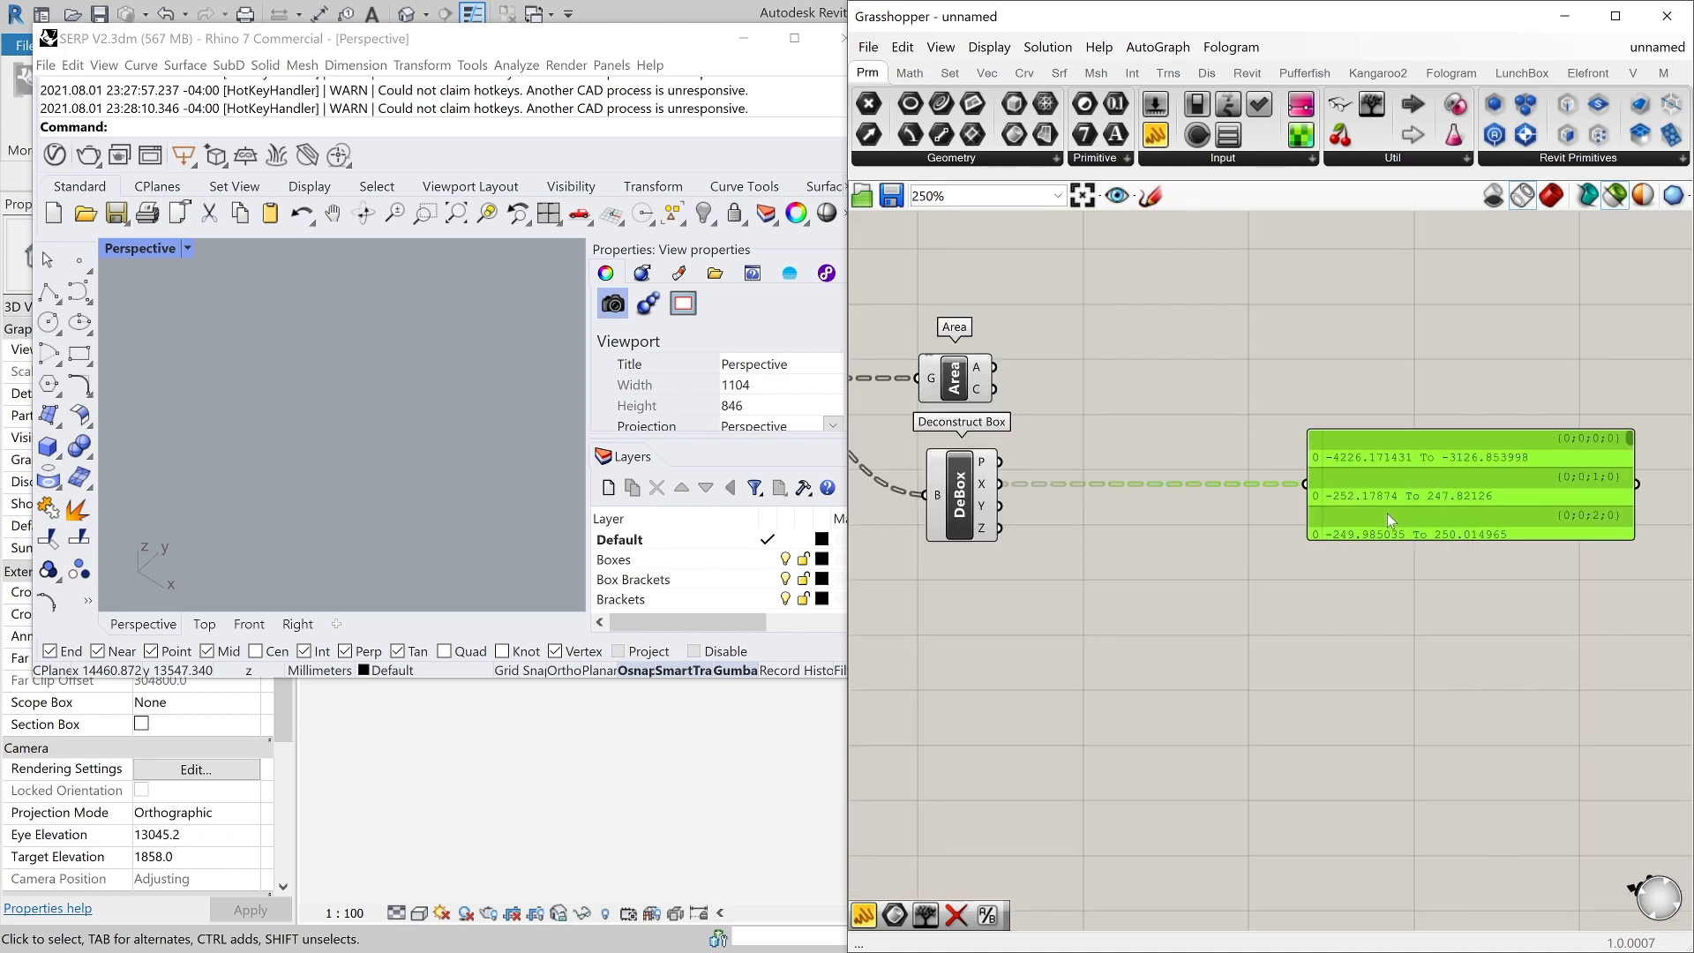
double_click(1226, 572)
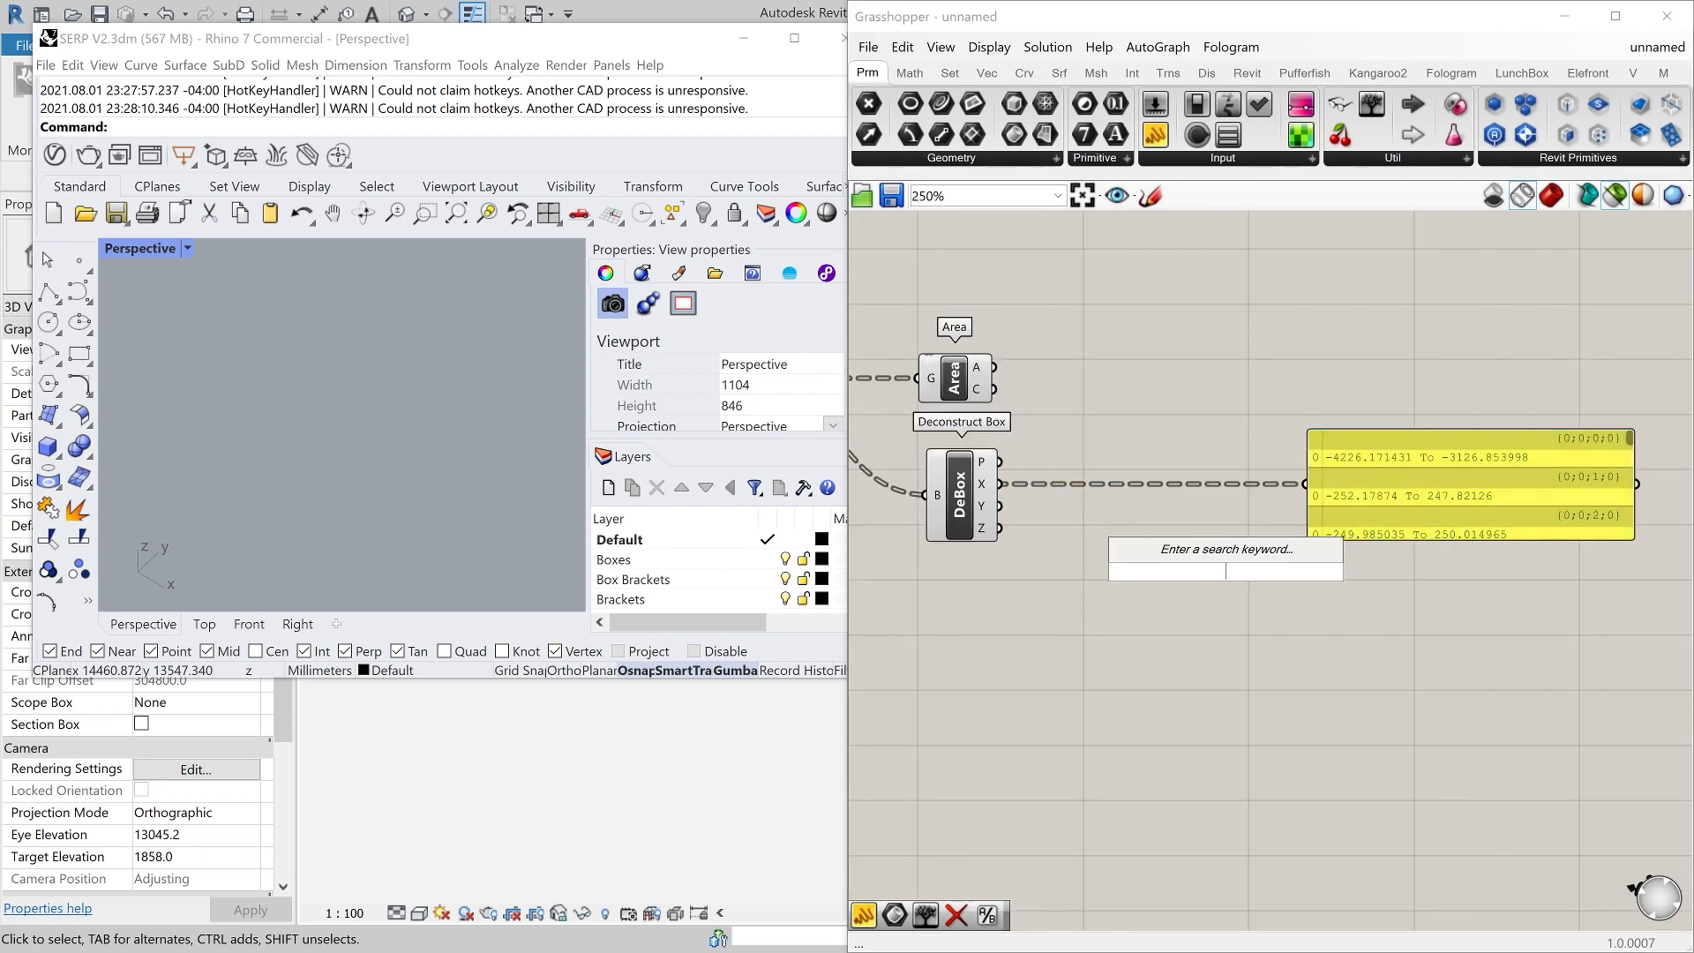
text(DOMI)
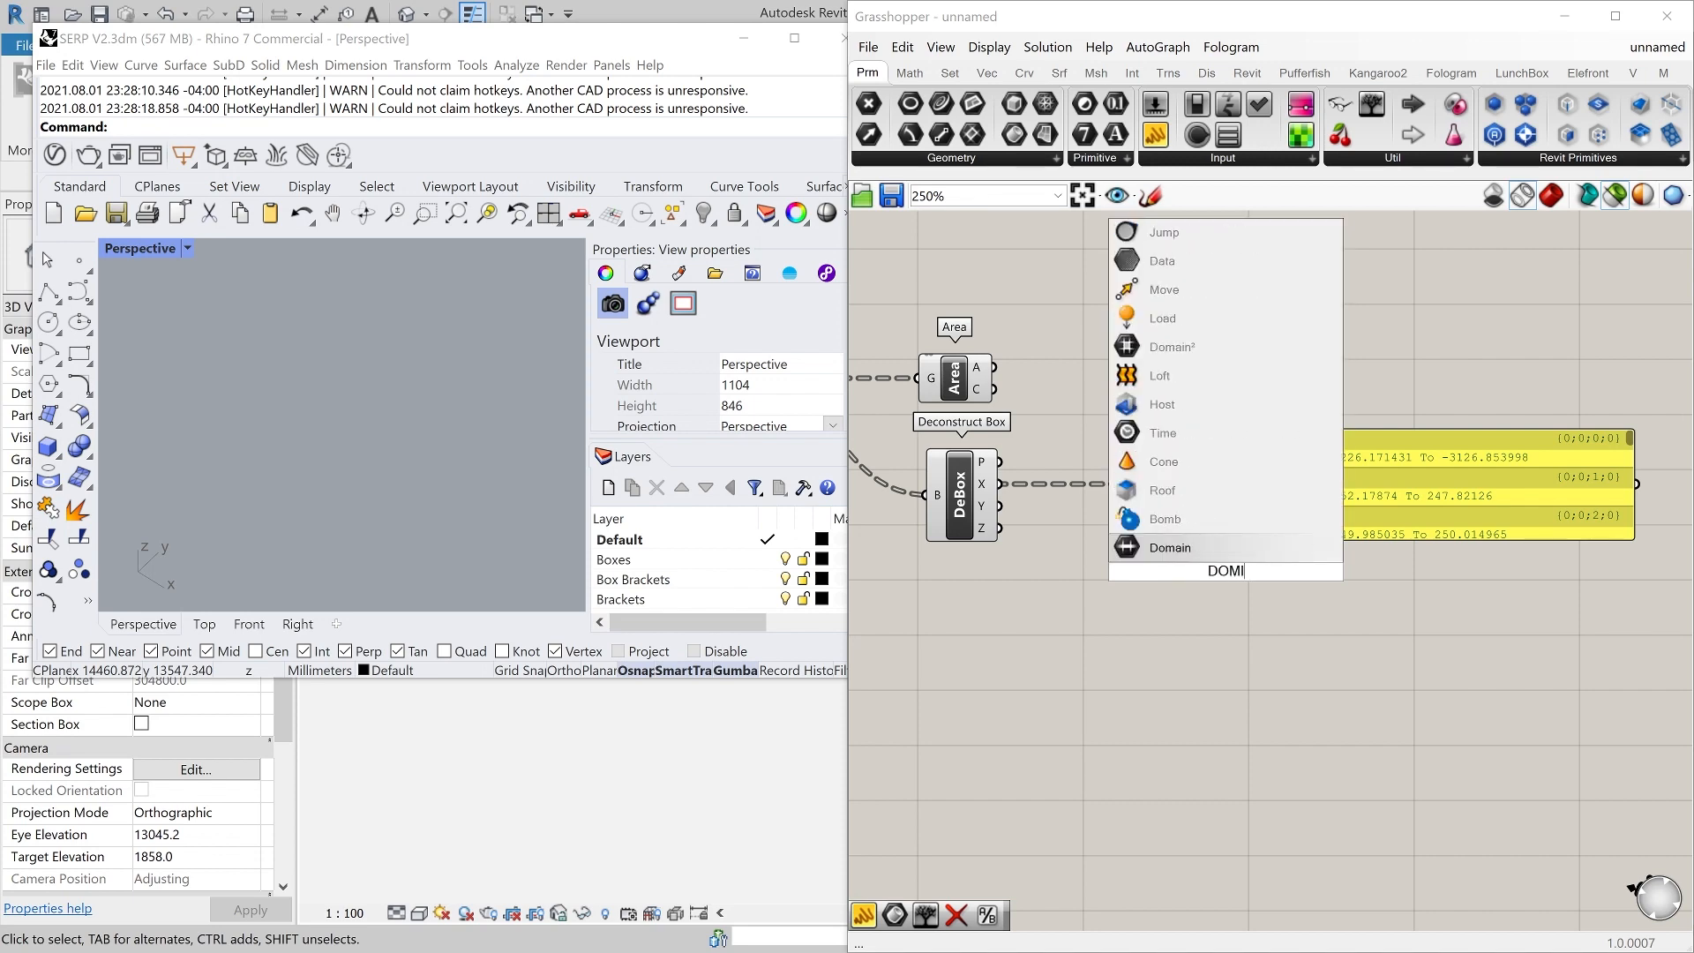
key(BackSpace)
text(DECONS)
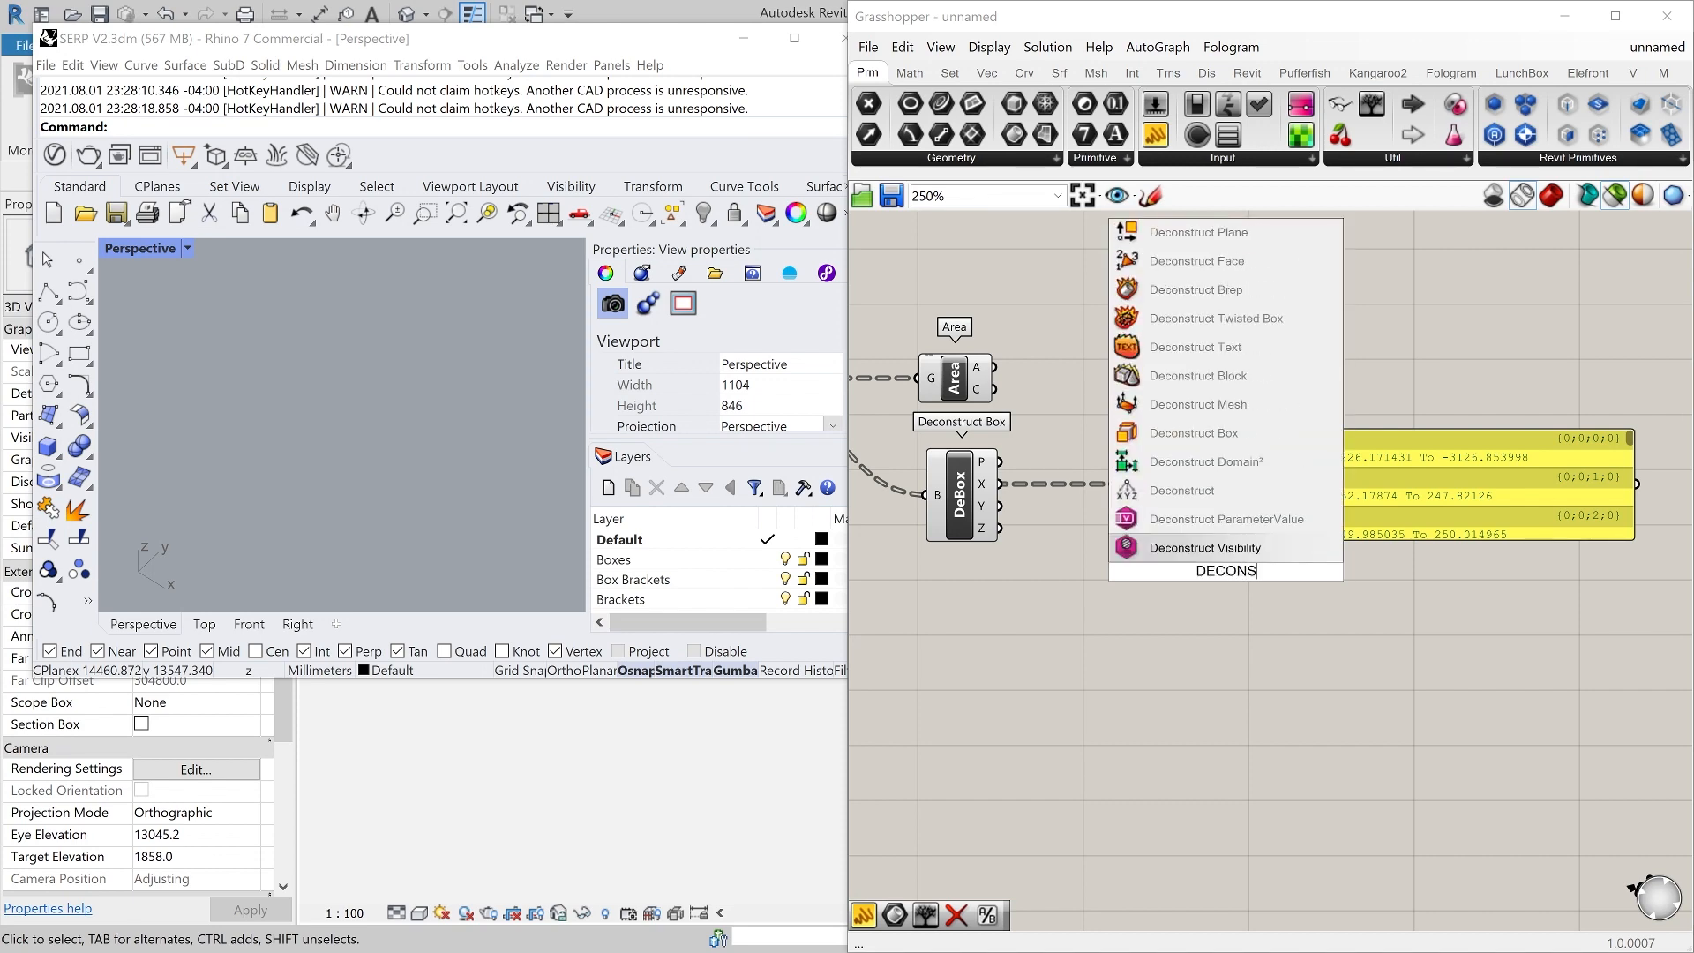
click(1175, 461)
click(1215, 566)
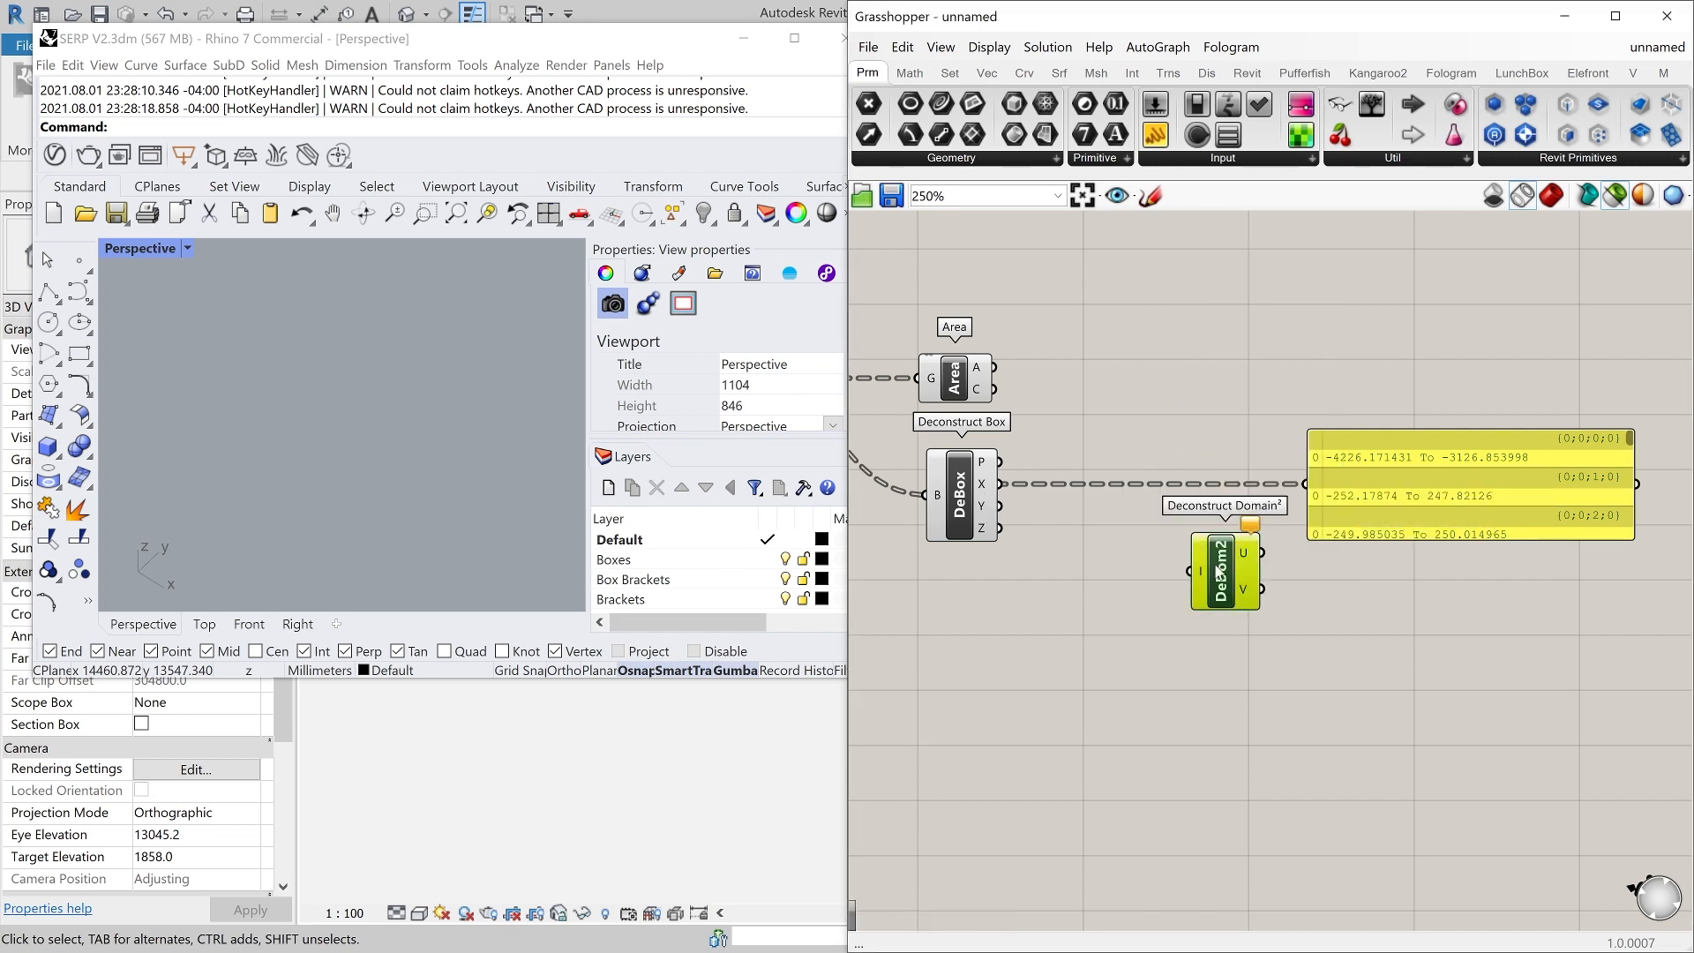
key(Delete)
- Add a Deconstruct Domain component between Deconstruct Box and the panel
double_click(1215, 564)
text(DECONS)
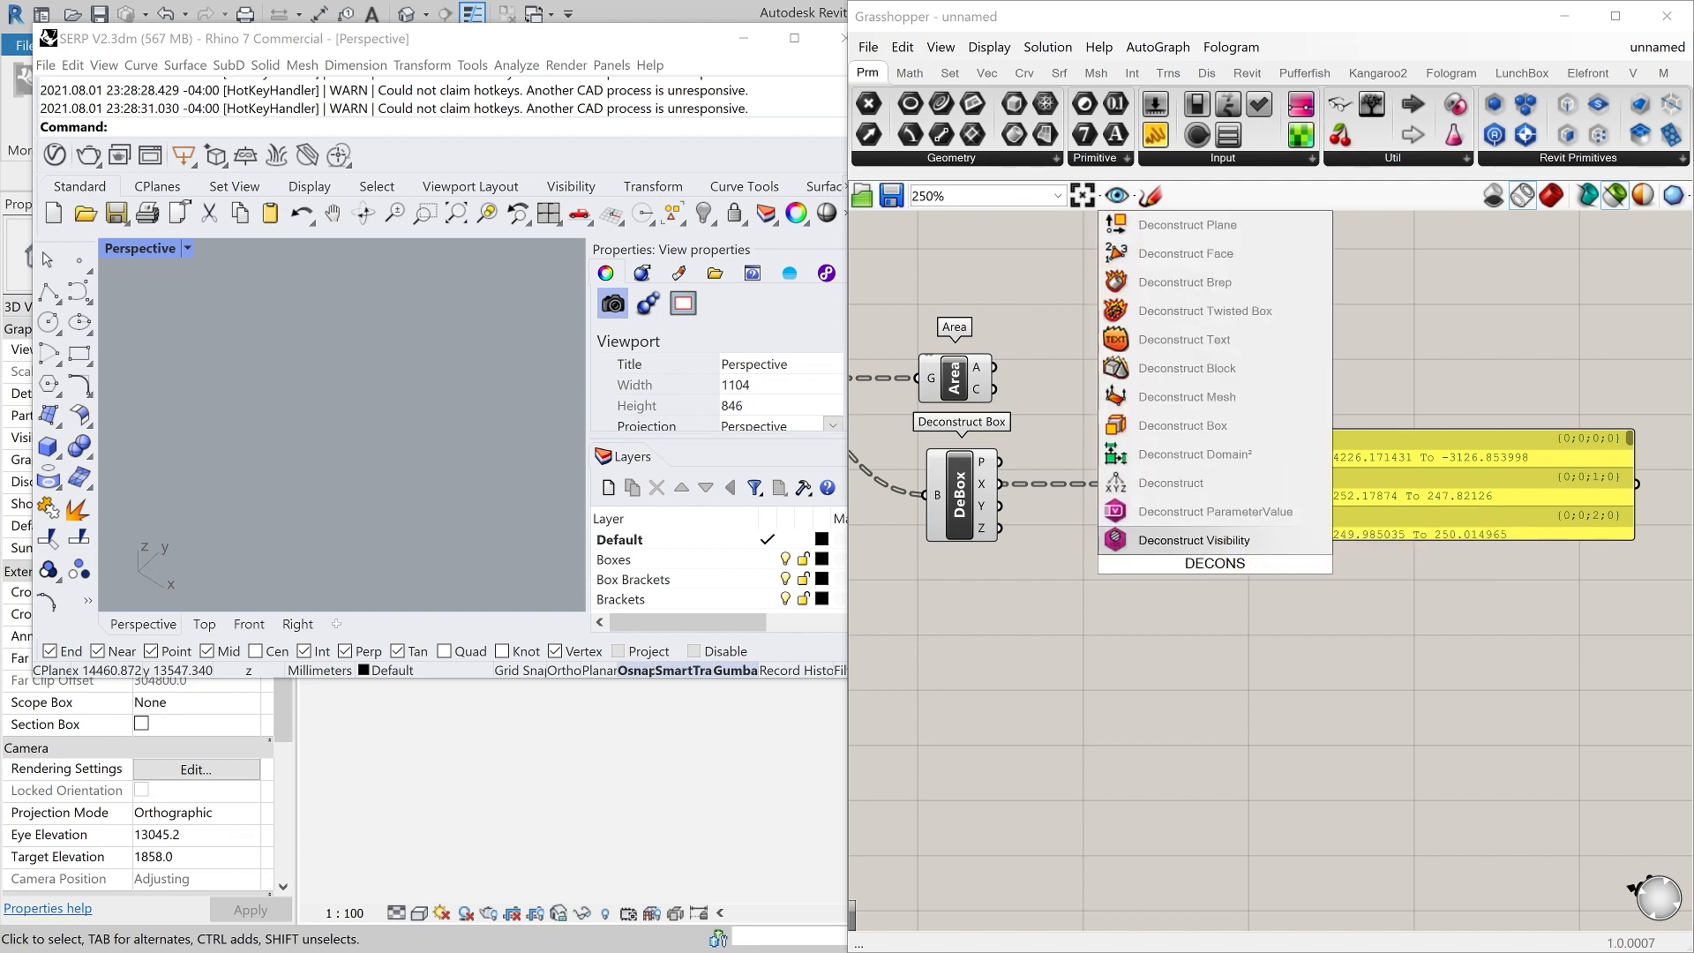
text(TRUCT DOIN)
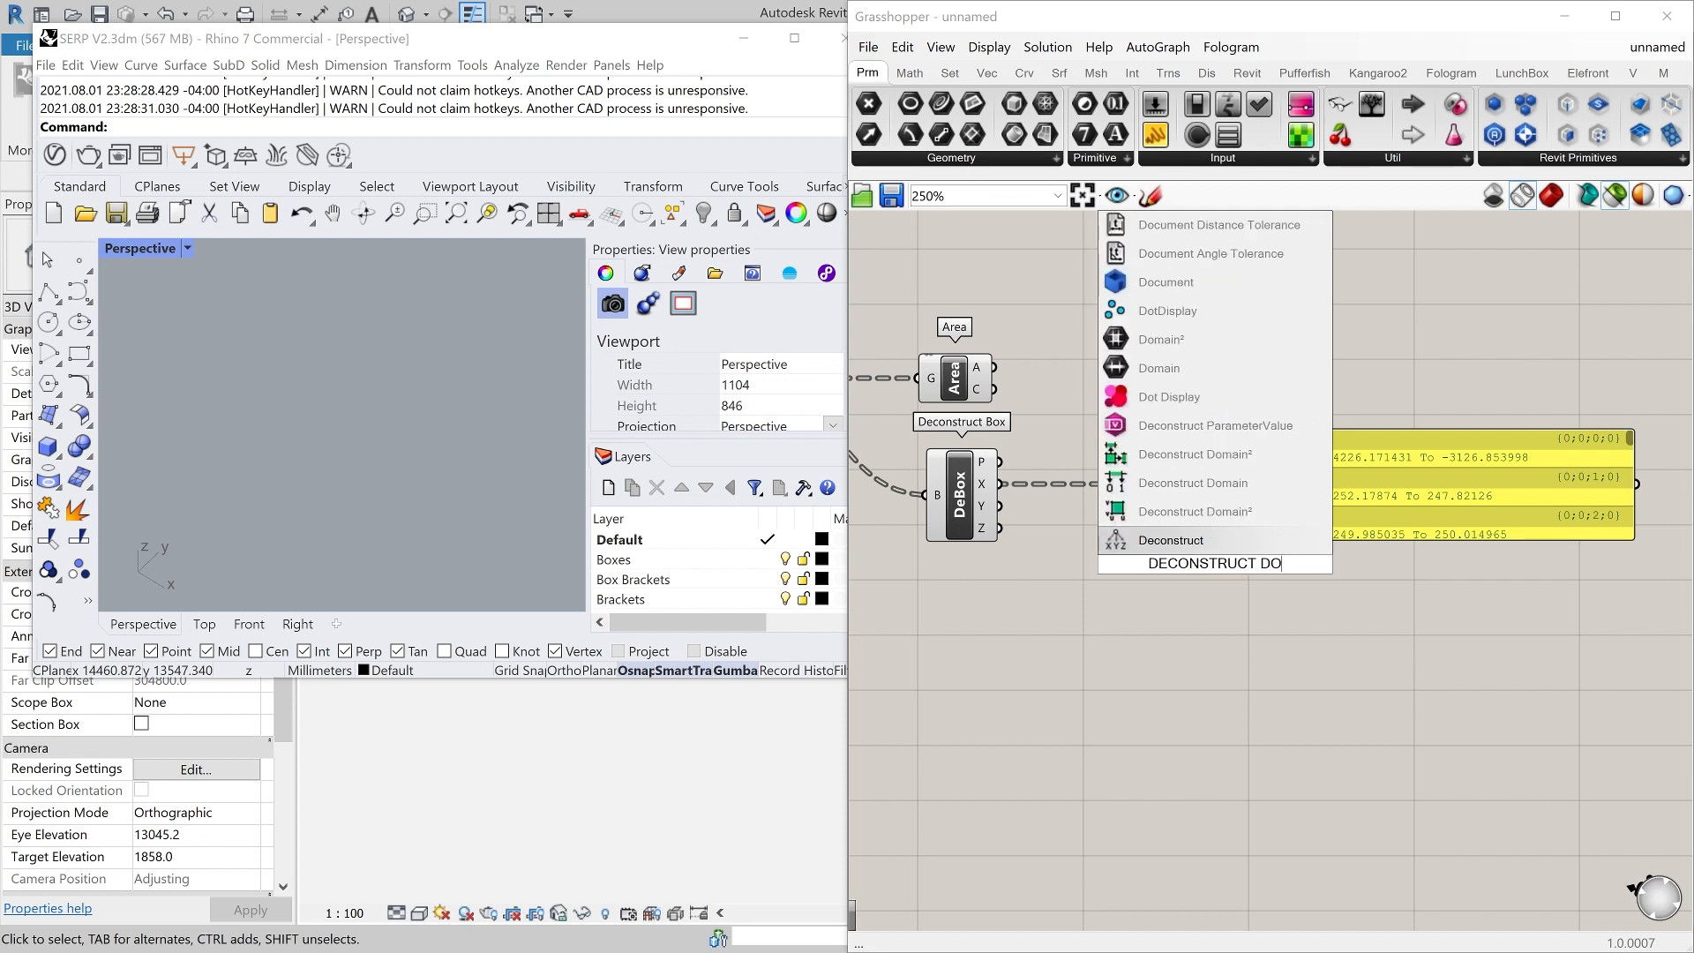
key(BackSpace)
key(BackSpace)
key(BackSpace)
key(BackSpace)
text(D)
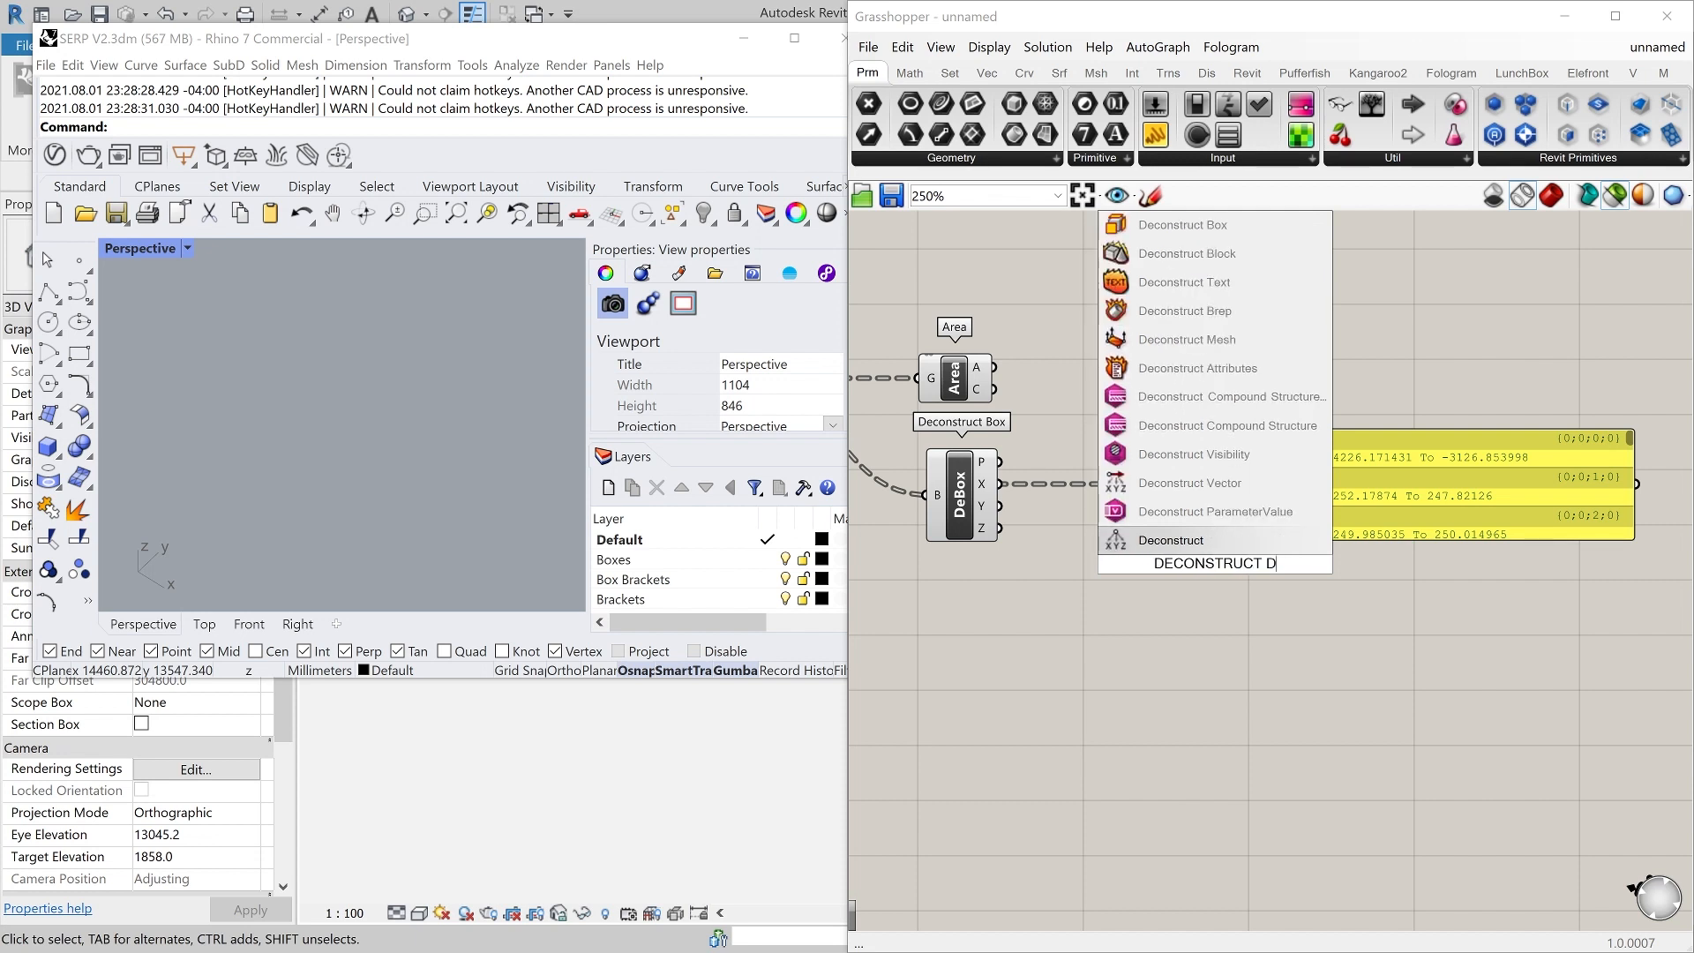
text(OMIN)
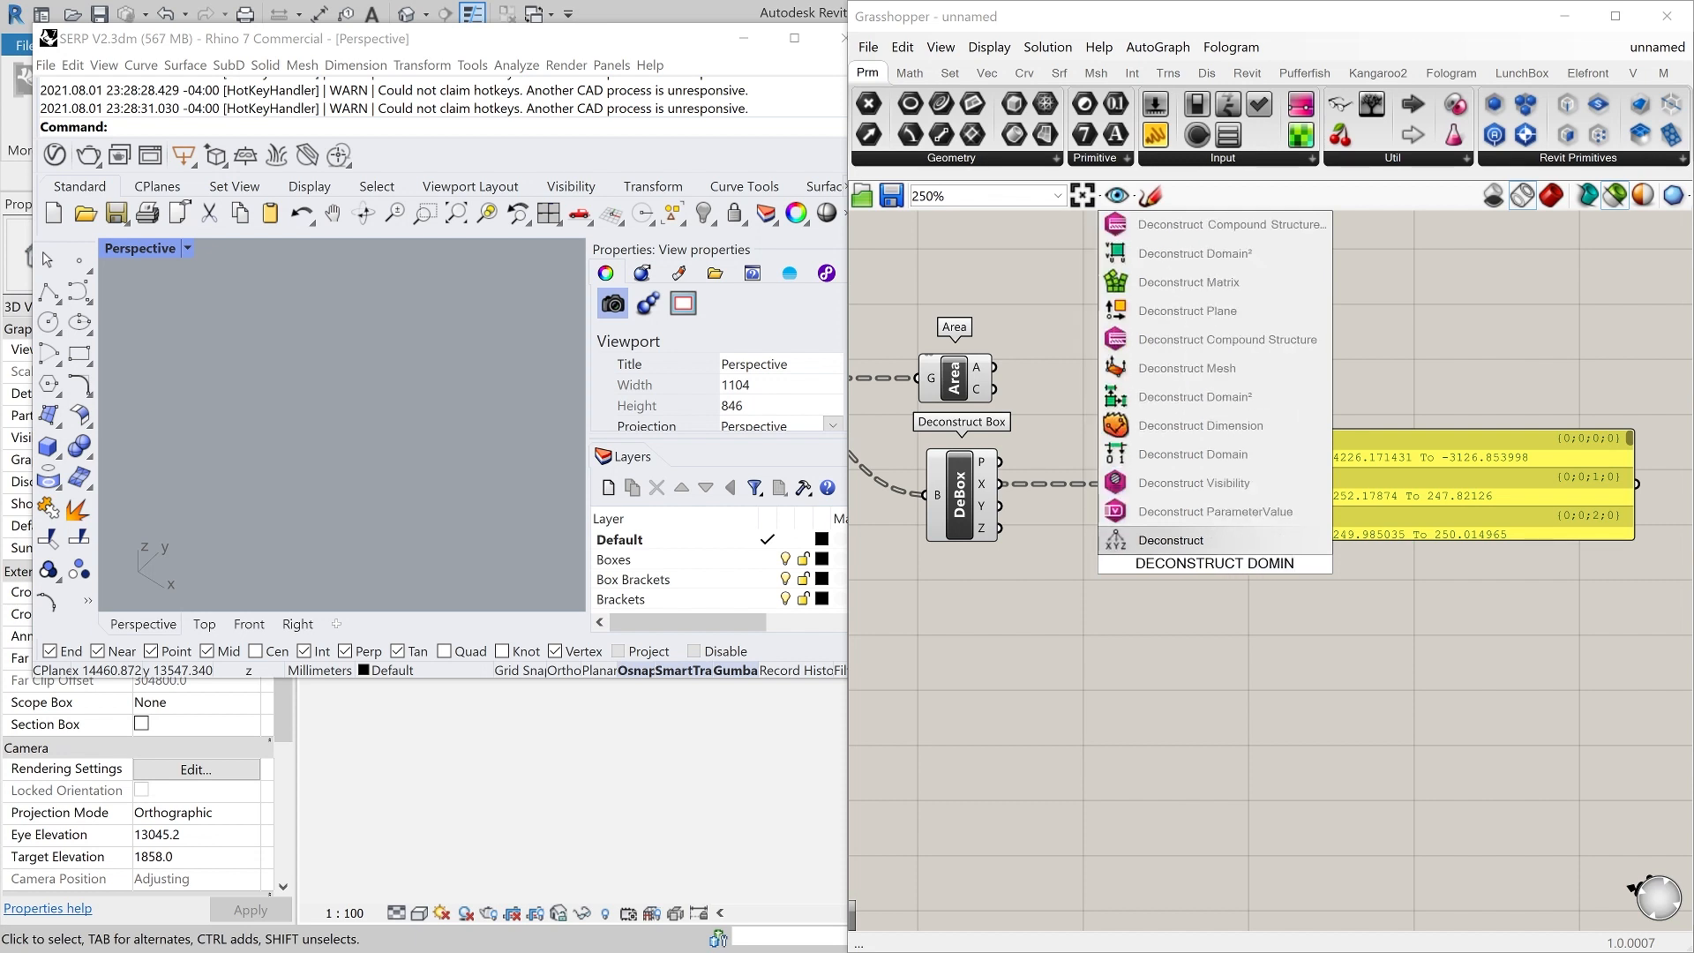
click(1217, 454)
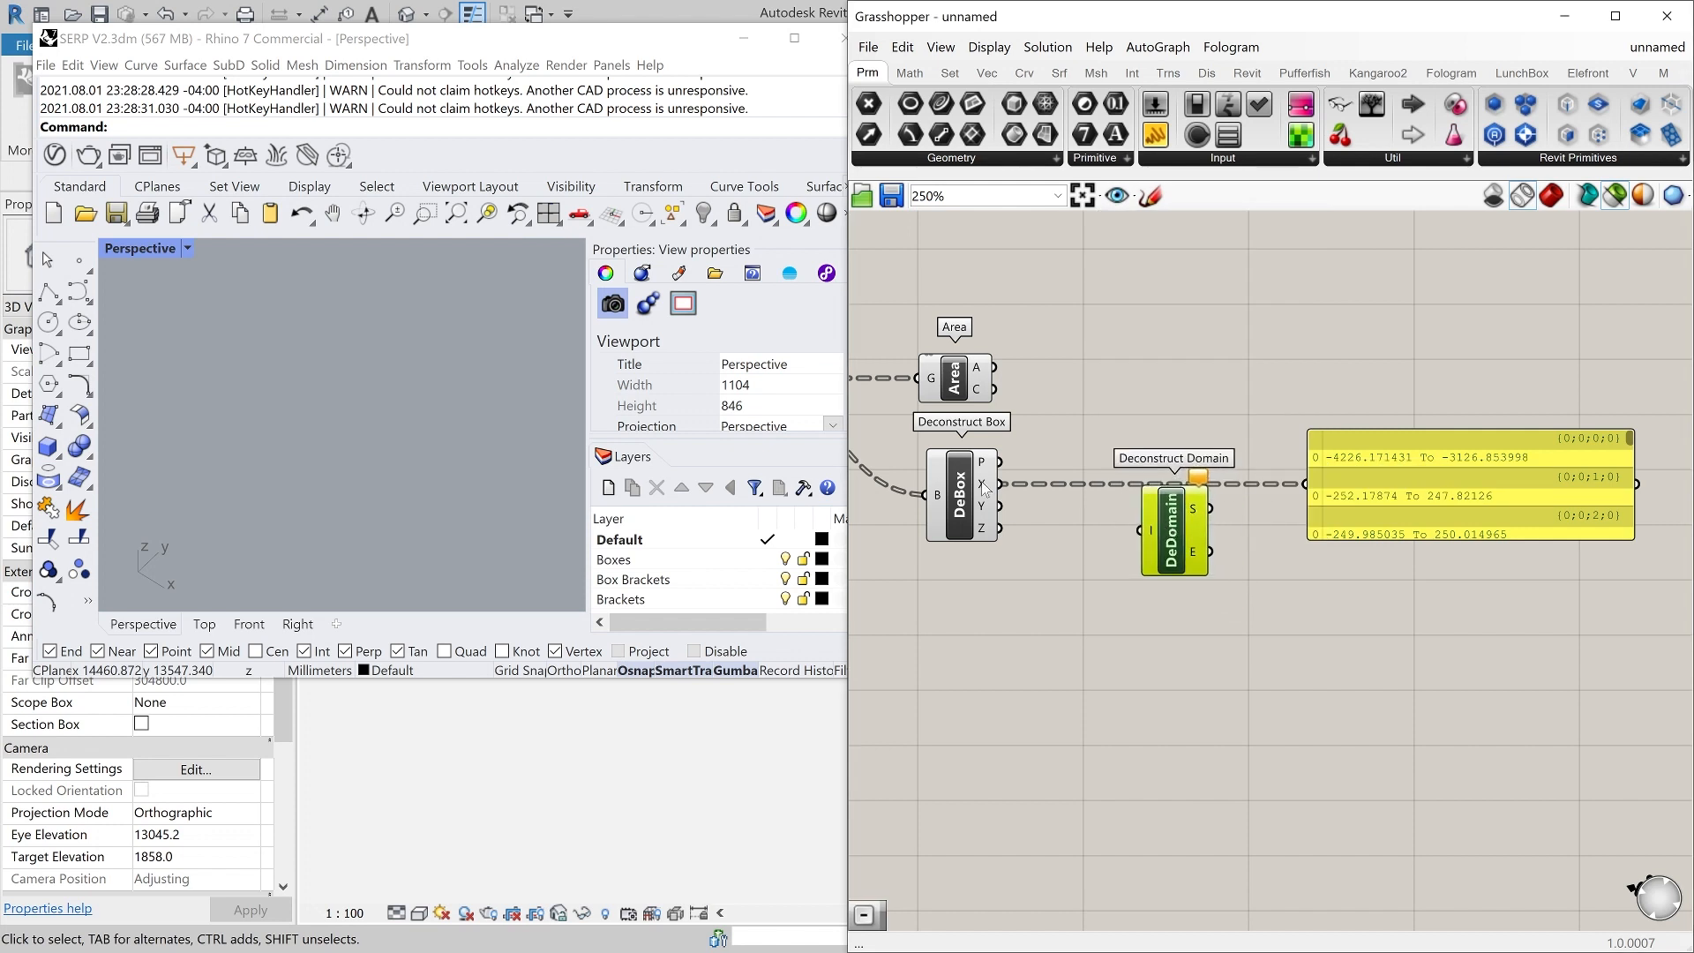
- Feed Deconstruct Box's X output into Deconstruct Domain and show the domain's end value in the panel
drag(1171, 529, 1327, 495)
drag(1345, 497, 1329, 475)
drag(1173, 506, 1440, 520)
- Add a Subtraction component, connecting the domain's start to input A and its end to input B
double_click(1276, 445)
text(subtraction)
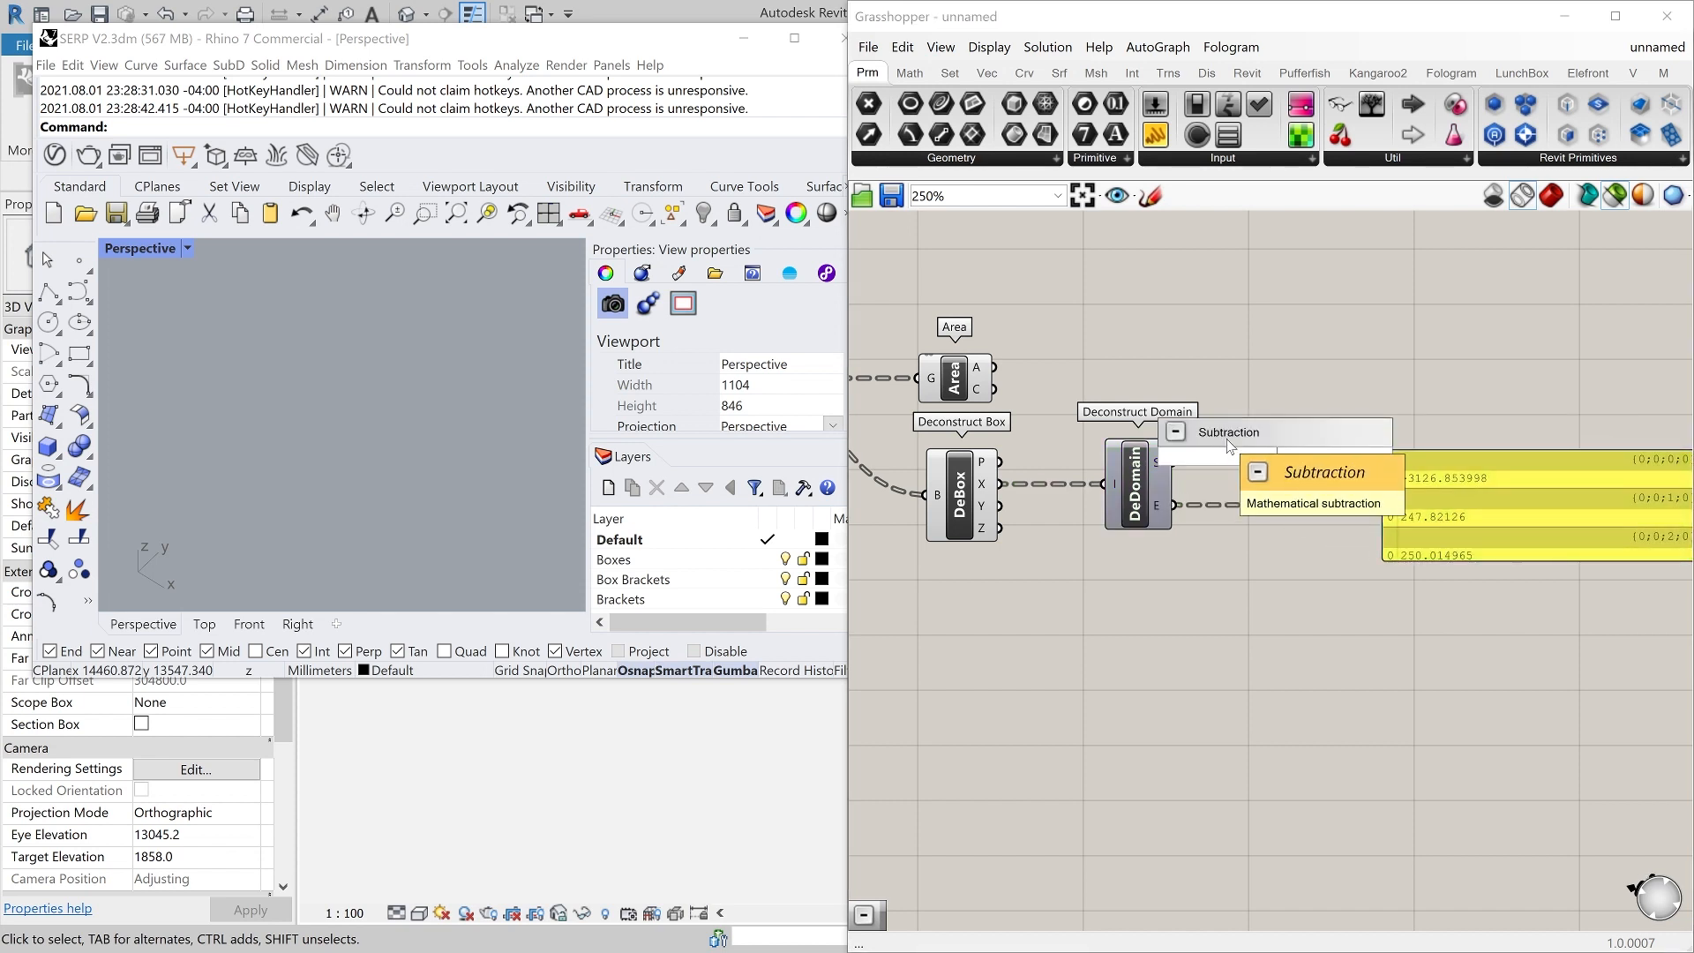
key(Return)
drag(1174, 462, 1284, 484)
drag(1174, 505, 1643, 713)
- Show the Subtraction result in the enlarged panel and place the panel clear of the component
scroll(1116, 512, down, 3)
scroll(1356, 518, up, 3)
drag(1336, 627, 1443, 623)
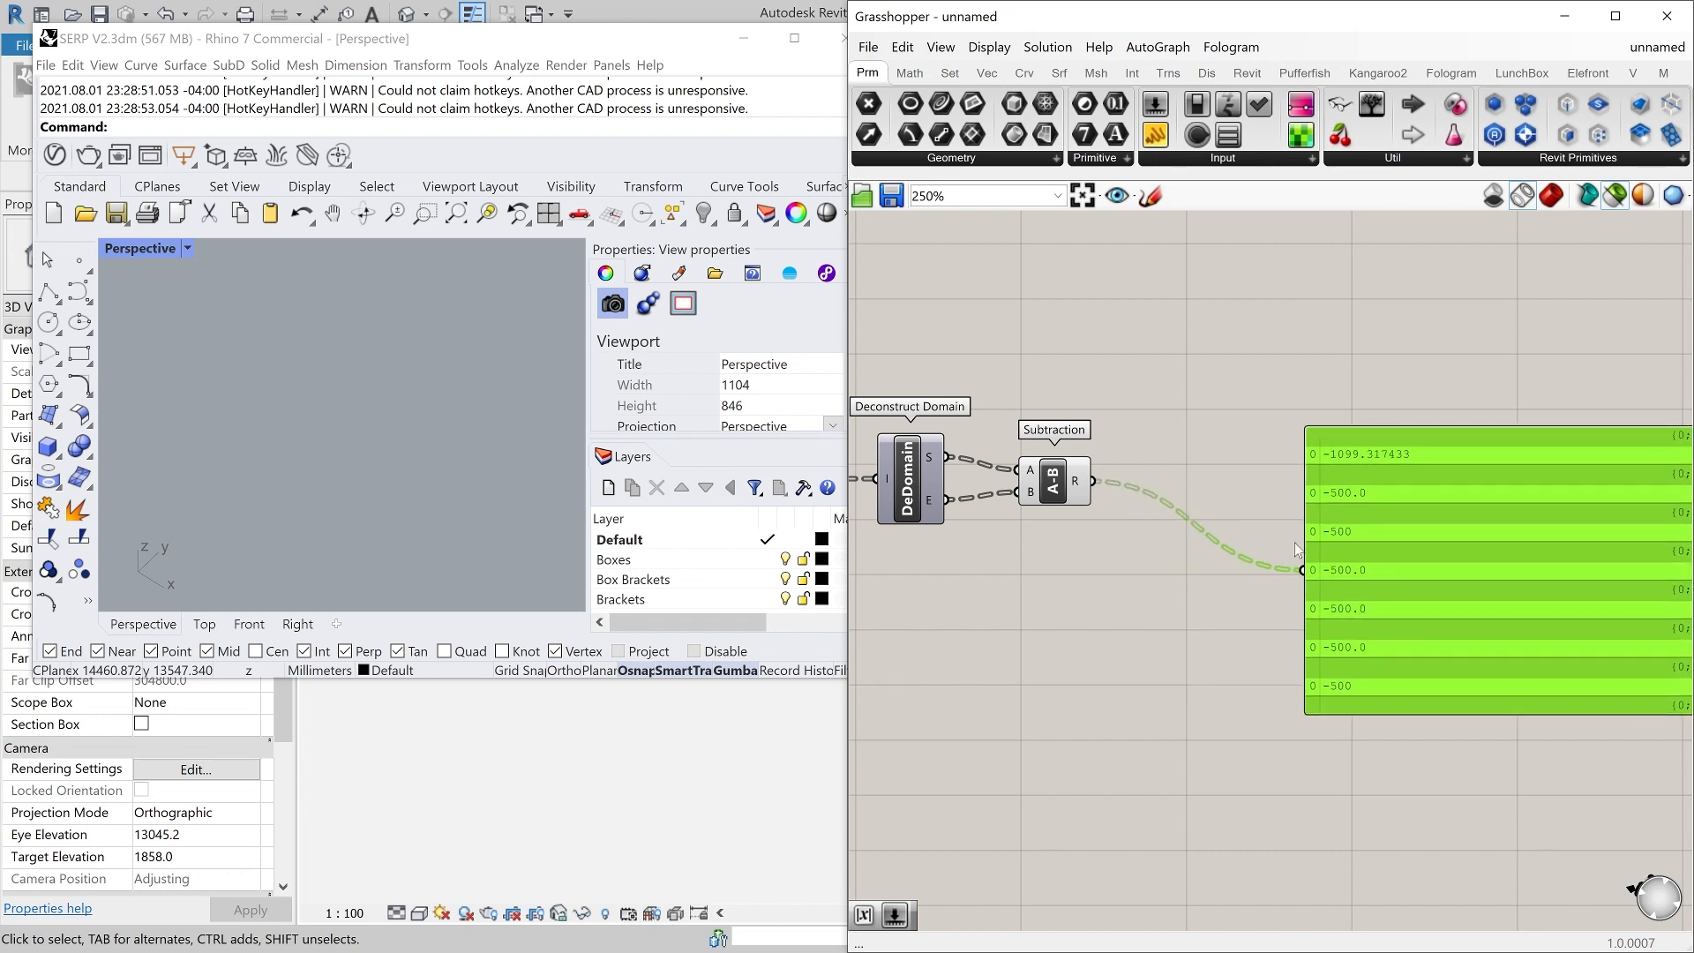
- Add an Absolute component after Subtraction and feed it the subtraction result
double_click(1188, 452)
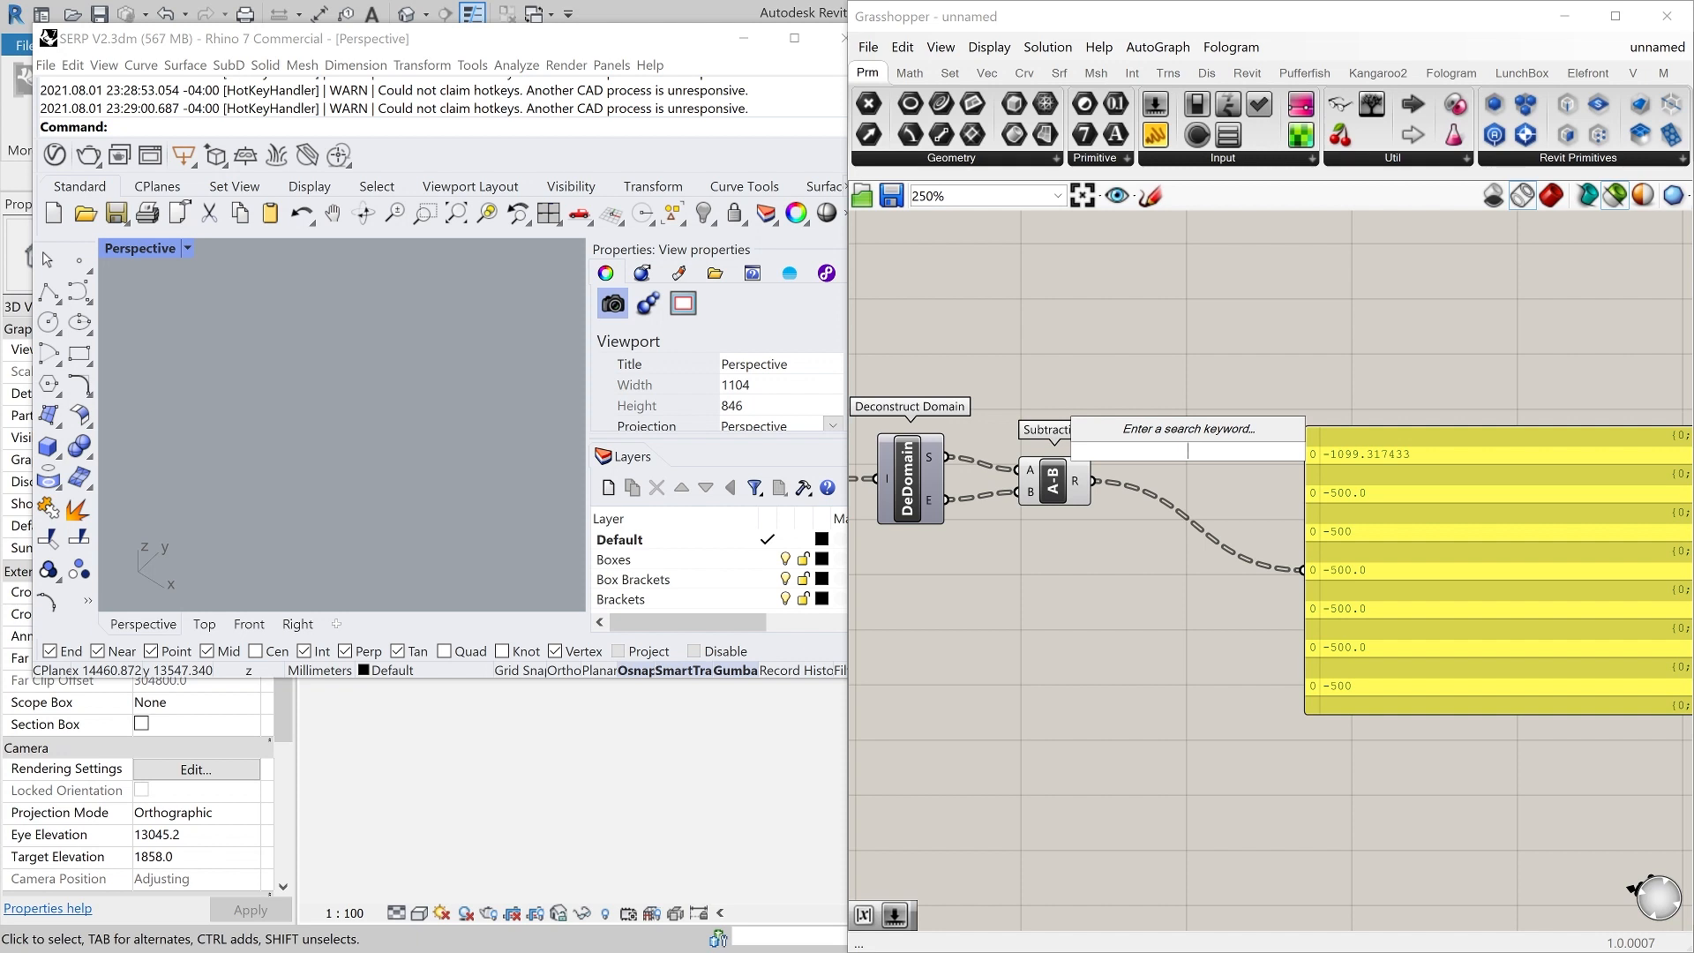
text(AB)
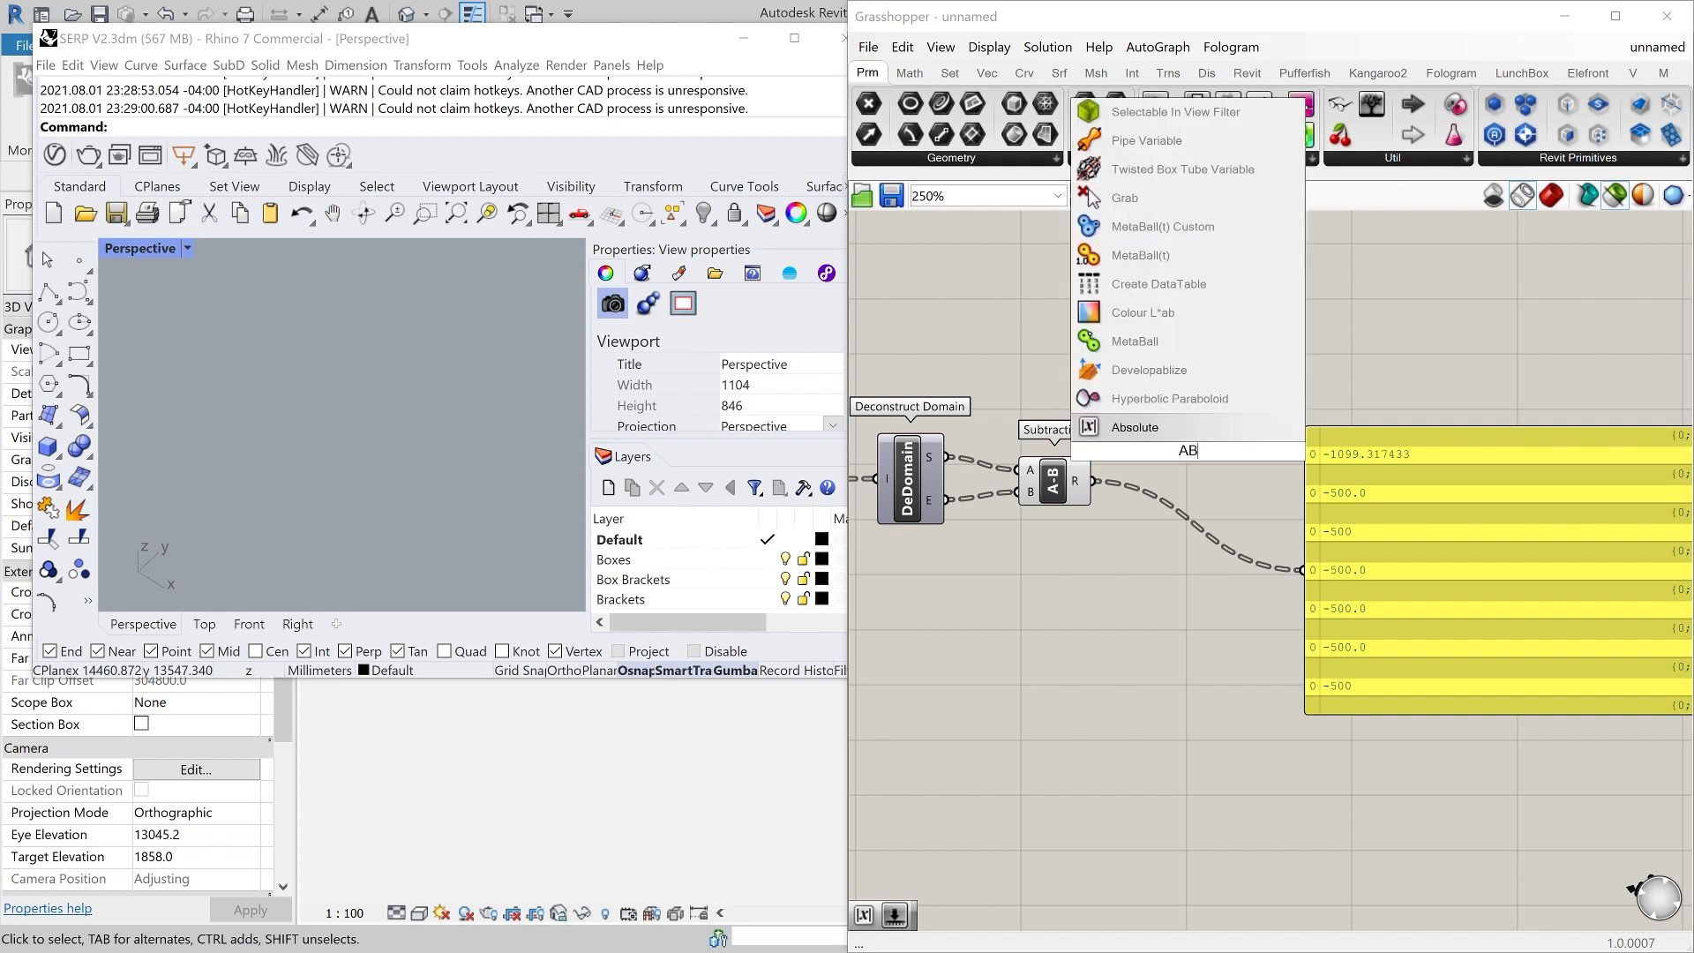
key(Return)
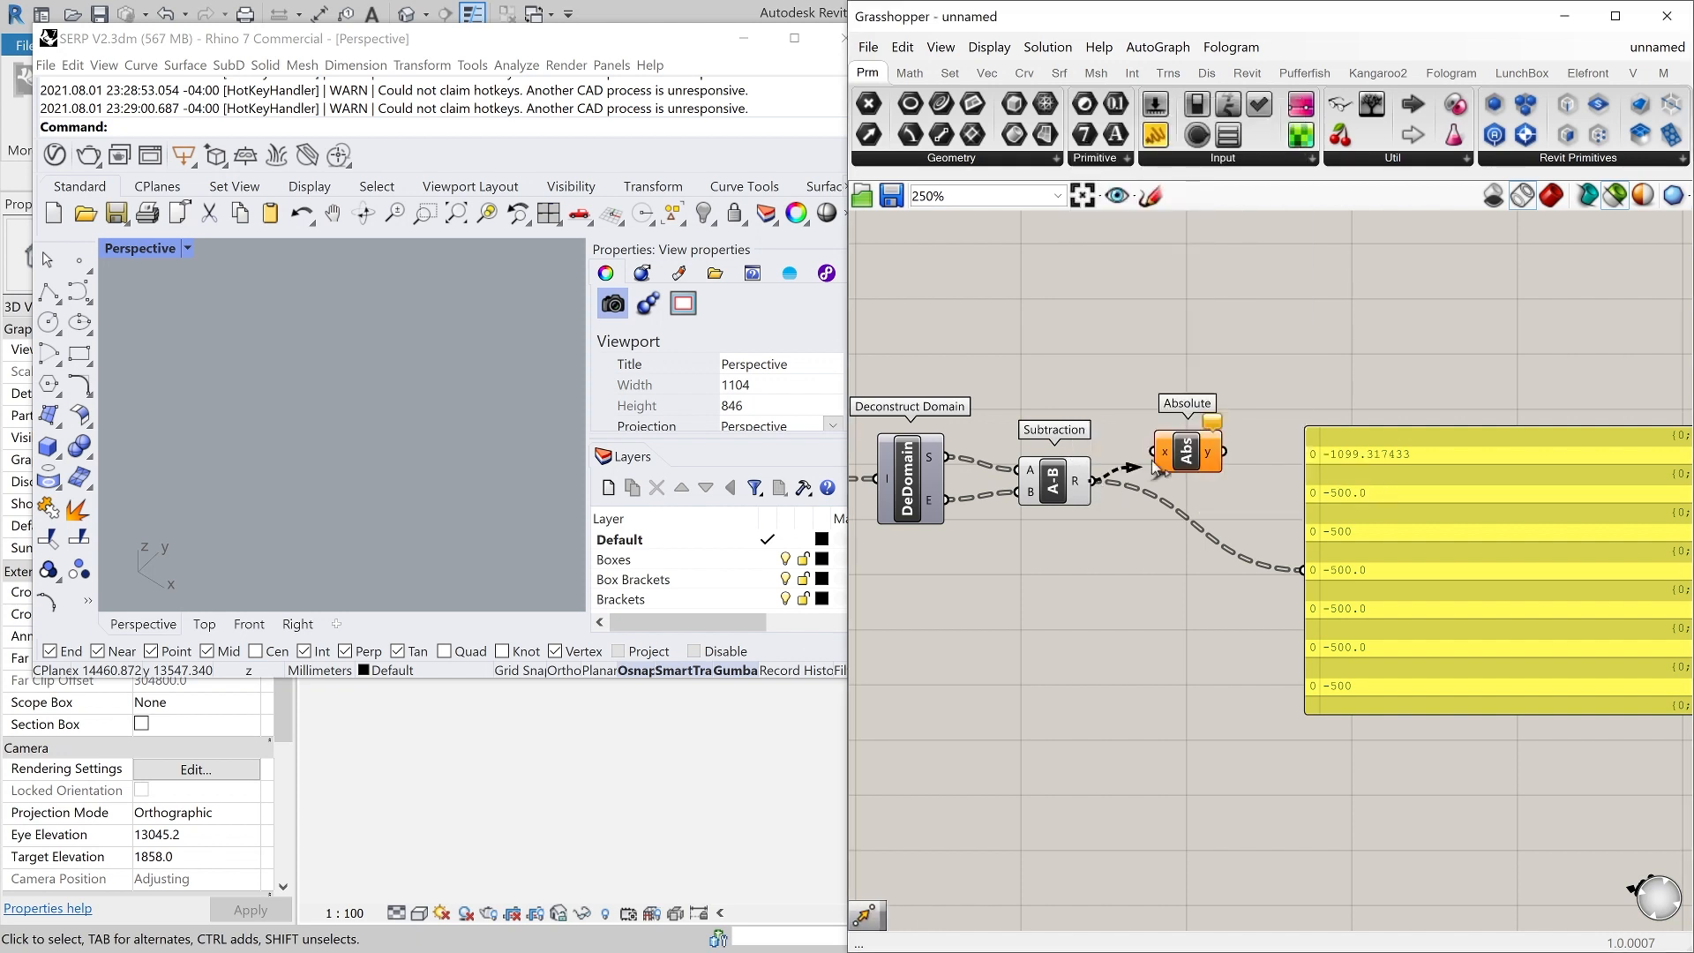
drag(1197, 467, 1247, 497)
- Move the results panel down below the Absolute component
click(1389, 533)
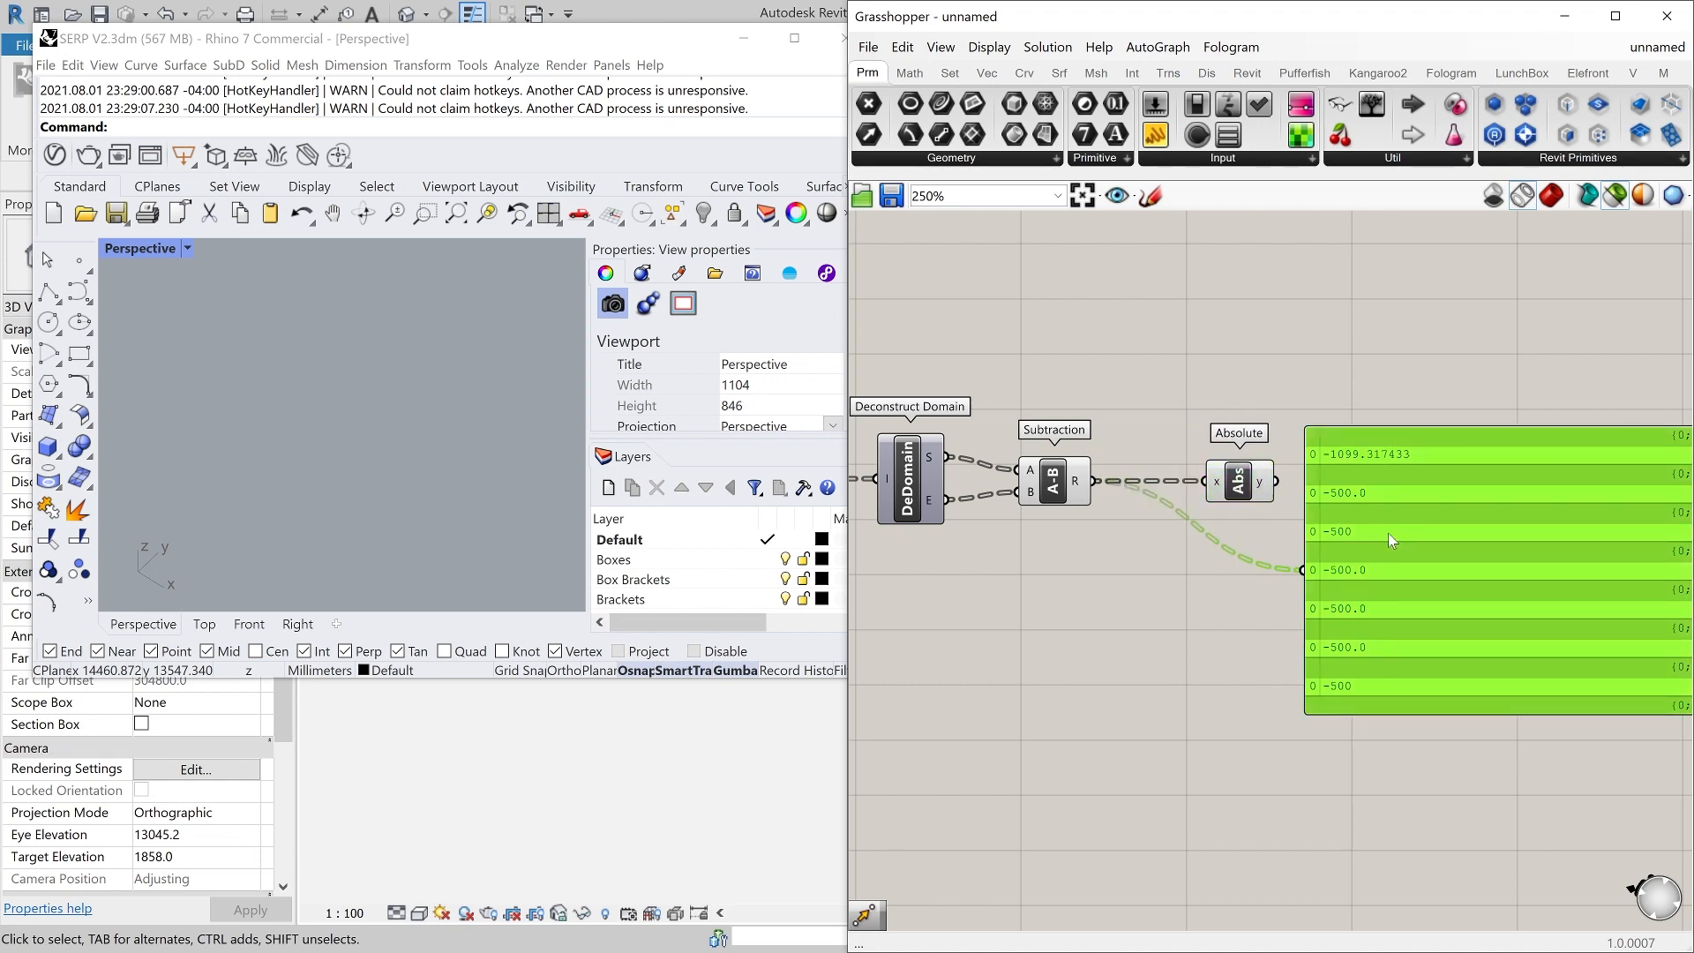
click(1285, 523)
drag(1428, 607, 1412, 710)
scroll(1165, 623, down, 4)
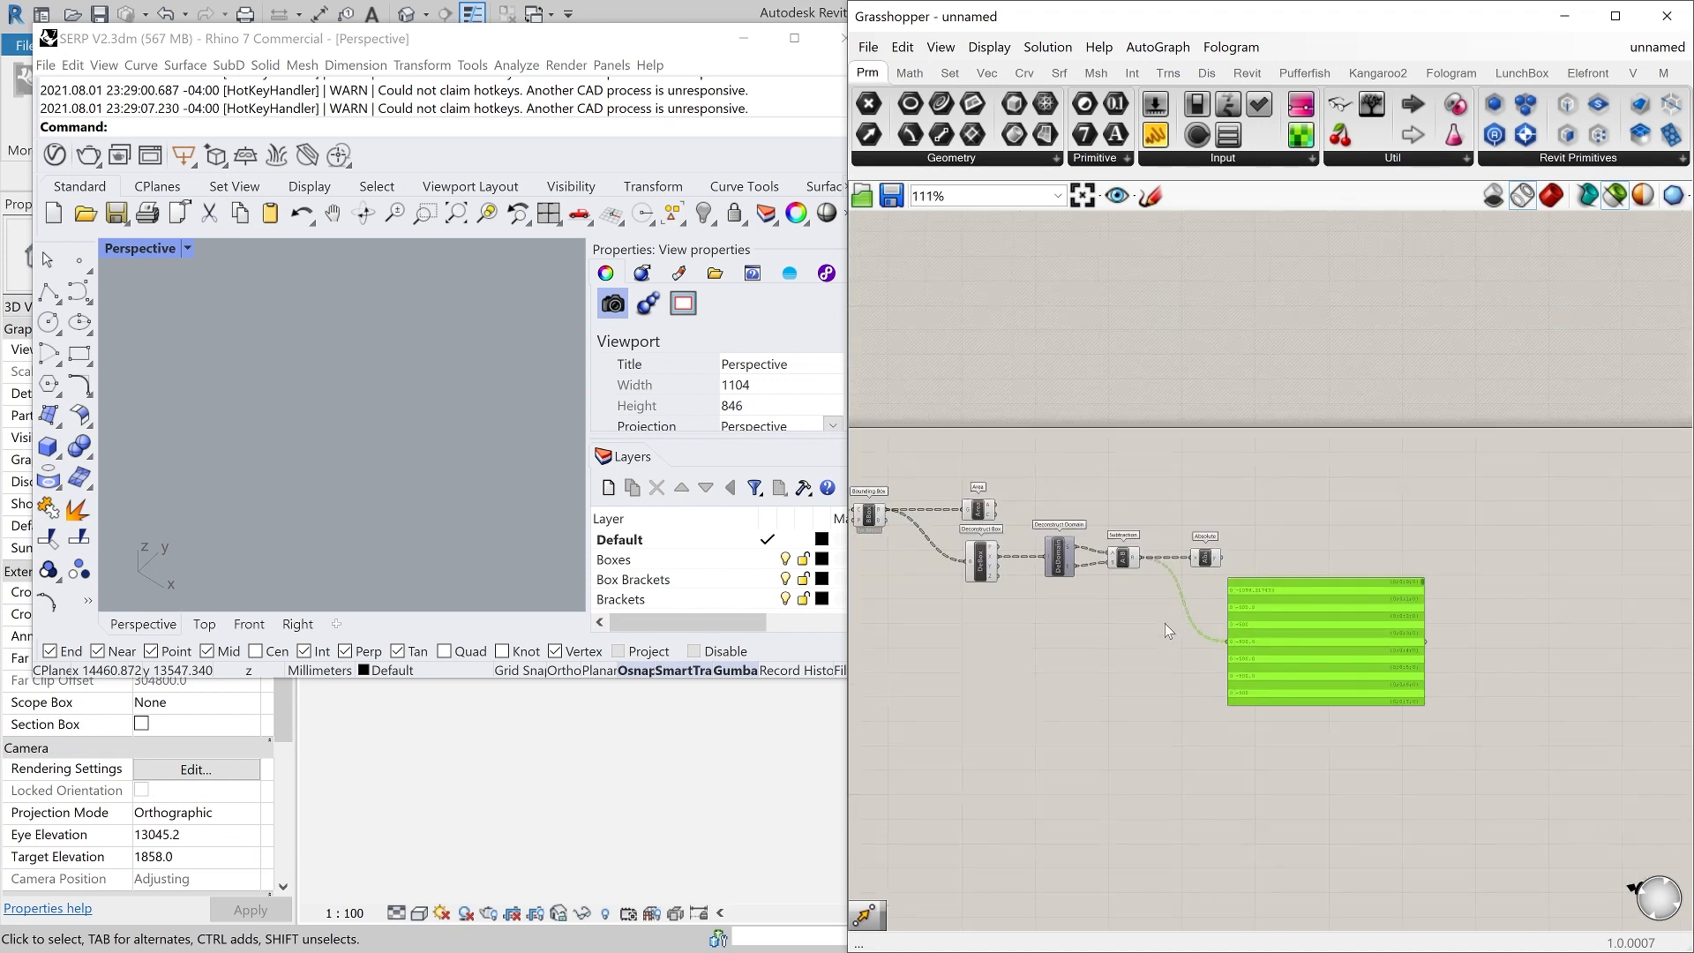
scroll(1139, 622, up, 3)
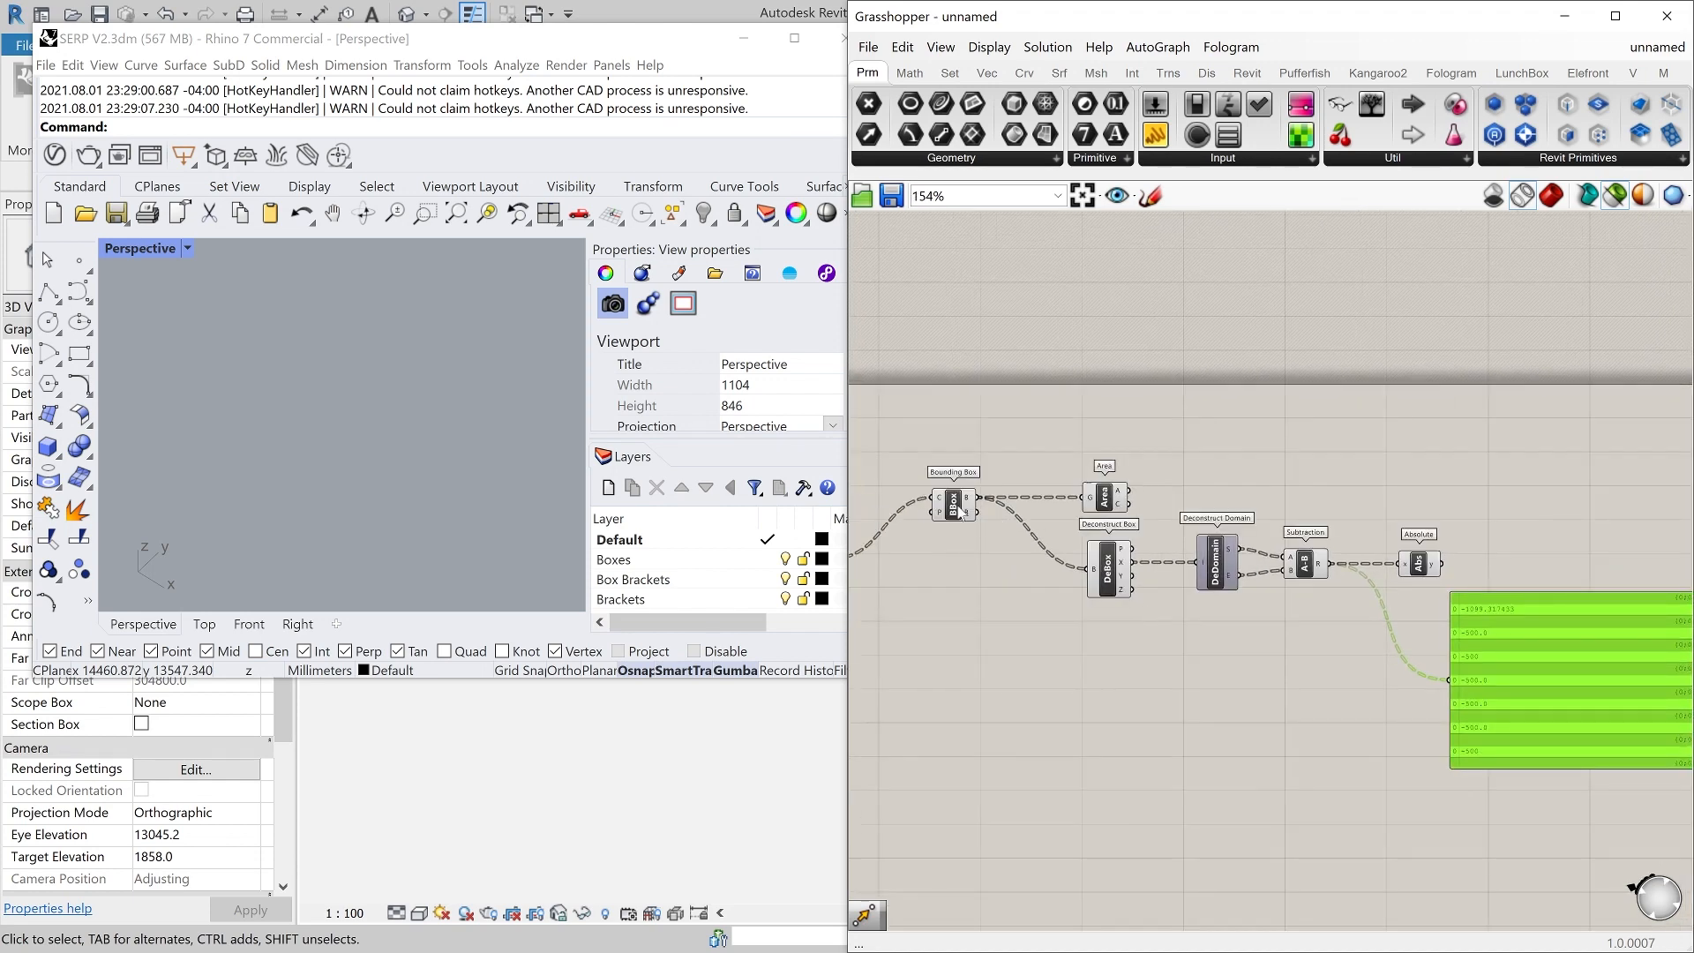
- Move the Area component along its wire until it sits above Absolute
click(957, 508)
drag(1116, 499, 1419, 500)
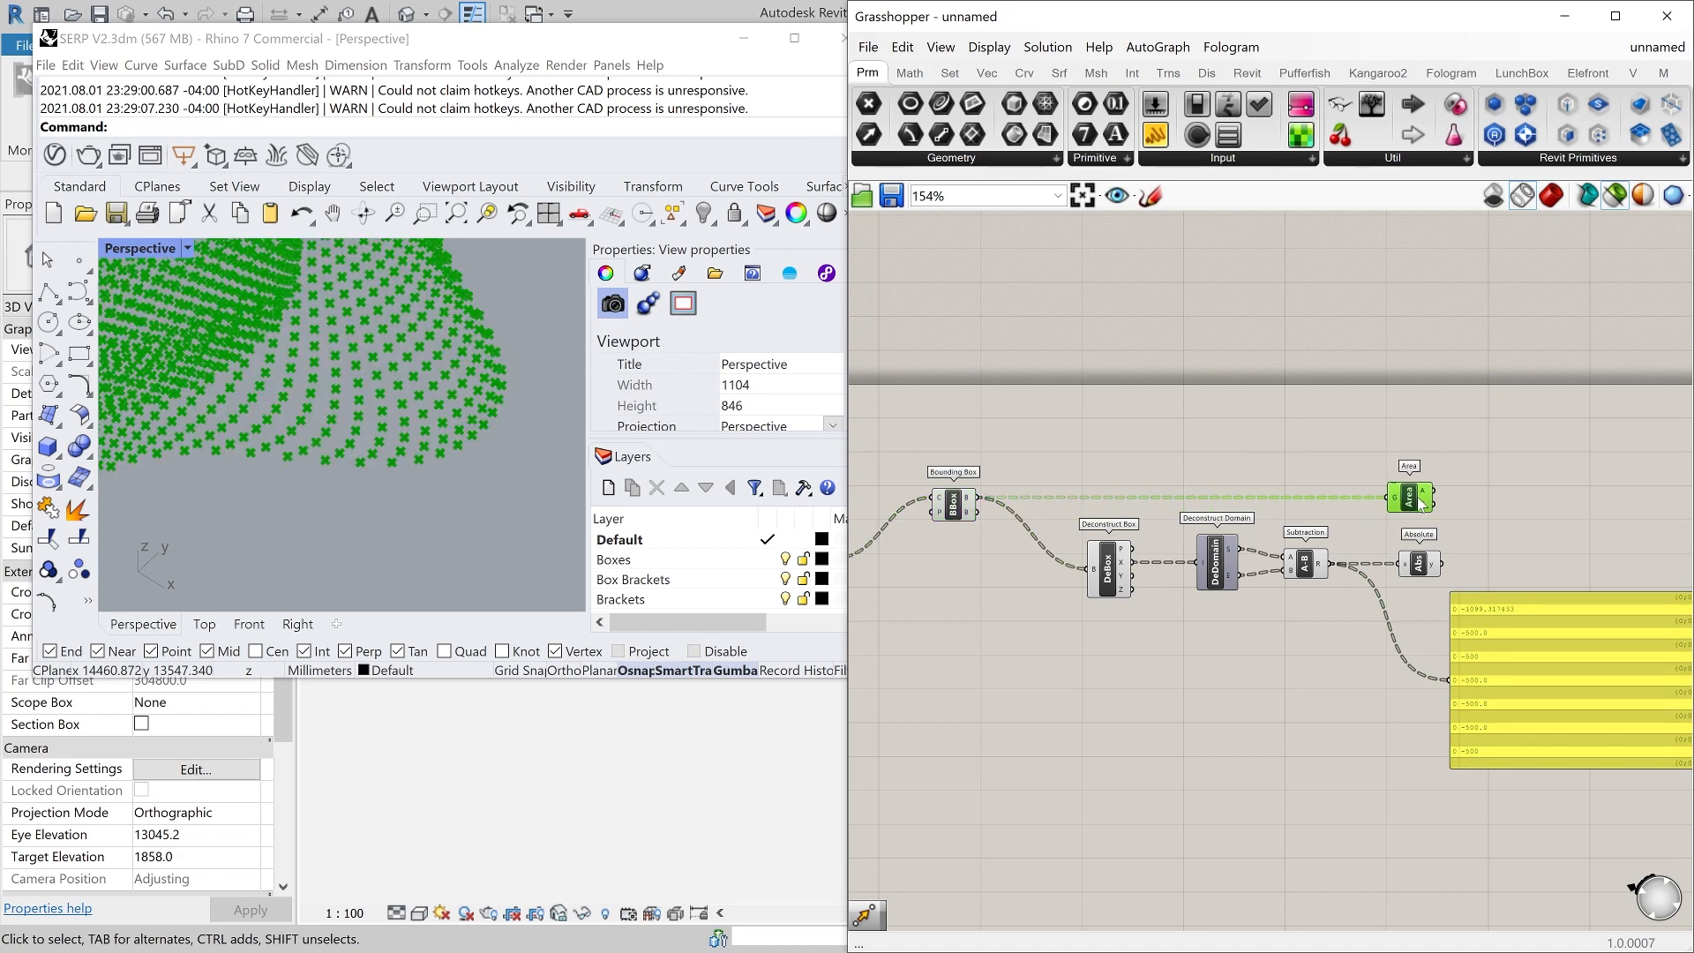
click(1289, 452)
scroll(1415, 617, up, 1)
- Delete the results panel and shift the Deconstruct Box to Absolute chain lower, beneath Area
drag(1415, 617, 1427, 682)
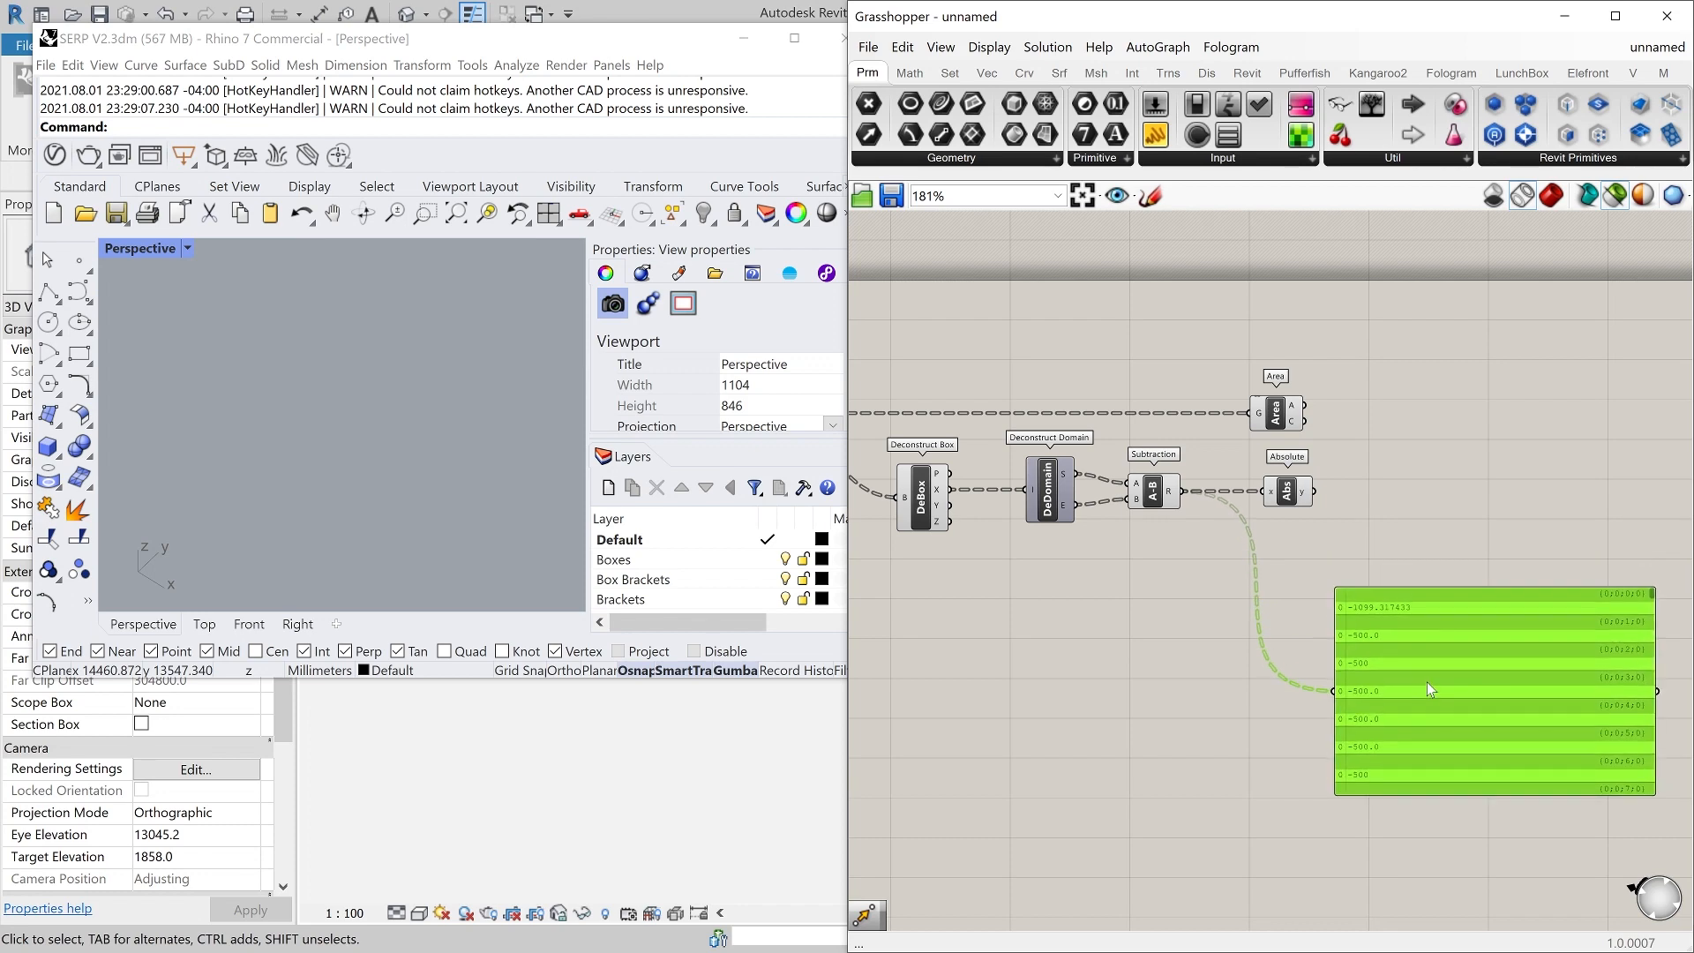
key(Delete)
drag(1277, 423, 1287, 423)
click(1288, 501)
drag(1342, 577, 861, 447)
drag(923, 494, 912, 534)
click(1306, 428)
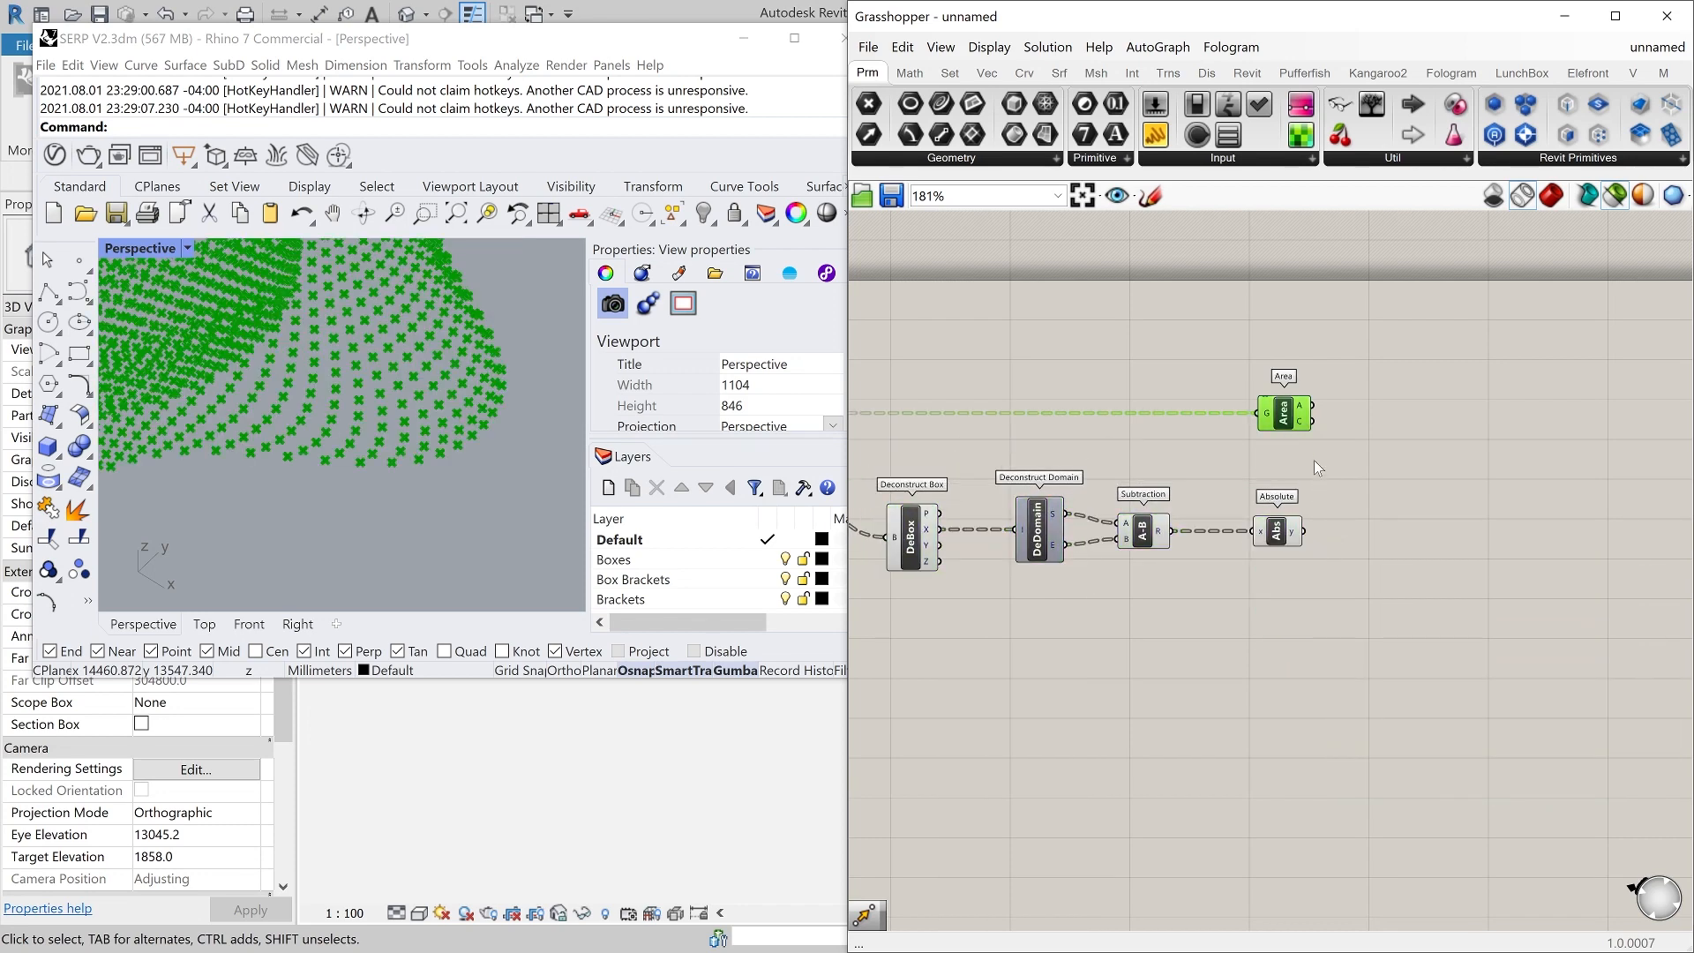
- Move all components from Bounding Box through Area and Absolute together so Bounding Box lines up with Graft Tree
click(1340, 486)
scroll(1346, 491, down, 4)
scroll(1335, 503, up, 2)
drag(1401, 619, 874, 417)
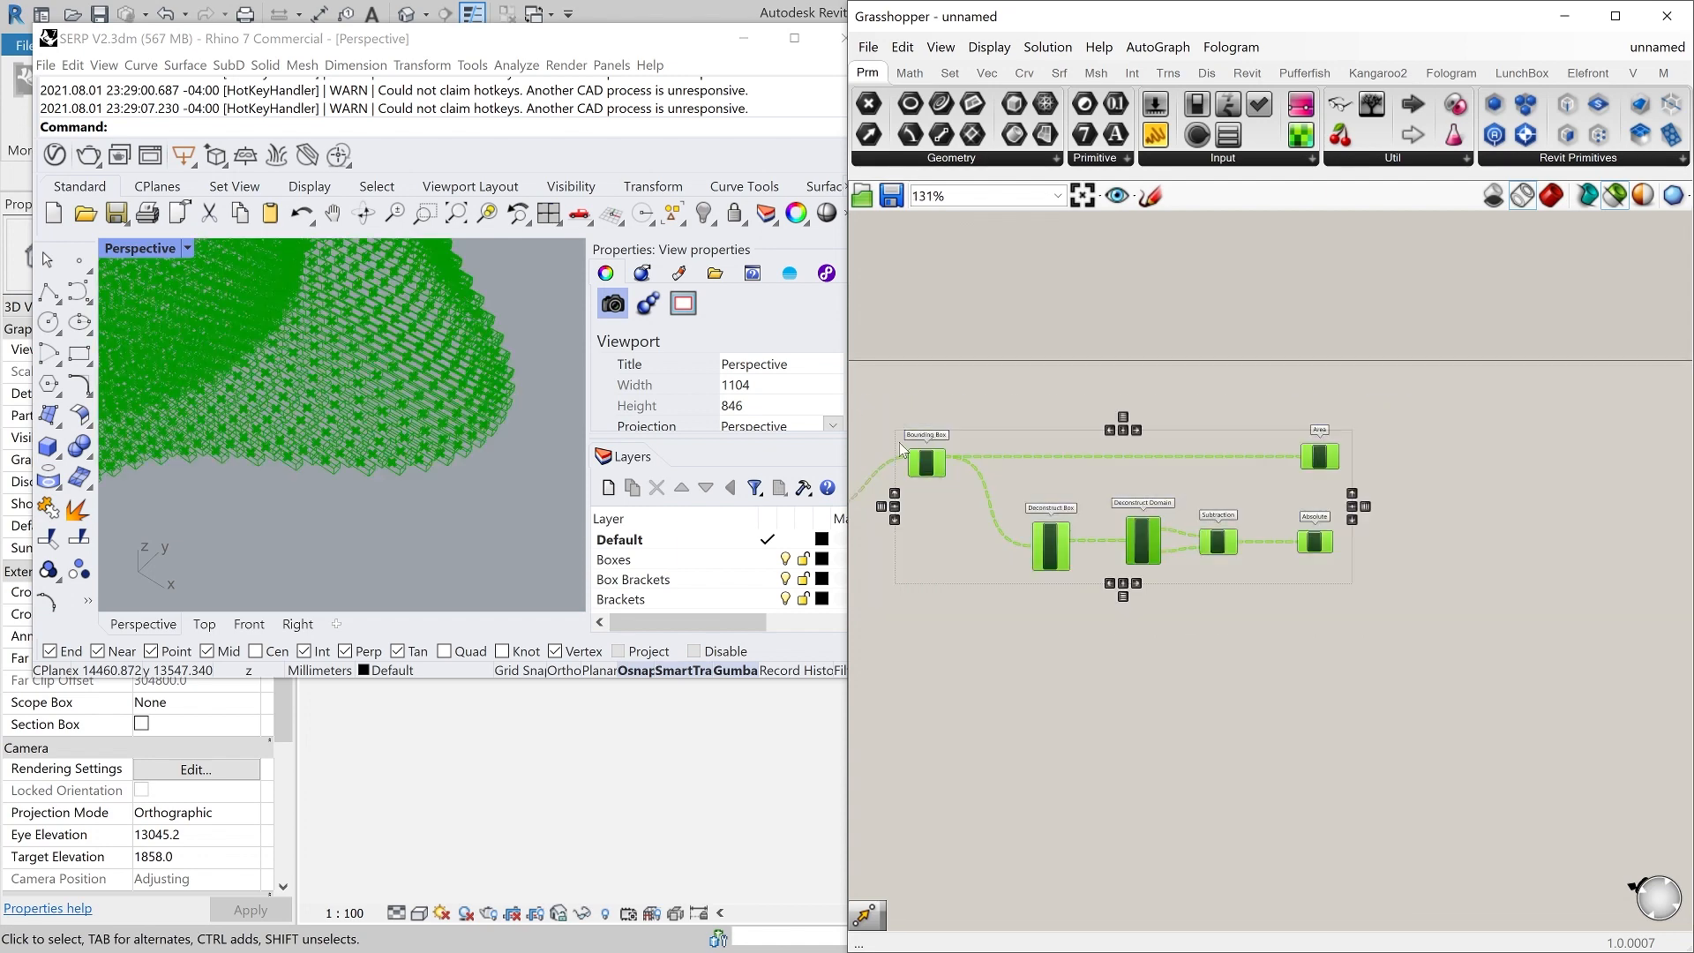
scroll(893, 353, up, 3)
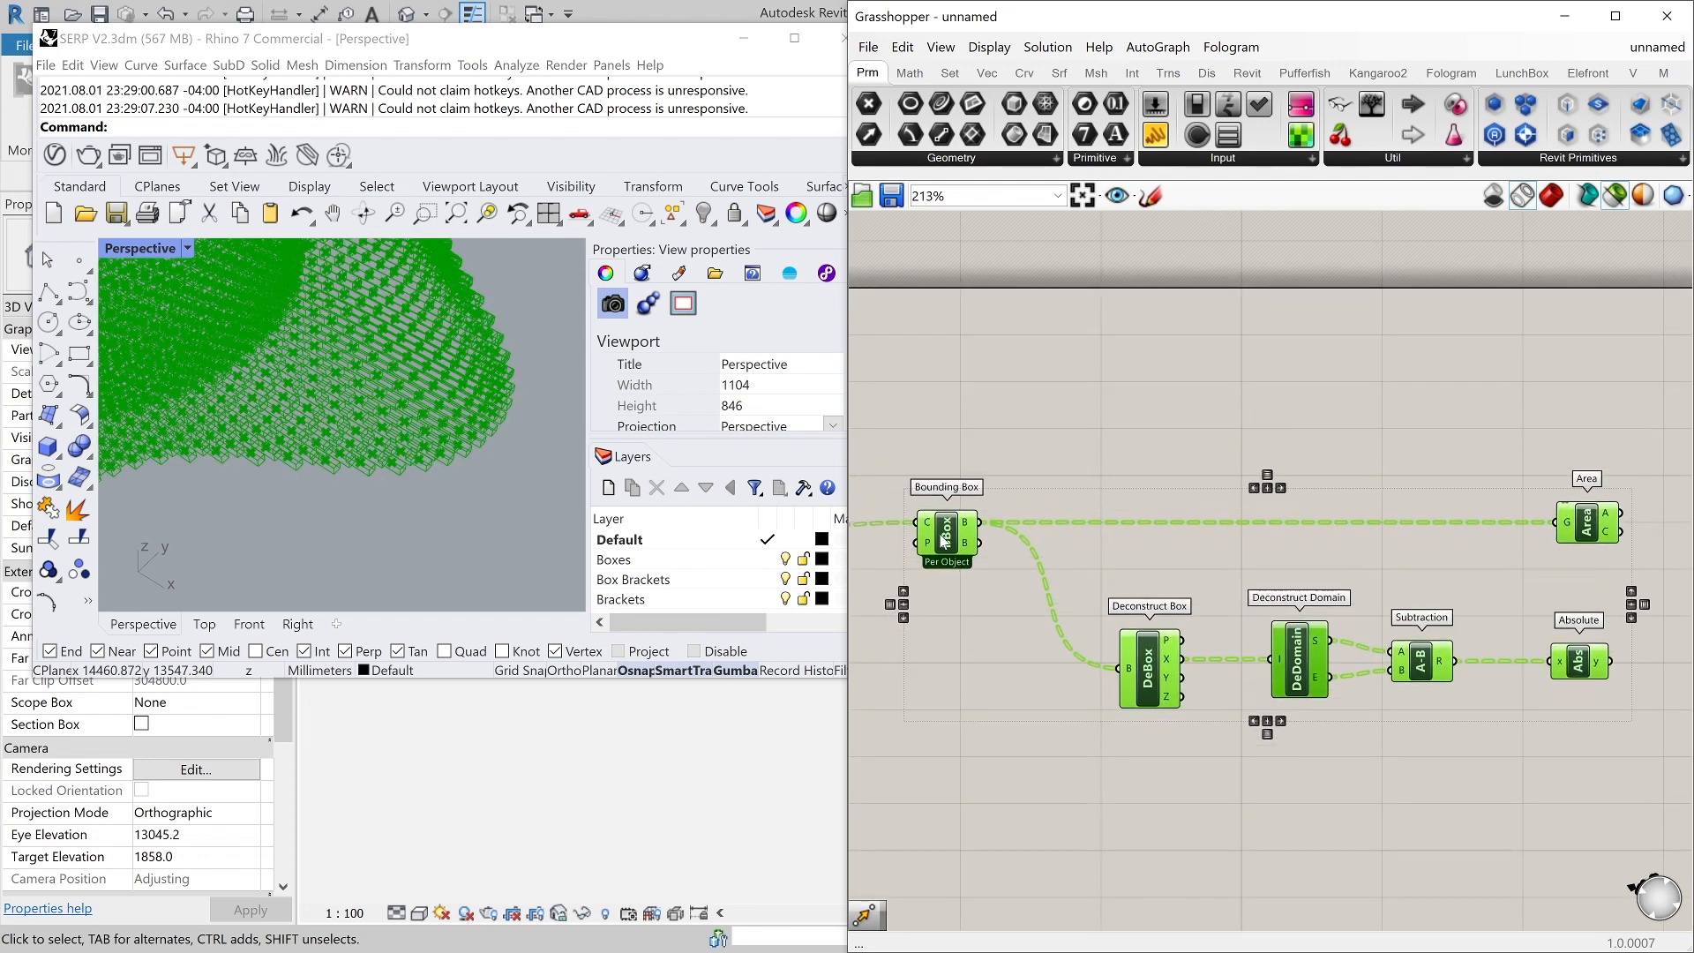
click(1140, 493)
scroll(1154, 496, down, 5)
right_drag(1169, 498, 1202, 495)
right_drag(1433, 502, 1401, 504)
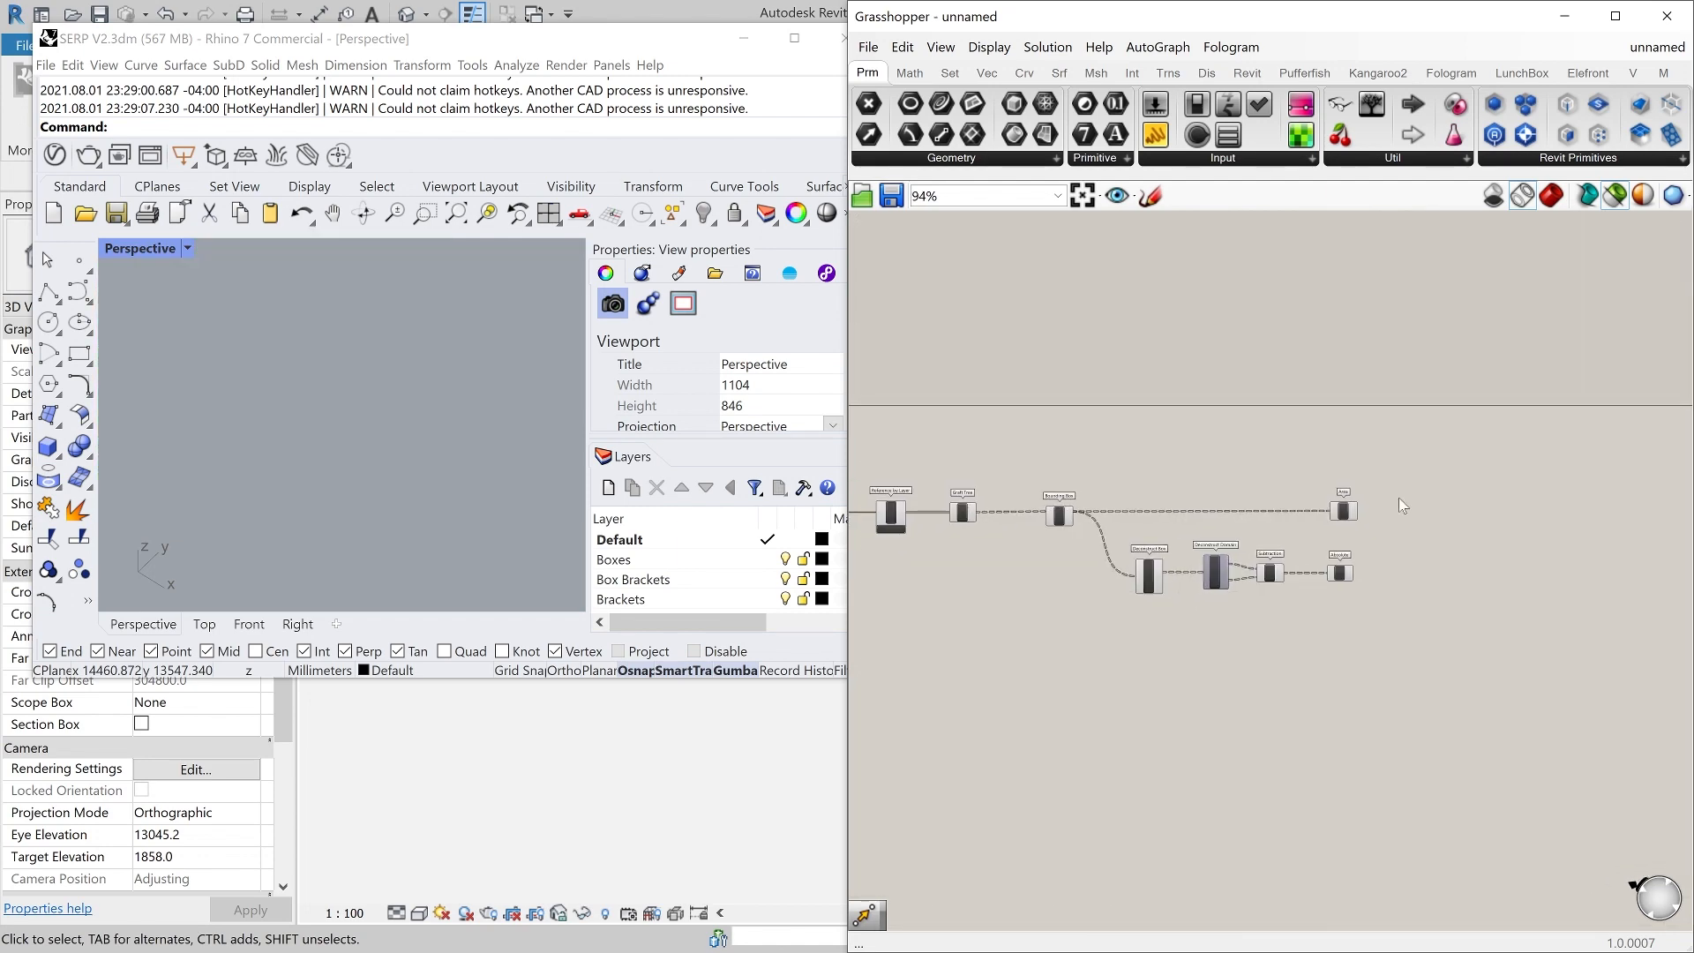
- Inspect the data in Absolute's result output and check the Area component above it
scroll(1336, 574, up, 3)
click(1333, 584)
mouse_move(1356, 589)
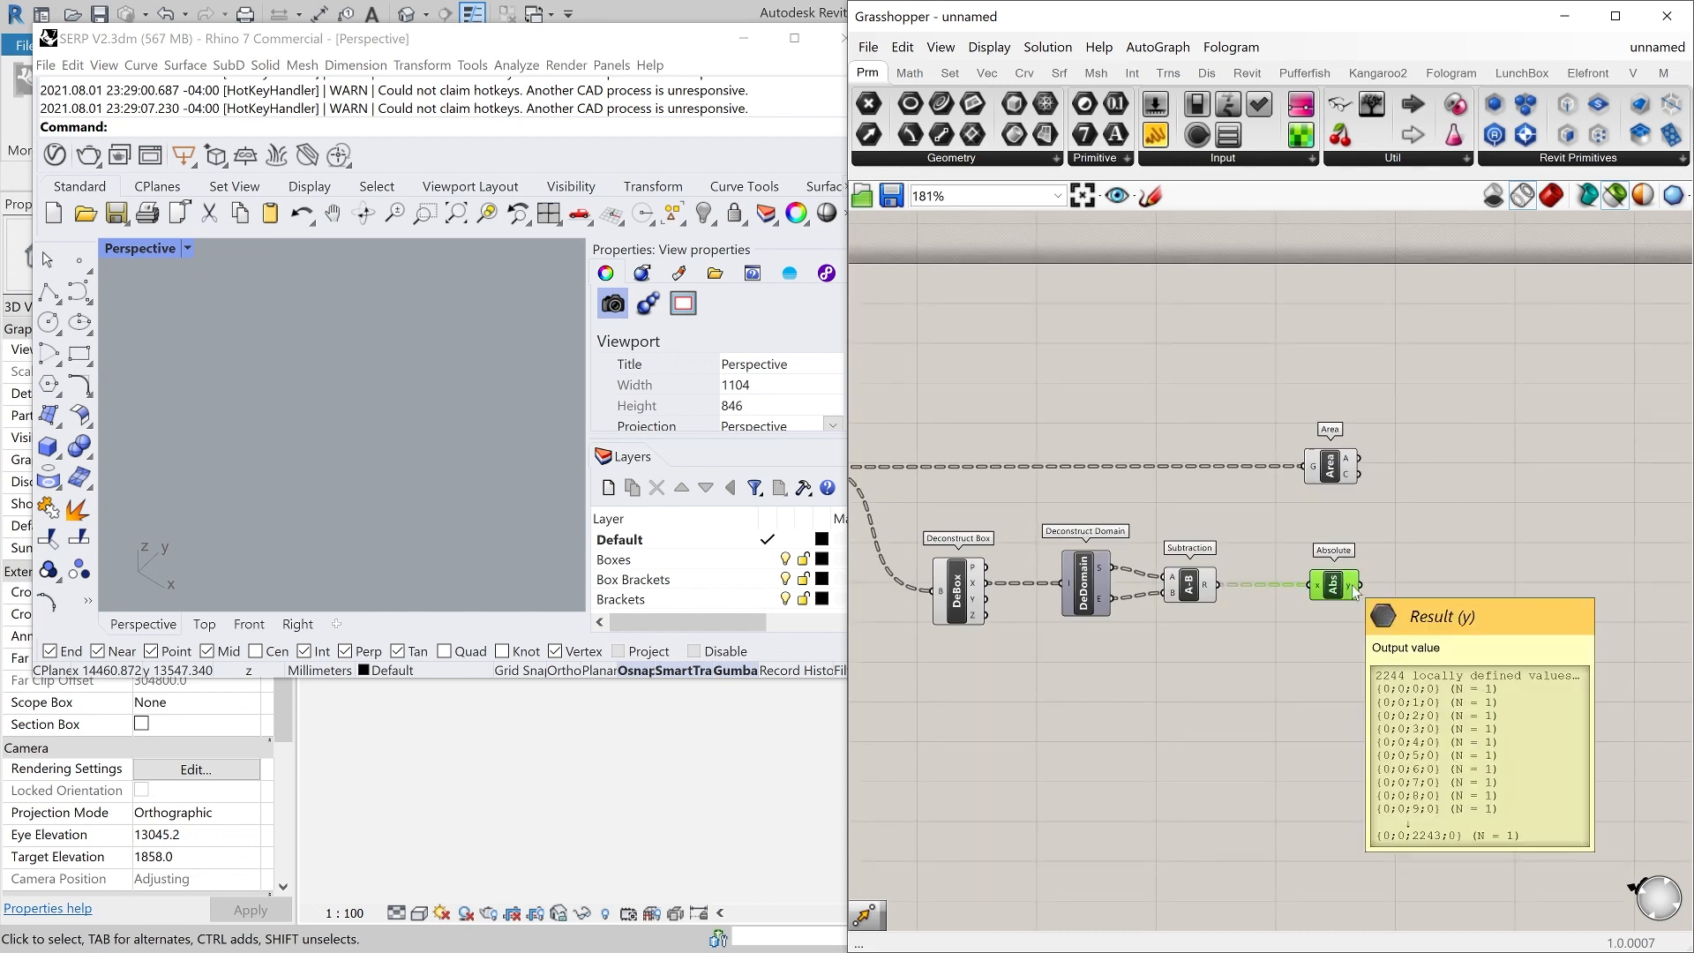
click(1330, 466)
click(1420, 447)
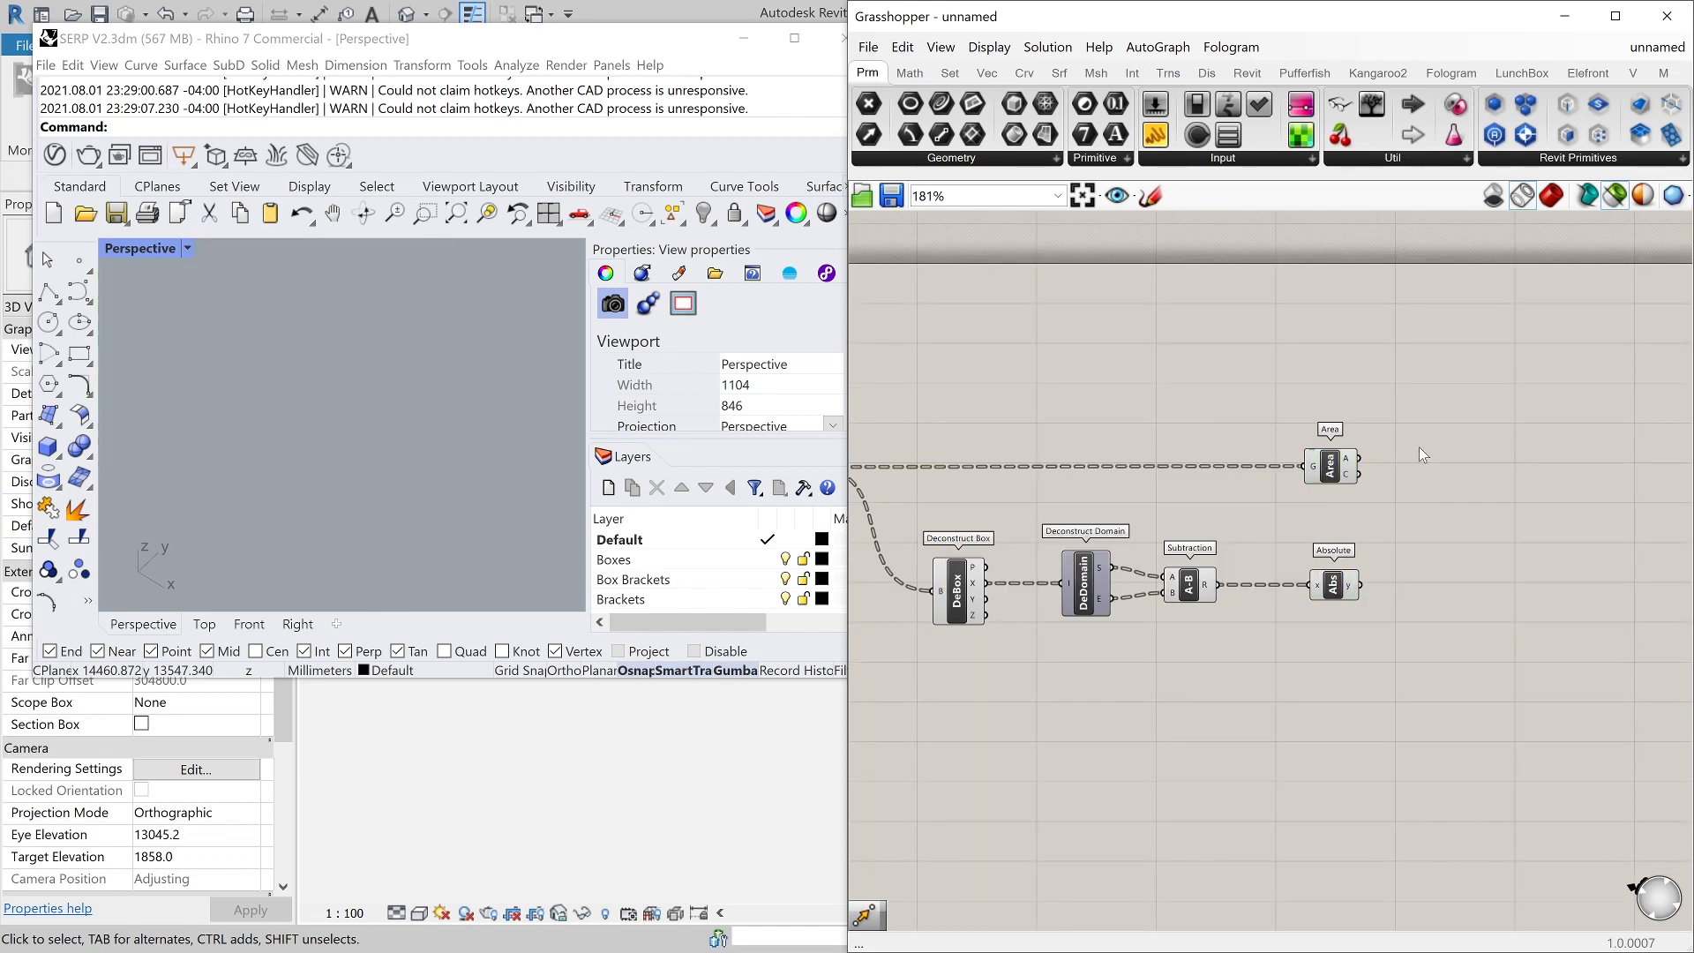
- Place Revit's Add Component (Location) component on the canvas, above and beyond the Area component
right_drag(1216, 349, 1238, 367)
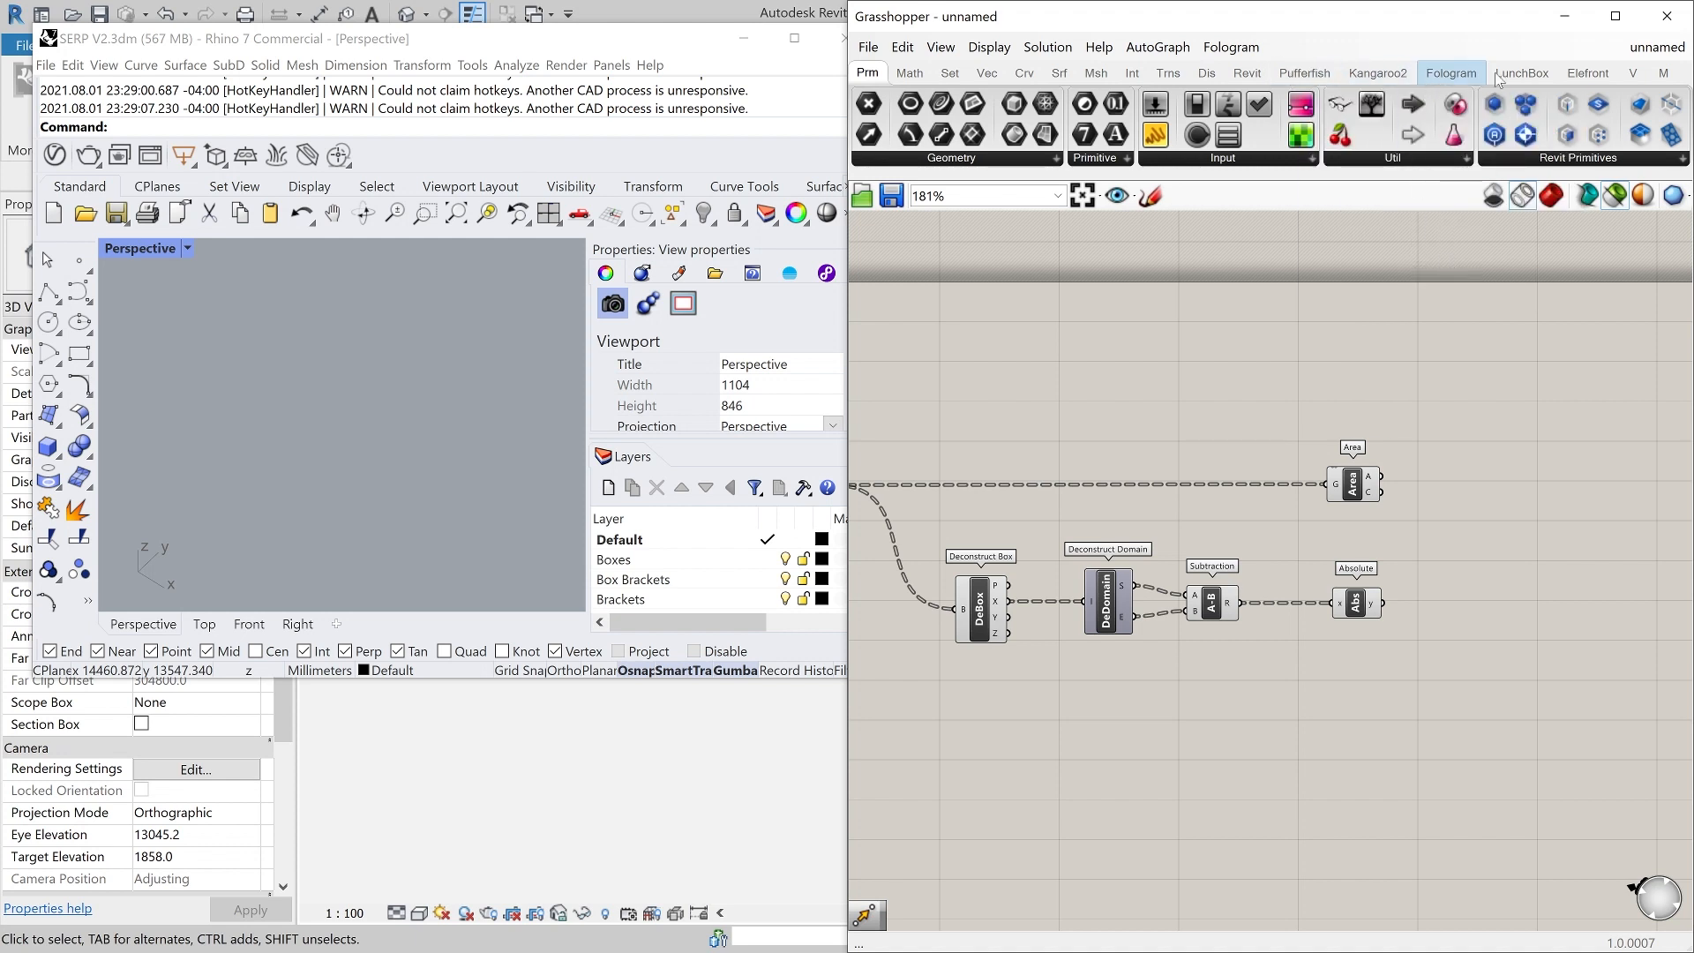
click(1247, 73)
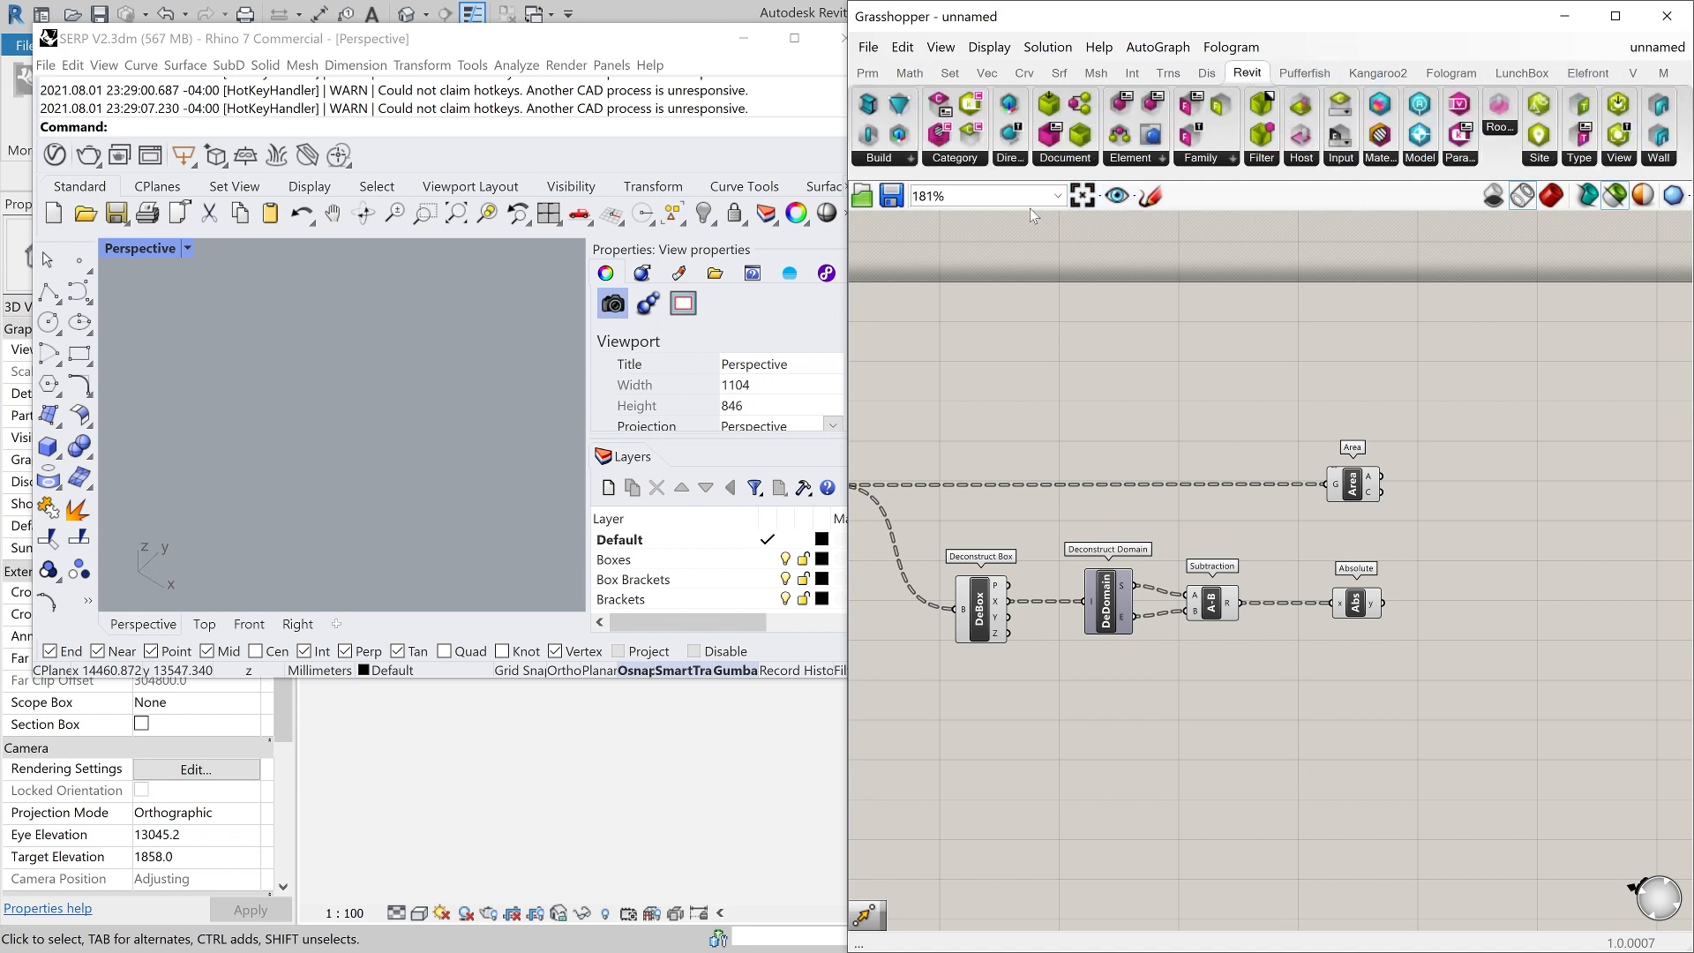
click(861, 161)
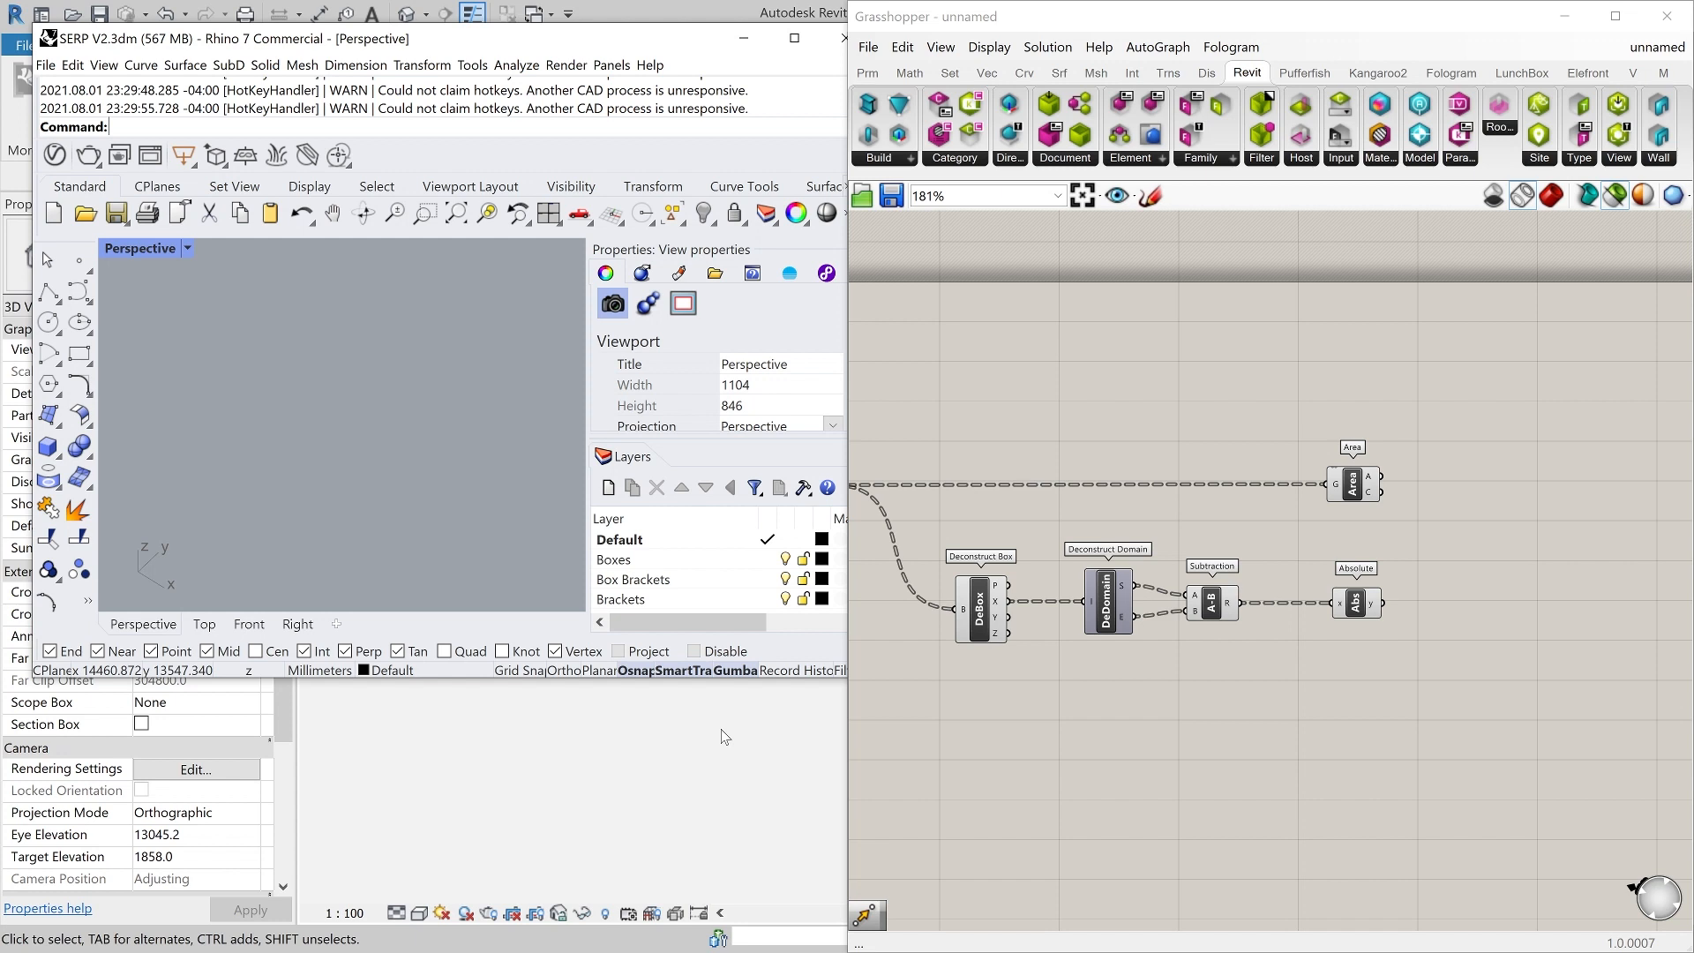
click(896, 163)
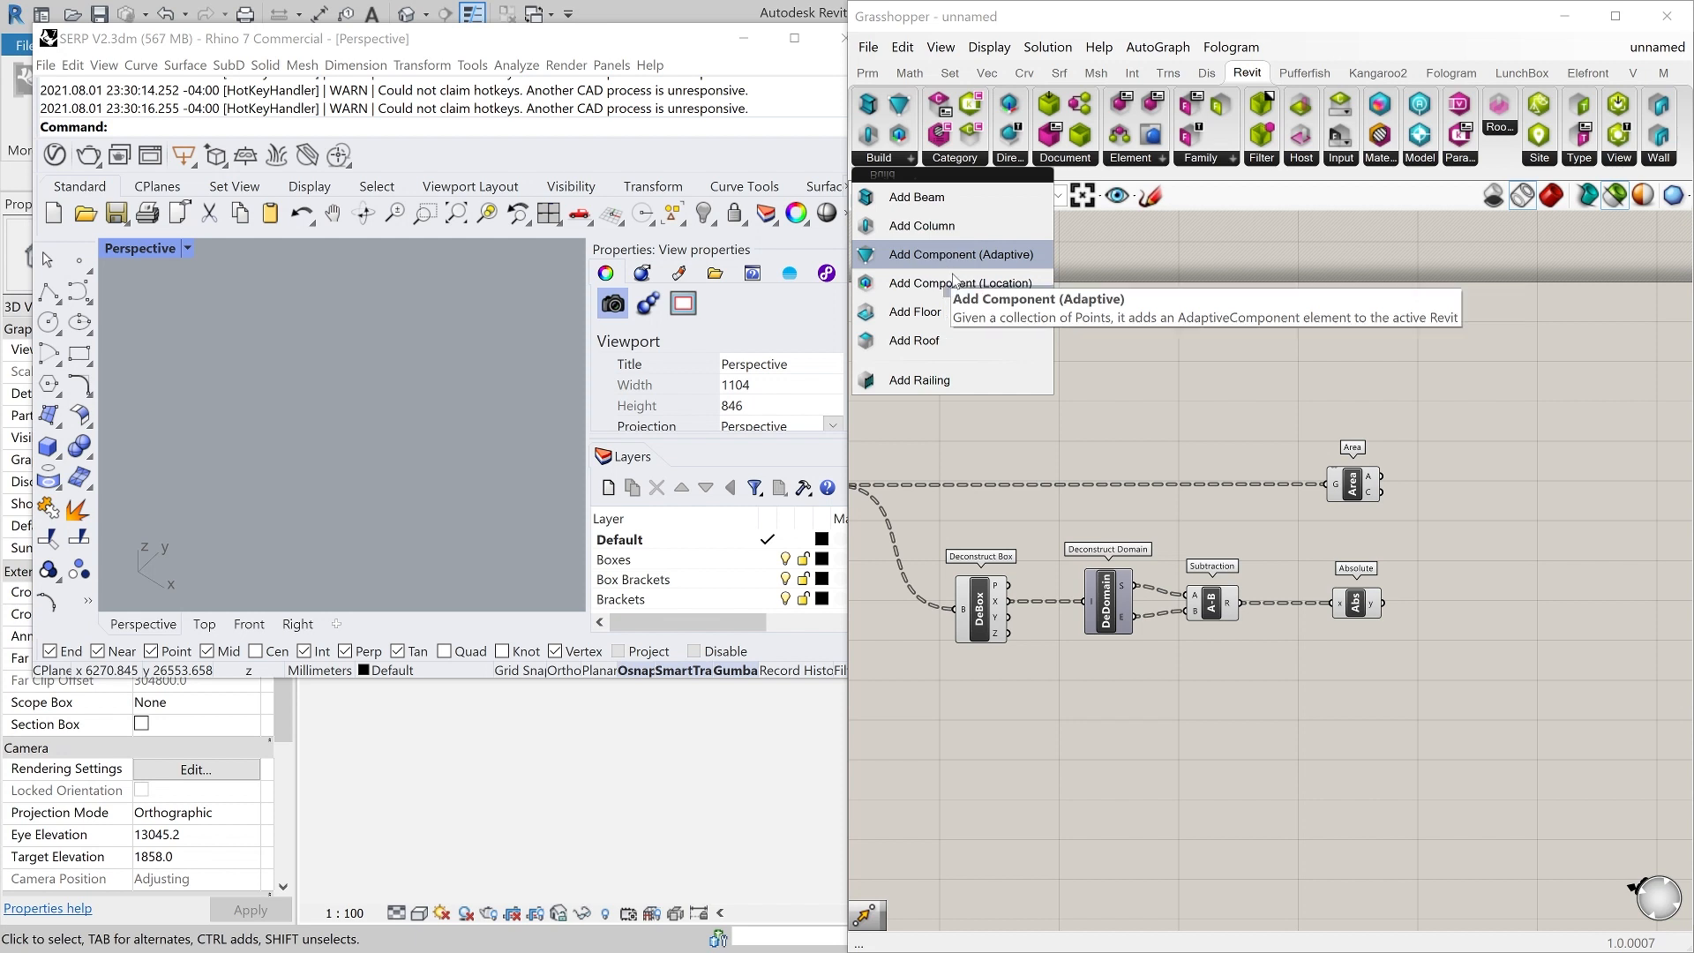
click(960, 287)
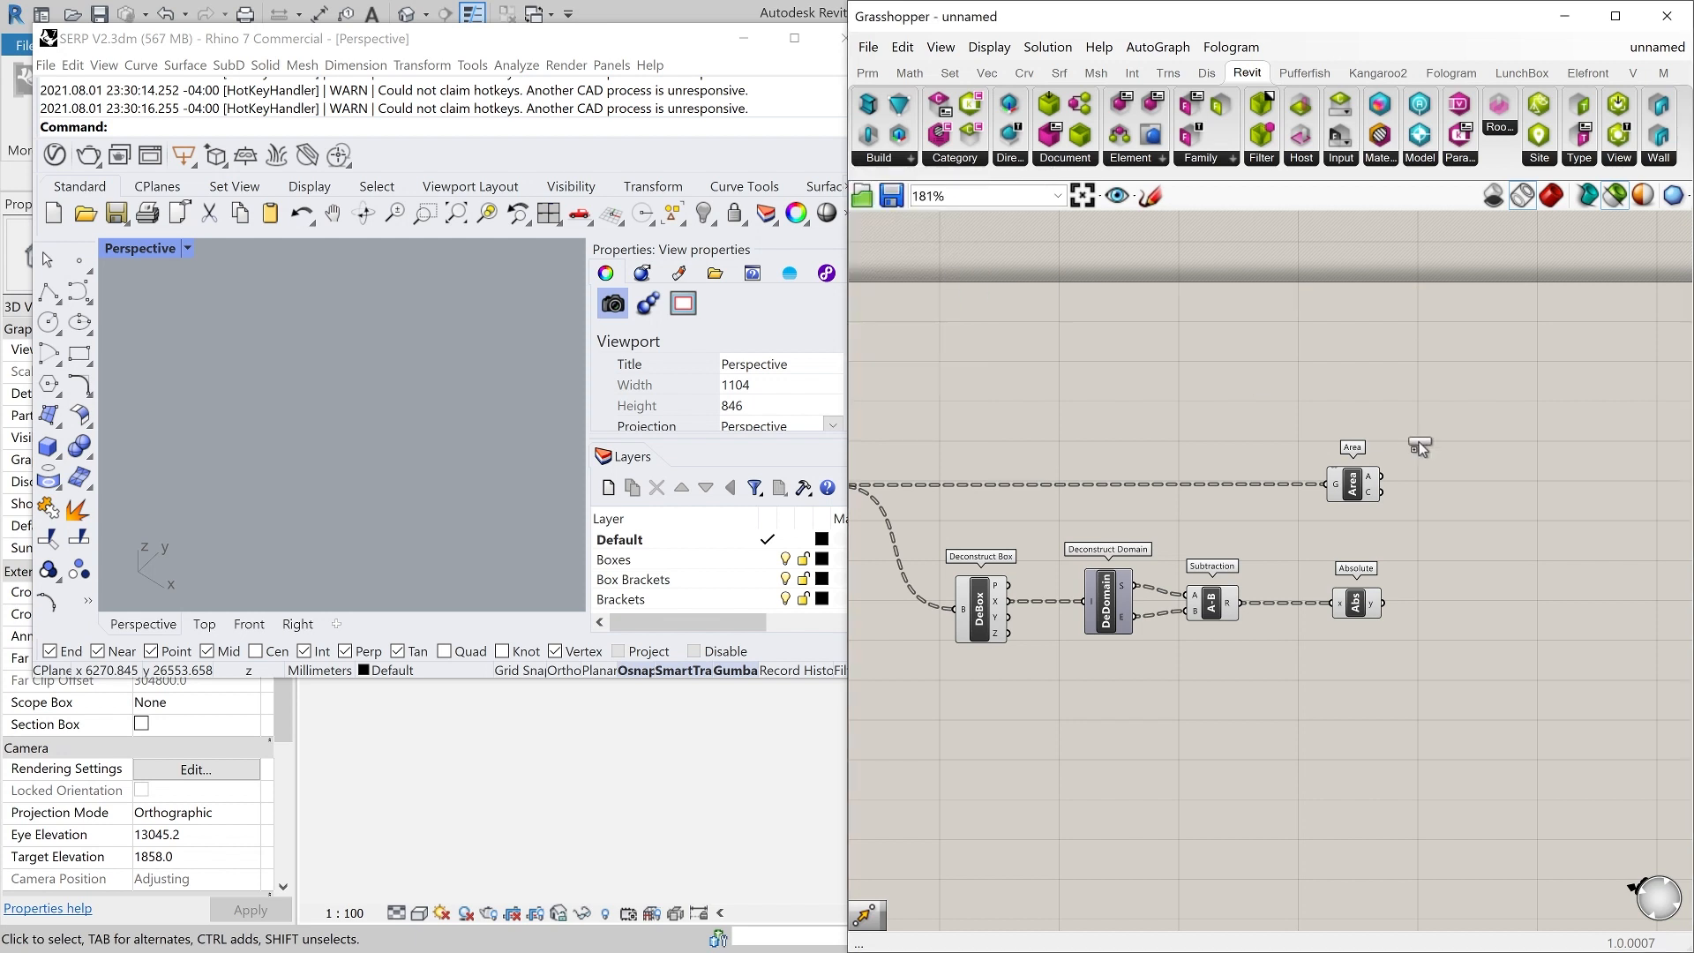
click(1461, 393)
drag(1462, 396, 1479, 390)
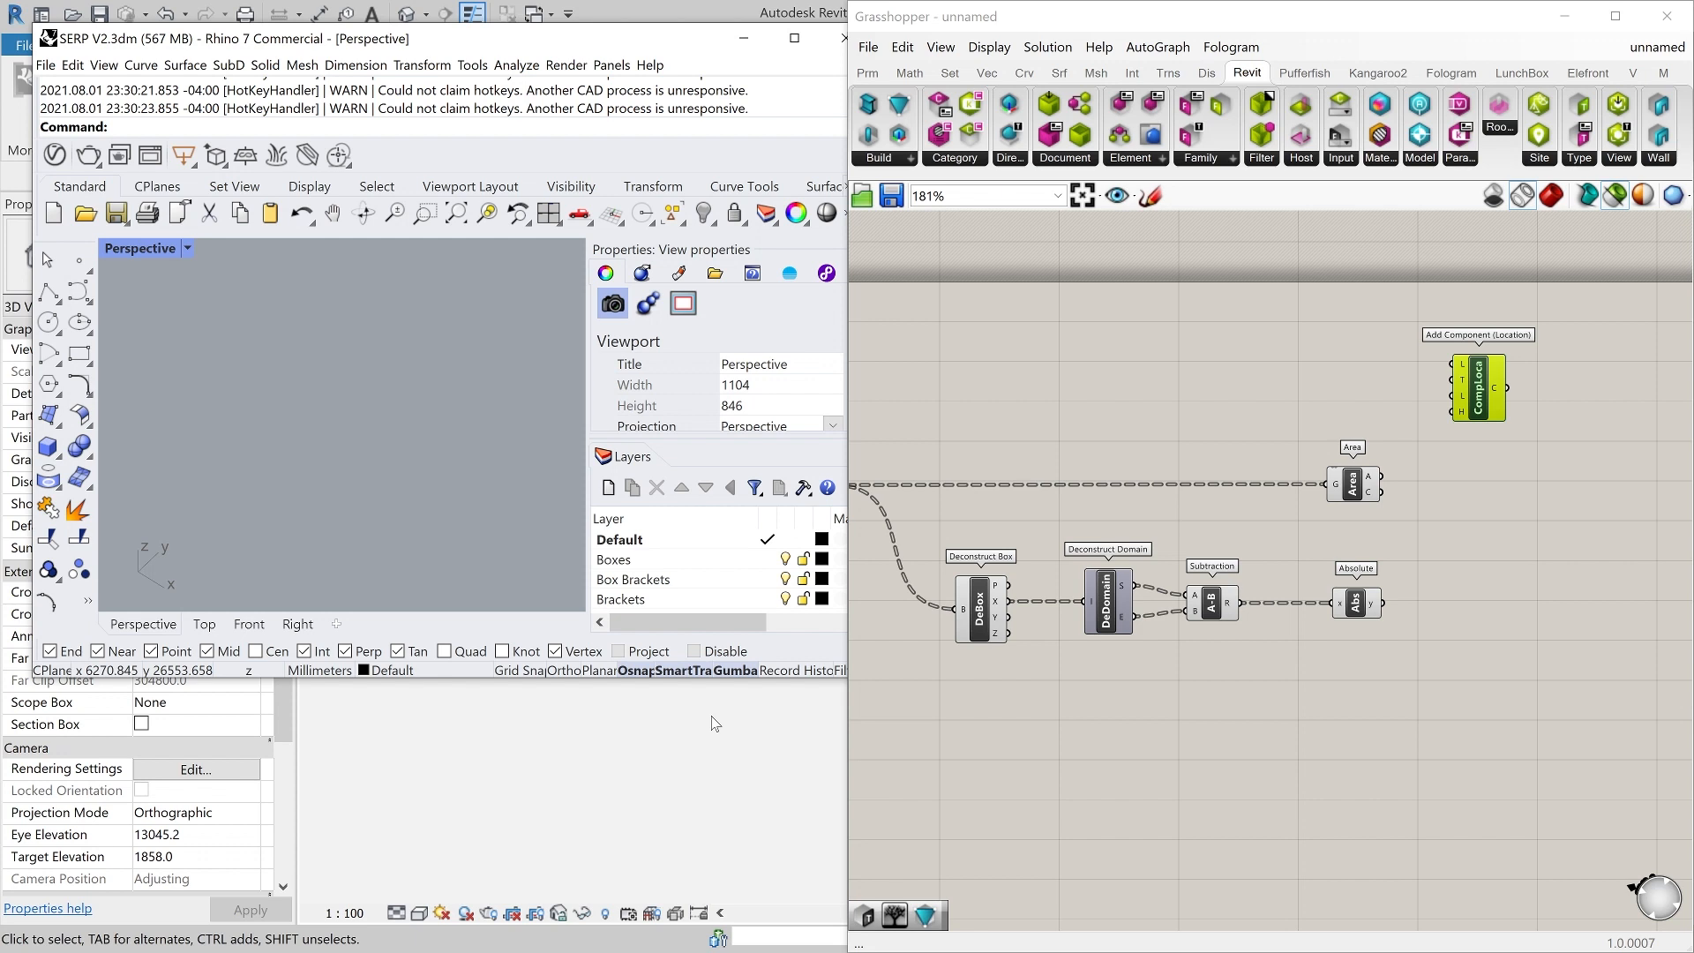
- Move Add Component (Location) until it sits level with the Area component, and check its inputs
scroll(1445, 457, up, 2)
drag(1414, 454, 1491, 501)
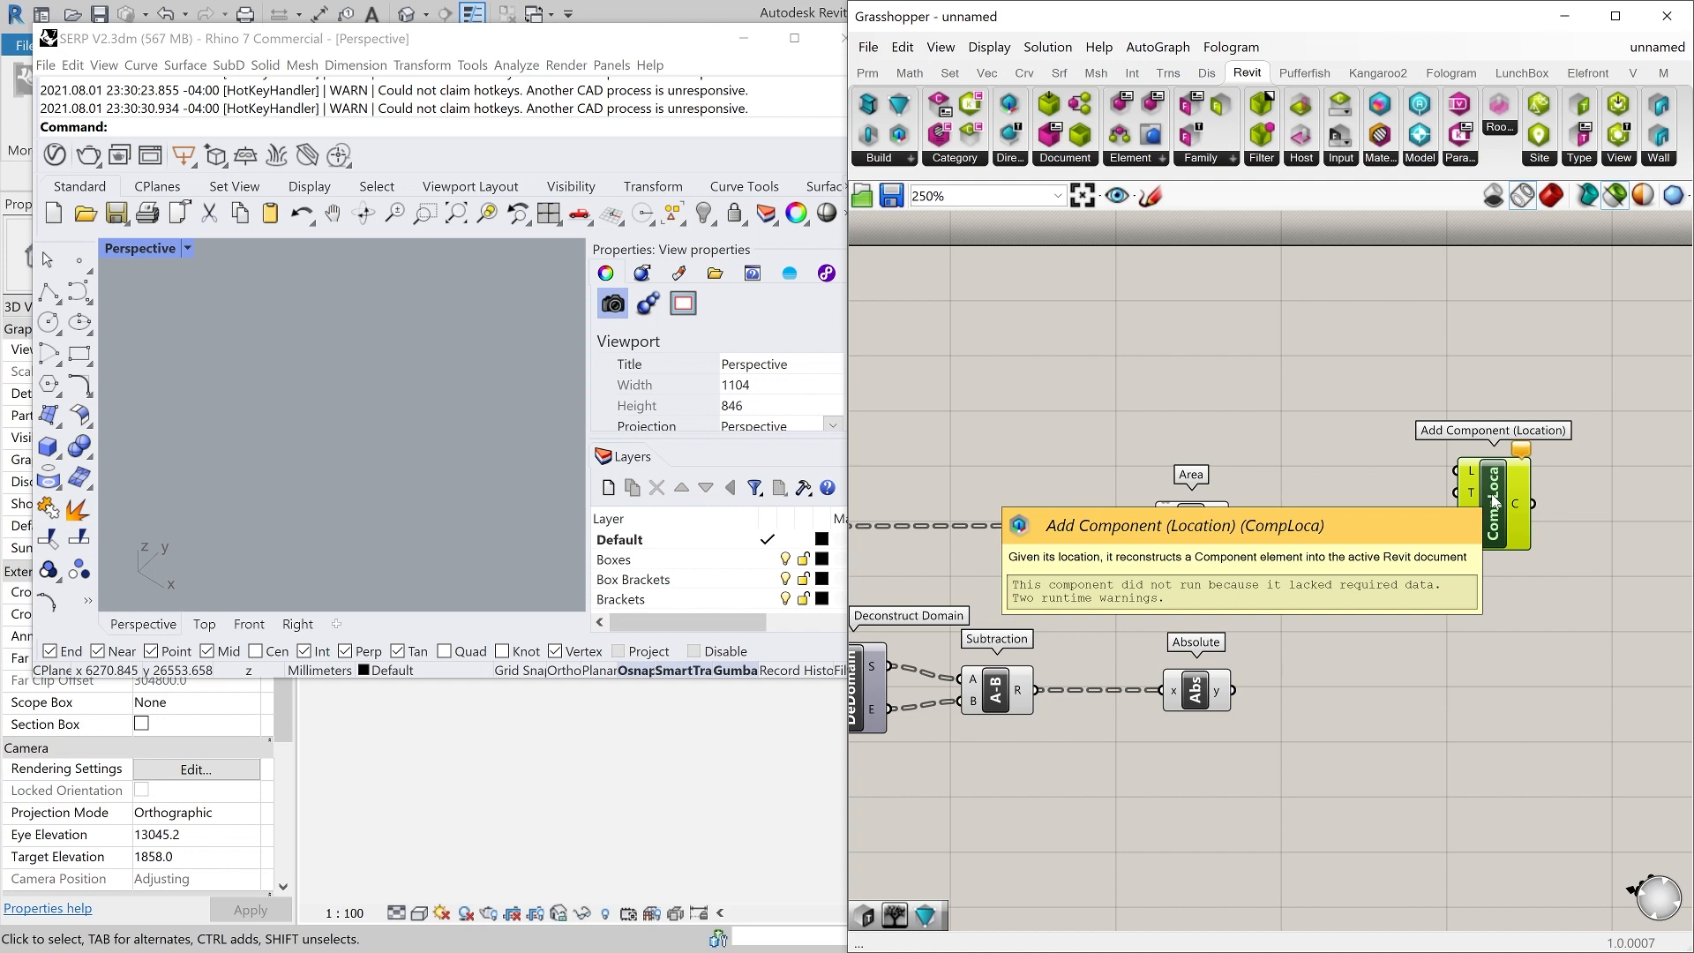
scroll(1494, 501, up, 3)
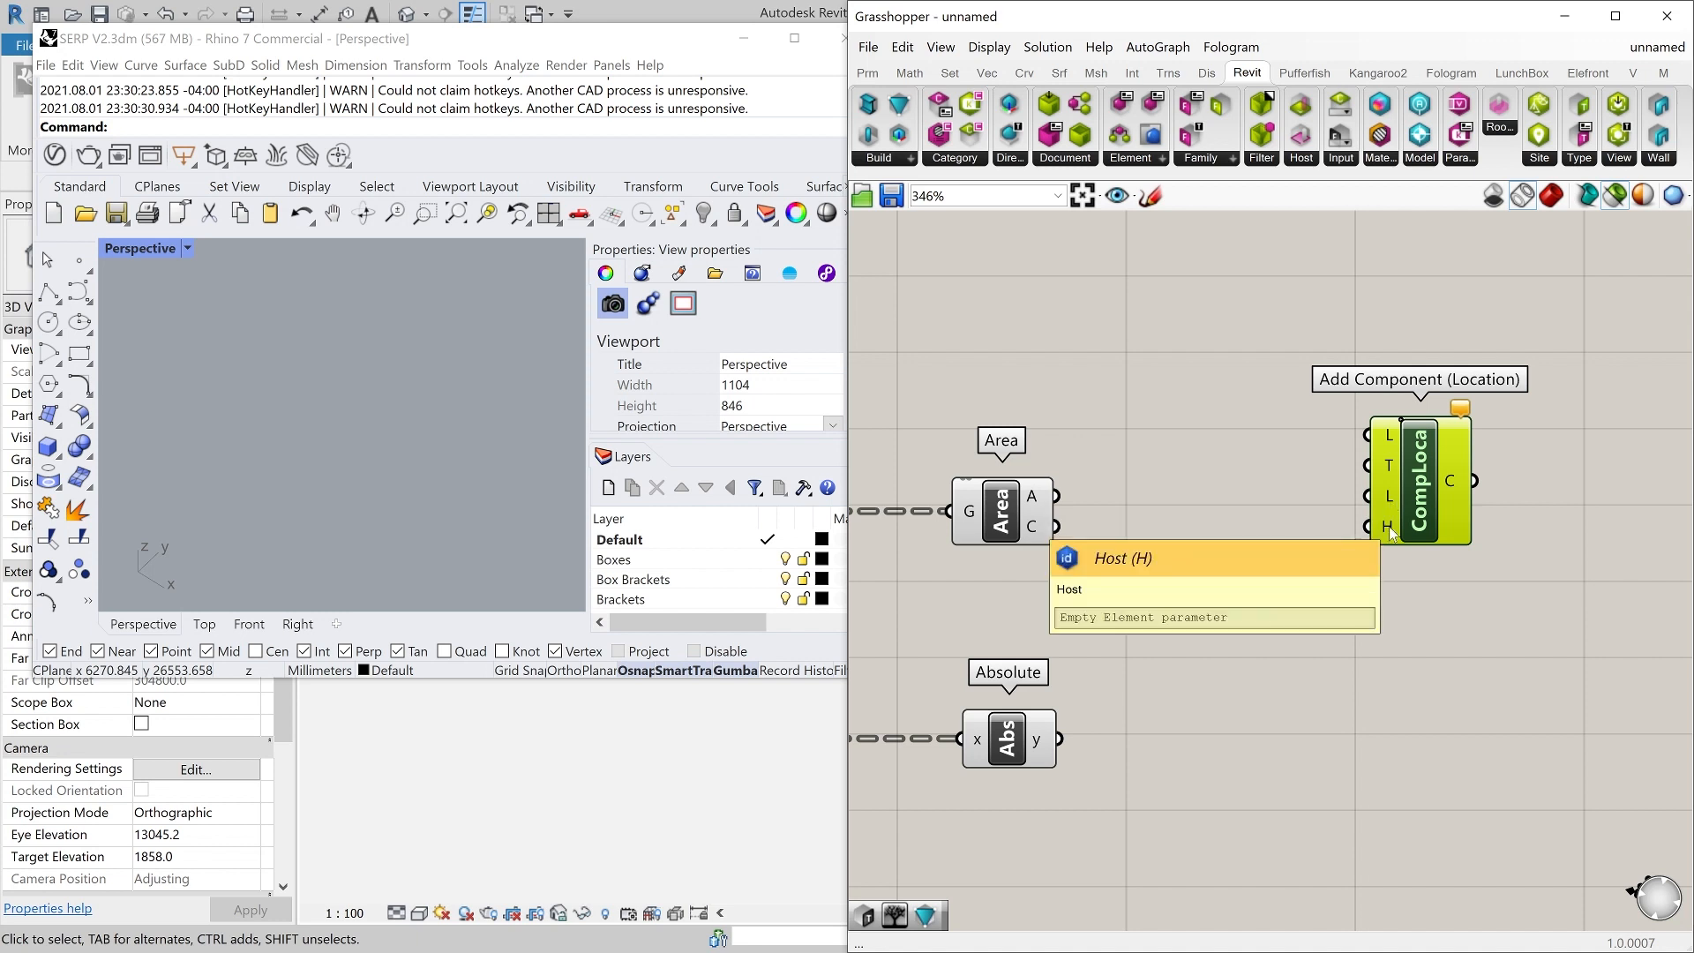
drag(1405, 513, 1409, 533)
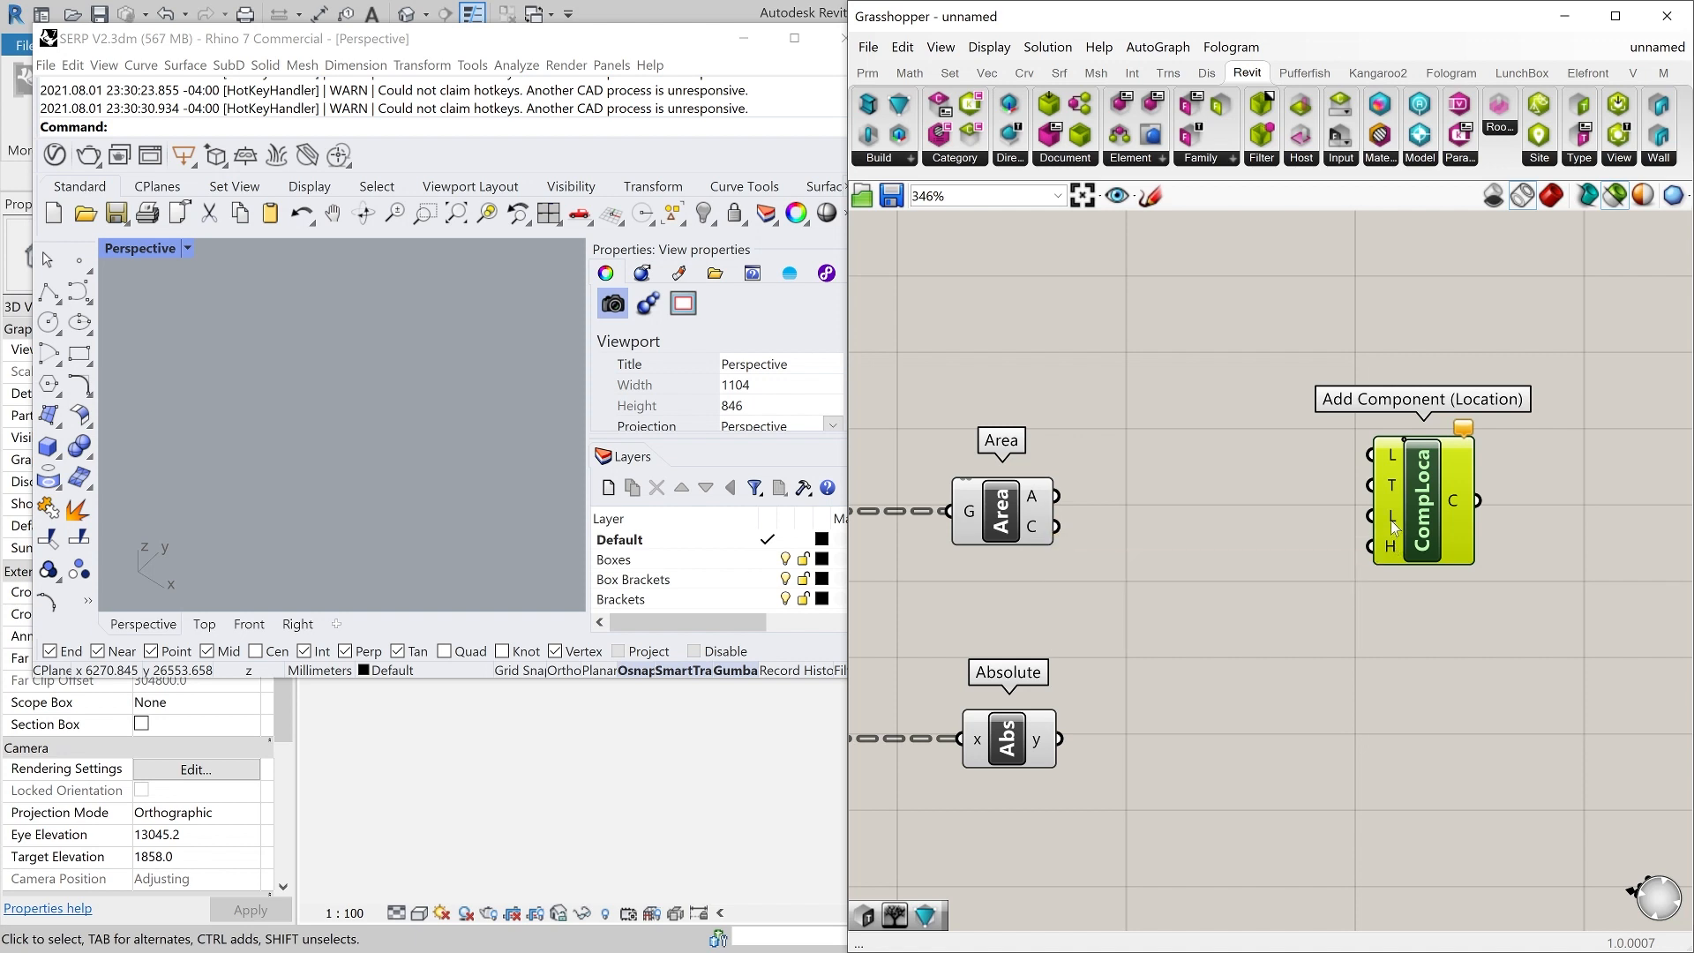
drag(1420, 488, 1422, 498)
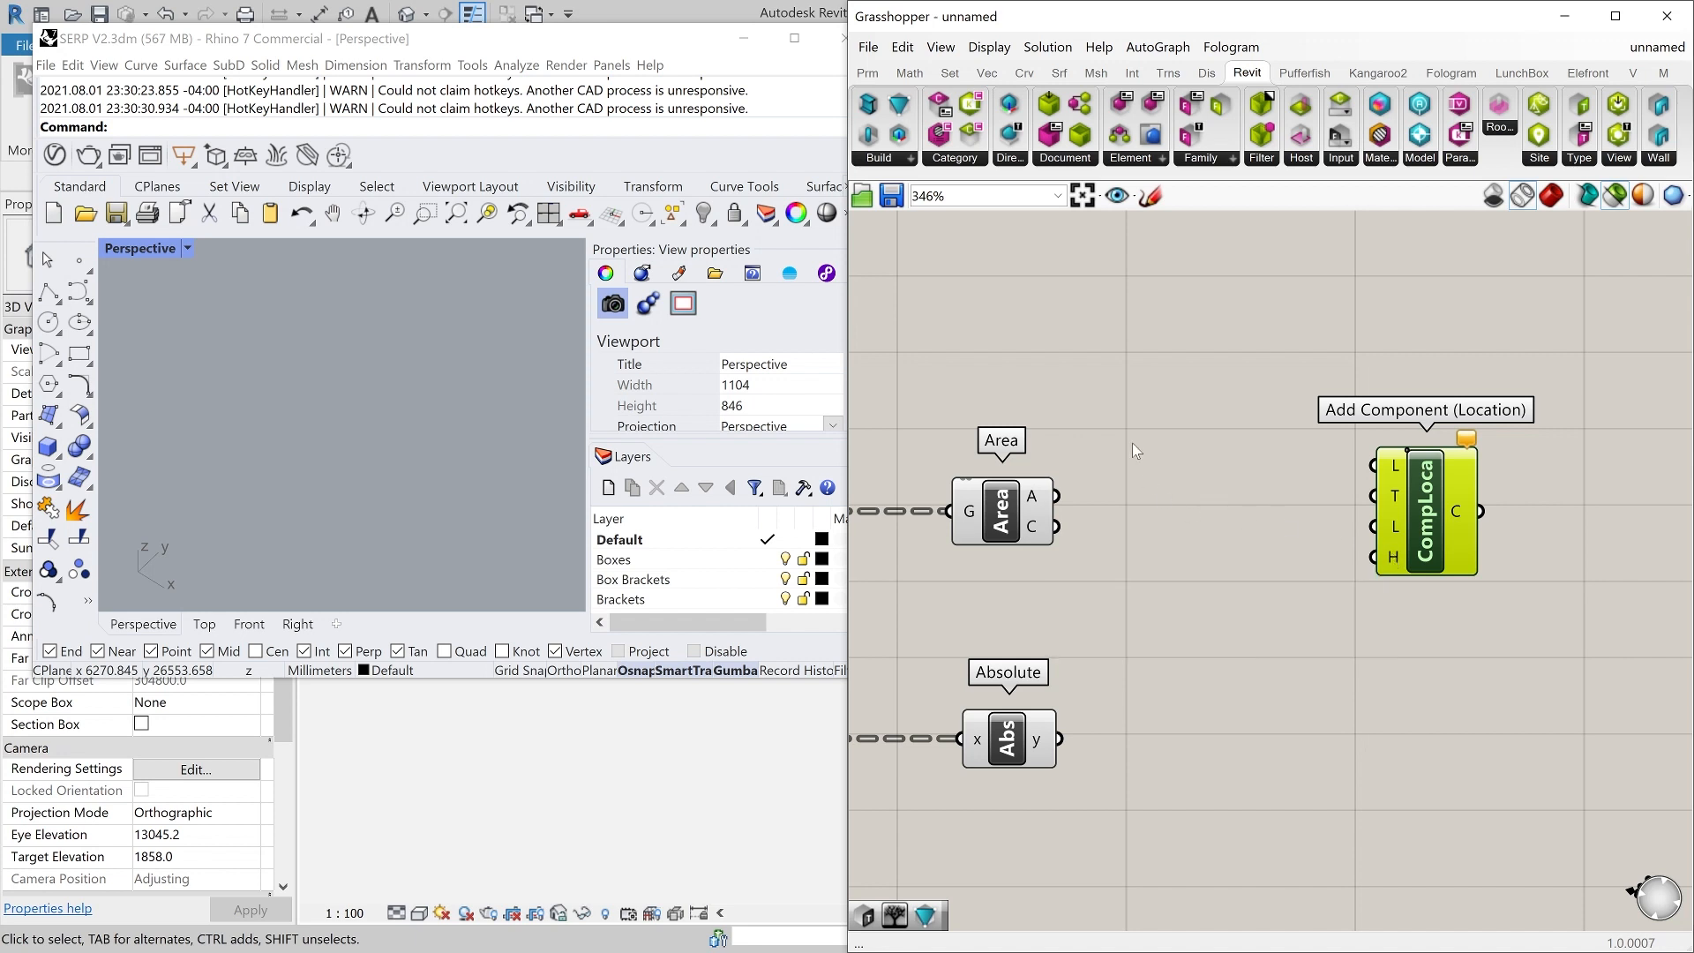
- Add a Revit Type parameter to the canvas between Area and Add Component (Location)
scroll(1138, 441, down, 3)
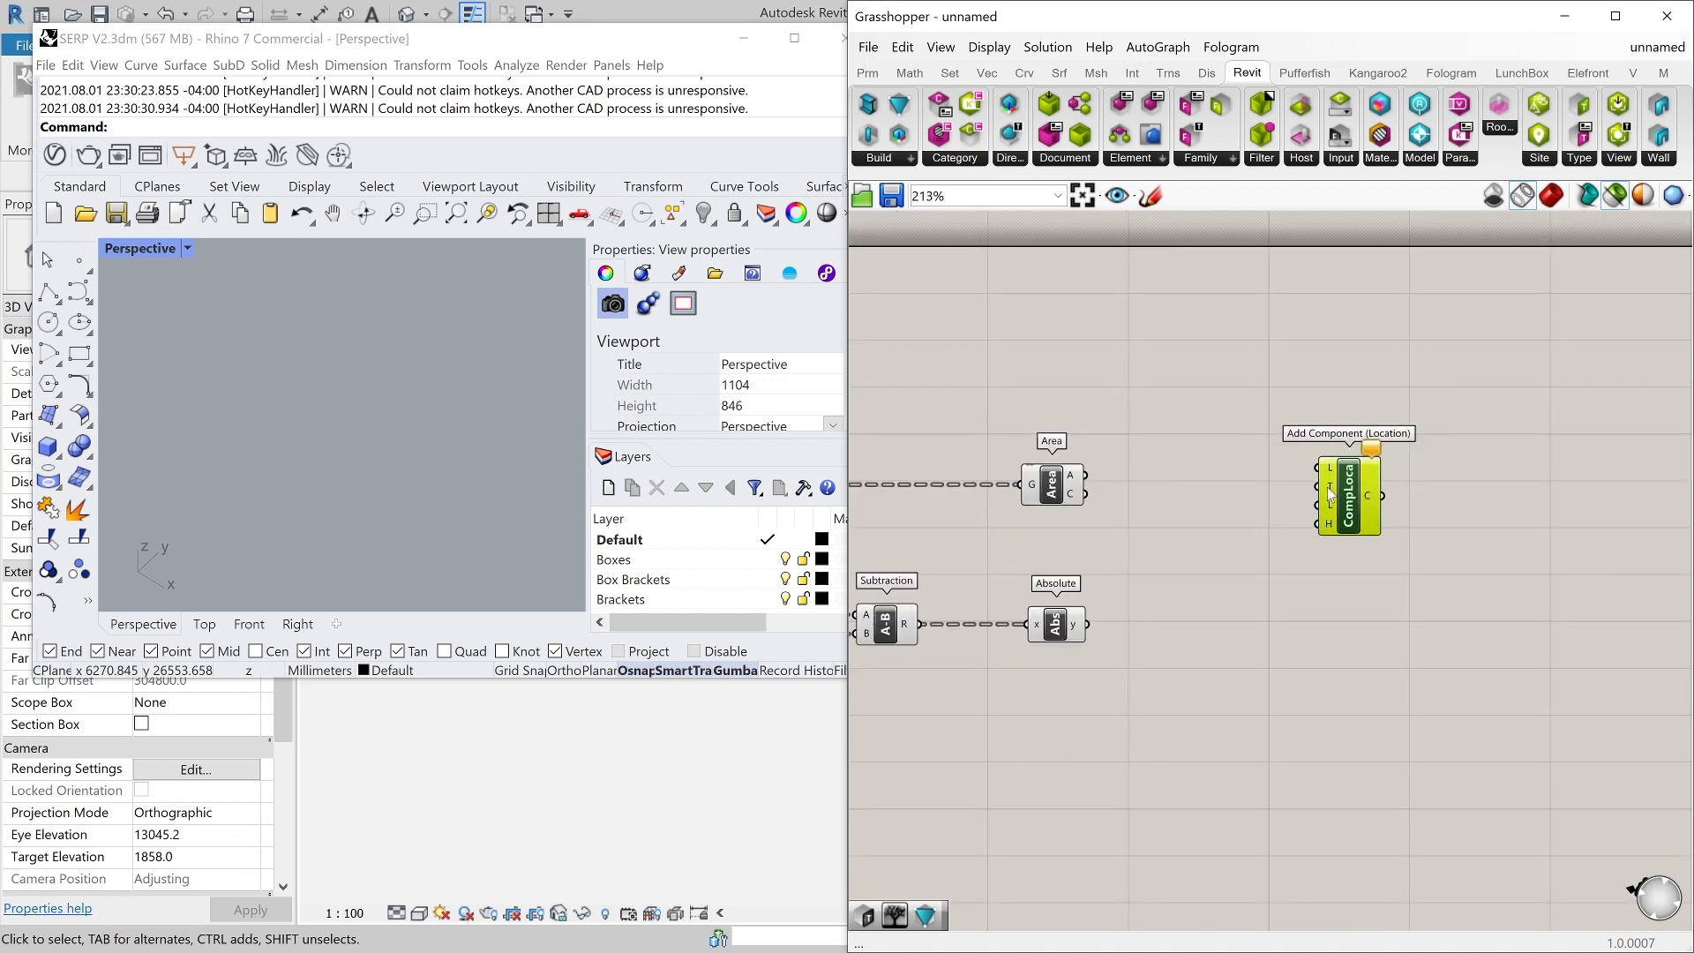
click(1136, 411)
double_click(1136, 408)
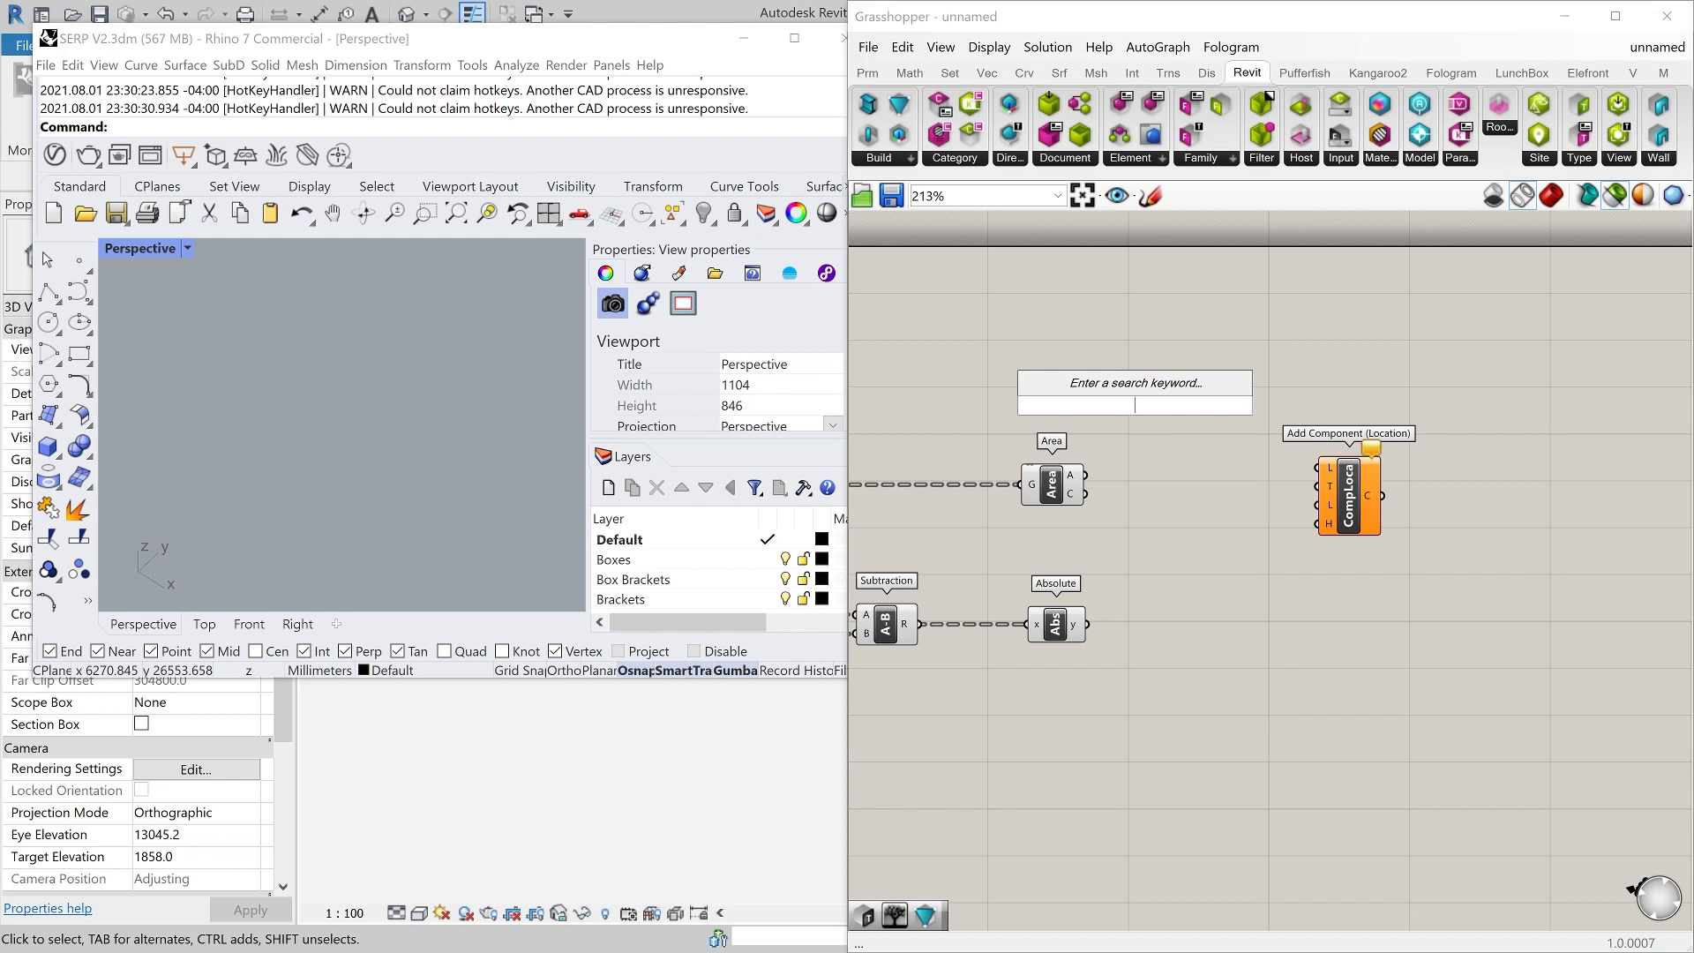
text(Type)
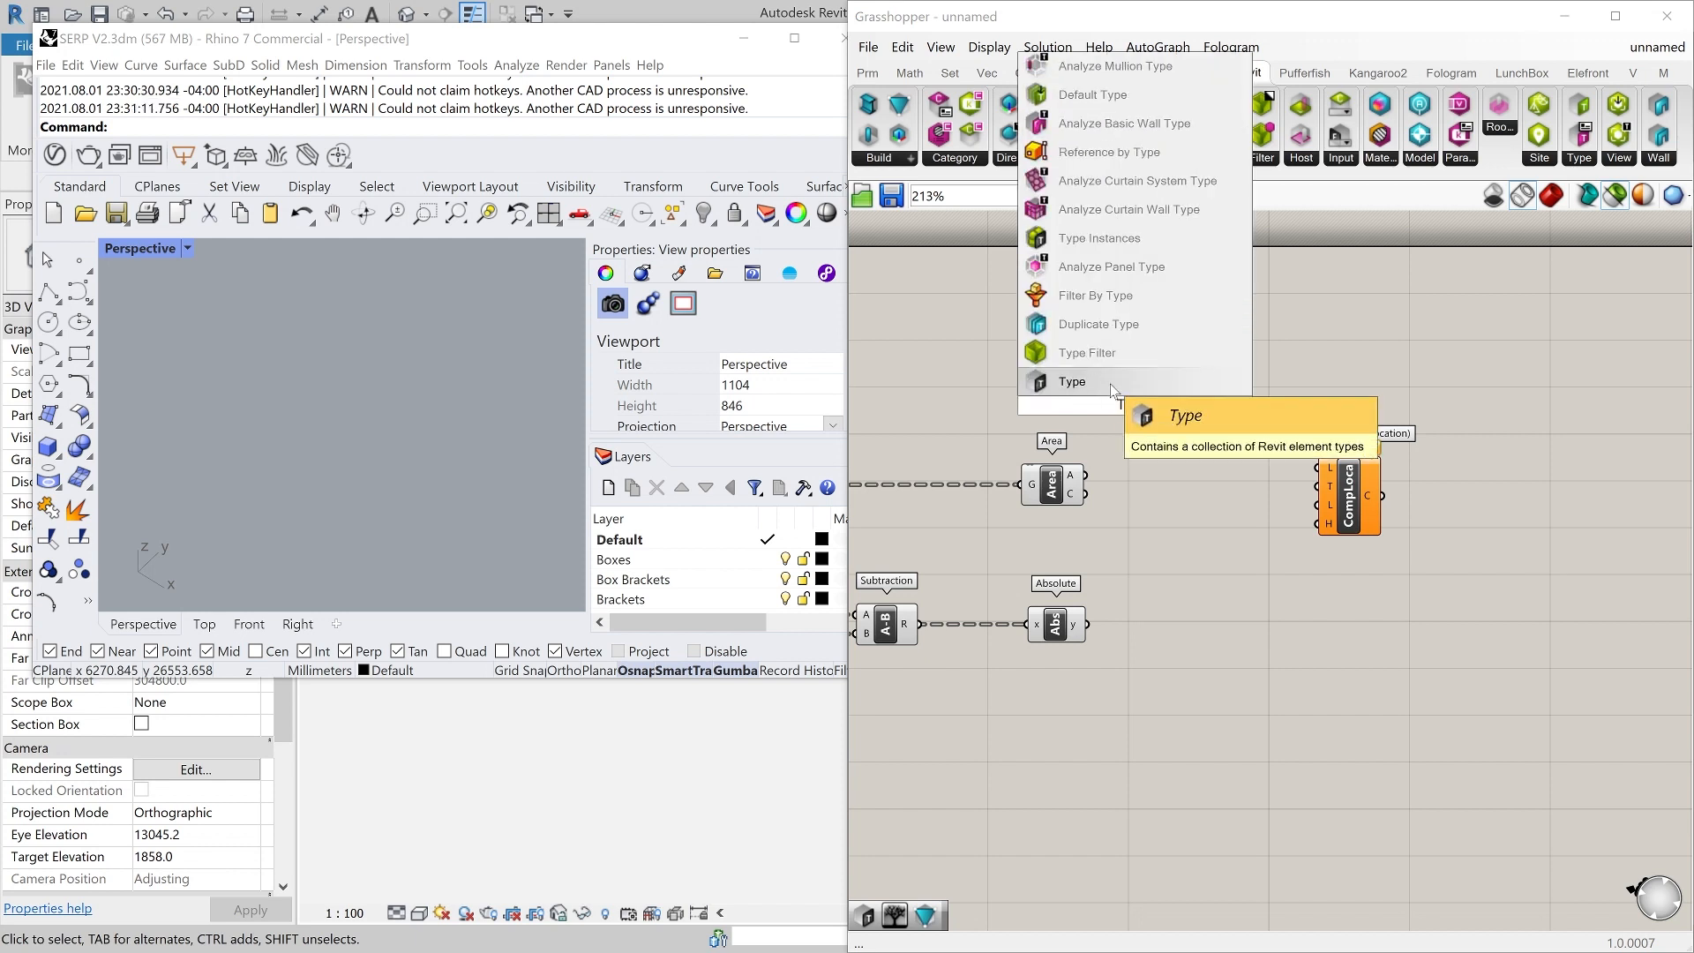
click(1112, 387)
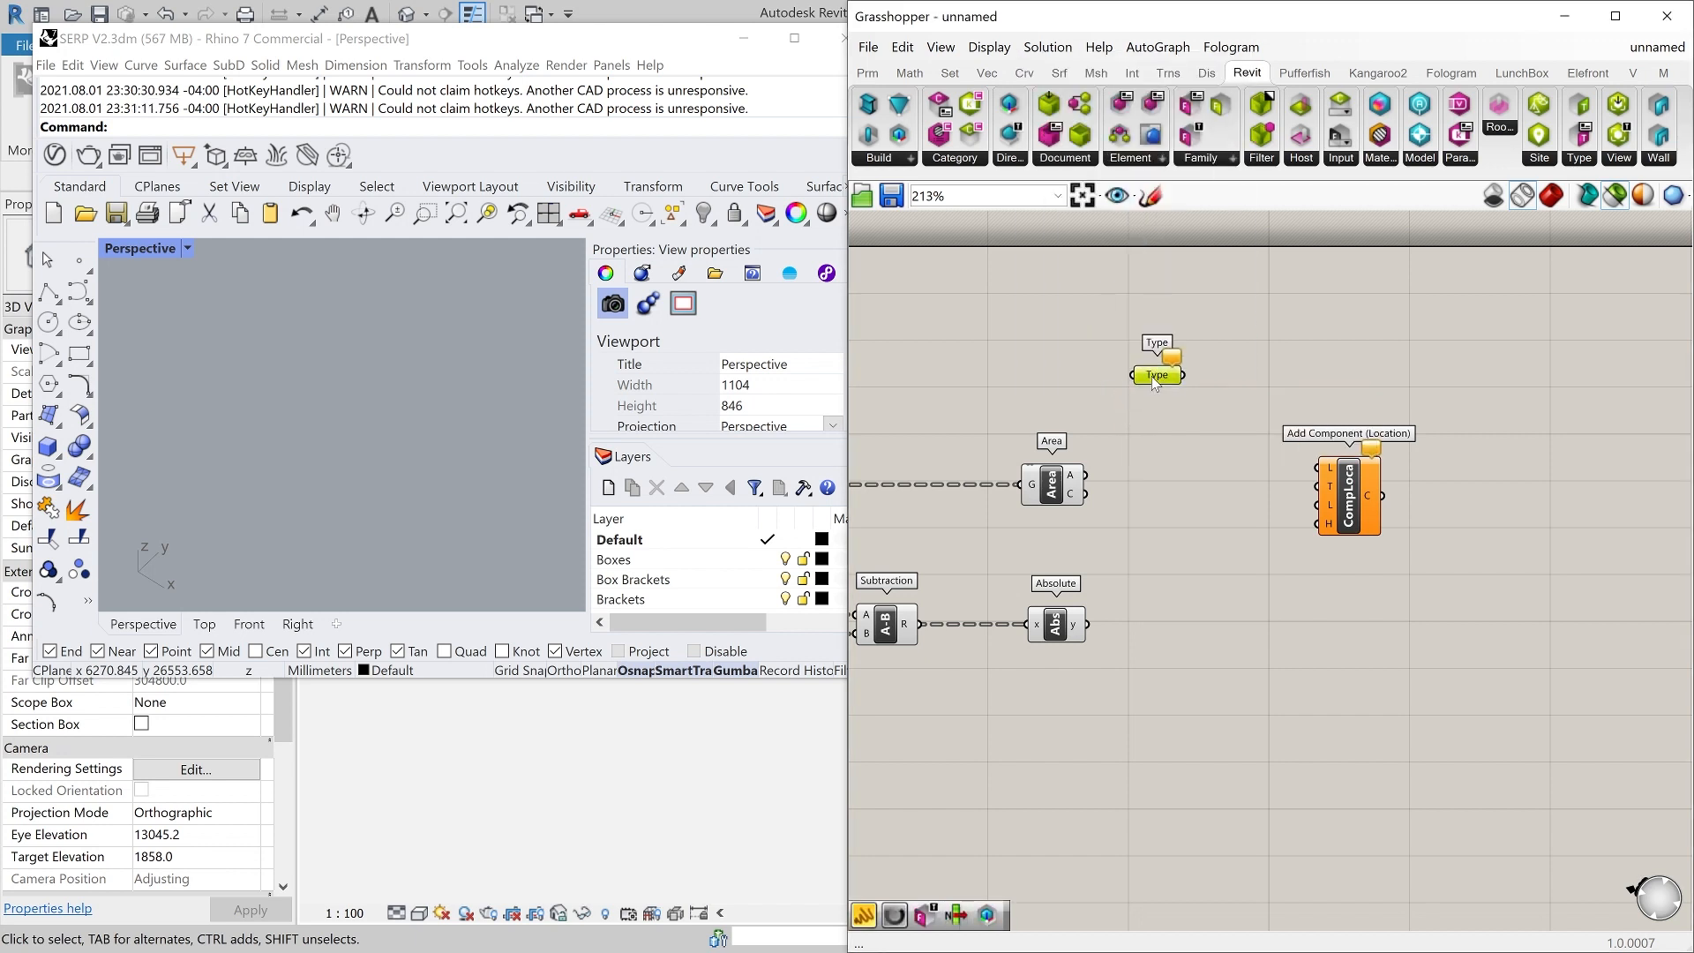
- Set the Type parameter to the SERP BOX type from the Generic Models category
right_click(1152, 381)
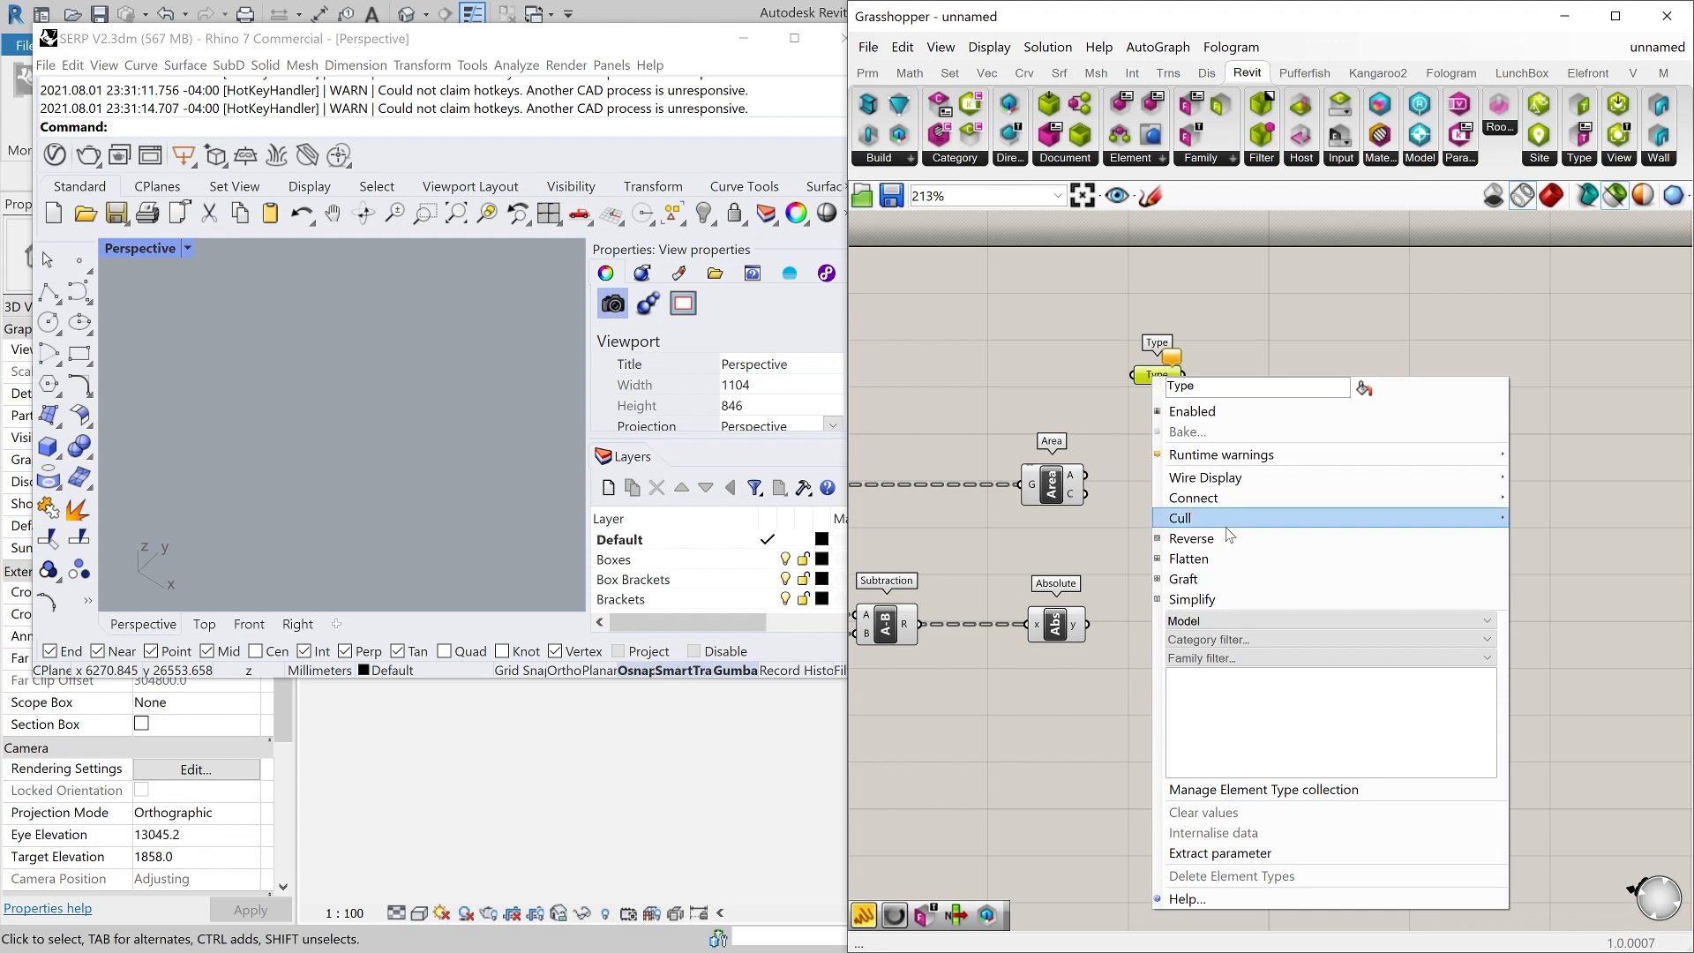
click(1229, 621)
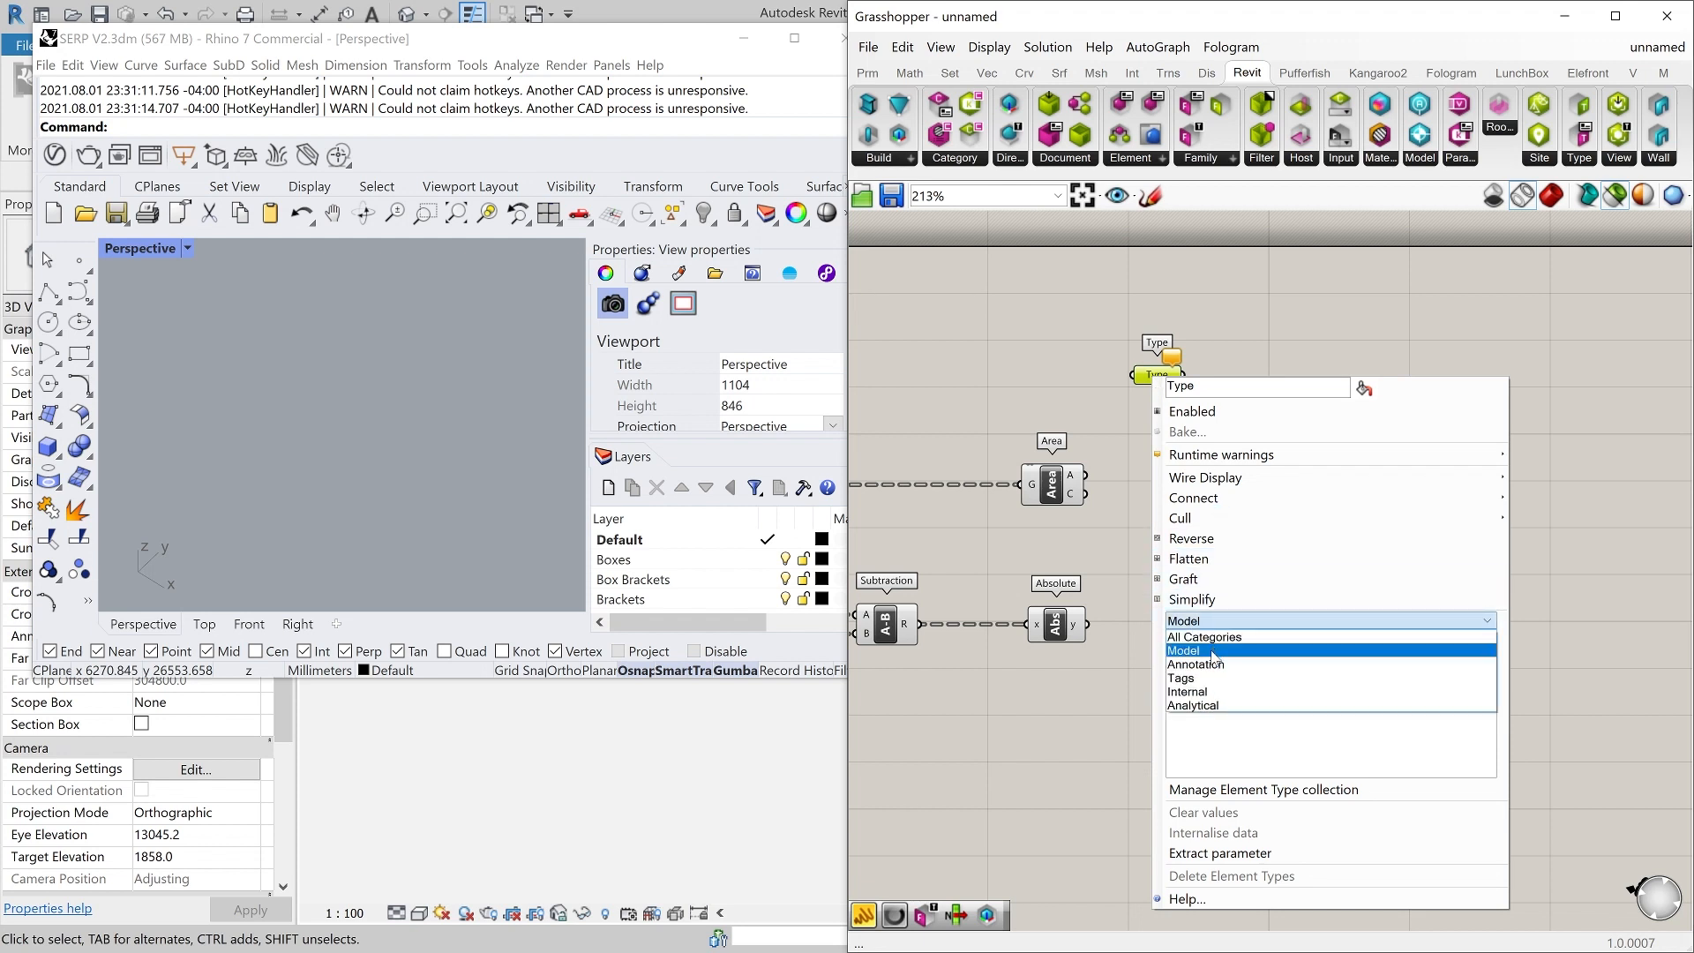
click(1213, 651)
click(1237, 639)
scroll(1262, 721, down, 2)
scroll(1262, 721, down, 6)
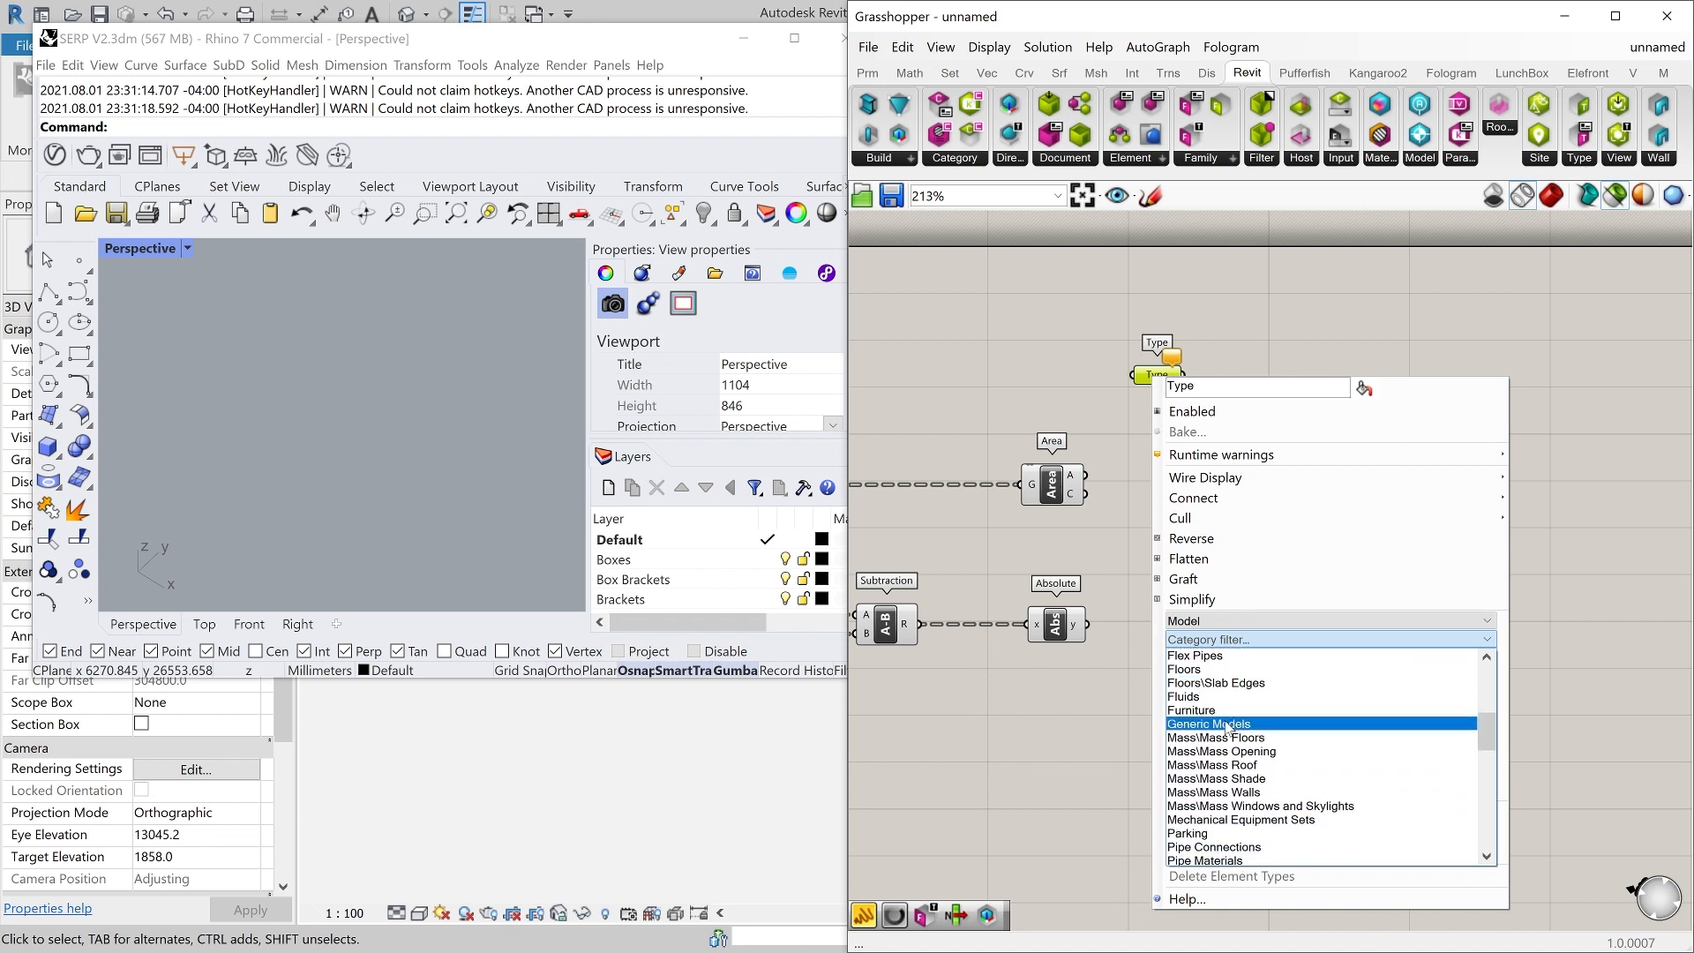
click(1227, 725)
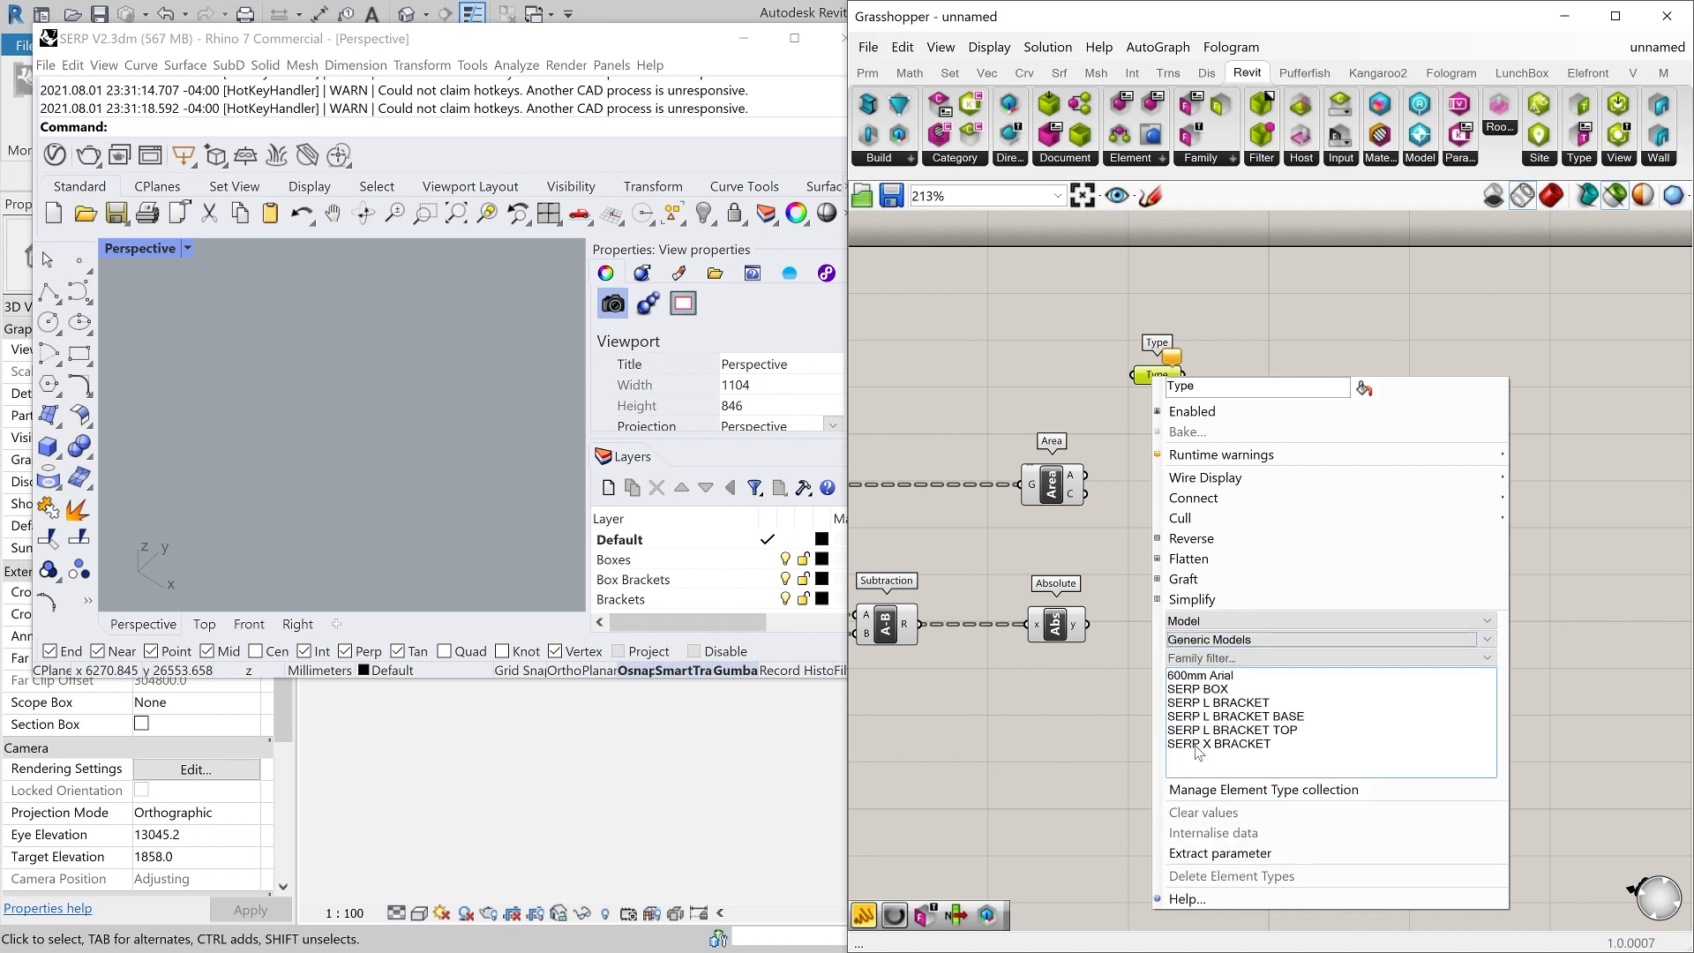
click(1191, 690)
click(1122, 682)
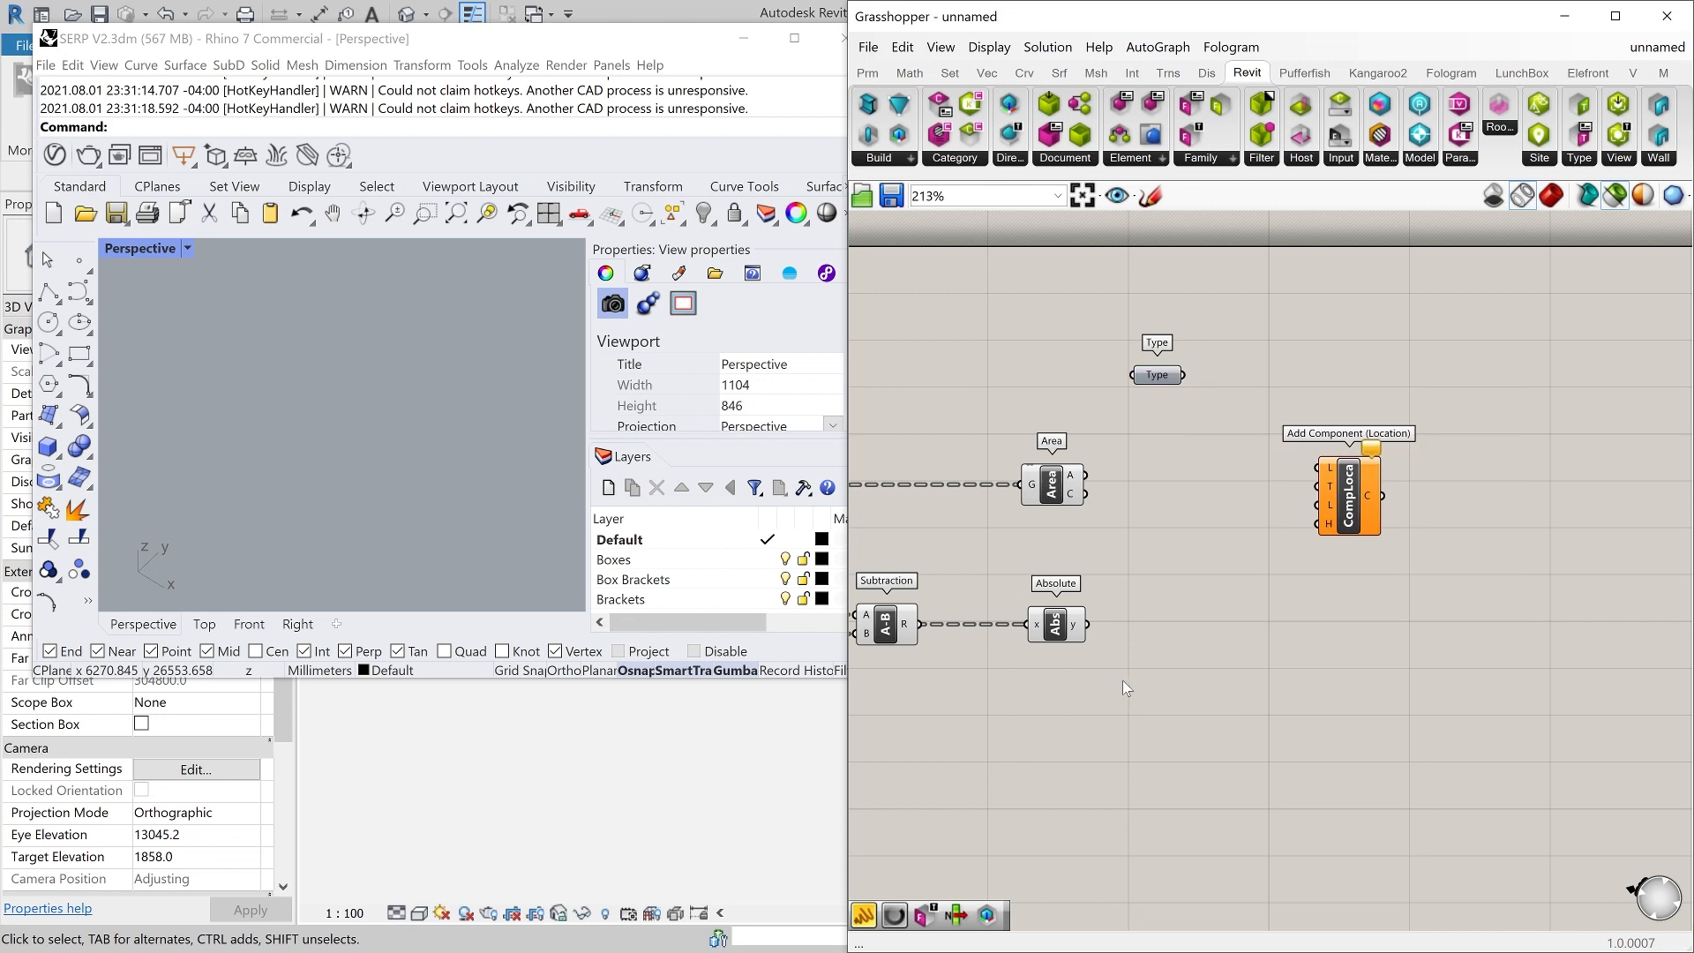
- Connect Type to the type input of Add Component (Location), and Area's centroid output to its location input
drag(1157, 375, 1348, 506)
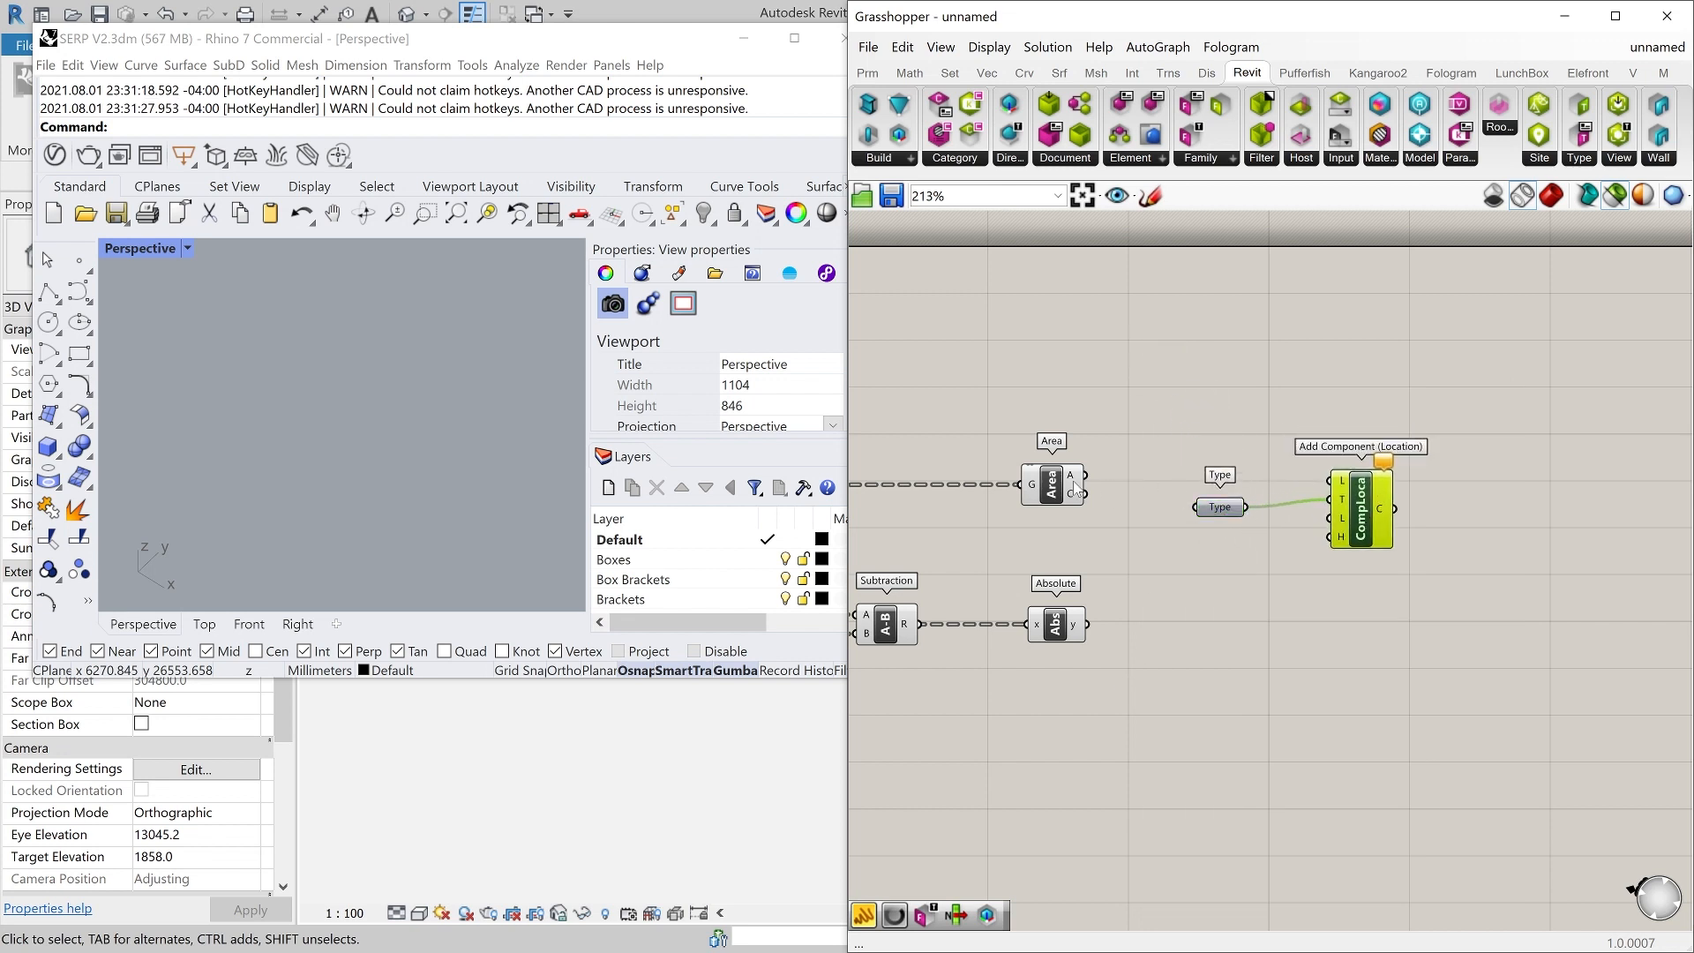
drag(1087, 494, 1332, 481)
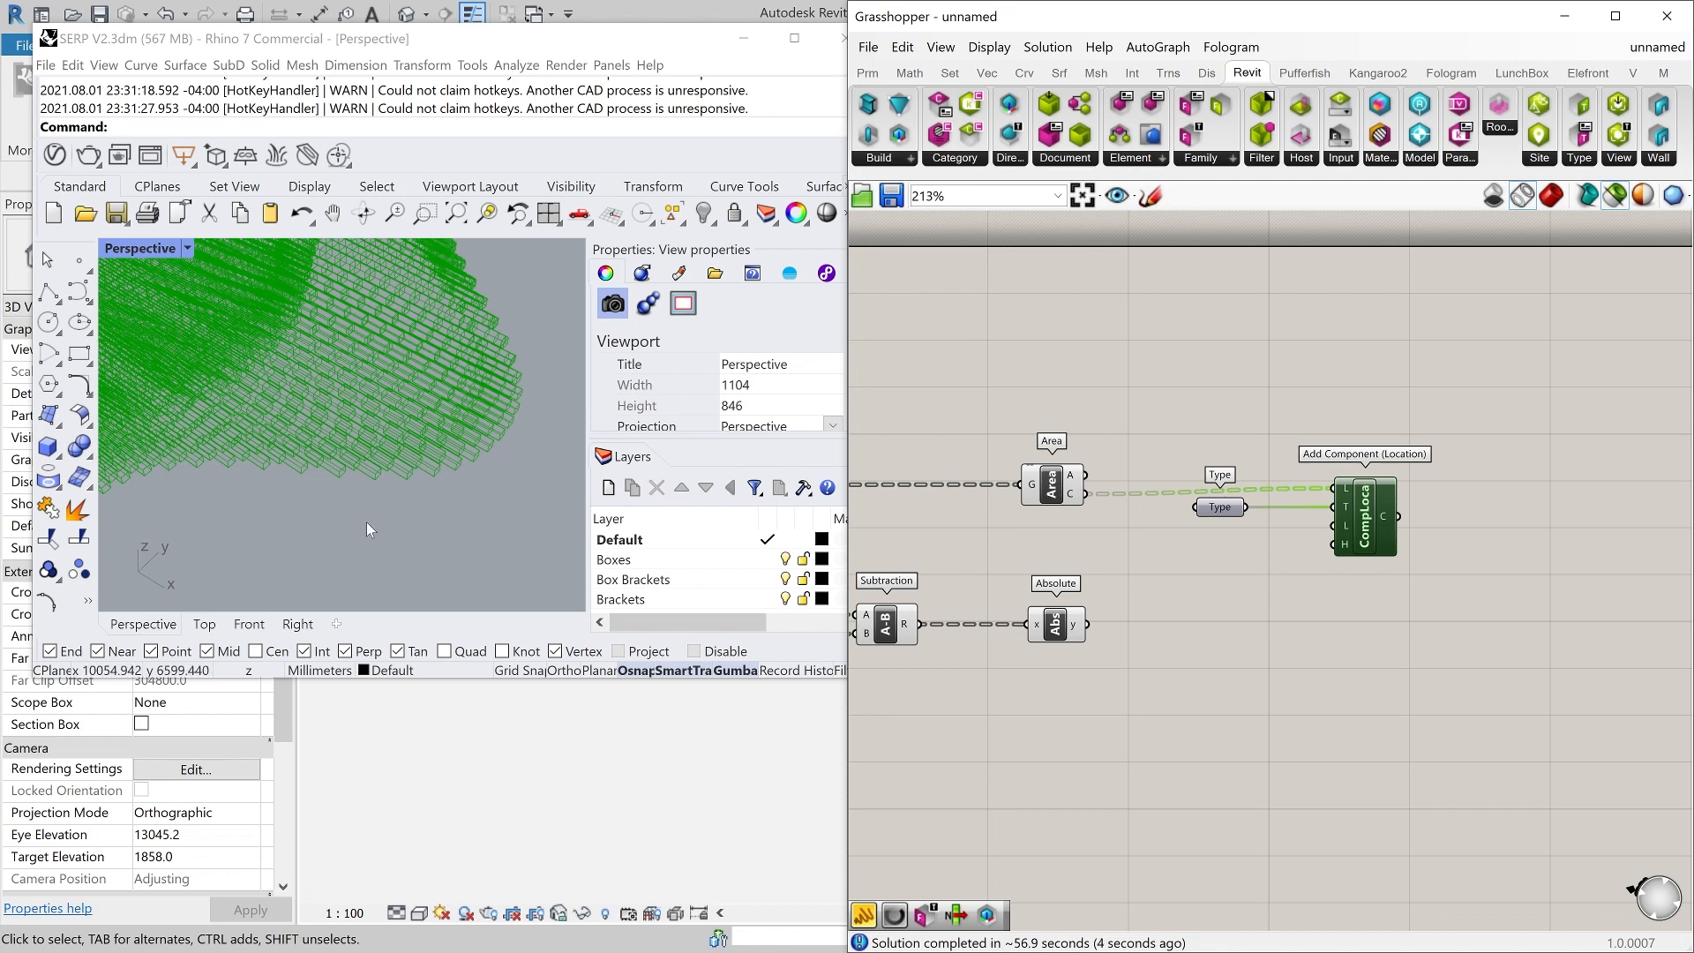
- Switch to Revit and examine the SERP BOX elements placed in the 3D view
click(576, 776)
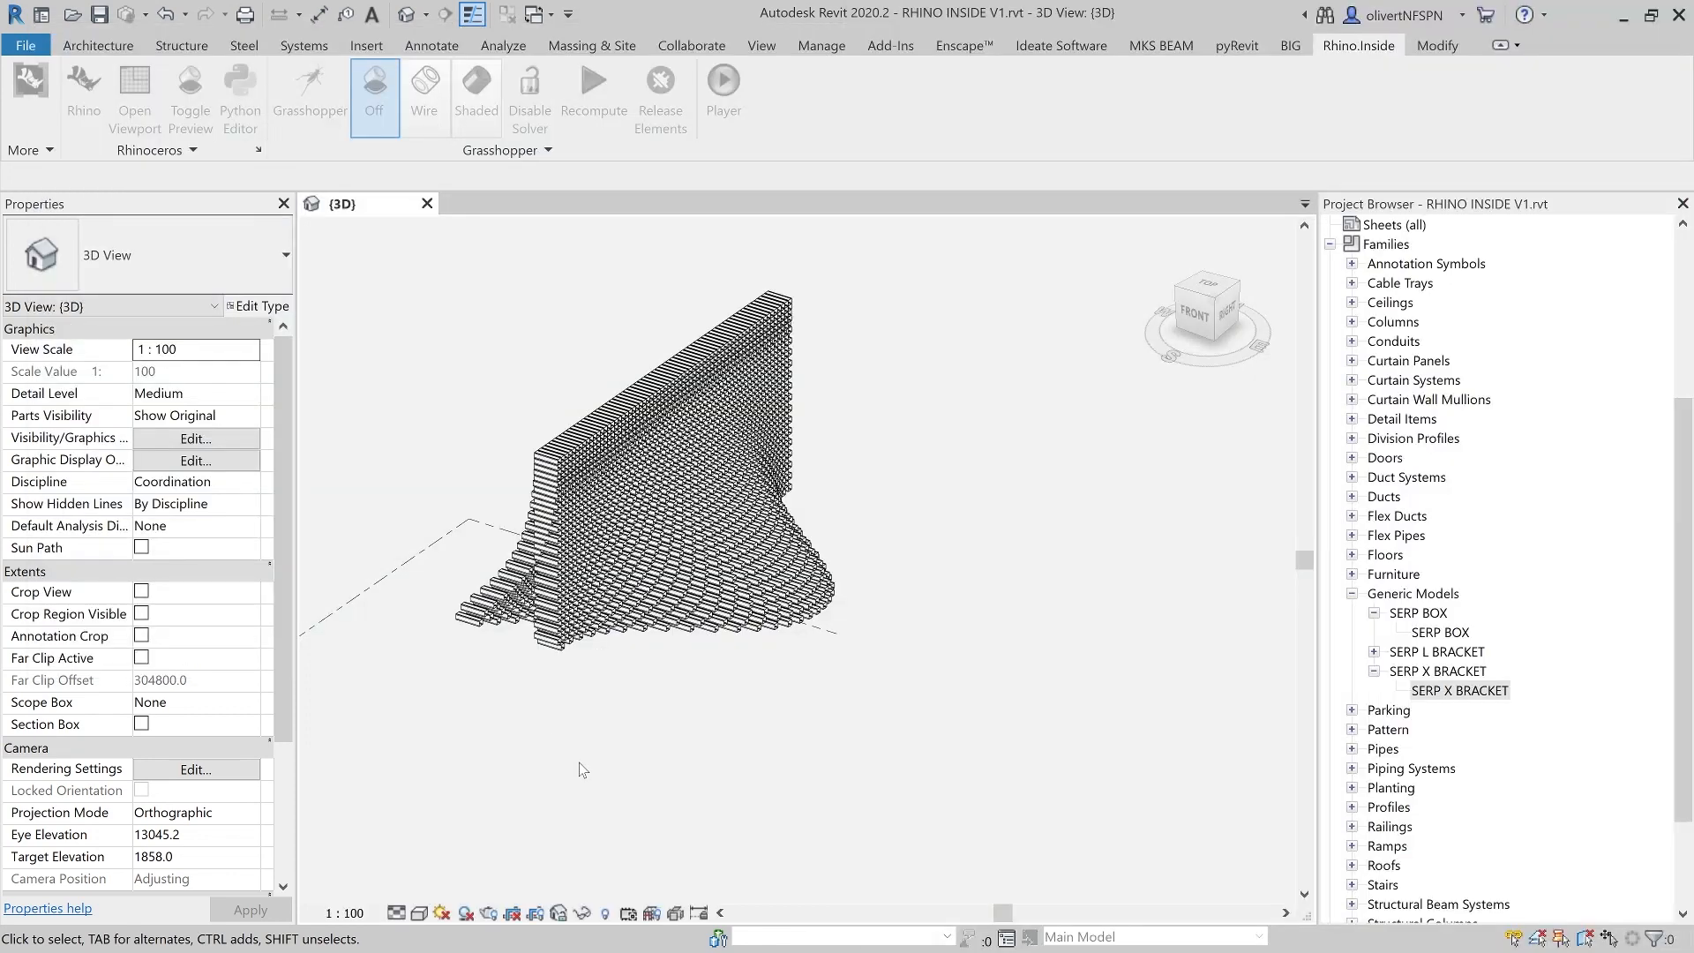
scroll(650, 673, up, 6)
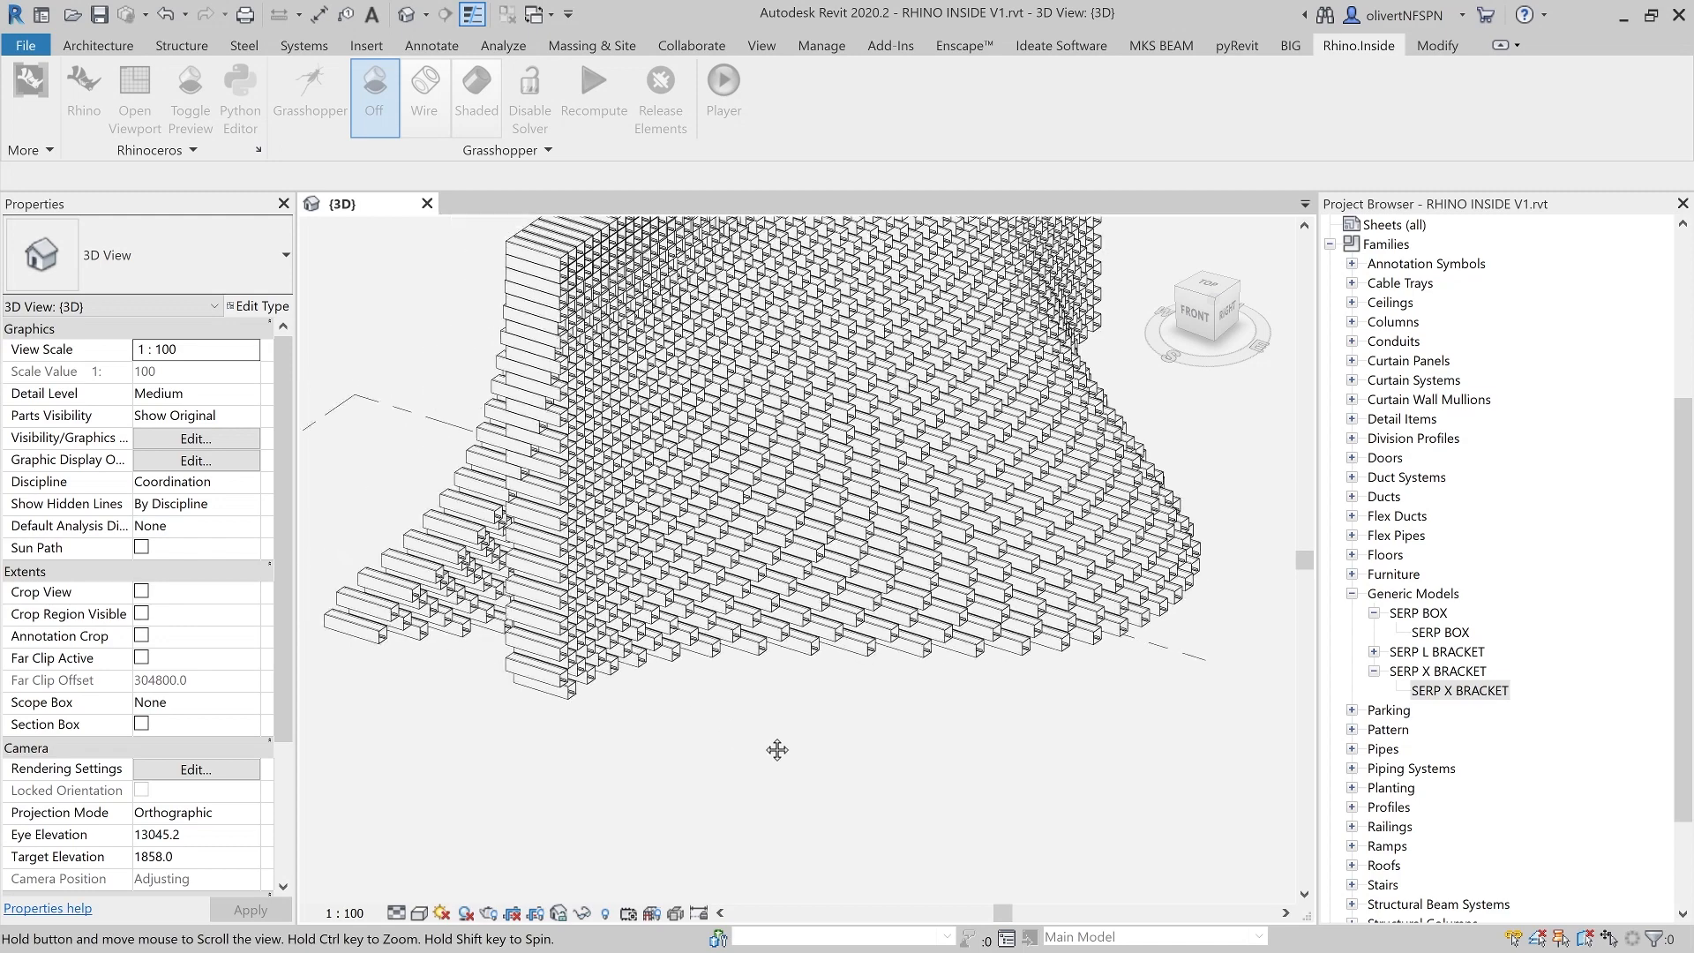
middle_drag(794, 760, 673, 779)
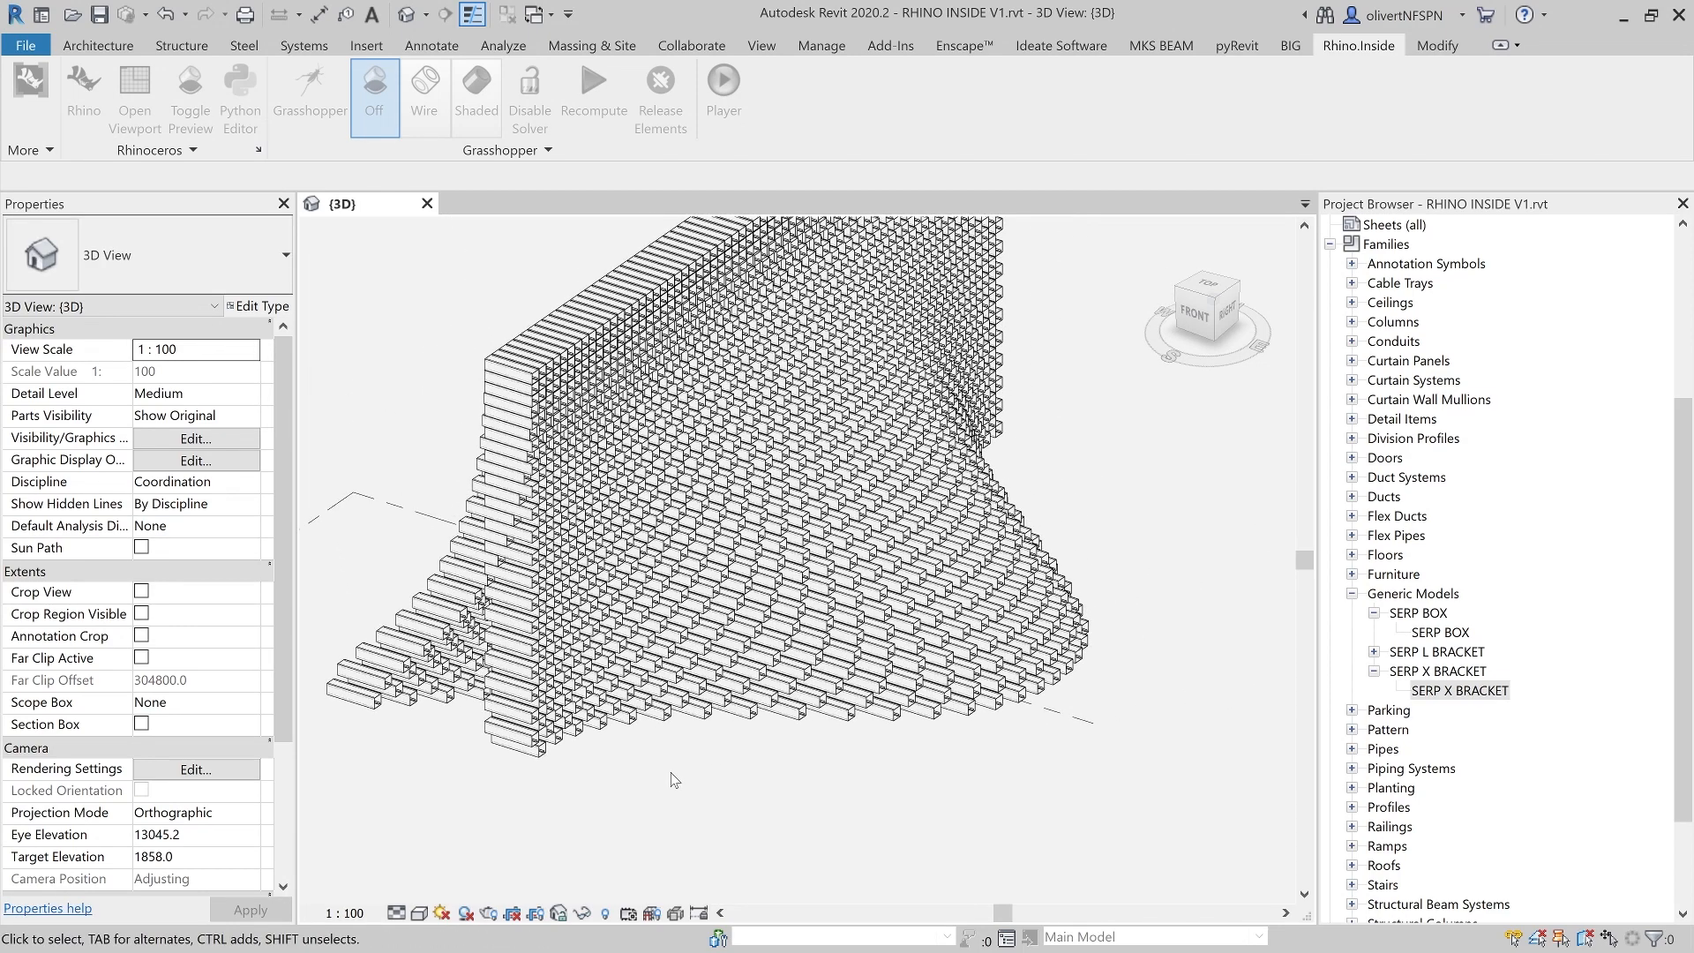
scroll(485, 601, down, 2)
middle_drag(452, 445, 555, 544)
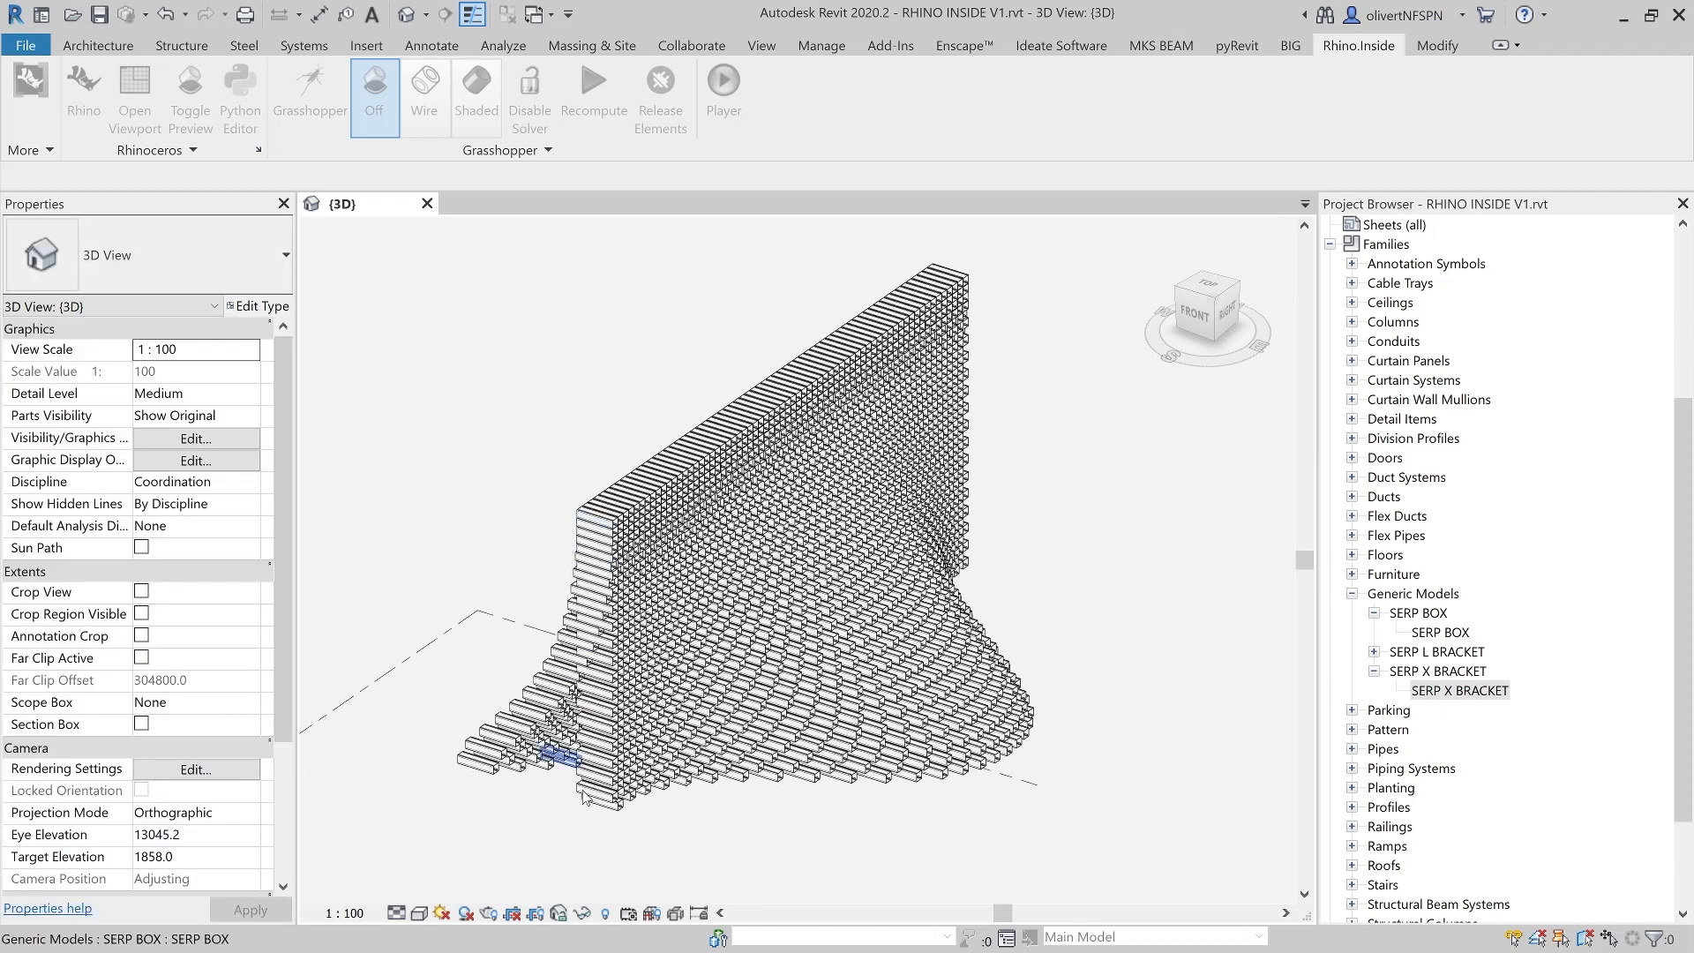
middle_drag(541, 412, 569, 406)
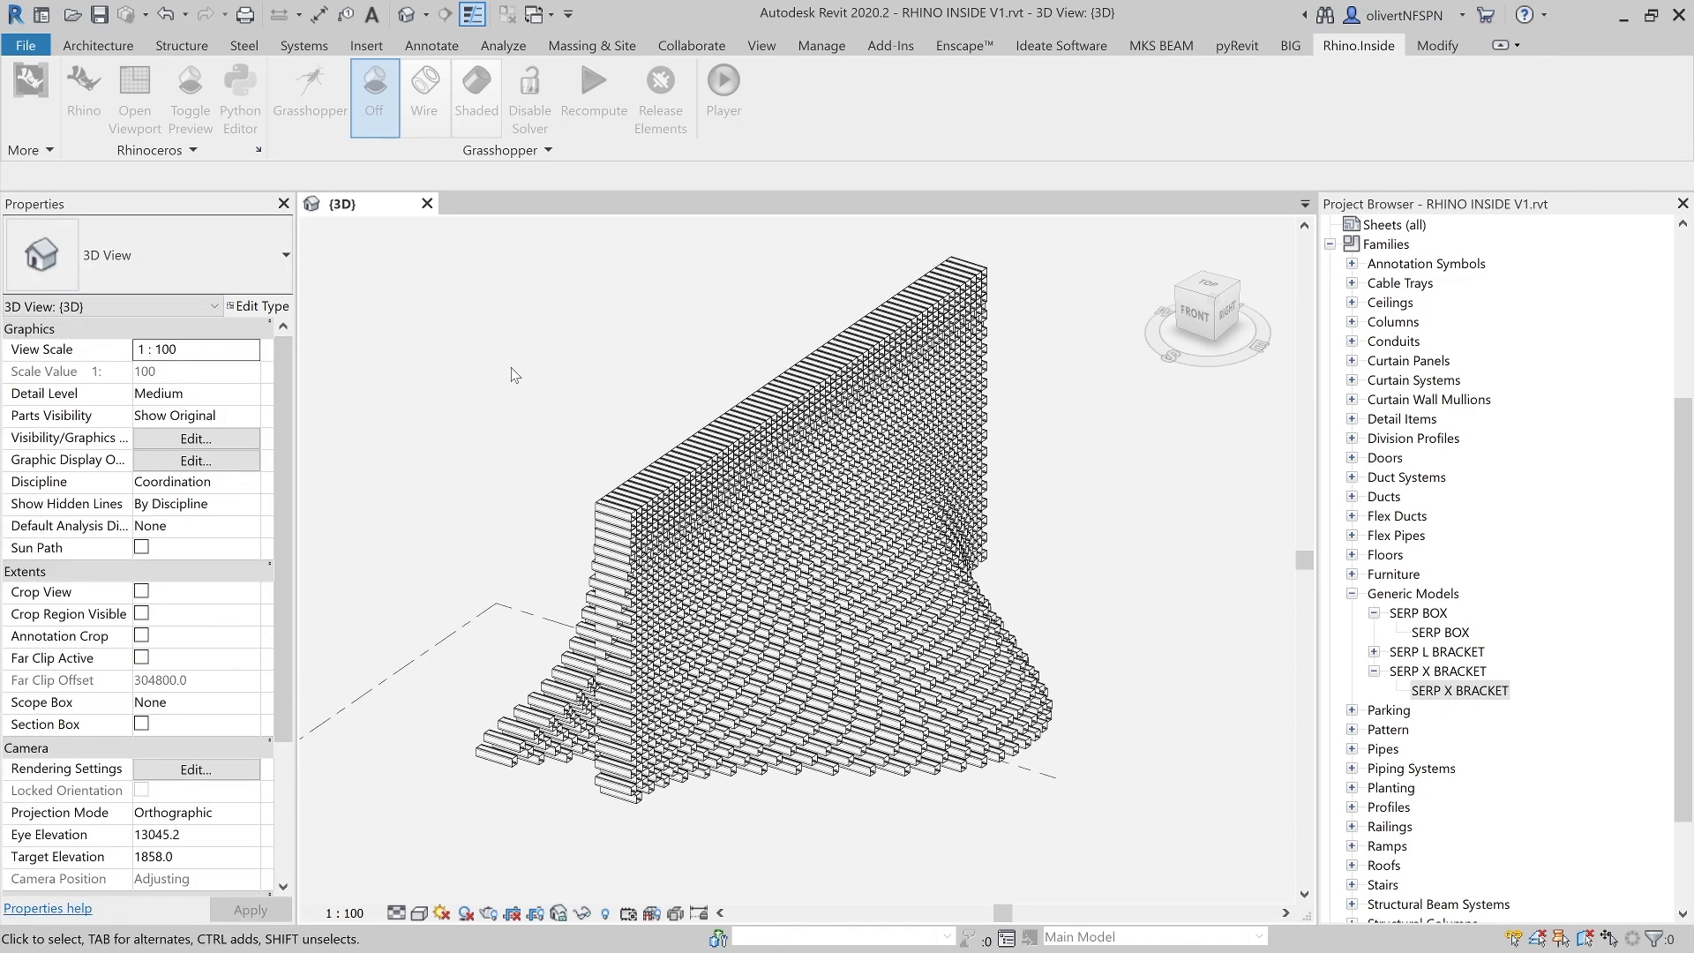
- Return to Grasshopper and shift Add Component (Location) and Type slightly farther from Area so their wires run straight
click(311, 93)
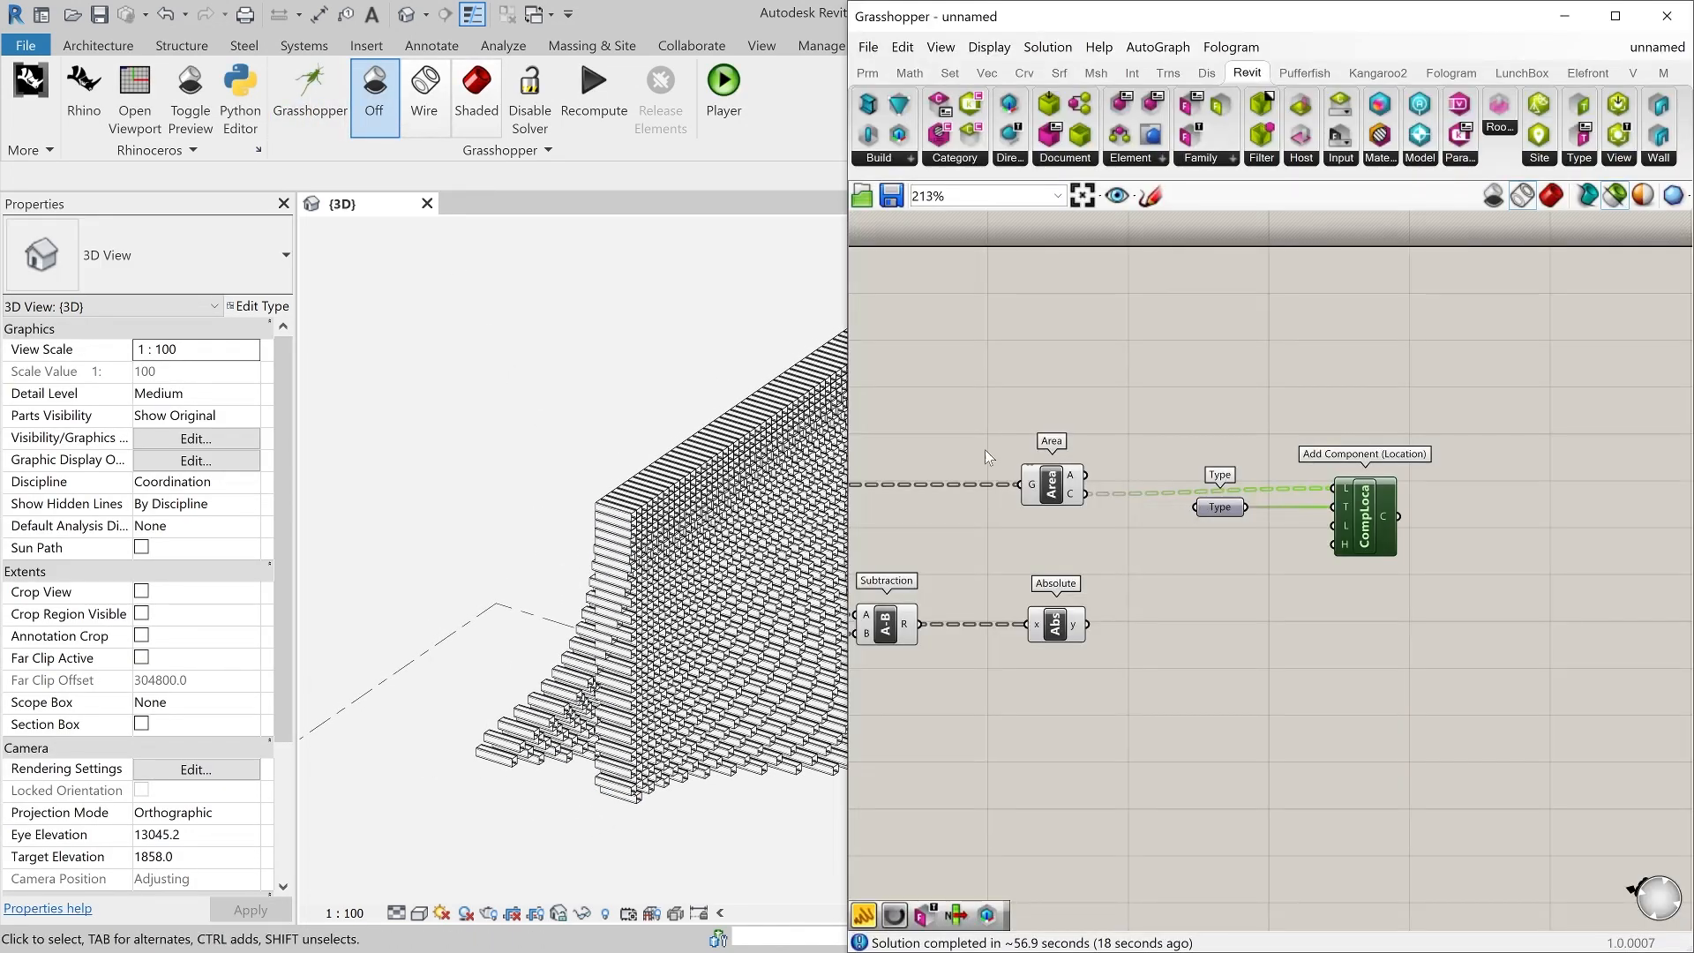
drag(1370, 510, 1389, 515)
drag(1224, 520, 1257, 526)
click(1008, 513)
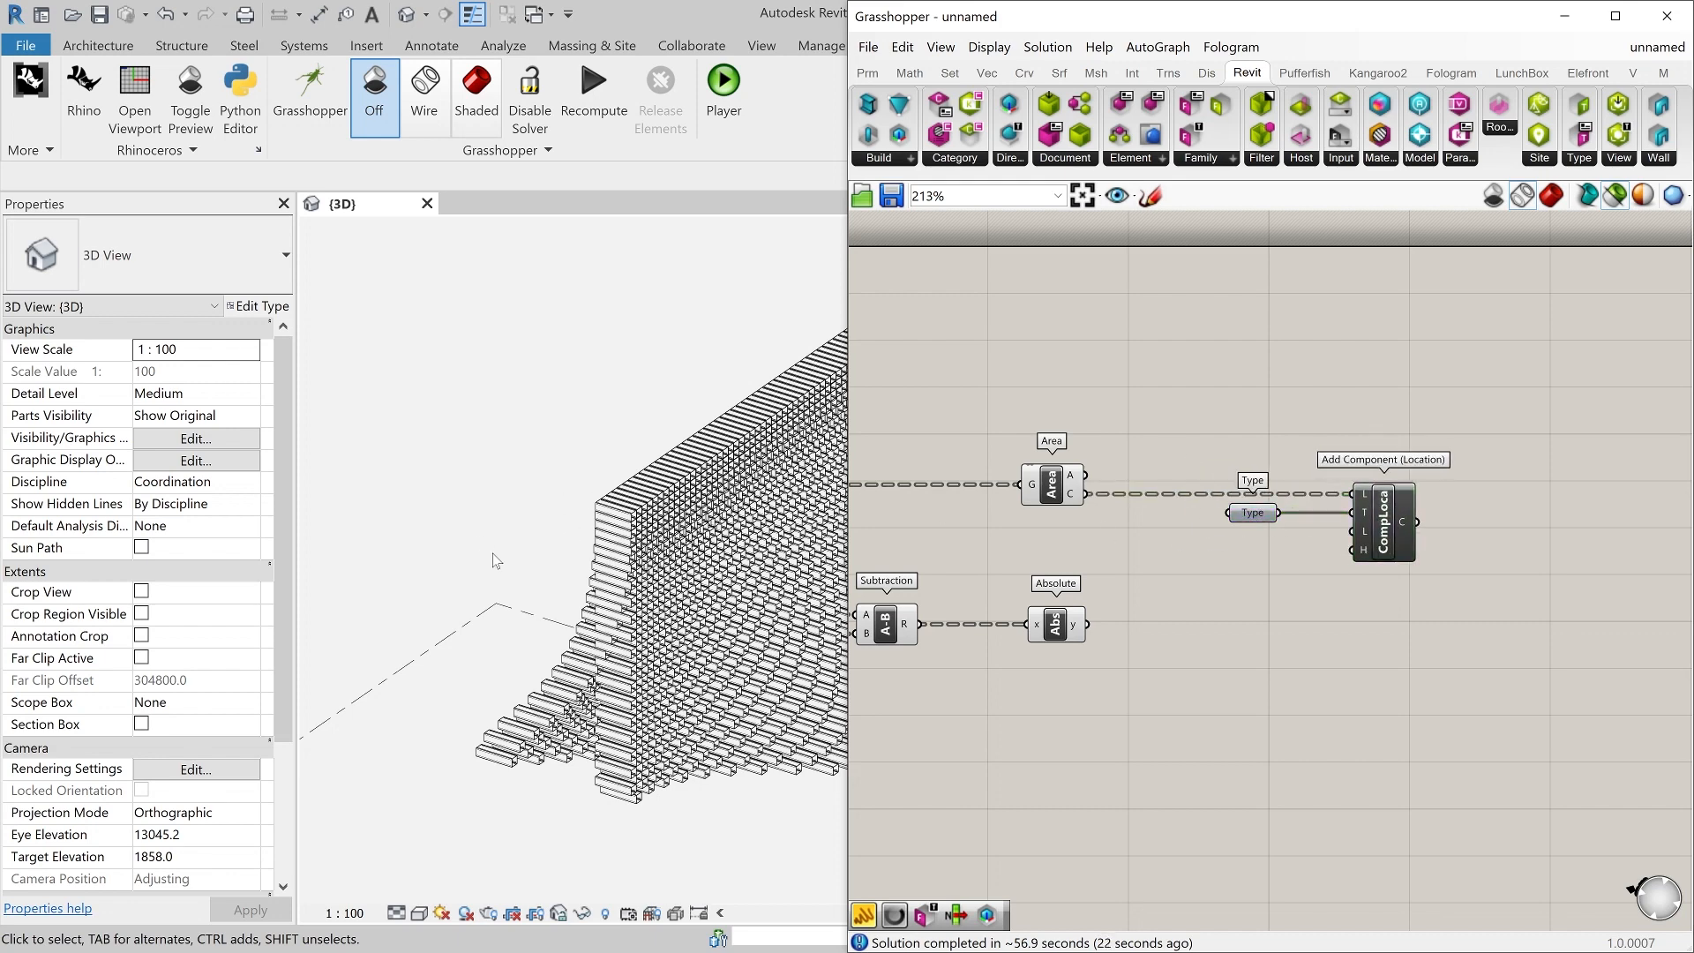
- Compare the boxes in the Revit 3D view with the data in Add Component (Location)'s Component output
middle_drag(472, 498, 437, 503)
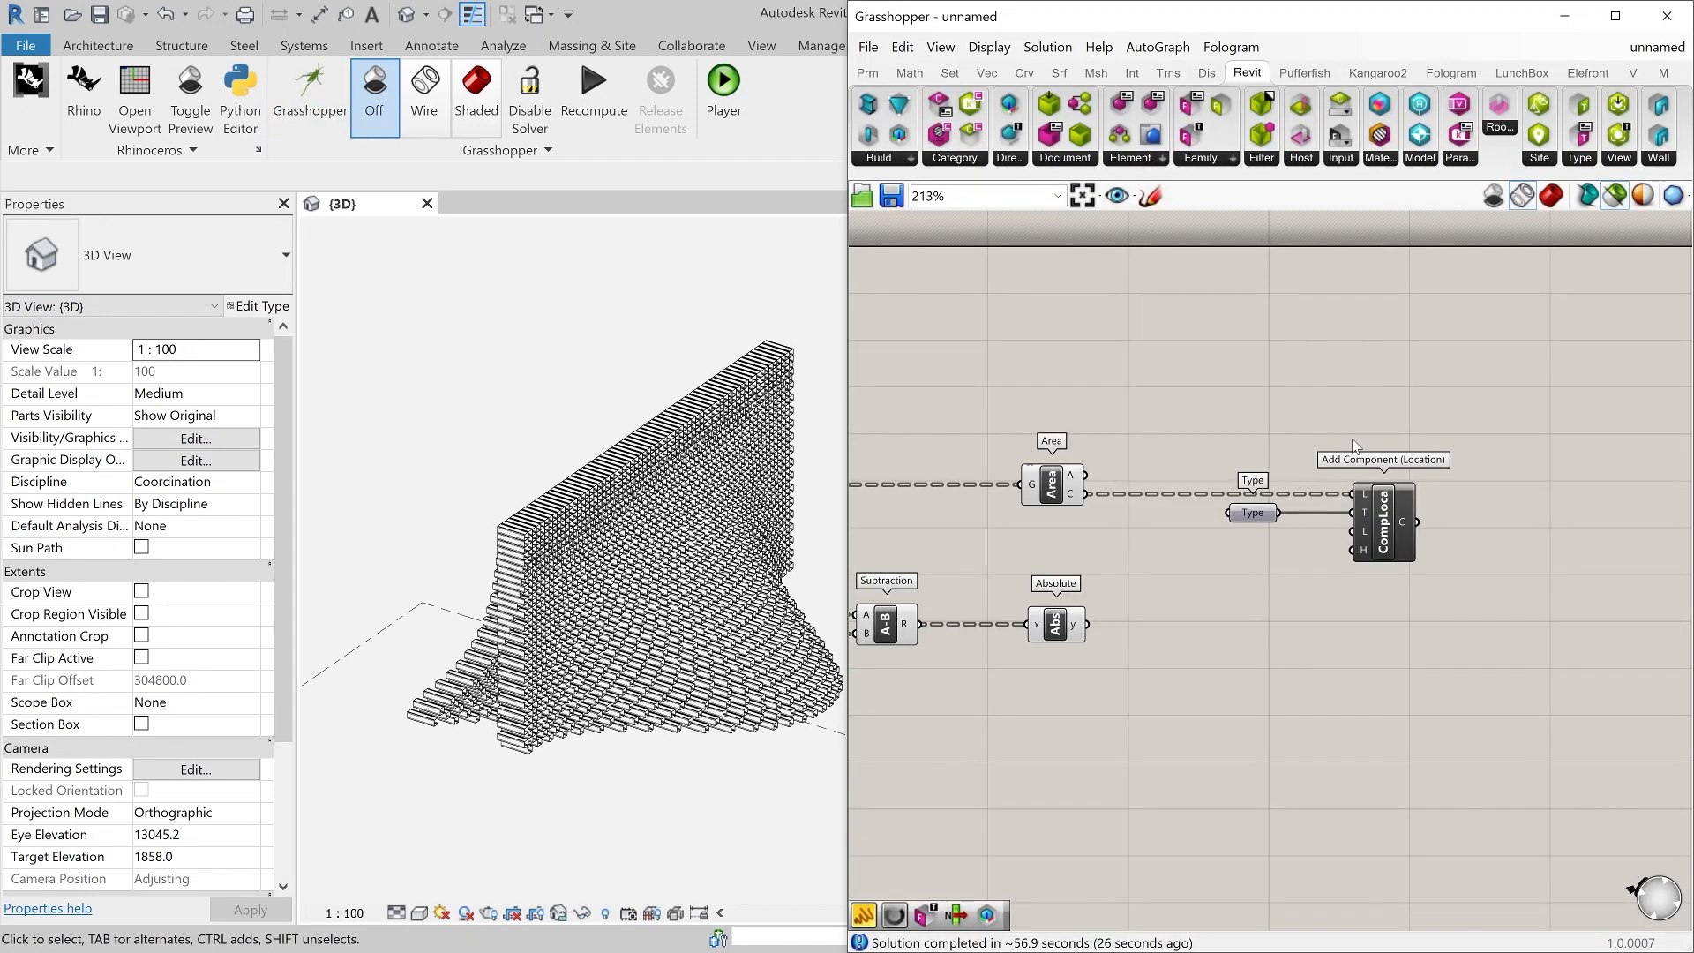
scroll(1189, 434, down, 2)
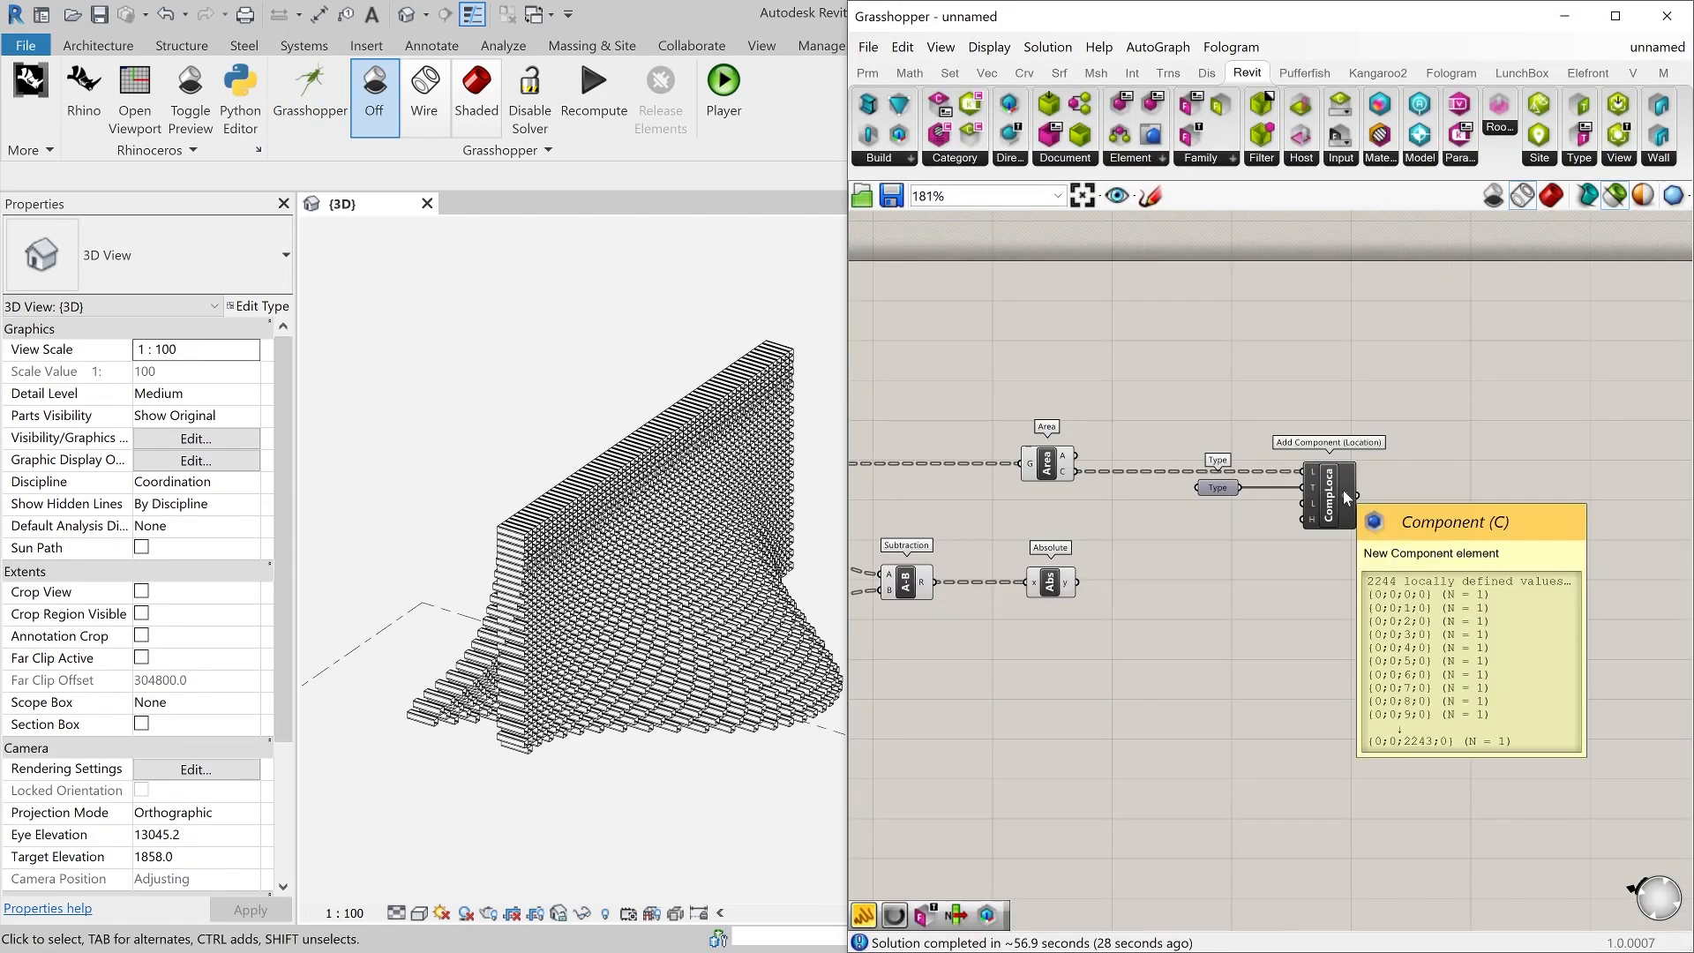
mouse_move(1347, 496)
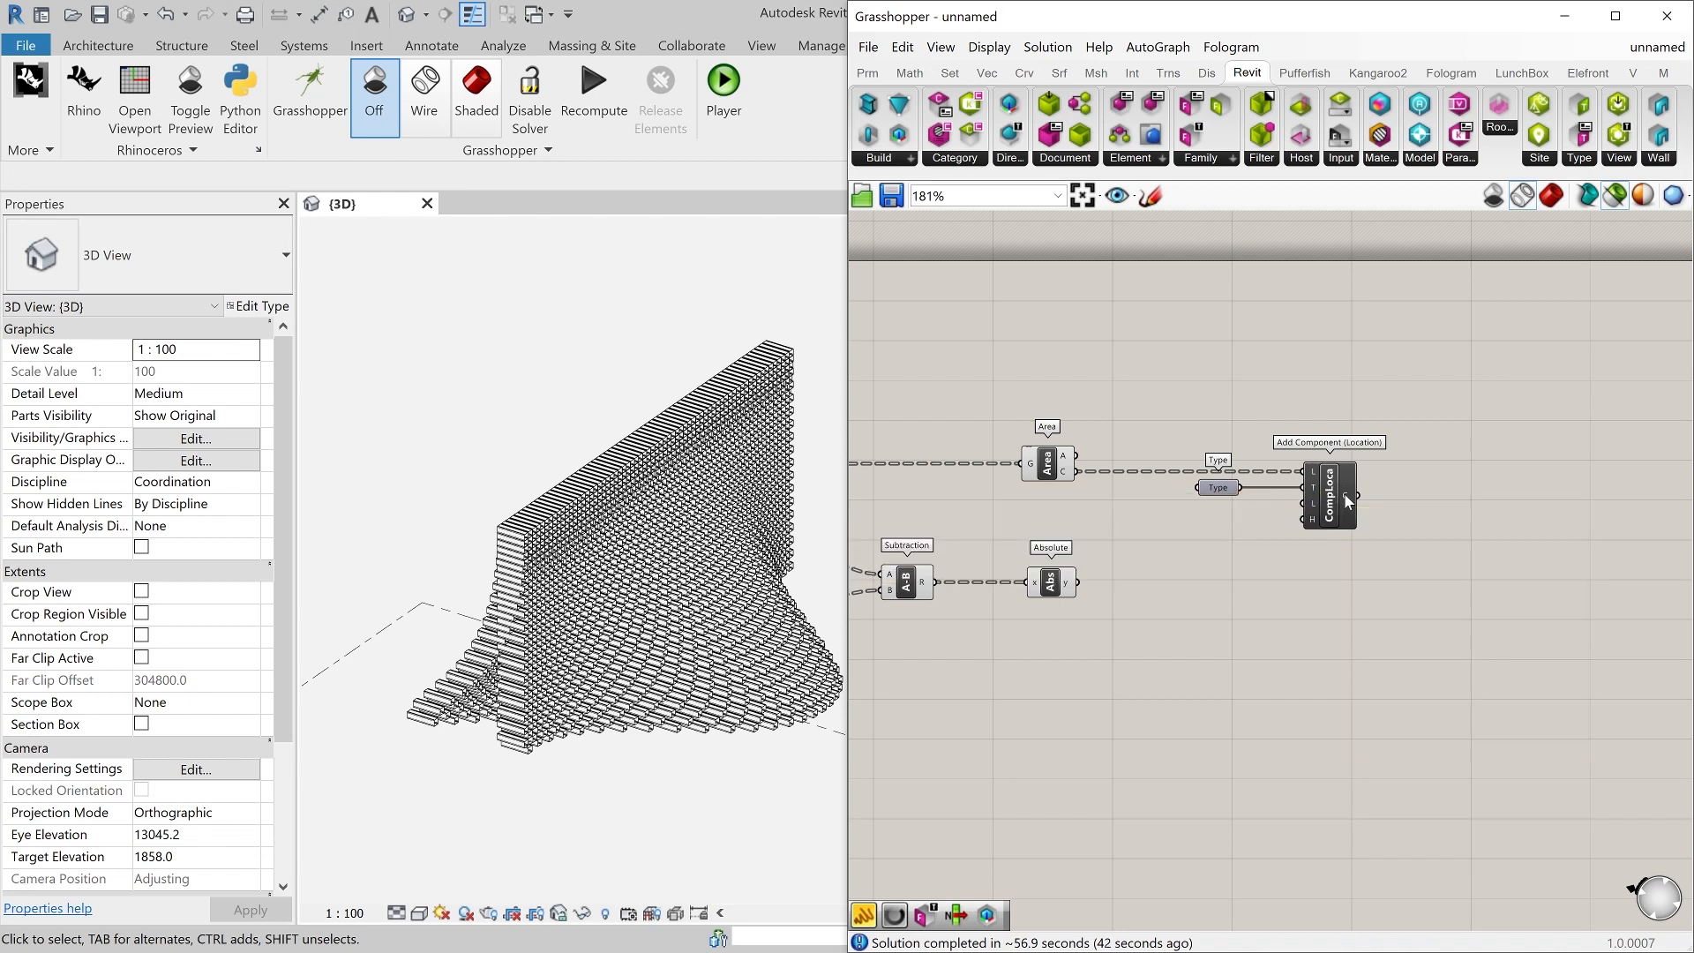
- Add a Set Element Parameter component beyond and slightly below Add Component (Location)
double_click(1475, 534)
text(SET)
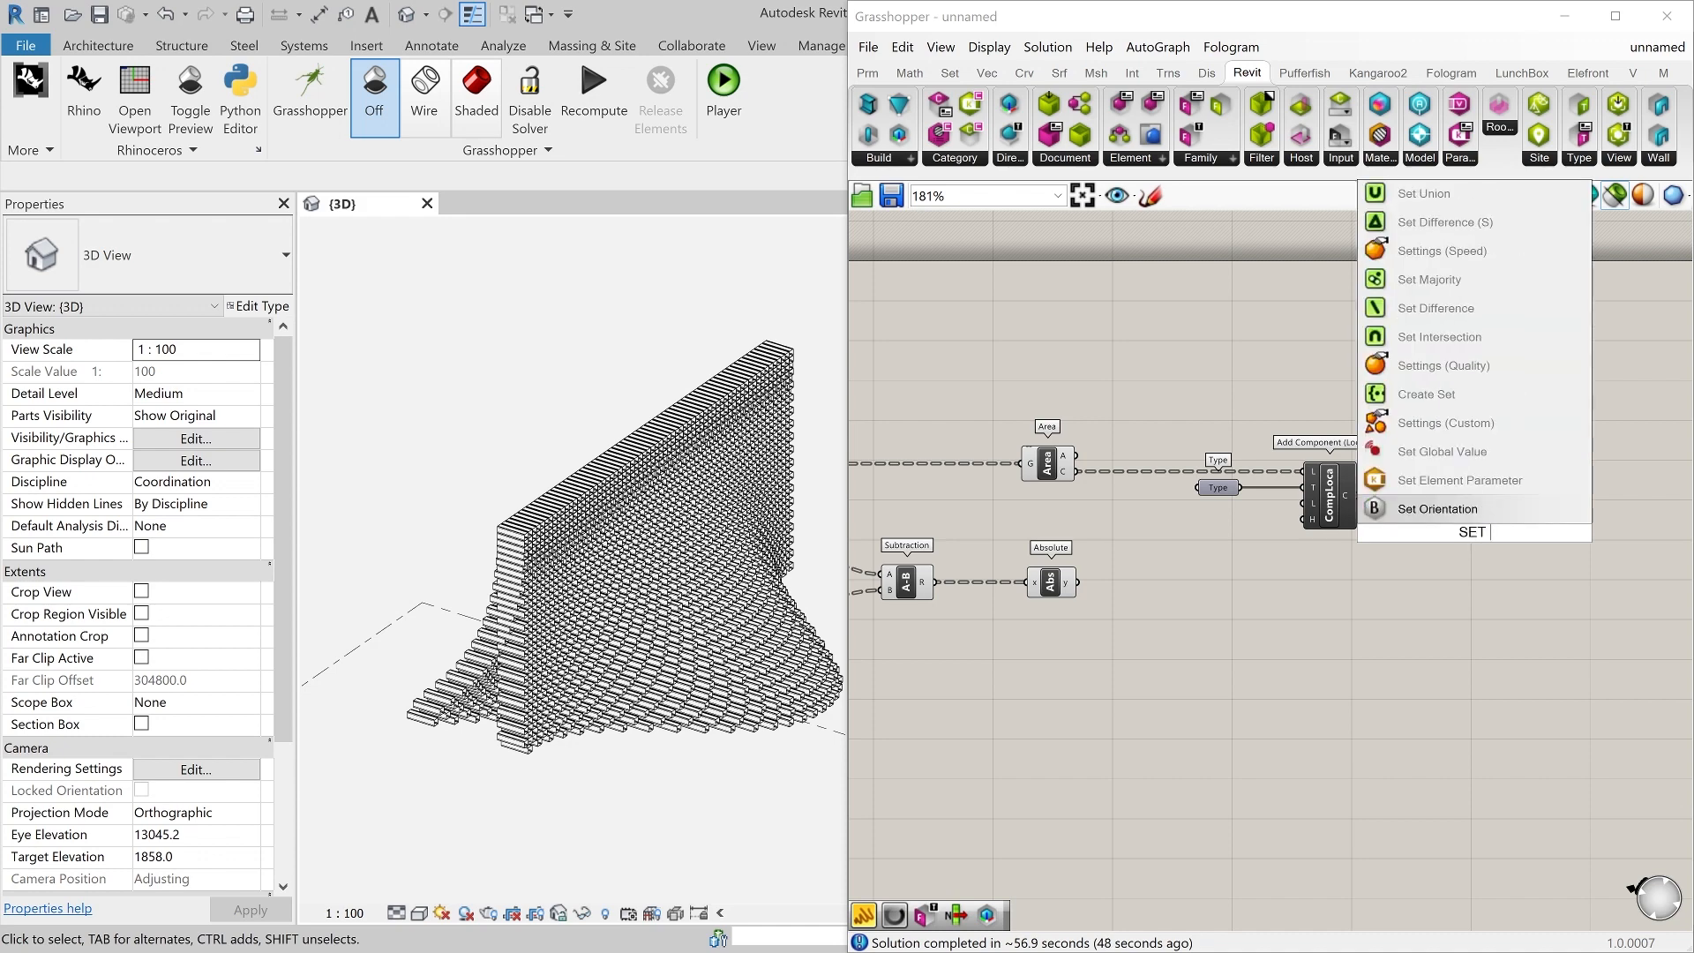
click(1482, 485)
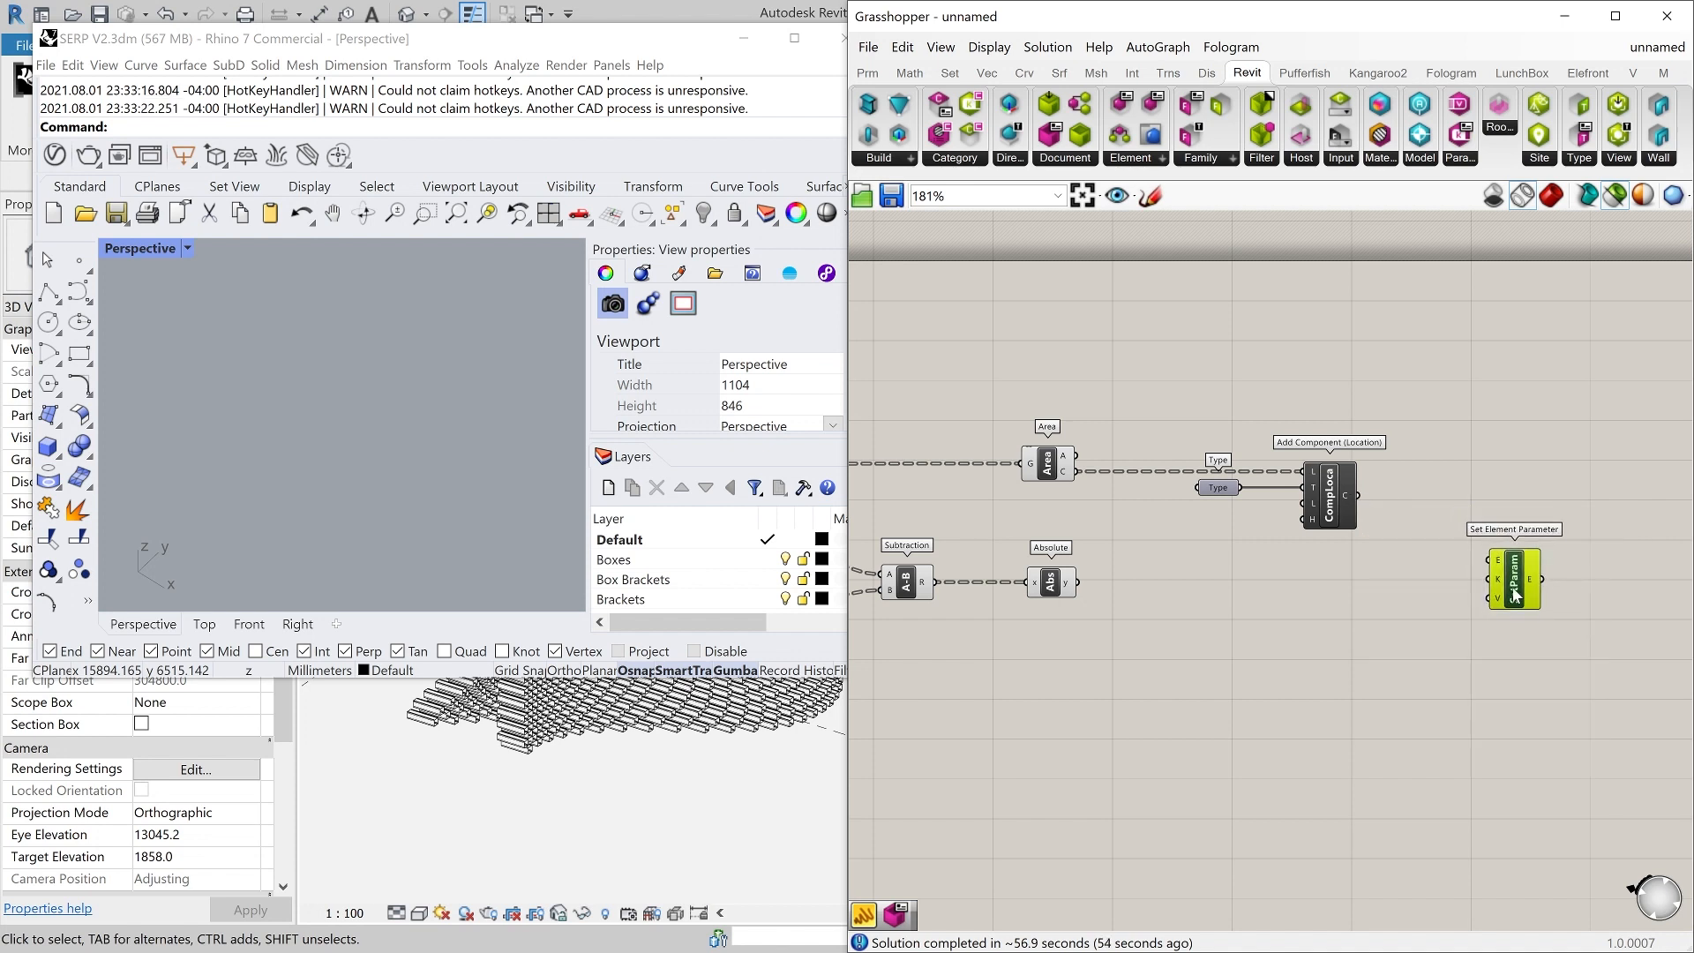
scroll(1493, 589, up, 2)
drag(1493, 589, 1499, 580)
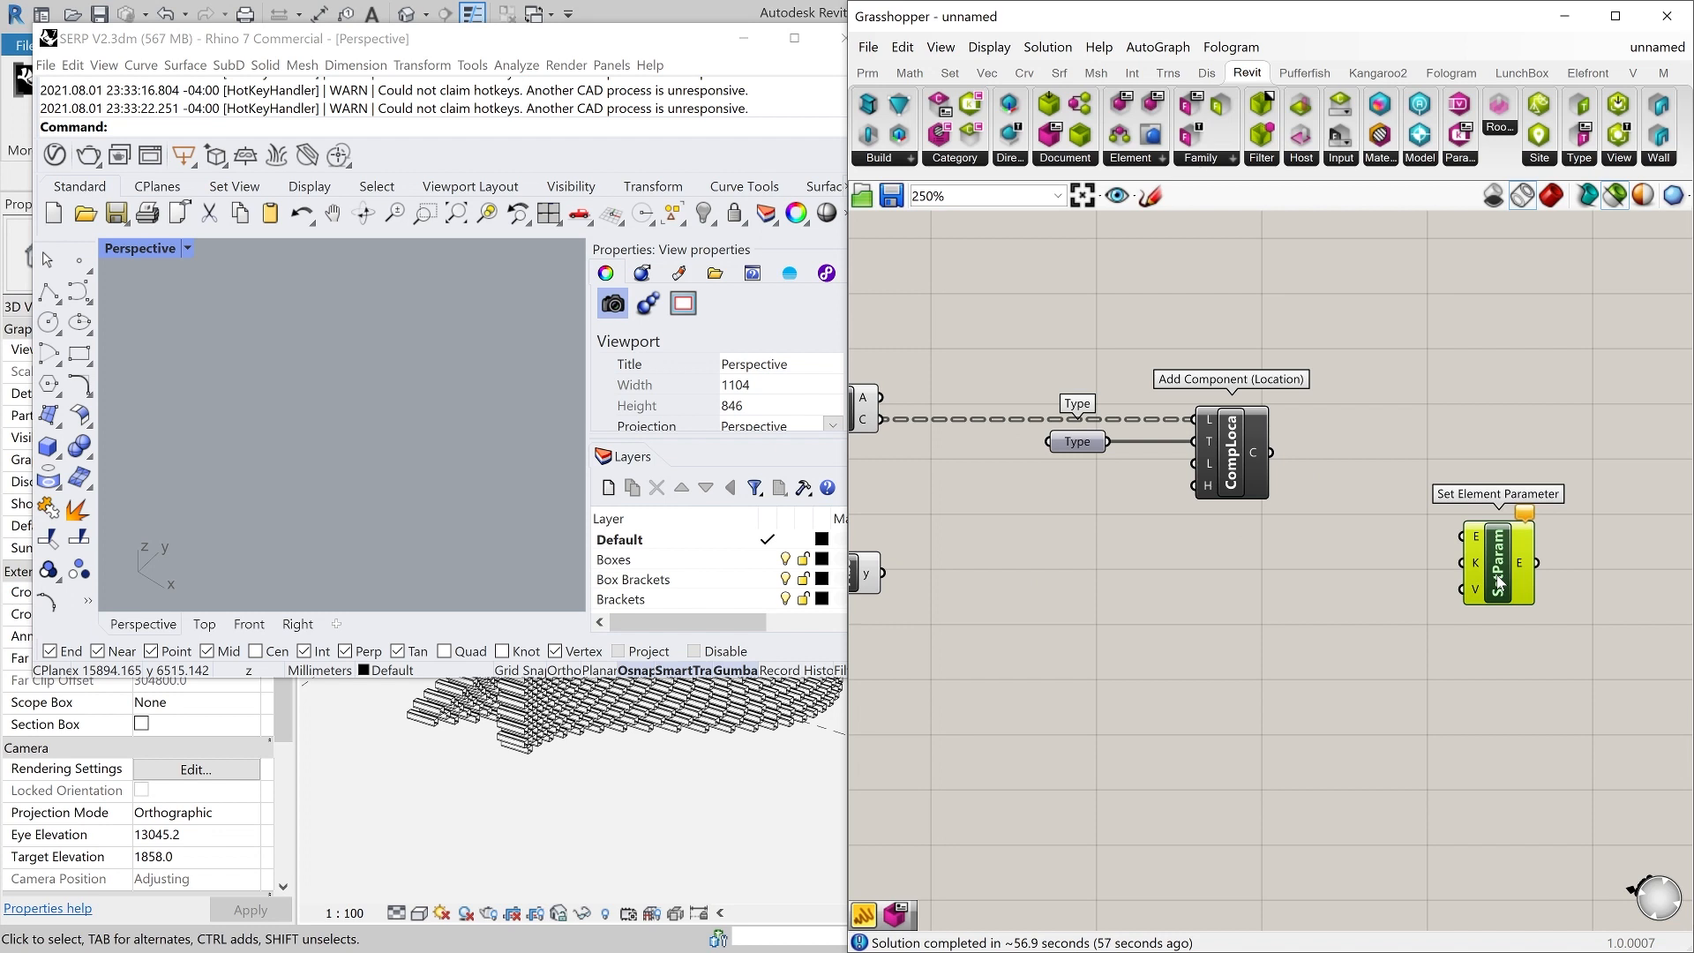
click(1335, 553)
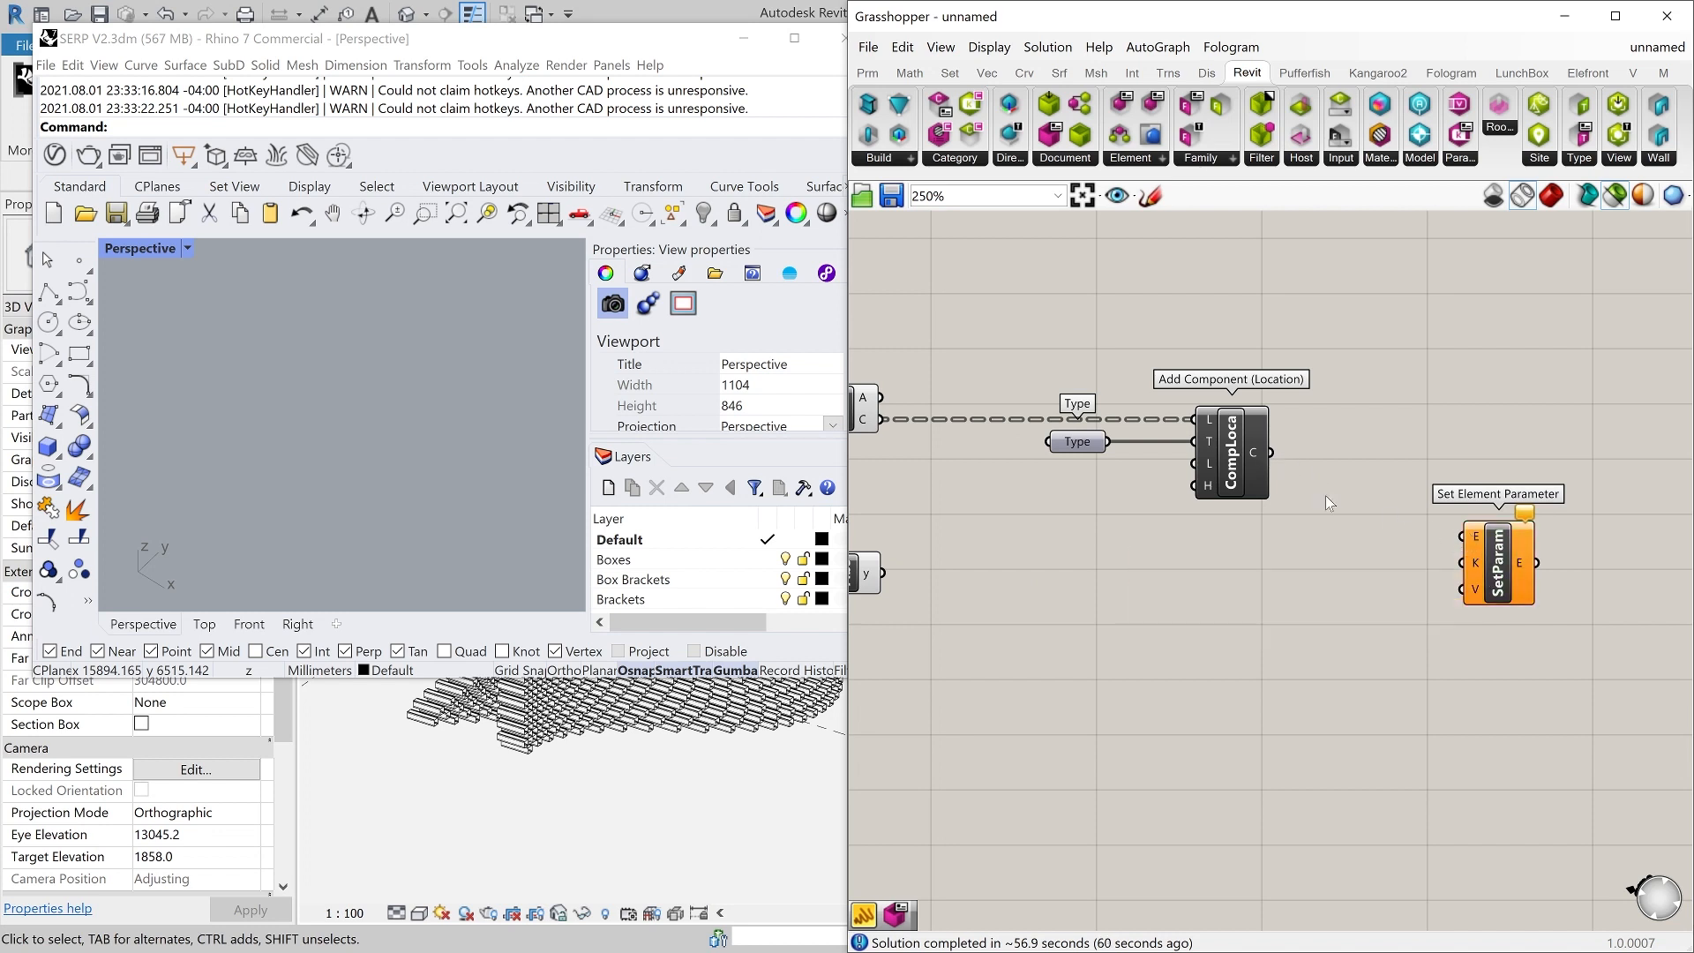
- Connect the Component output of Add Component (Location) to the Element input of Set Element Parameter
drag(1352, 457, 1466, 541)
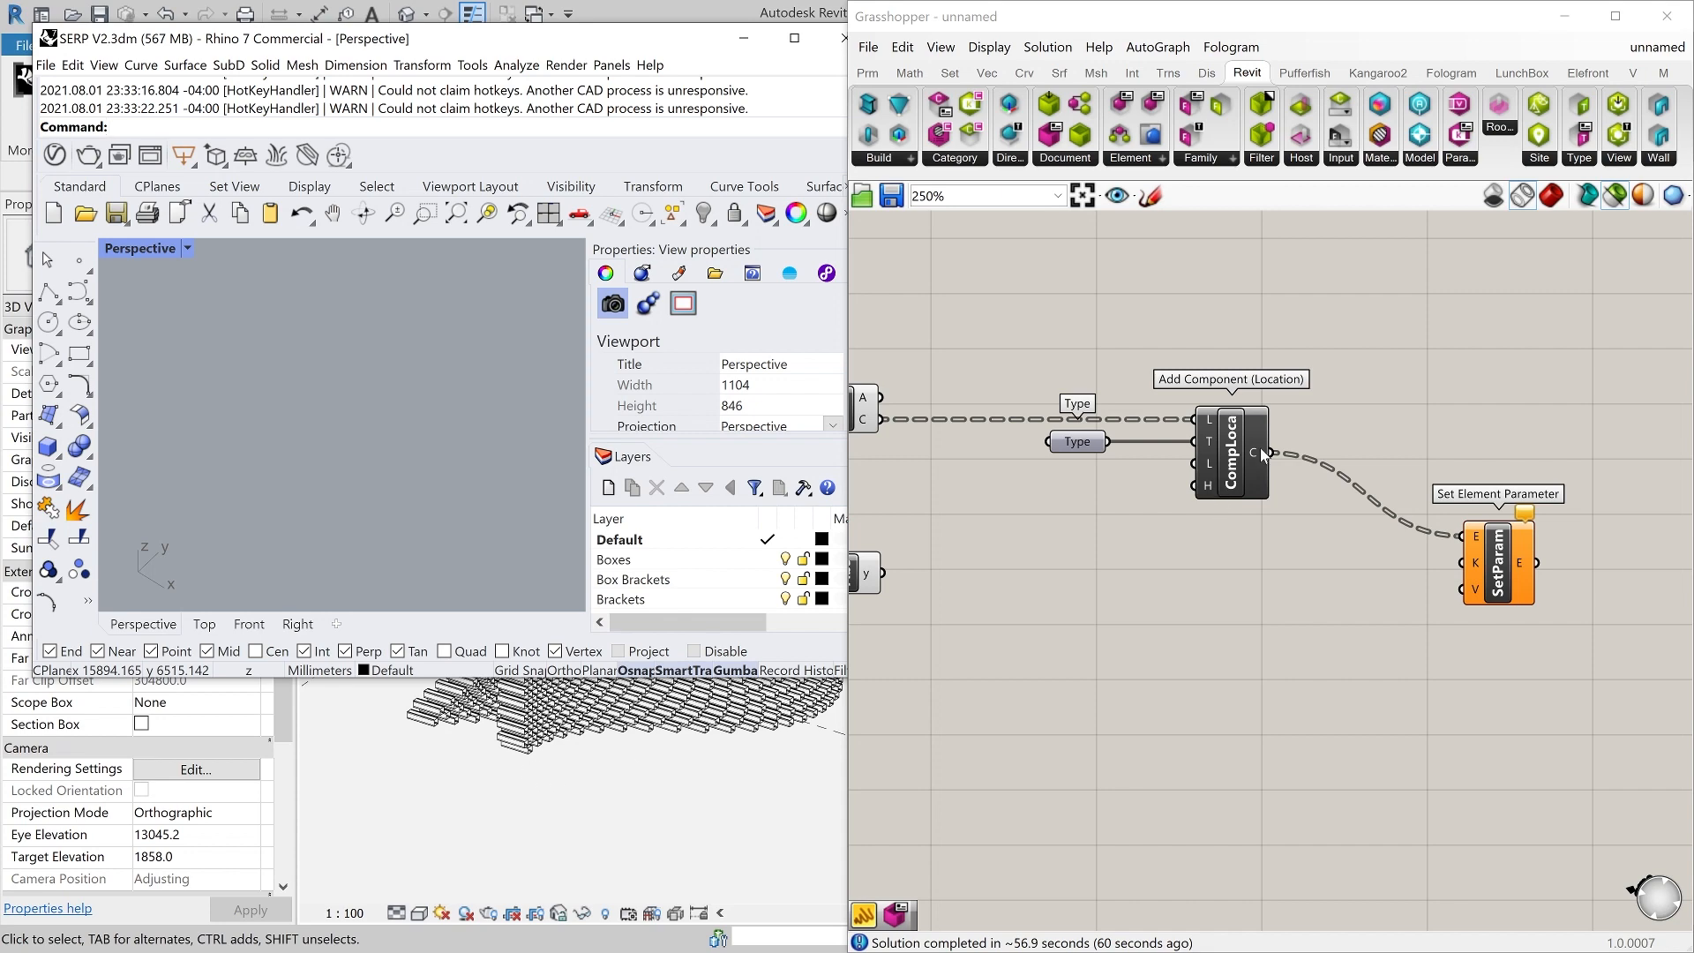
scroll(1327, 515, down, 1)
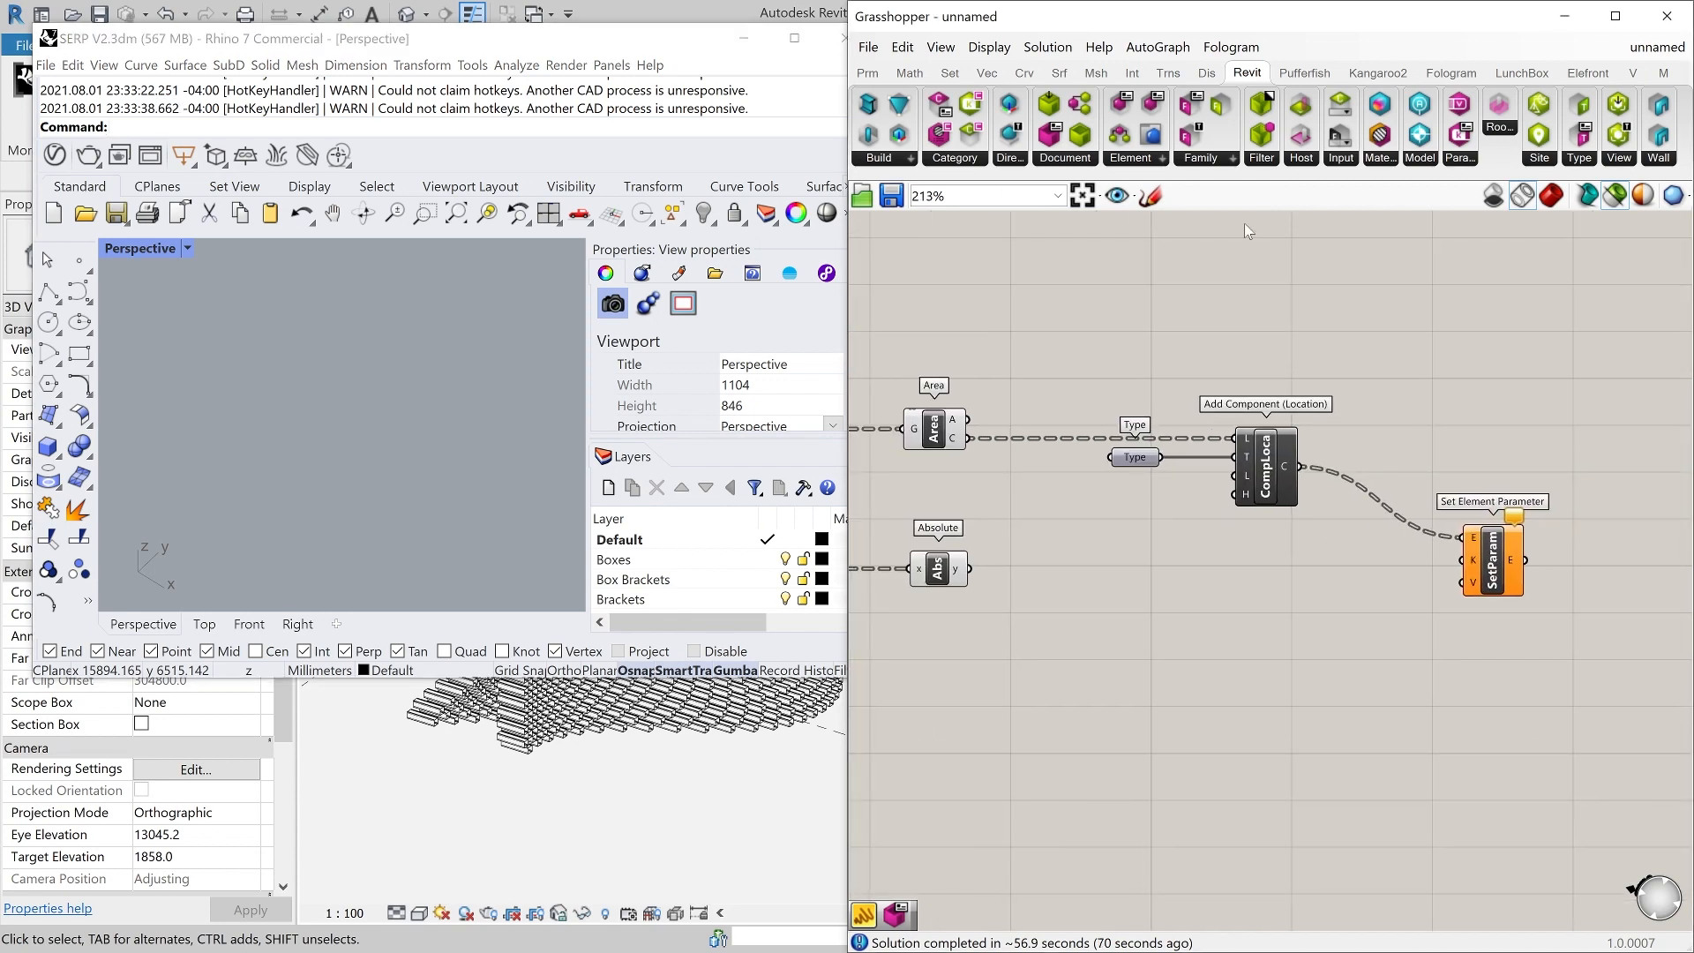
- Inspect the Component output of Add Component (Location) in a temporary panel and delete that panel
click(868, 73)
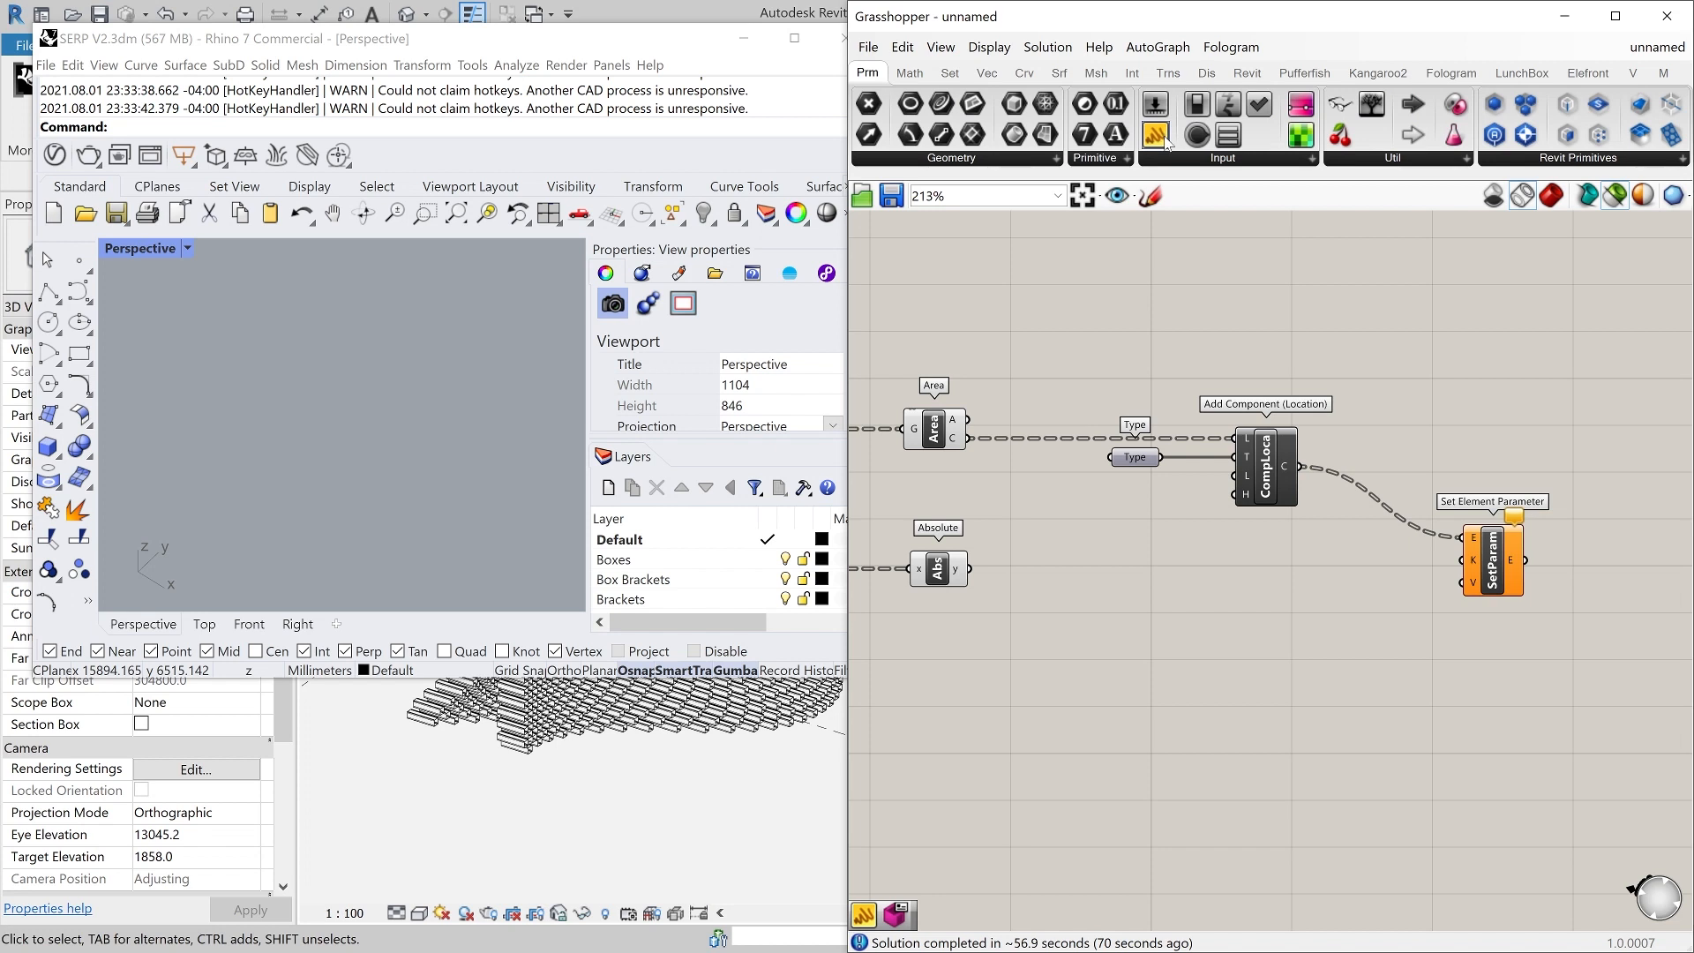
drag(1156, 134, 1422, 344)
drag(1302, 466, 1346, 344)
drag(1495, 388, 1629, 416)
click(1495, 367)
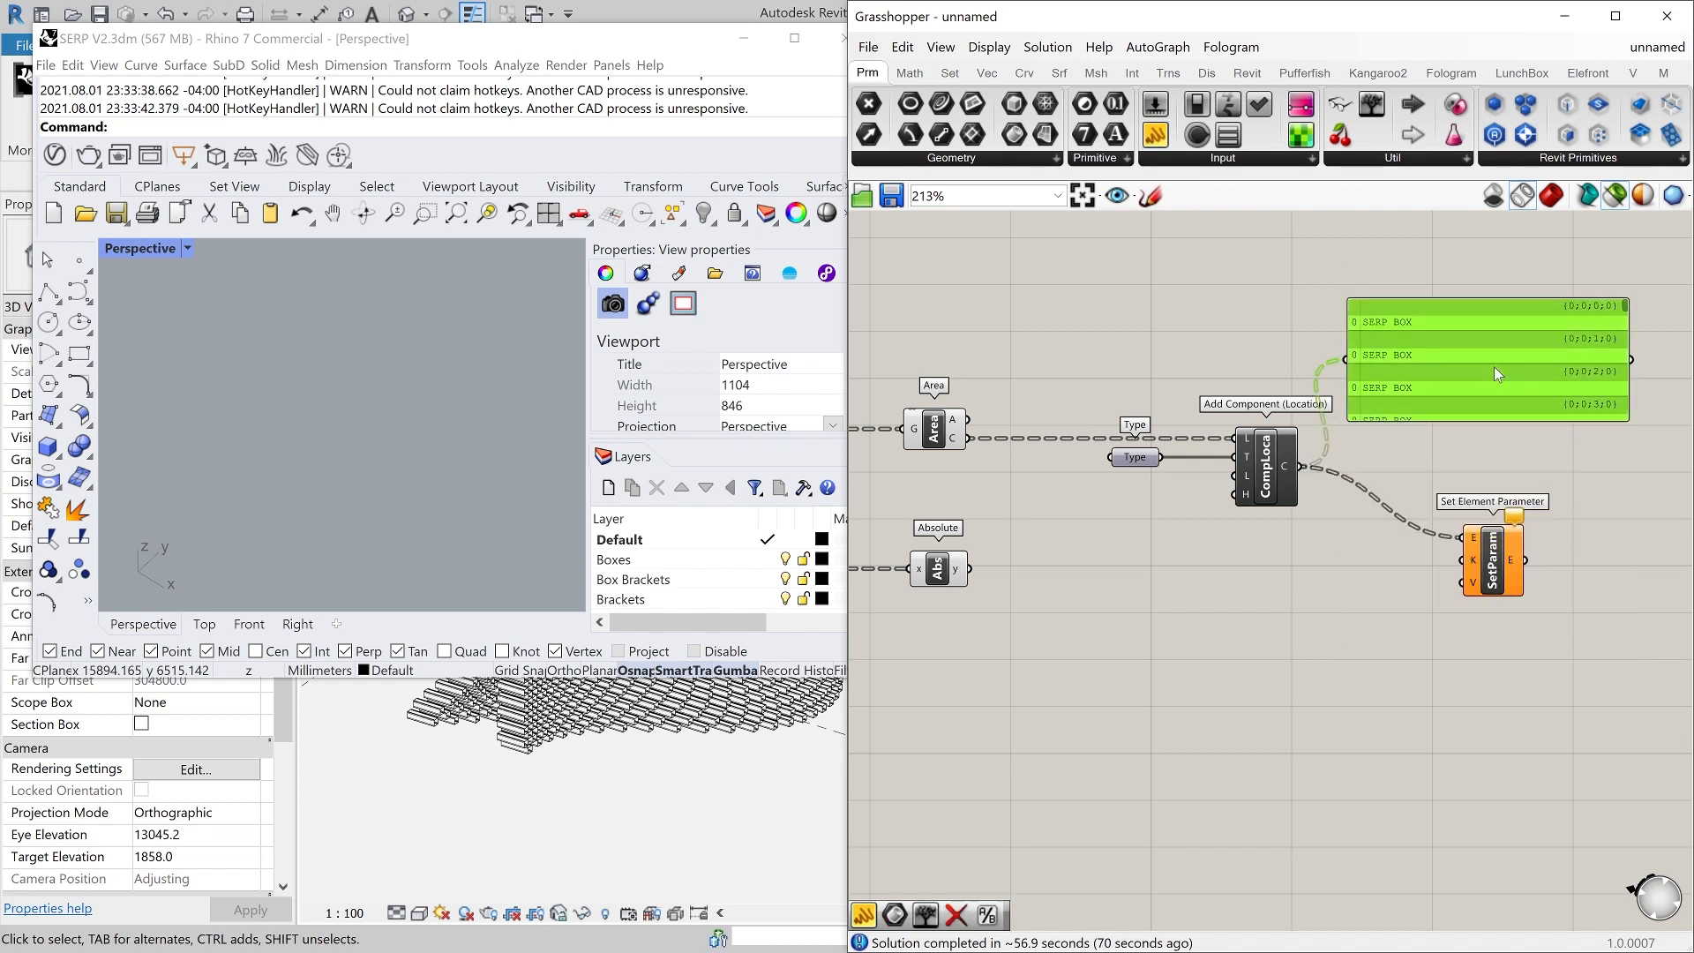
key(Delete)
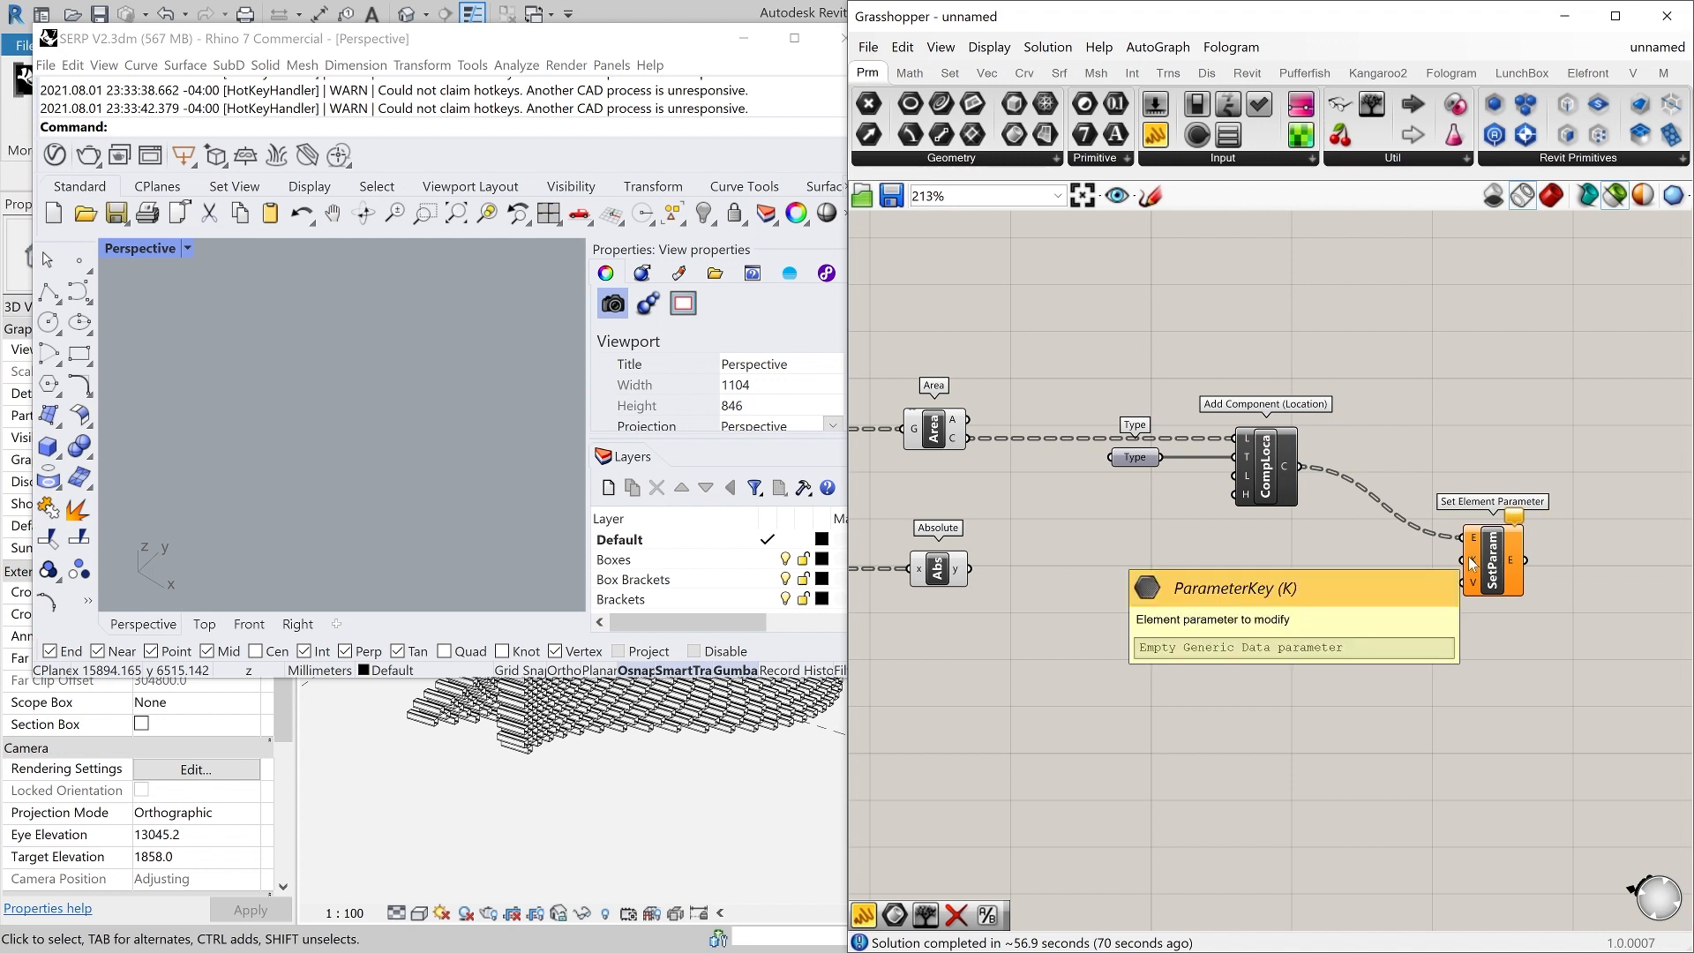
- Add a panel containing the text Length between Add Component (Location) and Set Element Parameter
double_click(1320, 572)
click(1279, 635)
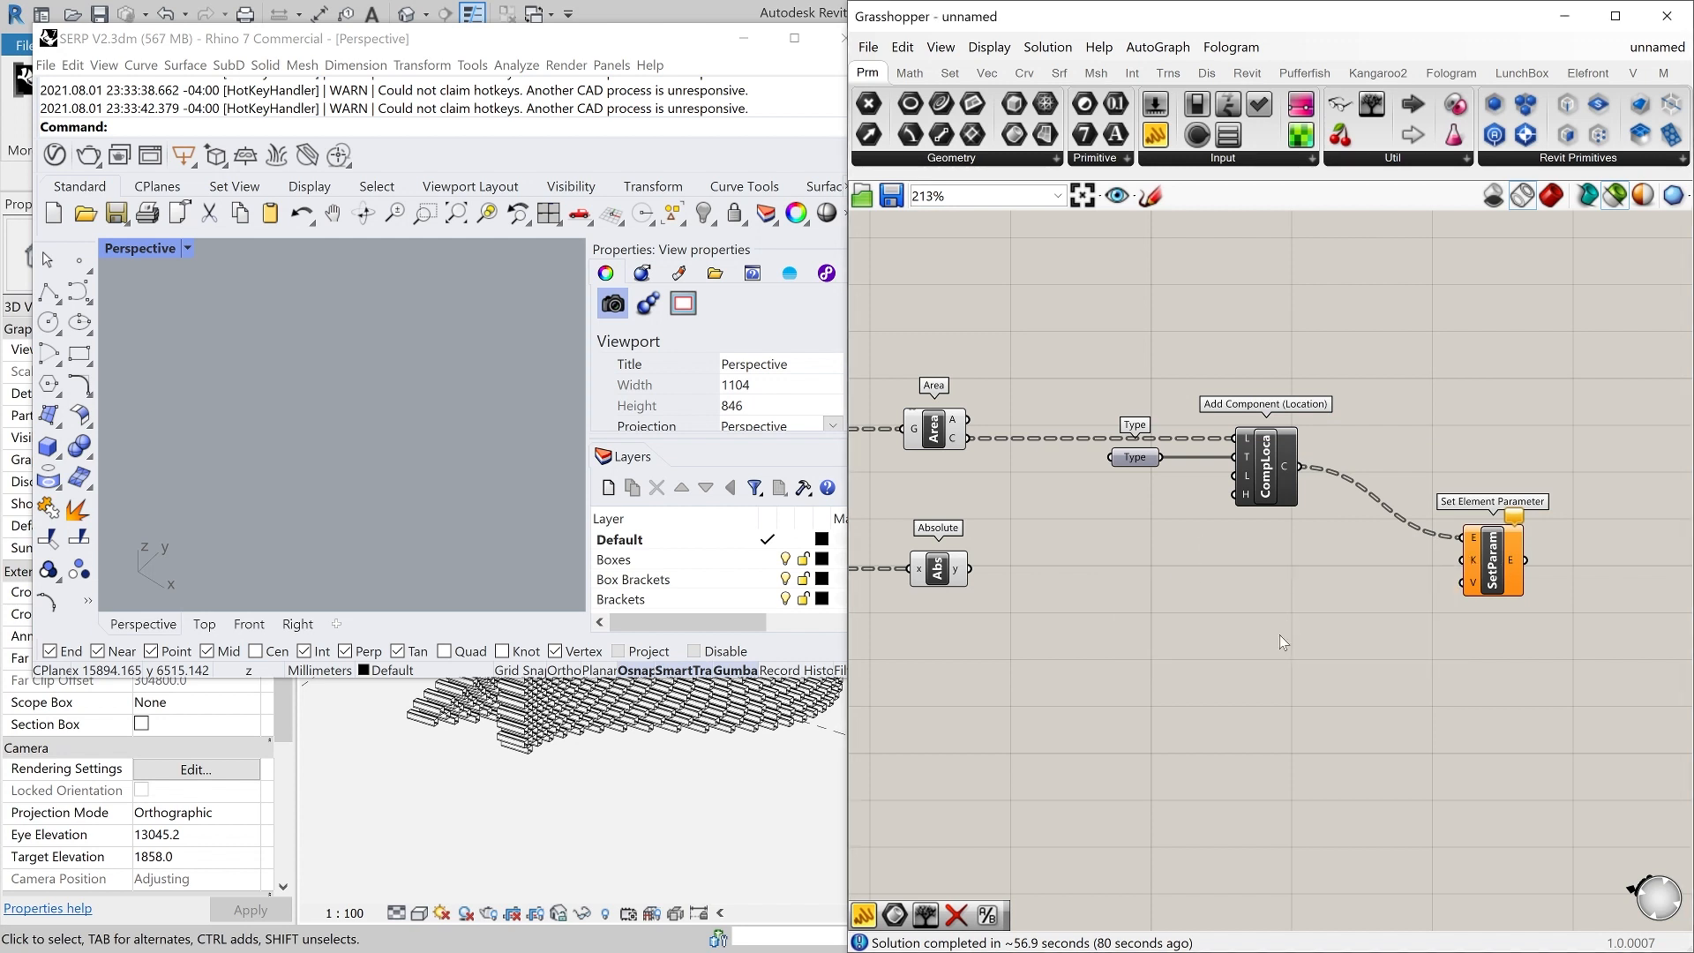
double_click(1338, 549)
text(")
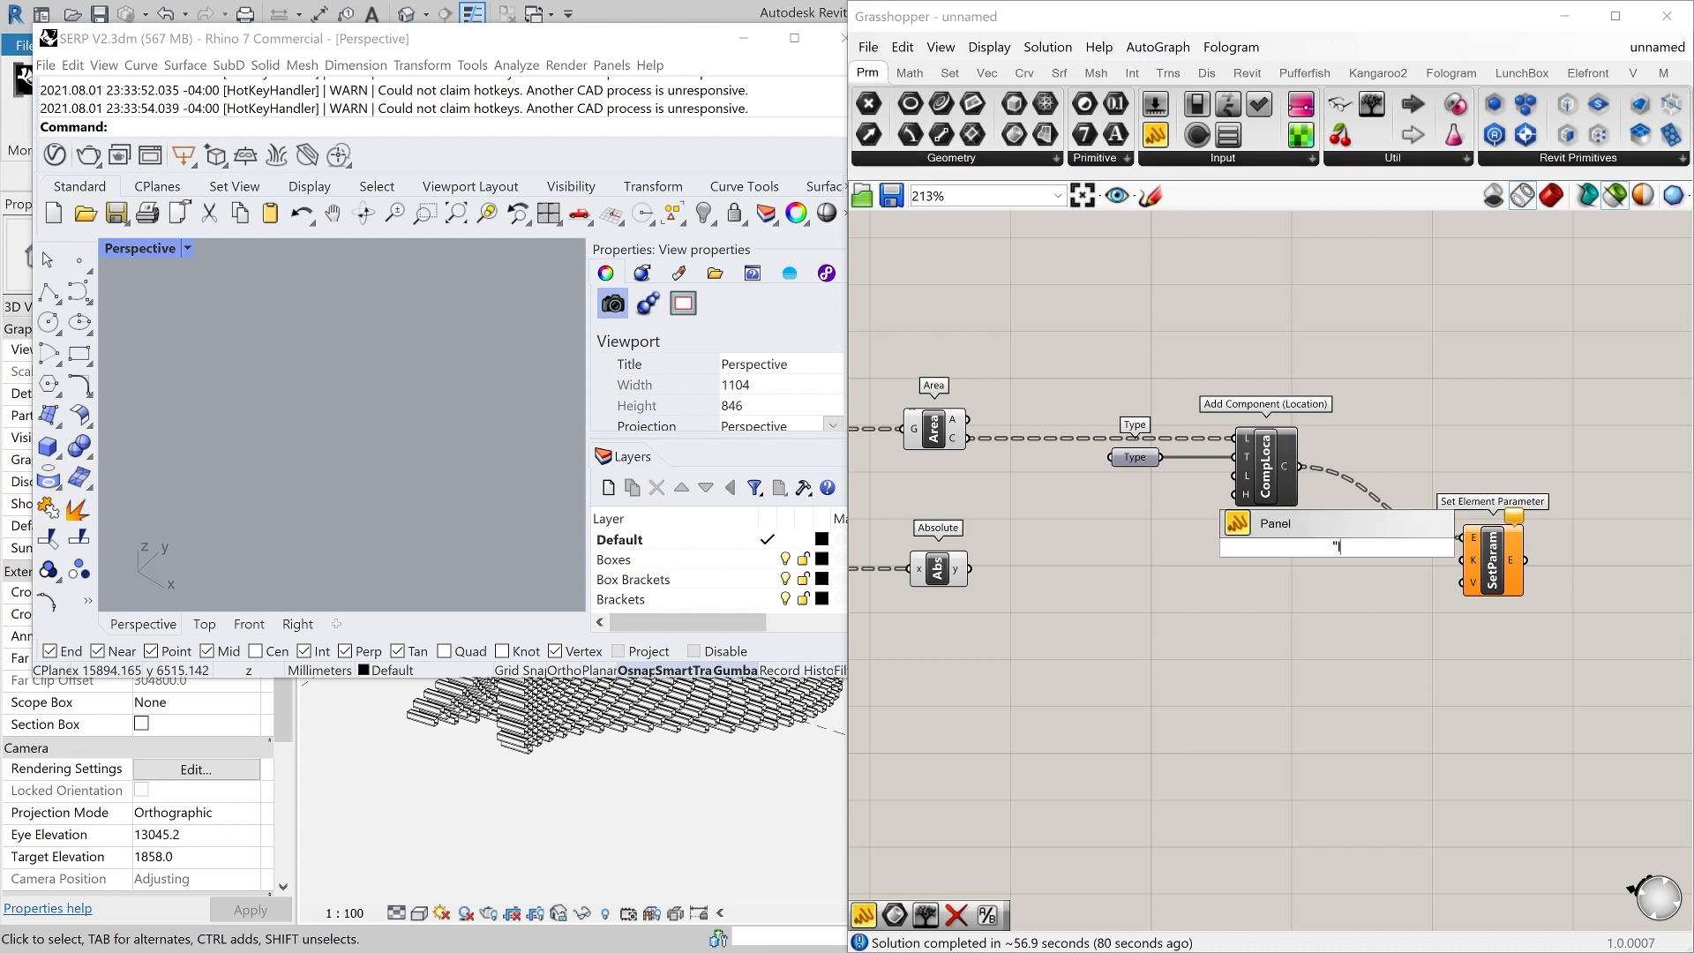
text(lENGTH)
key(BackSpace)
key(BackSpace)
key(BackSpace)
key(BackSpace)
key(BackSpace)
text(ength)
key(Return)
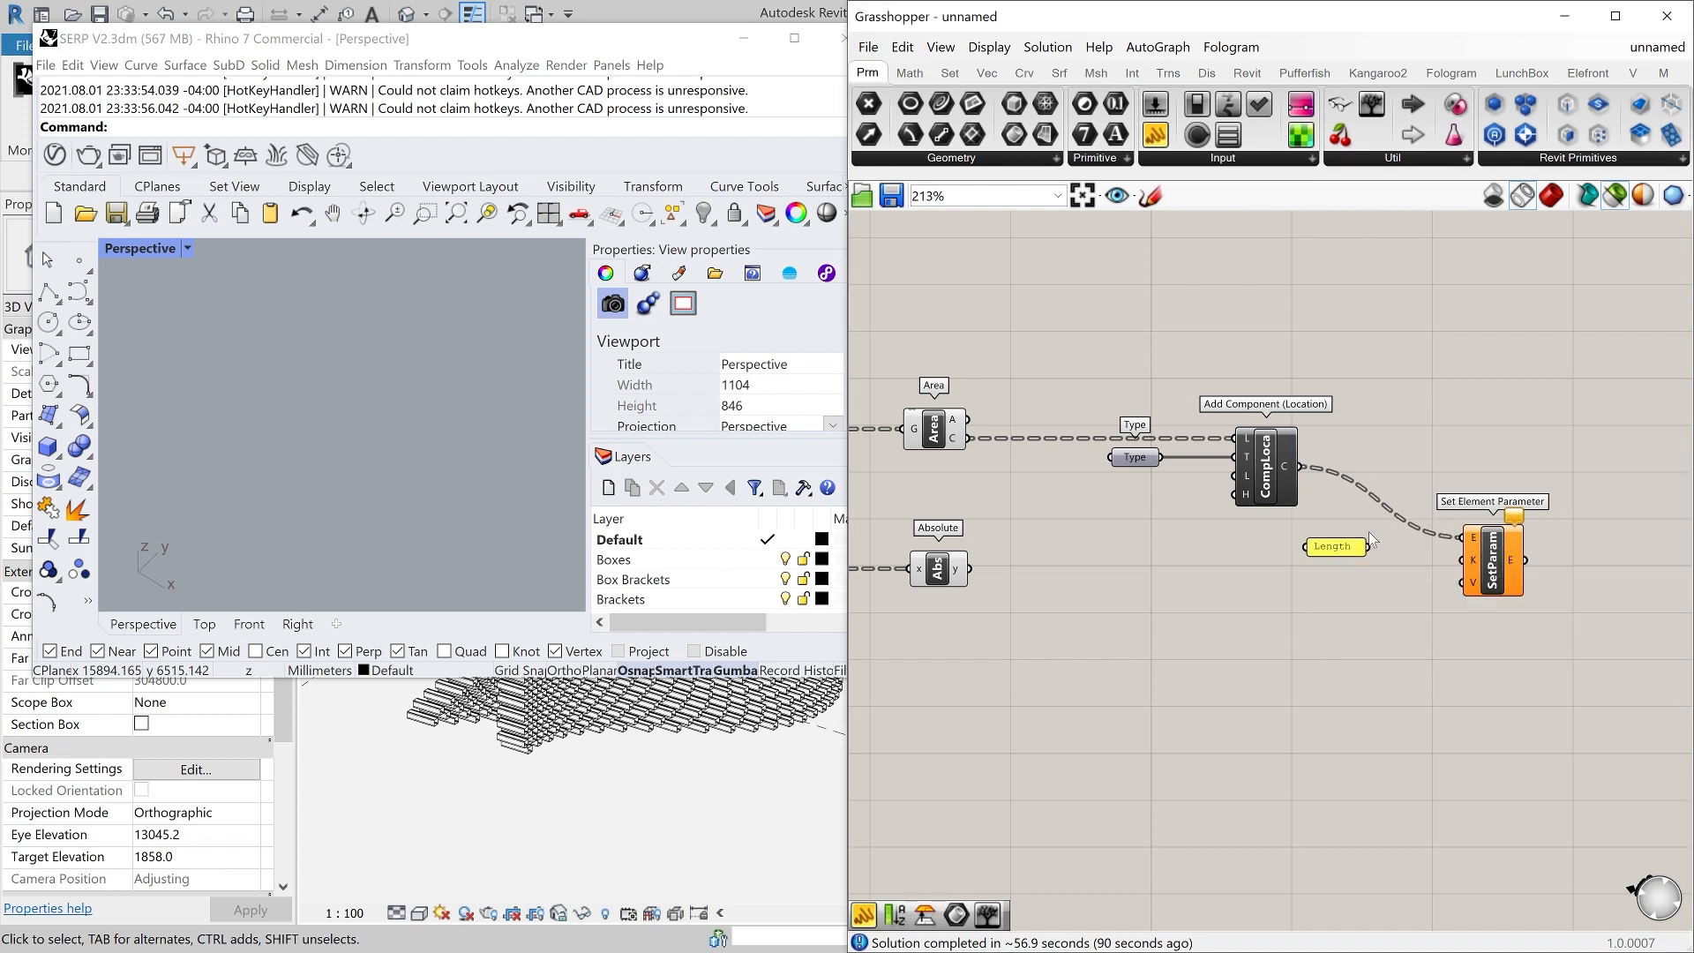
- Connect the Length panel to Set Element Parameter's ParameterKey input and align it so the wire runs straight
drag(1369, 546, 1469, 560)
click(1332, 548)
drag(1332, 548, 1336, 560)
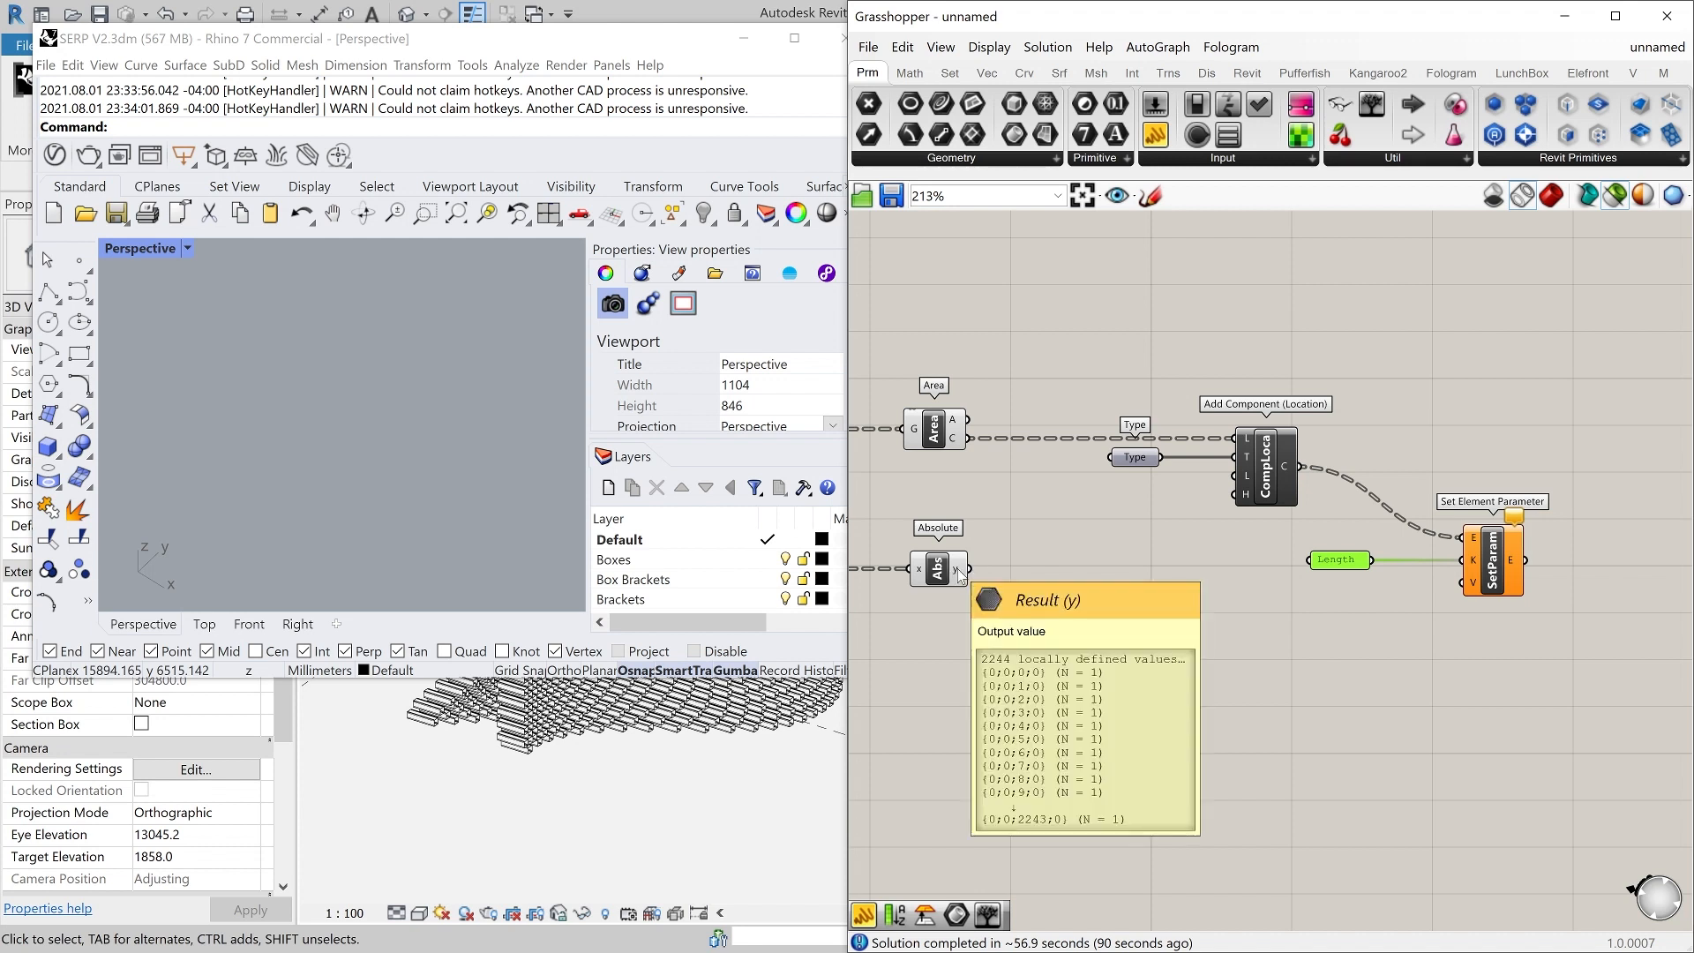
- Connect Absolute's Result output to the Value input of Set Element Parameter and nudge Set Element Parameter slightly into alignment
drag(970, 570, 1462, 583)
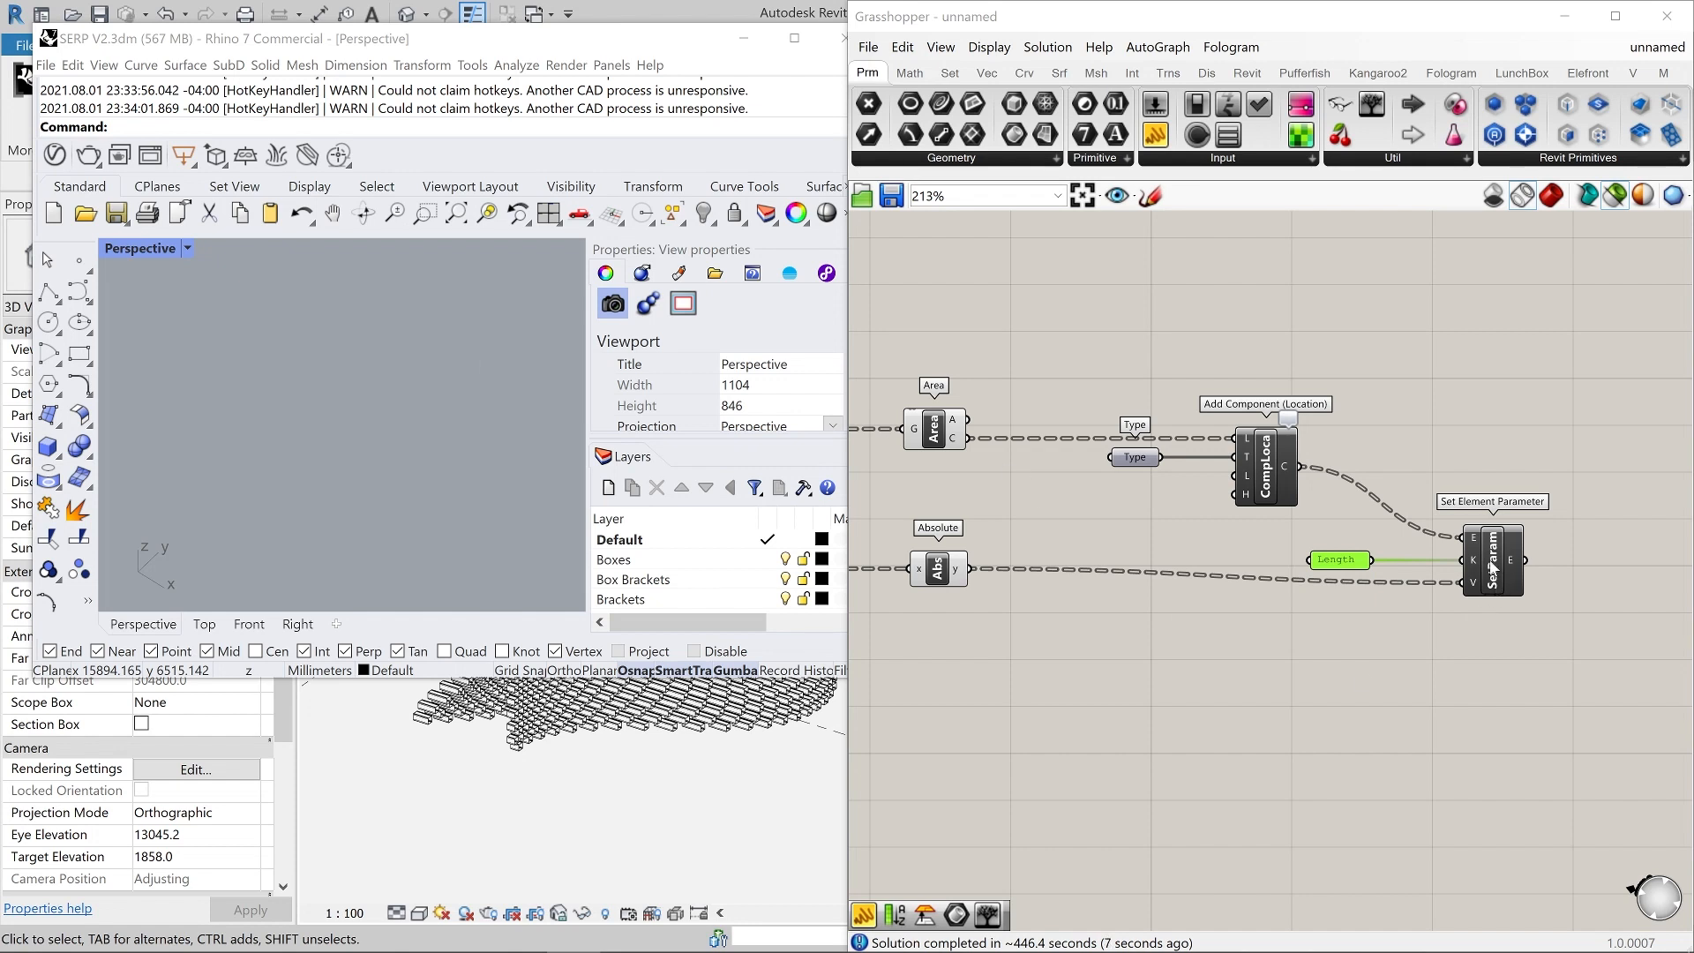
drag(1519, 641, 1329, 523)
drag(1491, 566, 1488, 560)
click(1503, 676)
- Switch to Revit and check the Length property of a SERP BOX in the wall's lowest row
click(740, 786)
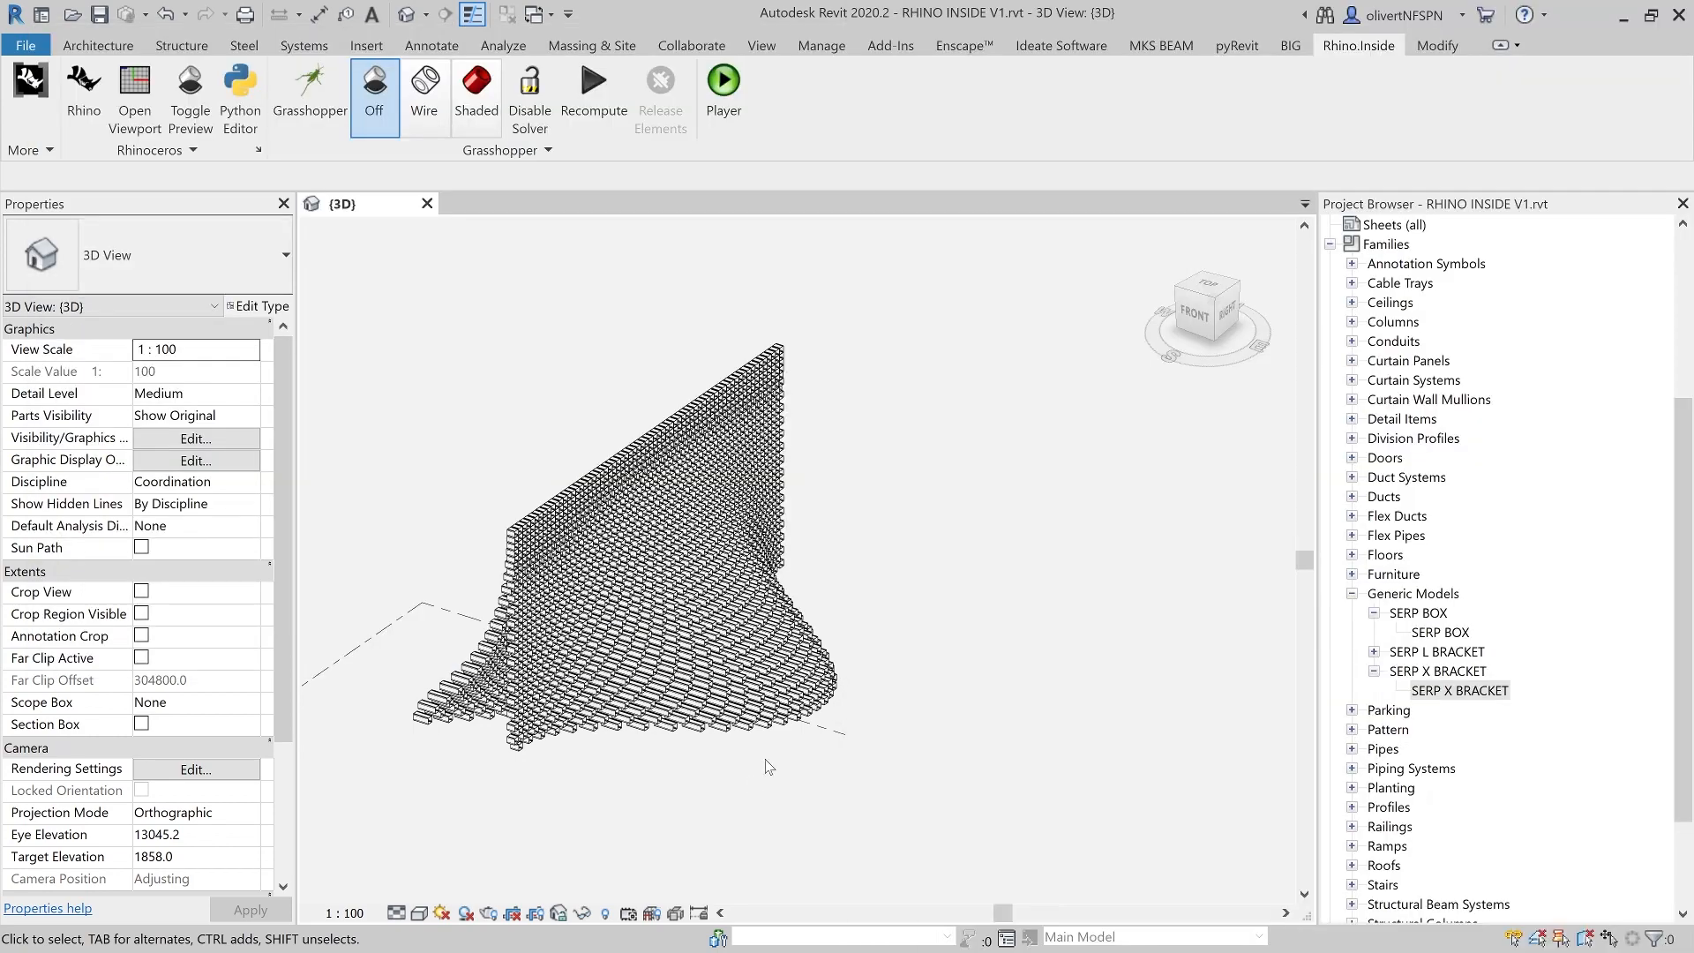
shift+middle_drag(733, 653, 997, 653)
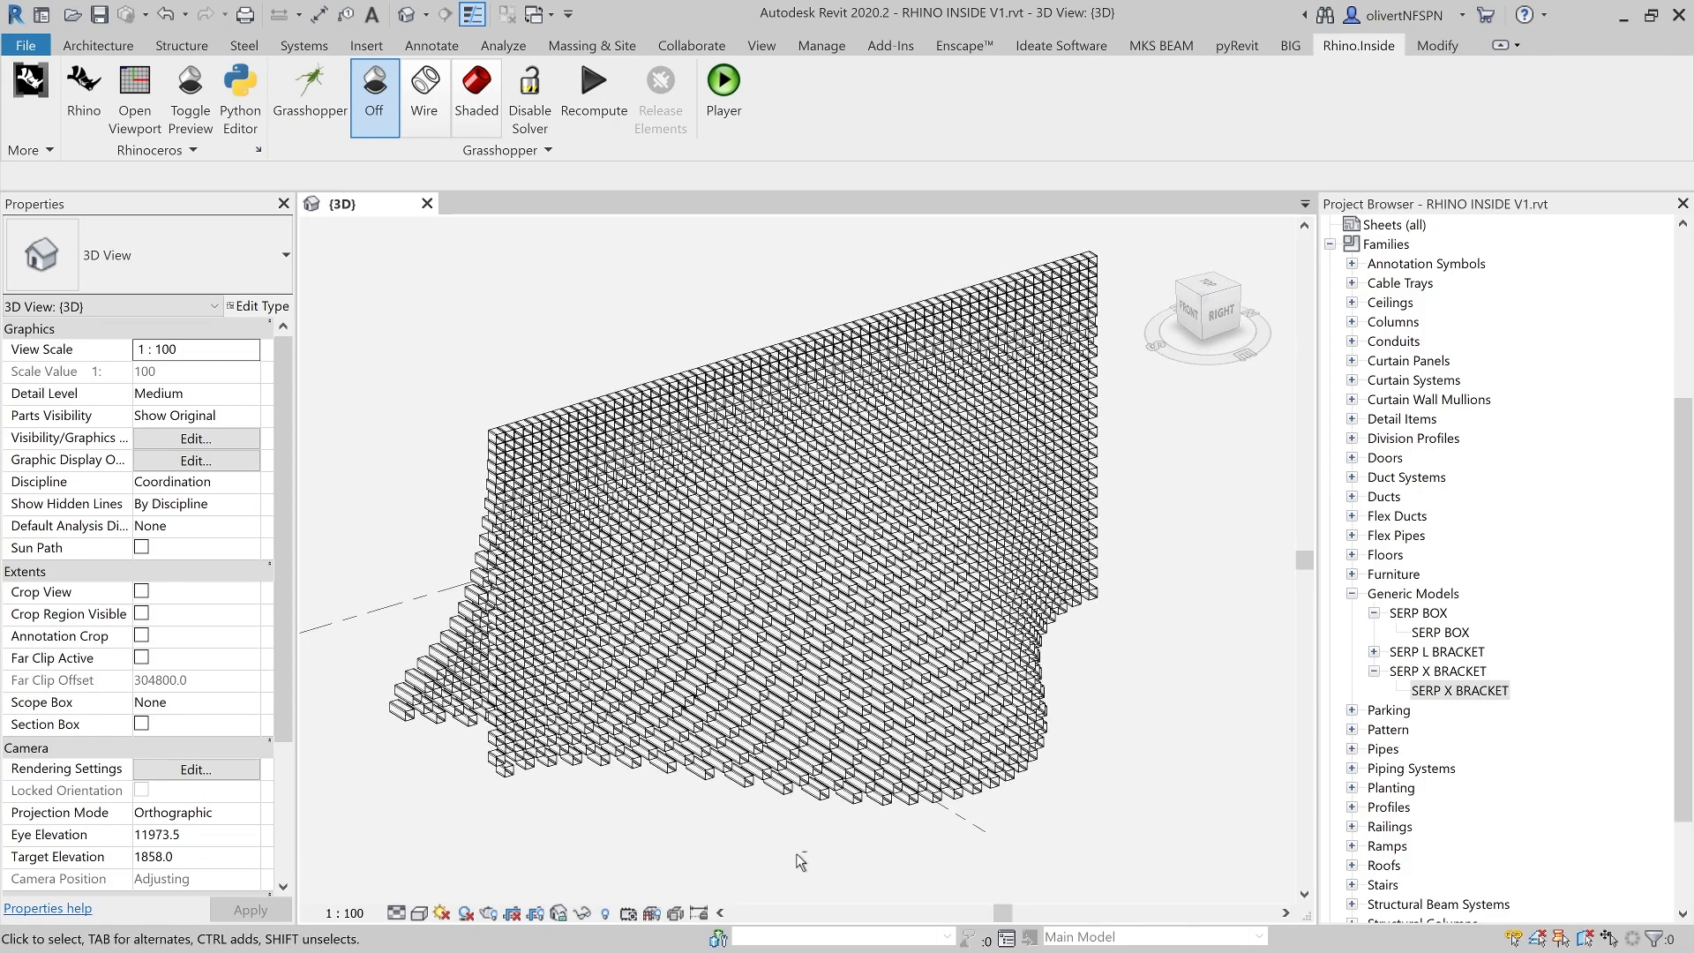
shift+middle_drag(764, 832, 810, 826)
scroll(706, 777, up, 8)
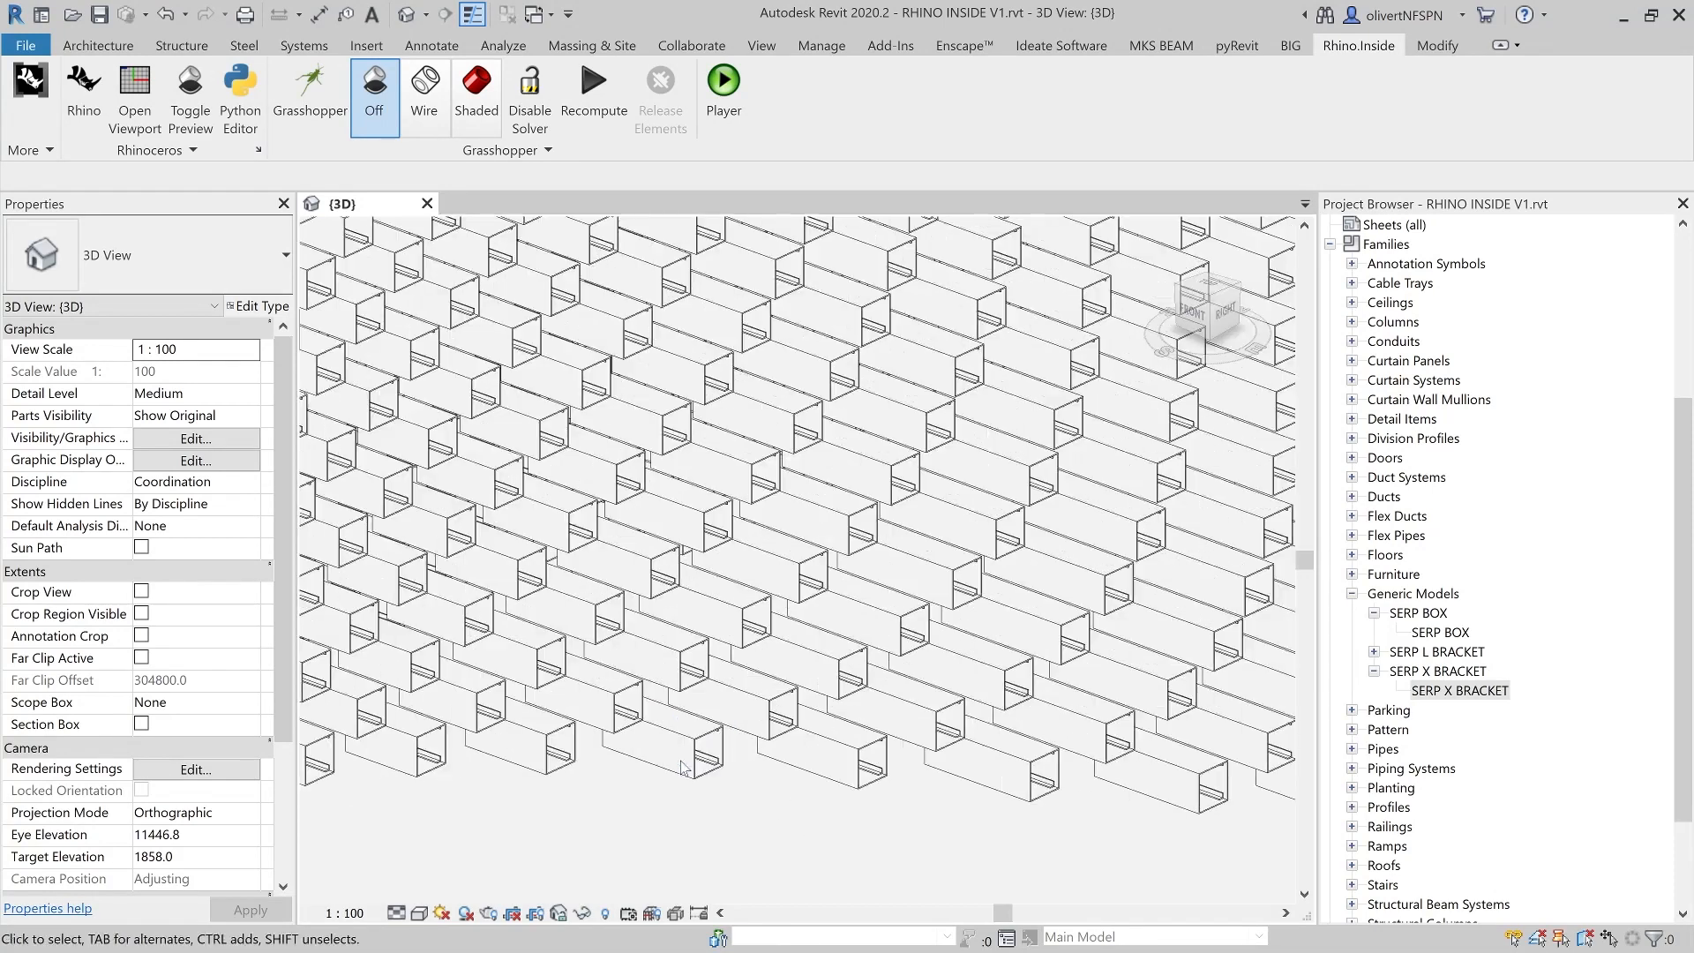
click(697, 761)
key(Escape)
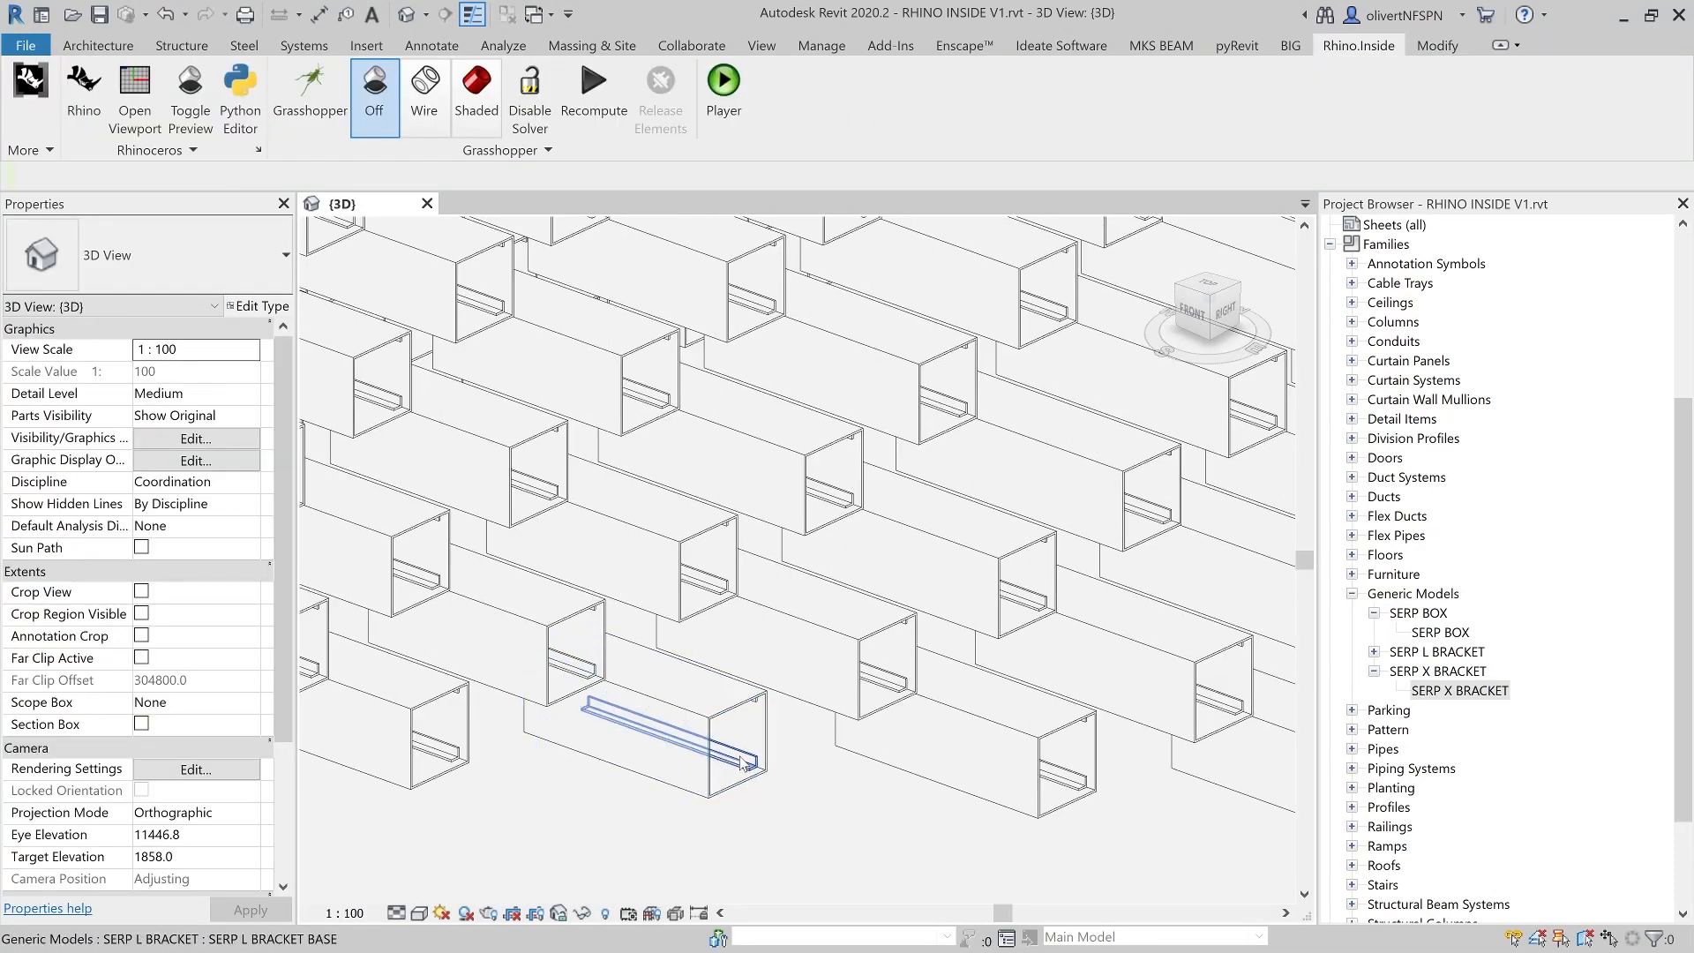
click(763, 736)
click(750, 734)
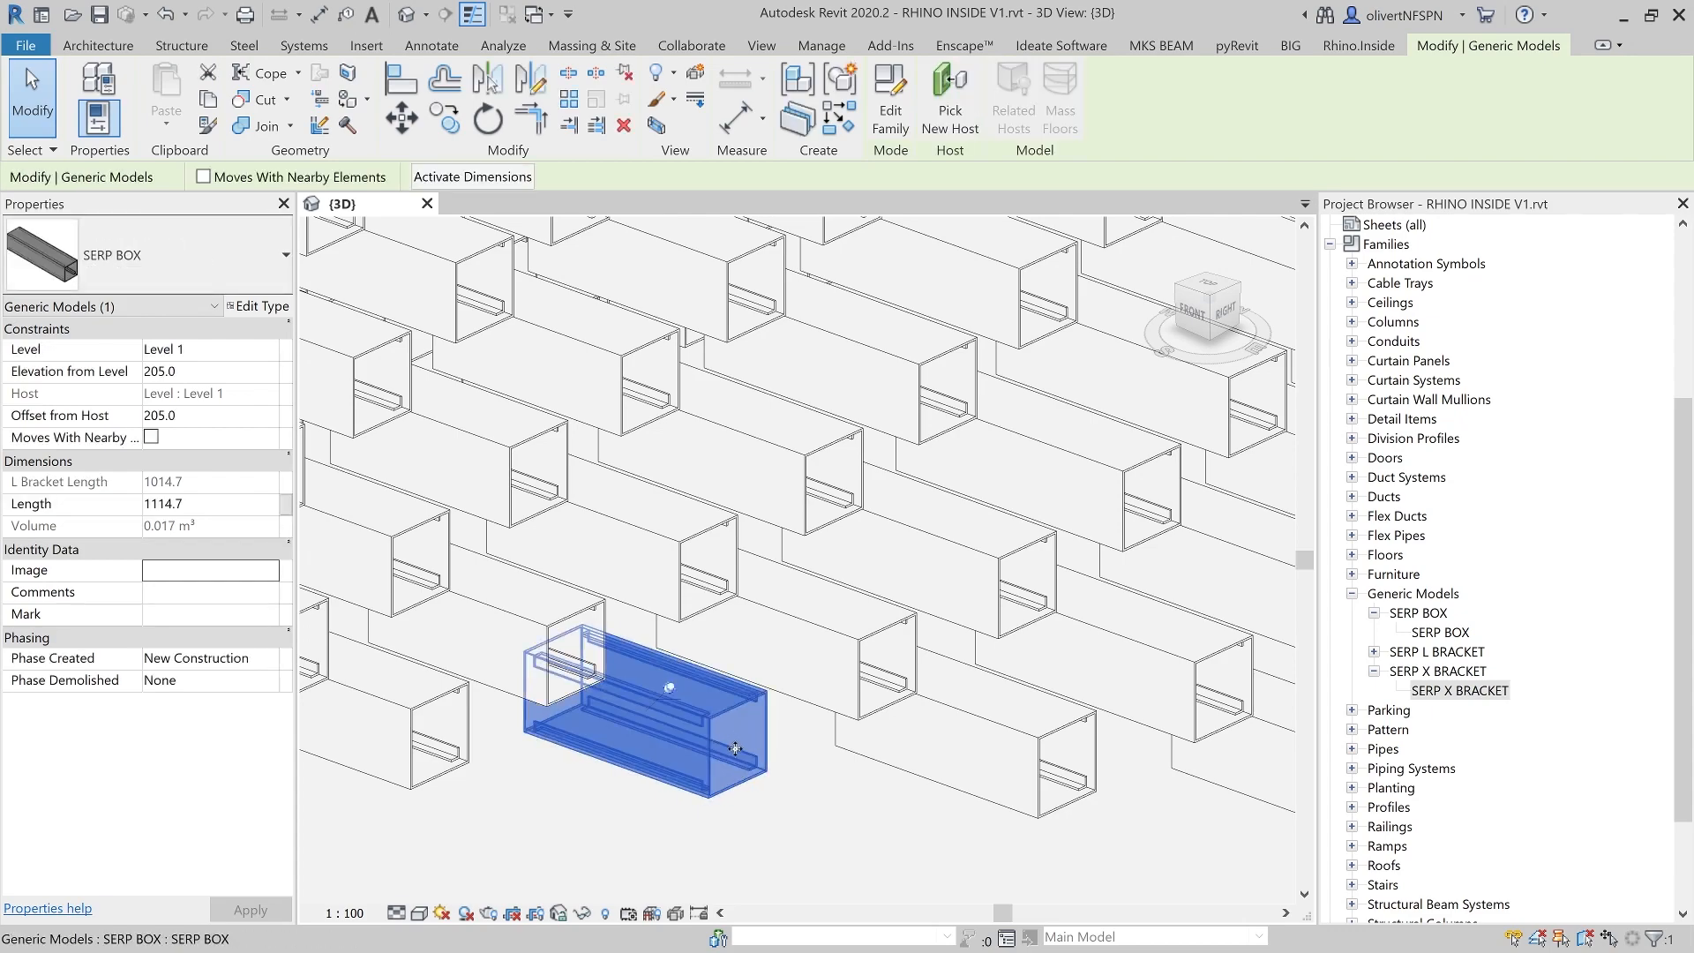
click(735, 748)
click(789, 798)
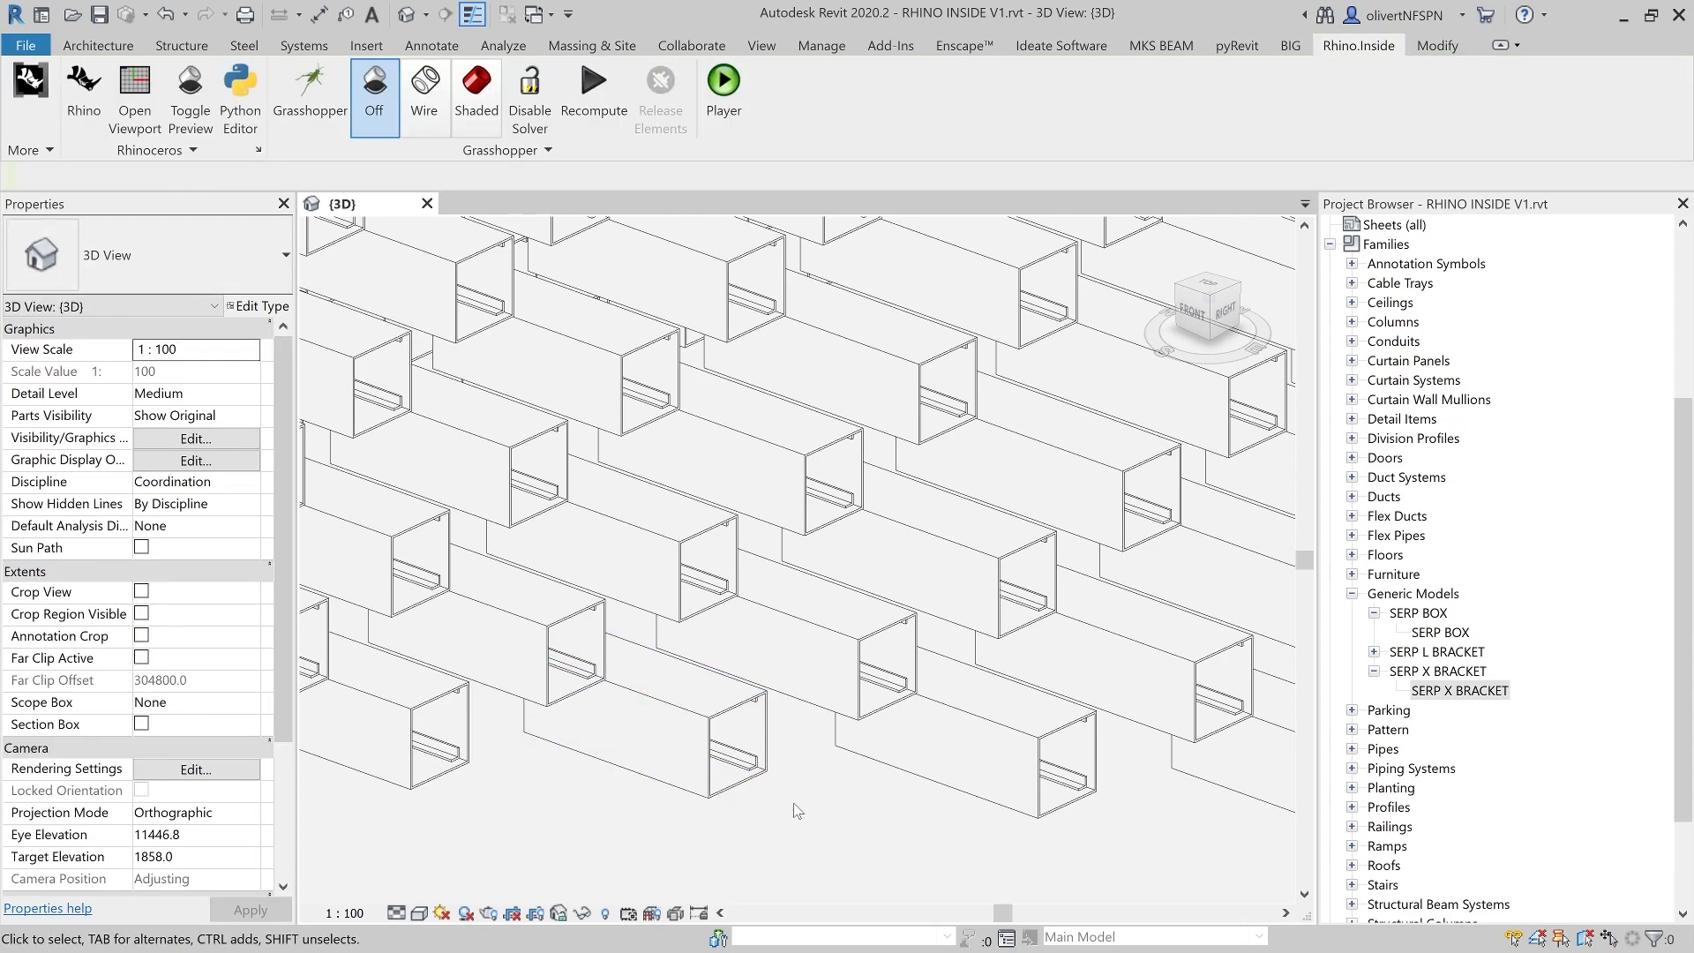
- Check the Length property of another SERP BOX along the wall's lower edge for comparison
scroll(797, 810, down, 5)
scroll(797, 811, down, 5)
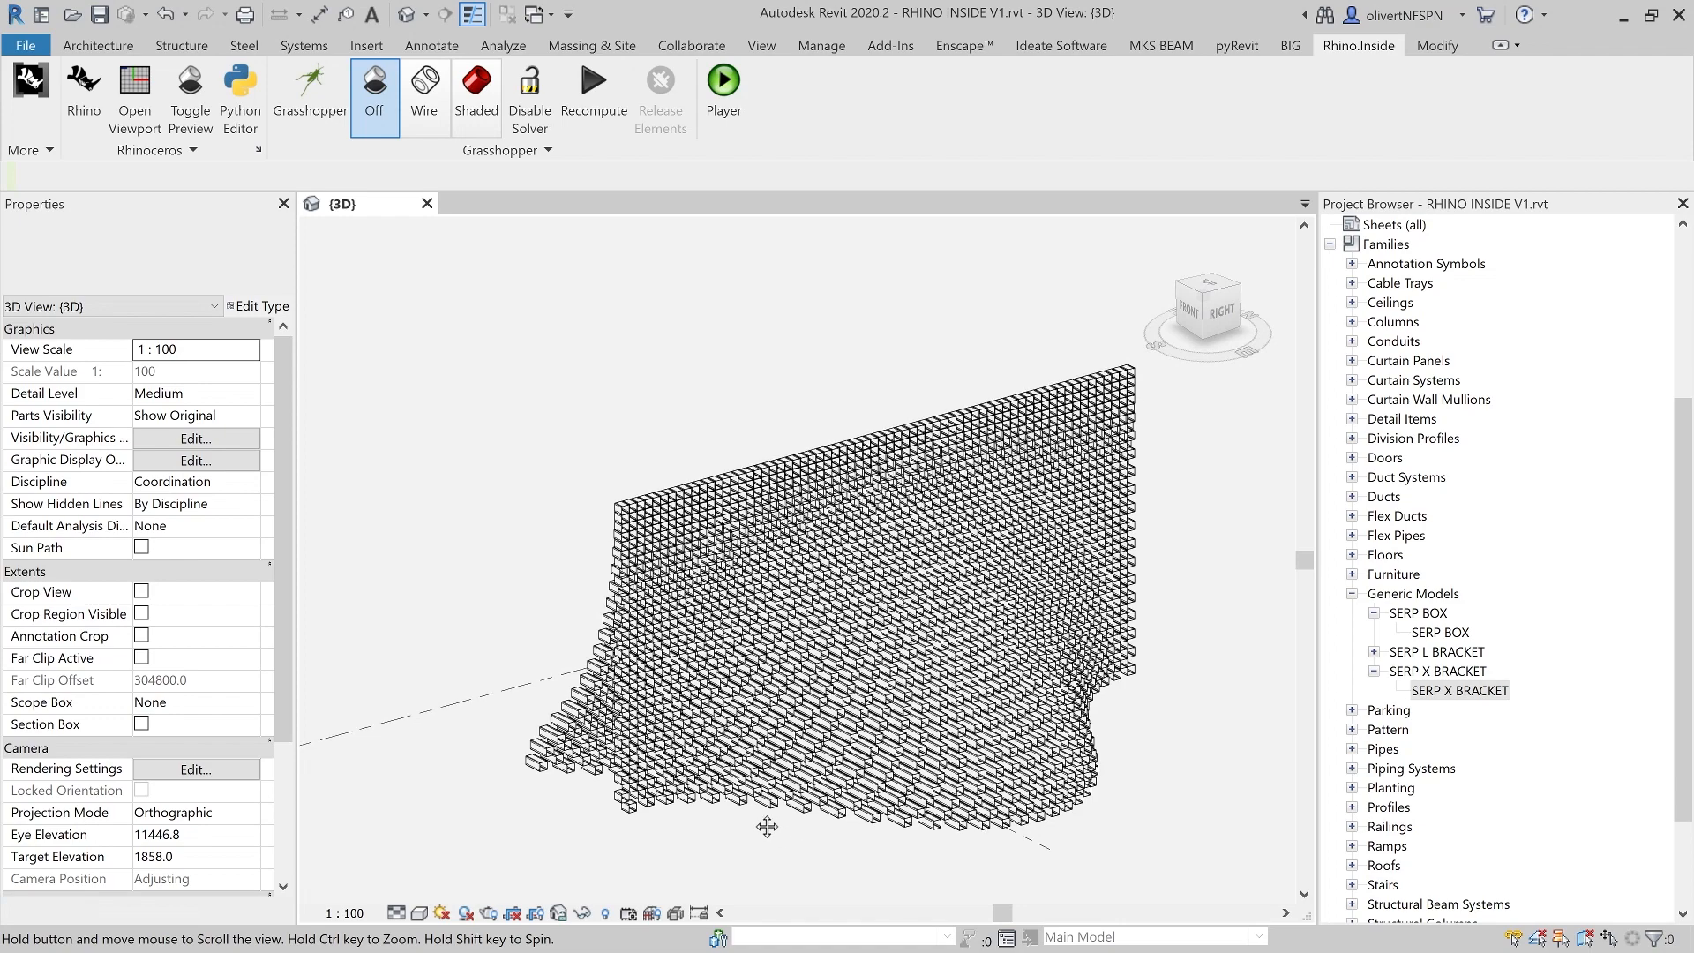
scroll(714, 811, up, 2)
click(729, 765)
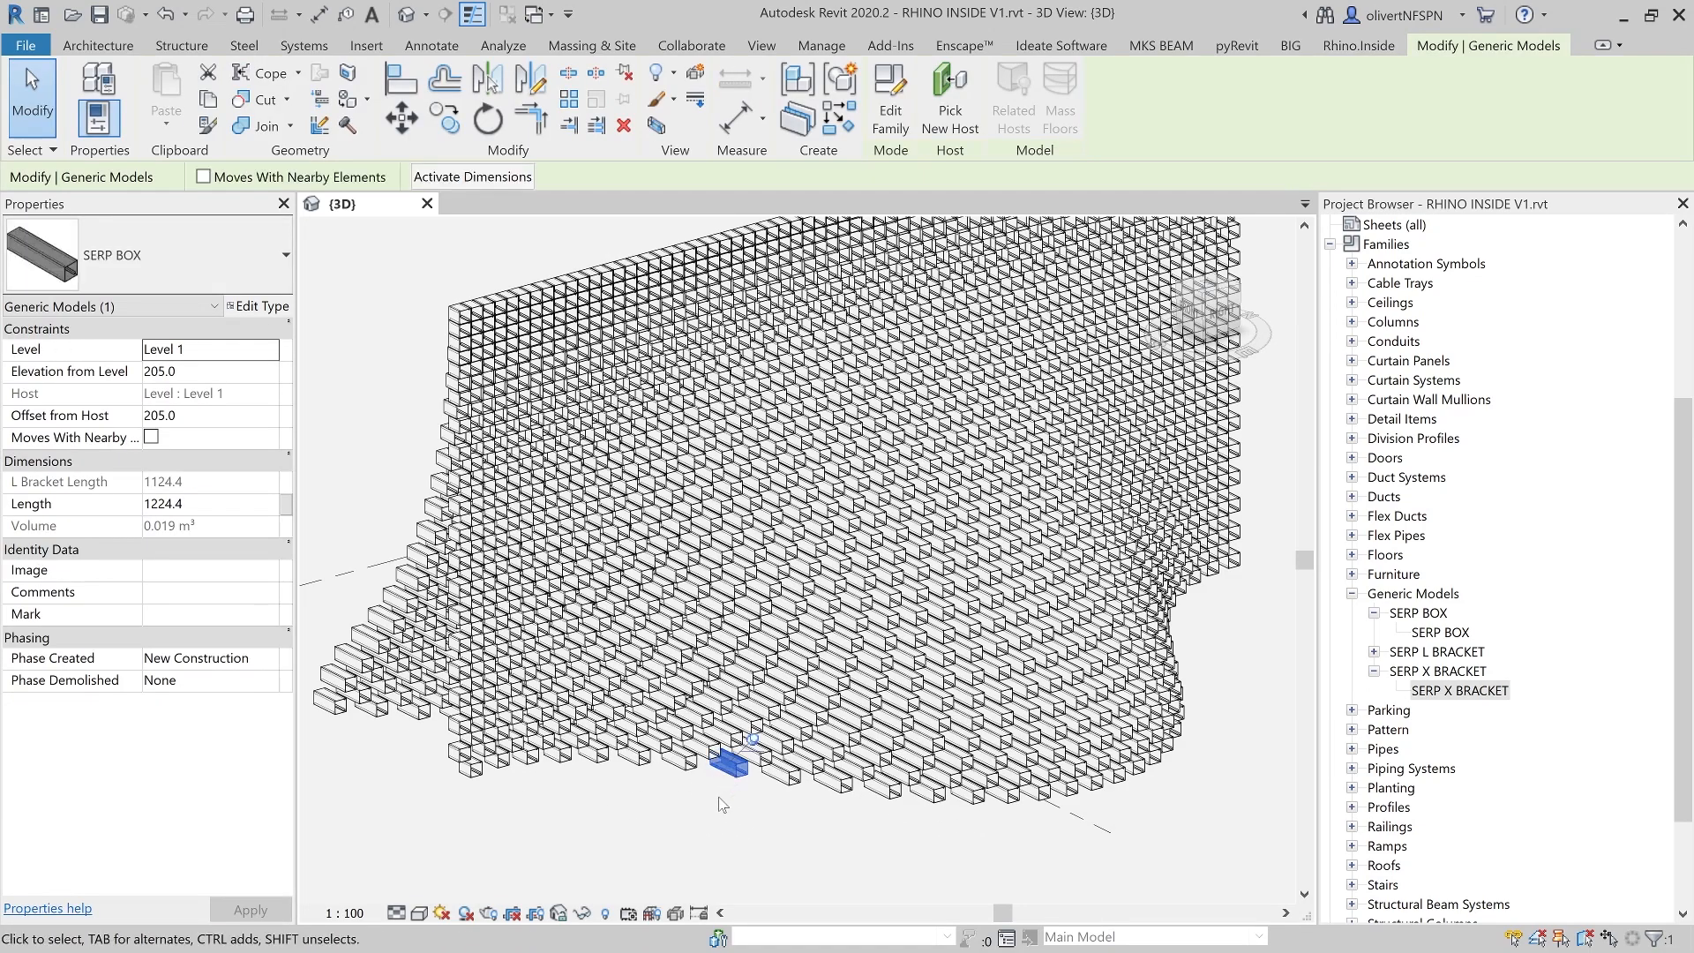
click(726, 817)
scroll(725, 812, down, 1)
shift+middle_drag(741, 821, 755, 822)
- Return to Grasshopper and lock the solver so edits do not trigger recomputation
click(309, 121)
scroll(1379, 472, down, 5)
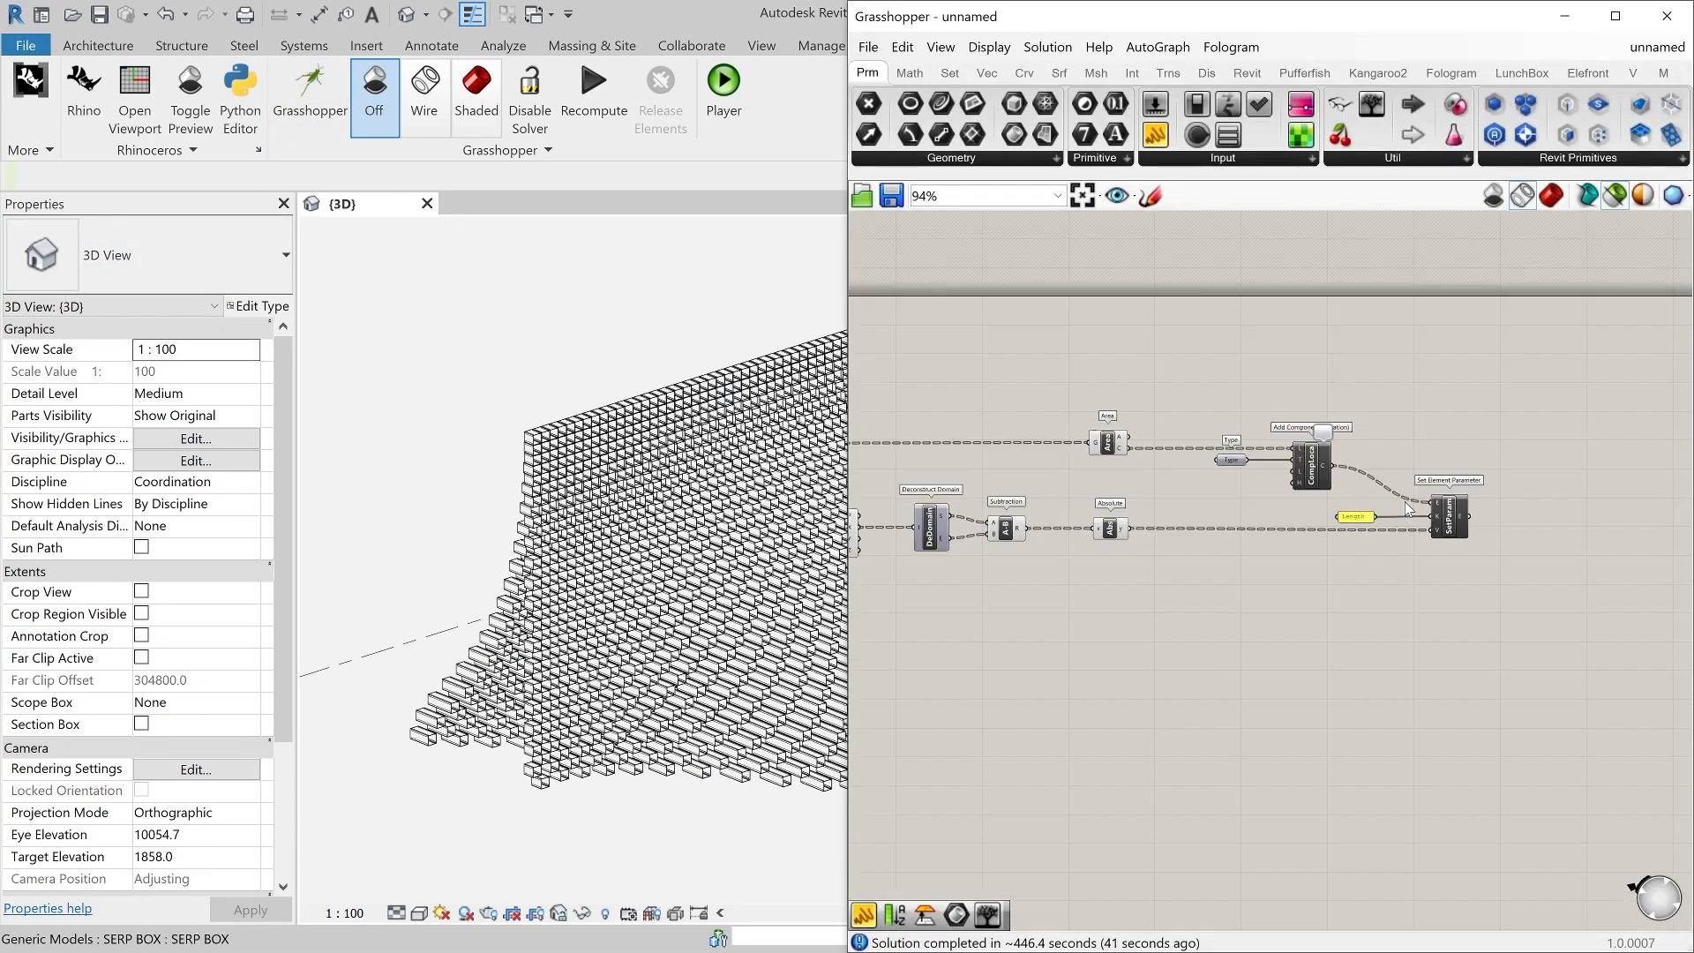
right_drag(1214, 562, 1359, 586)
right_drag(1150, 533, 1152, 539)
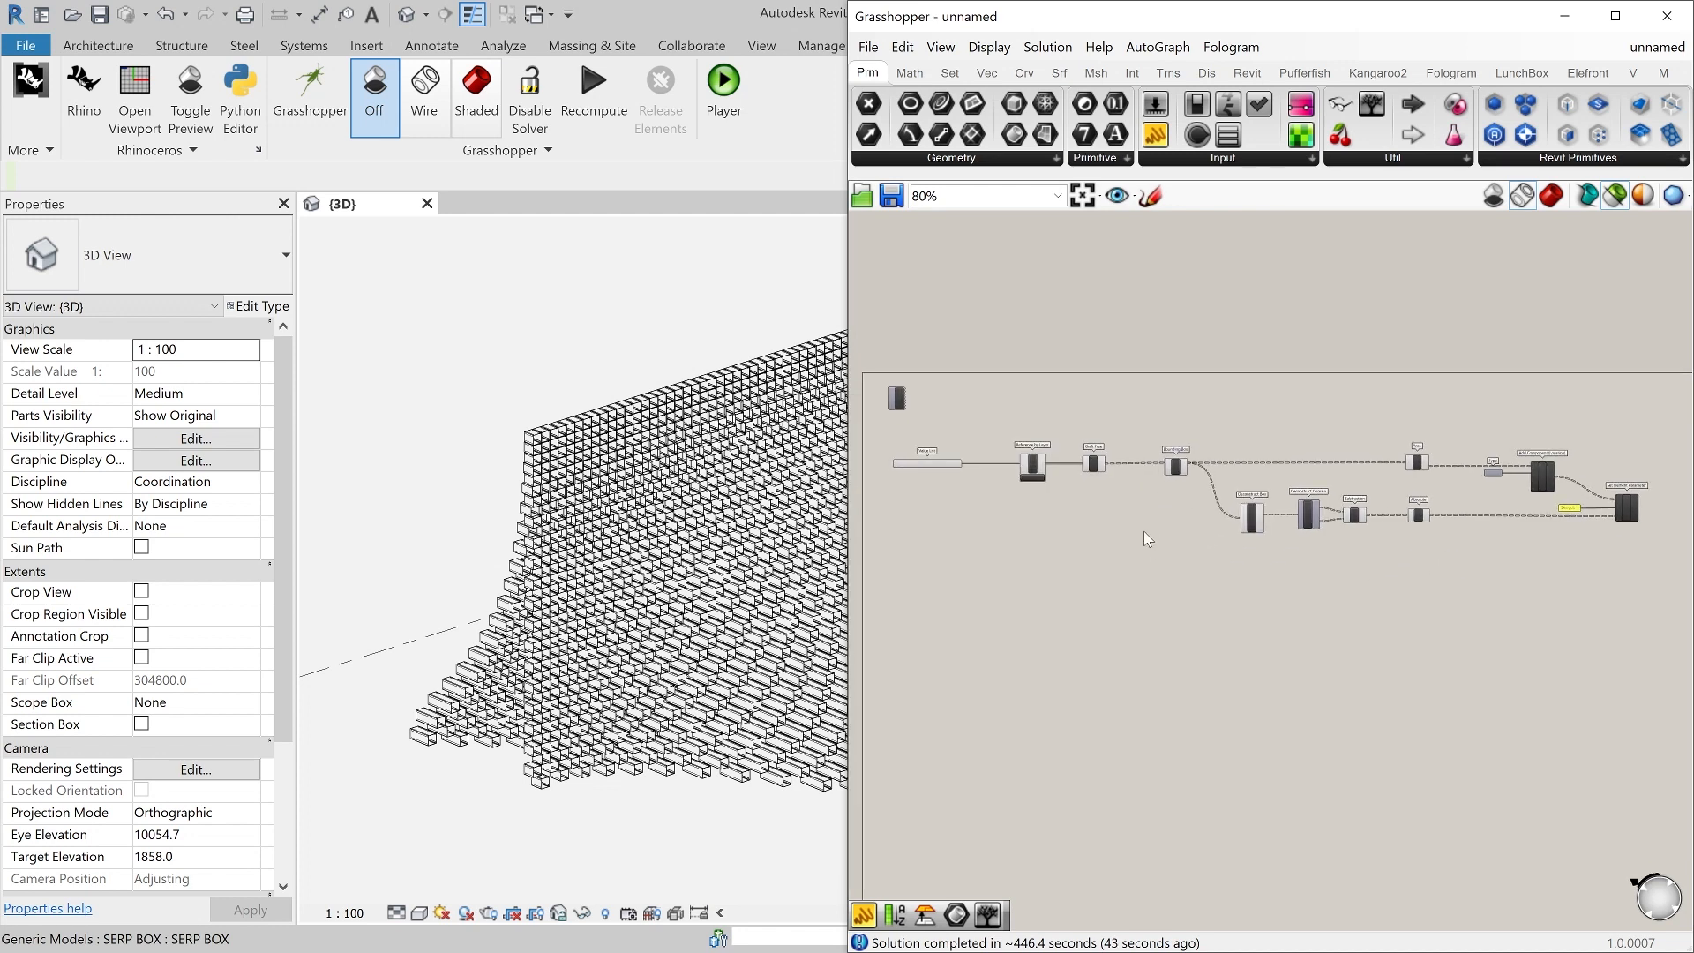
middle_click(1141, 532)
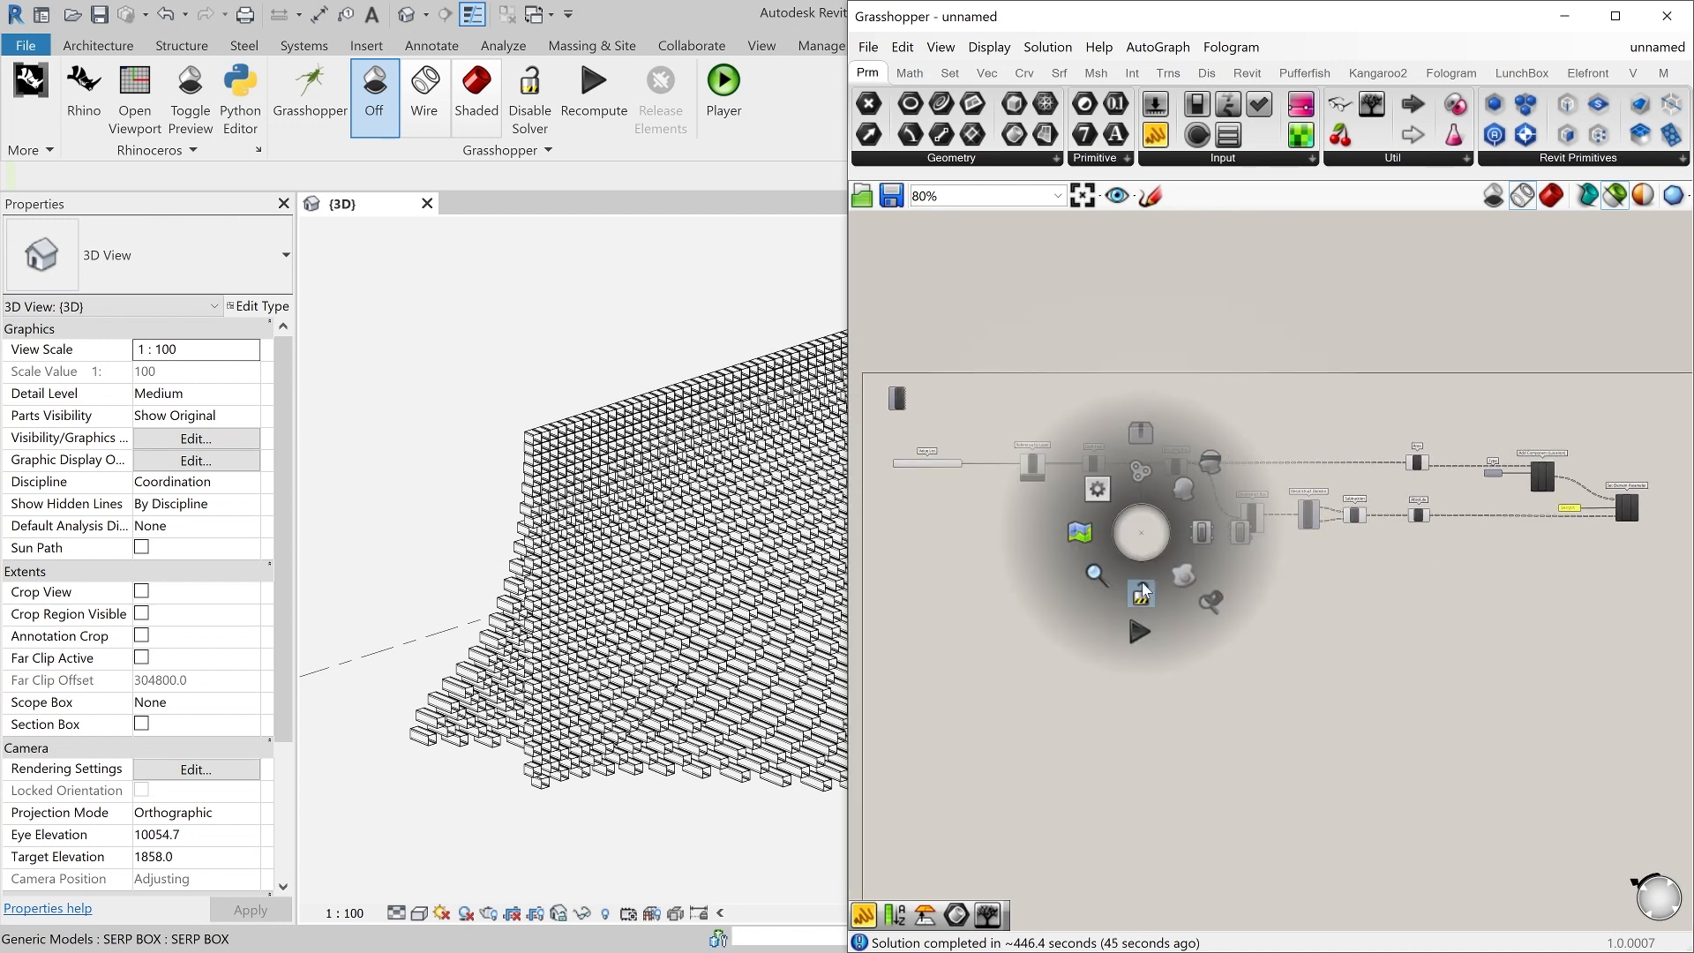
click(1127, 607)
- Duplicate the whole box definition, from Value List to Set Element Parameter, and place the copy directly below the original
drag(1642, 586, 924, 433)
key(ctrl+c)
key(ctrl+v)
drag(1040, 474, 1041, 630)
click(1029, 610)
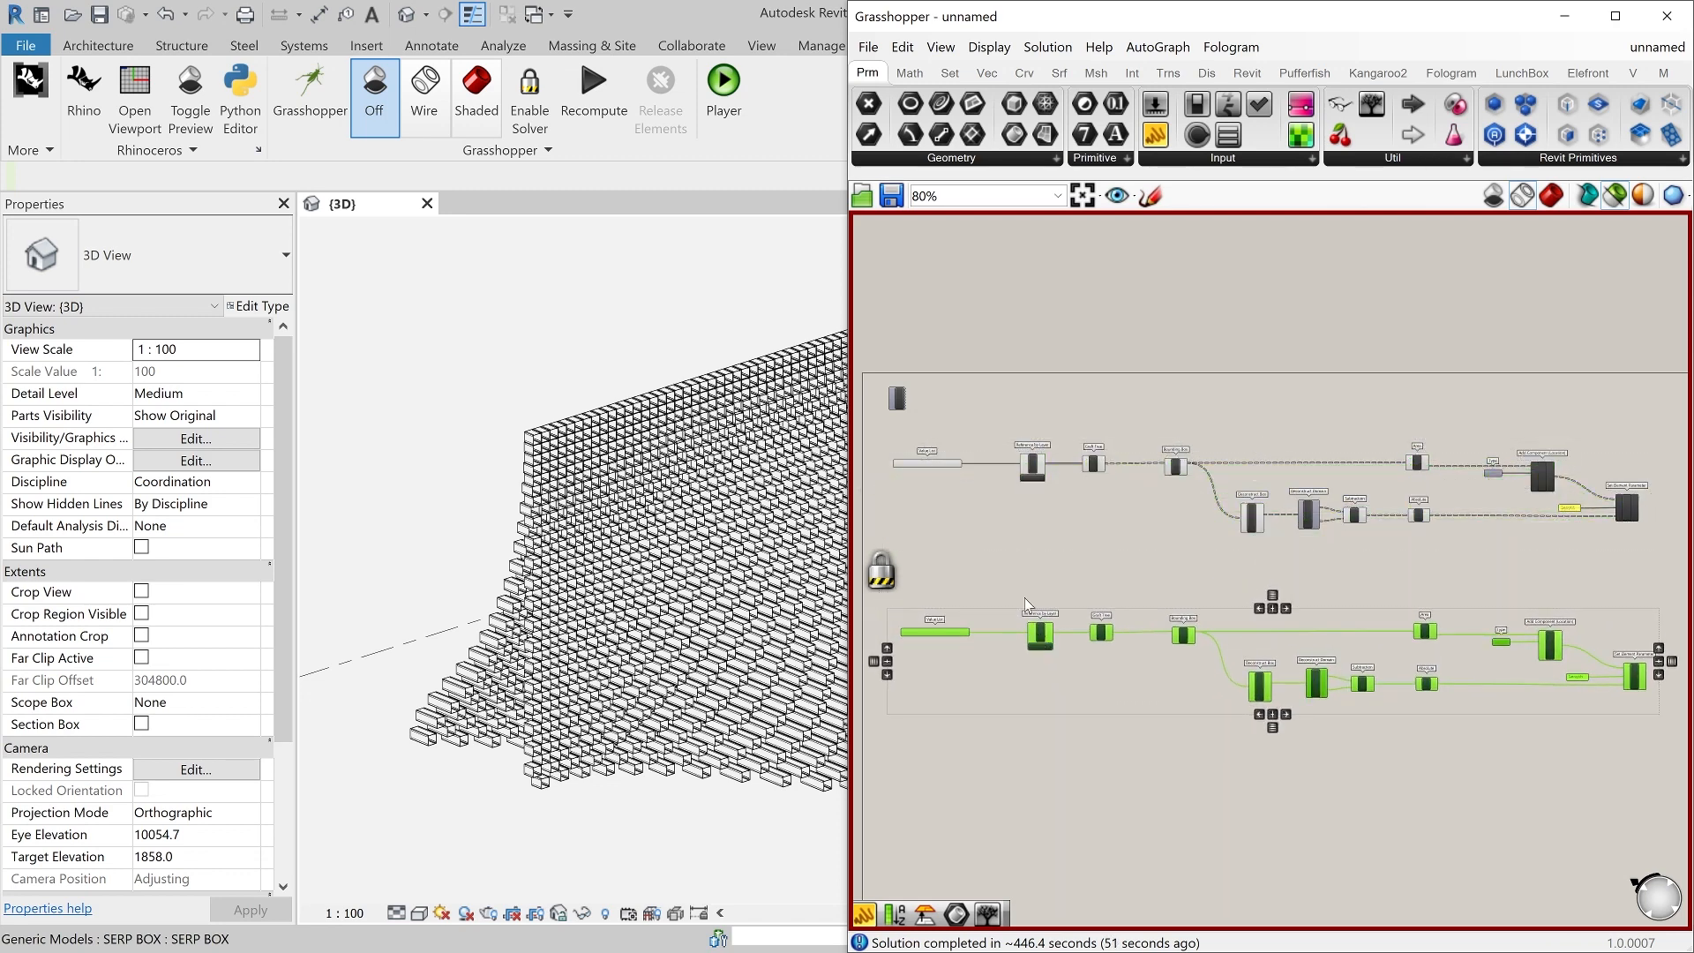
- Set the copied definition's layer Value List to Brackets
scroll(962, 627, up, 5)
click(968, 623)
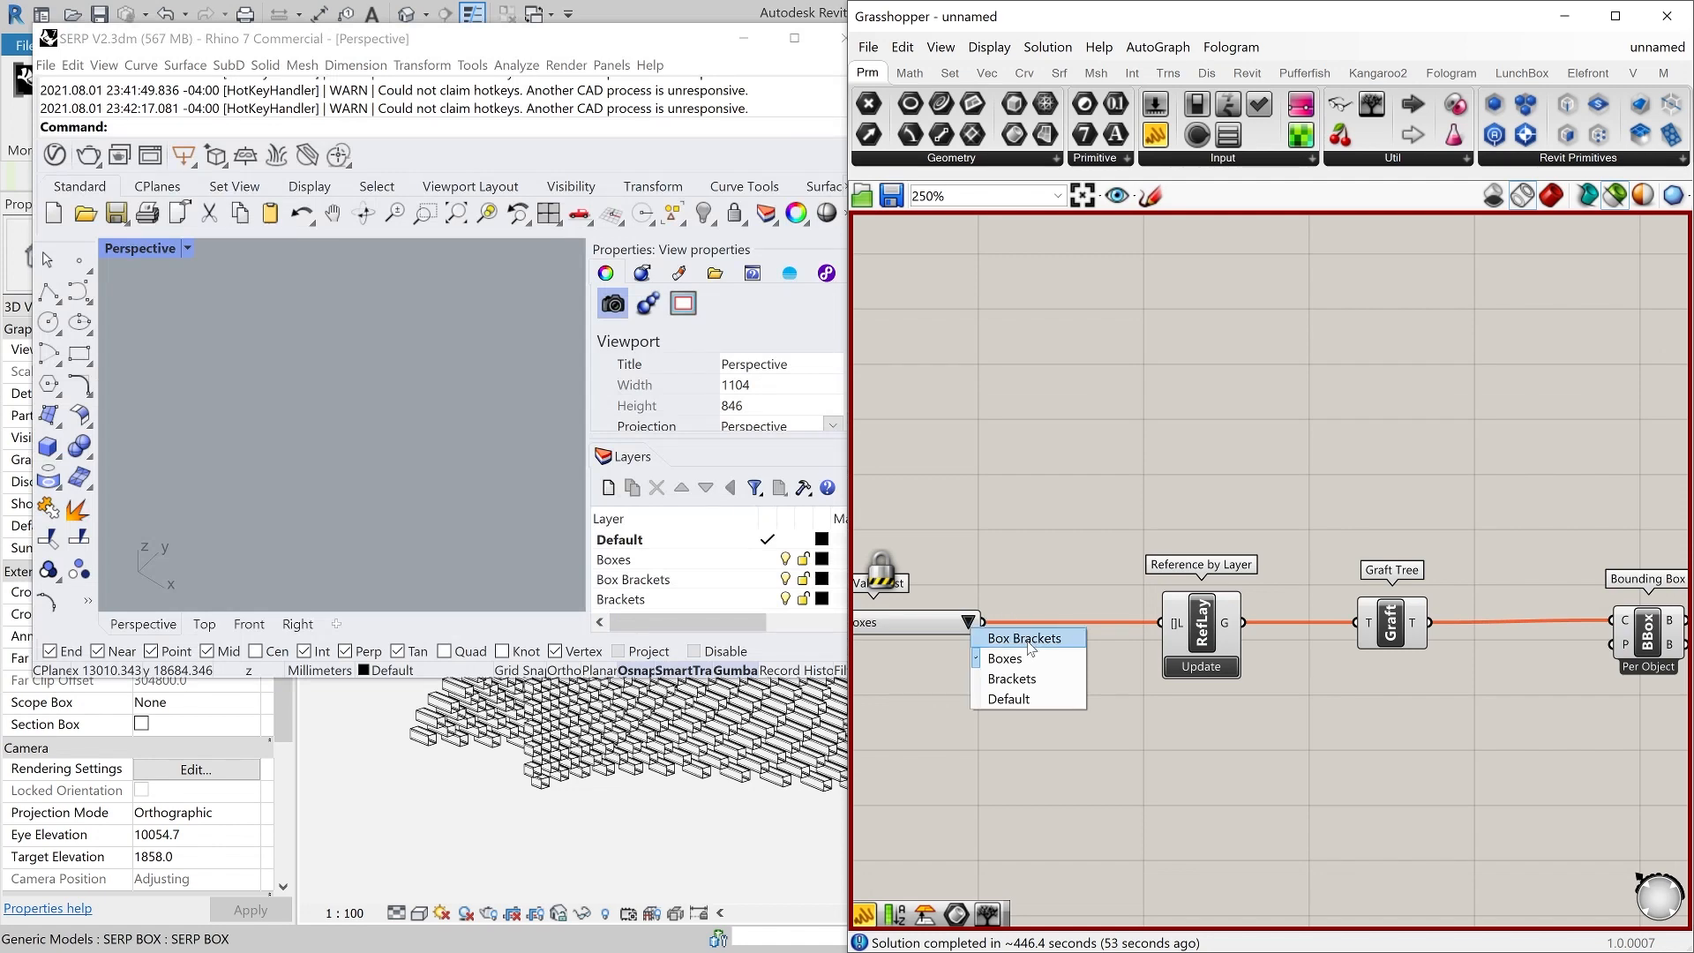
click(1023, 680)
scroll(1068, 507, down, 4)
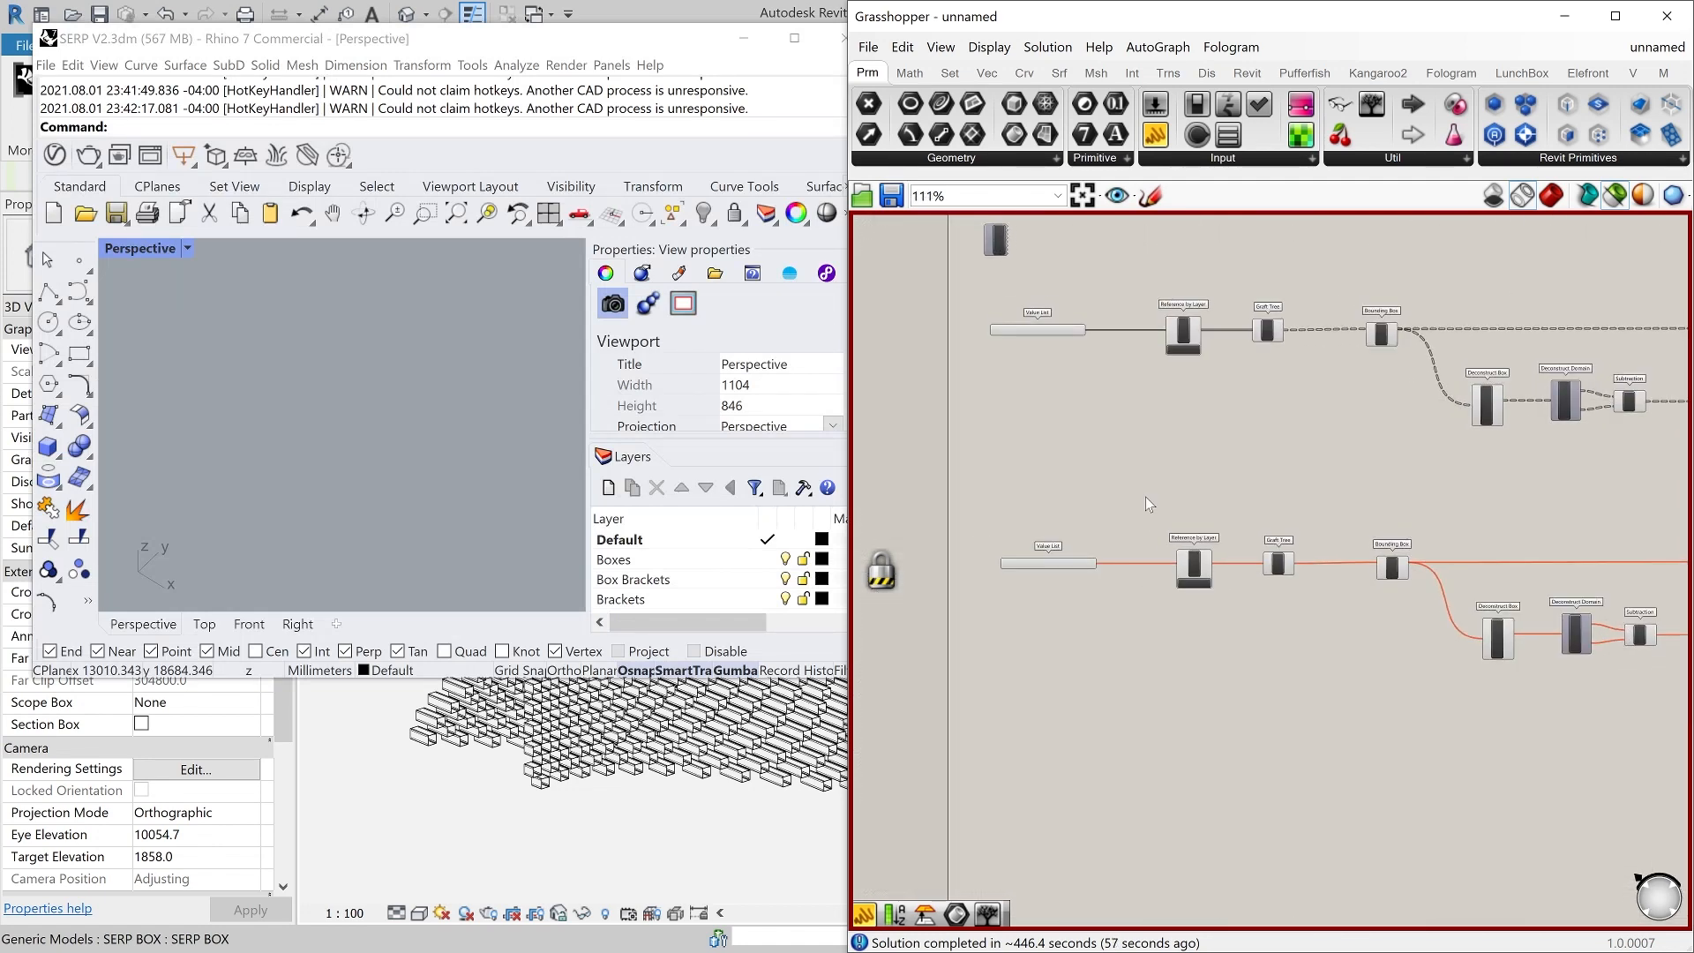
scroll(1145, 496, down, 2)
right_drag(1145, 496, 1048, 476)
scroll(1045, 492, down, 1)
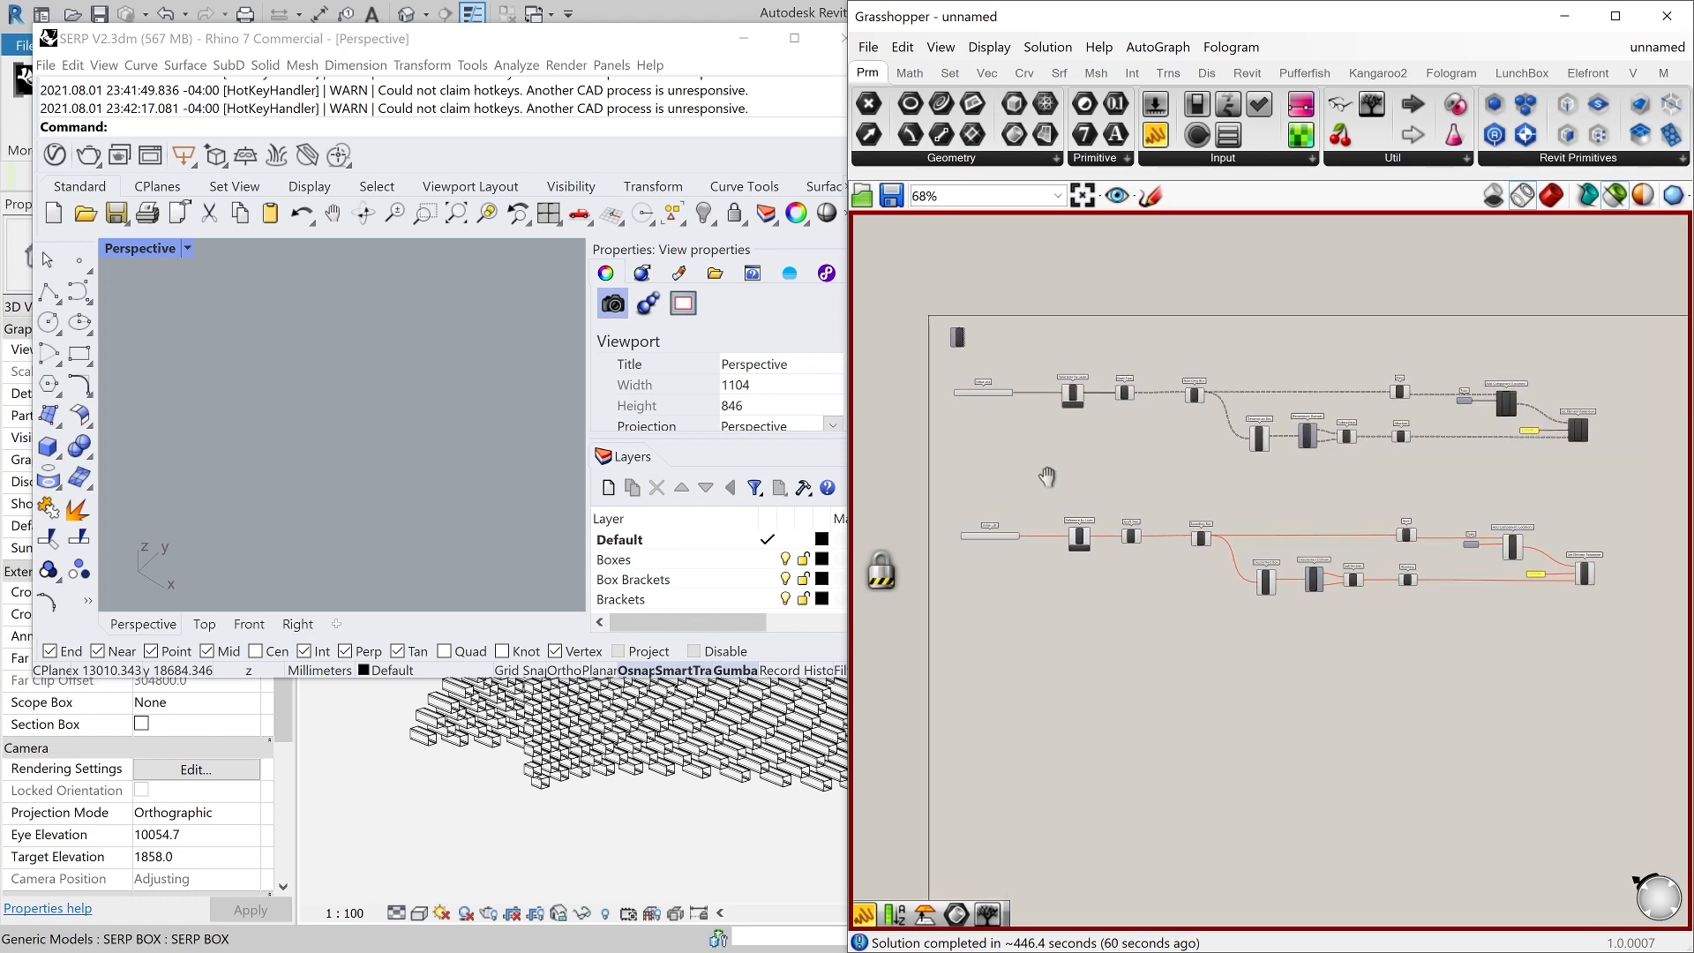
right_drag(1050, 489, 1045, 483)
- Minimize the Rhino window to reveal the Revit 3D view beside Grasshopper
click(700, 46)
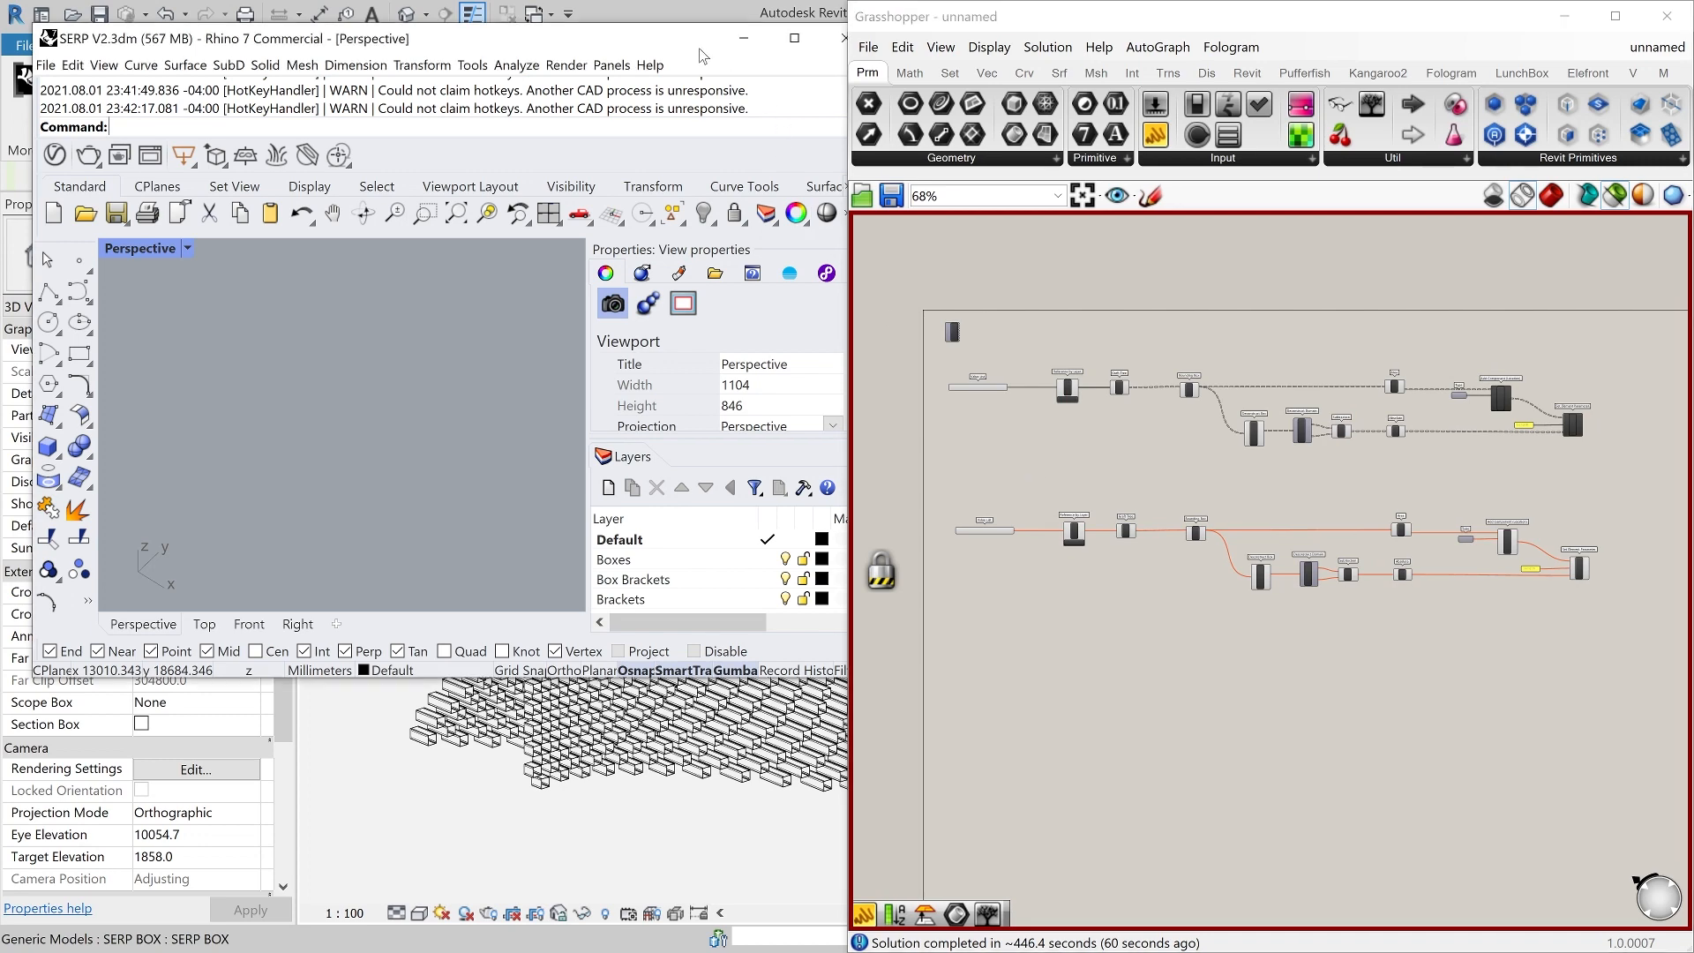
click(744, 46)
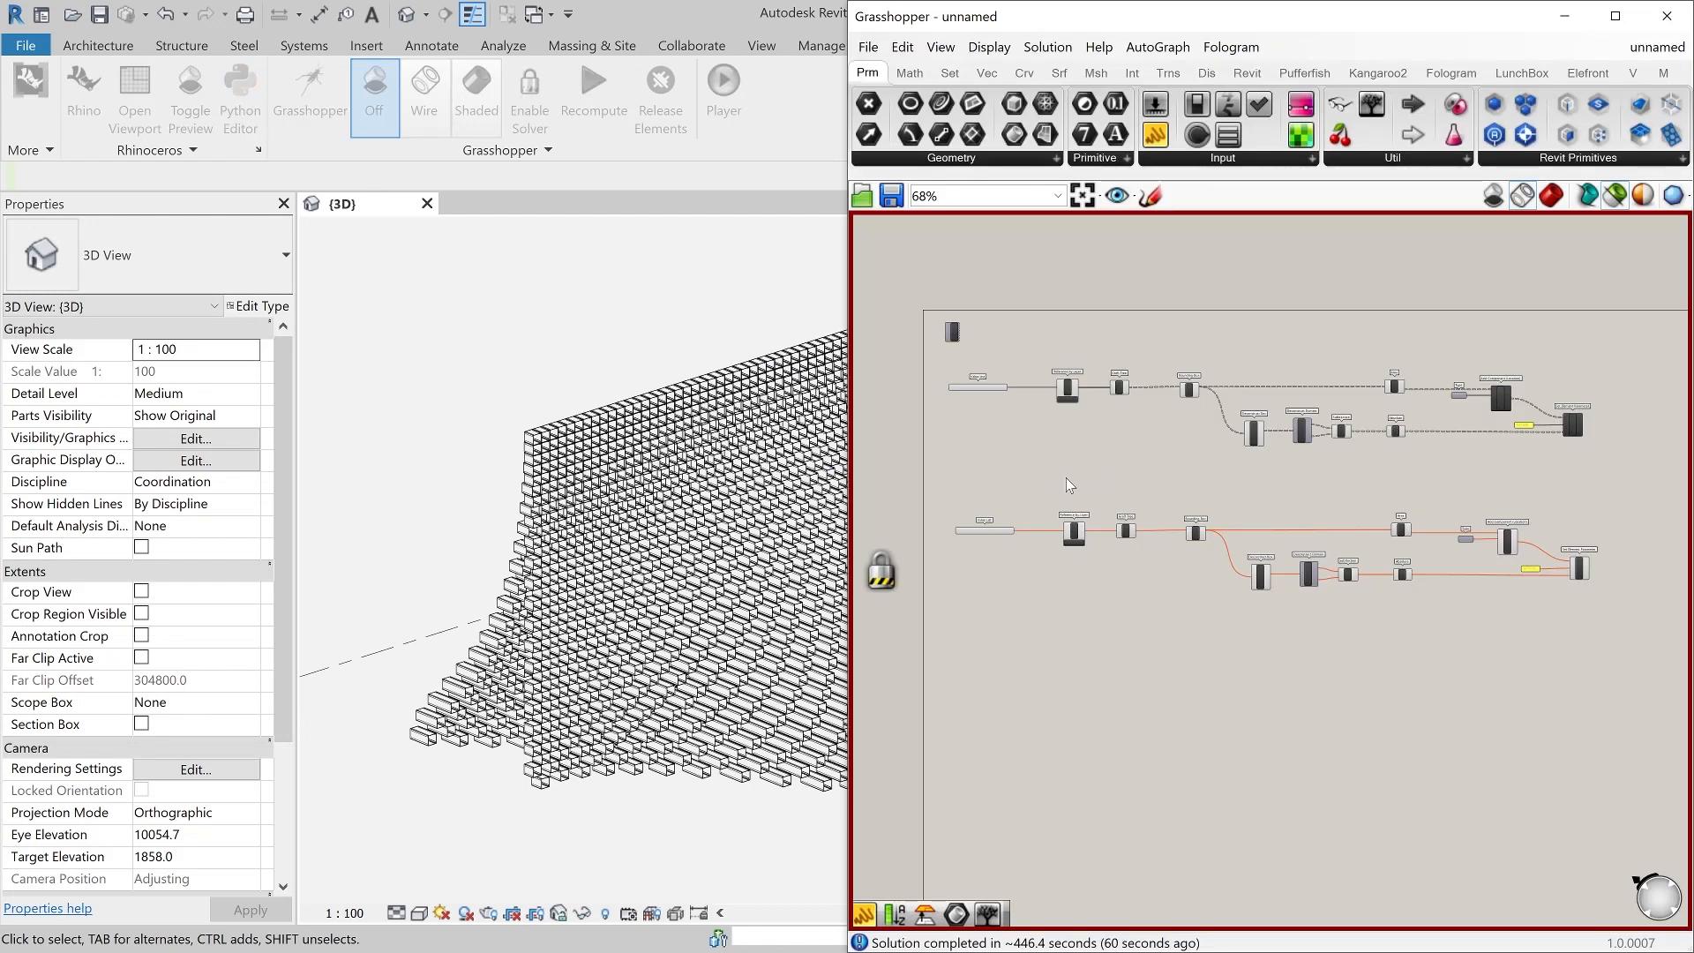
right_drag(1093, 469, 1133, 472)
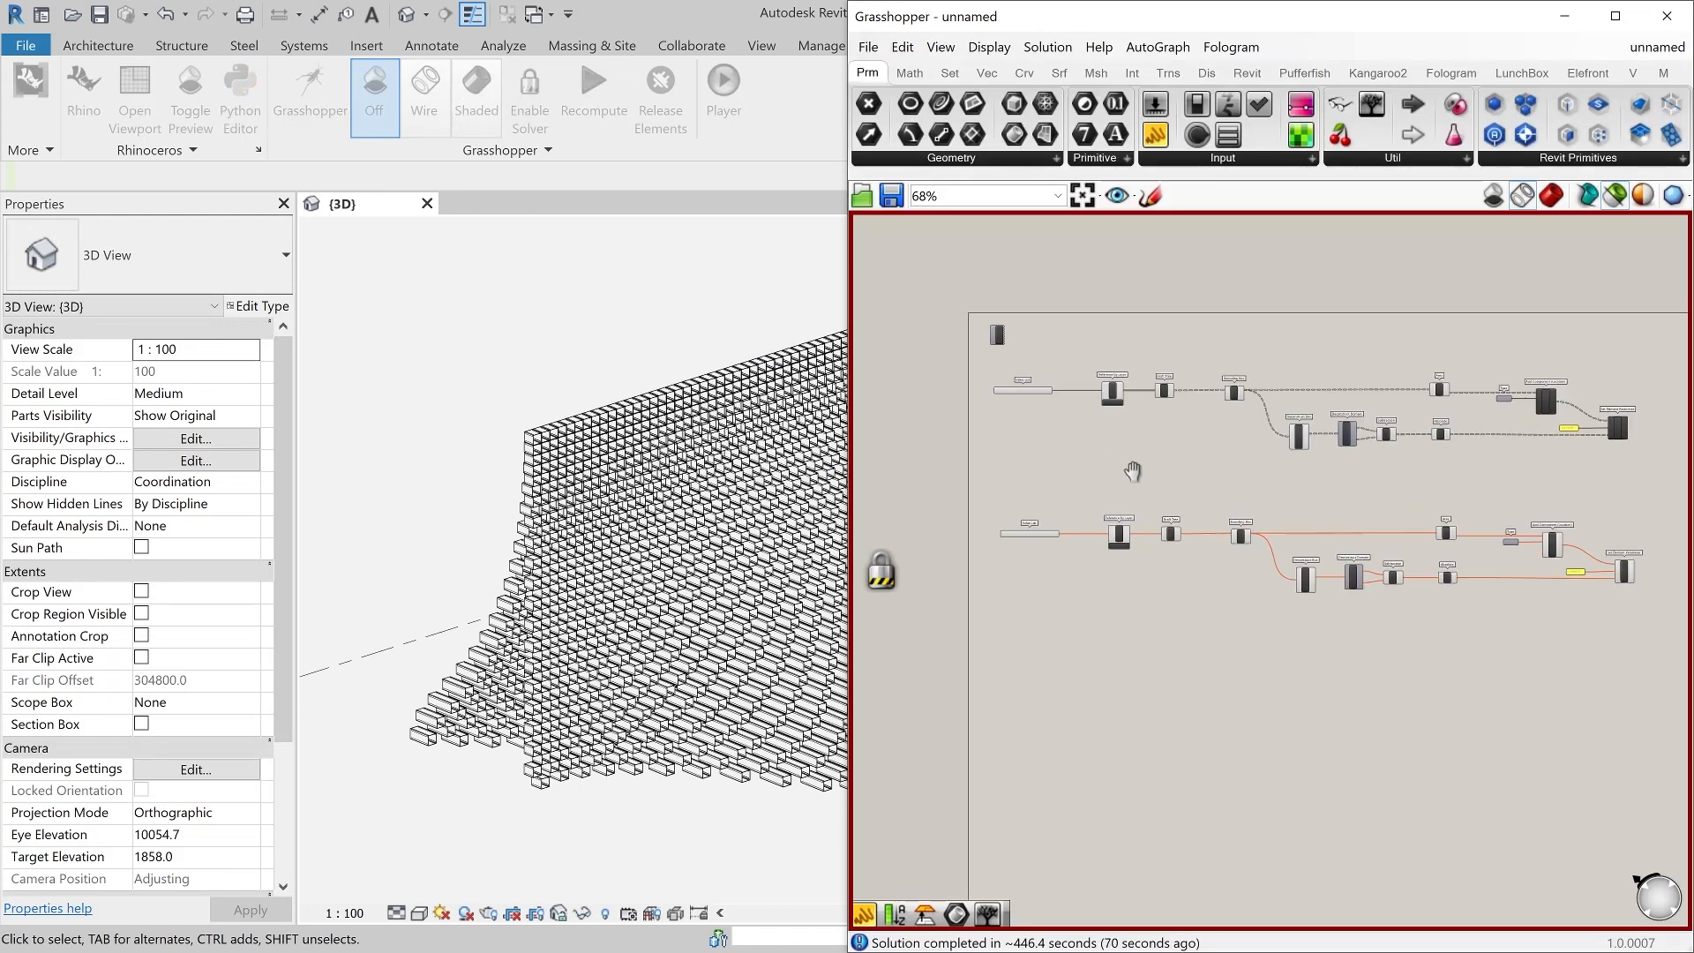
middle_click(1095, 475)
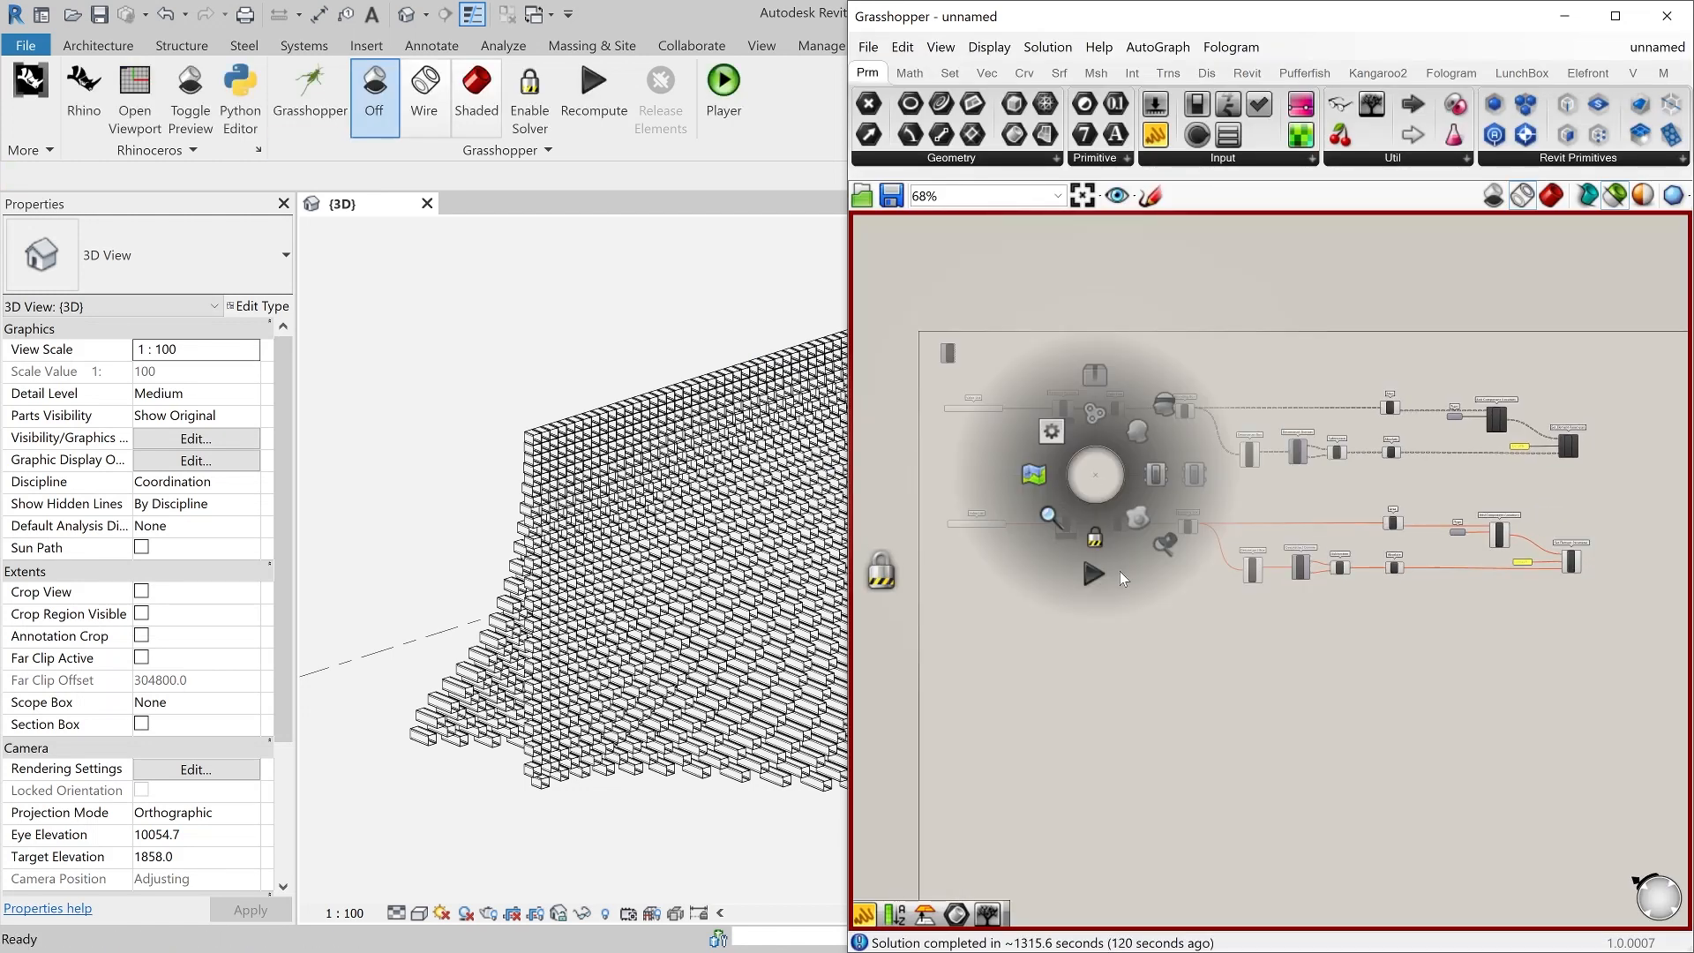
click(1132, 648)
right_drag(1114, 484, 1100, 468)
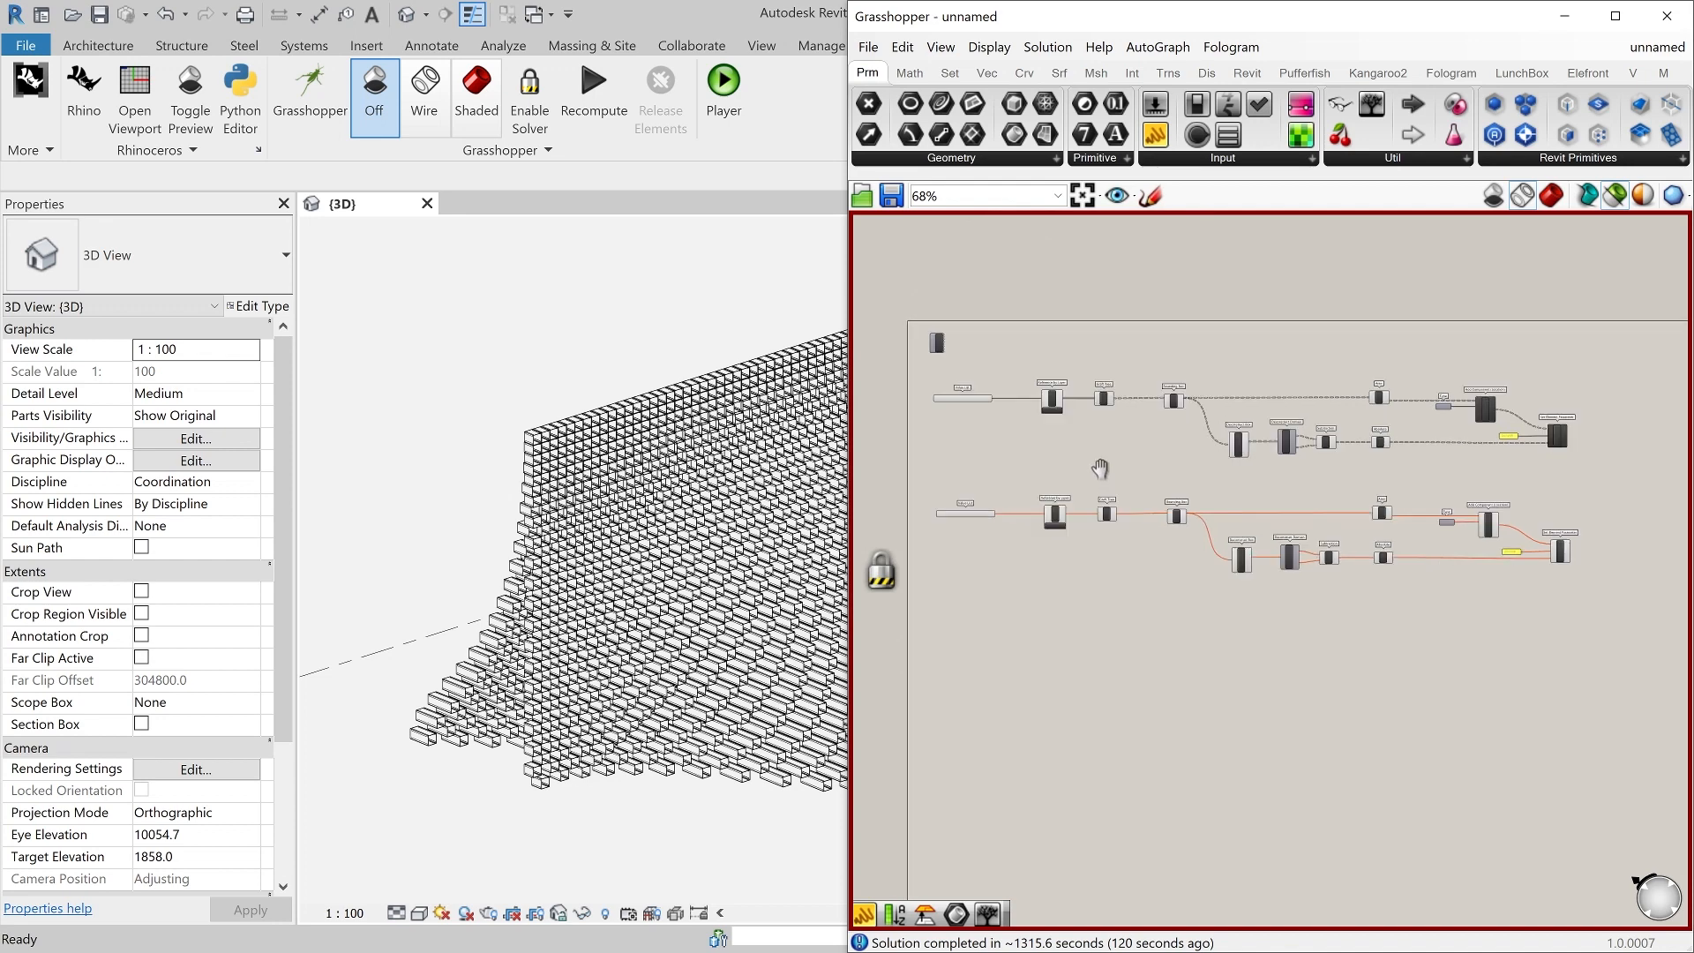
- Set the Type parameter of the copied bracket definition to the SERP X BRACKET generic model type
scroll(955, 495, up, 5)
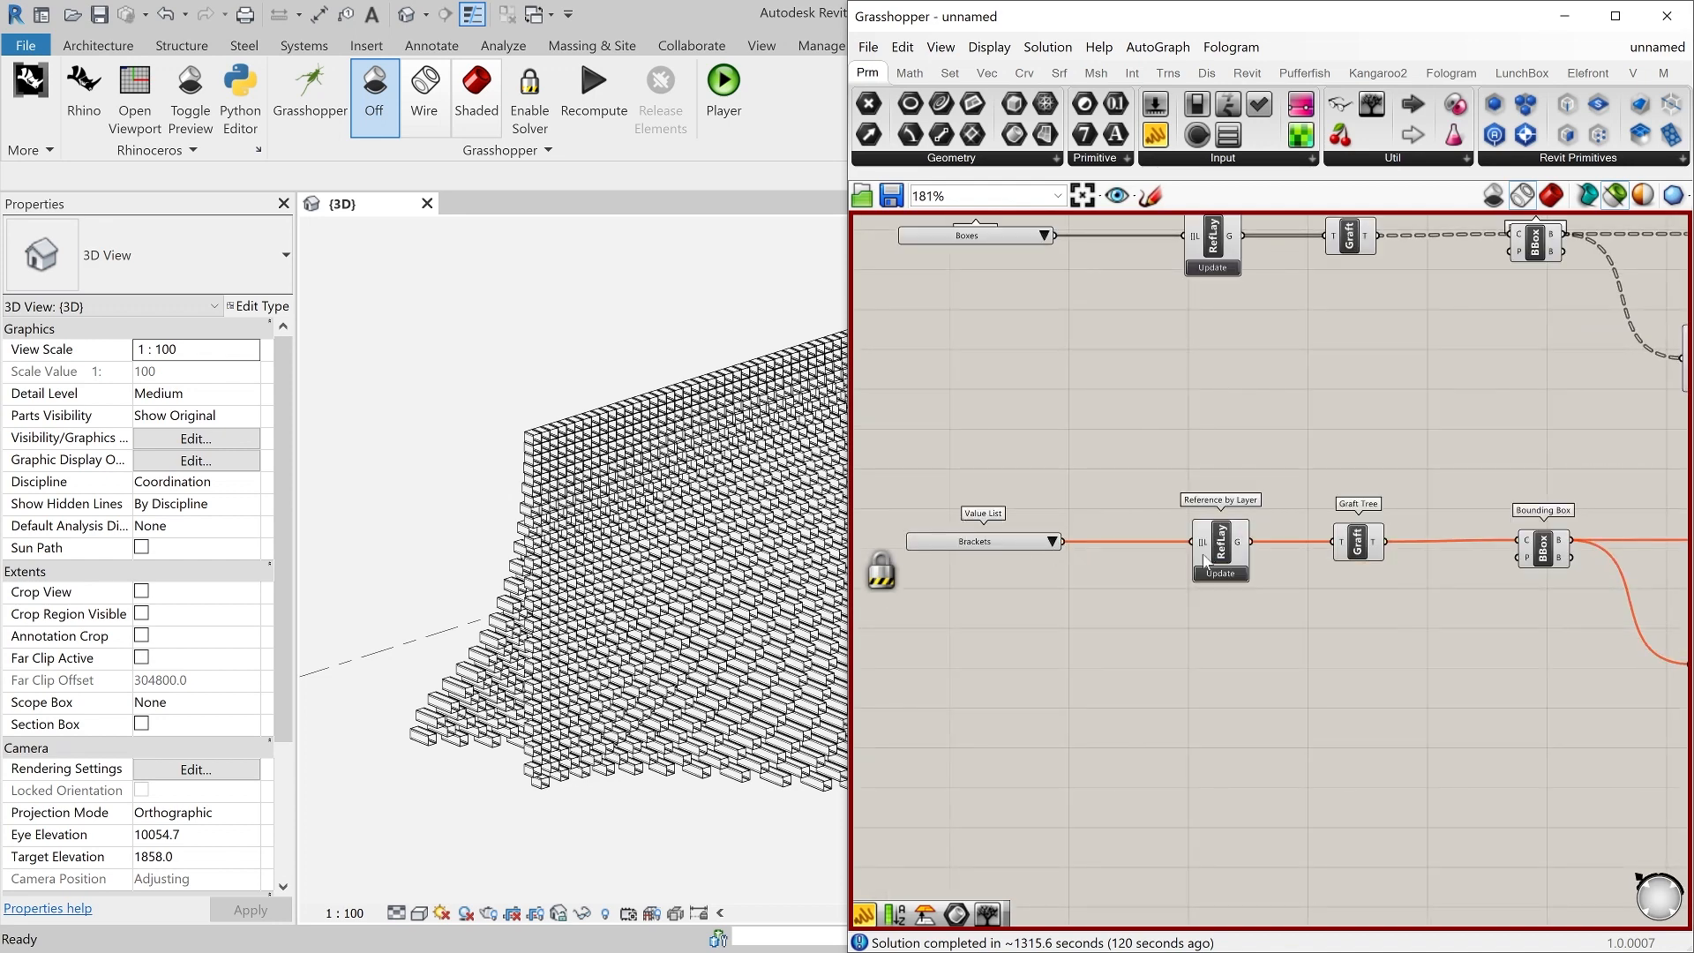
scroll(1341, 529, down, 2)
right_drag(1341, 530, 935, 511)
right_drag(1540, 454, 1110, 443)
scroll(1145, 510, up, 5)
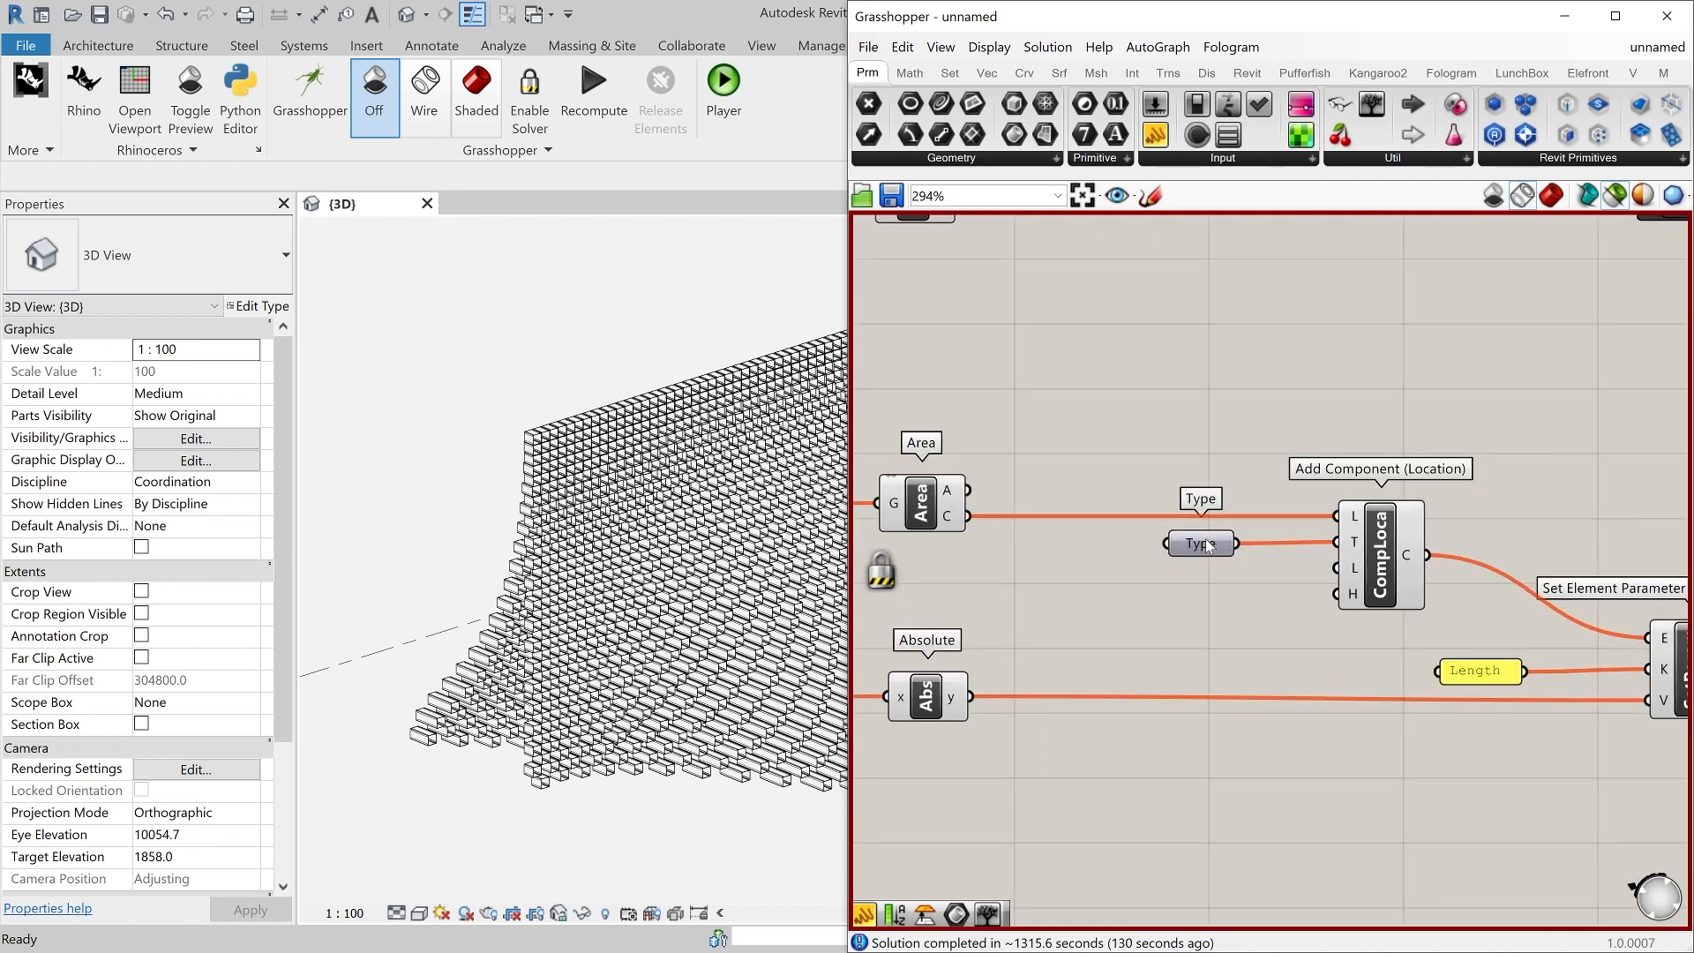
right_click(1205, 547)
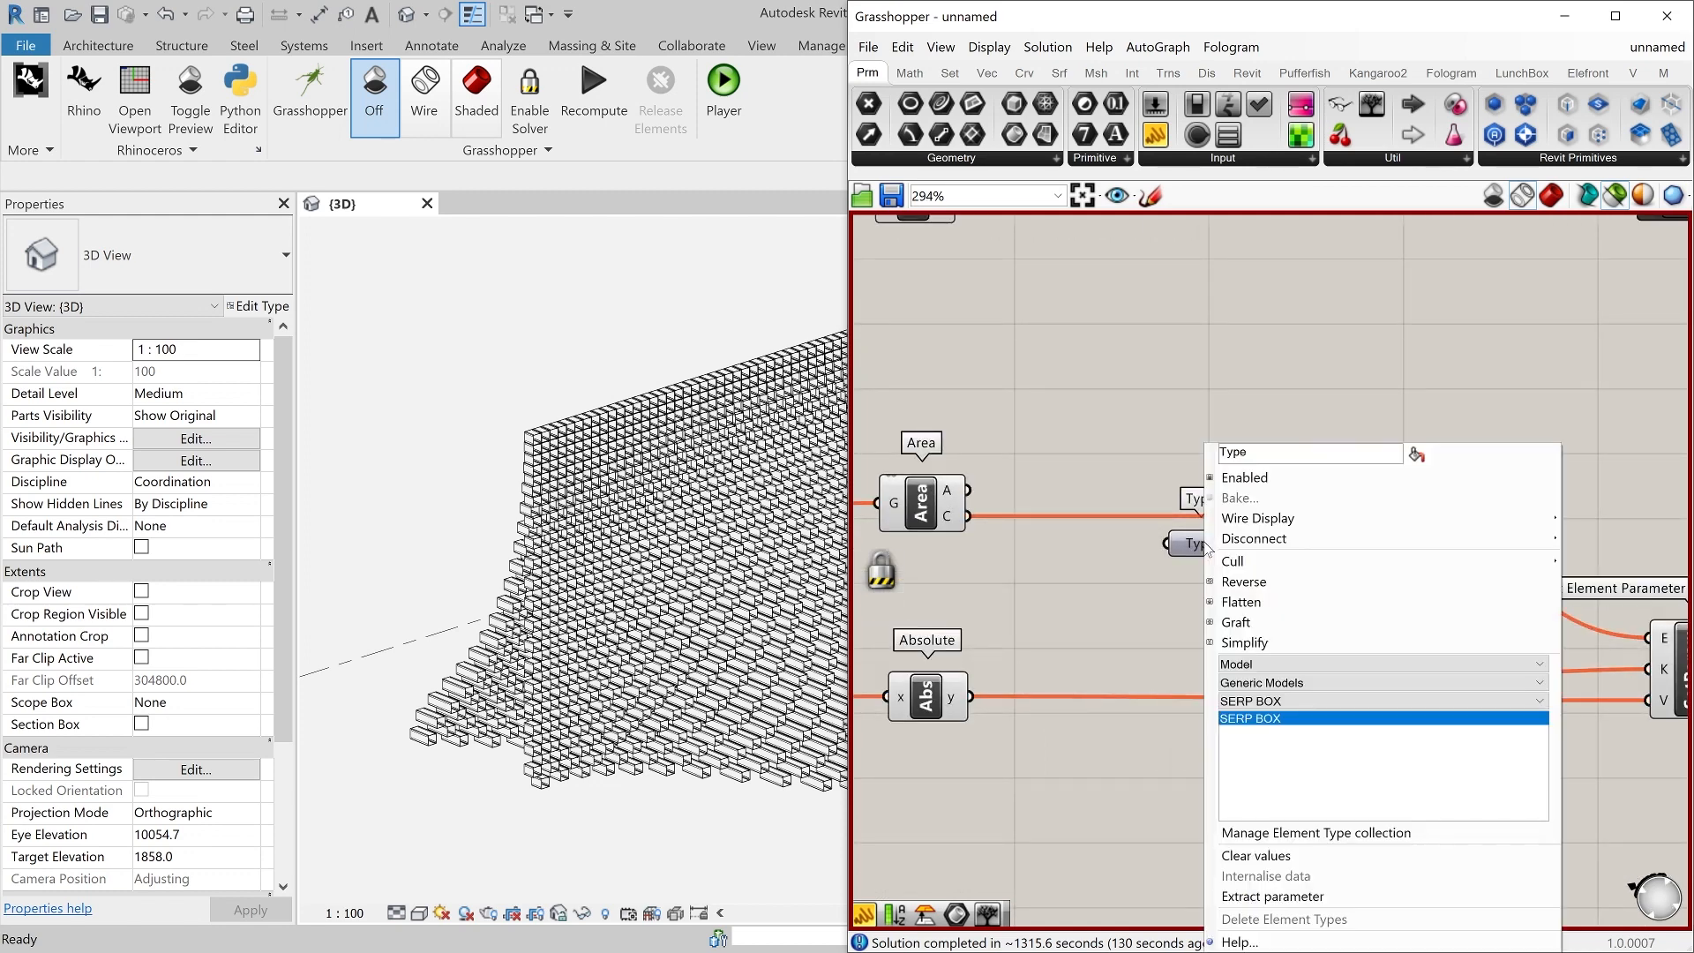
click(1300, 701)
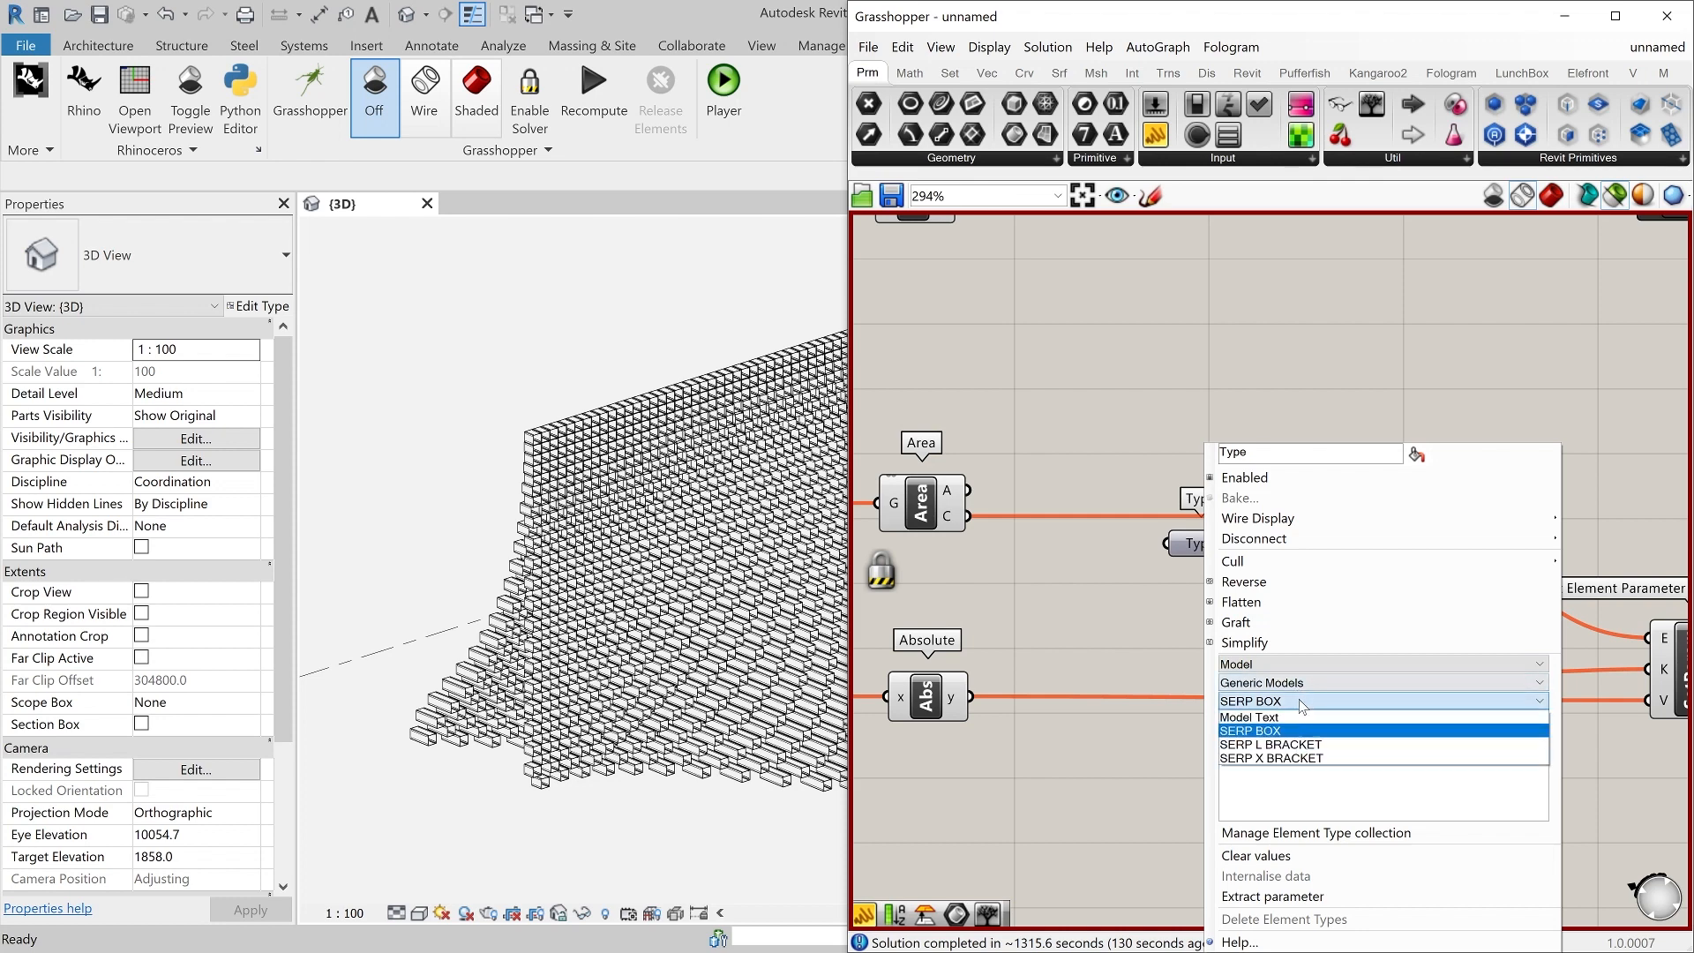
click(1284, 759)
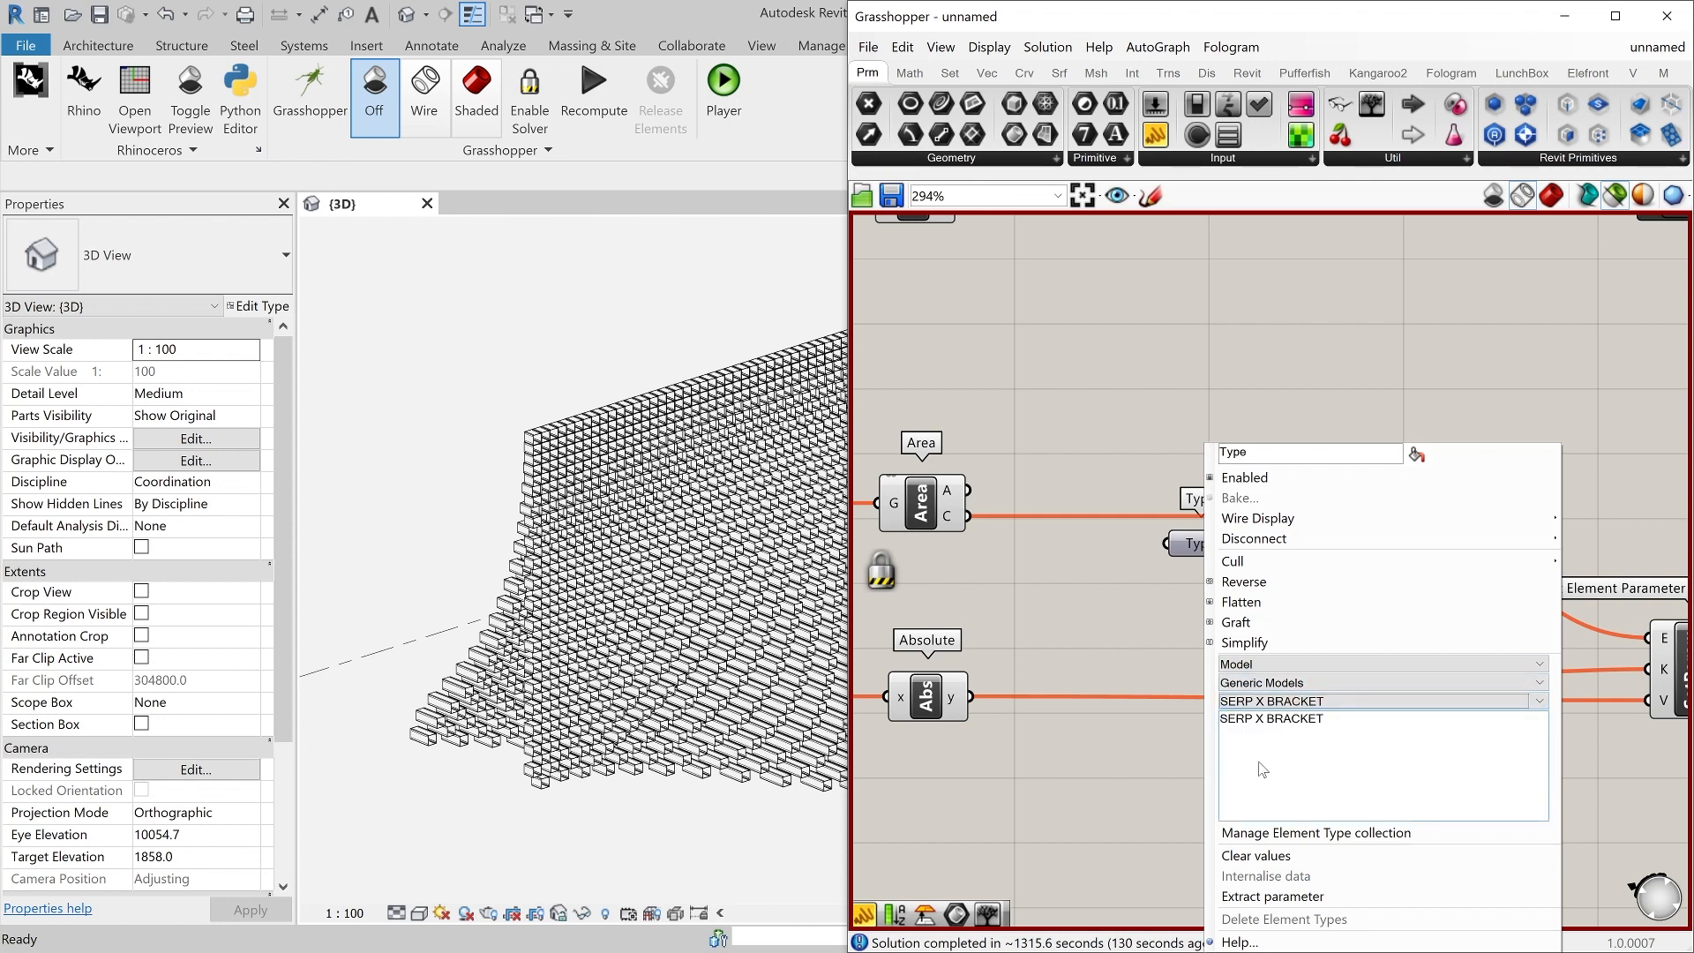
click(1133, 439)
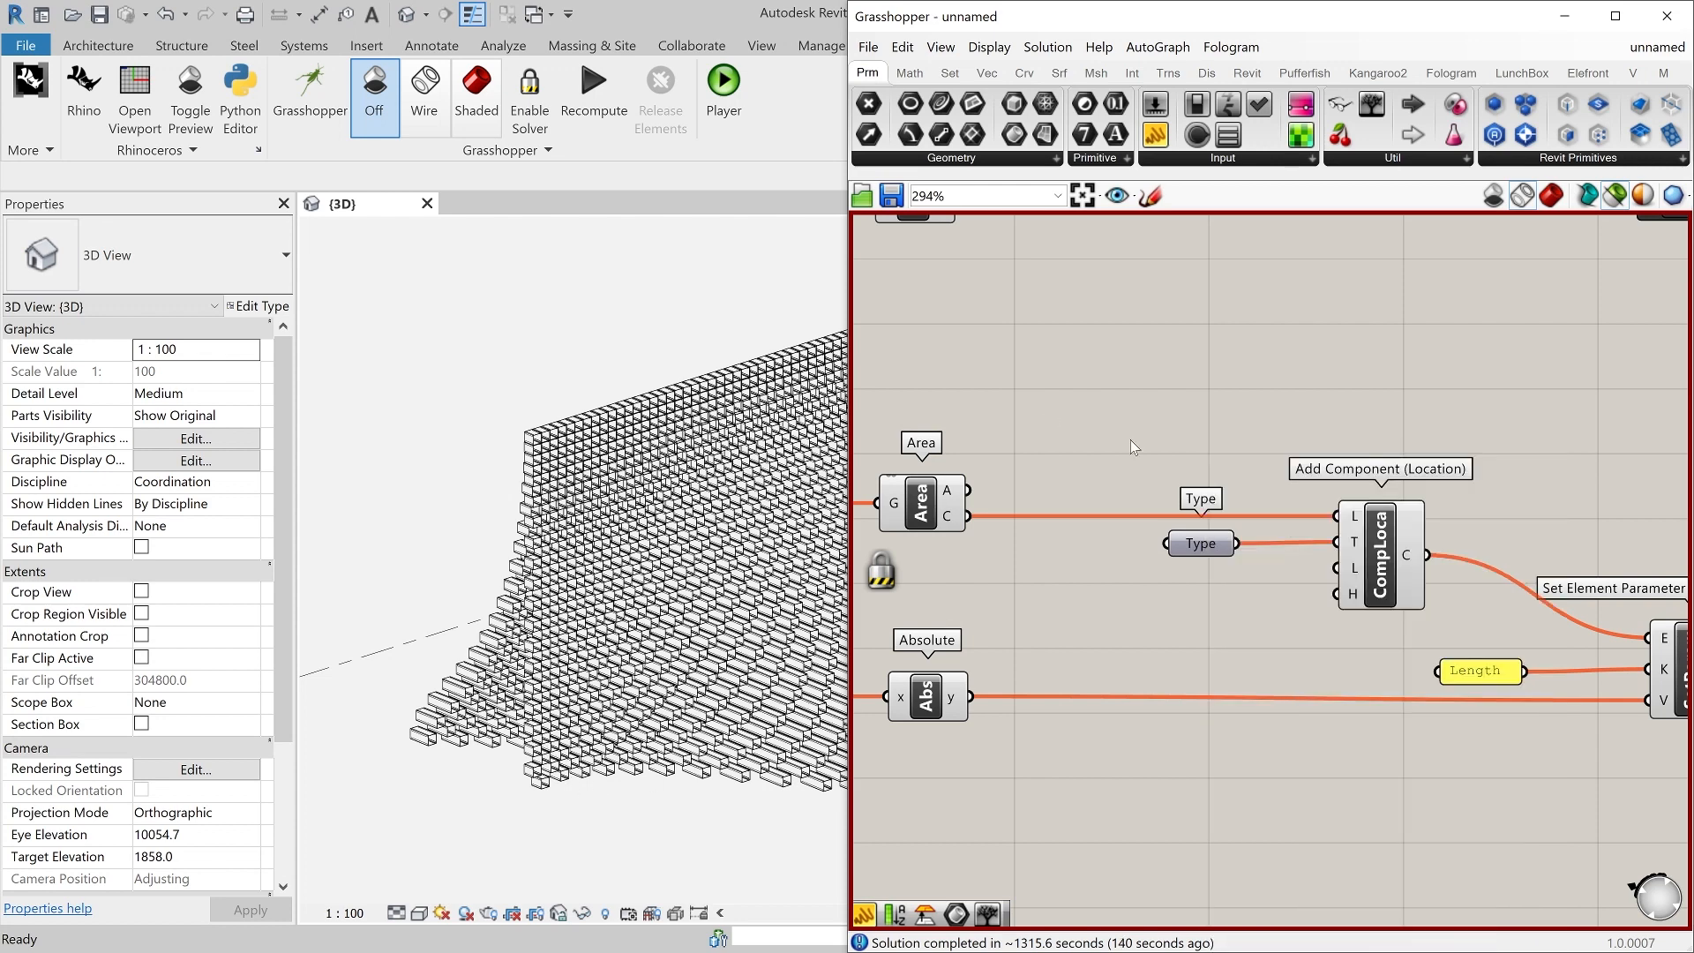
- Review the copied definition from the Brackets layer list through Type to the Length parameter and Set Element Parameter
scroll(1169, 426, down, 6)
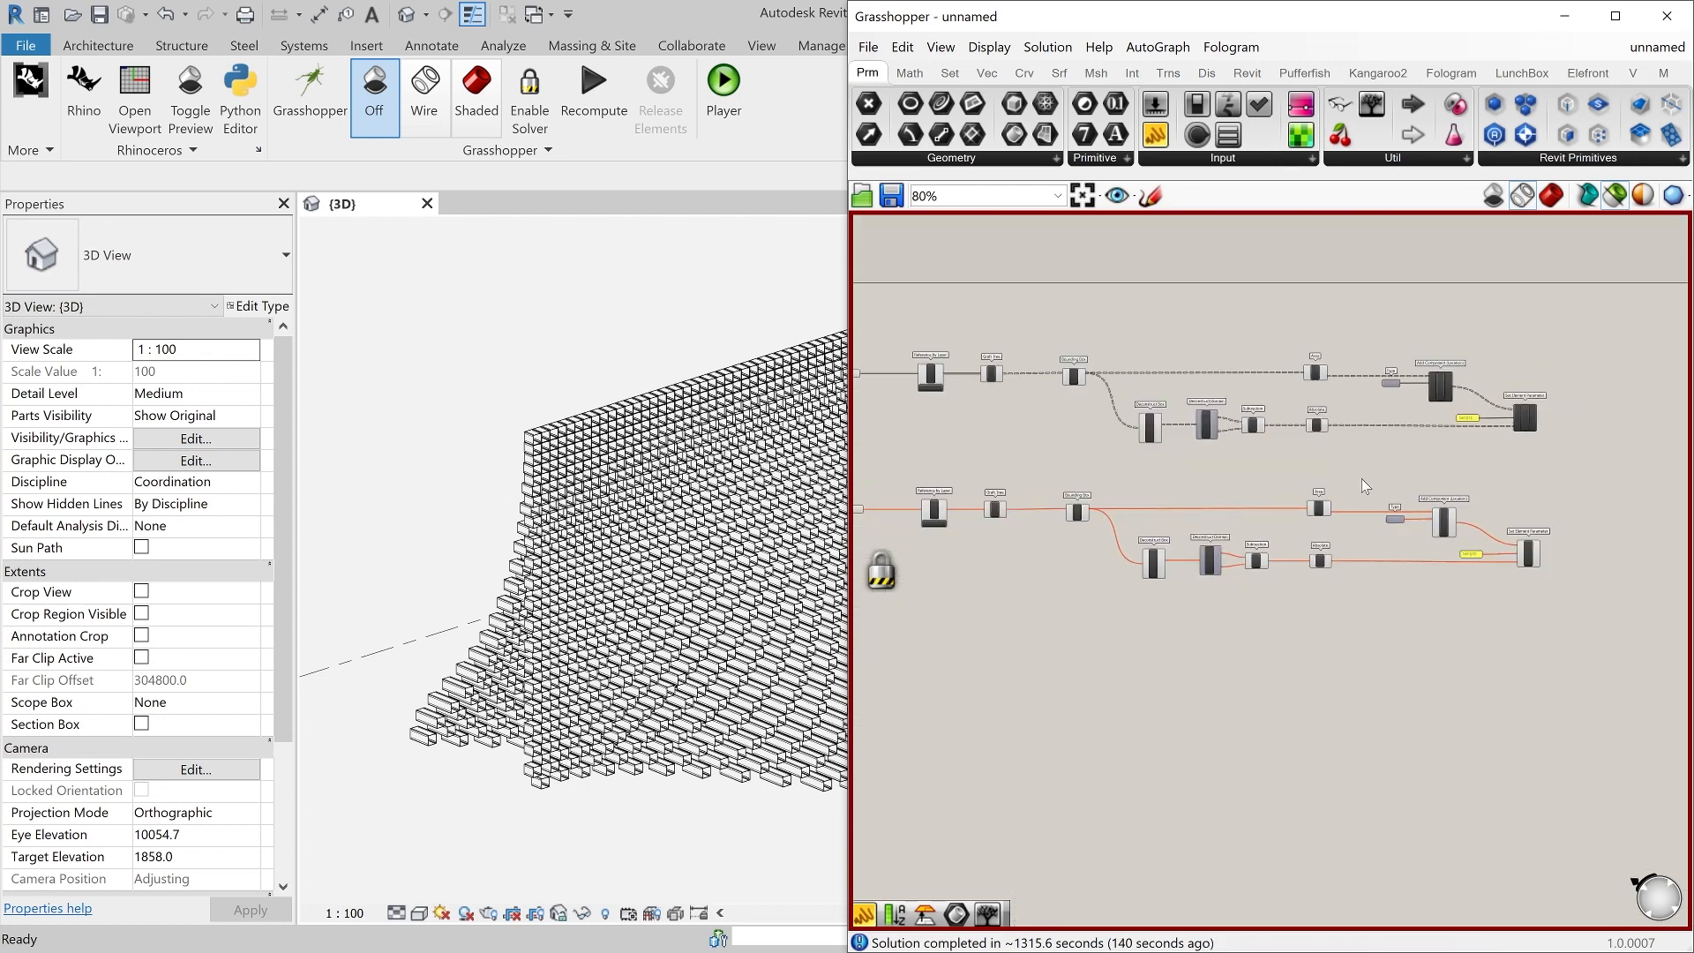
scroll(1115, 430, down, 1)
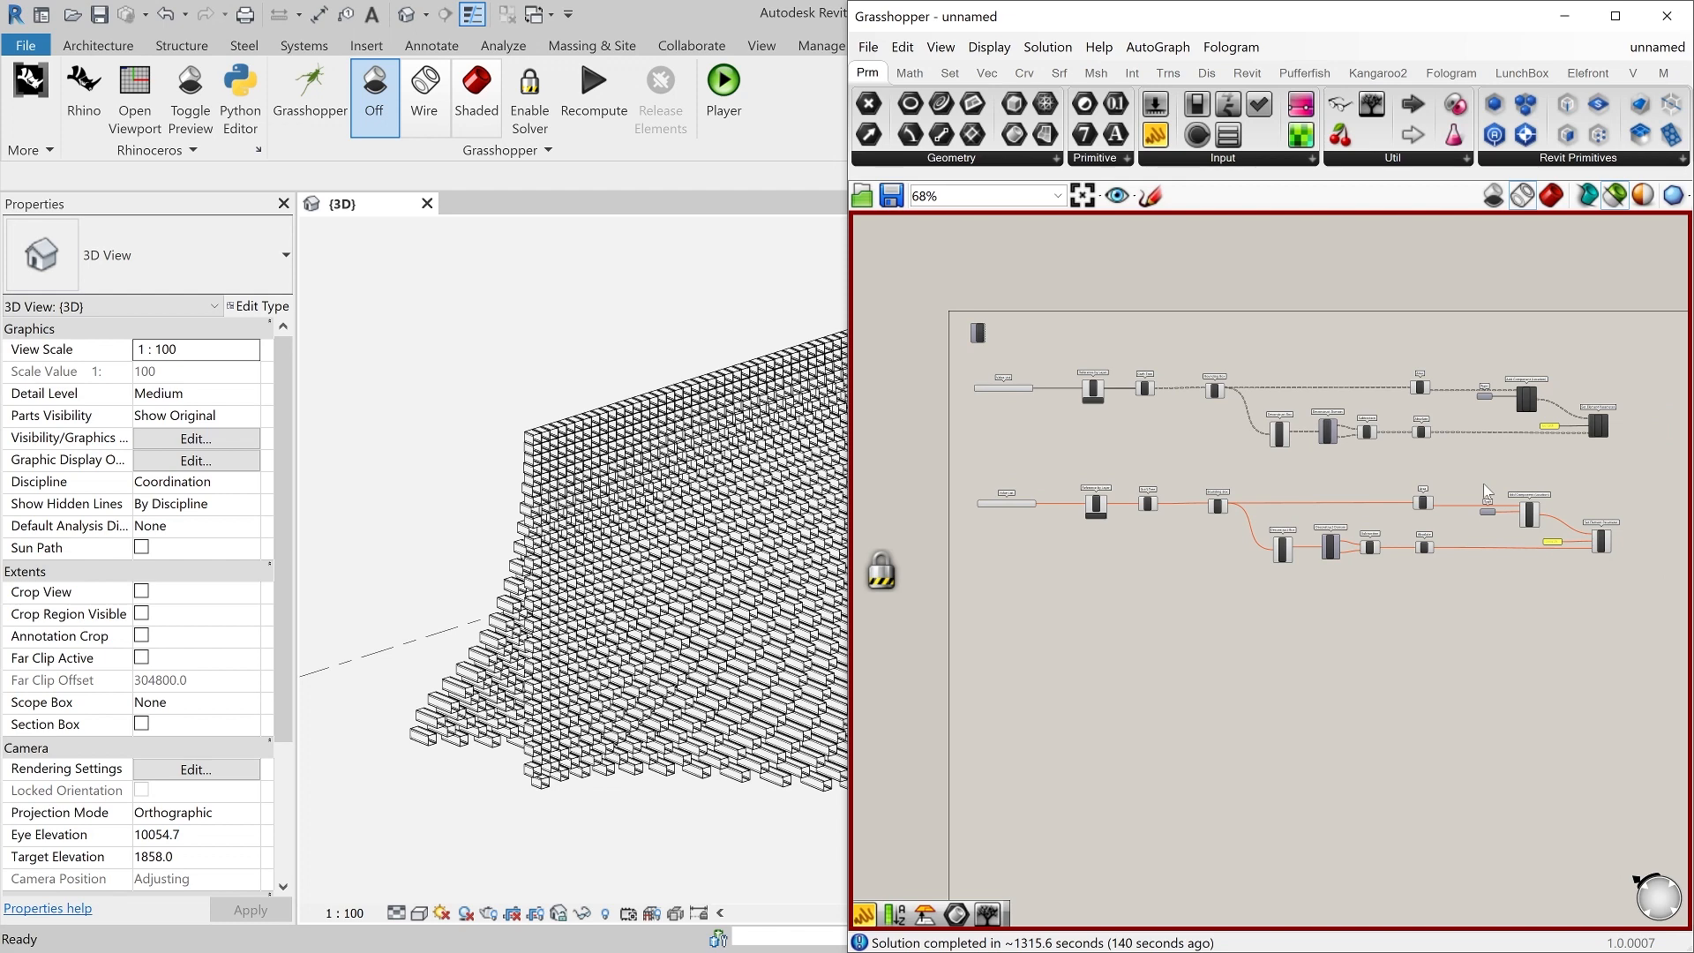
scroll(1050, 505, up, 5)
scroll(990, 505, down, 2)
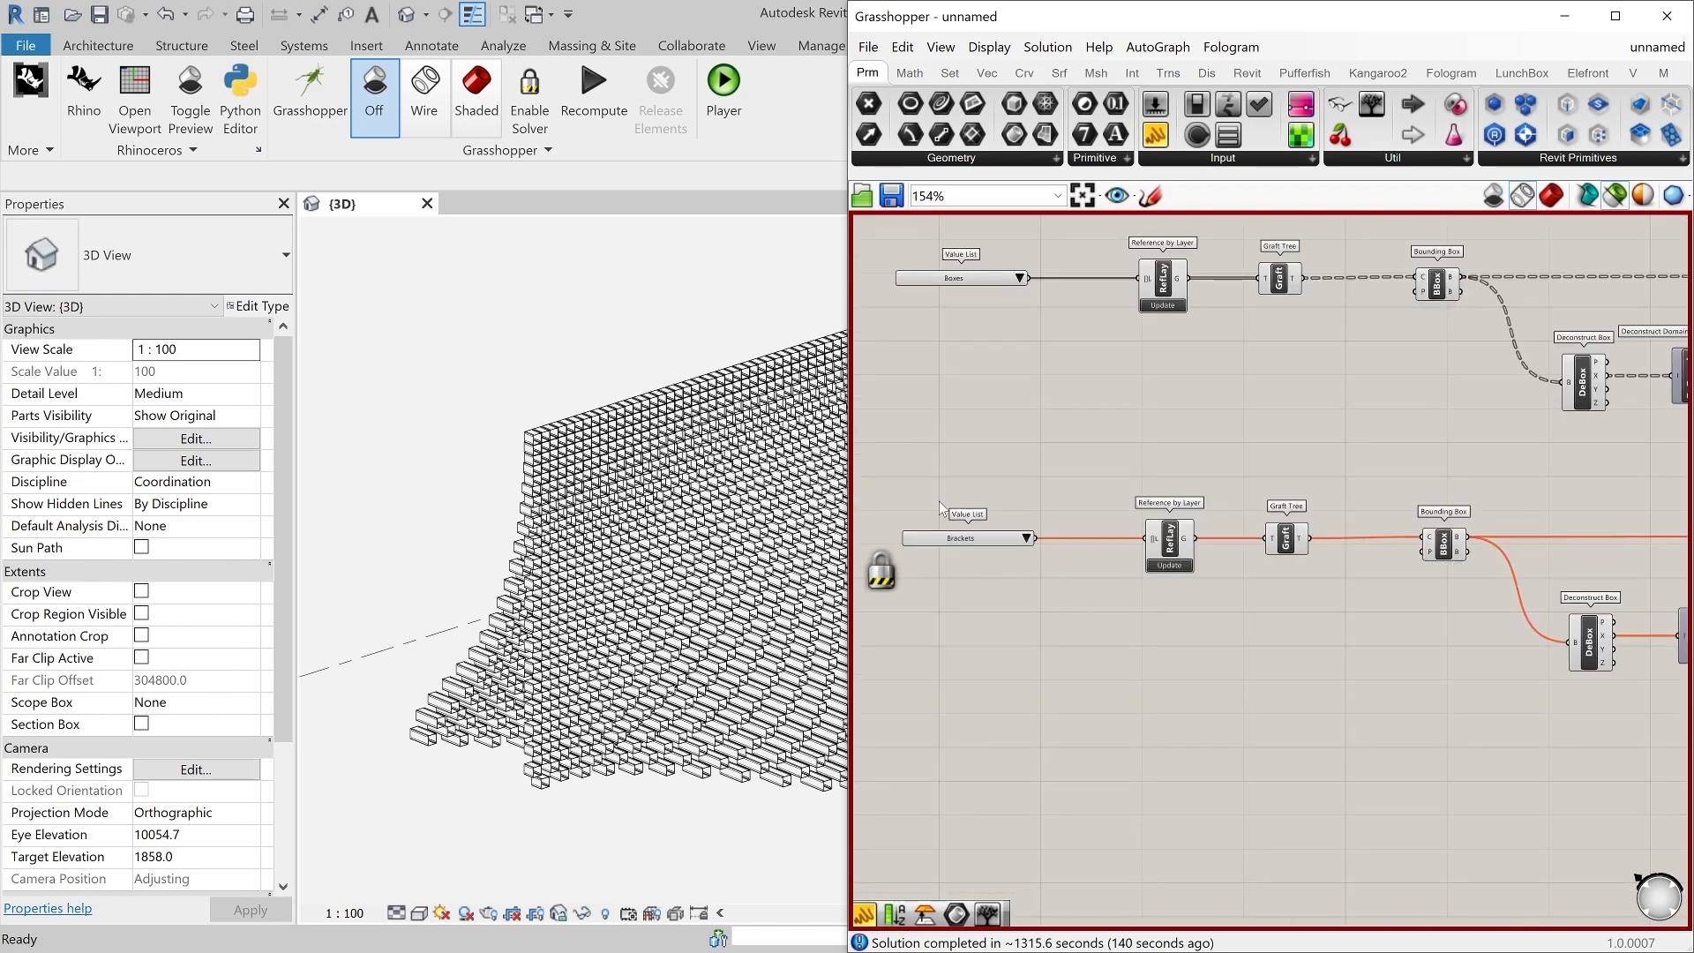
scroll(1565, 558, down, 3)
scroll(1347, 557, up, 7)
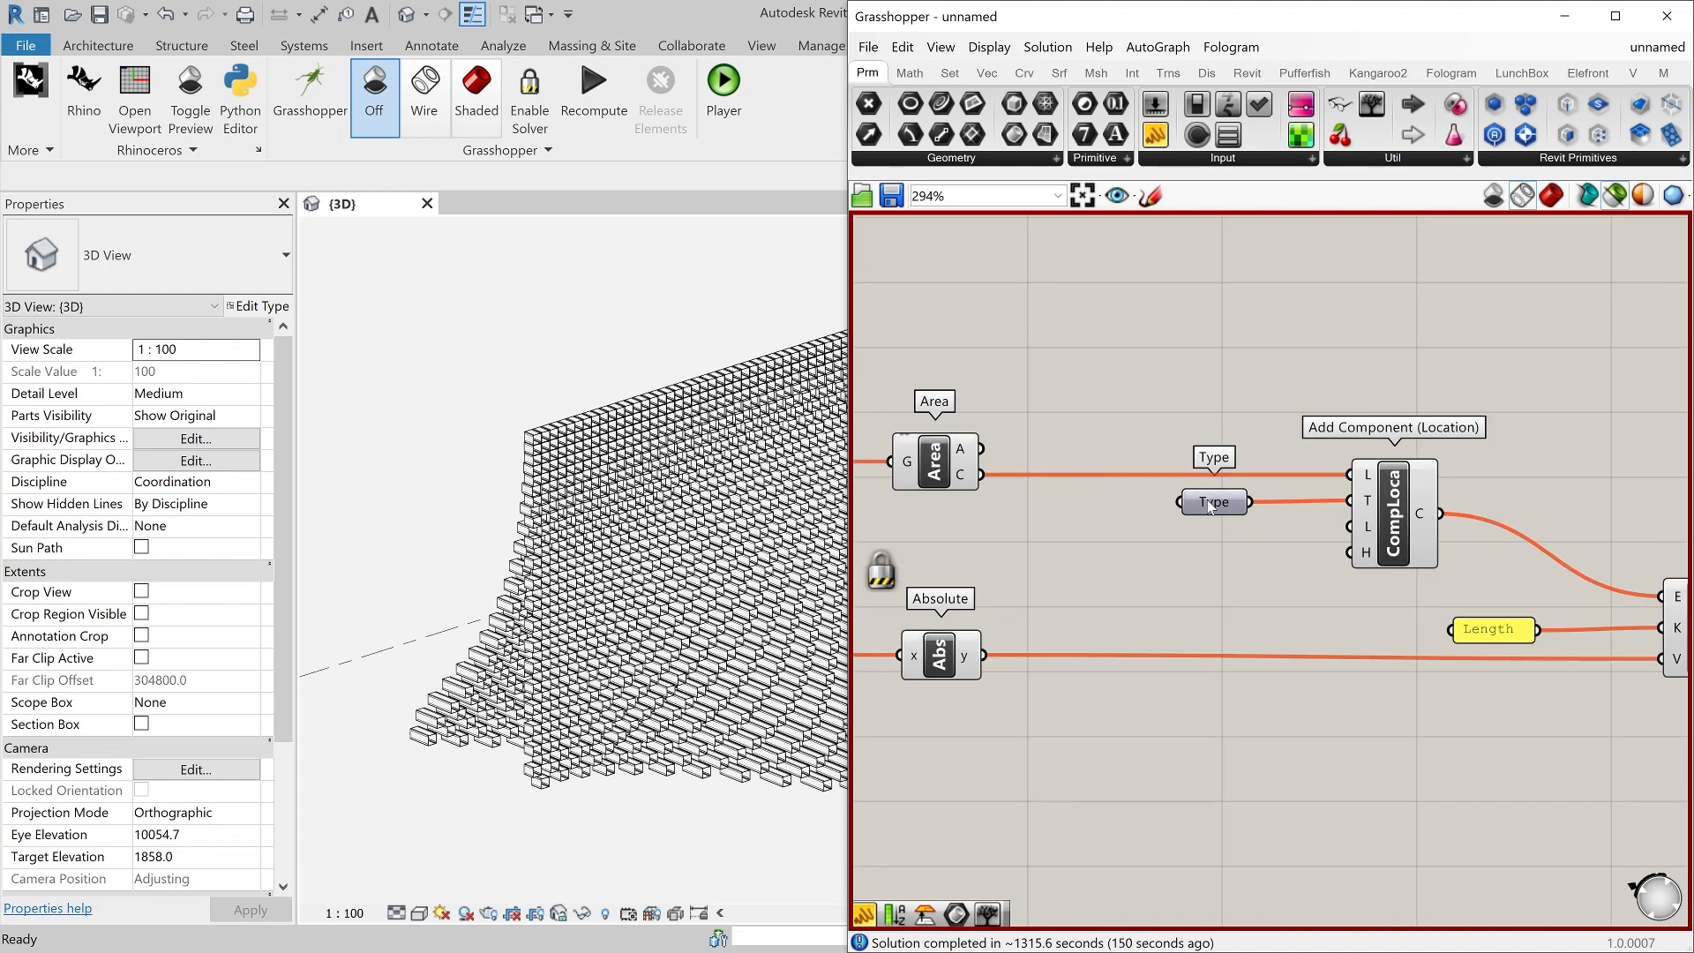
mouse_move(1211, 506)
scroll(1192, 458, down, 3)
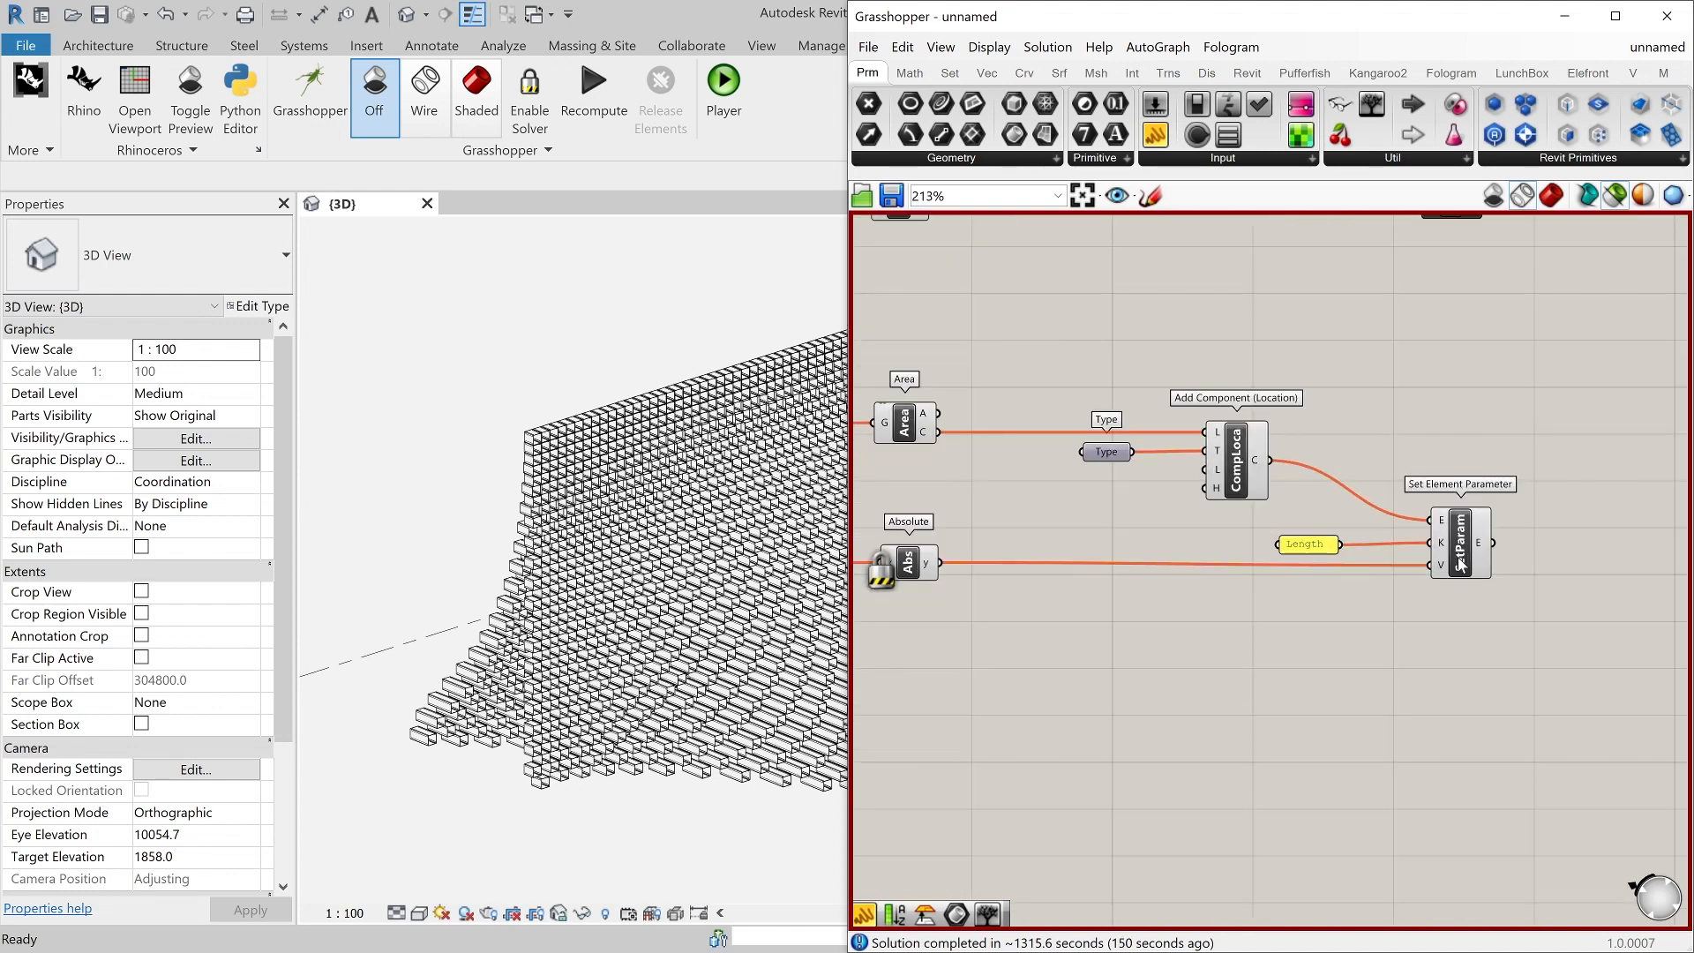
mouse_move(1320, 547)
scroll(1350, 603, down, 5)
right_drag(1216, 553, 1357, 546)
right_drag(1098, 478, 1117, 482)
scroll(1117, 482, down, 1)
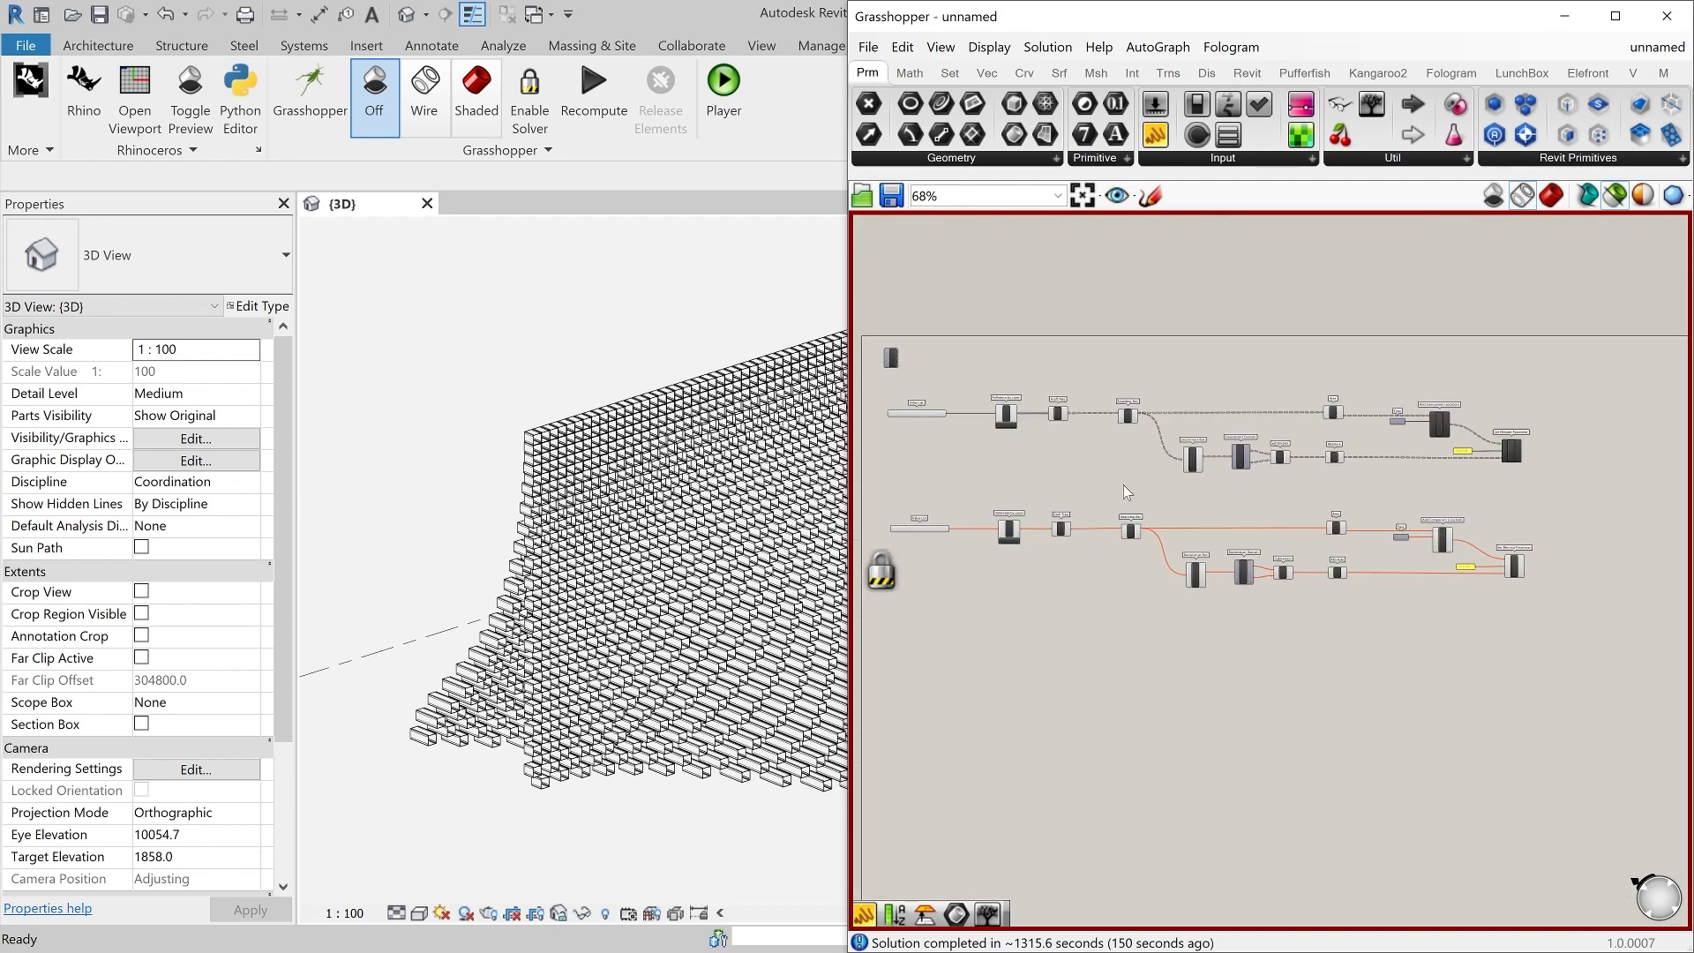
- Unlock the Grasshopper solver so the bracket definition computes and places the families in Revit
middle_click(1054, 484)
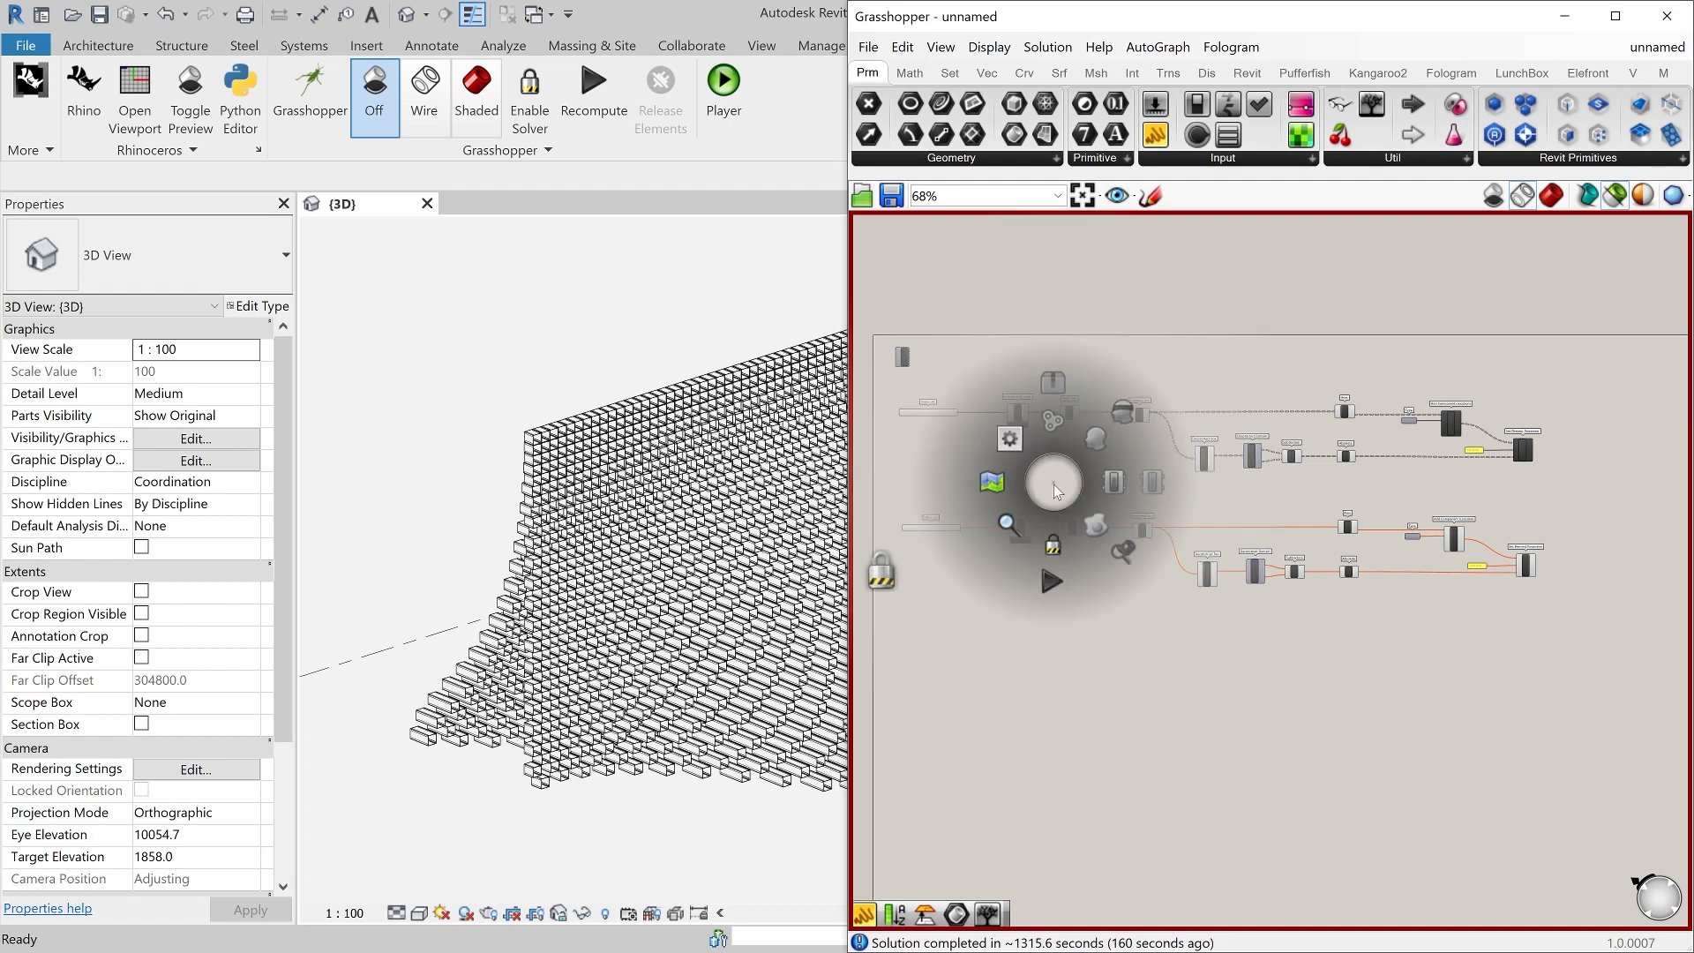
click(1054, 547)
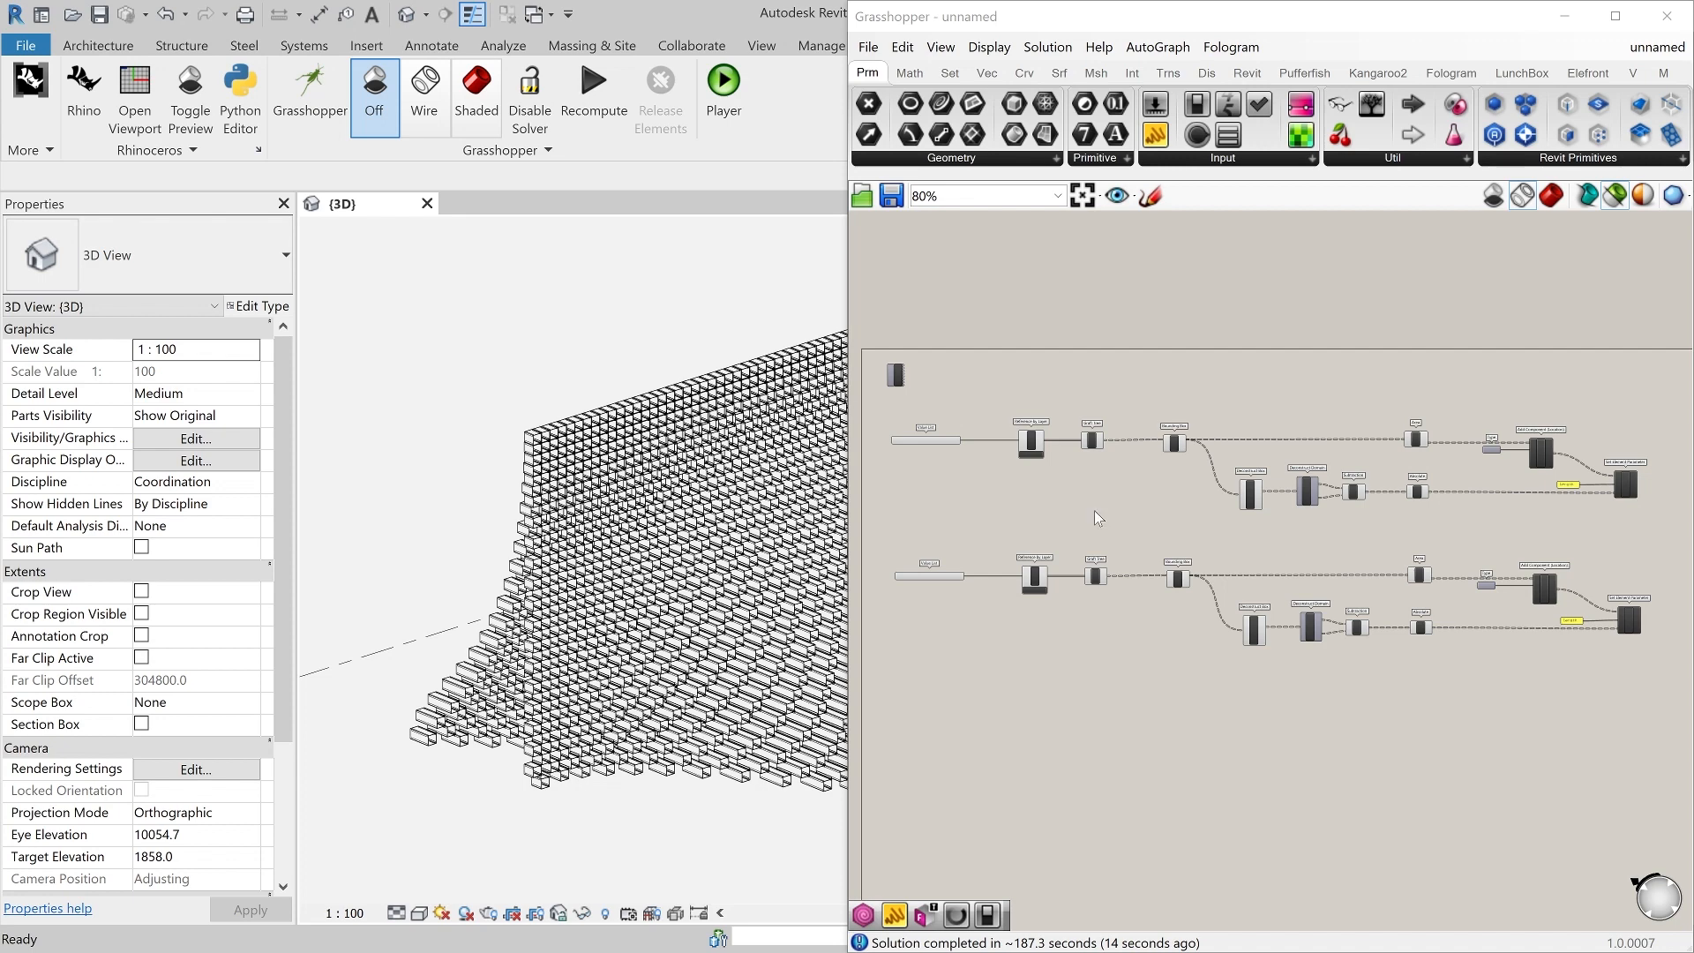
click(1095, 512)
right_drag(1104, 504, 1108, 500)
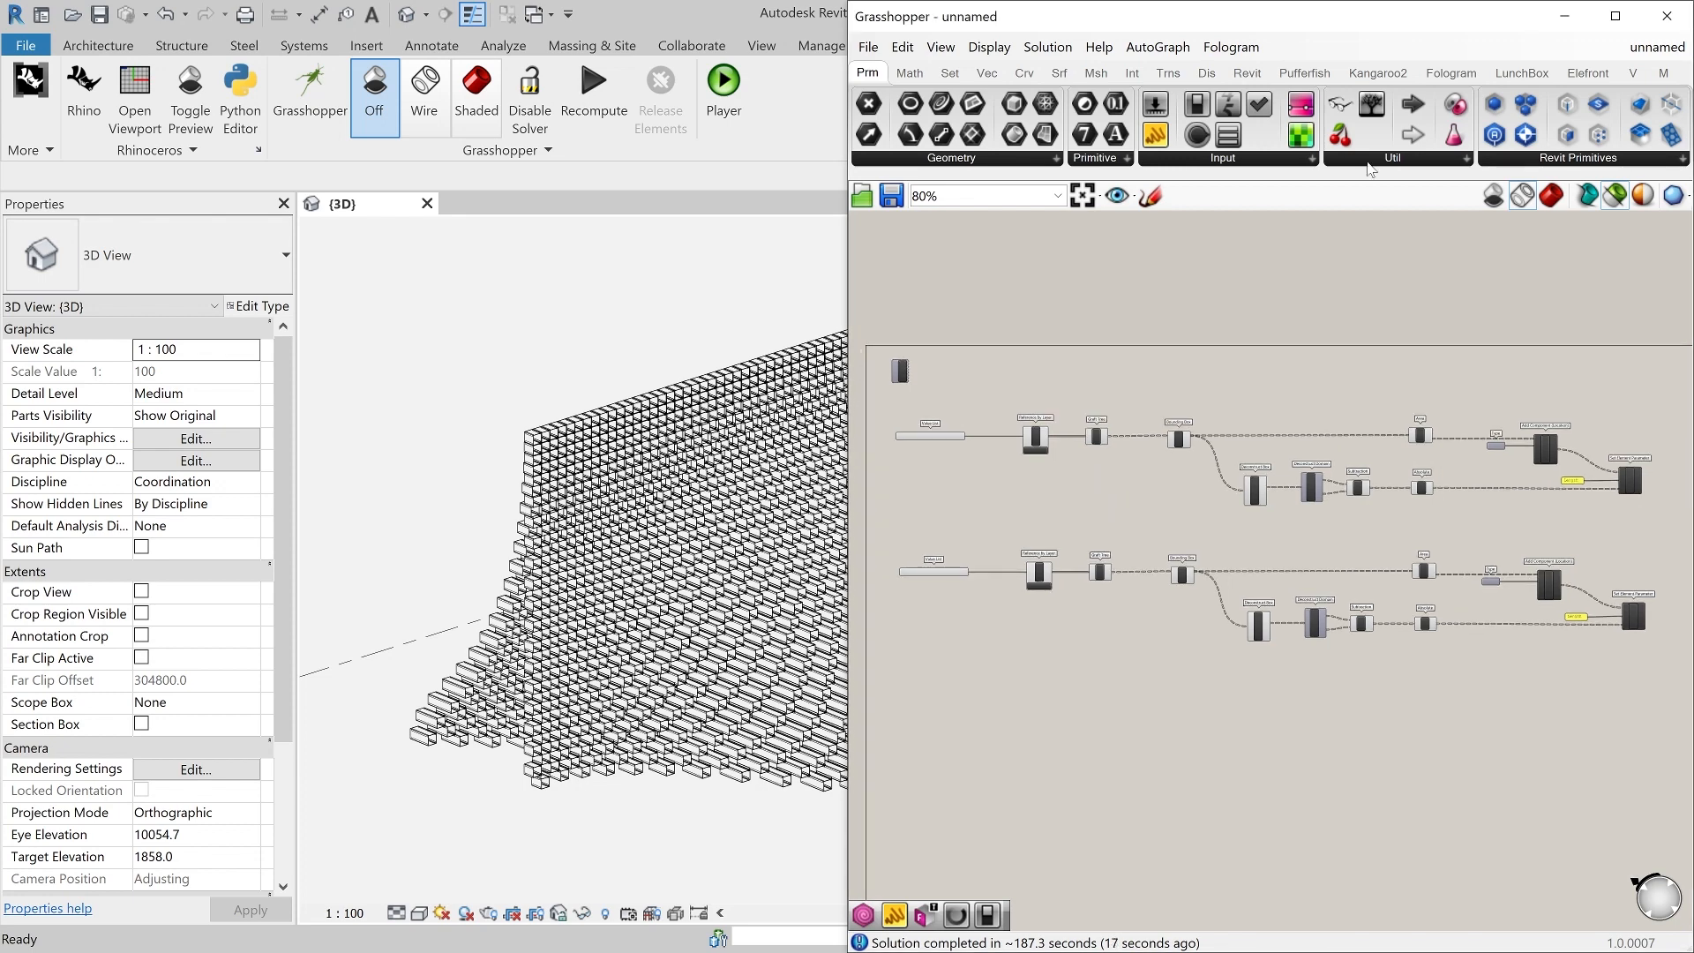
- Lock the solver again and switch to Revit, dismissing the reminder without saving the project
middle_click(1152, 350)
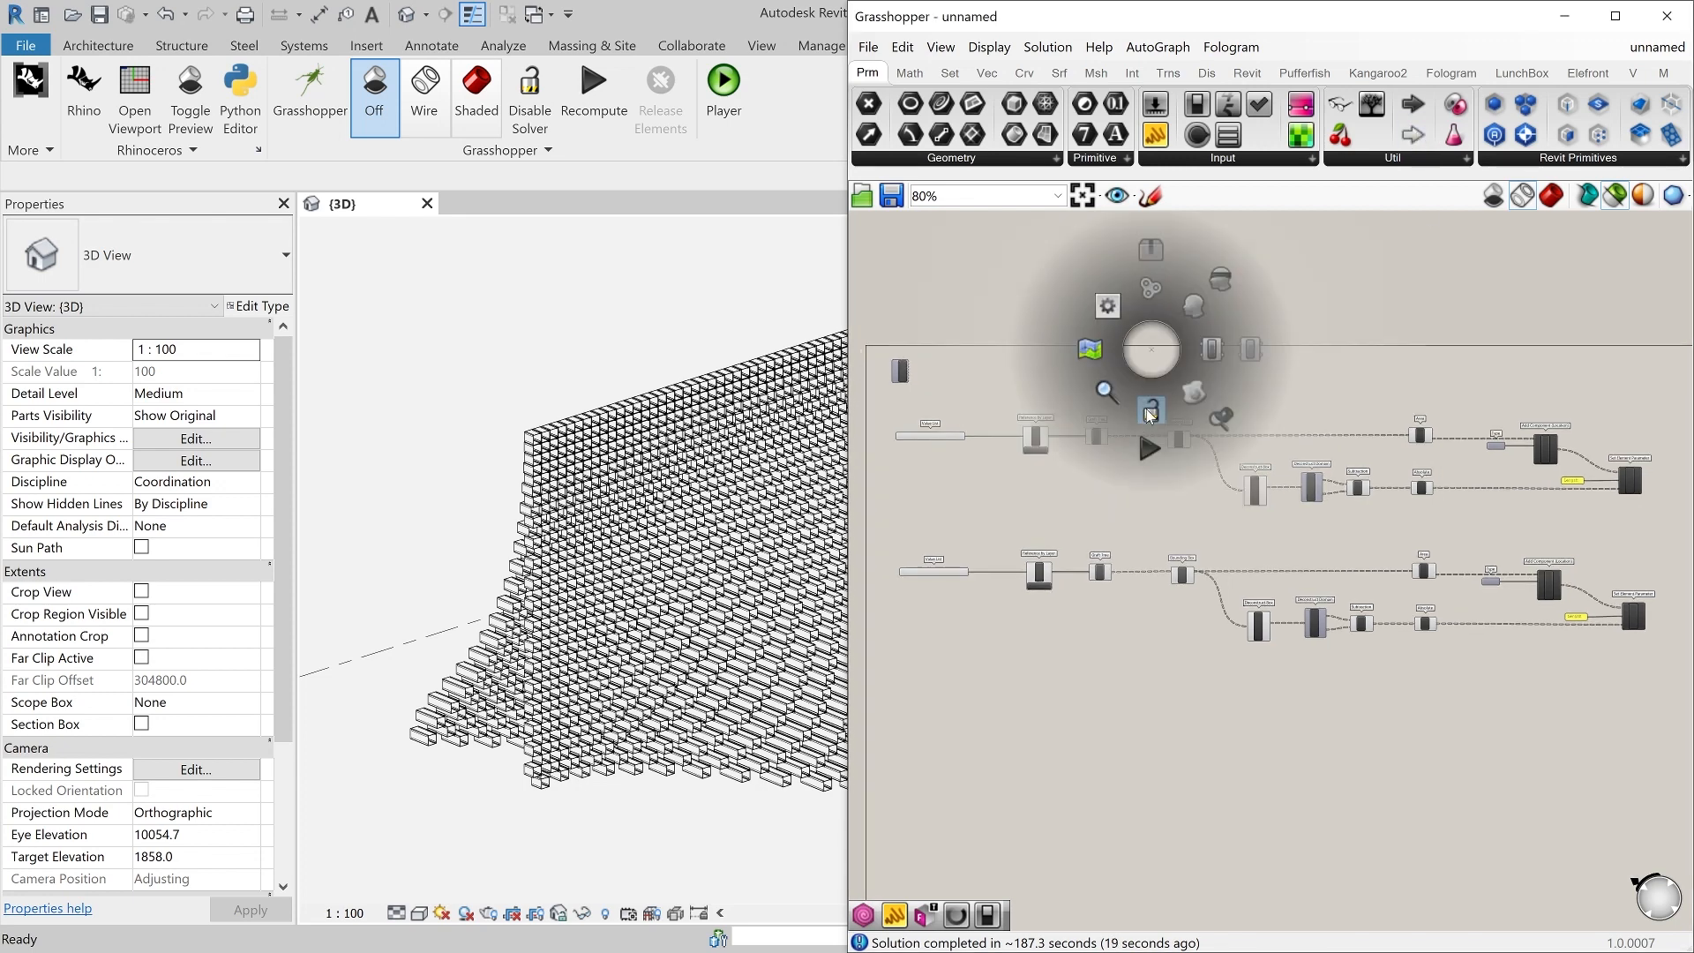
click(1138, 417)
click(662, 350)
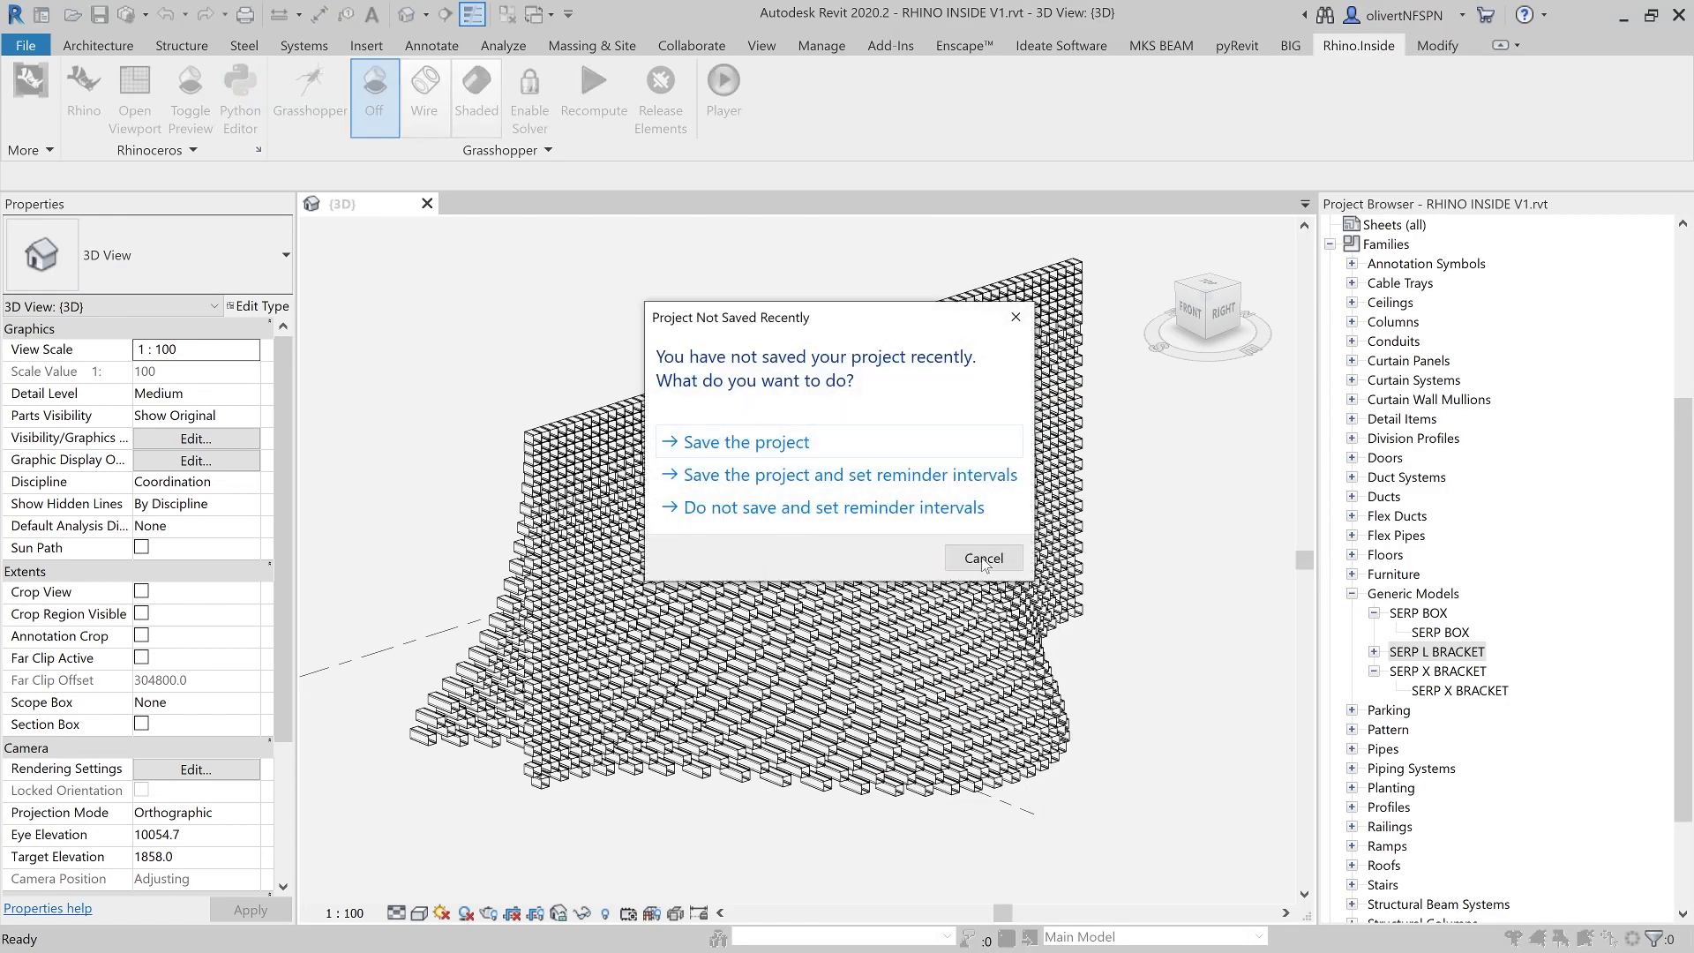
click(982, 554)
- Select a placed SERP X BRACKET and the adjacent SERP BOX in turn to compare their Length parameters
scroll(710, 756, up, 6)
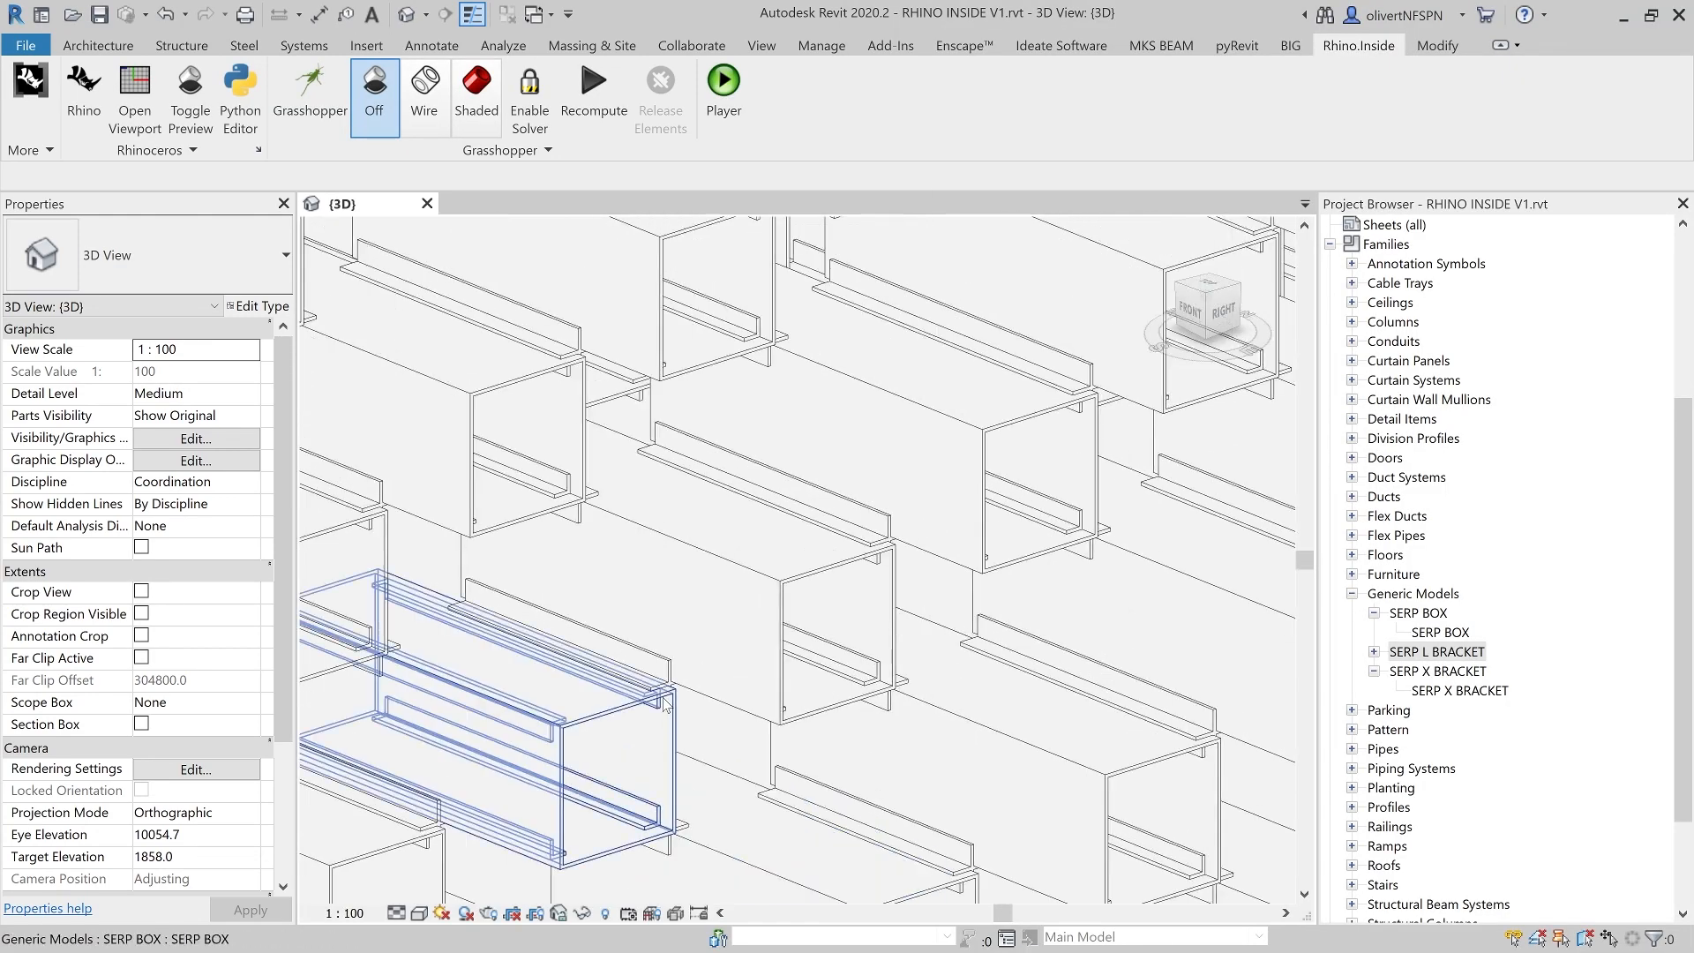
click(654, 676)
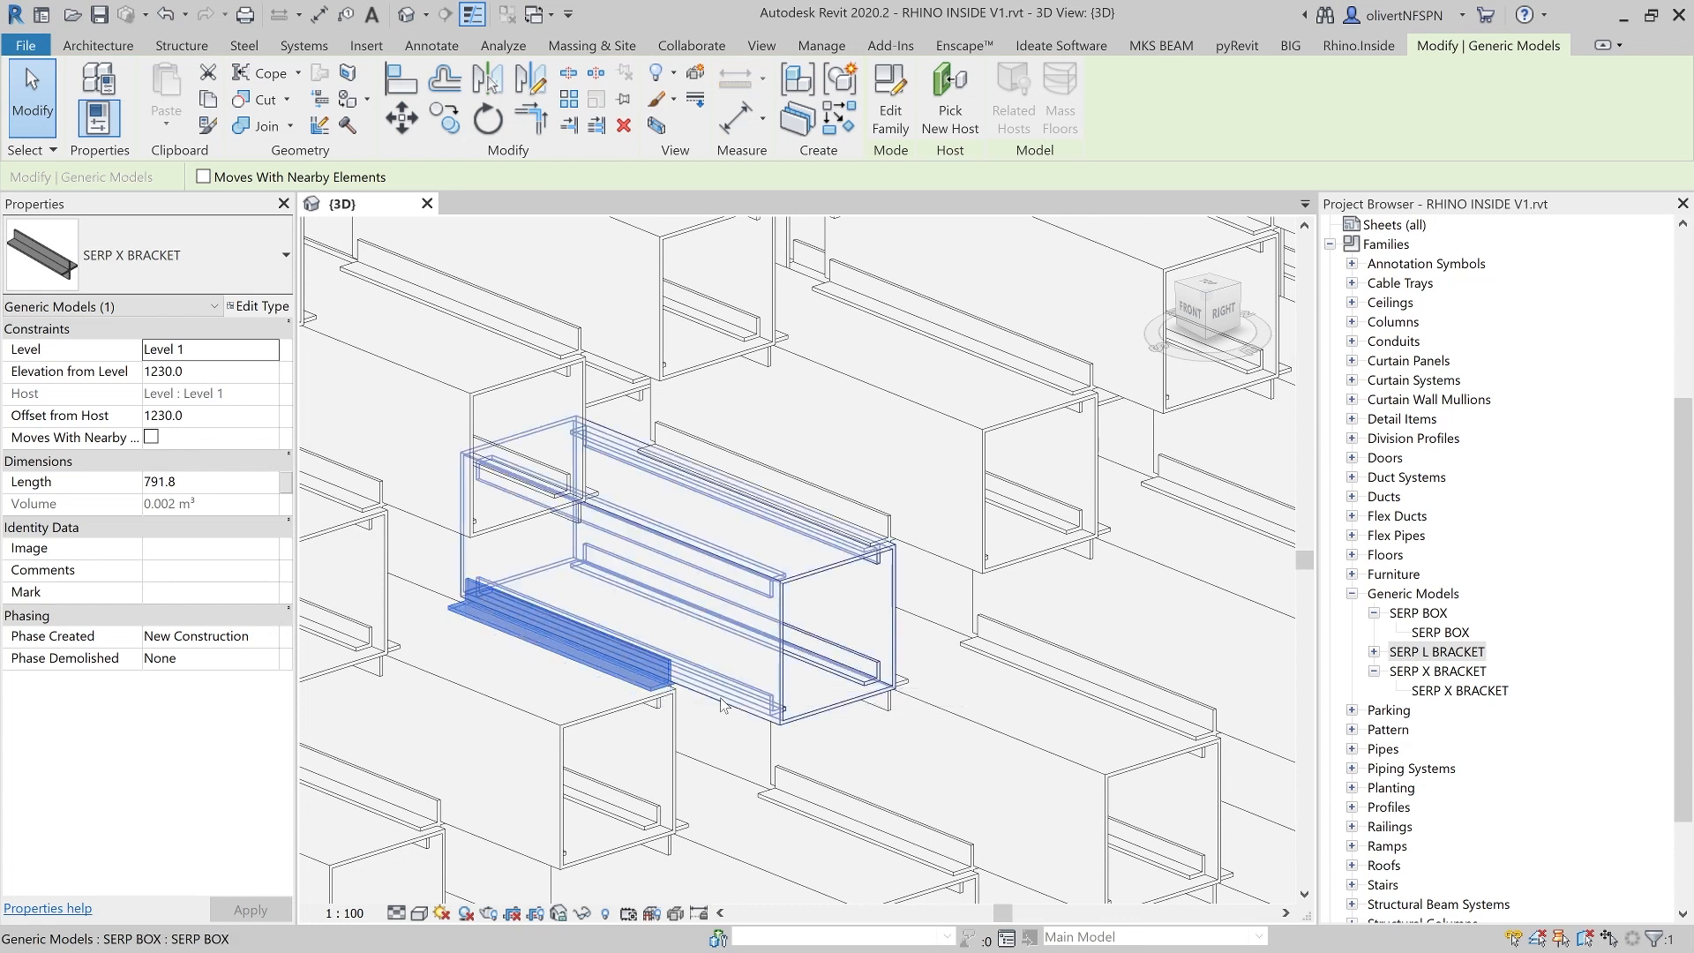
click(792, 710)
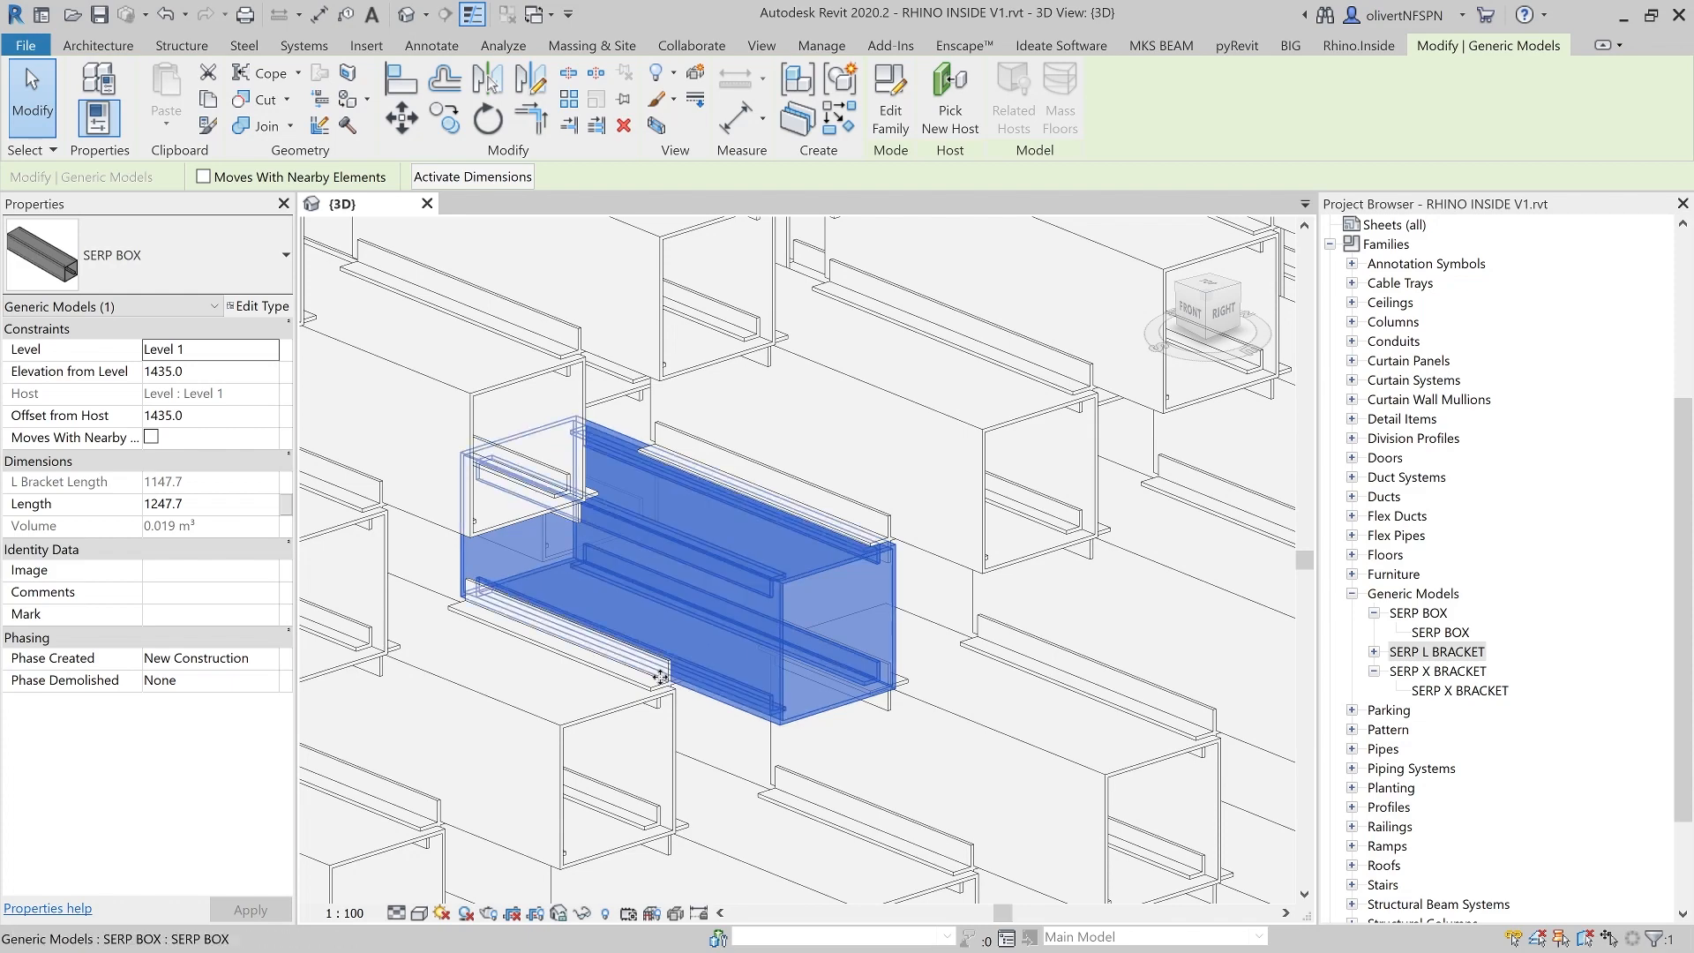
click(649, 688)
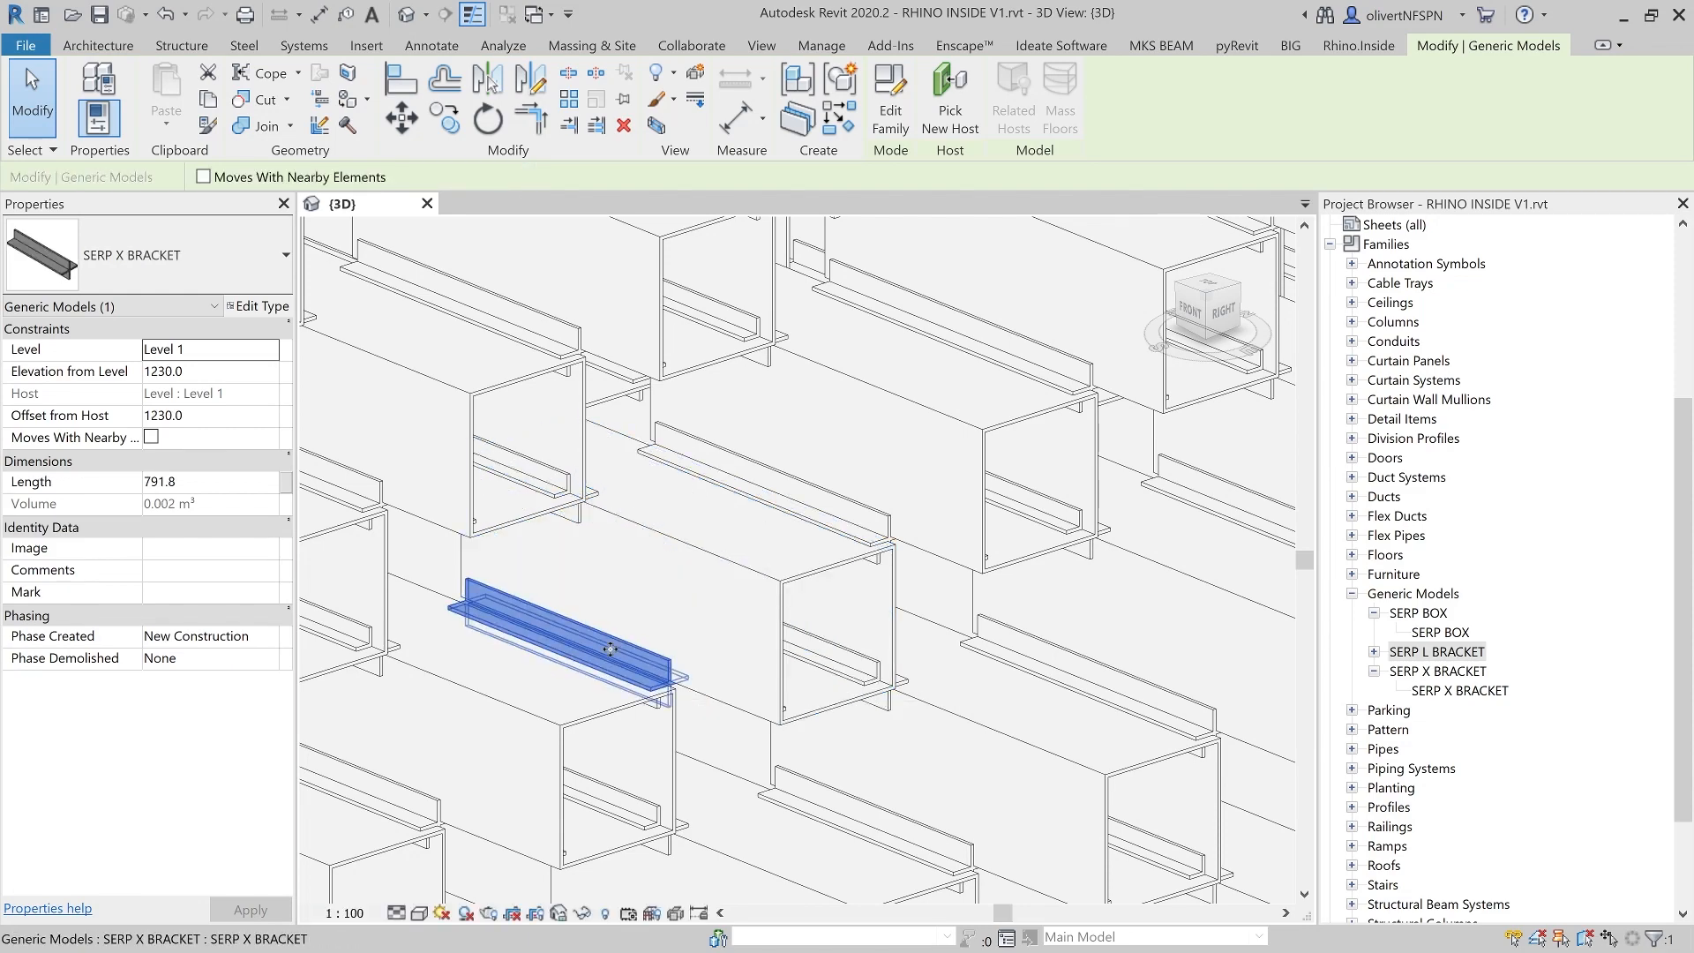
scroll(648, 688, down, 5)
click(681, 812)
scroll(682, 812, down, 6)
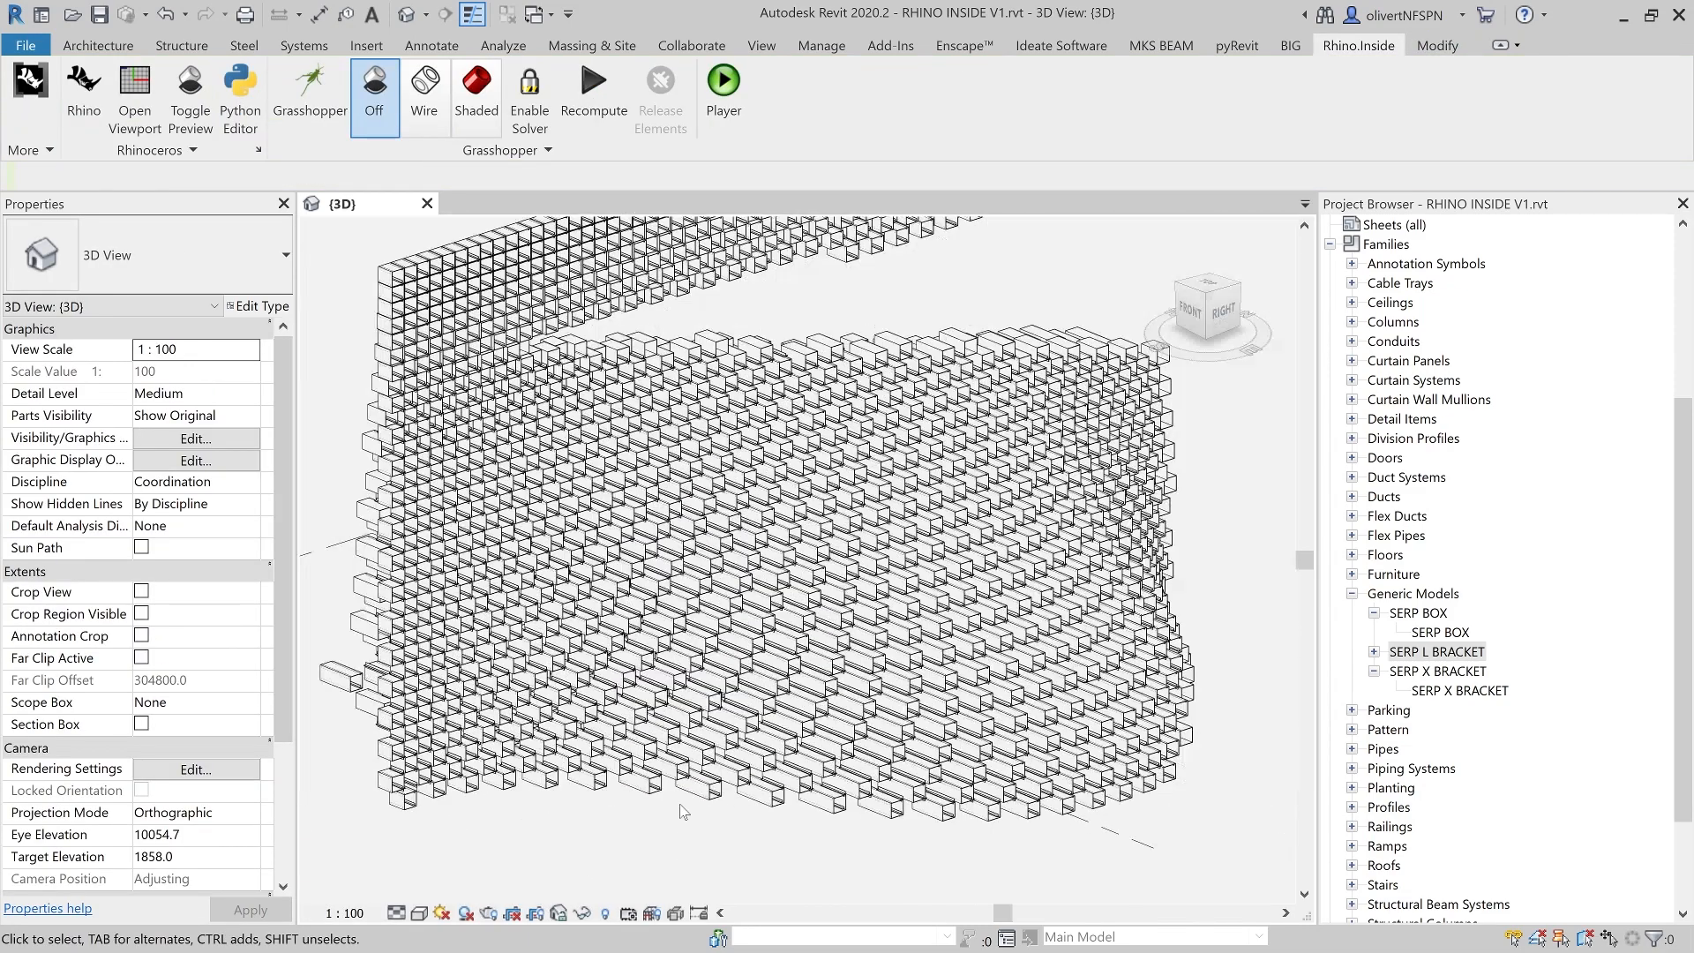
- Examine the type properties of a SERP BOX in the wall's bottom row and close them without changes
shift+middle_drag(697, 816, 738, 812)
scroll(697, 794, up, 5)
click(648, 759)
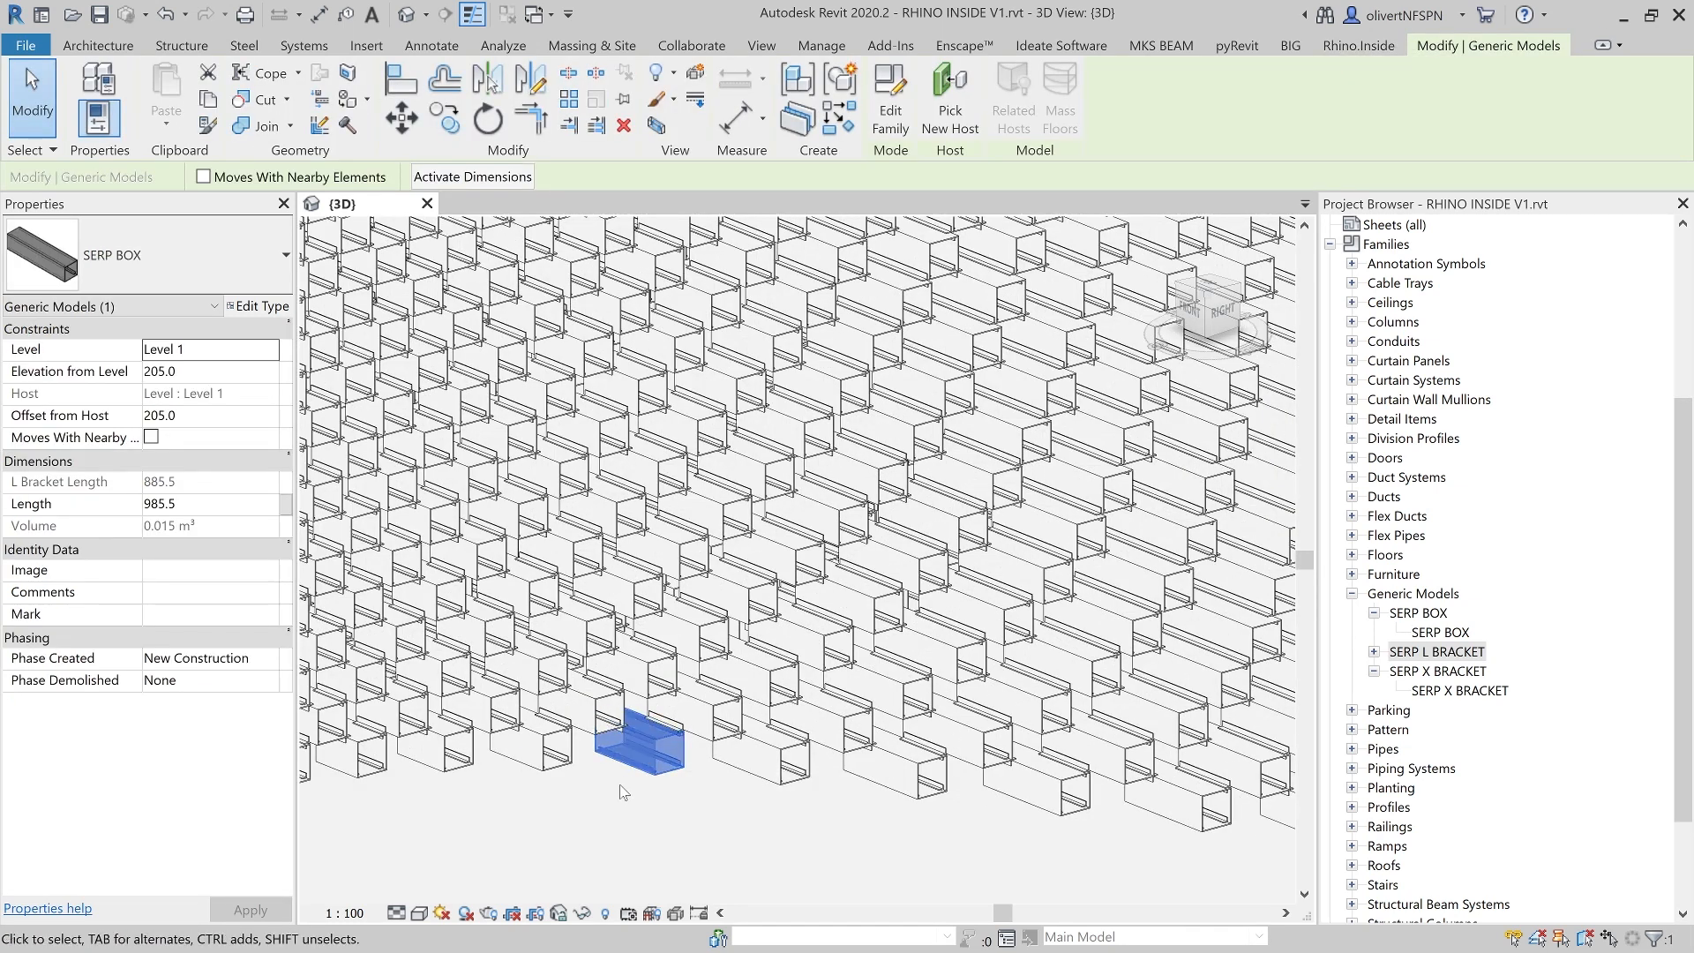
click(258, 306)
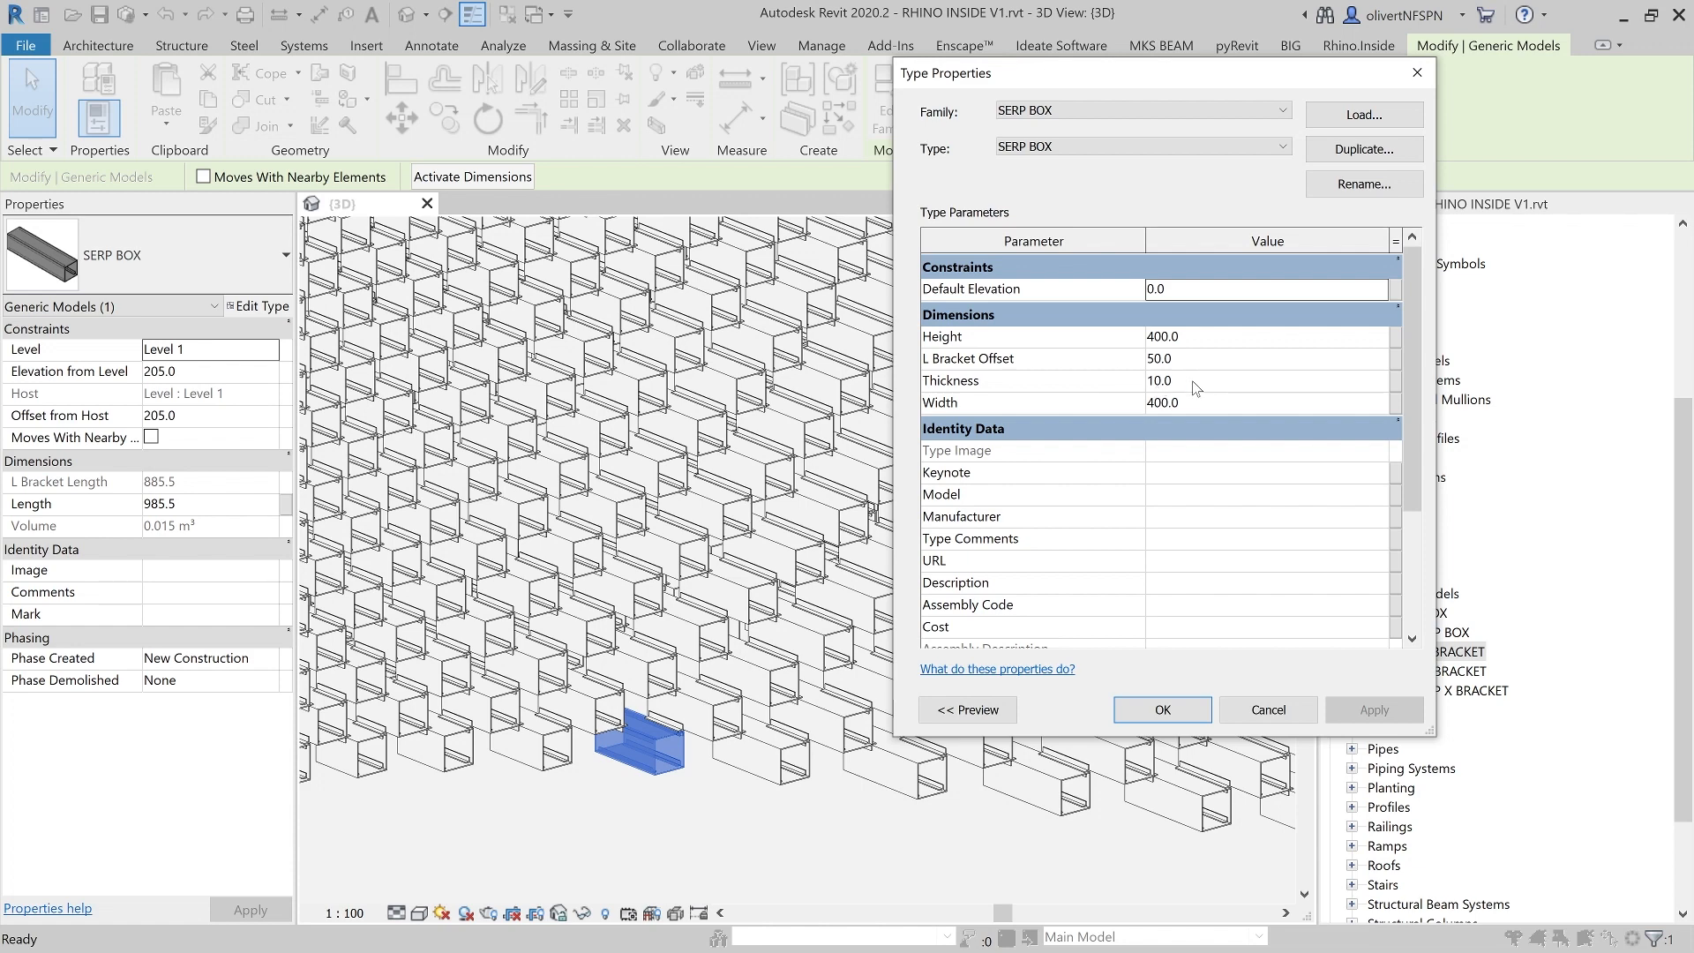
click(1268, 709)
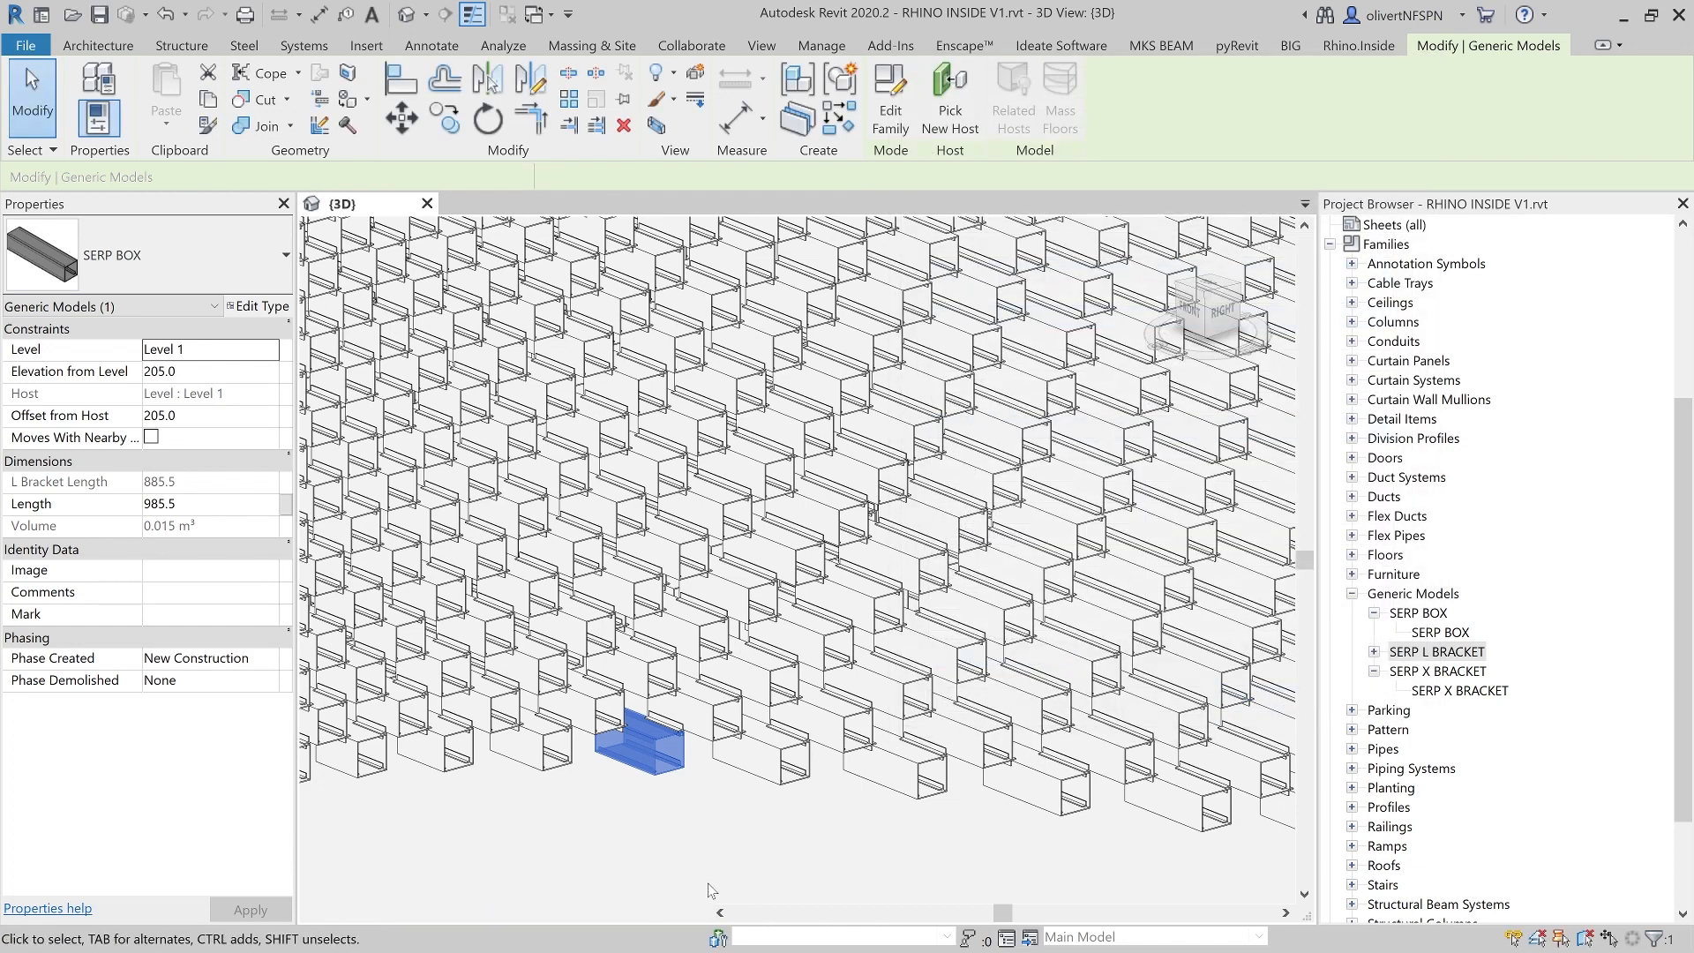
click(717, 881)
- Examine the instance properties of another bottom-row SERP BOX and the bracket on it, and clear the selection
scroll(750, 773, up, 1)
click(751, 770)
scroll(833, 722, up, 4)
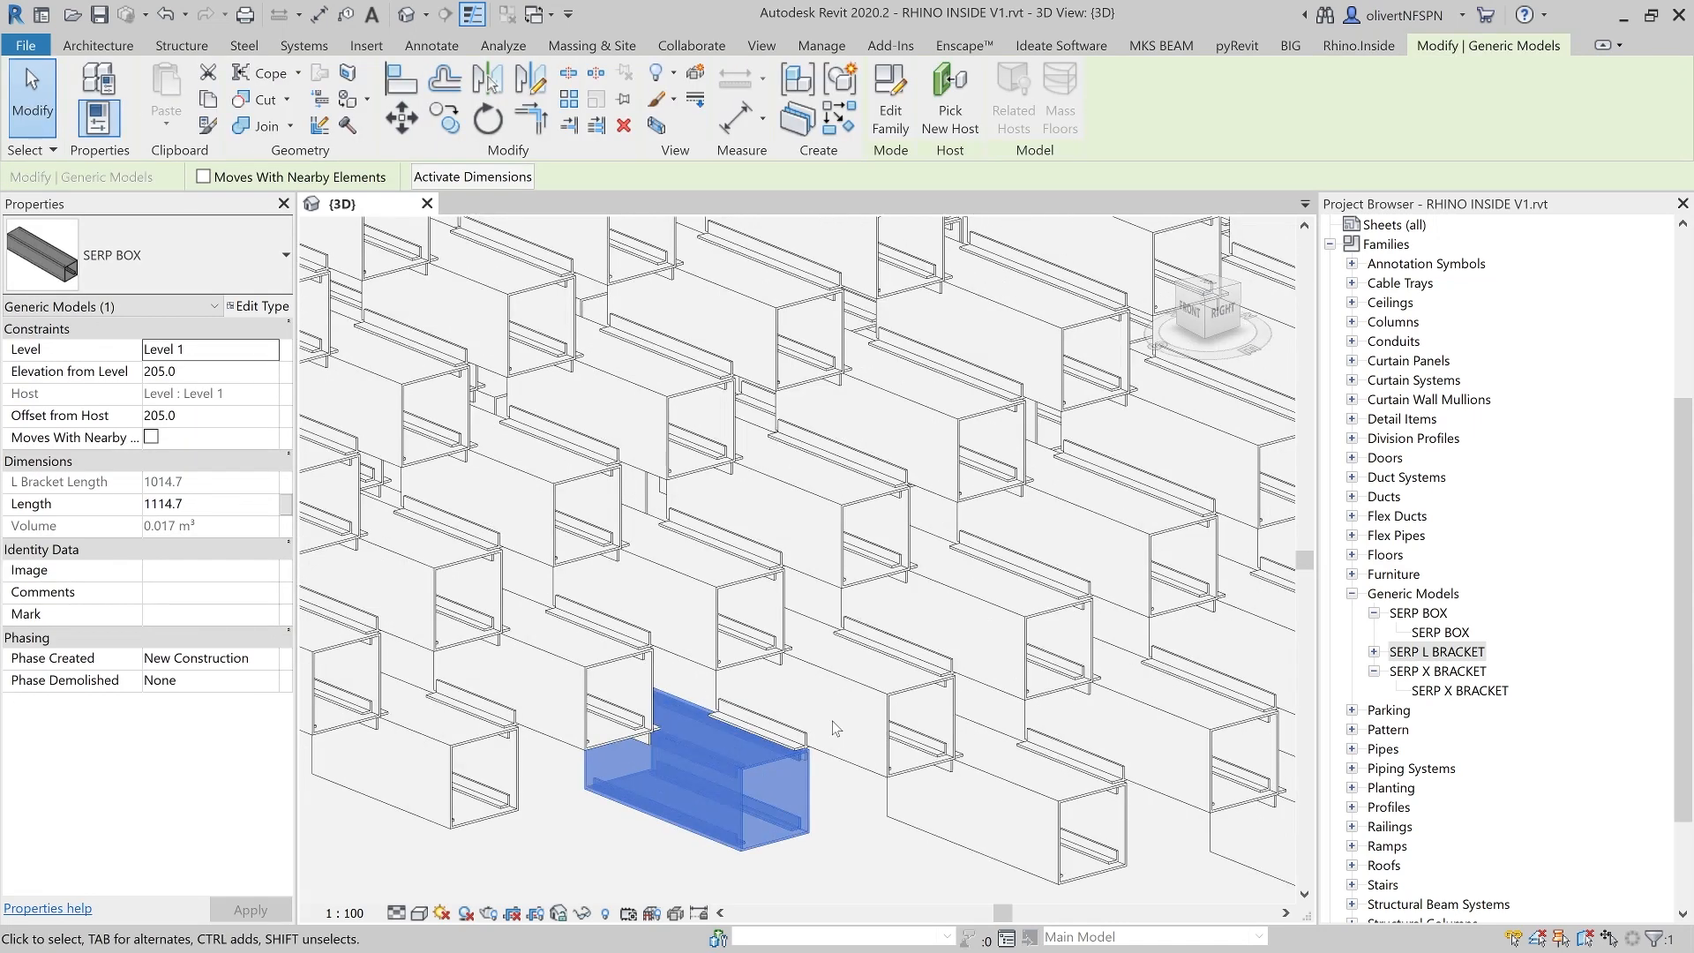
scroll(790, 735, up, 3)
click(792, 731)
click(871, 812)
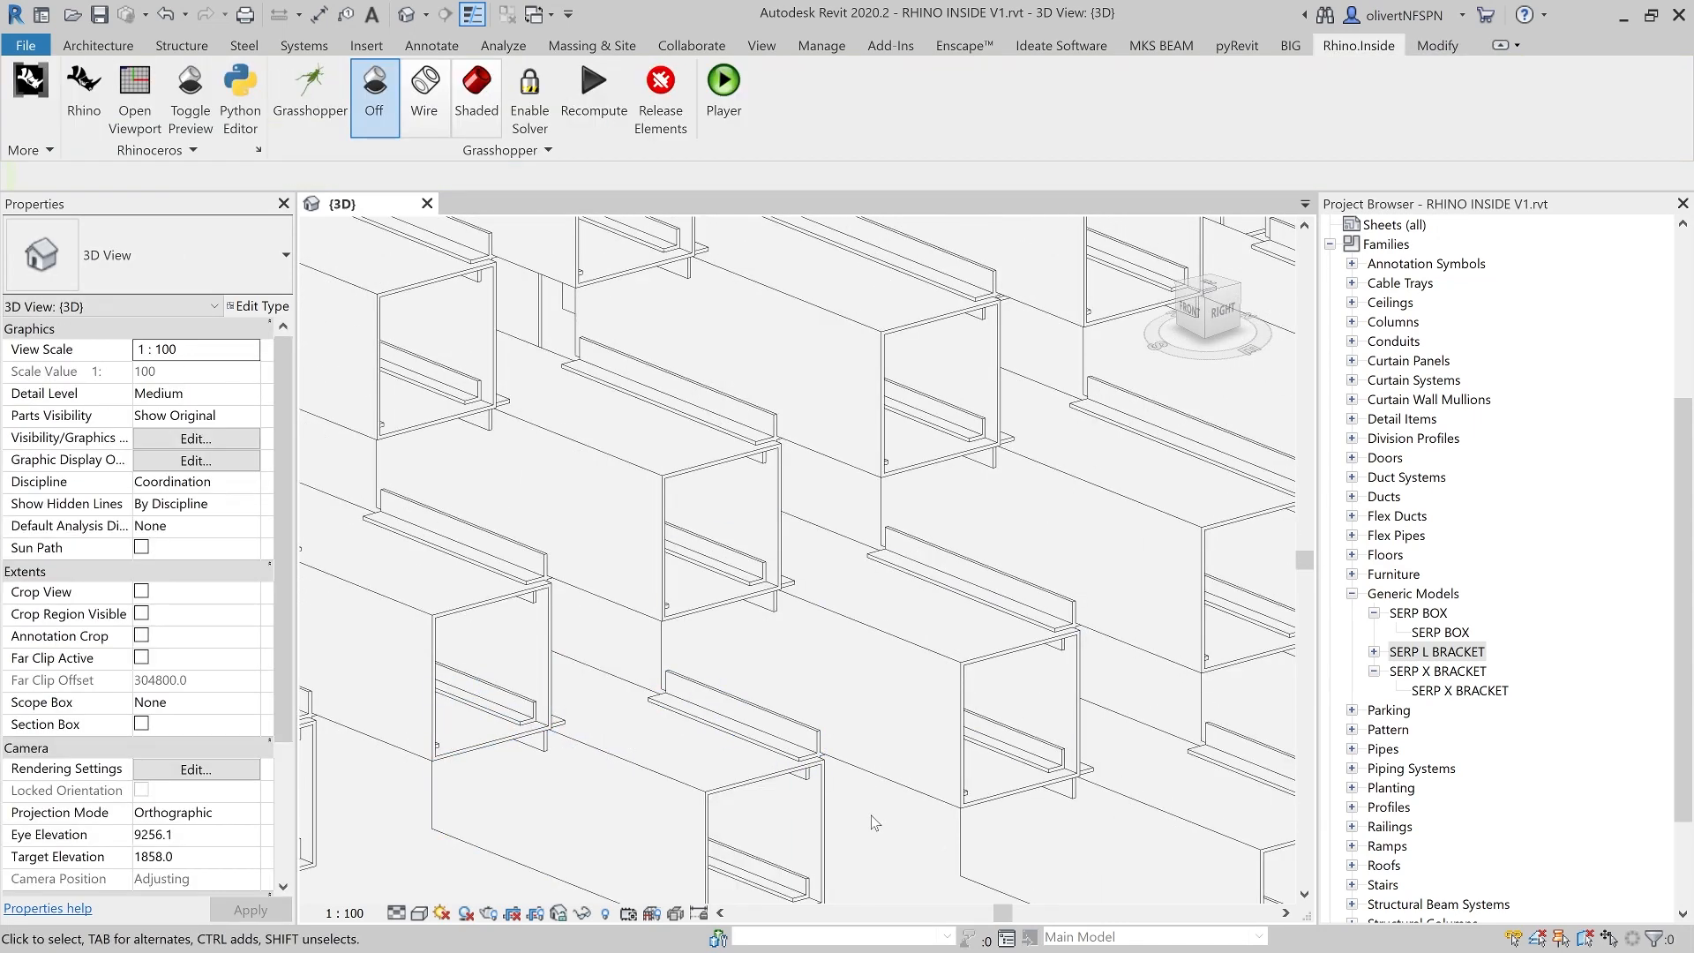
- Examine the properties of a SERP X BRACKET in the middle of the wall, deselect it and view the whole wall
scroll(874, 819, down, 6)
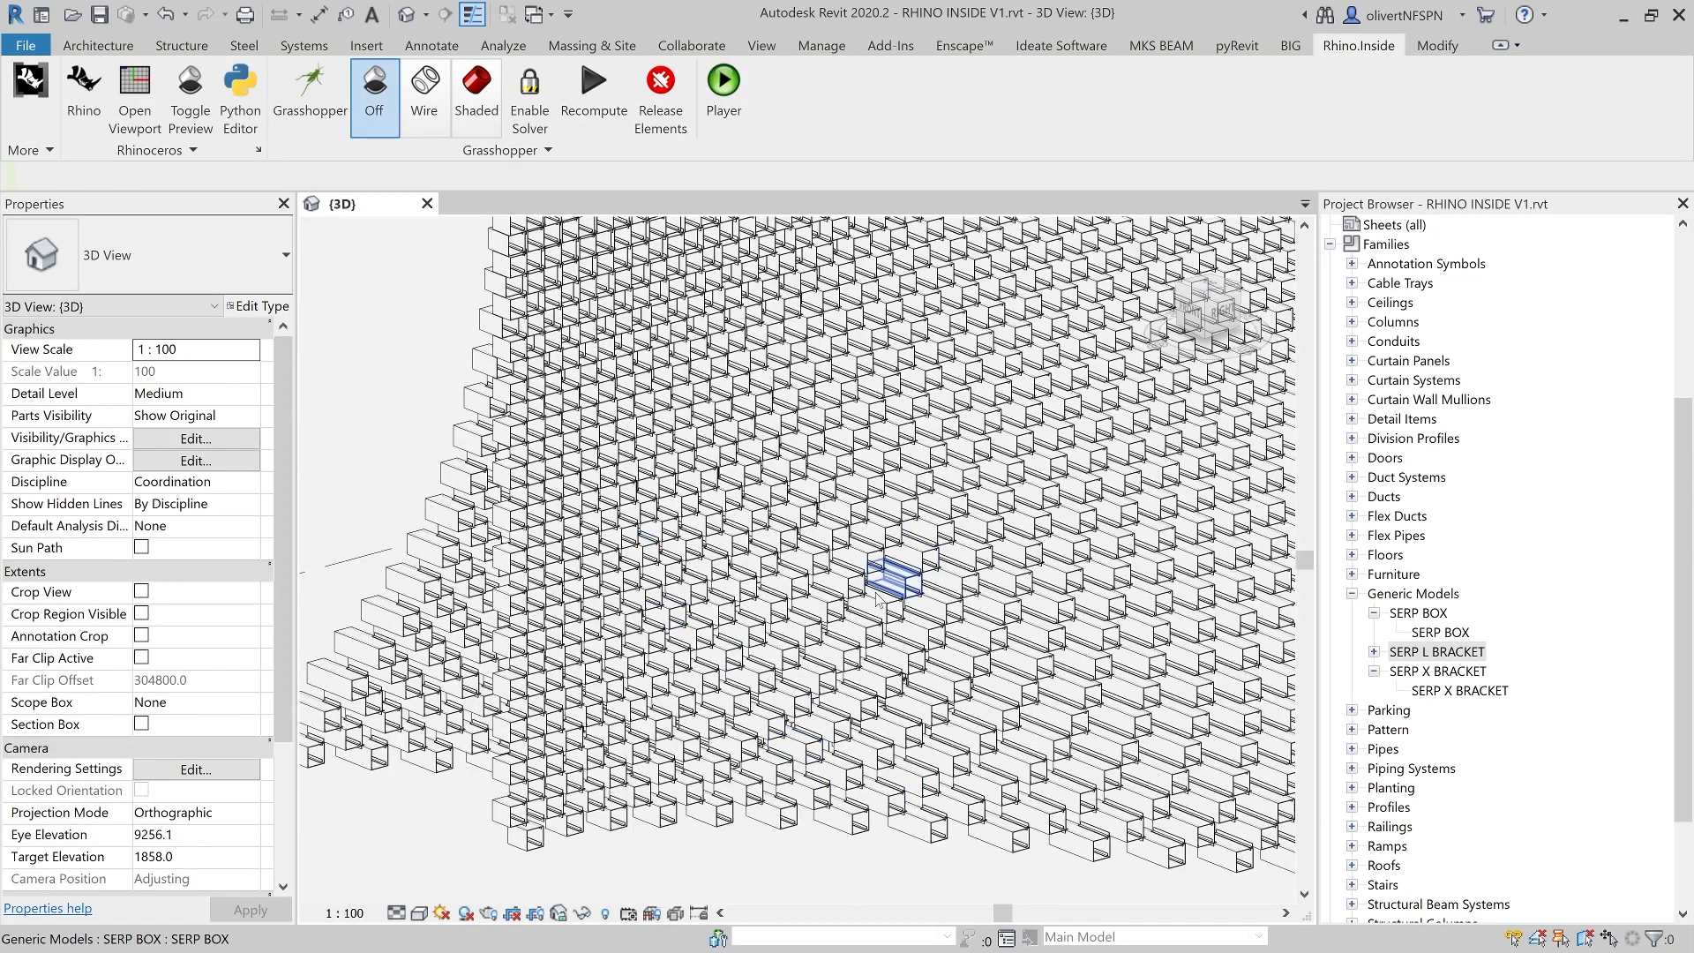
click(805, 614)
scroll(805, 614, up, 5)
scroll(805, 614, up, 2)
scroll(917, 624, up, 2)
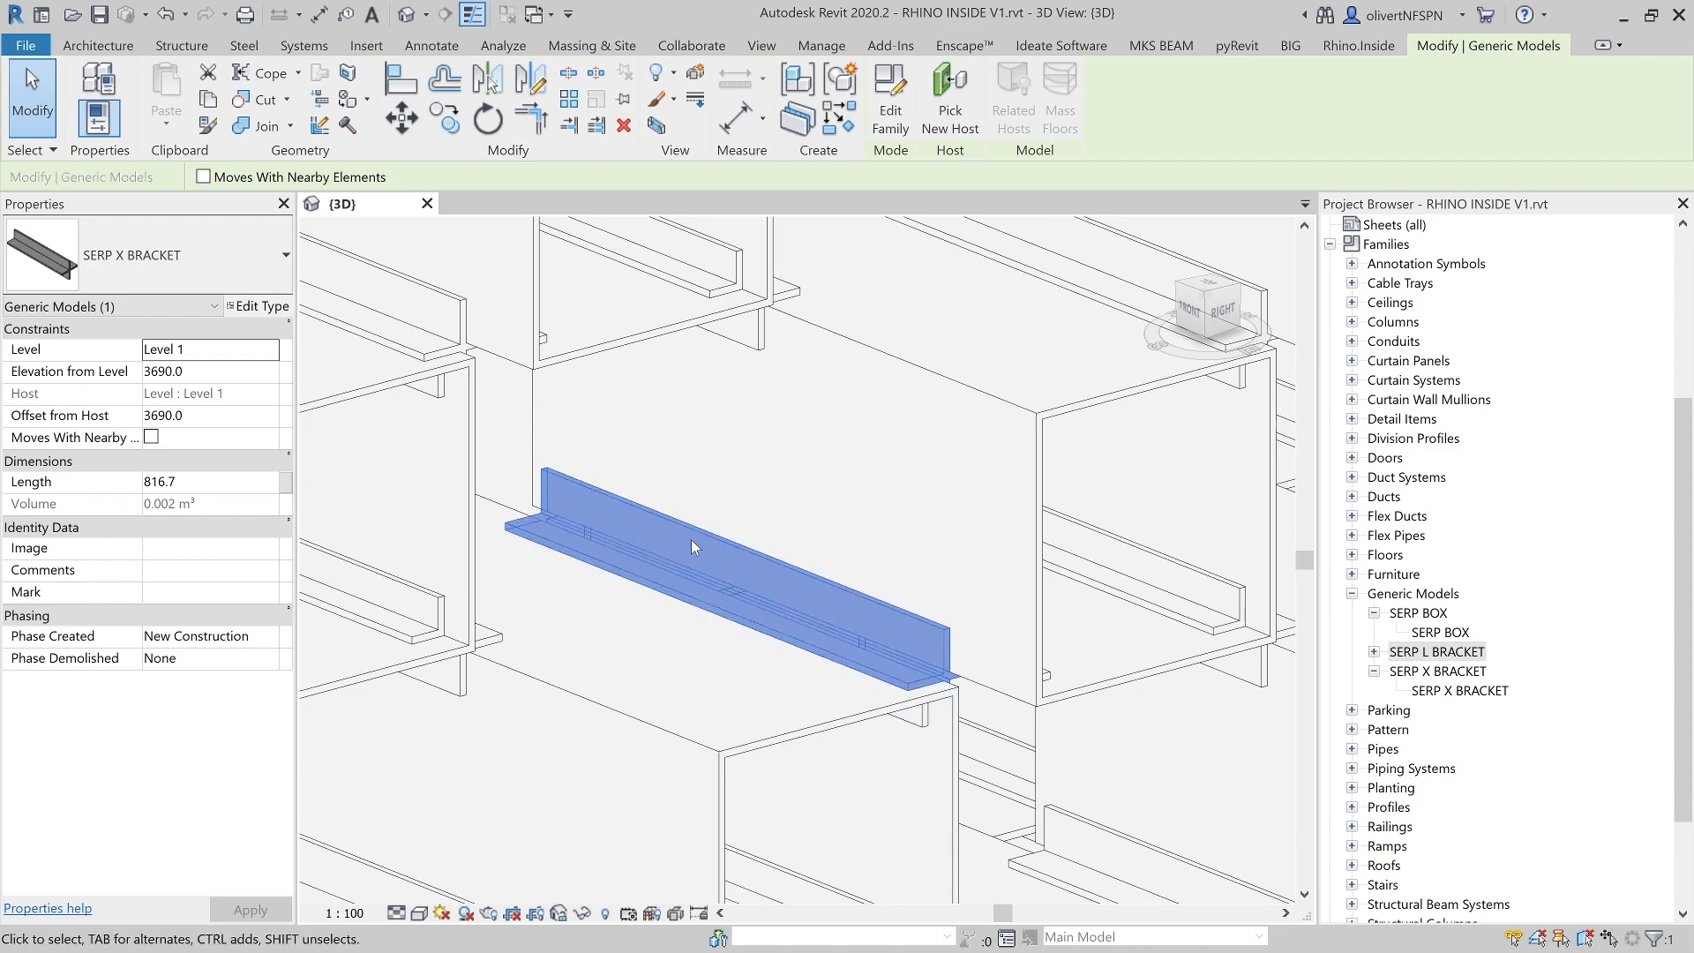
scroll(768, 614, down, 8)
scroll(770, 612, down, 10)
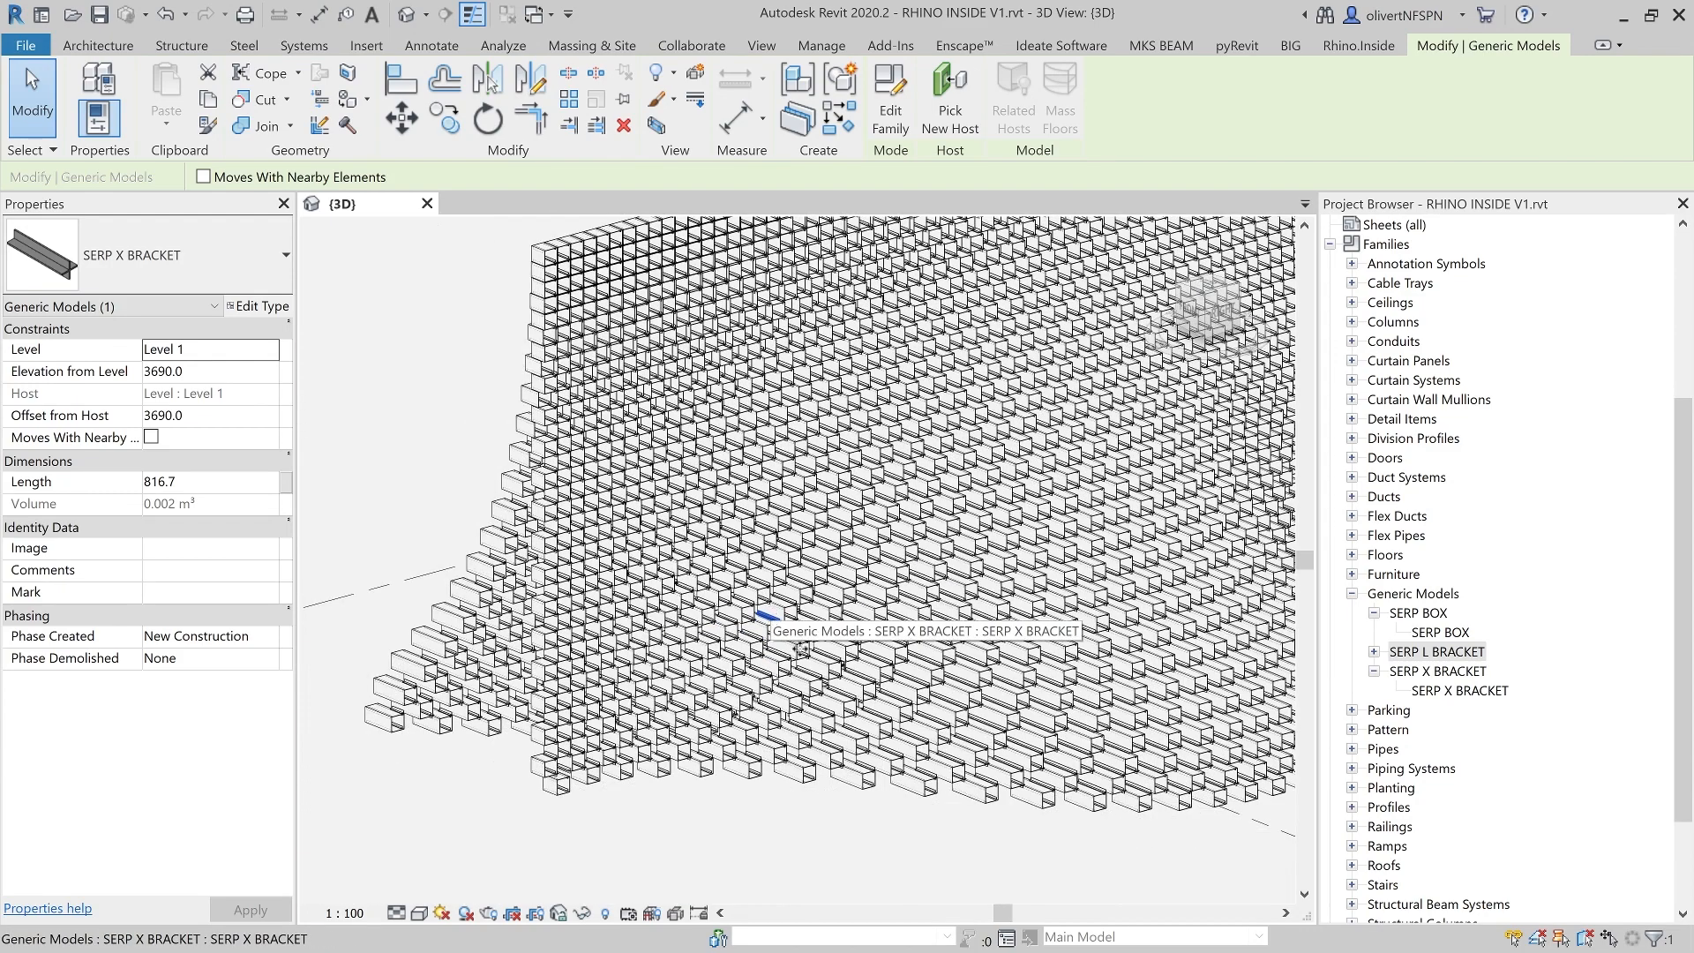
middle_drag(481, 564, 462, 527)
click(481, 569)
scroll(518, 585, up, 1)
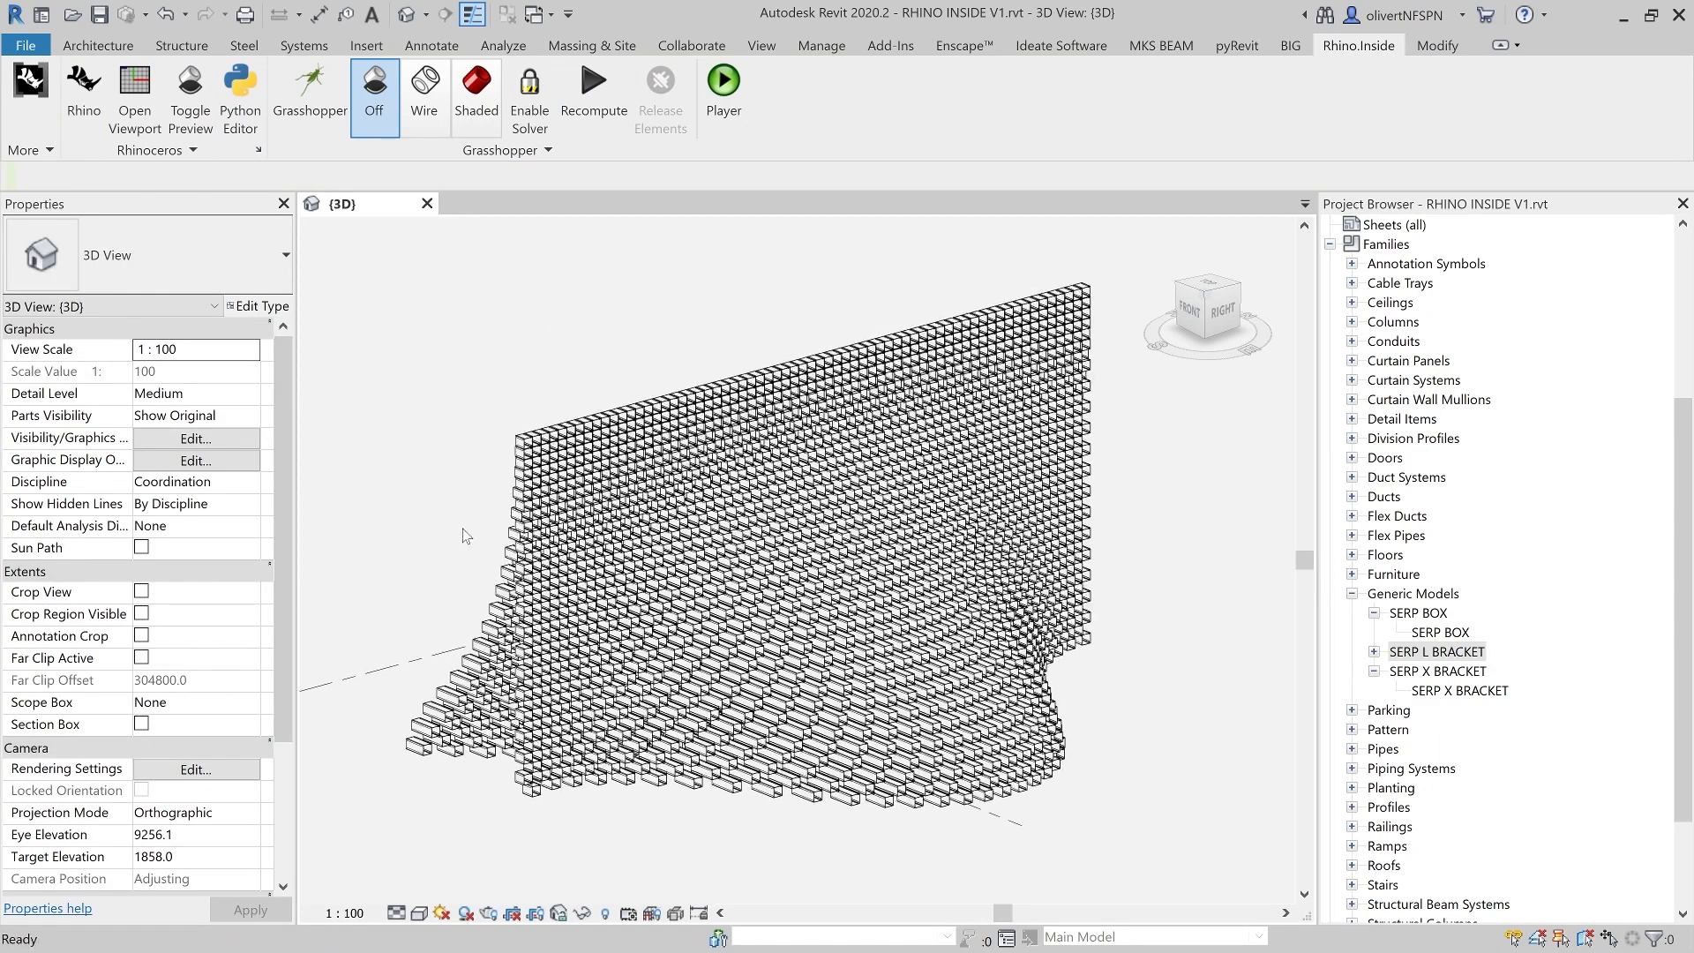
- Bring up Grasshopper to view both definitions, and minimize it to view the complete wall in Revit
click(310, 88)
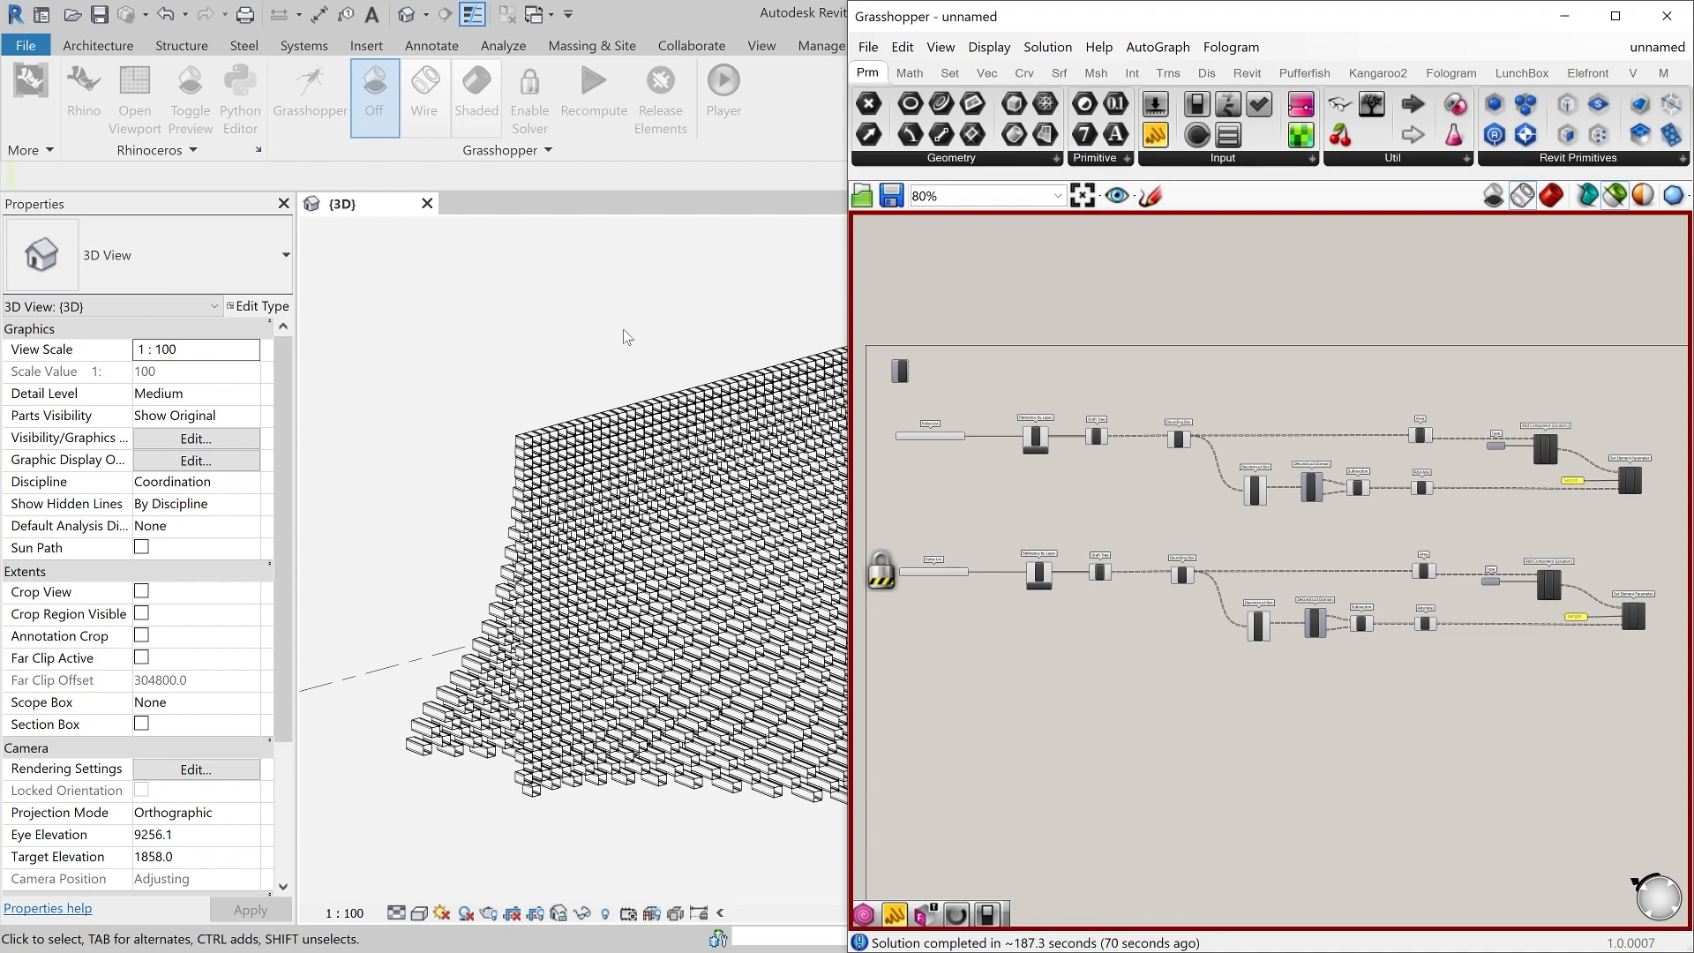
click(1565, 15)
middle_drag(706, 356, 753, 362)
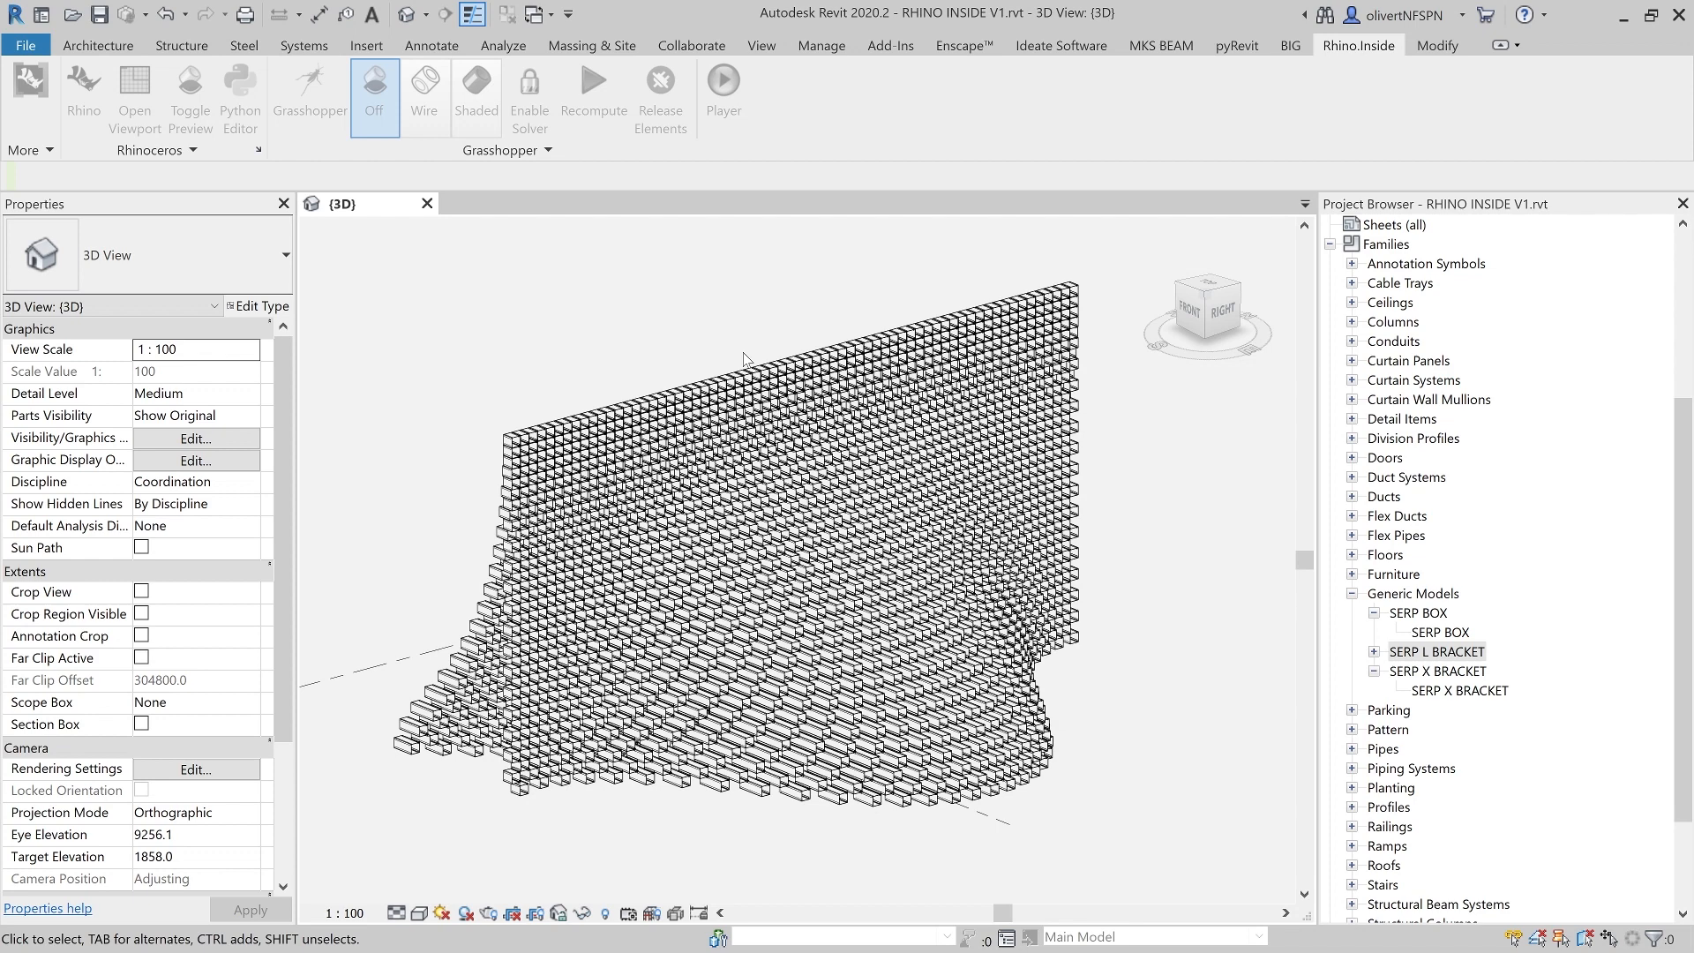
middle_drag(720, 357, 704, 350)
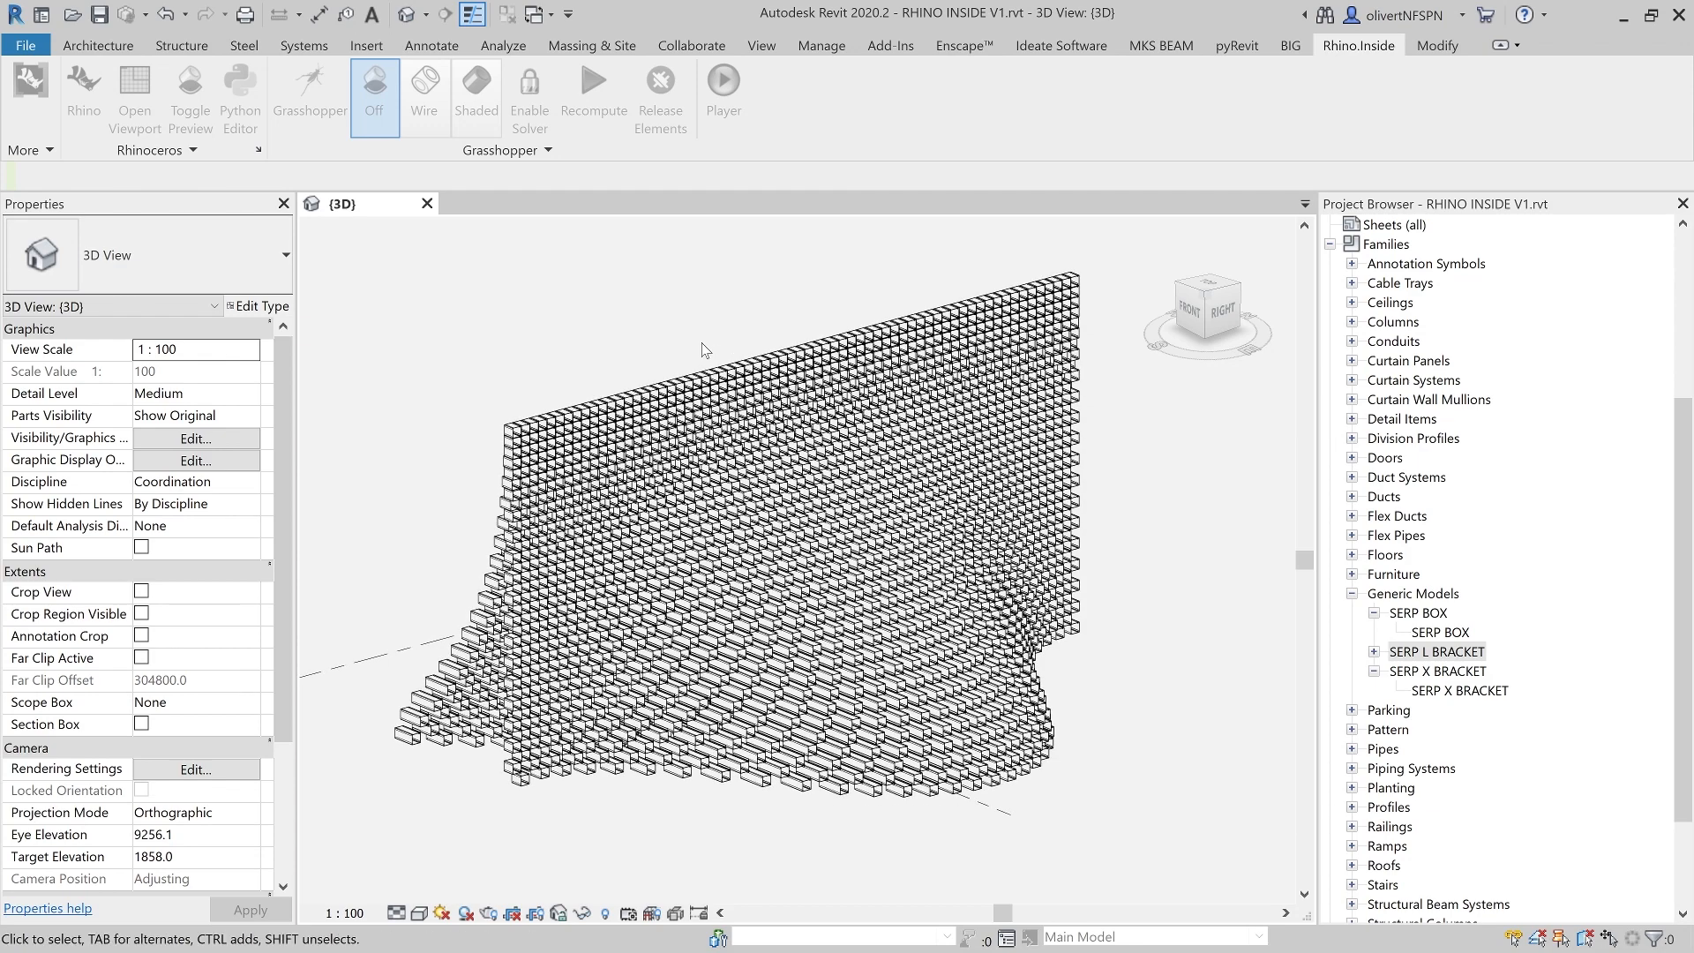
- Inspect the elements along the wall's bottom edge up close, clear the selection and return to the full wall view
scroll(609, 776, up, 5)
click(609, 790)
click(596, 825)
scroll(596, 826, down, 4)
scroll(596, 826, down, 4)
middle_drag(621, 754, 608, 741)
middle_drag(386, 609, 415, 571)
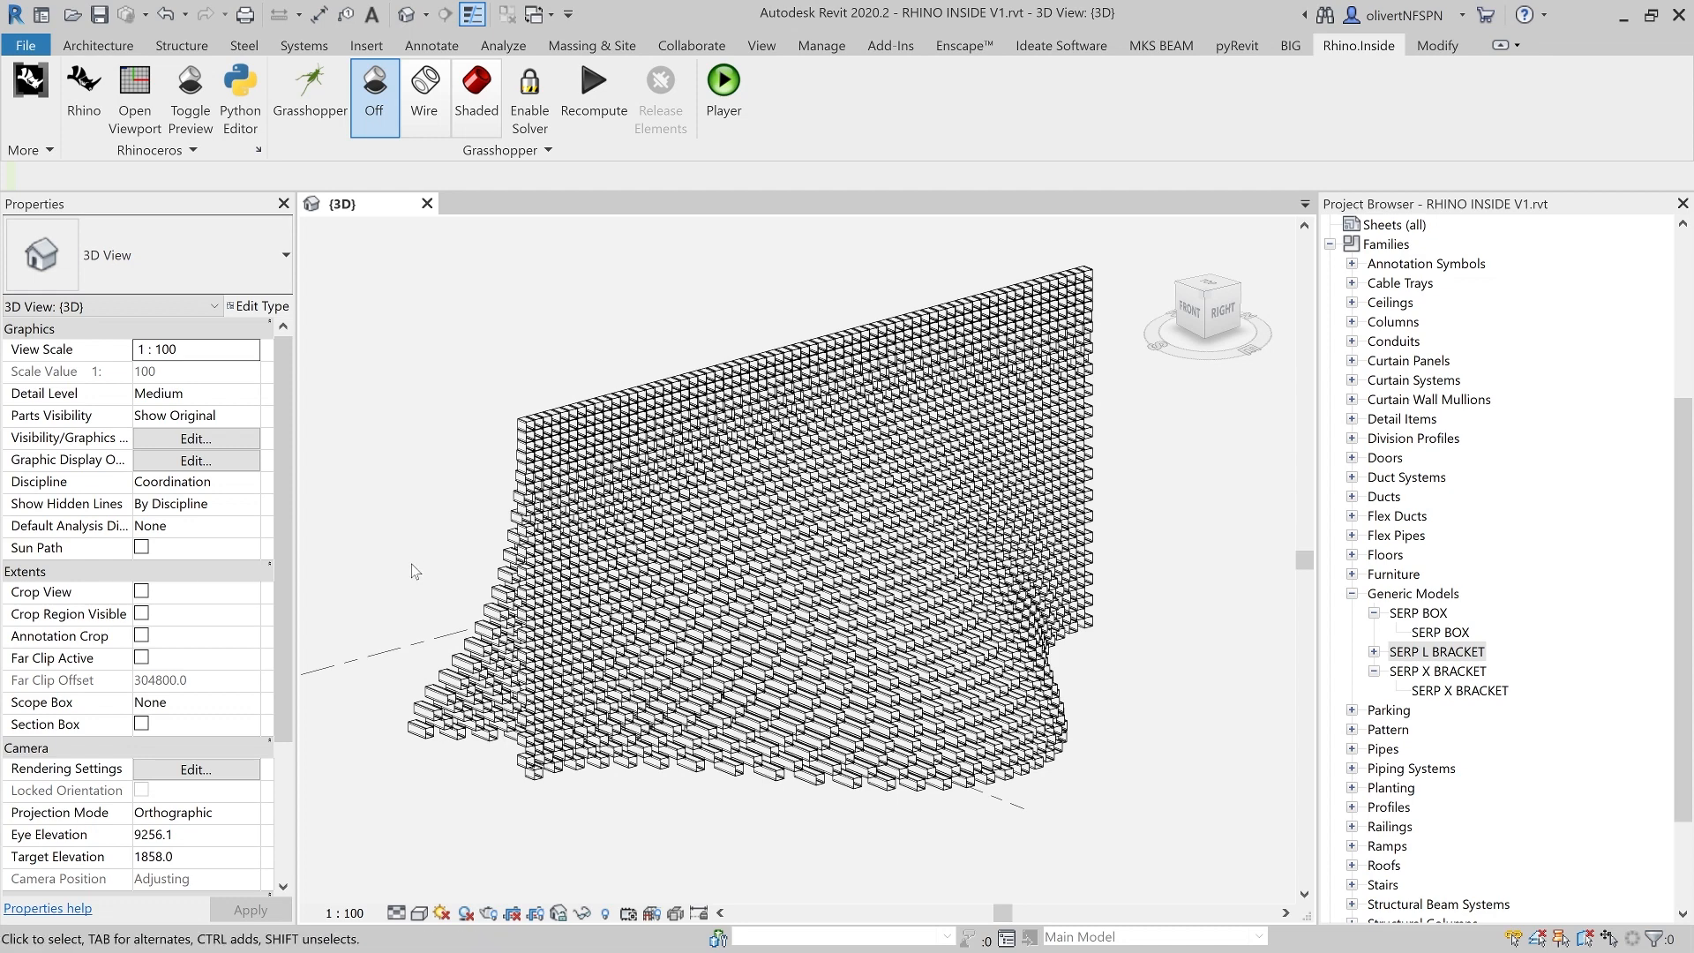